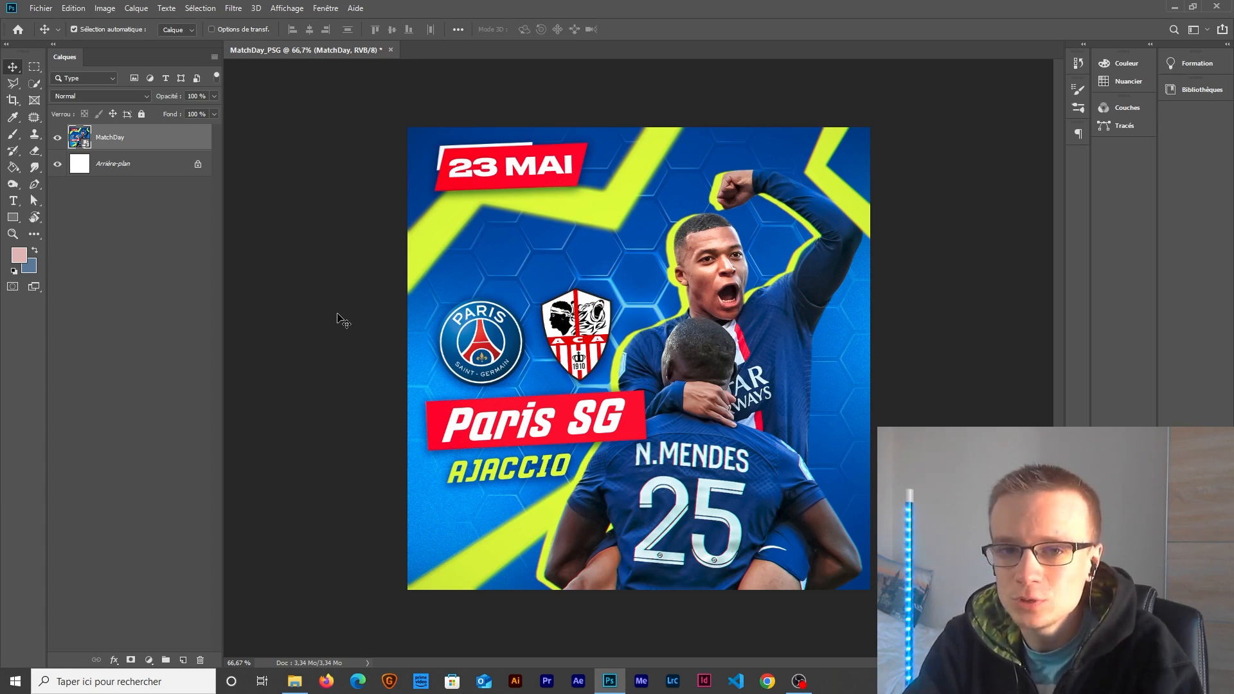
Step: Open MBPNuno.jpg from the IMG folder and convert its locked background into a regular layer
click(40, 7)
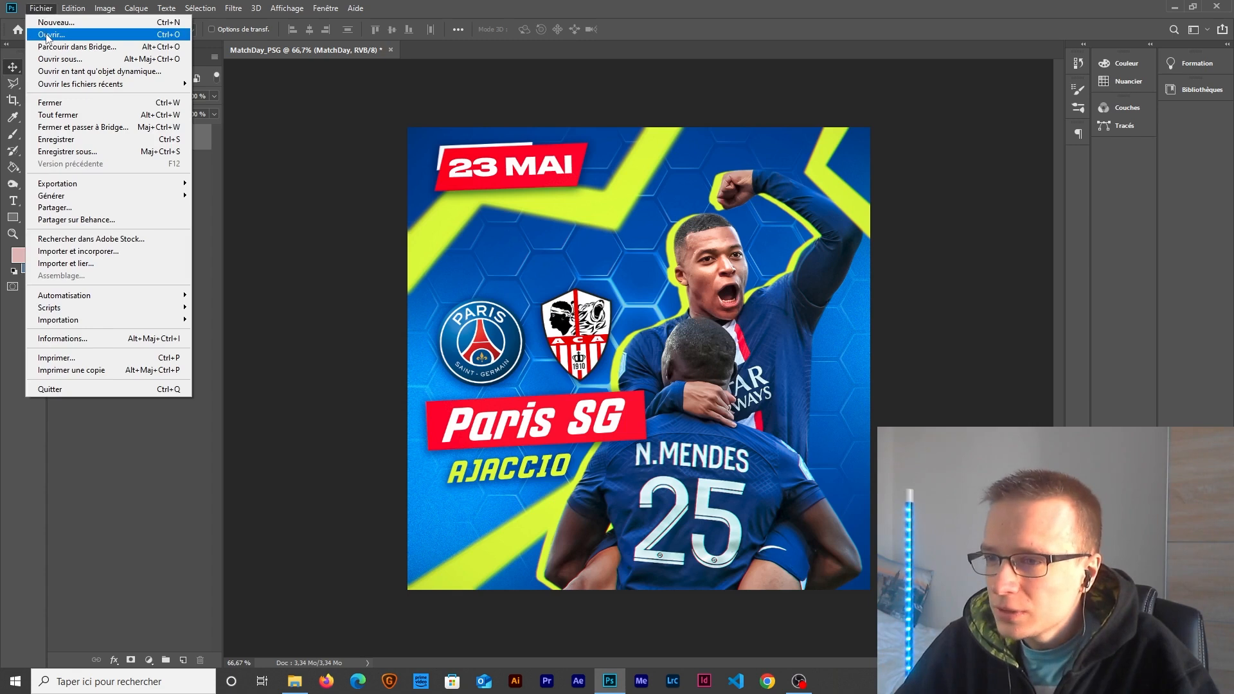
click(46, 36)
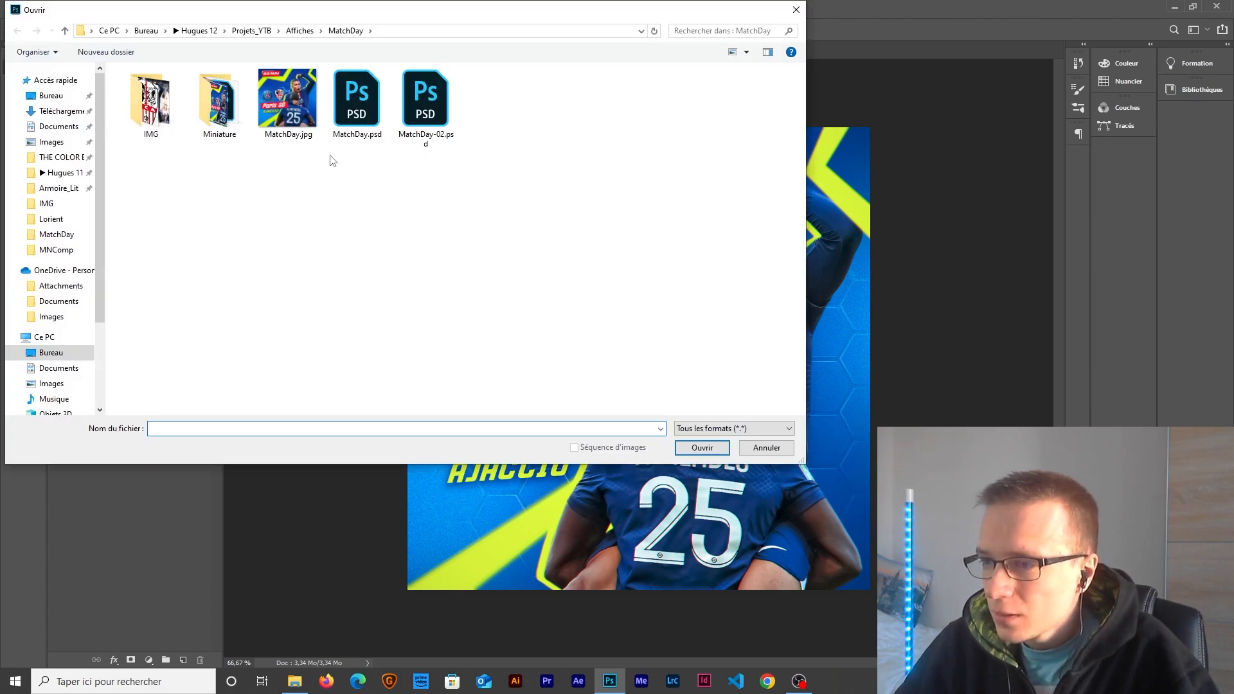
click(233, 112)
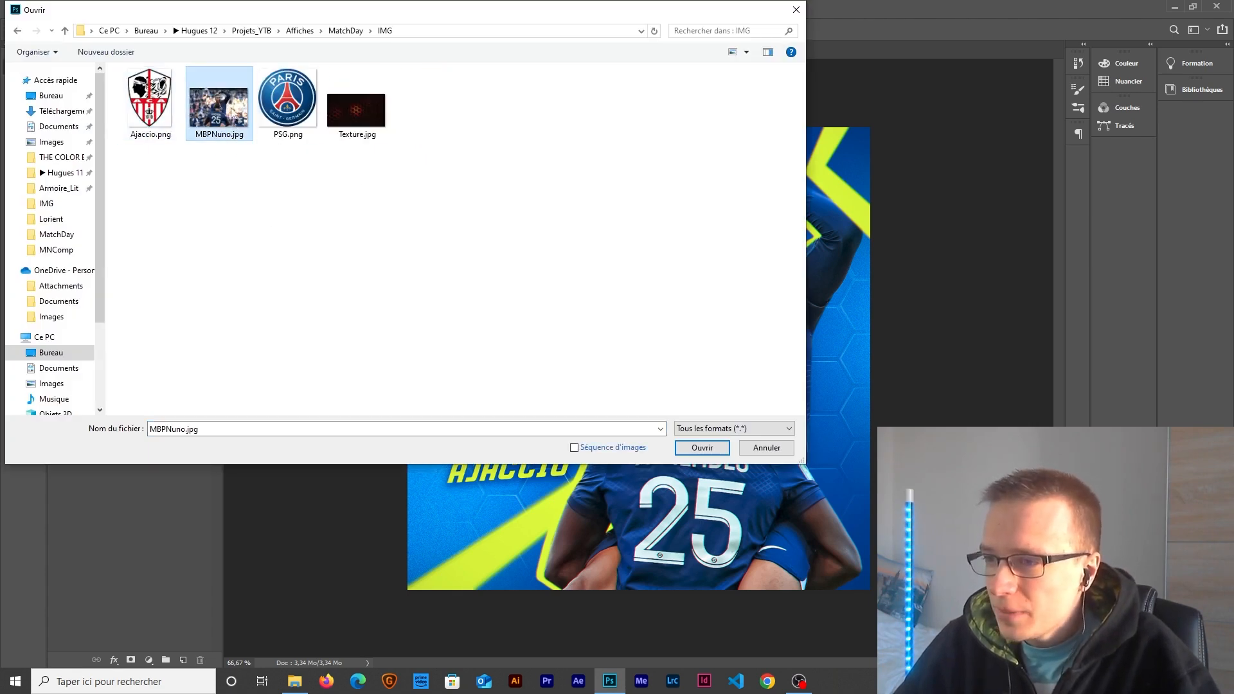
double_click(222, 110)
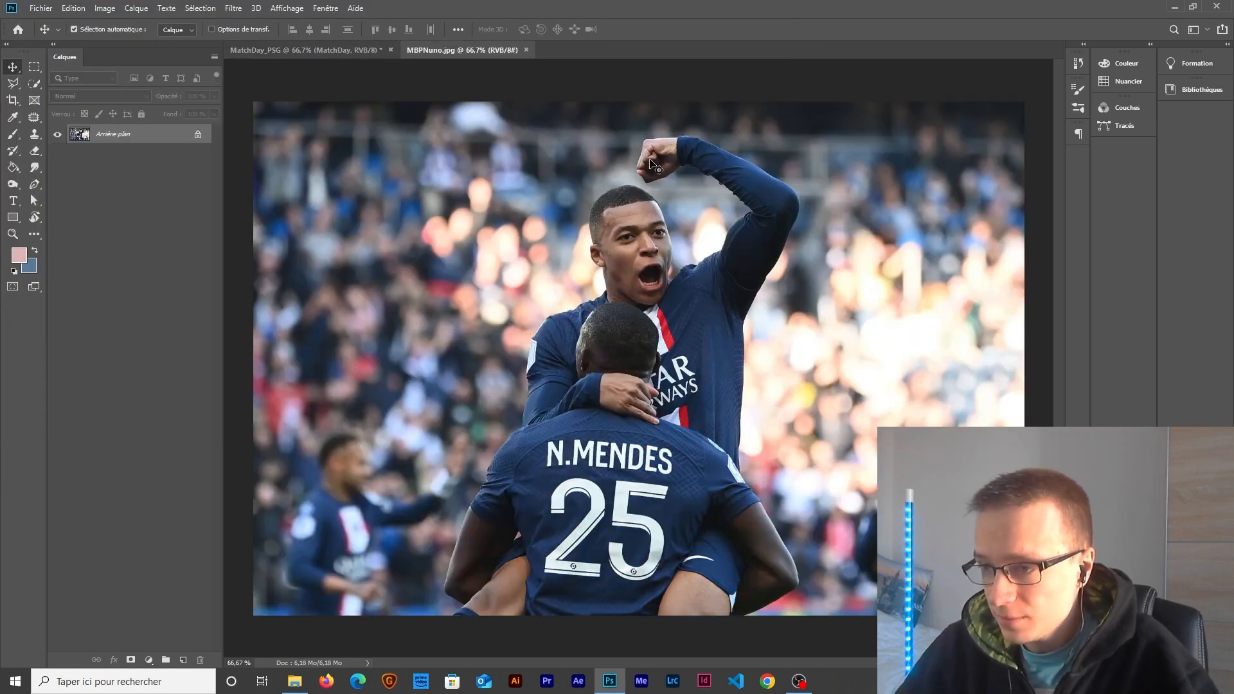
double_click(163, 141)
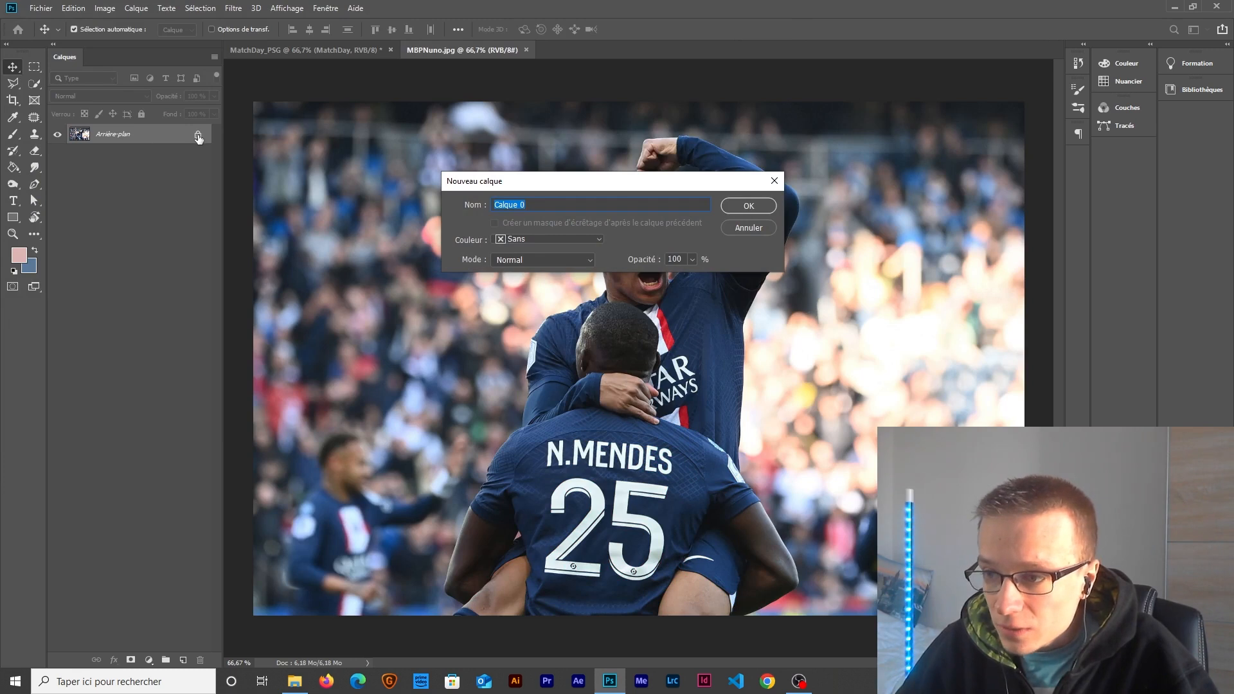
click(746, 206)
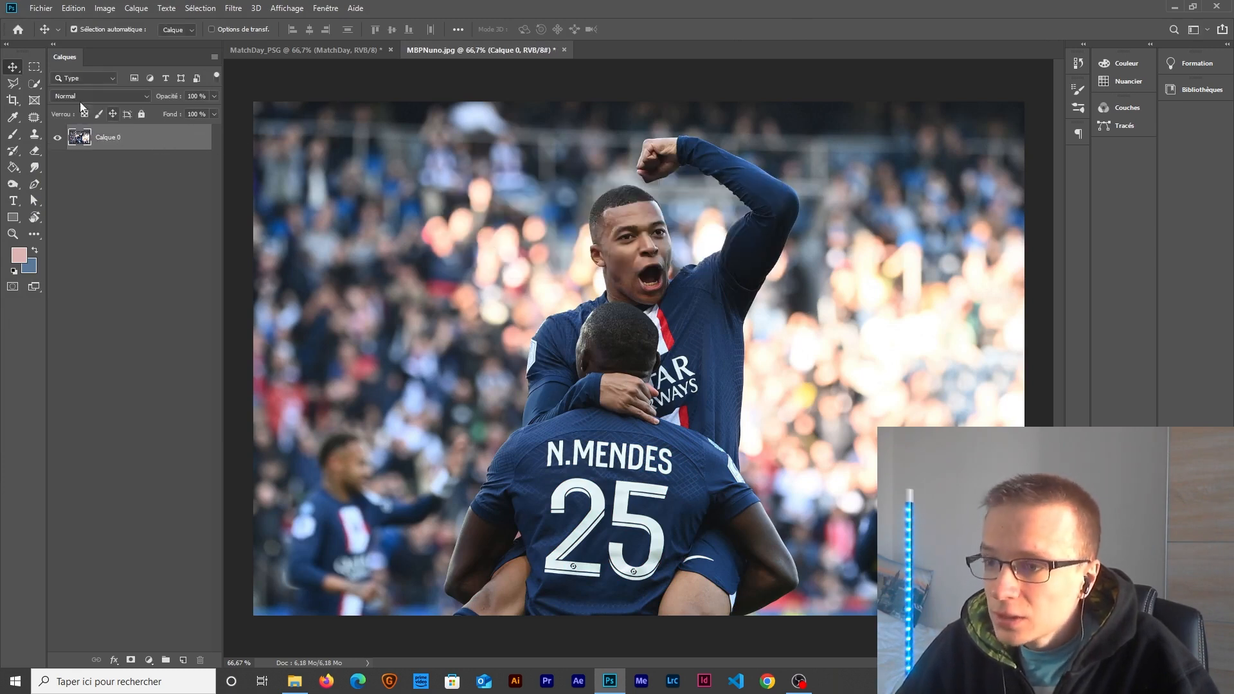
click(34, 85)
click(101, 84)
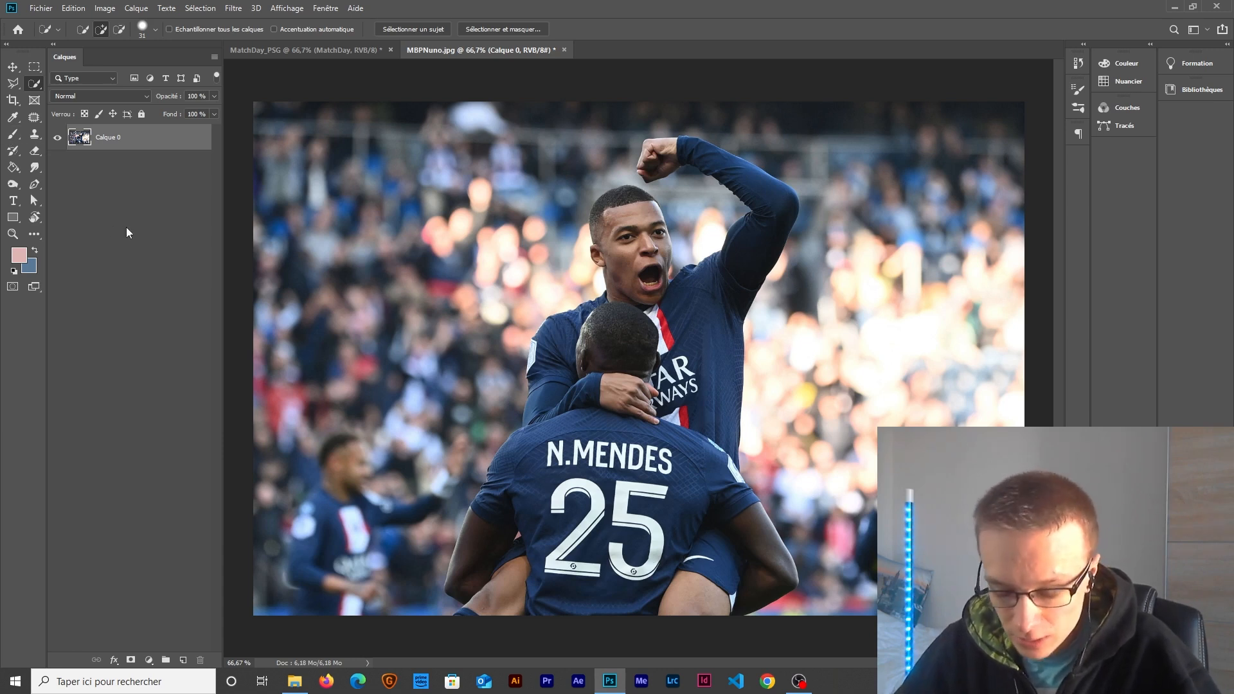
key(i)
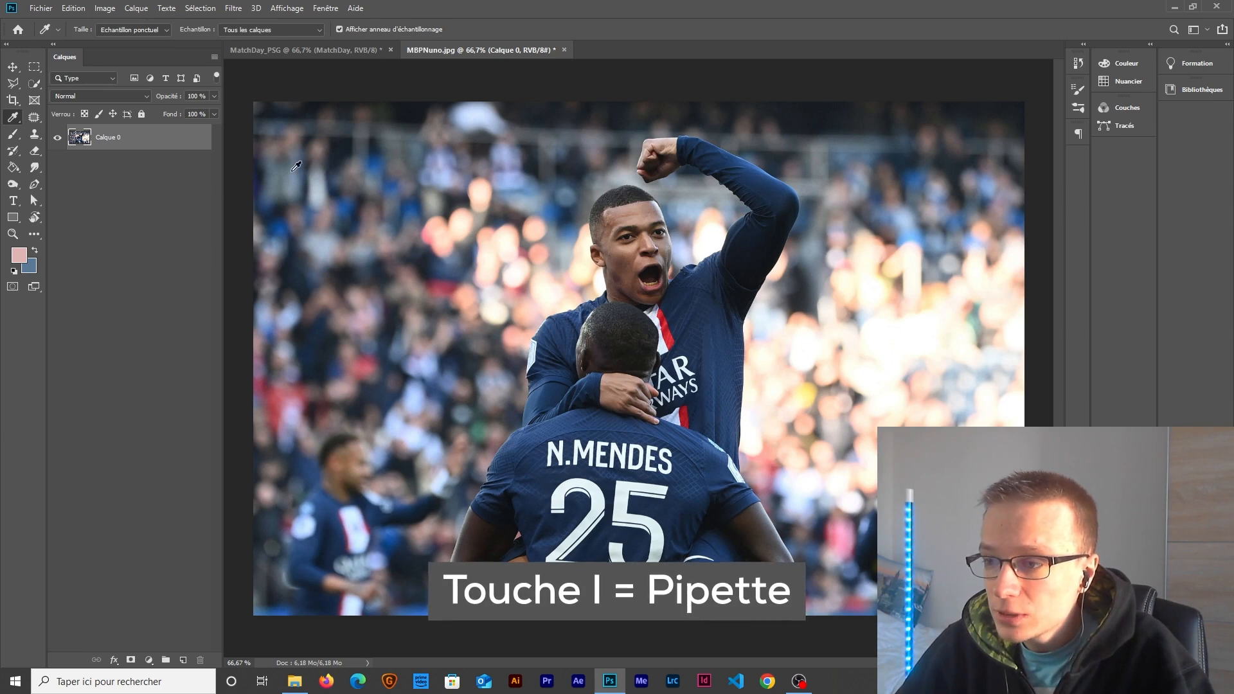
key(g)
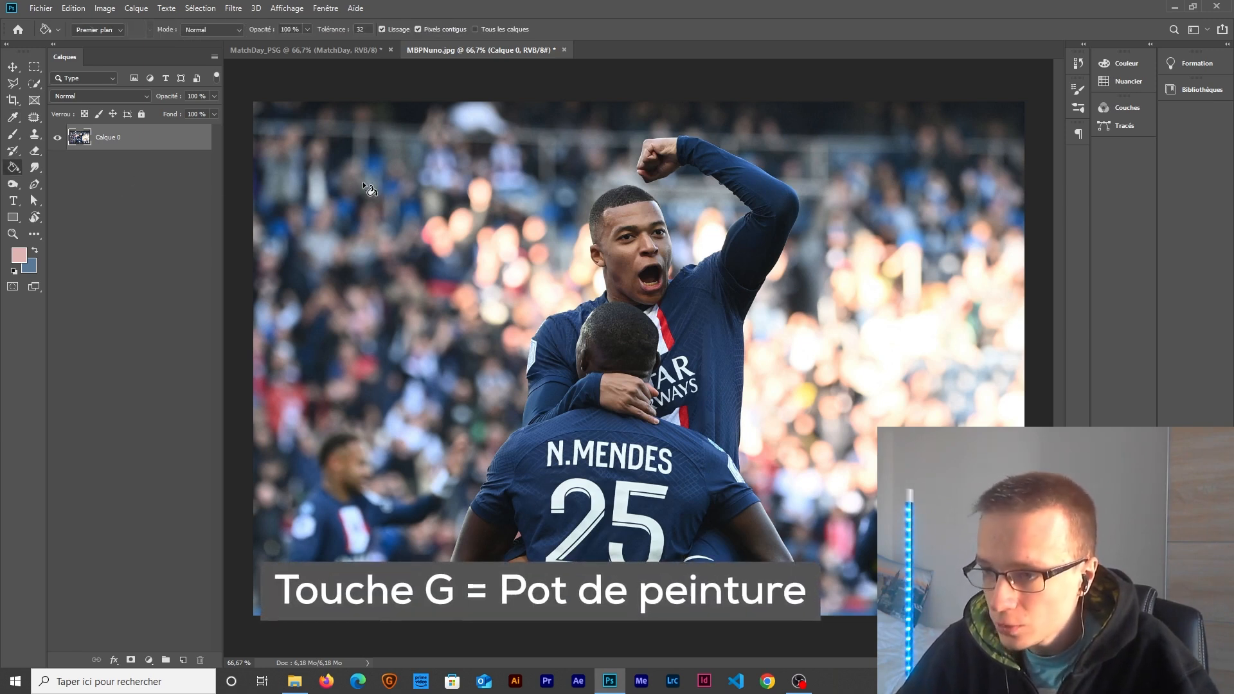
key(b)
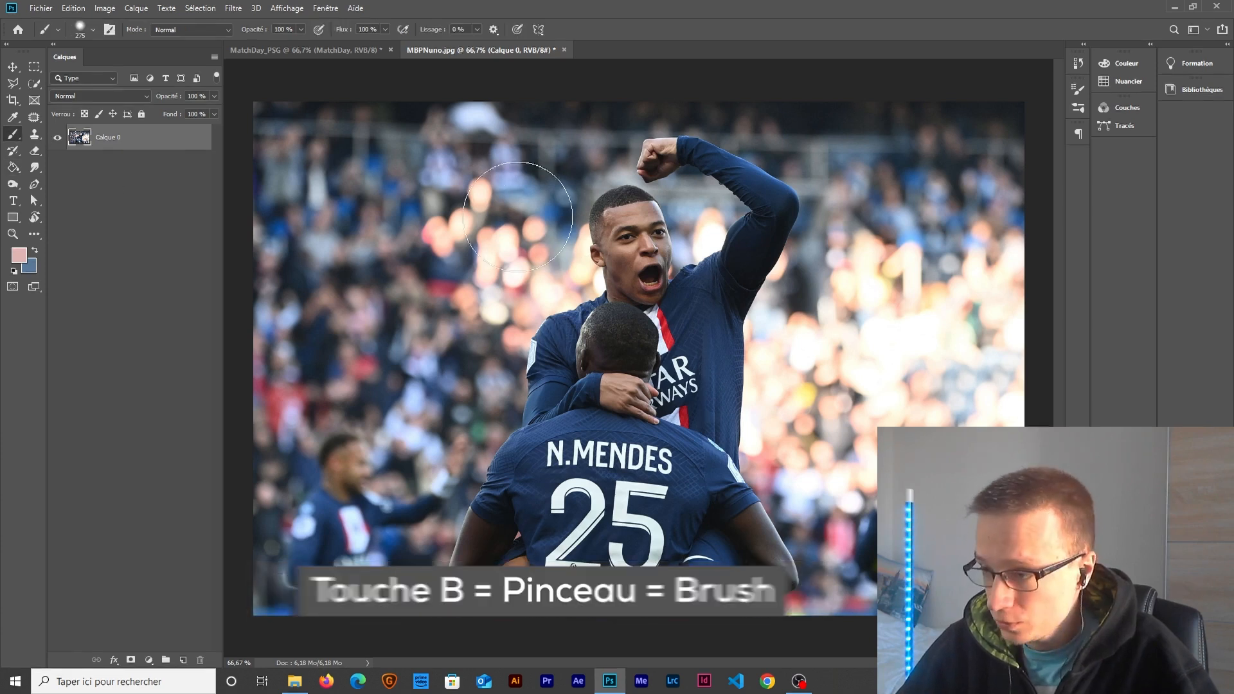
click(34, 83)
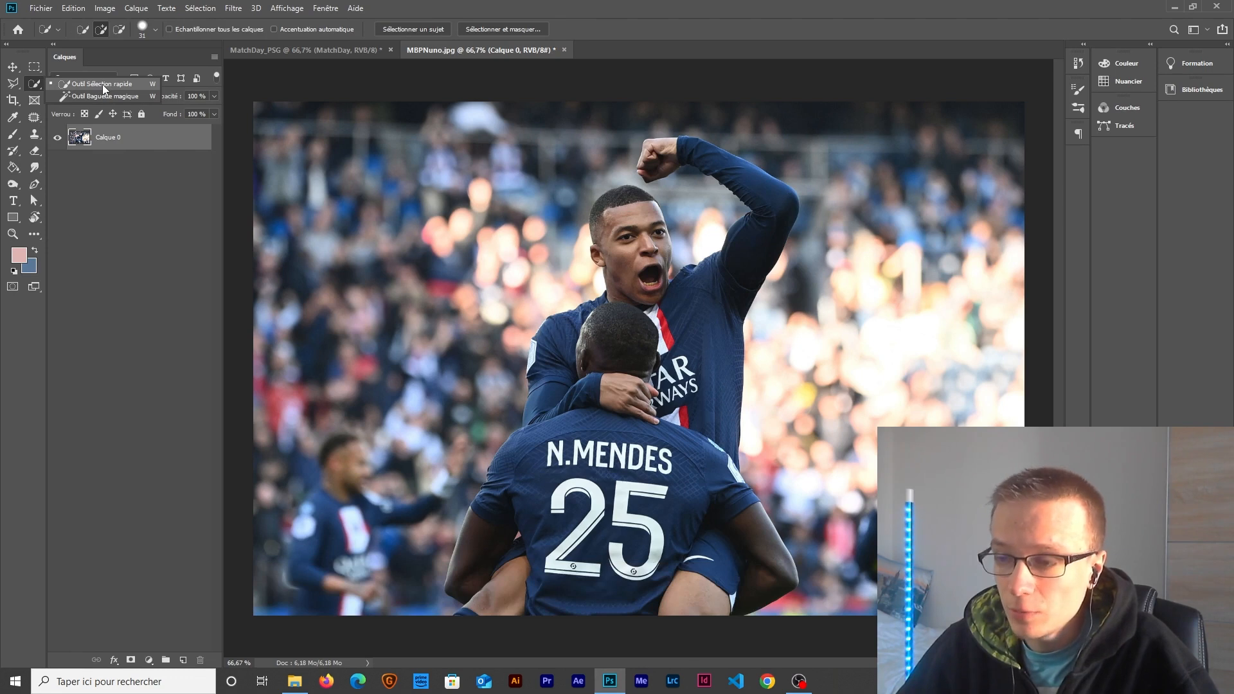
click(102, 84)
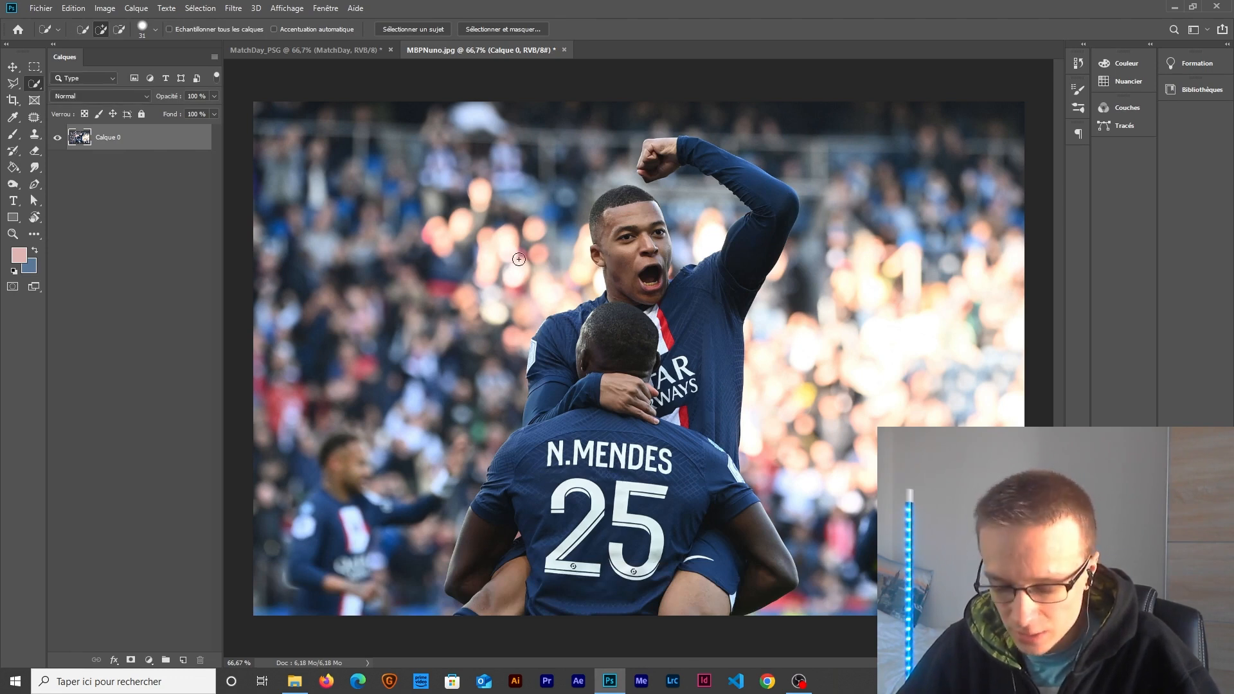
key(l)
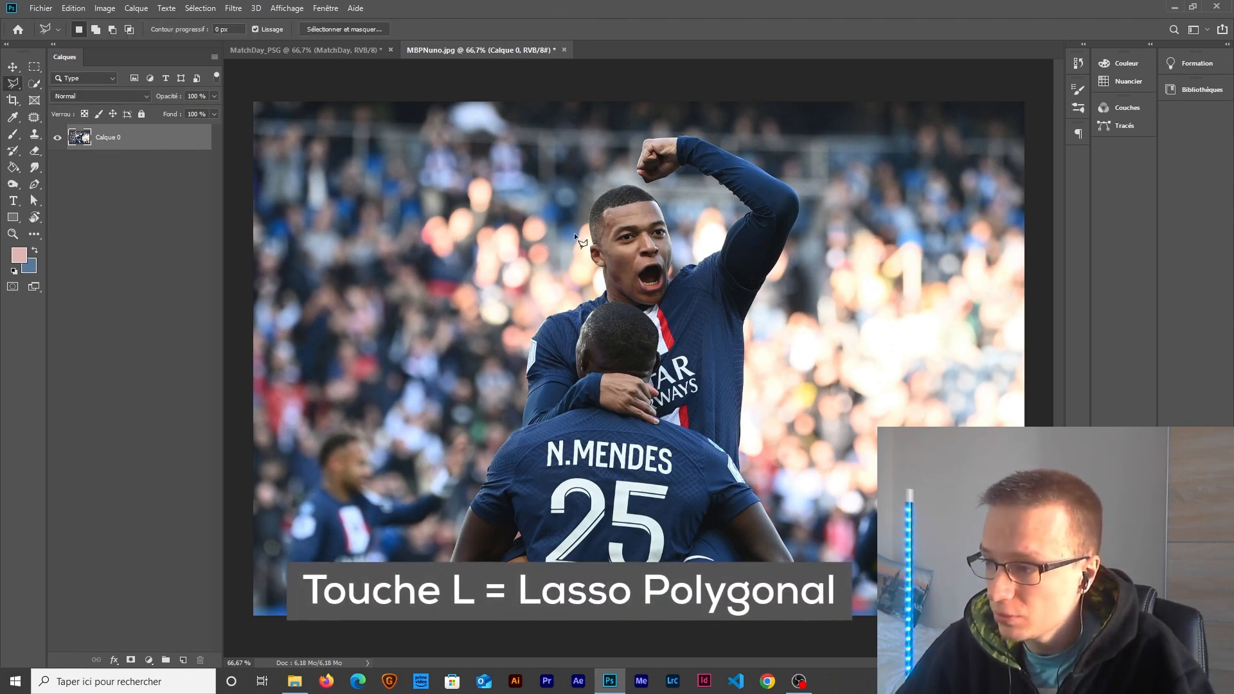
Step: Select the two celebrating players with Select Subject and hide the stadium background using a layer mask
key(w)
click(404, 29)
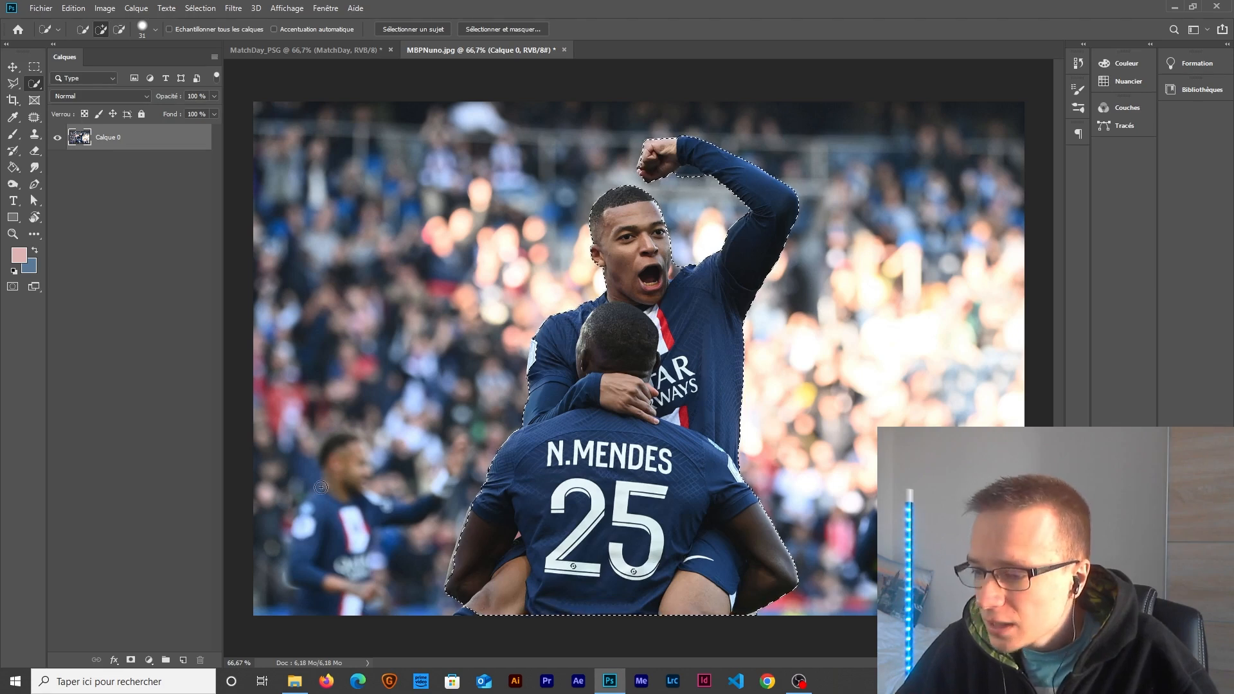
click(131, 661)
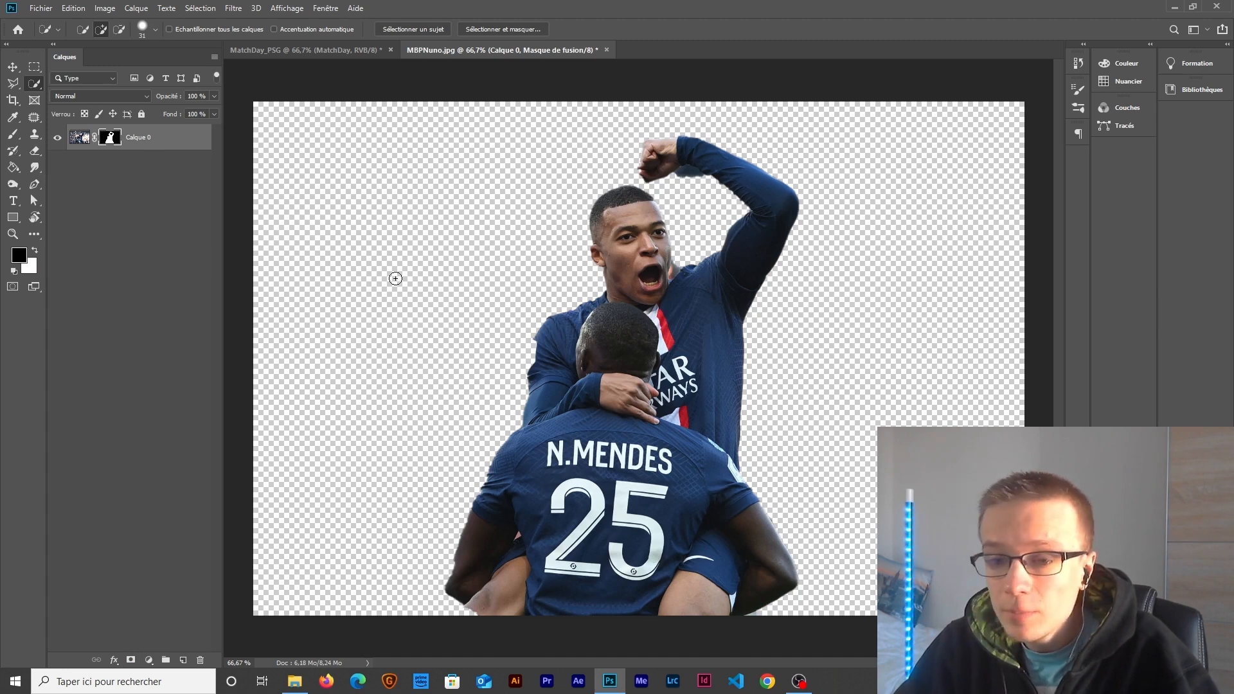
Step: Convert the masked players layer to a smart object and rename it Mbappe
click(13, 68)
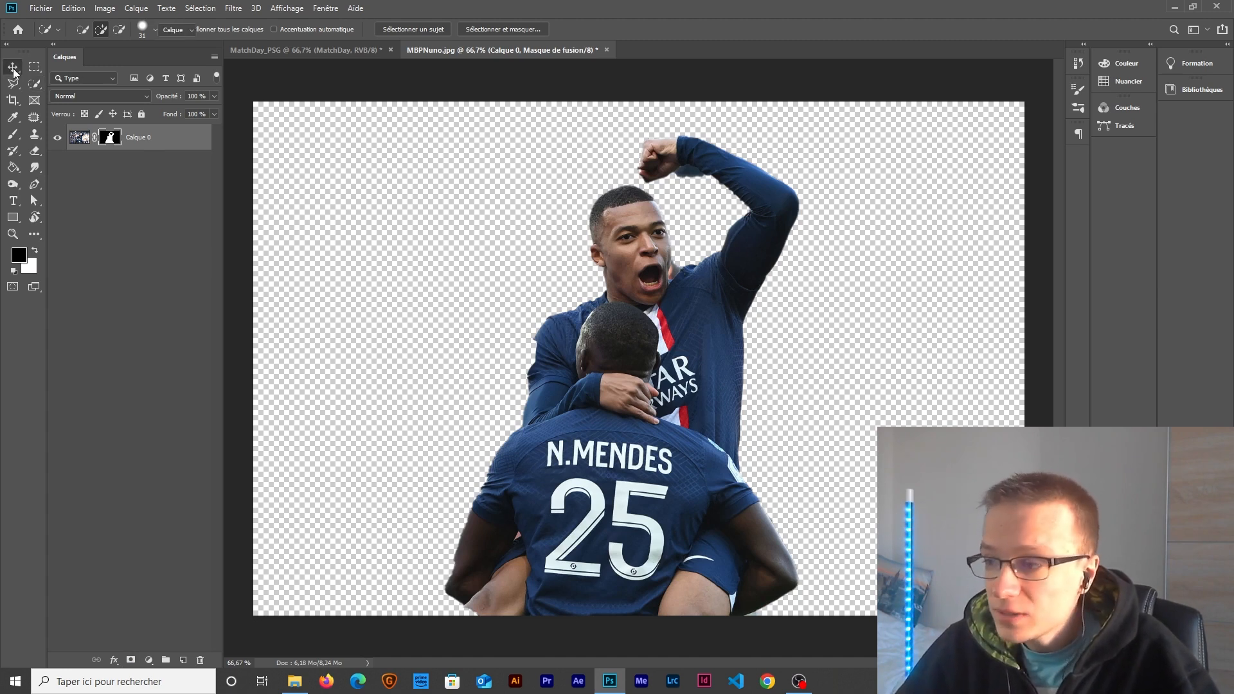
right_click(170, 141)
click(212, 304)
double_click(104, 137)
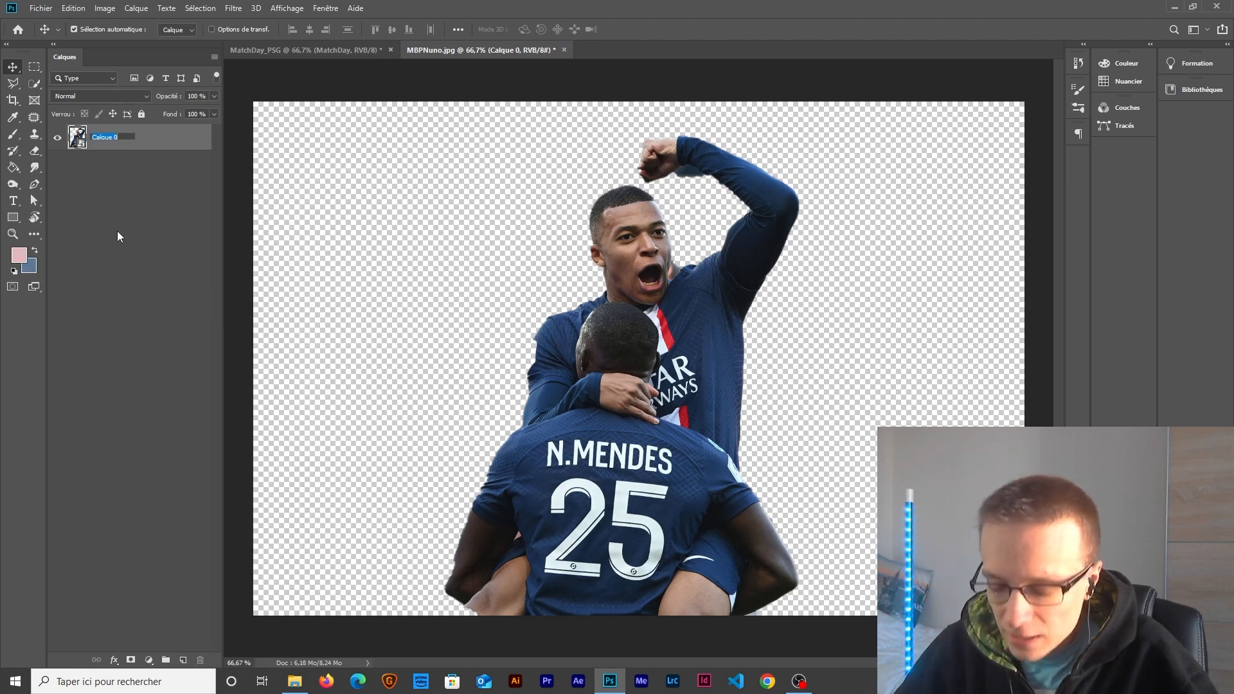
text(Mbappe)
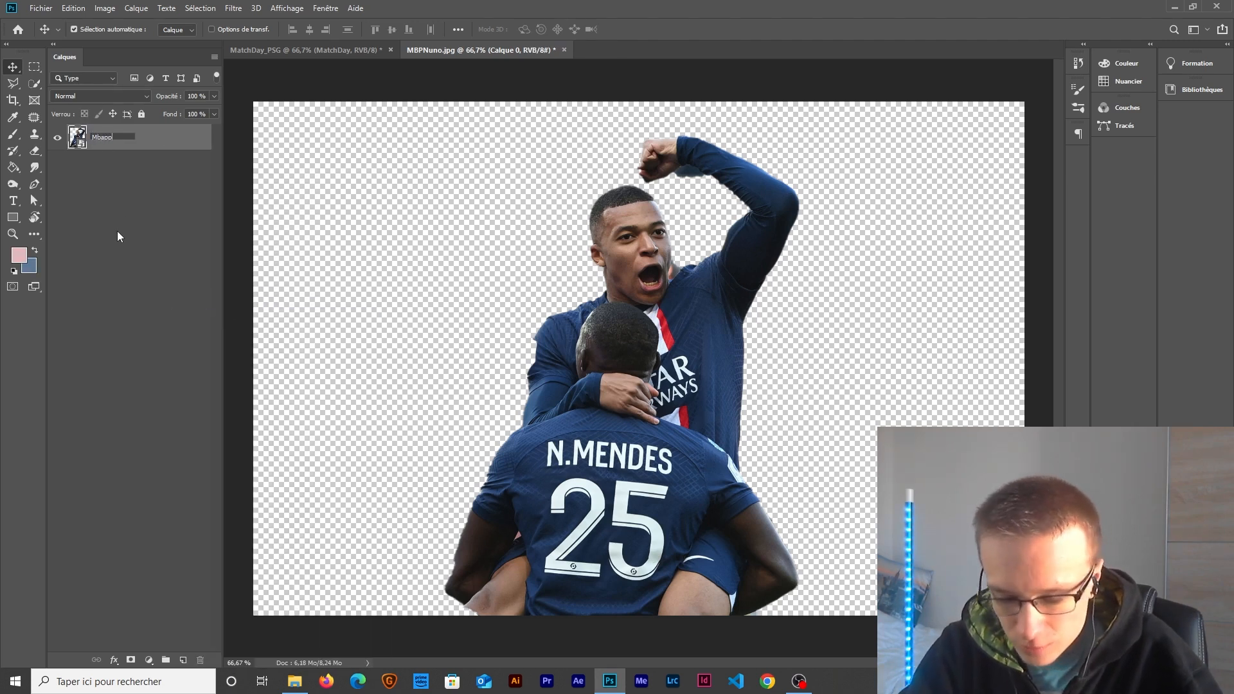
key(Return)
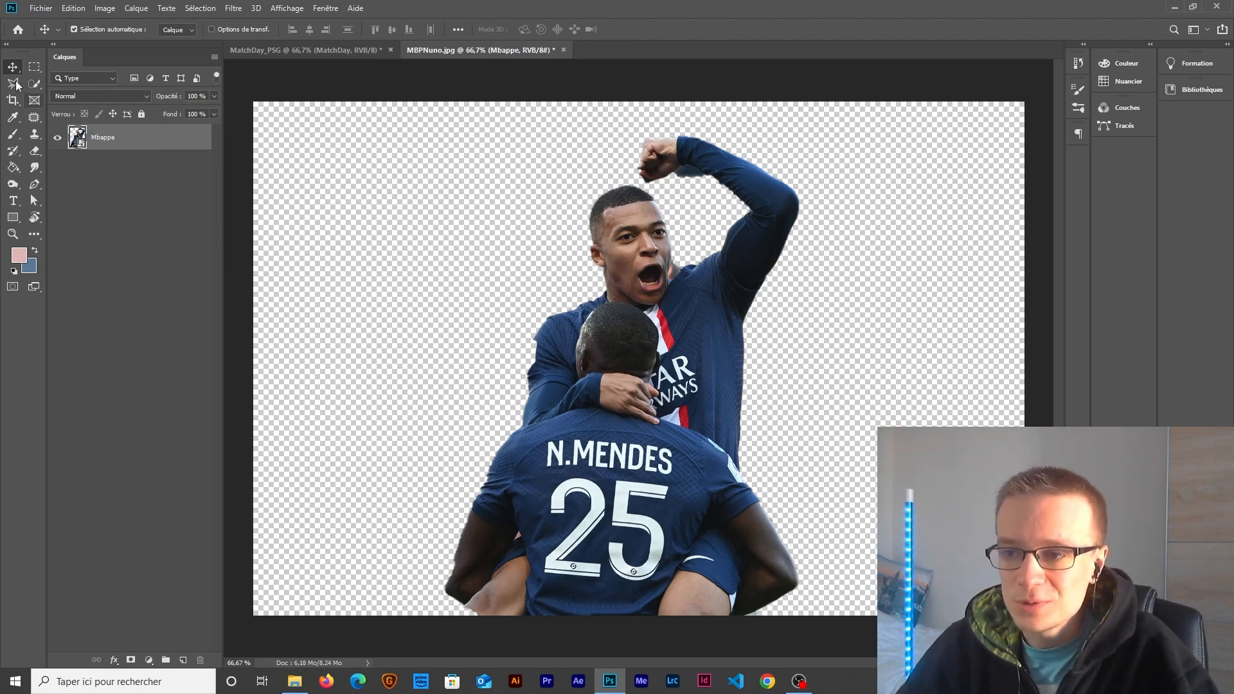
Step: Bring the Mbappe layer into the MatchDay_PSG document, scale it to 89.39% and move it over the poster's players
mouse_move(680, 327)
mouse_down()
mouse_move(580, 287)
mouse_move(368, 80)
mouse_move(365, 53)
mouse_move(666, 401)
mouse_move(672, 303)
mouse_up()
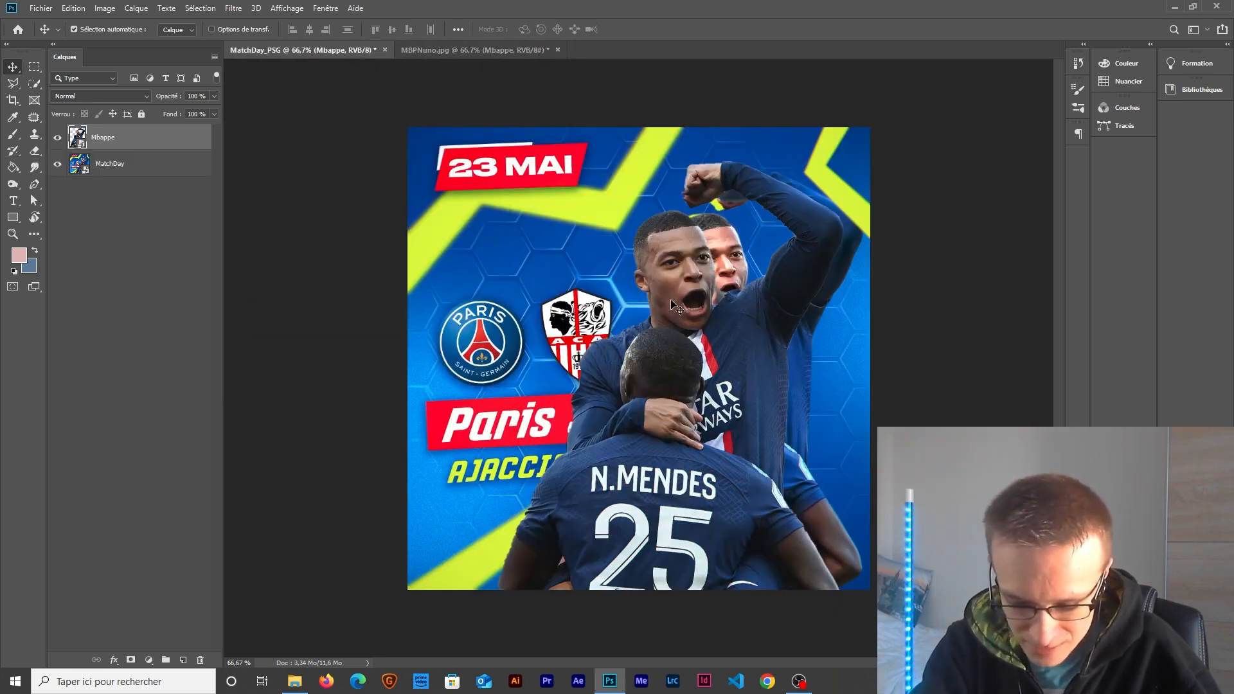
key(ctrl+t)
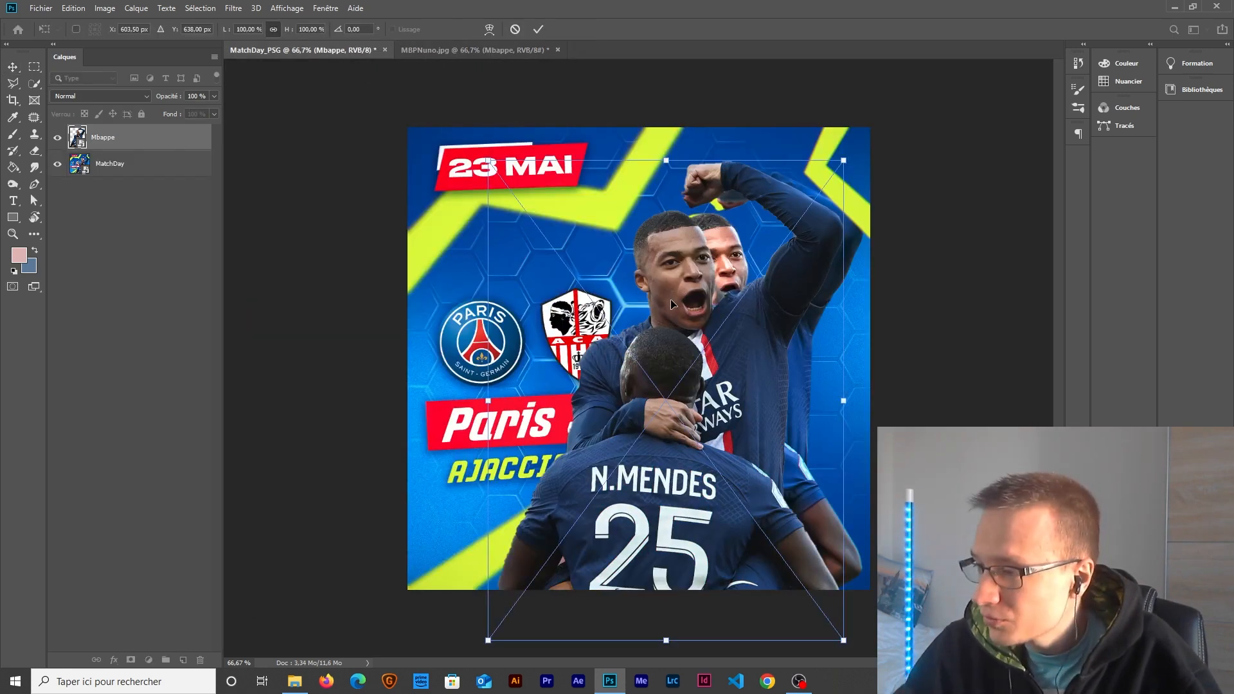
drag(666, 640, 666, 590)
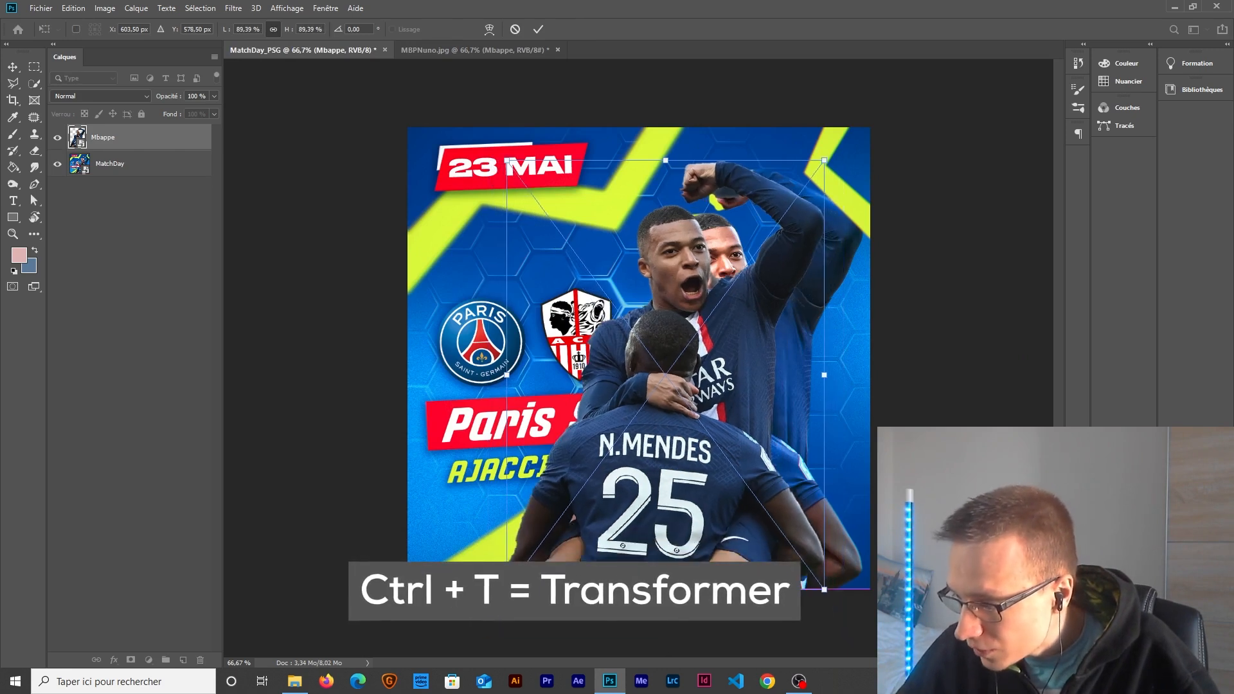
drag(683, 525, 721, 525)
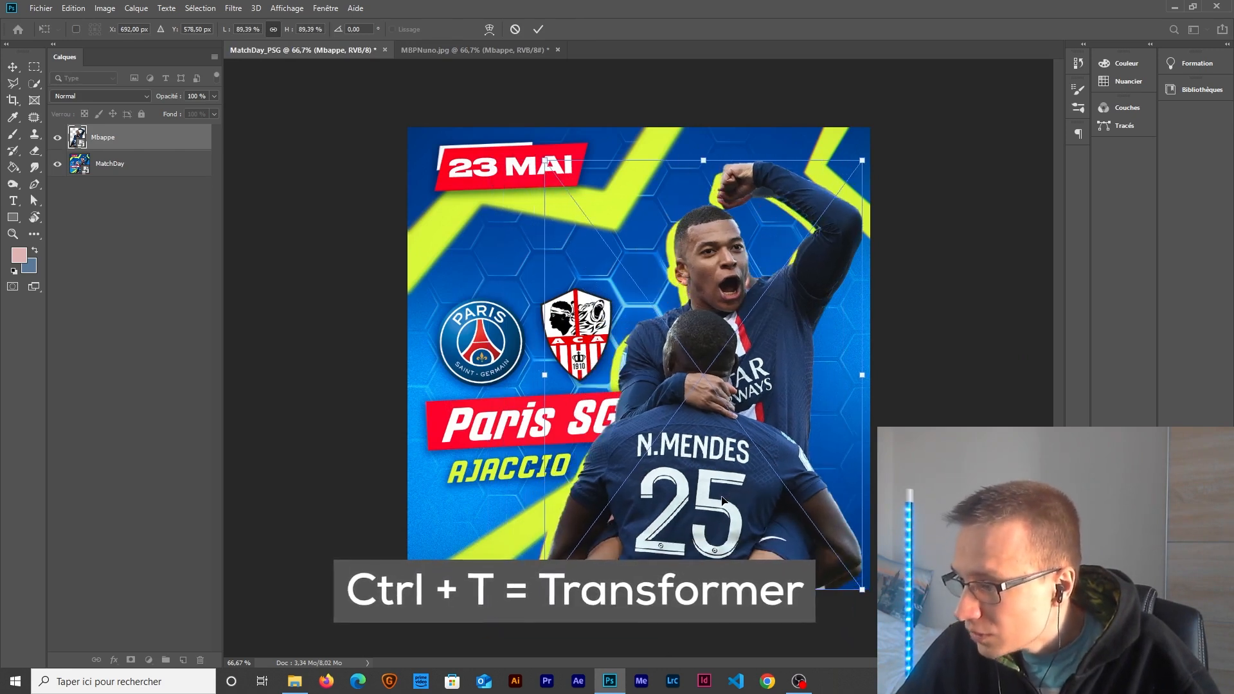
Step: Nudge the scaled cutout to X 683.50 px and Y 597.50 px to line up with the poster's players, and apply the transform
key(Left)
key(Left)
key(Left)
key(Left)
key(Left)
key(Left)
key(Left)
key(Down)
key(Down)
key(Down)
key(Down)
key(Down)
key(Down)
key(Down)
key(Down)
key(Down)
key(Down)
key(Down)
key(Down)
key(Down)
key(Right)
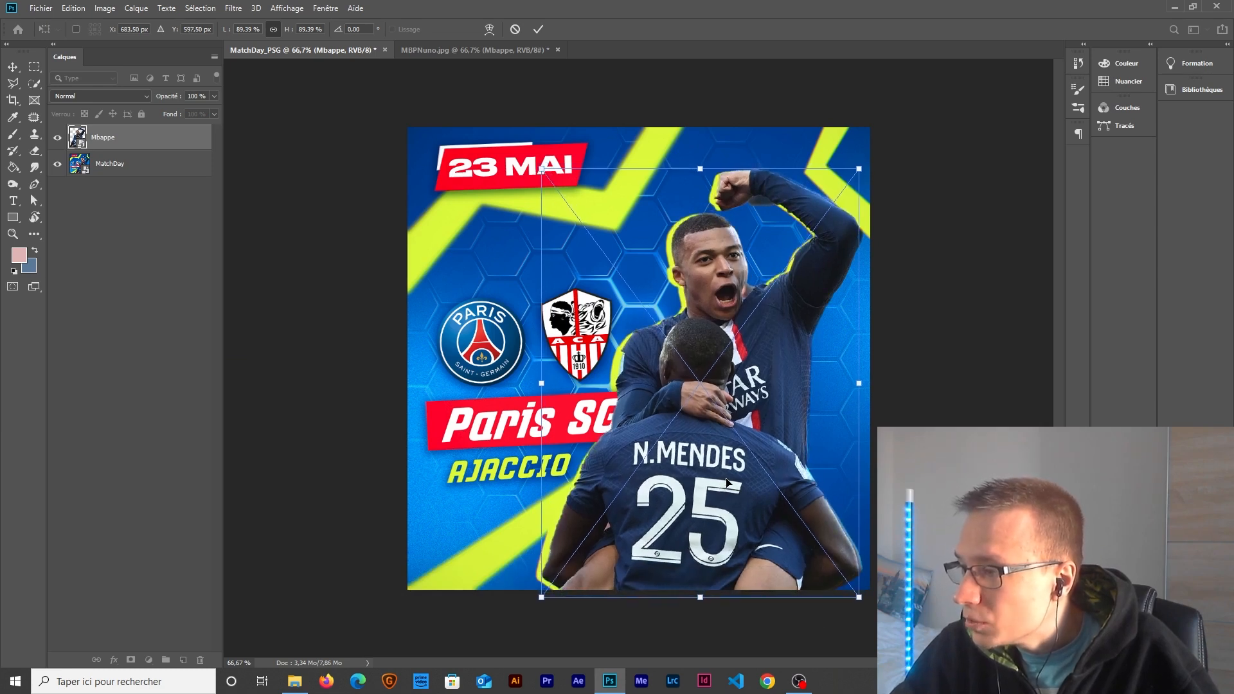
key(Return)
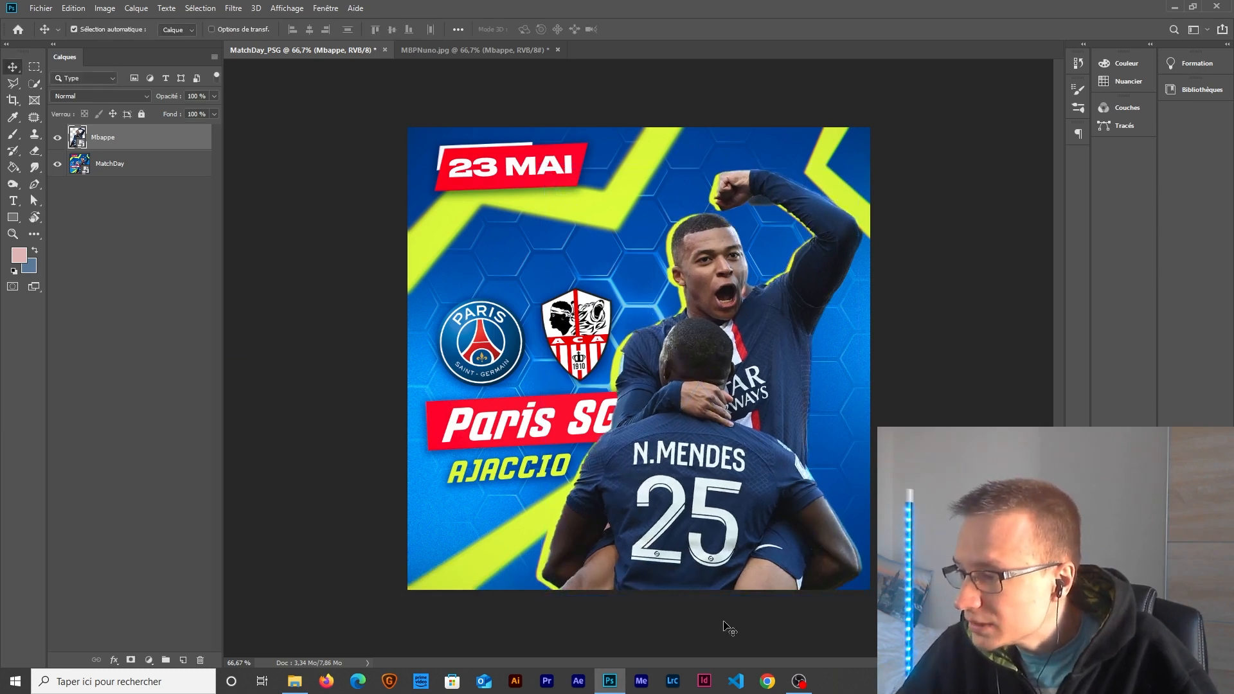
Step: Shift the Mbappe layer a few pixels to the right, and check it with the MatchDay layer temporarily hidden
scroll(715, 530, up, 2)
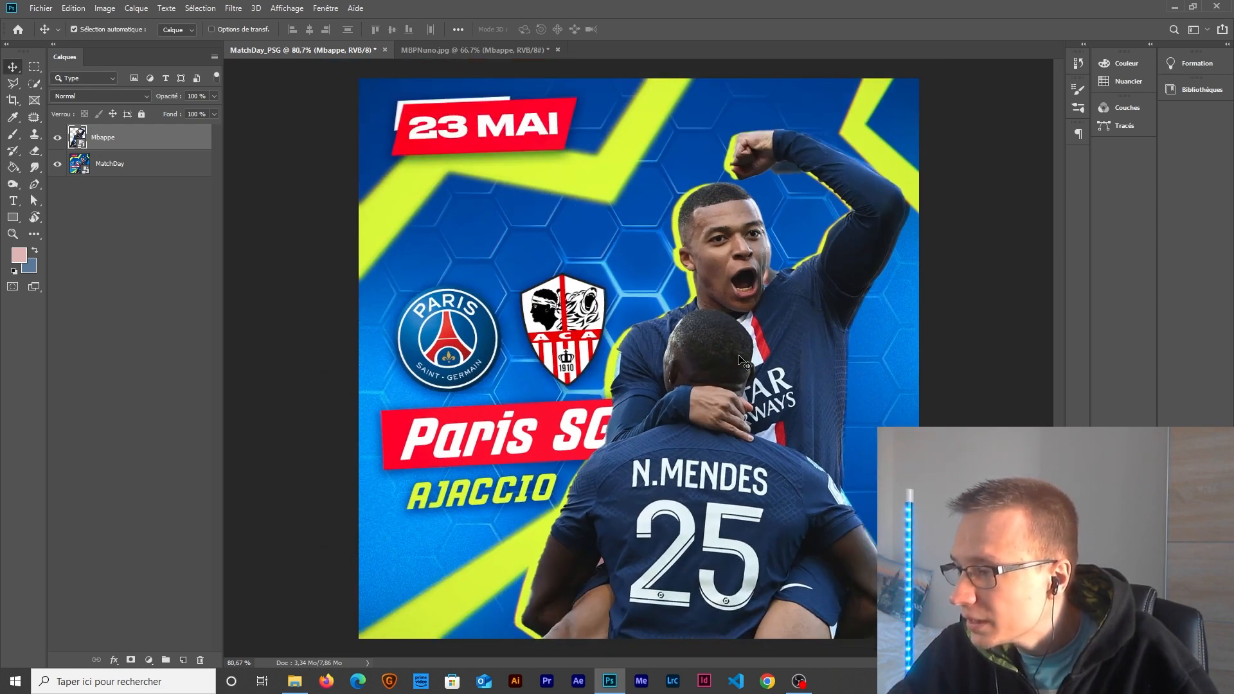
key(shift+Right)
key(Left)
key(Left)
key(Left)
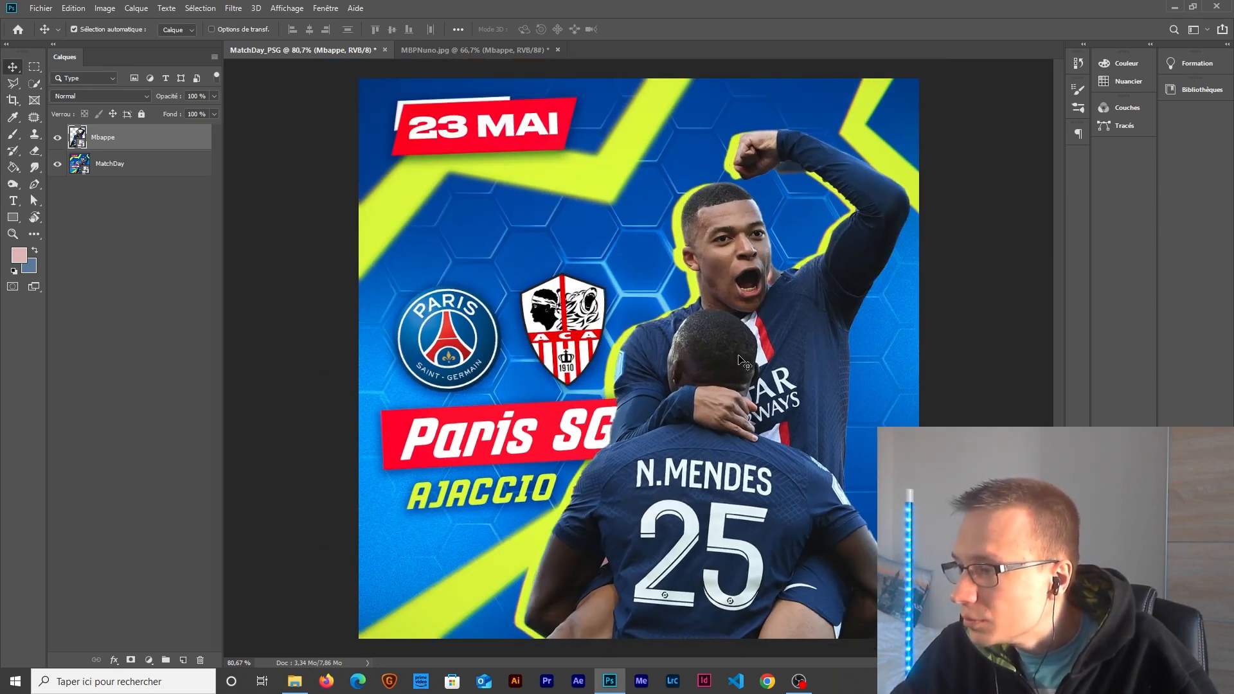
key(ctrl+minus)
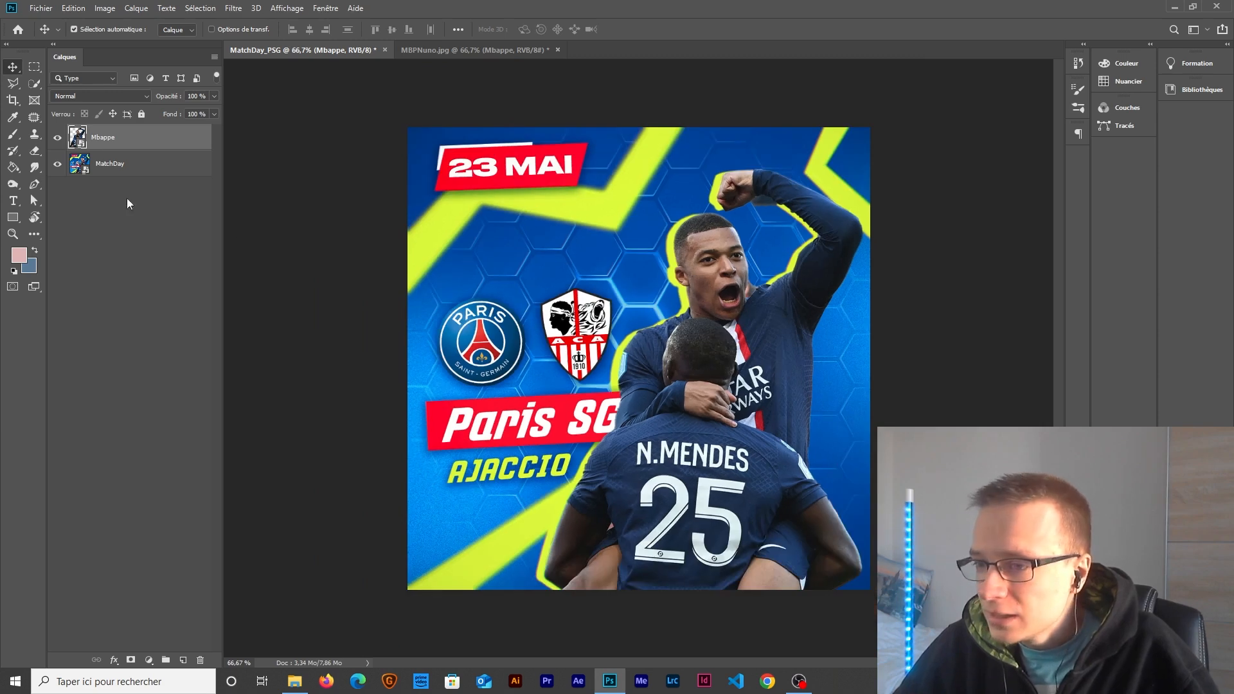
click(58, 164)
click(58, 165)
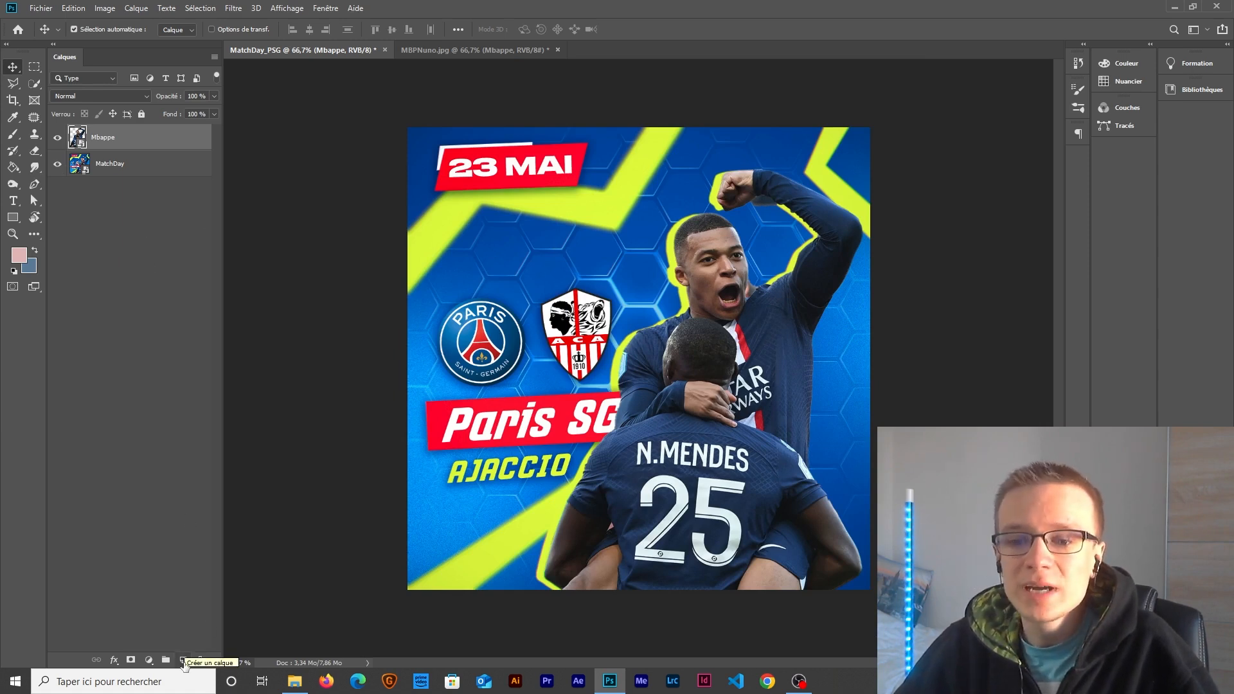
click(185, 664)
drag(140, 146, 141, 184)
key(ctrl+z)
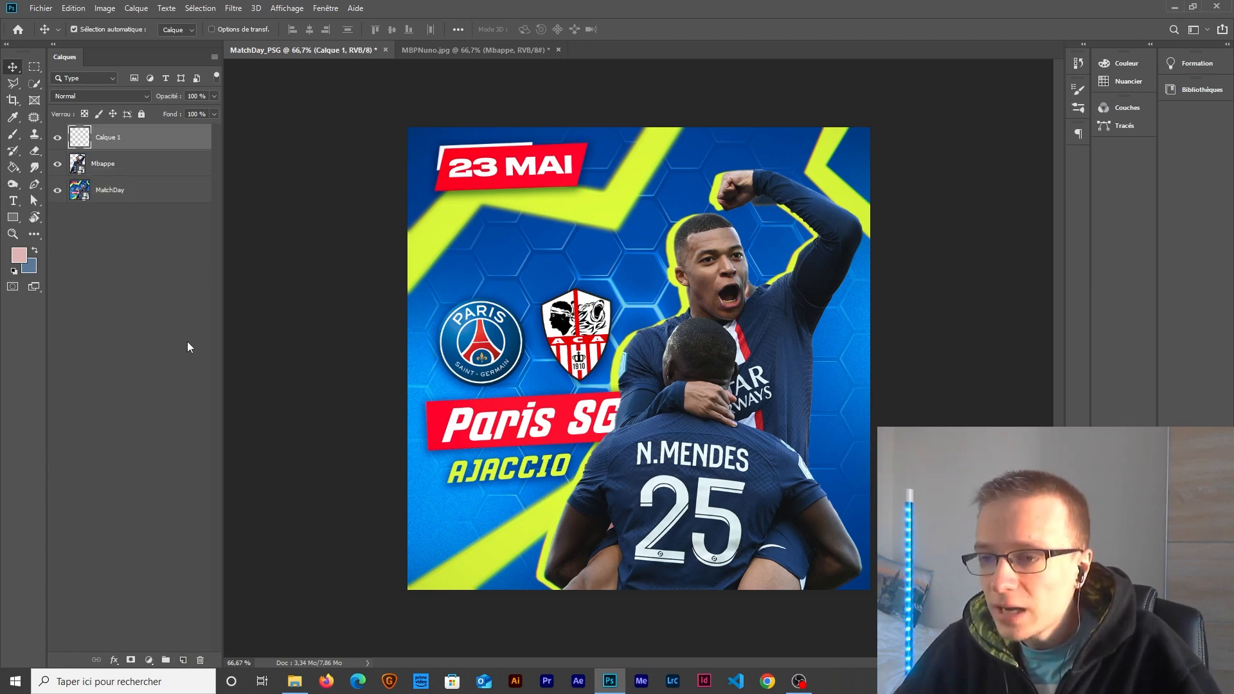
key(ctrl+z)
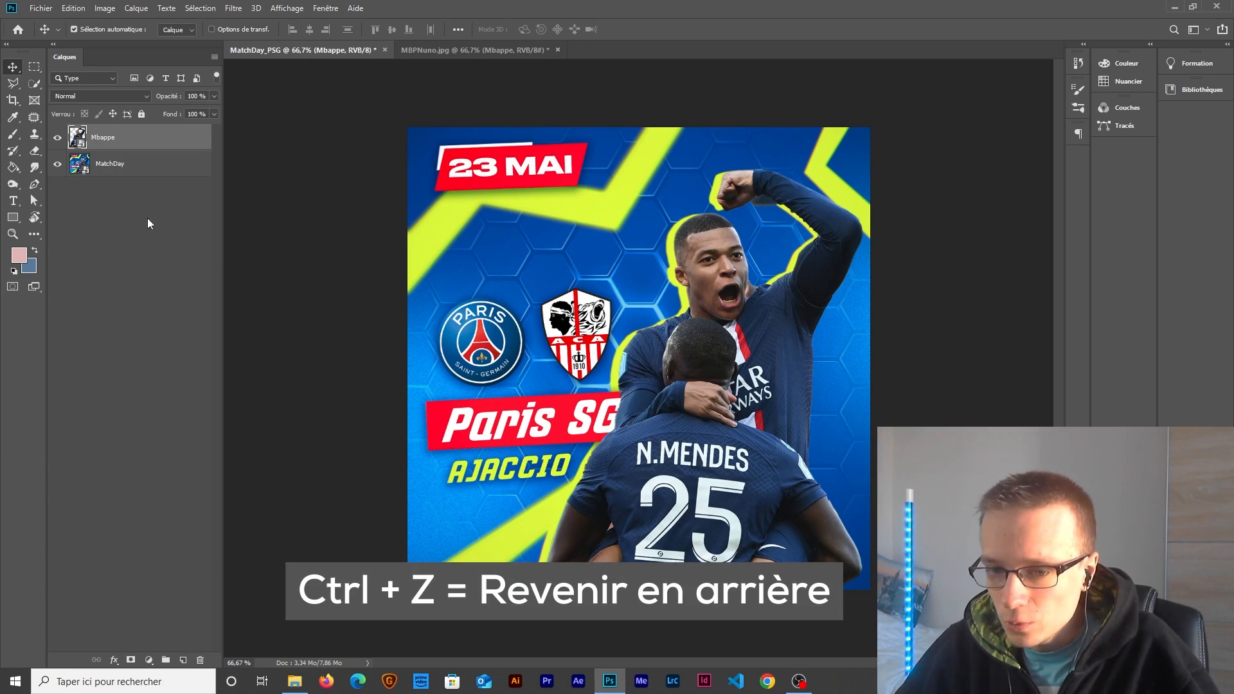
Step: Create an empty layer directly below the Mbappe layer and name it BG
ctrl+click(184, 661)
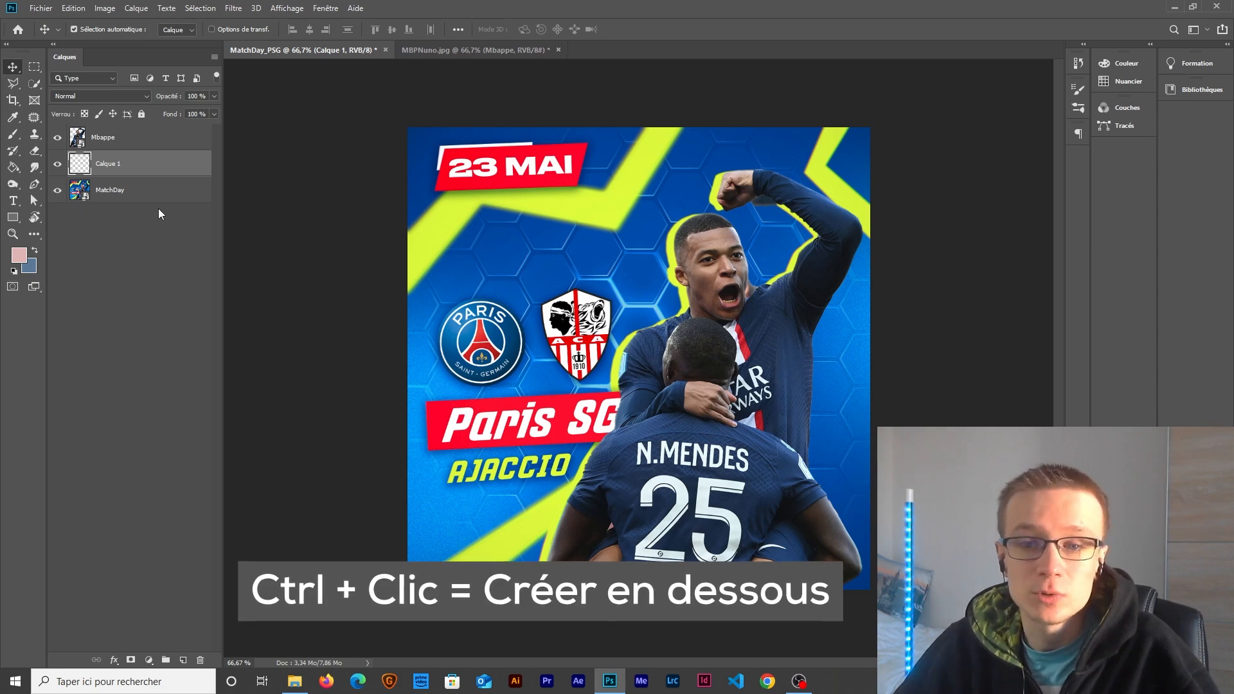
double_click(108, 163)
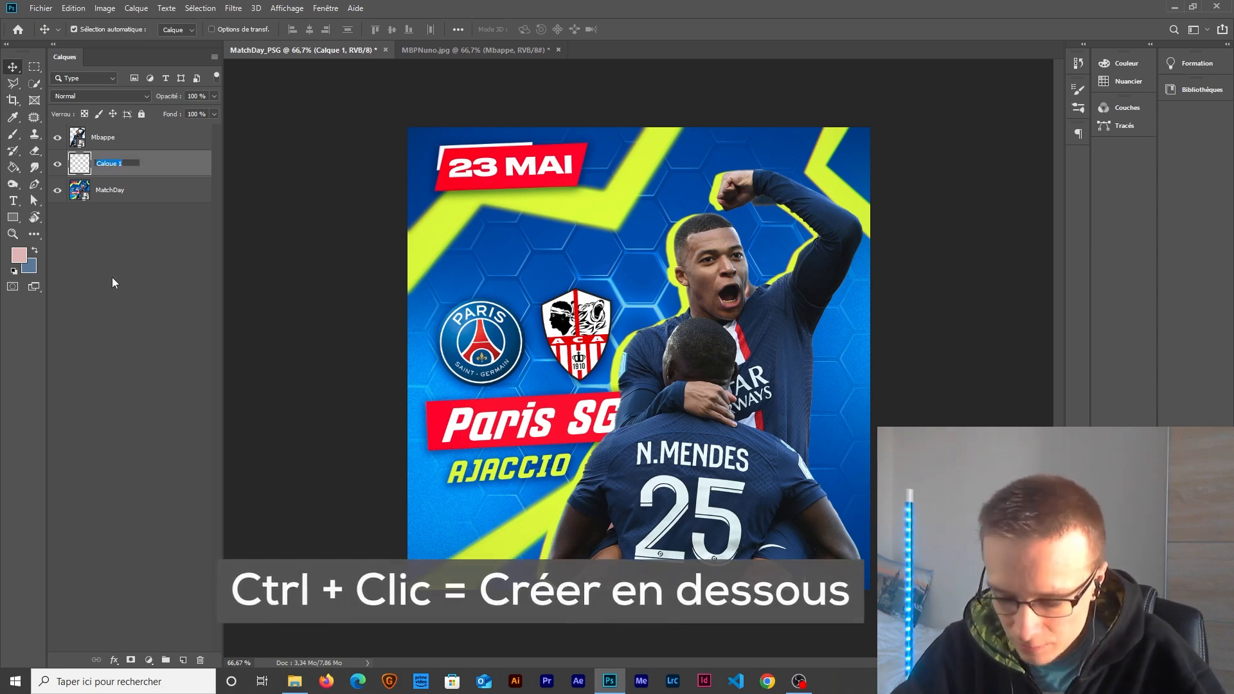
text(BG)
key(Return)
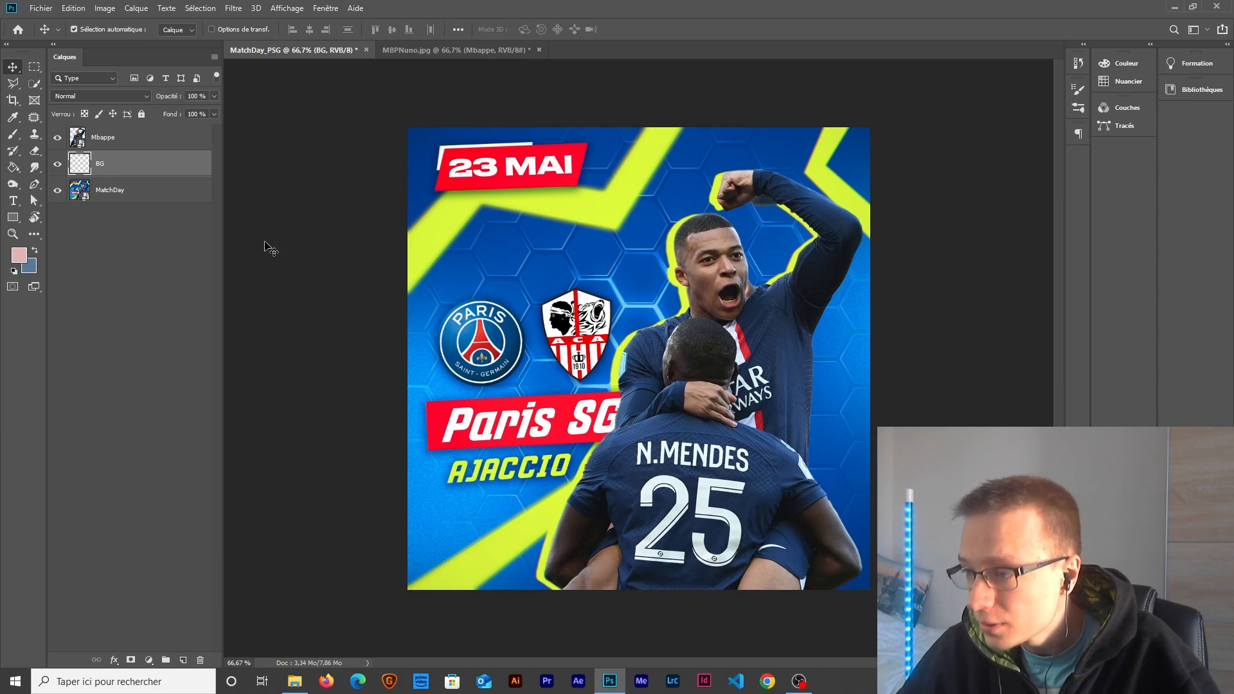
Step: Sample the dark blue beside the date banner in the poster's upper-left corner with the Eyedropper and fill the BG layer with it
key(i)
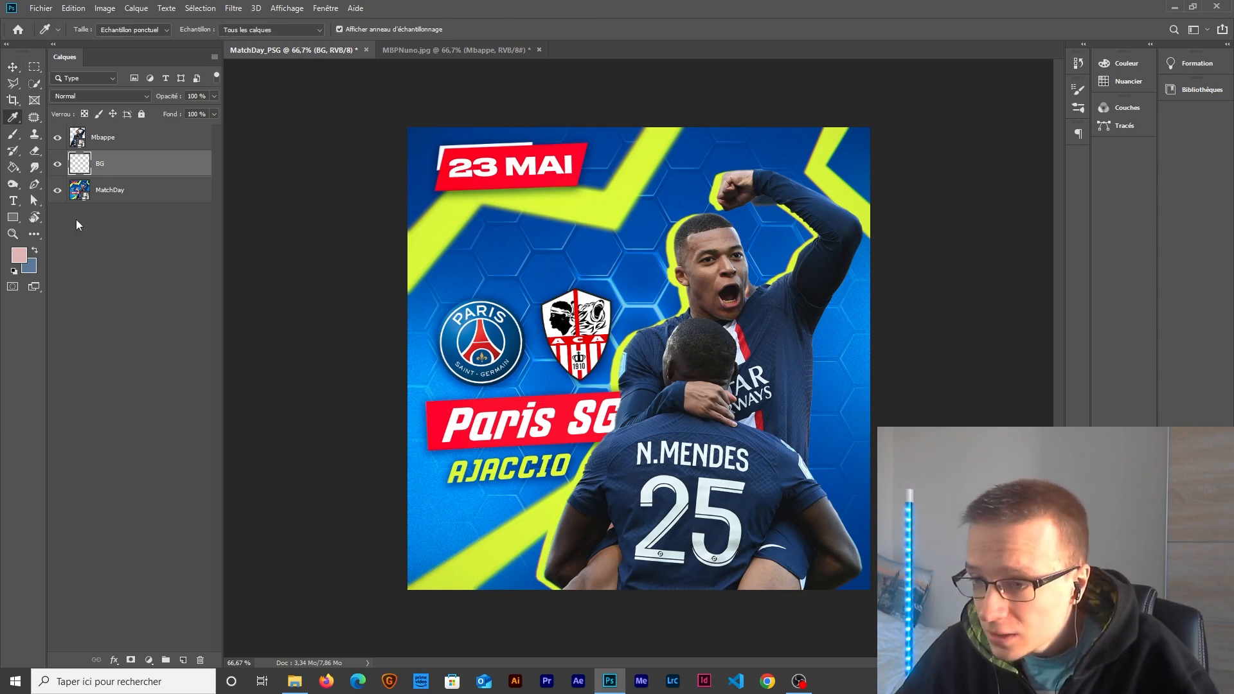
right_click(14, 118)
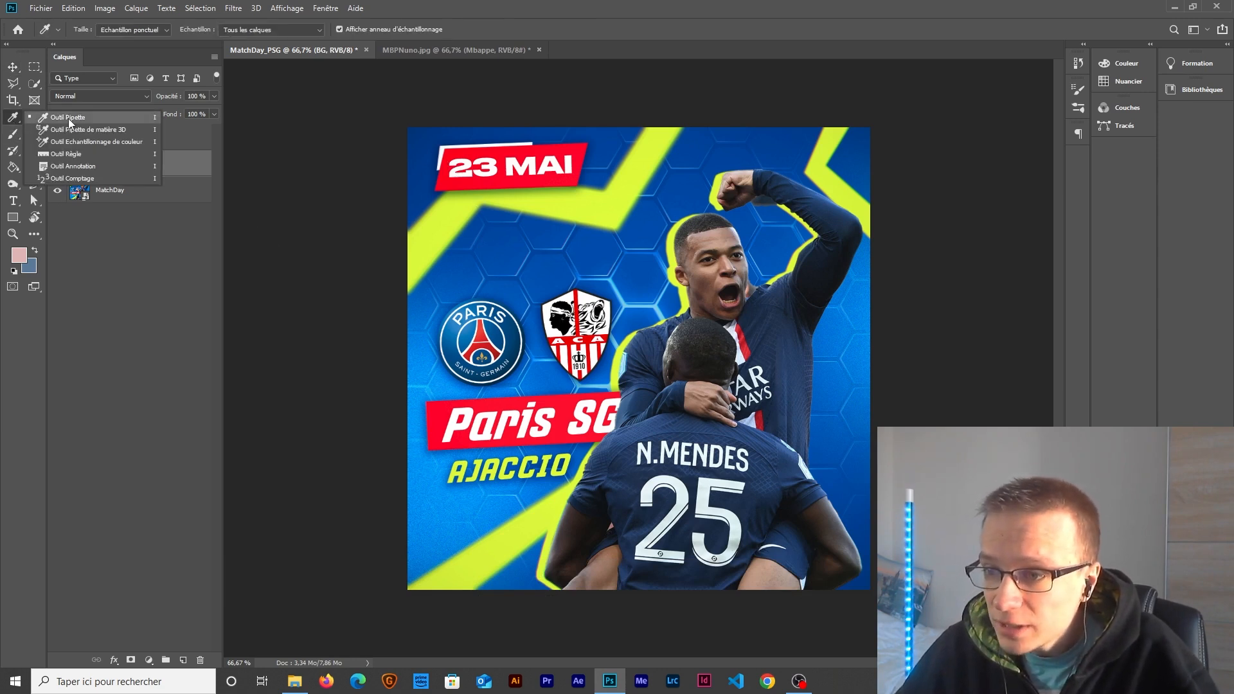
click(68, 118)
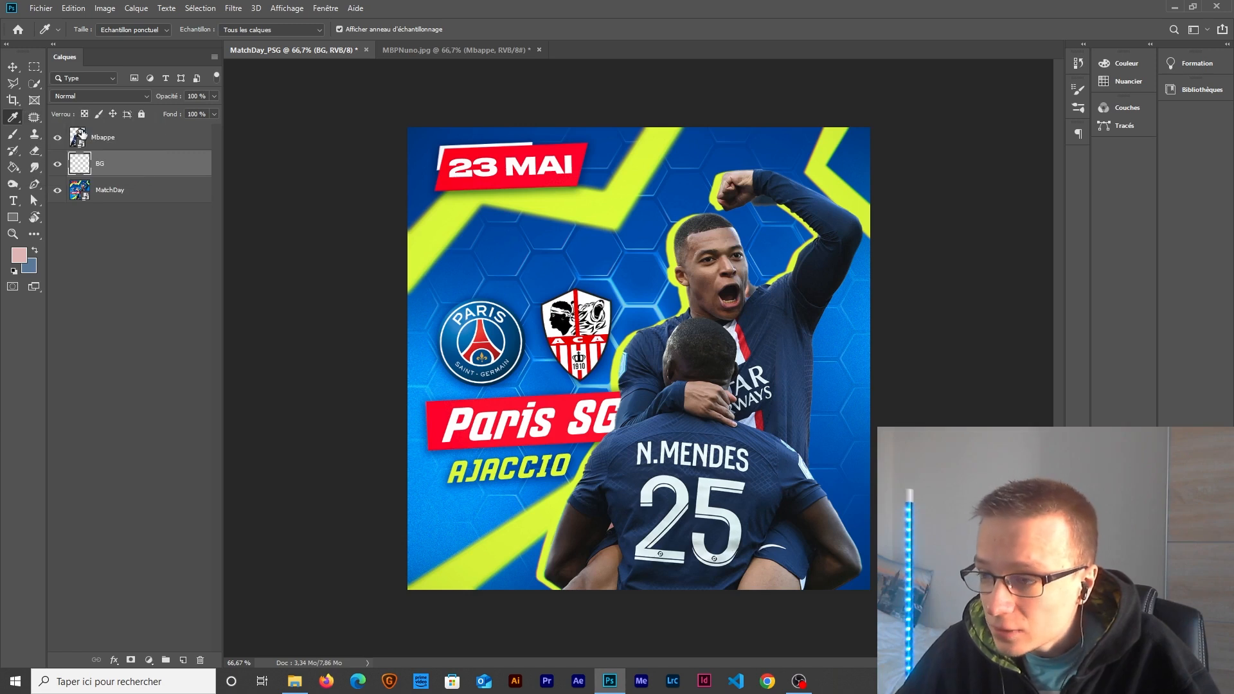
click(426, 146)
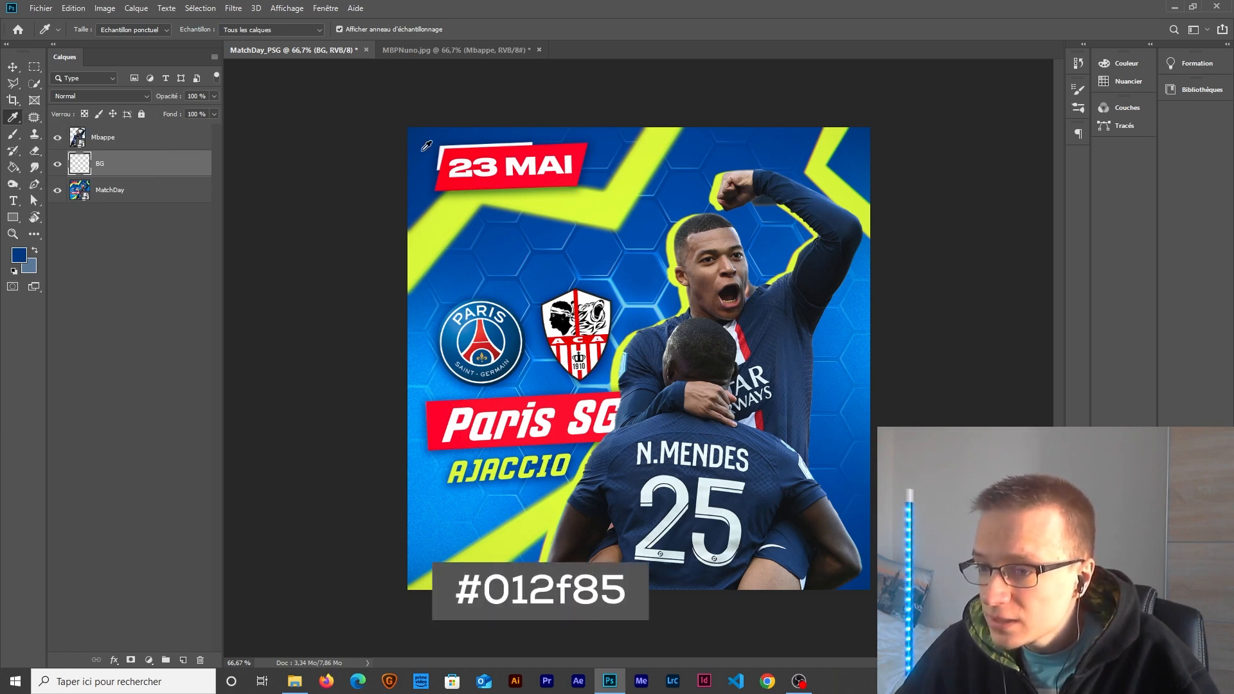
click(21, 260)
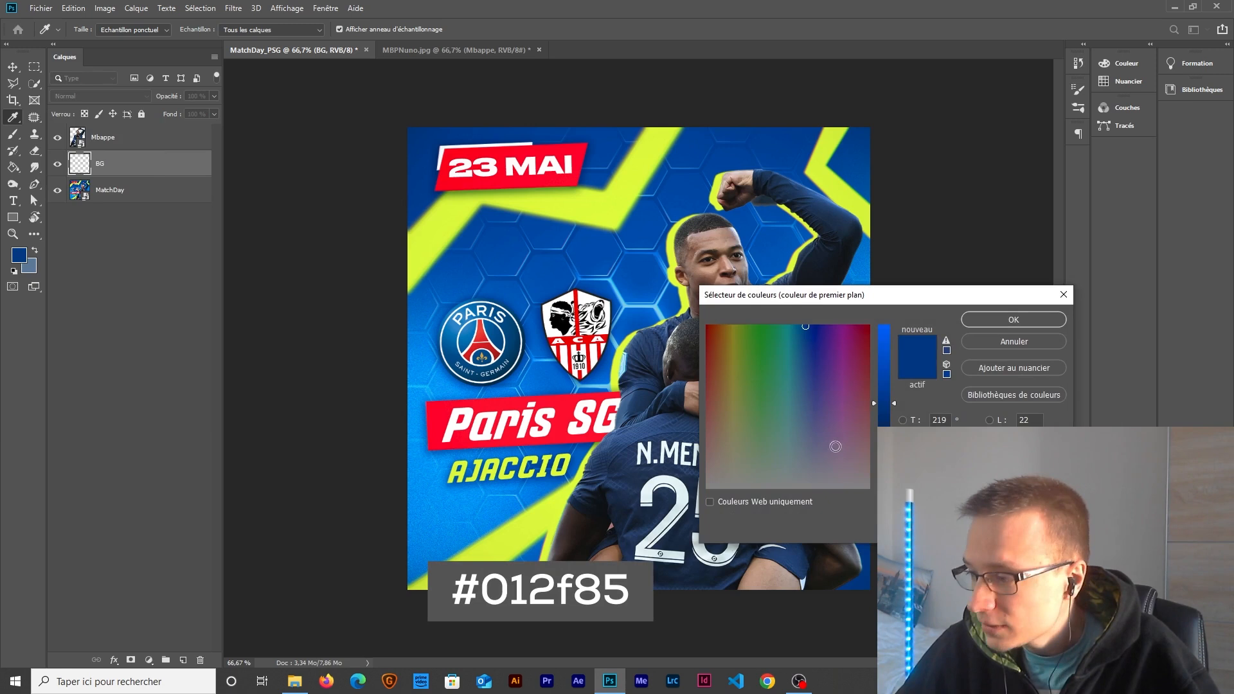
key(Return)
key(g)
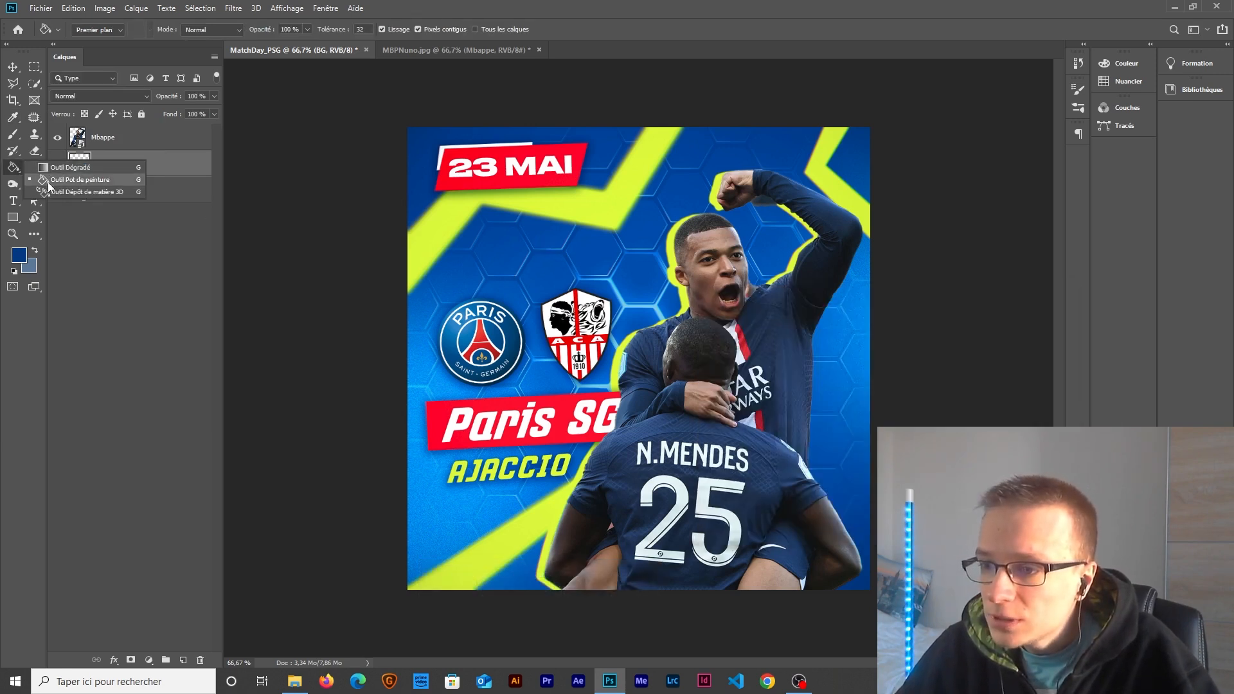
click(565, 269)
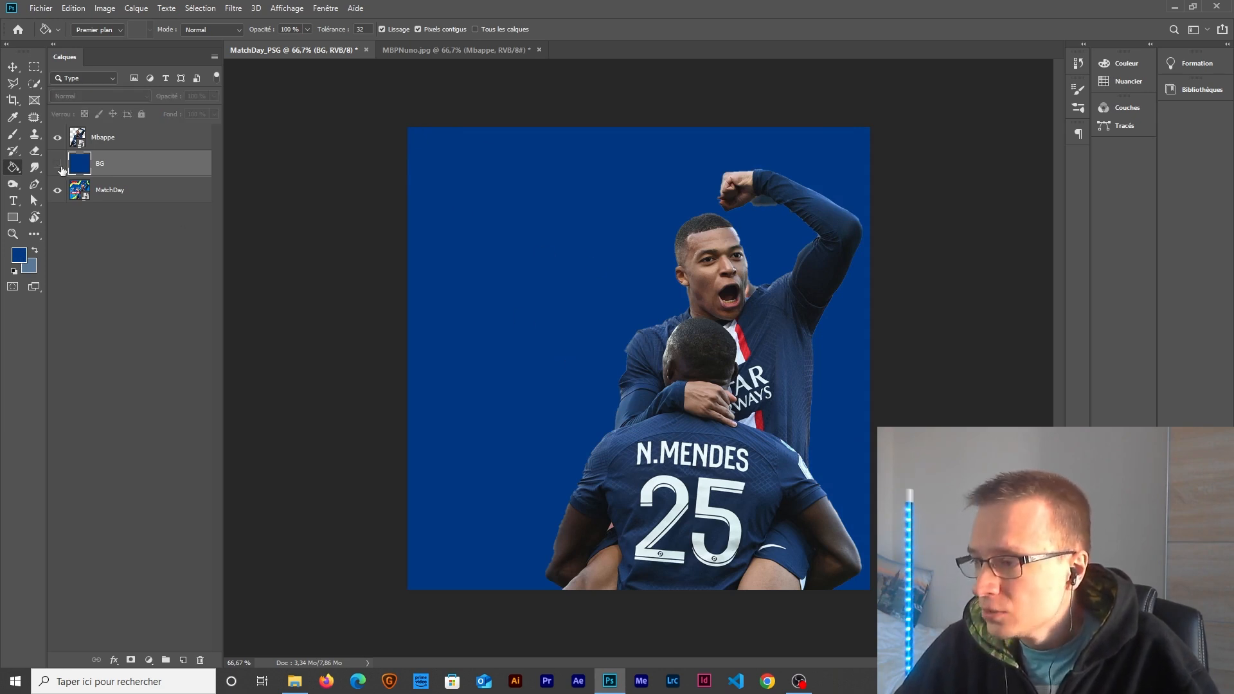
Step: With the BG layer hidden, outline the poster's upper-left yellow-green zigzag band as a closed Polygonal Lasso selection, cutting across the date banner
scroll(551, 310, down, 2)
scroll(551, 310, up, 3)
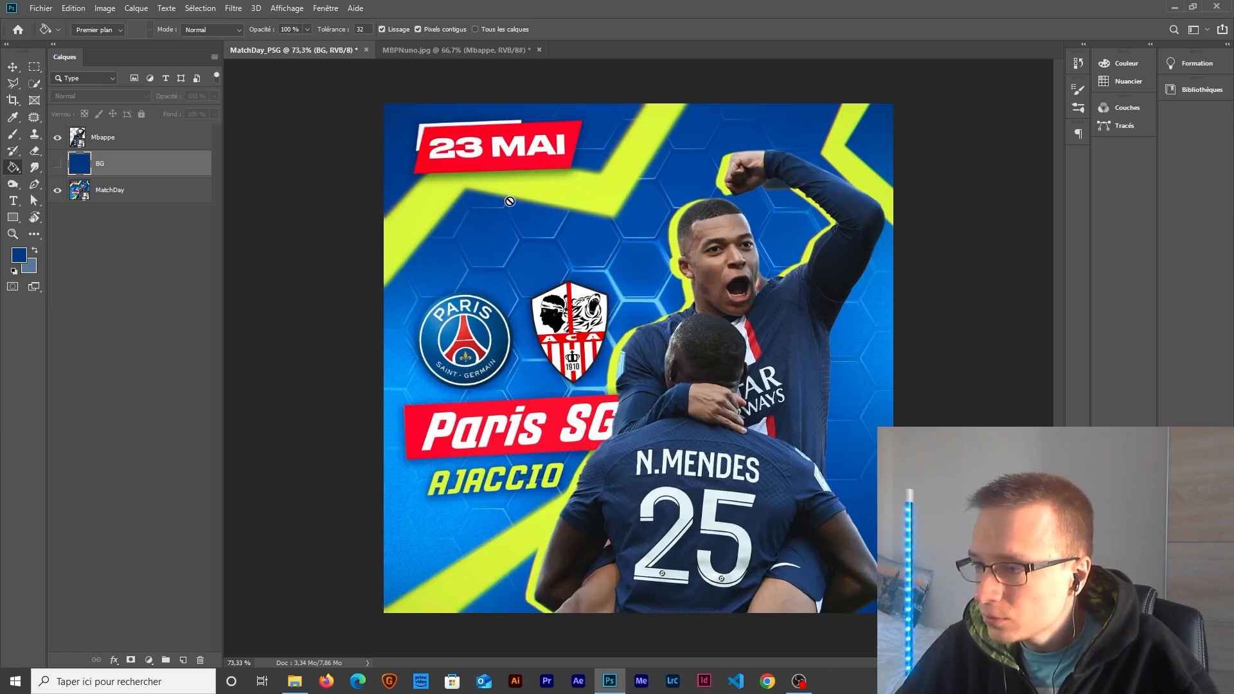
click(13, 85)
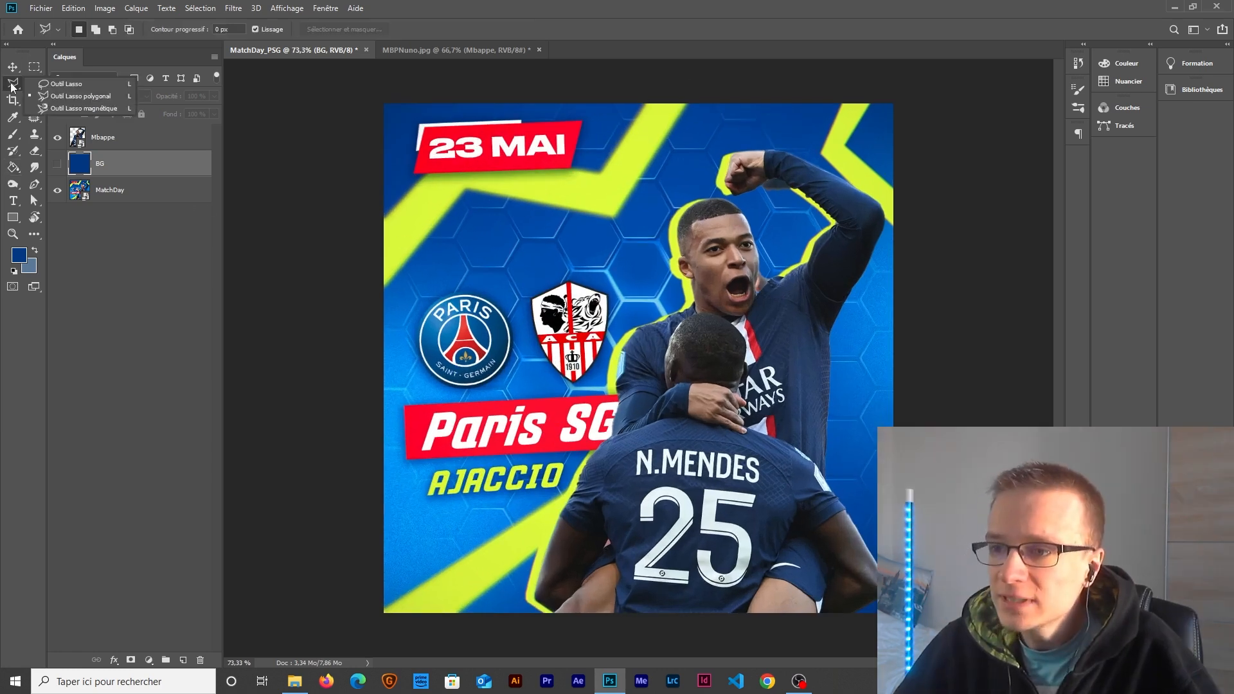
click(56, 98)
scroll(426, 218, up, 3)
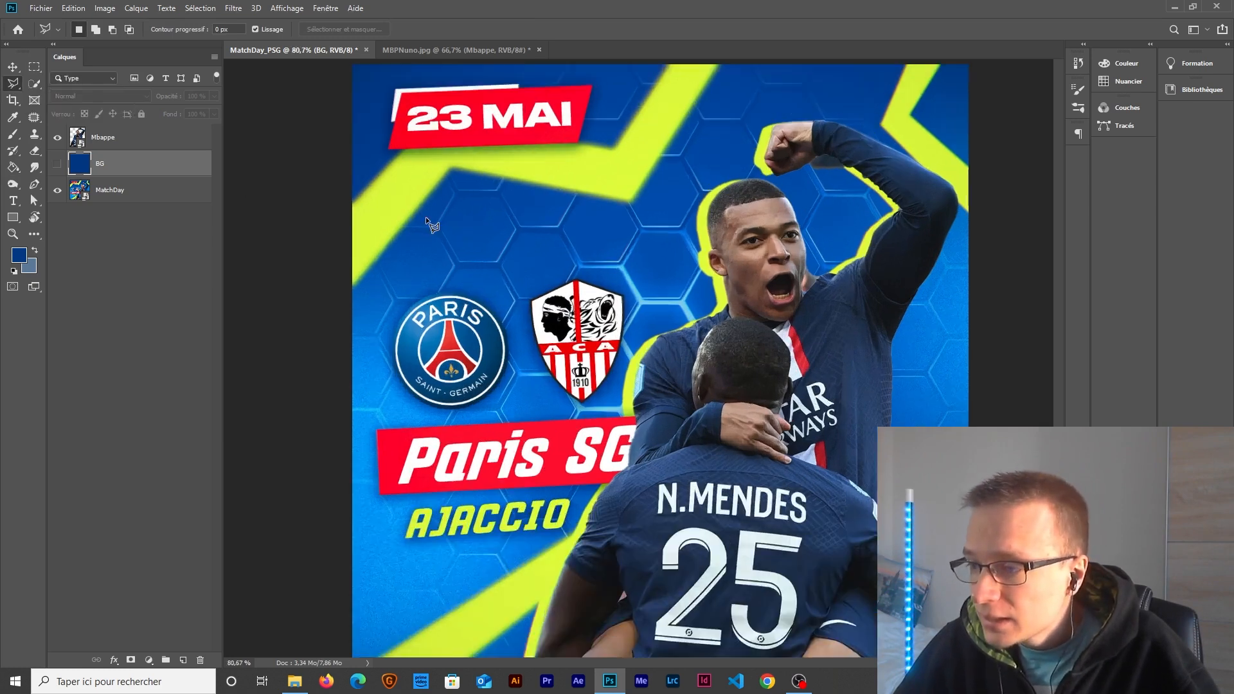
scroll(426, 218, up, 2)
scroll(430, 194, up, 3)
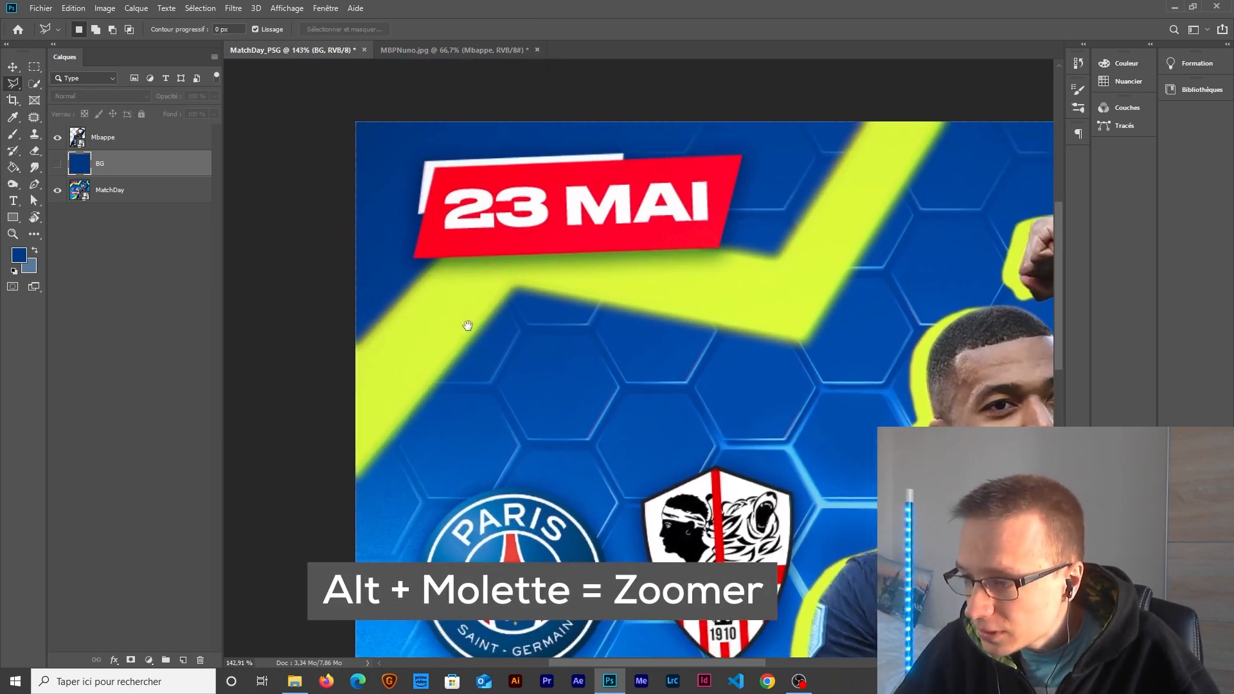
scroll(457, 280, down, 1)
drag(456, 280, 490, 332)
scroll(464, 303, up, 6)
scroll(464, 303, down, 5)
scroll(464, 303, down, 2)
scroll(475, 334, up, 1)
click(329, 341)
click(473, 183)
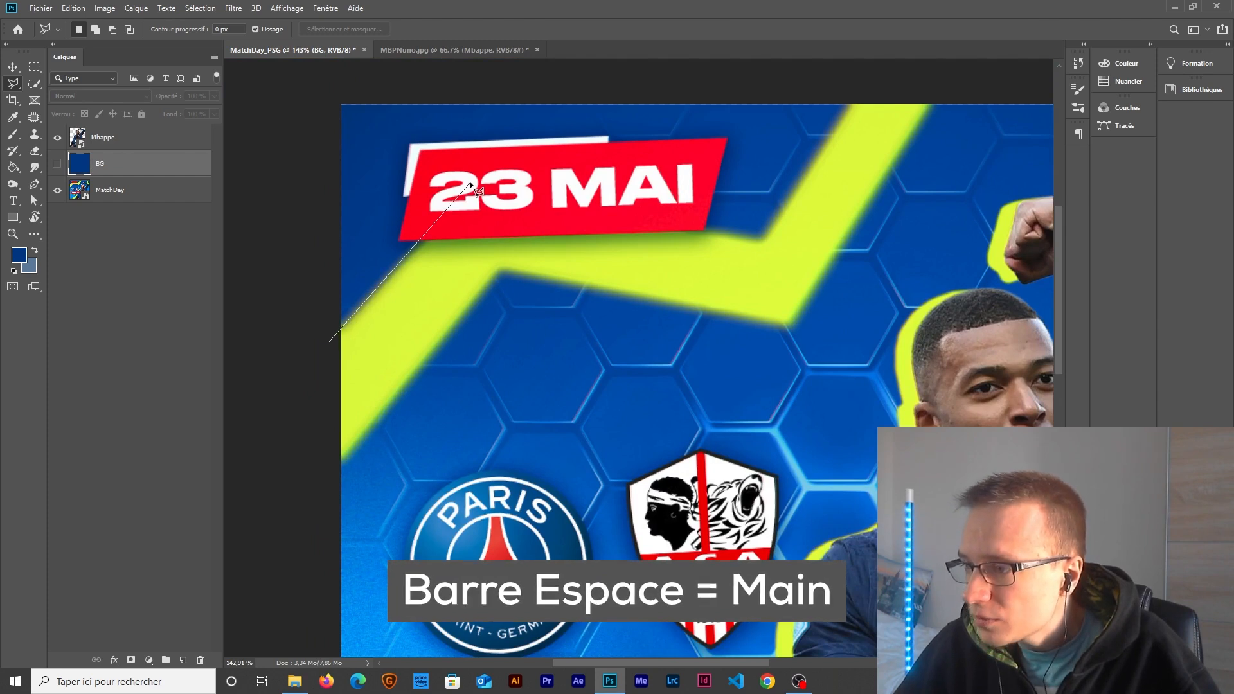
click(764, 242)
click(863, 88)
click(943, 93)
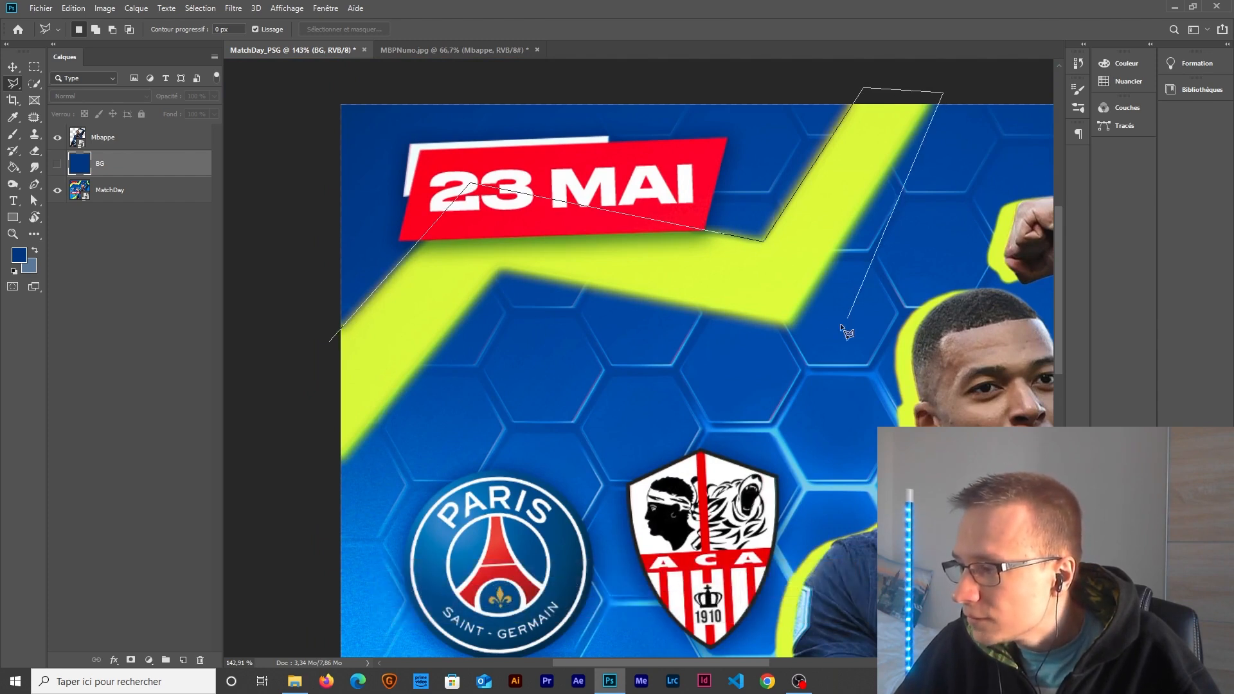
click(792, 324)
click(502, 269)
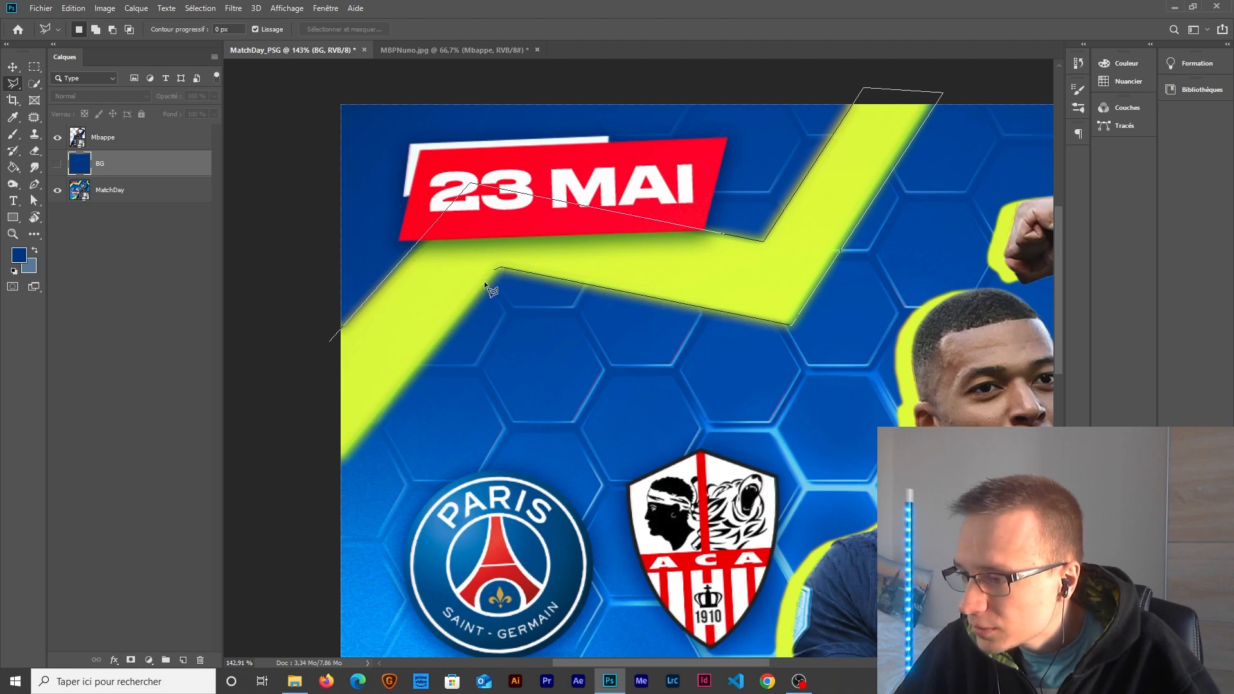
click(330, 341)
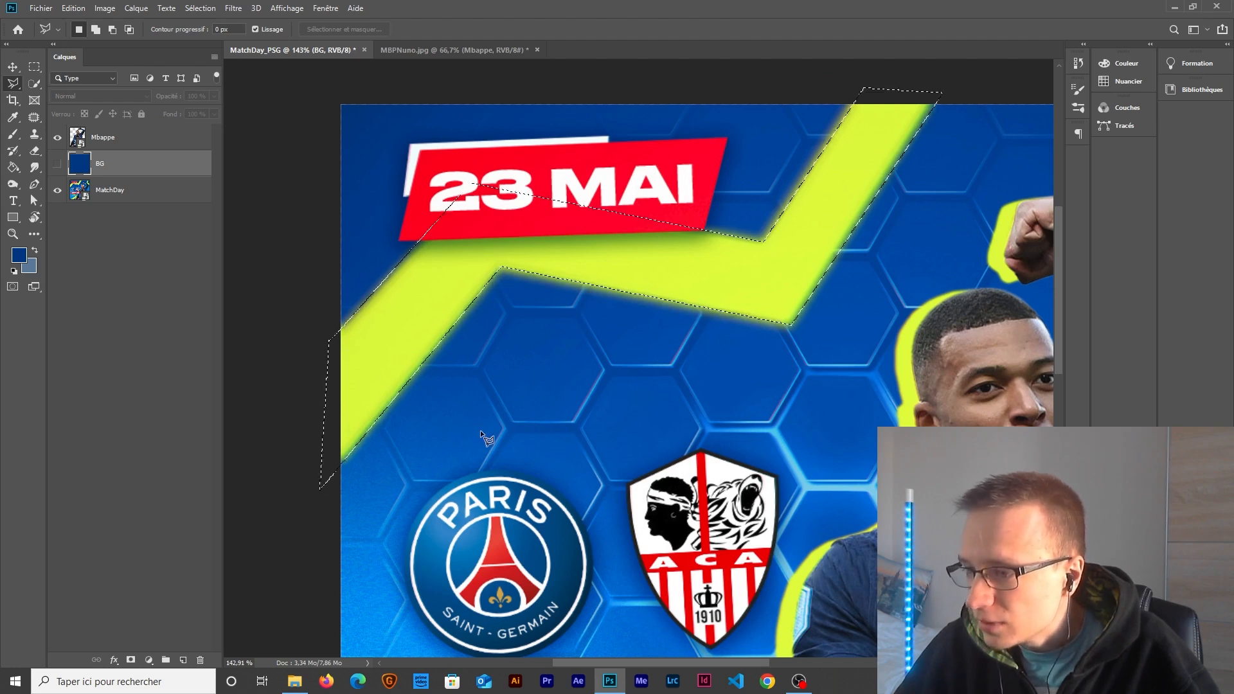
Step: Sample the band's yellow-green, fill the zigzag selection with it on a new layer directly above BG, and deselect
key(ctrl+0)
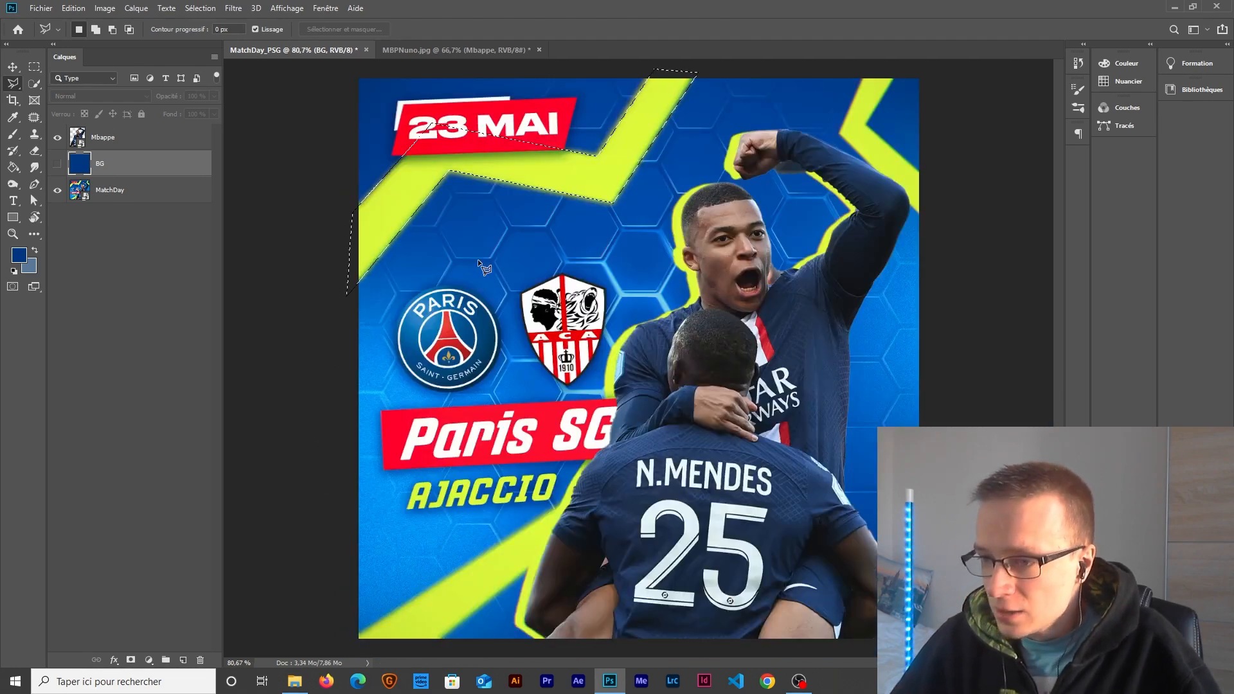
key(i)
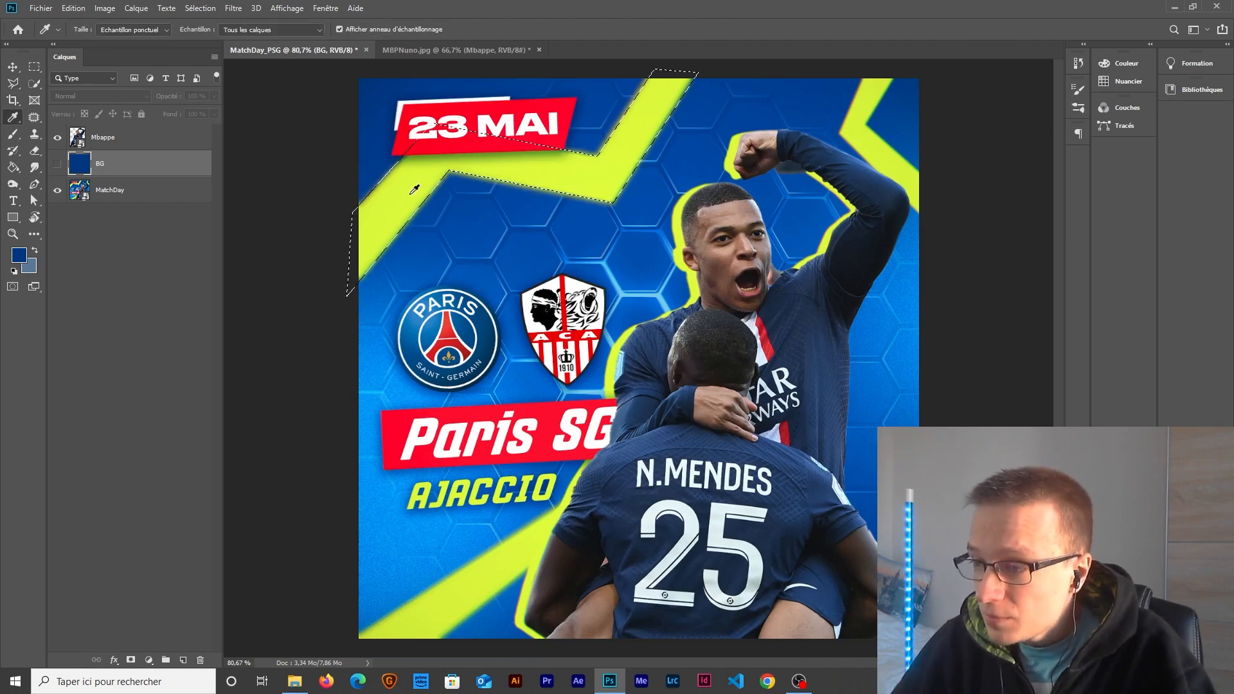
click(409, 193)
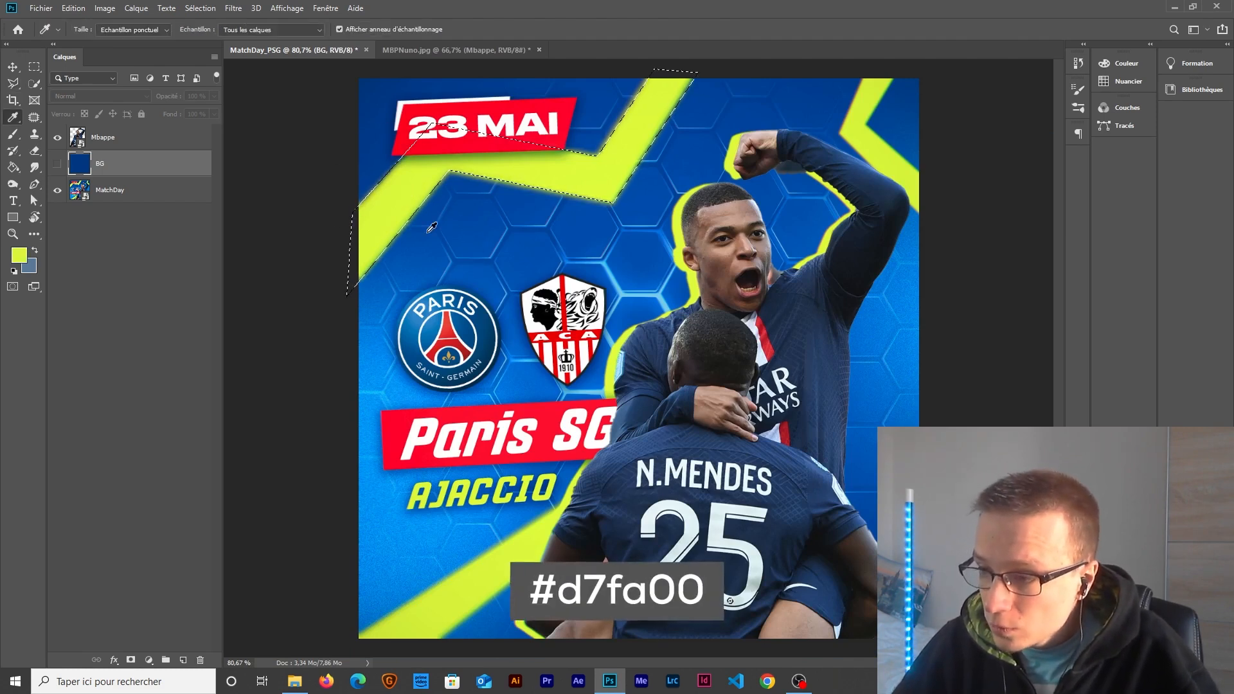
key(g)
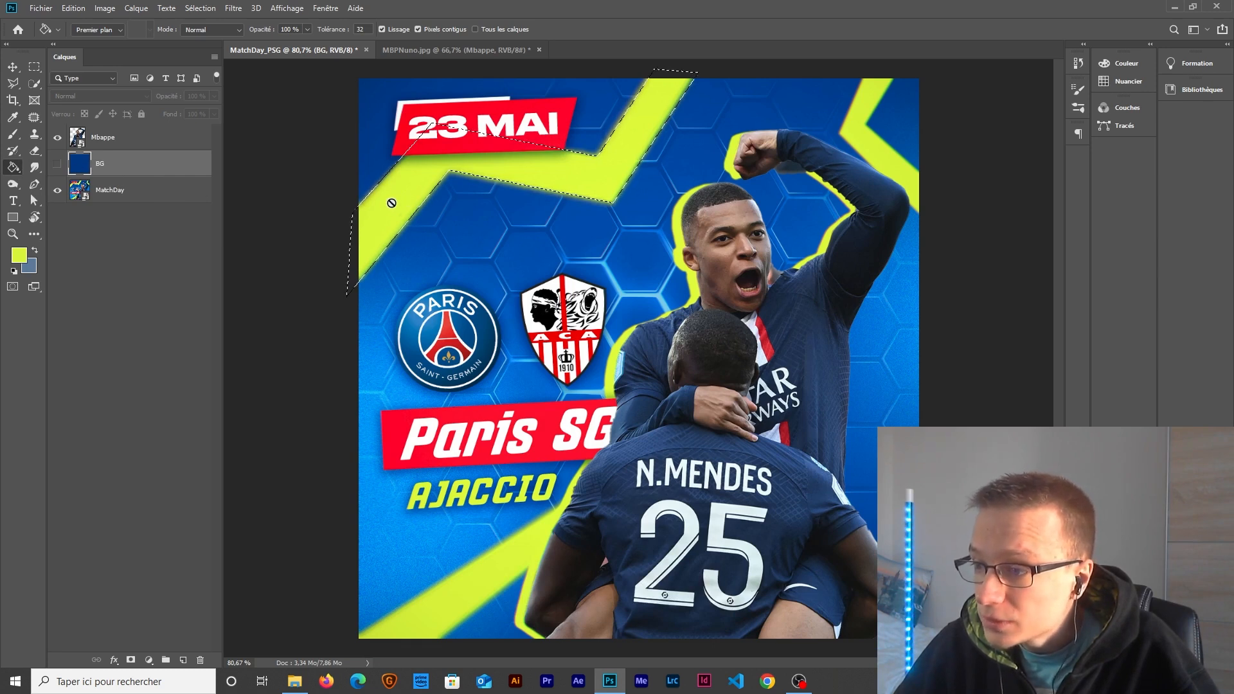
click(183, 660)
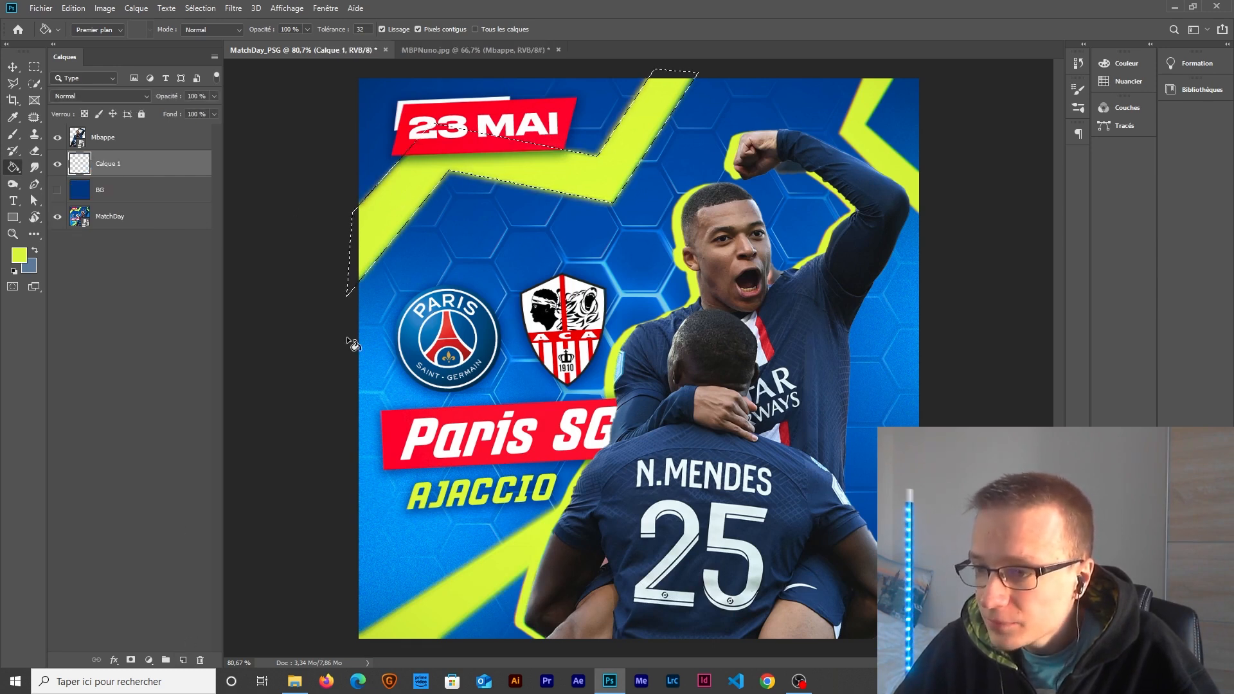
click(372, 214)
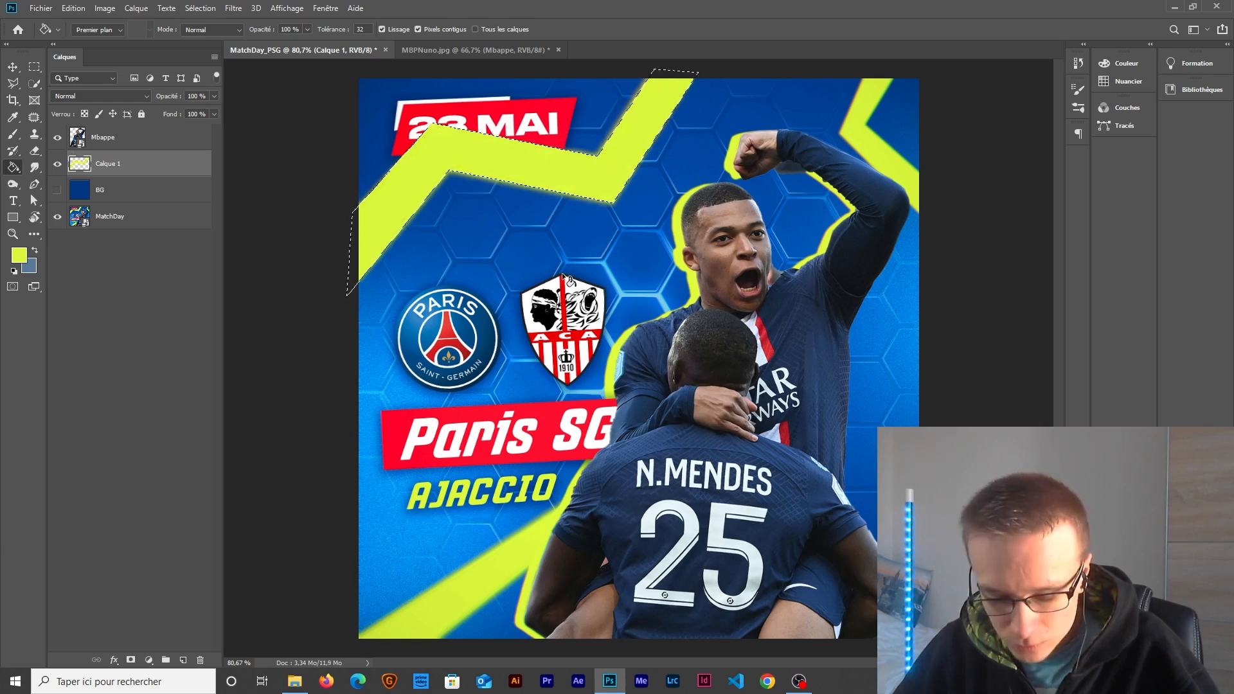
key(ctrl+d)
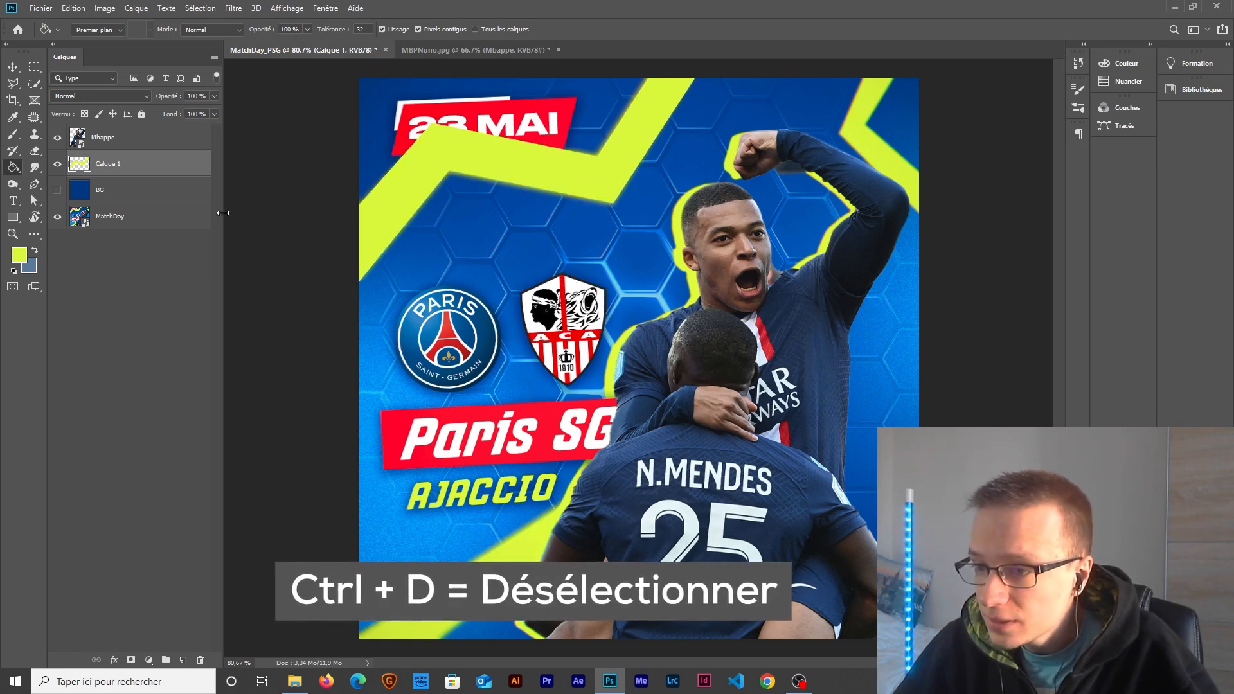
Step: Rename the new zigzag band layer as Formes_Verte
double_click(108, 163)
key(BackSpace)
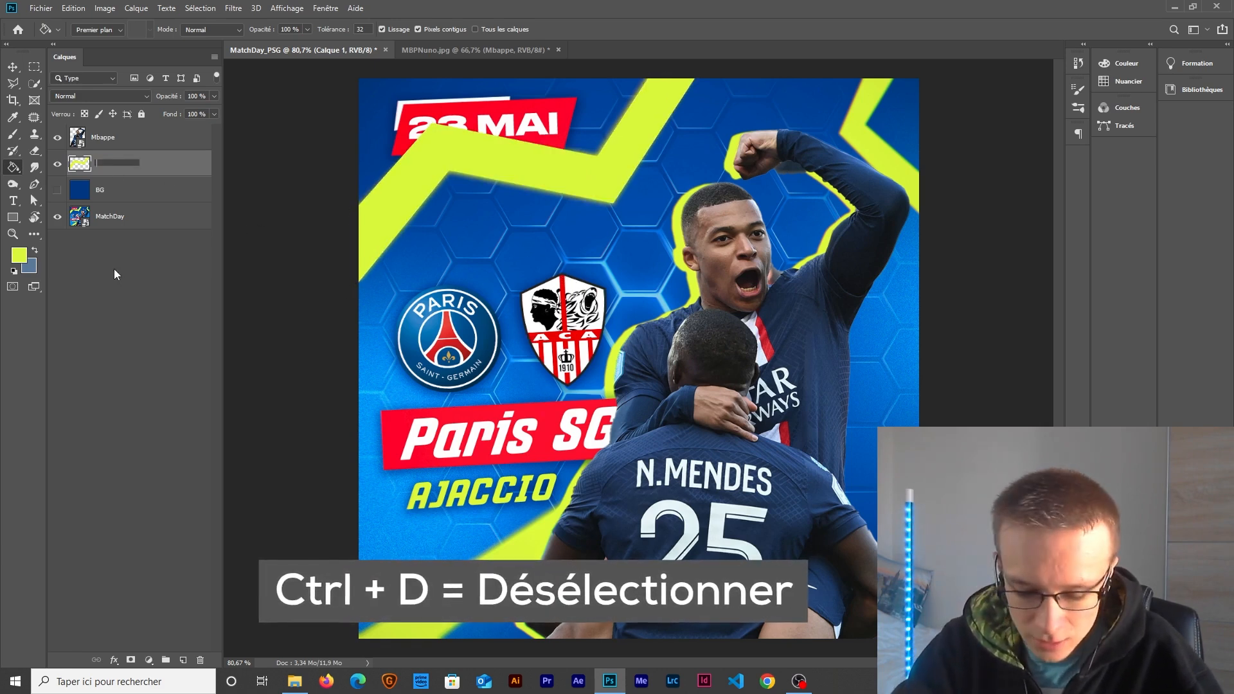
text(Form)
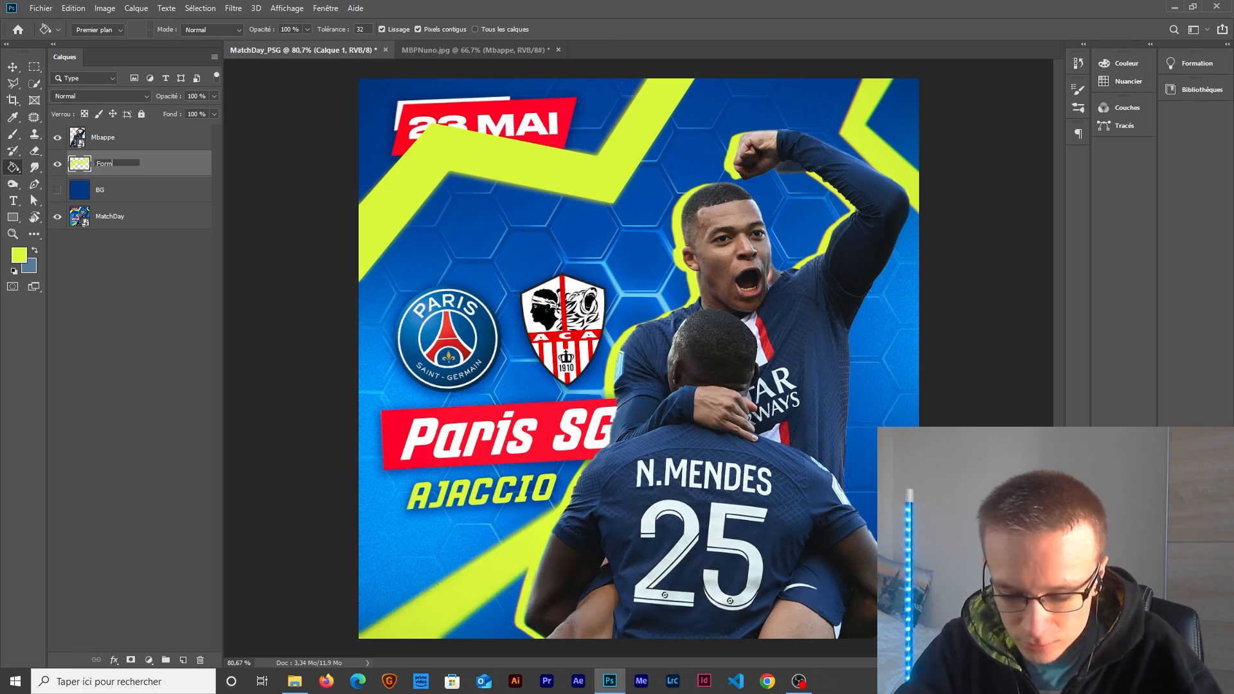
text(es_Verte)
key(Return)
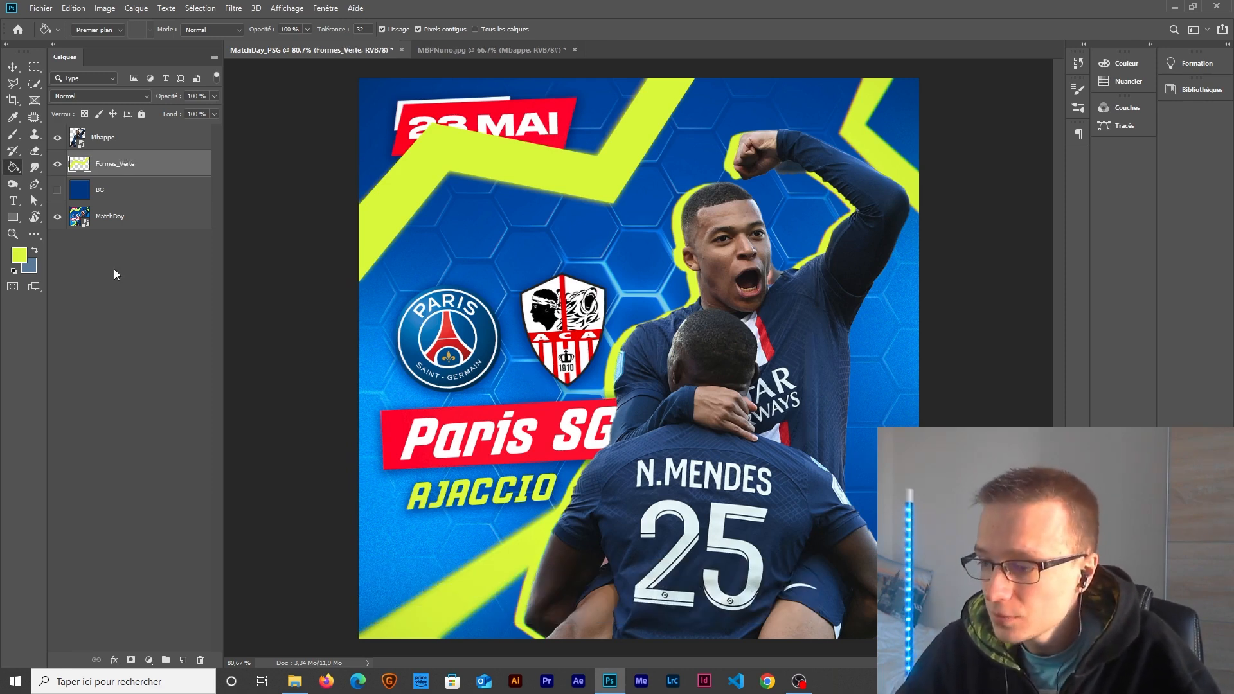
Step: Outline the diagonal green band in the poster's lower-left corner with the Polygonal Lasso, extending it behind the player's shoulder
key(l)
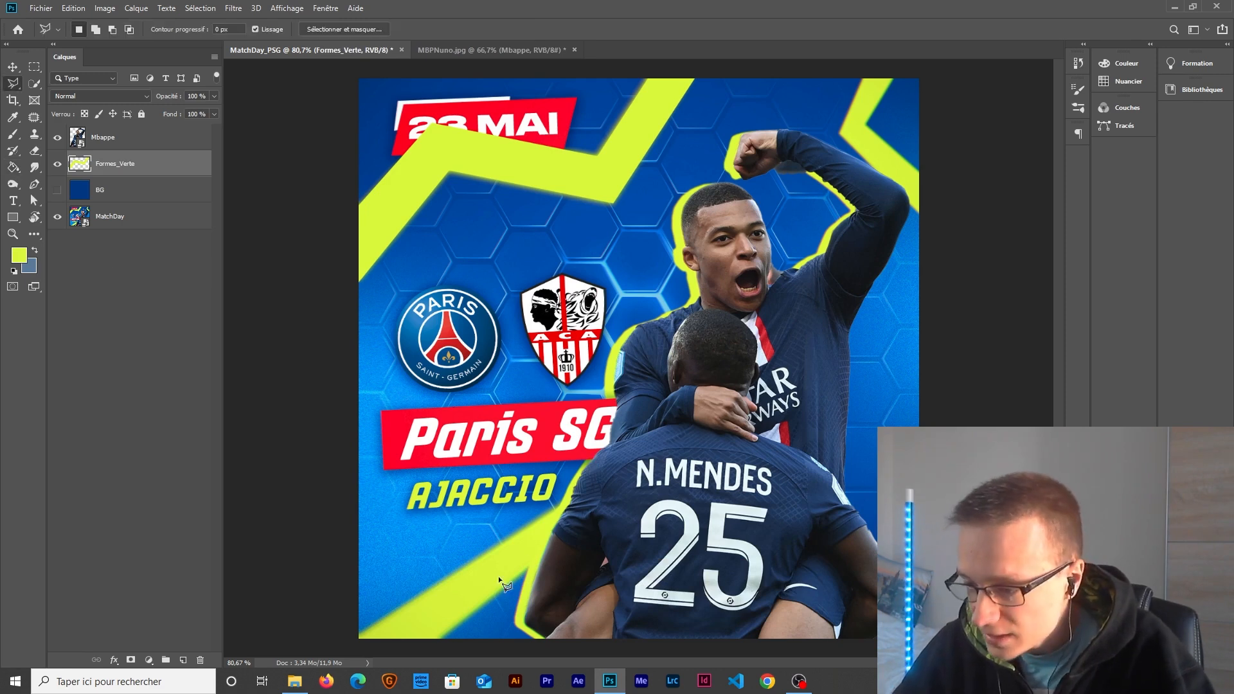
click(349, 643)
click(576, 492)
click(593, 528)
click(414, 658)
click(350, 642)
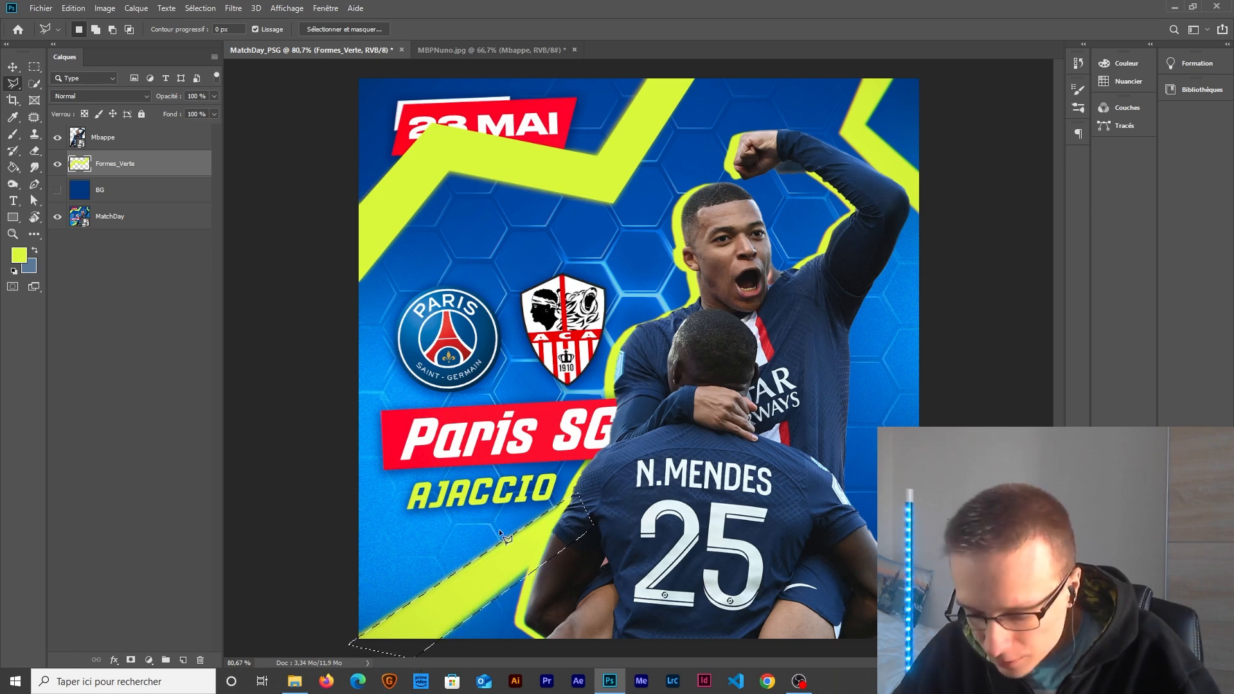
Step: Fill the lower-left band selection with the yellow-green on the Formes_Verte layer using the Paint Bucket, and deselect
key(i)
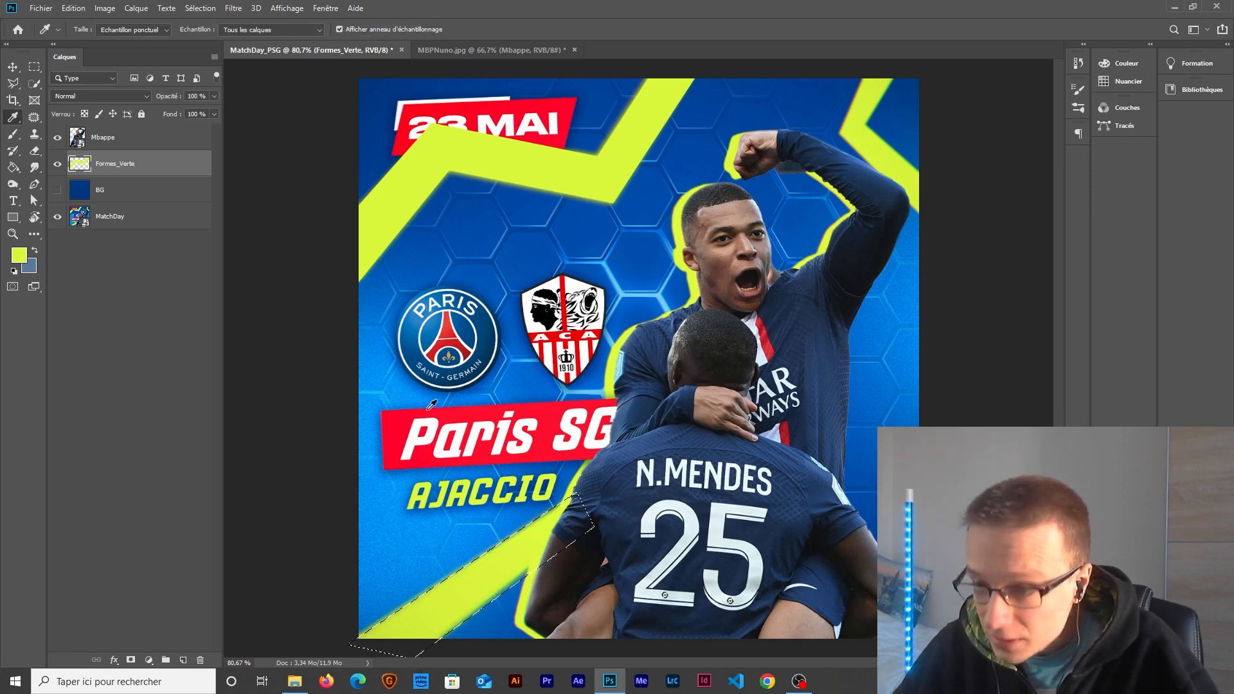
key(g)
click(489, 595)
click(136, 8)
mouse_move(196, 11)
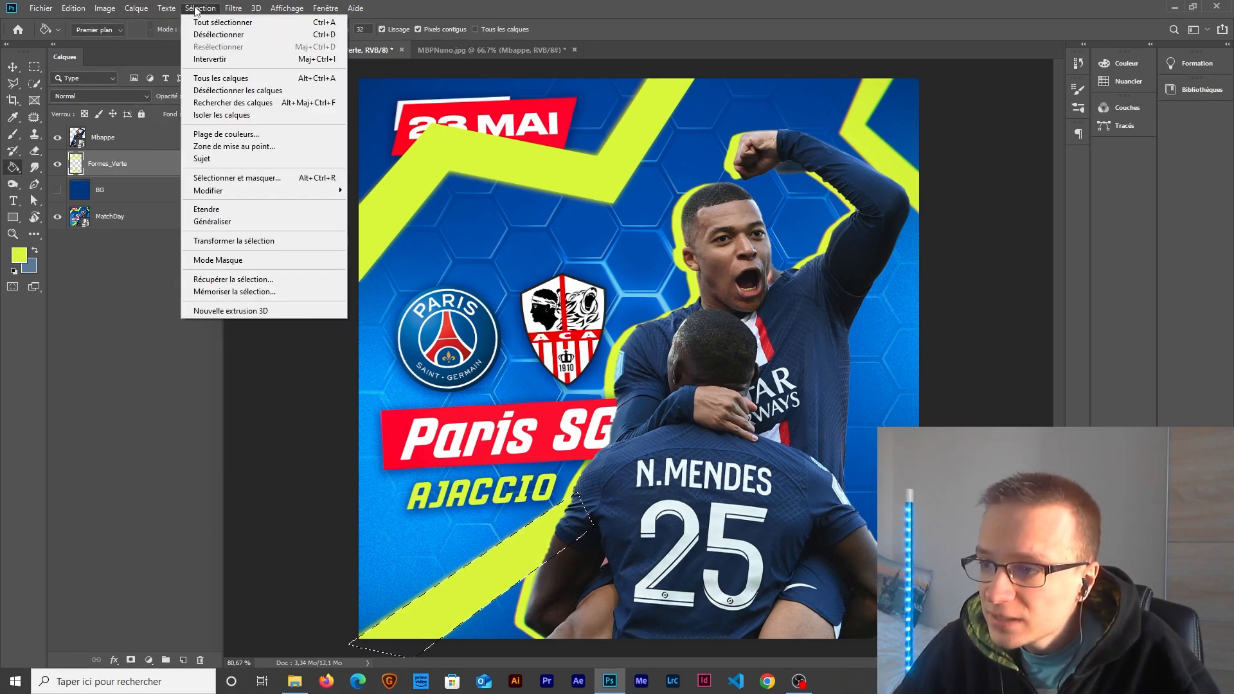
click(216, 34)
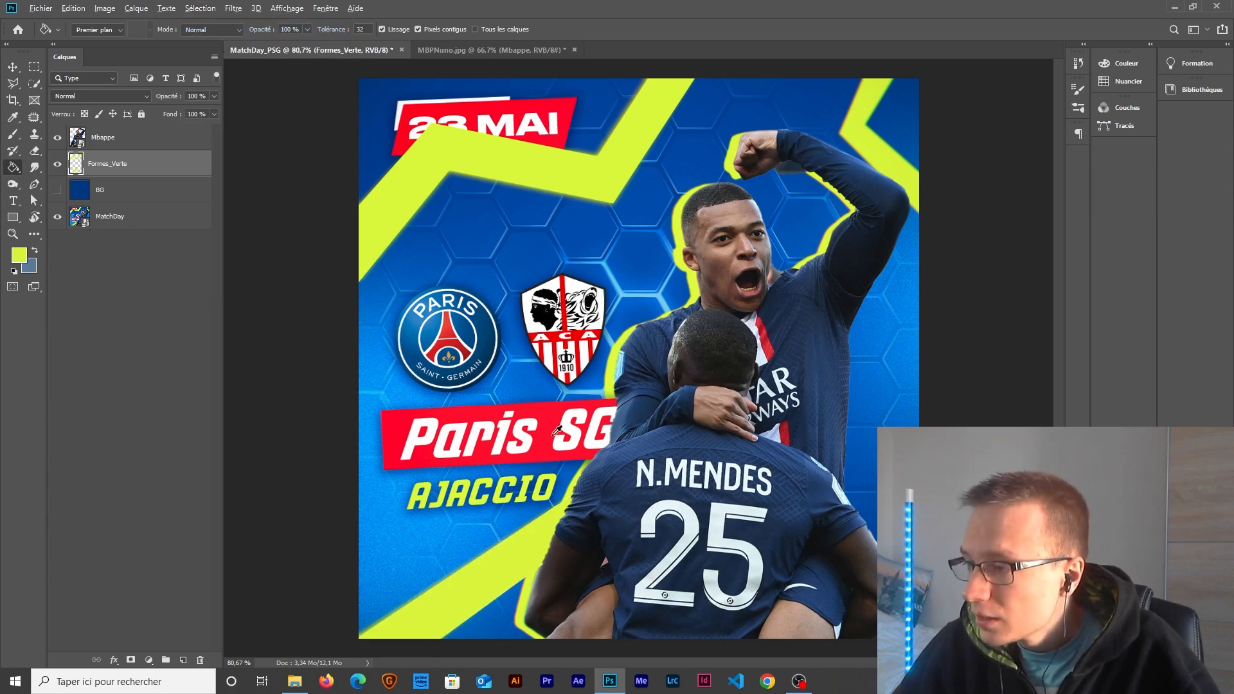
Step: Create an empty layer directly above Formes_Verte and name it Forme_Verte
scroll(557, 431, down, 1)
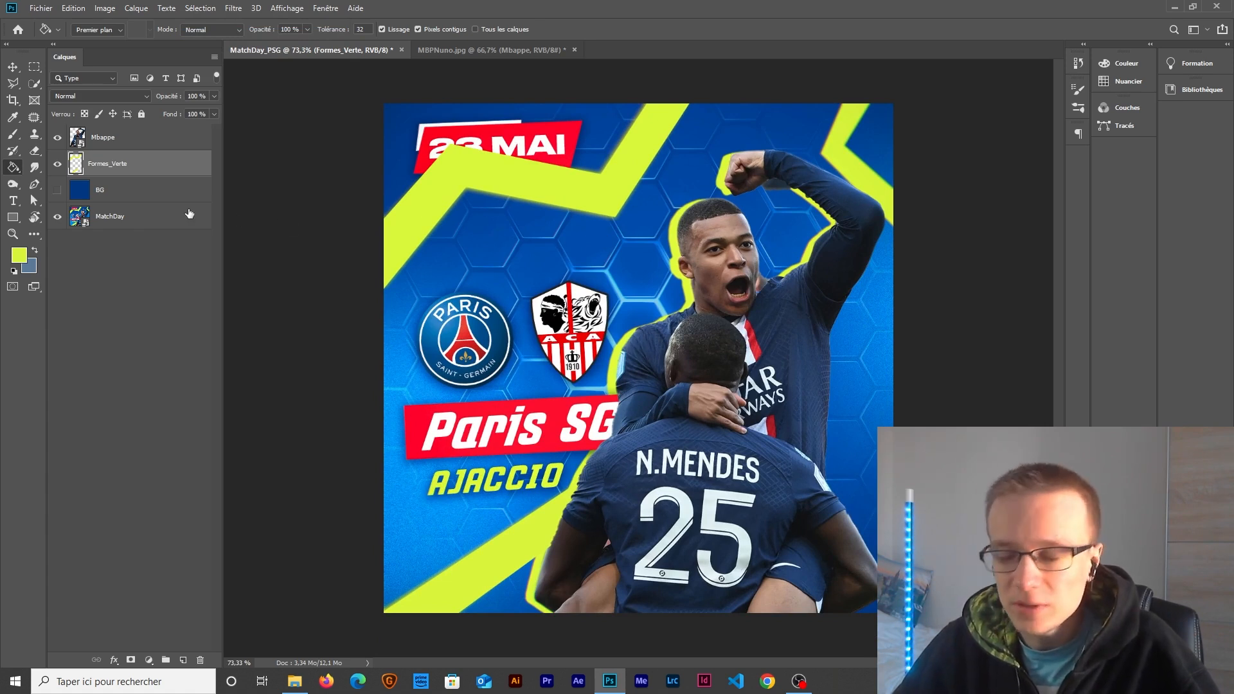
click(183, 661)
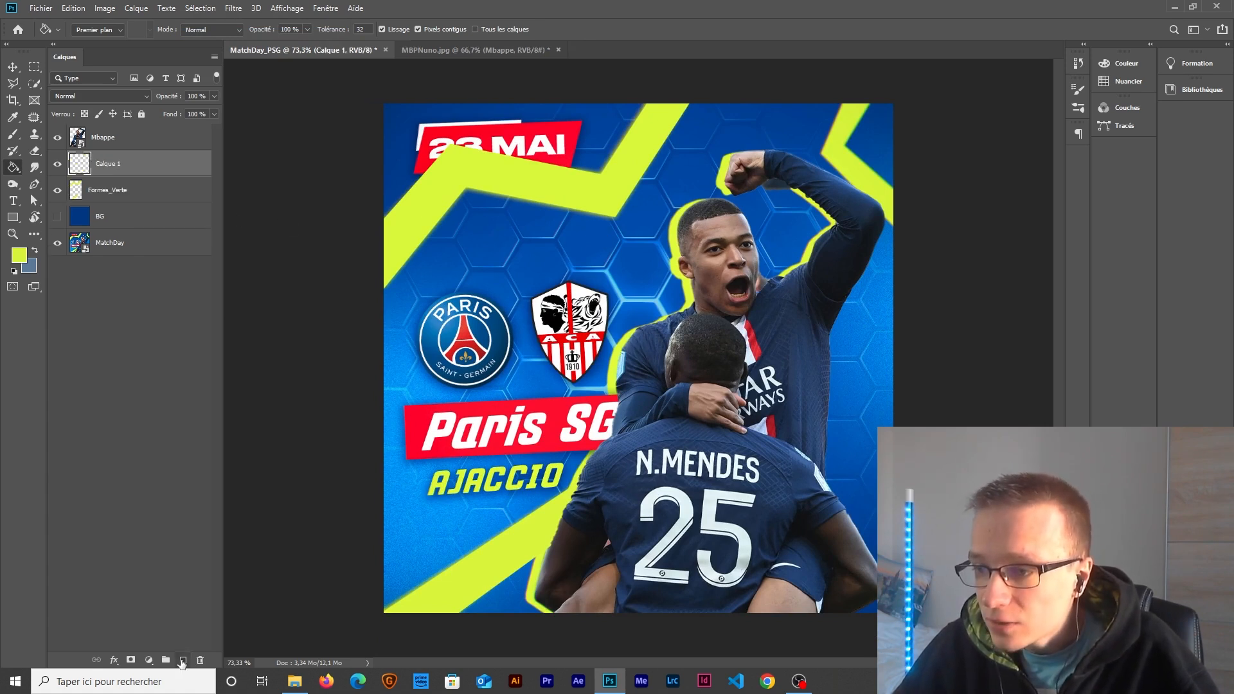
double_click(106, 165)
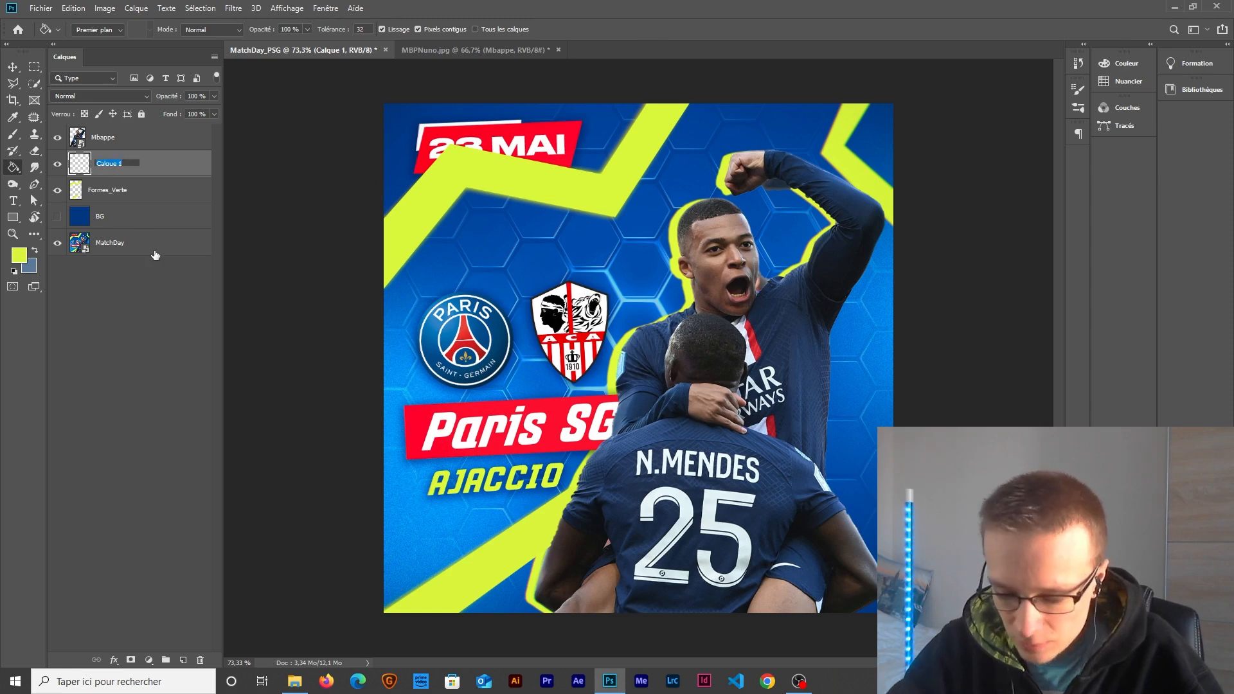
text(Forme)
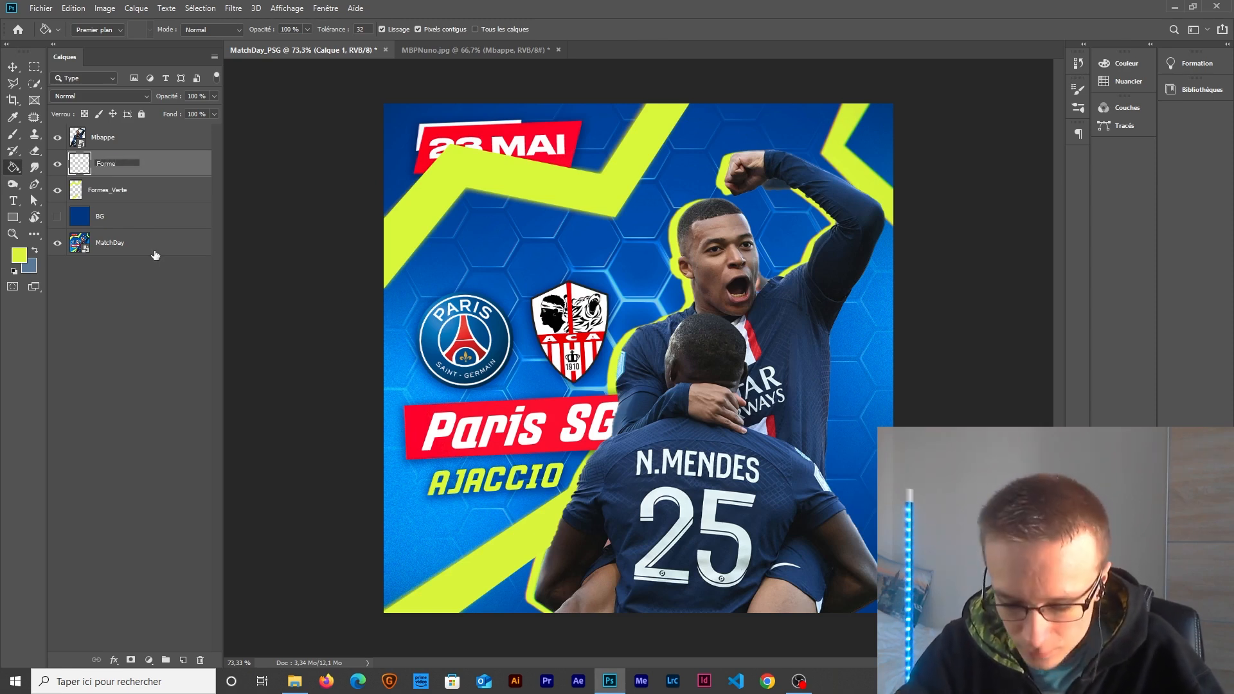
text( Verte)
key(Return)
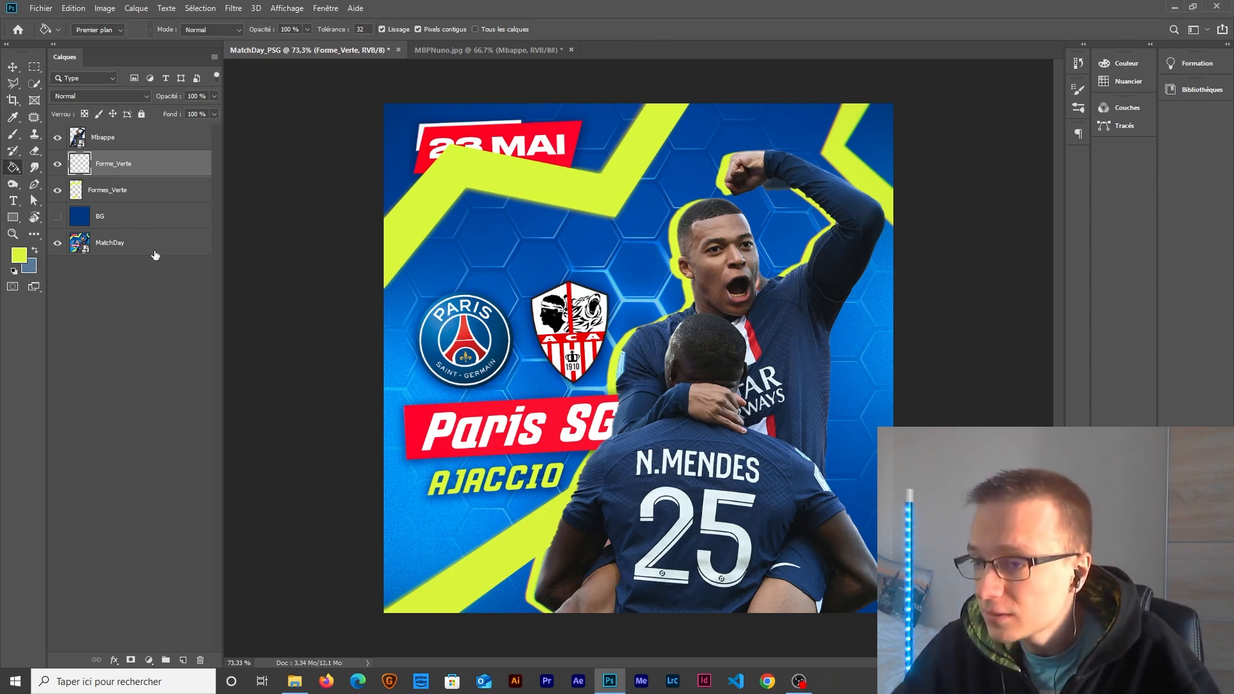
Step: Outline the yellow-green angled band in the poster's upper-right corner with the Polygonal Lasso, extending the selection past the canvas edges
key(l)
click(873, 98)
click(844, 146)
click(910, 200)
click(905, 229)
click(820, 154)
click(843, 95)
click(876, 102)
Step: Fill the upper-right selection with the sampled yellow-green on Forme_Verte, deselect, and move that layer above Mbappe
key(i)
click(853, 122)
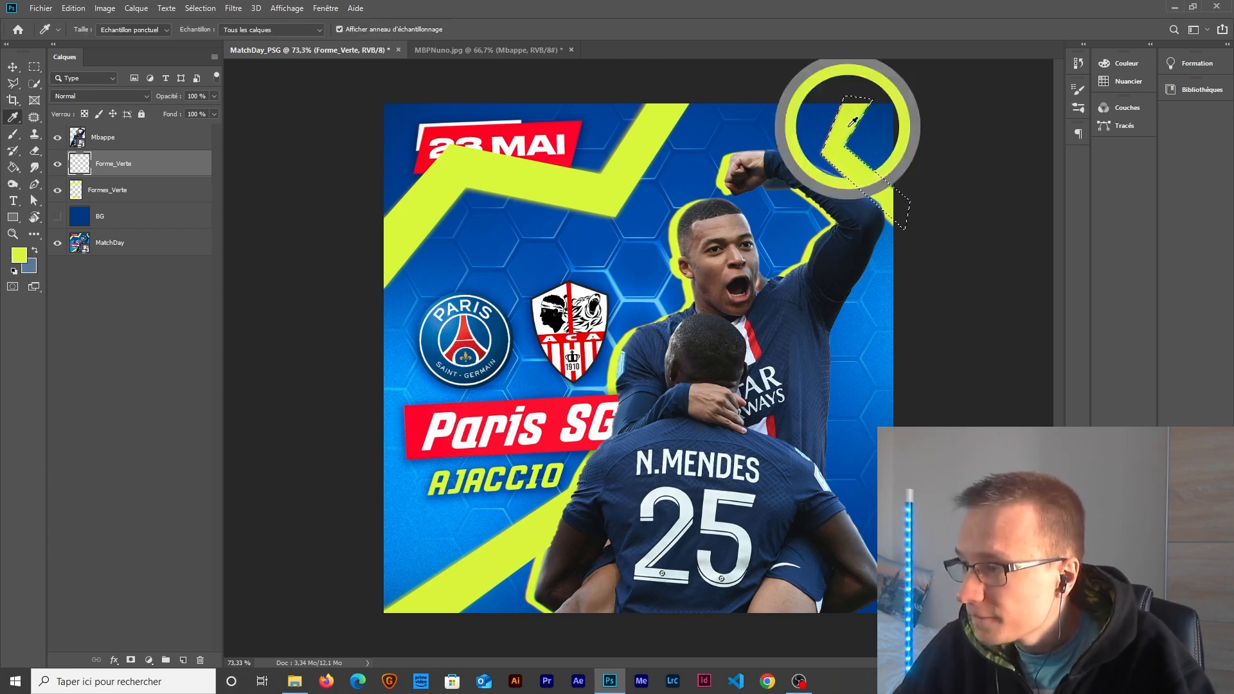
key(g)
click(850, 126)
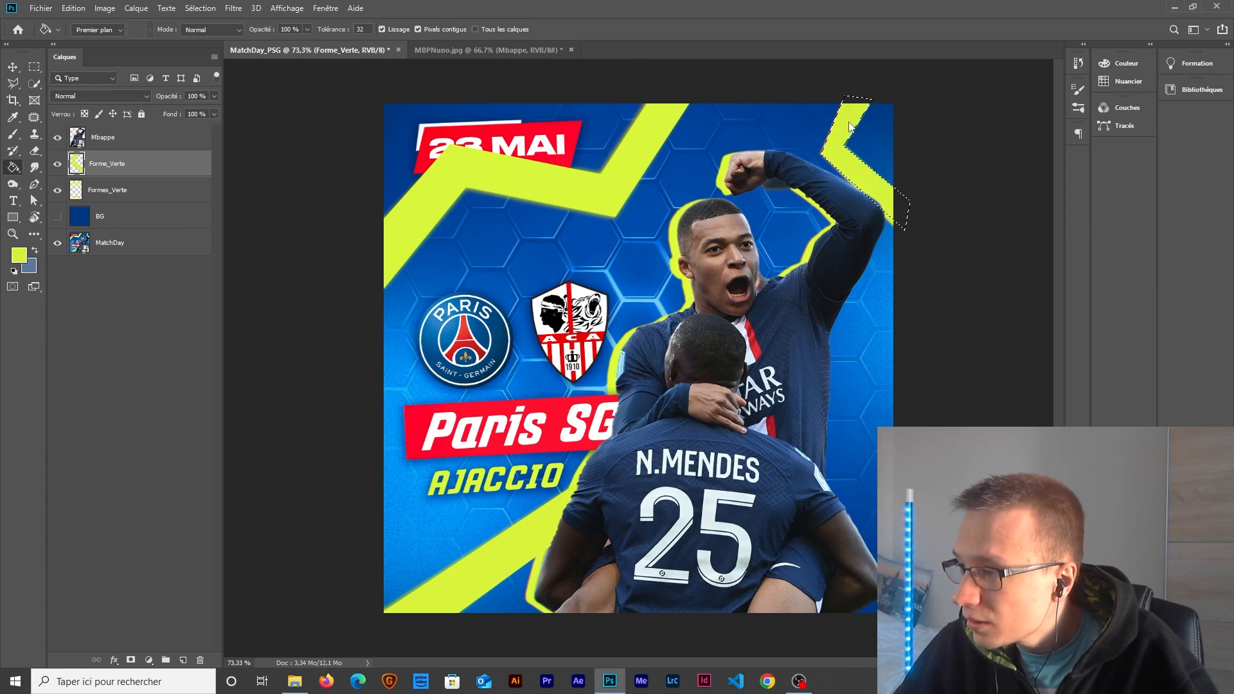
key(ctrl+d)
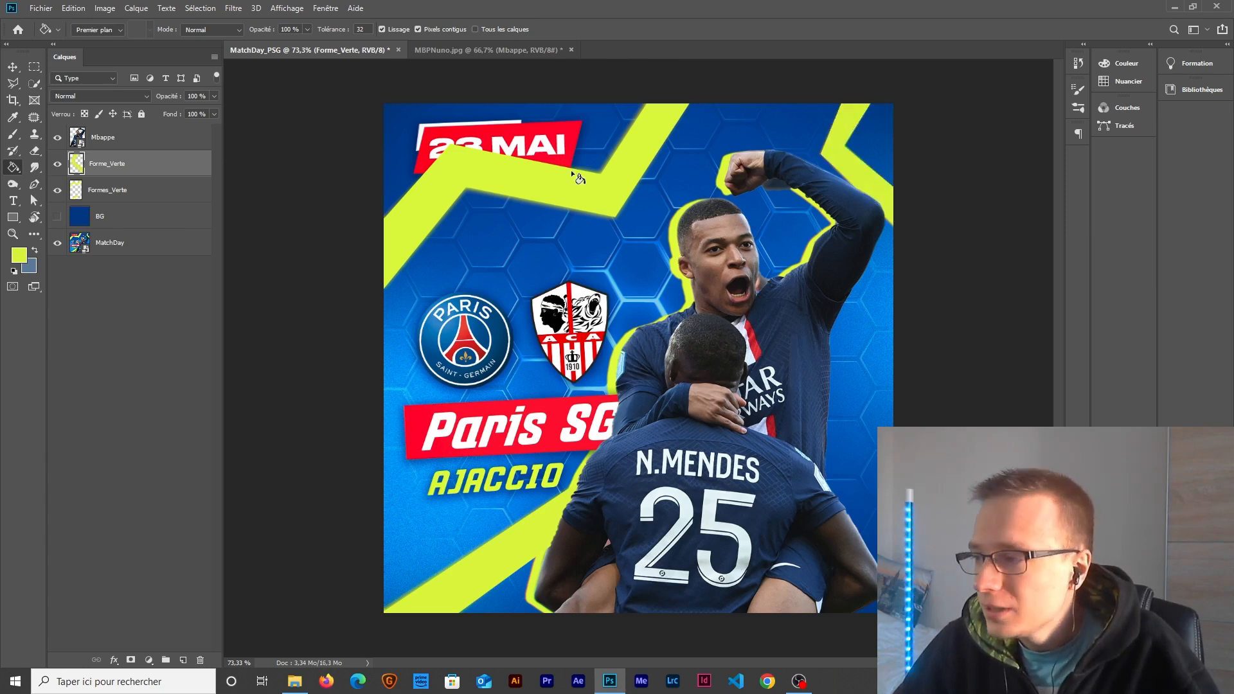
drag(141, 169, 140, 129)
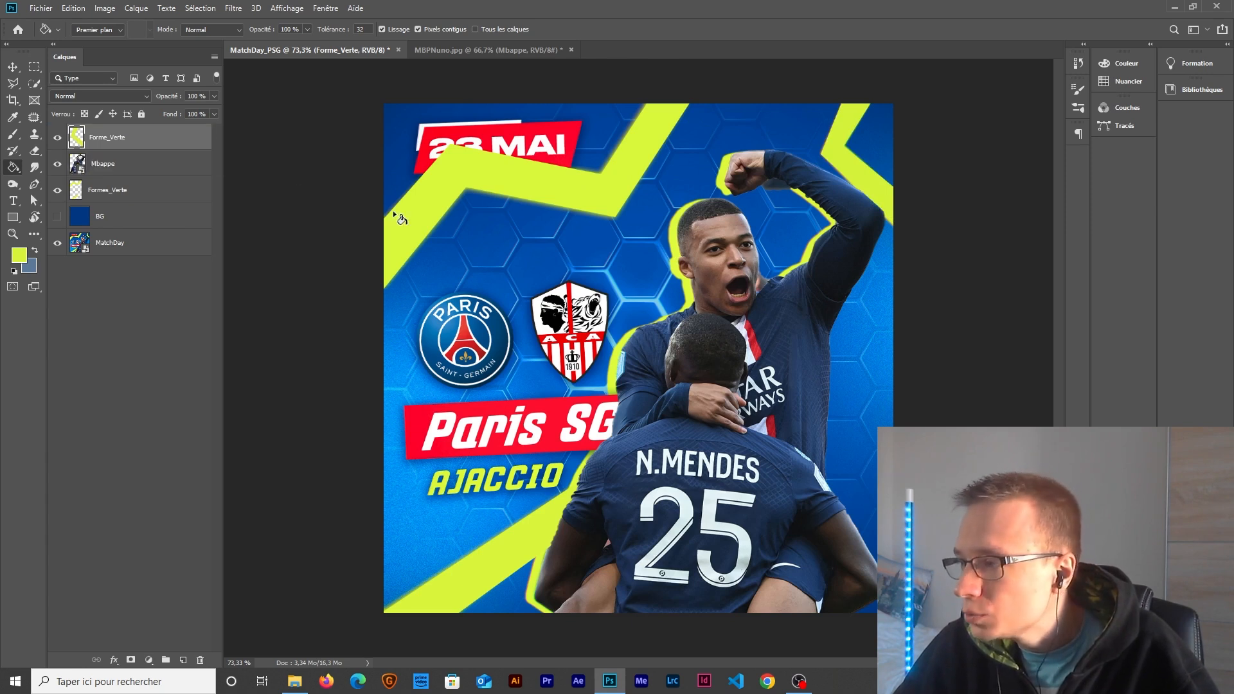
Step: Compare the original MatchDay poster with the rebuilt layers by repeatedly isolating the reference and briefly showing the BG layer
click(57, 242)
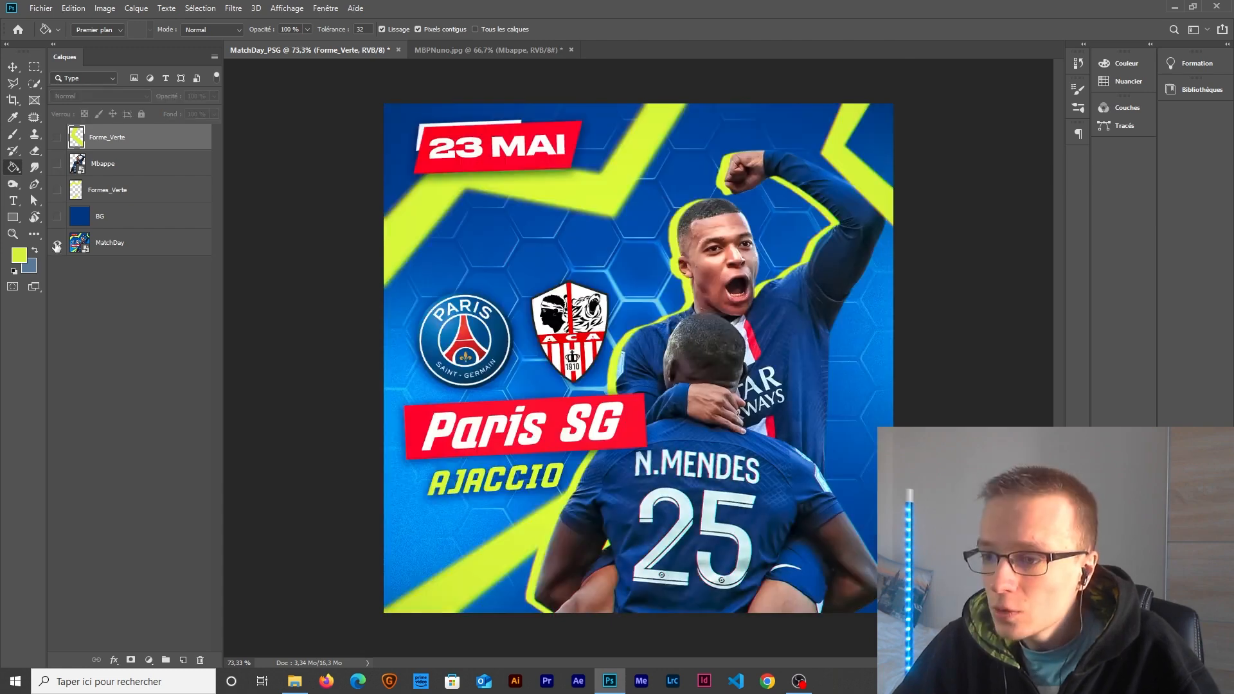
click(57, 242)
alt+click(58, 242)
alt+click(57, 243)
alt+click(57, 242)
alt+click(58, 242)
alt+click(57, 242)
alt+click(58, 242)
alt+click(58, 243)
alt+click(57, 220)
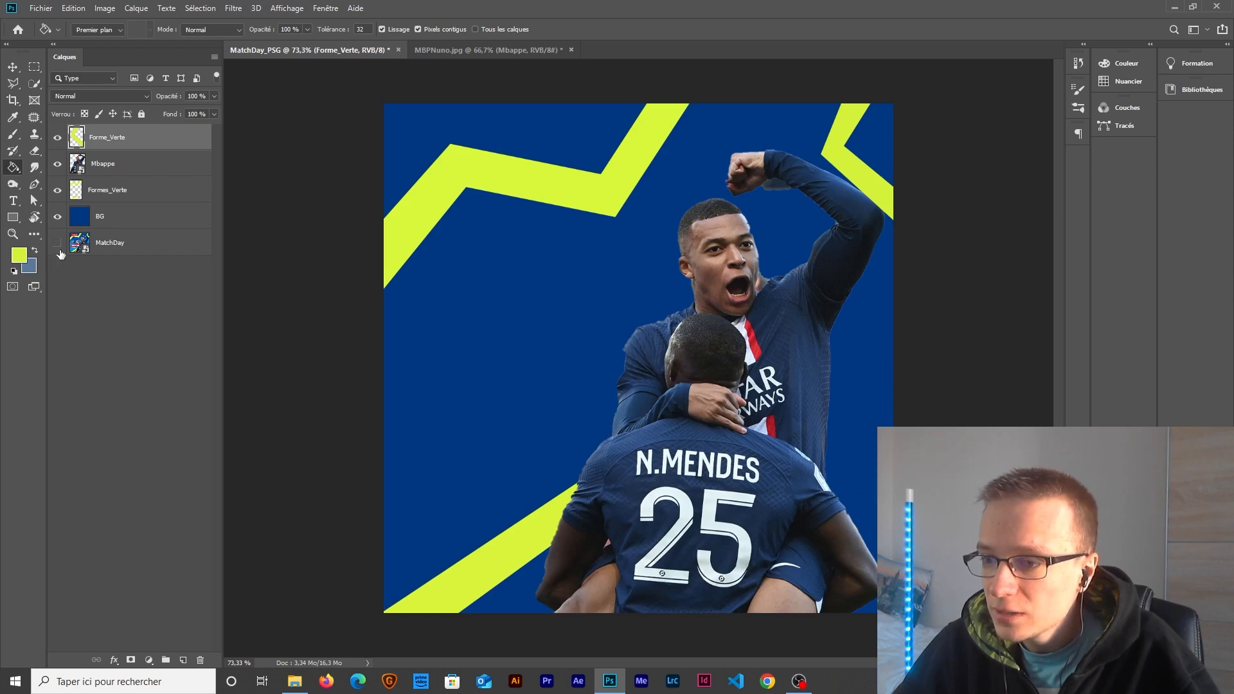
click(58, 219)
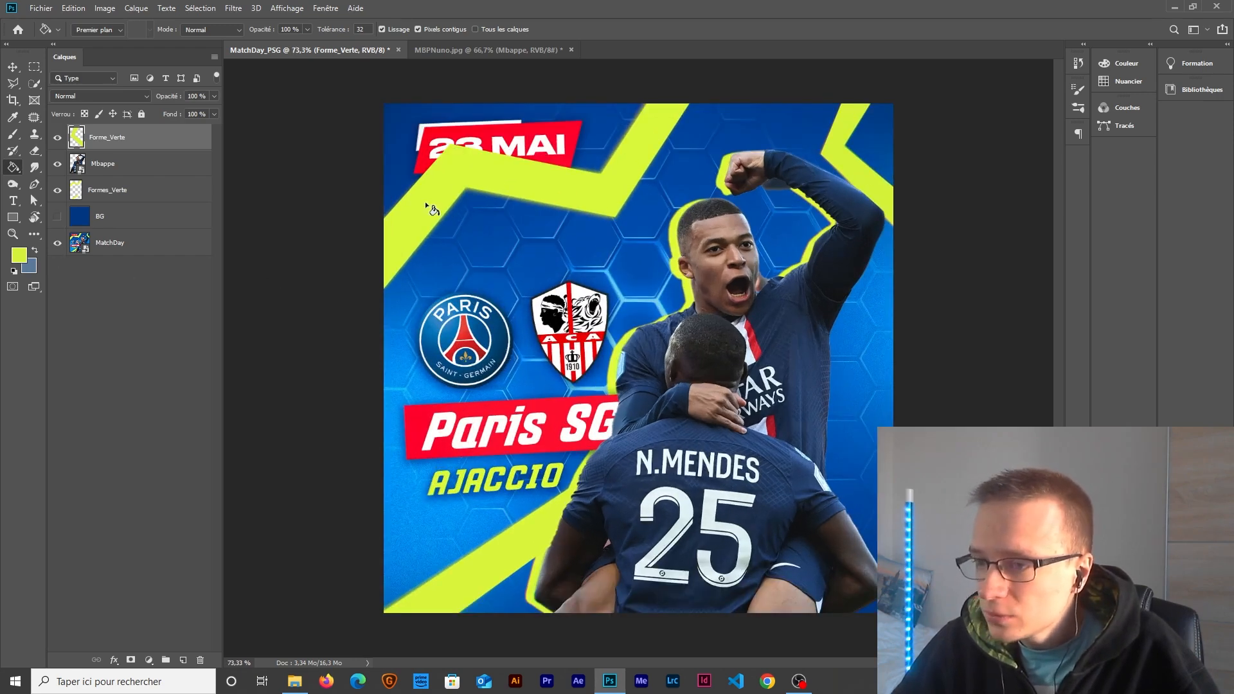
Step: Hide every layer except the MatchDay reference and create an empty layer directly above Formes_Verte
click(107, 192)
alt+click(58, 244)
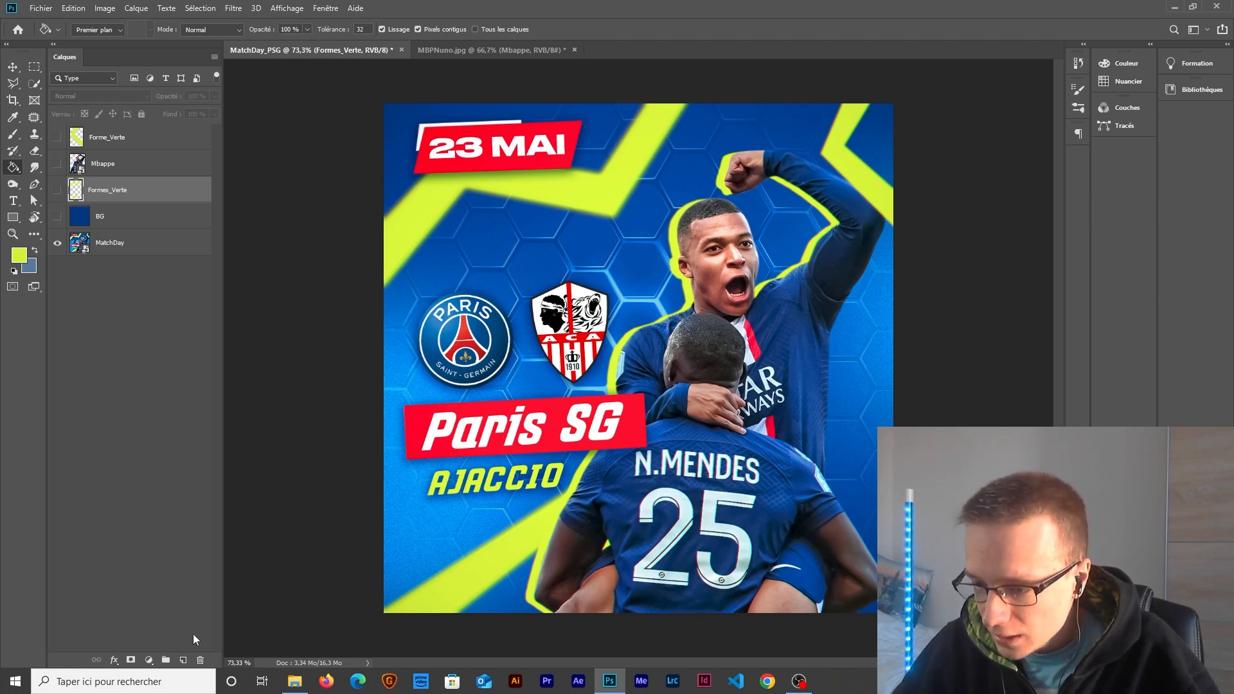
click(184, 661)
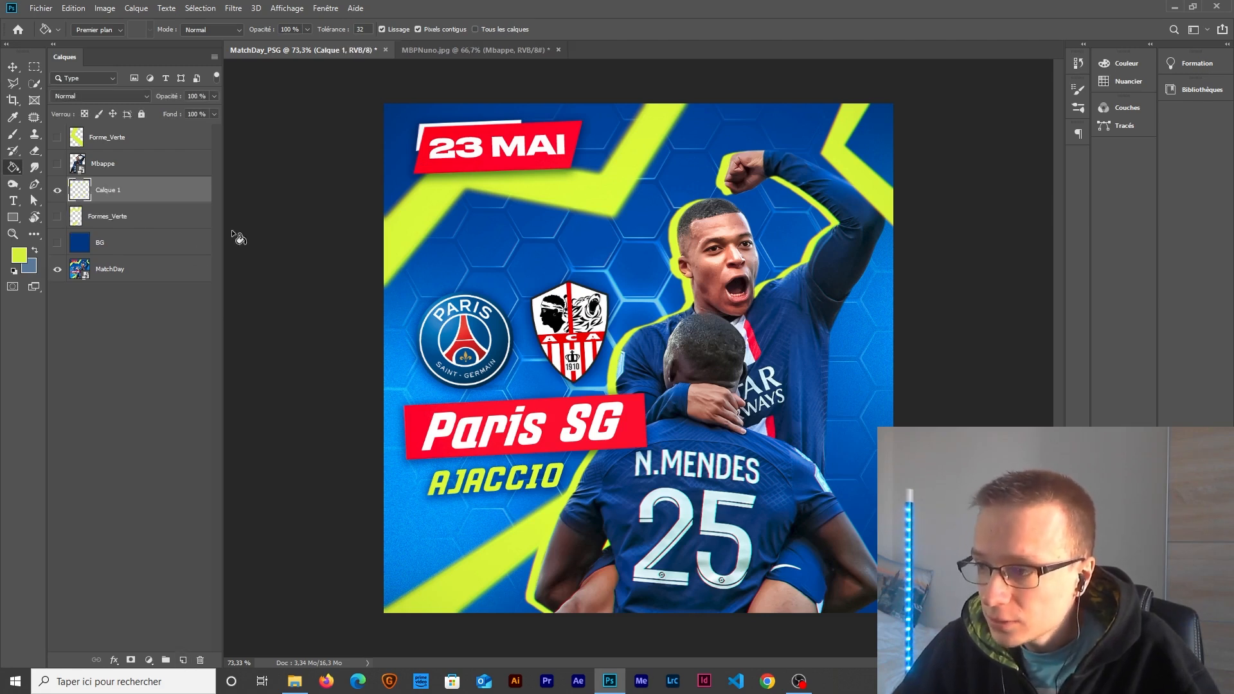
Step: Outline the slanted red banner behind the 23 MAI date with the Polygonal Lasso, following its four corners
key(l)
scroll(458, 162, up, 1)
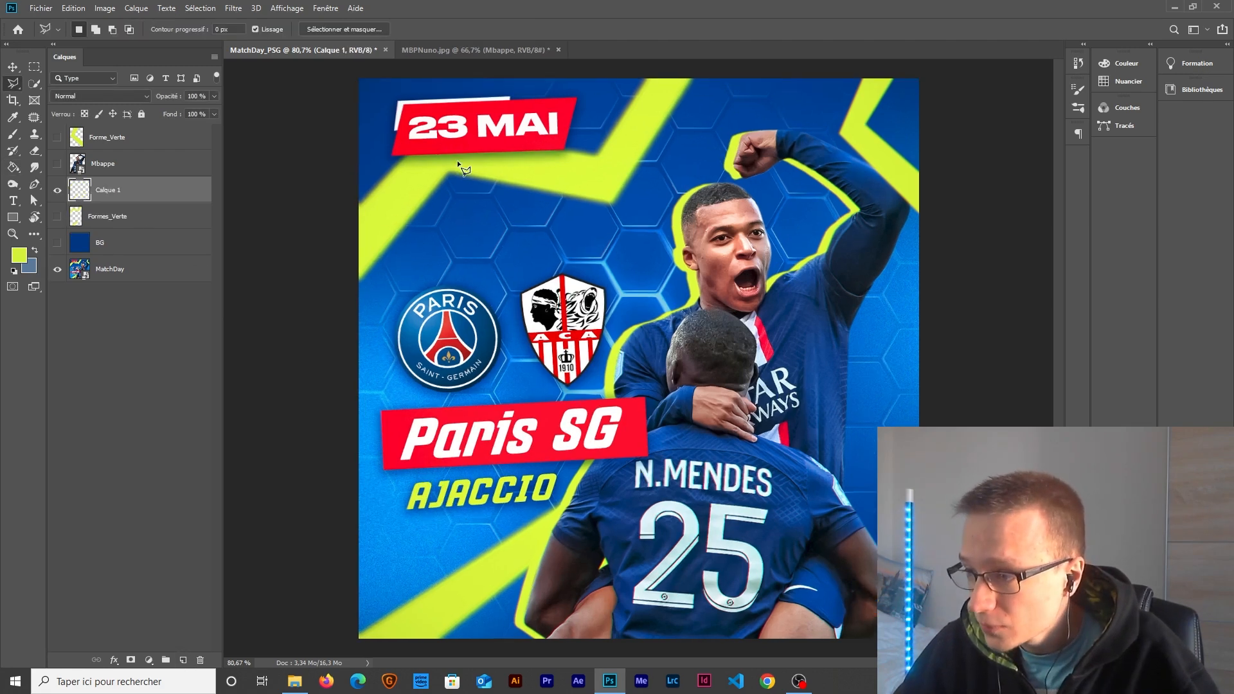
scroll(457, 160, up, 4)
drag(443, 198, 463, 380)
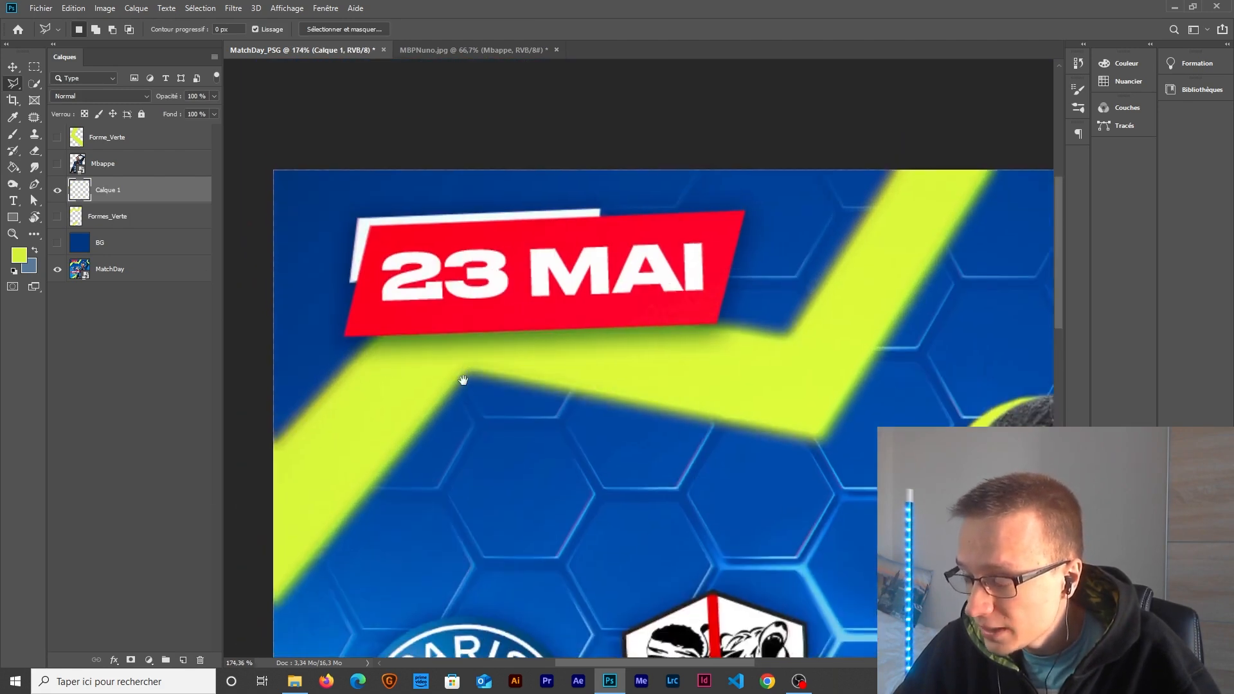
scroll(436, 350, up, 3)
click(313, 333)
click(330, 174)
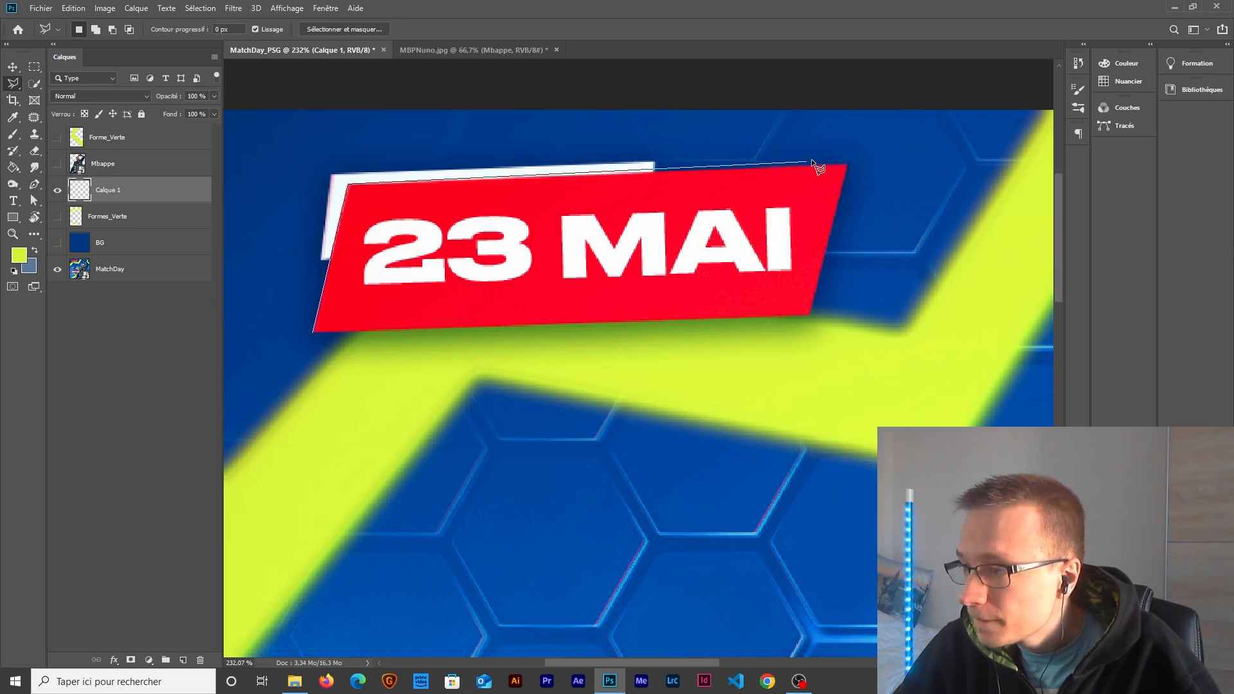
click(848, 165)
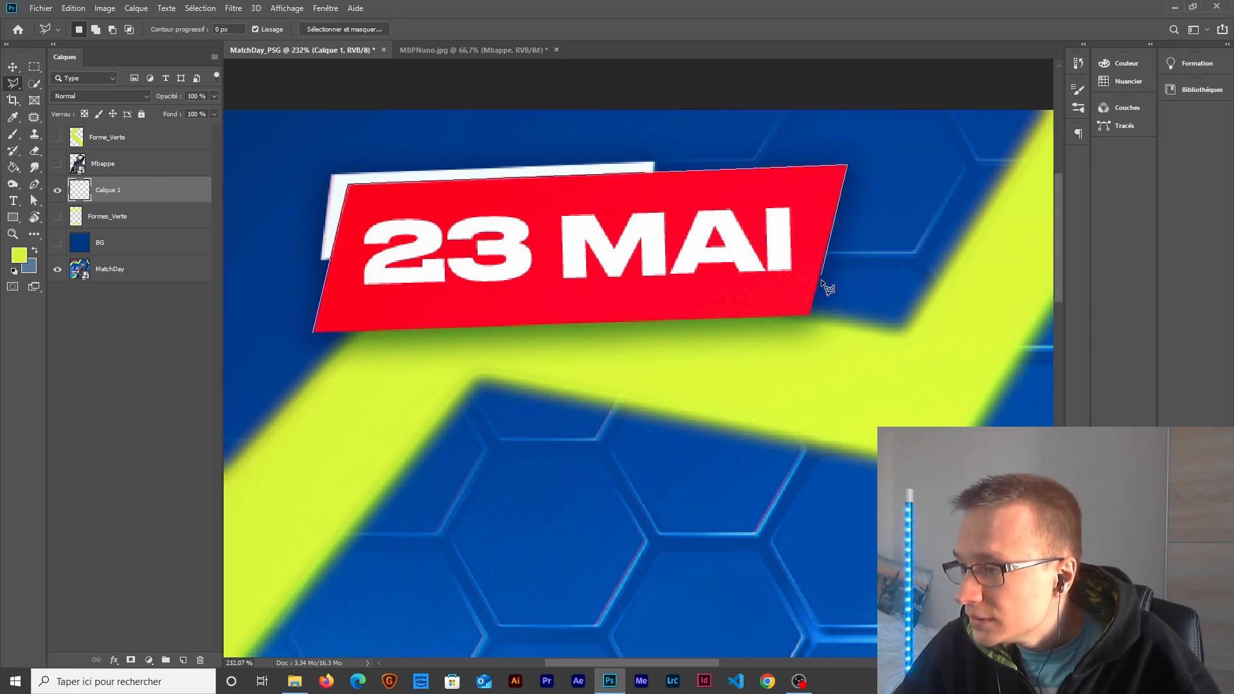
click(808, 314)
click(316, 333)
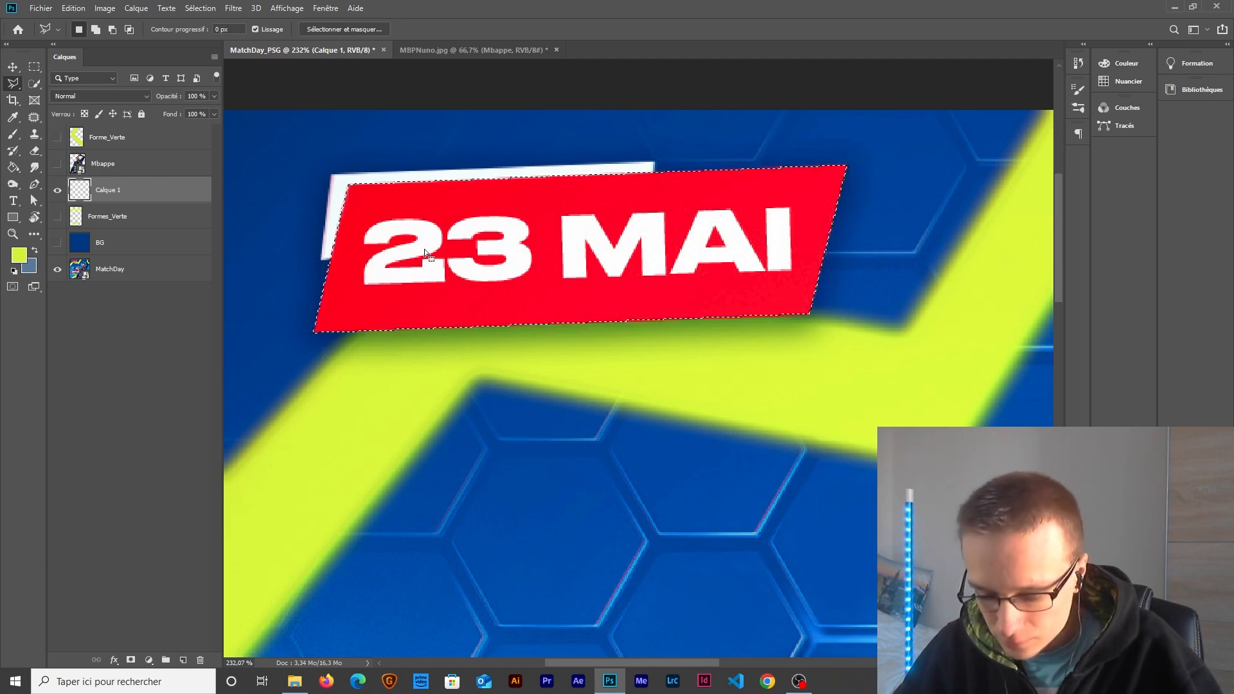
Step: Fill the date banner selection on the new layer with the red sampled from the poster using the Paint Bucket, and deselect
key(i)
click(436, 173)
click(438, 201)
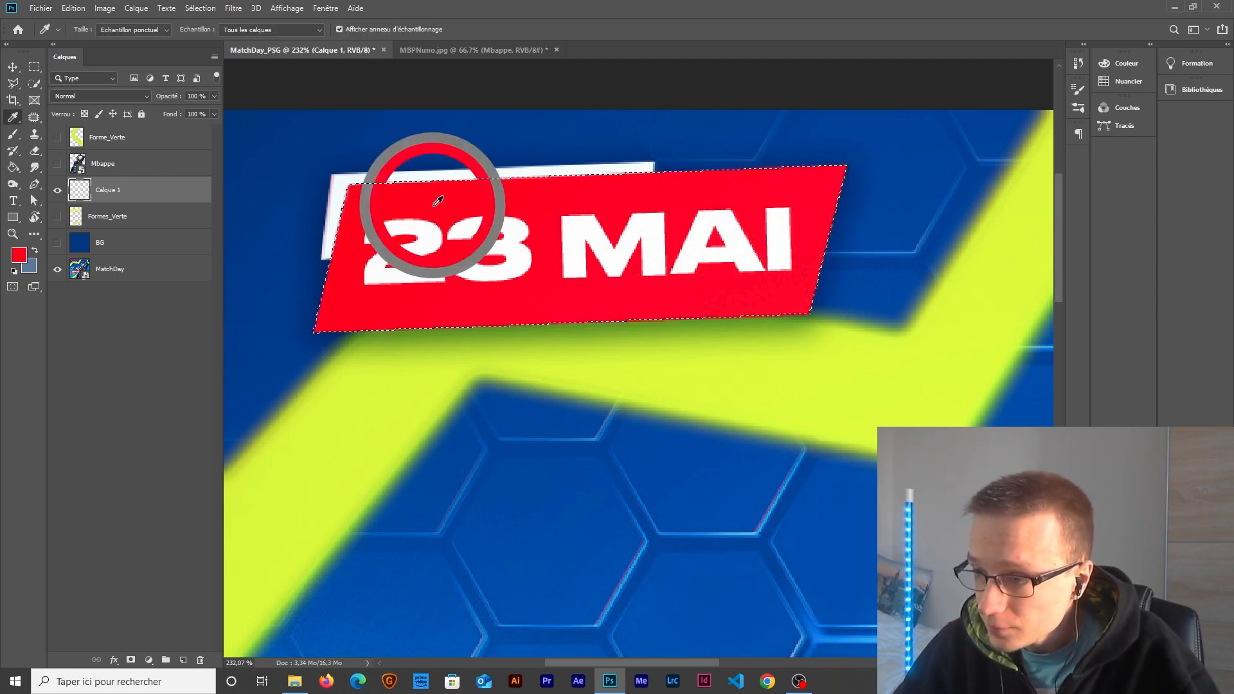
right_click(13, 117)
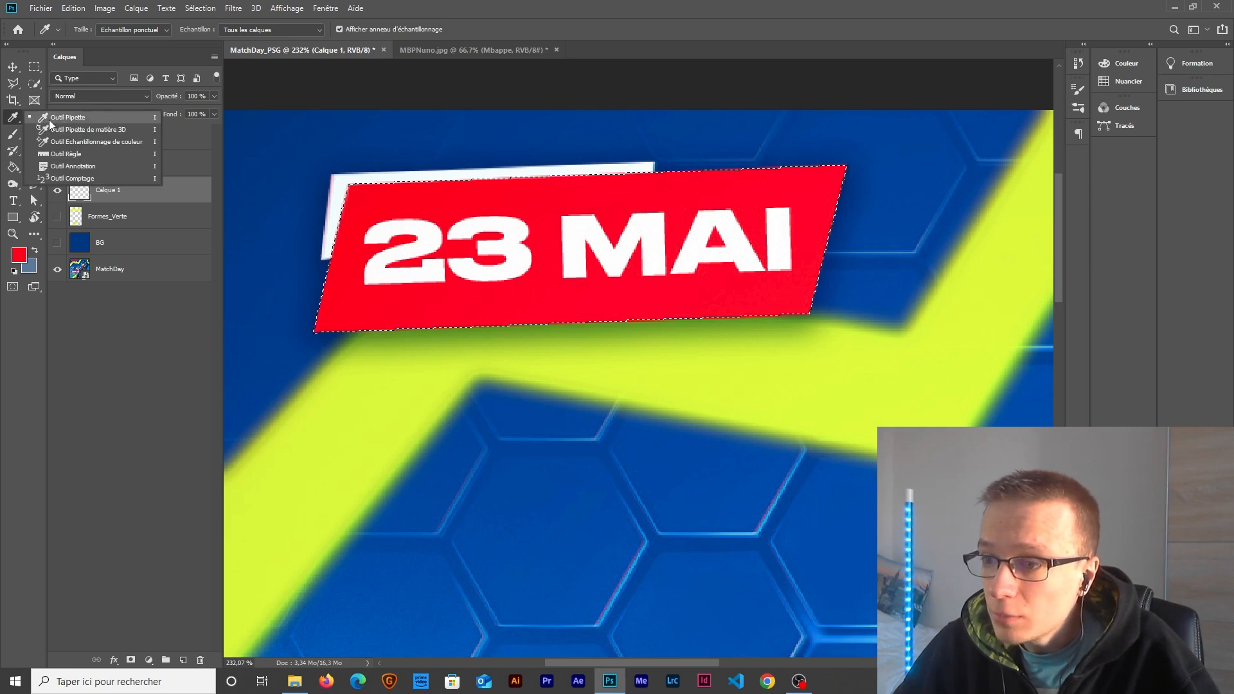
key(g)
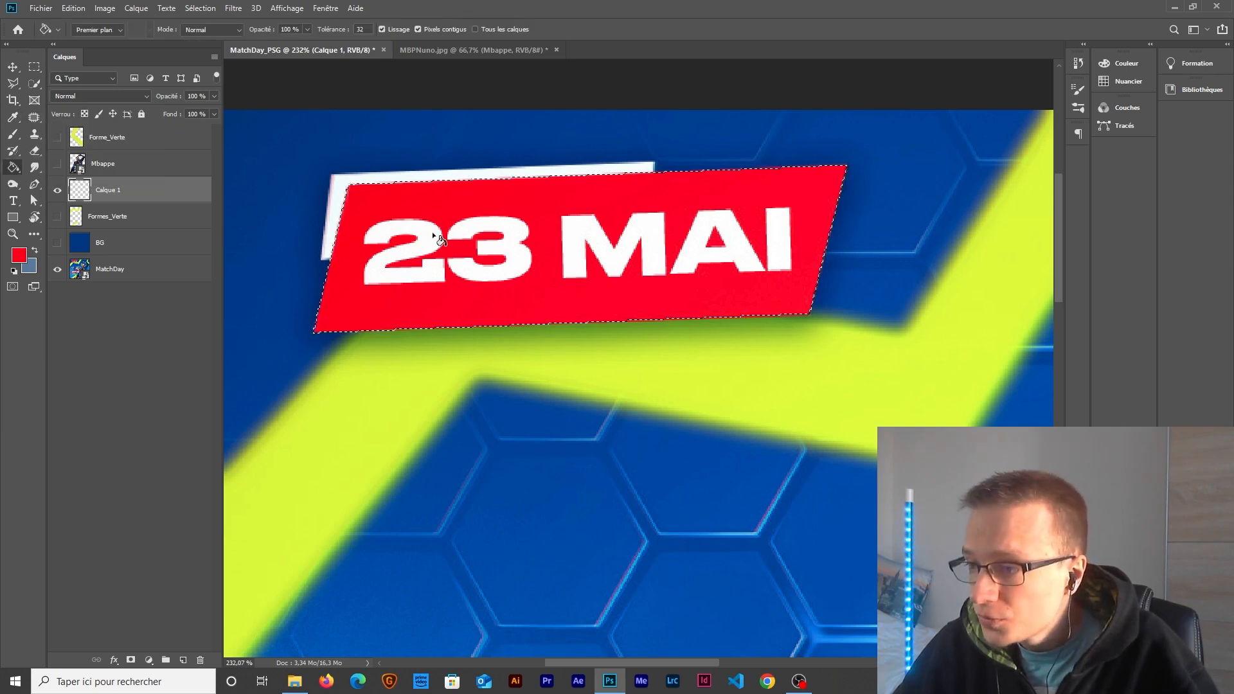
click(433, 235)
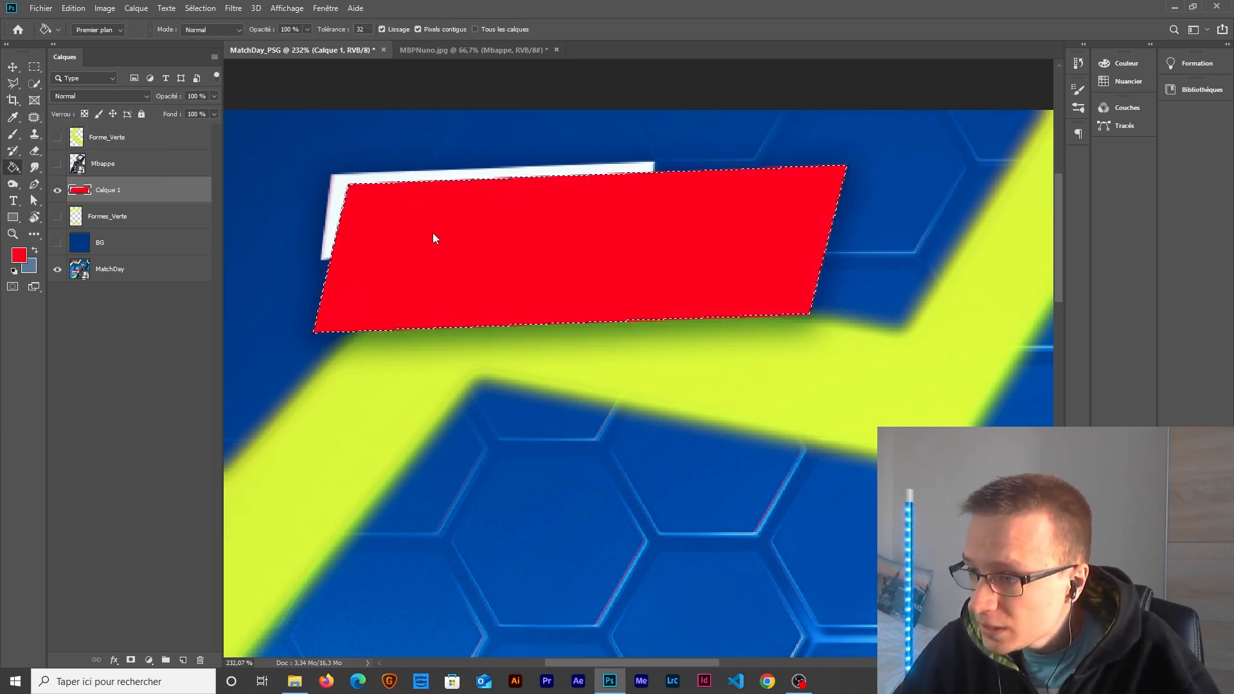
click(210, 9)
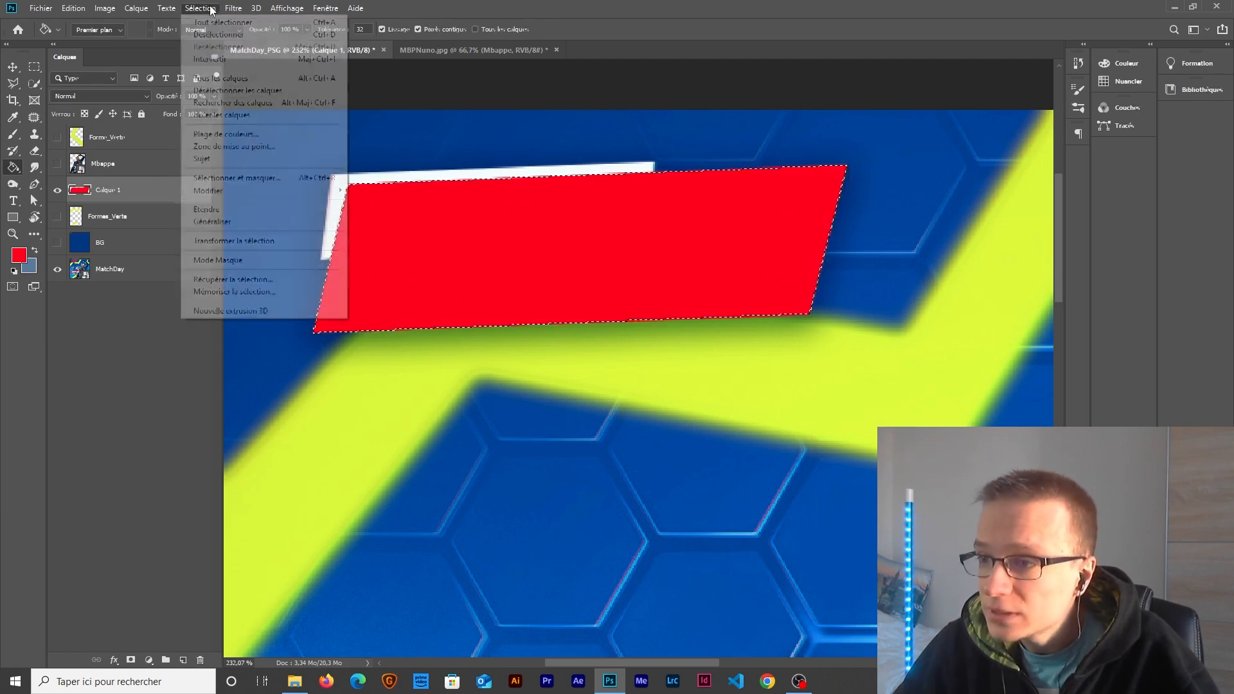
click(212, 34)
scroll(452, 312, down, 2)
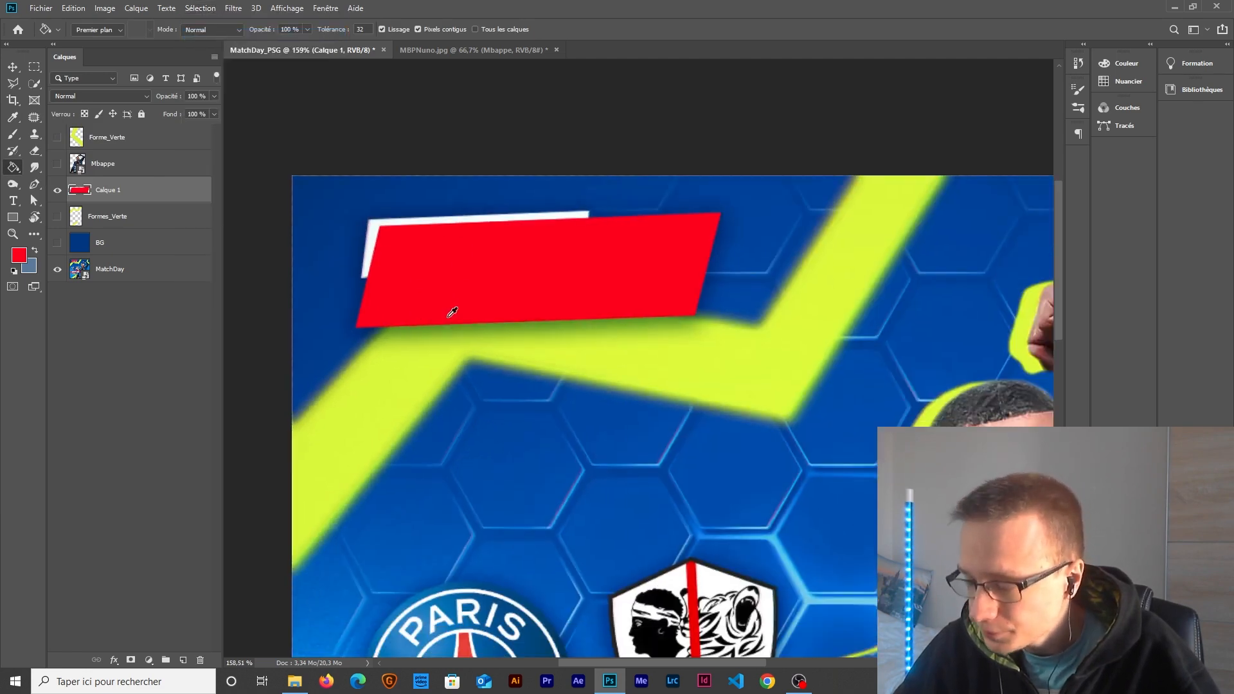
Step: Create another empty layer and outline the white shape behind the red date banner with the Polygonal Lasso, including its hidden part
key(l)
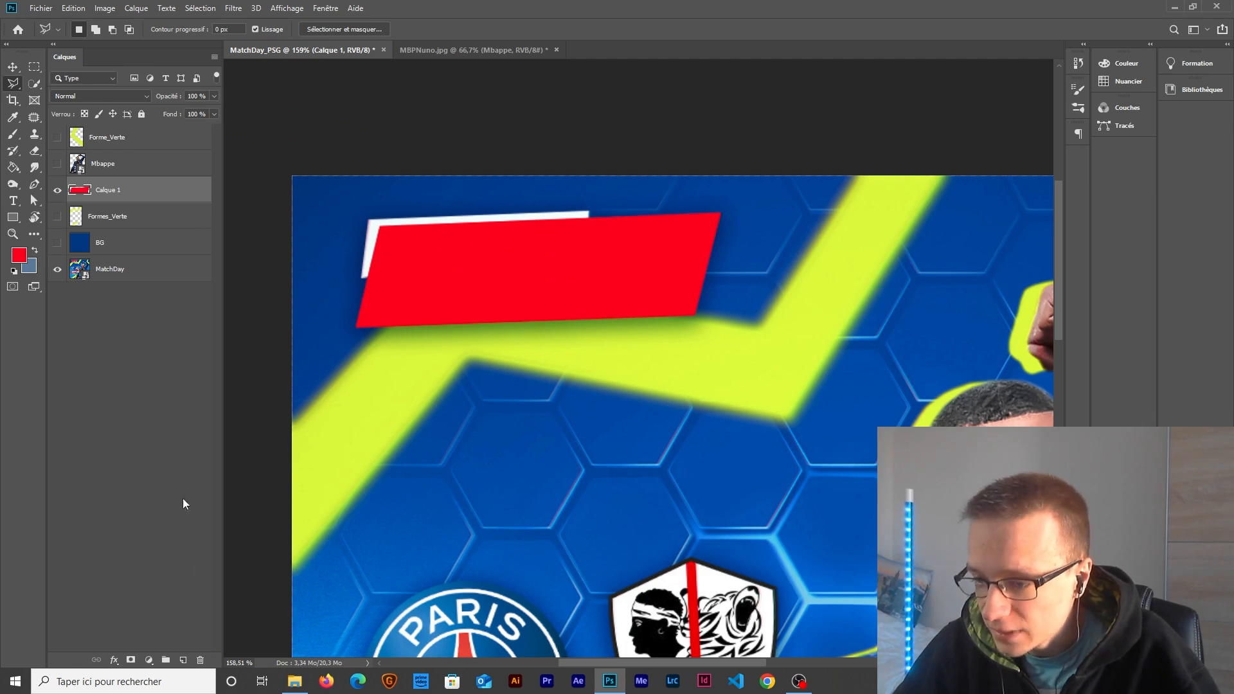
click(184, 660)
scroll(377, 270, up, 2)
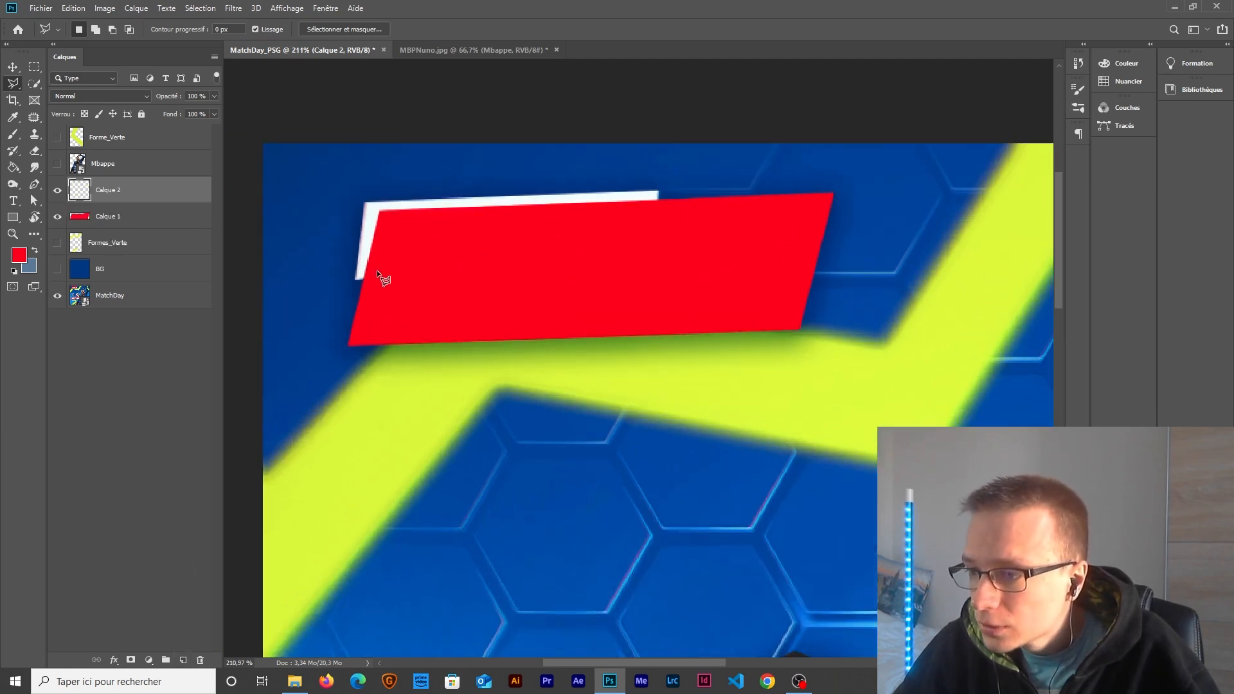
click(373, 281)
click(355, 280)
click(364, 201)
click(657, 191)
click(649, 262)
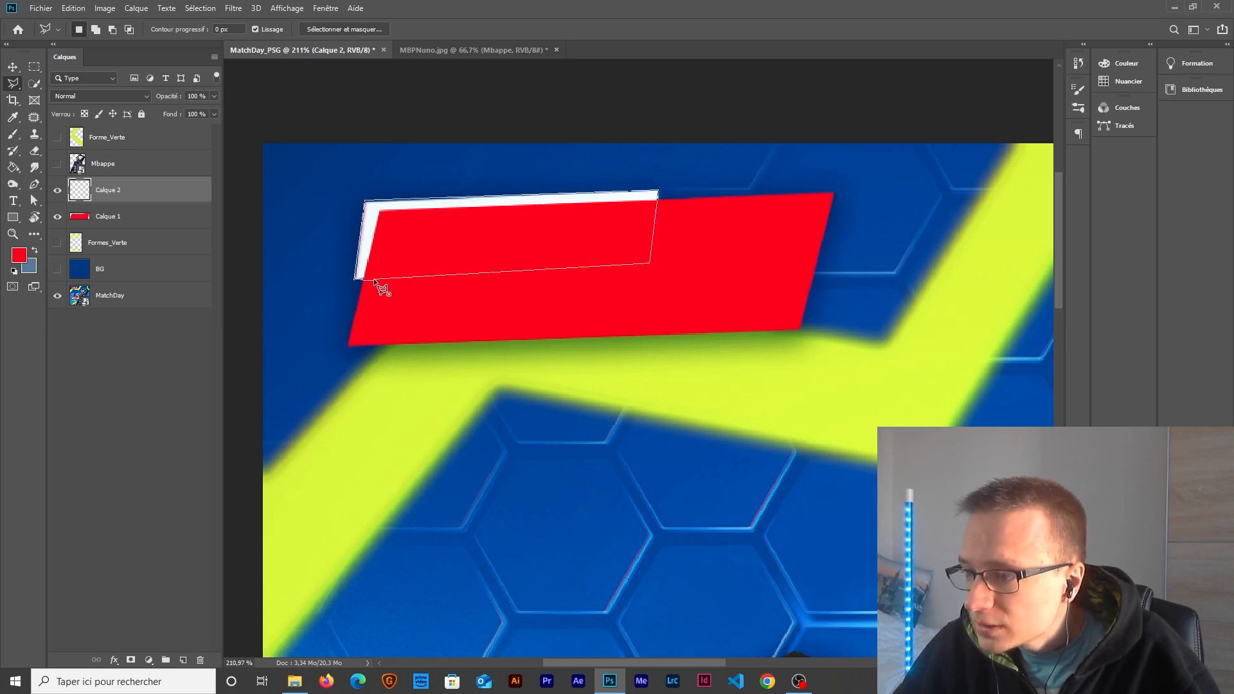
click(375, 281)
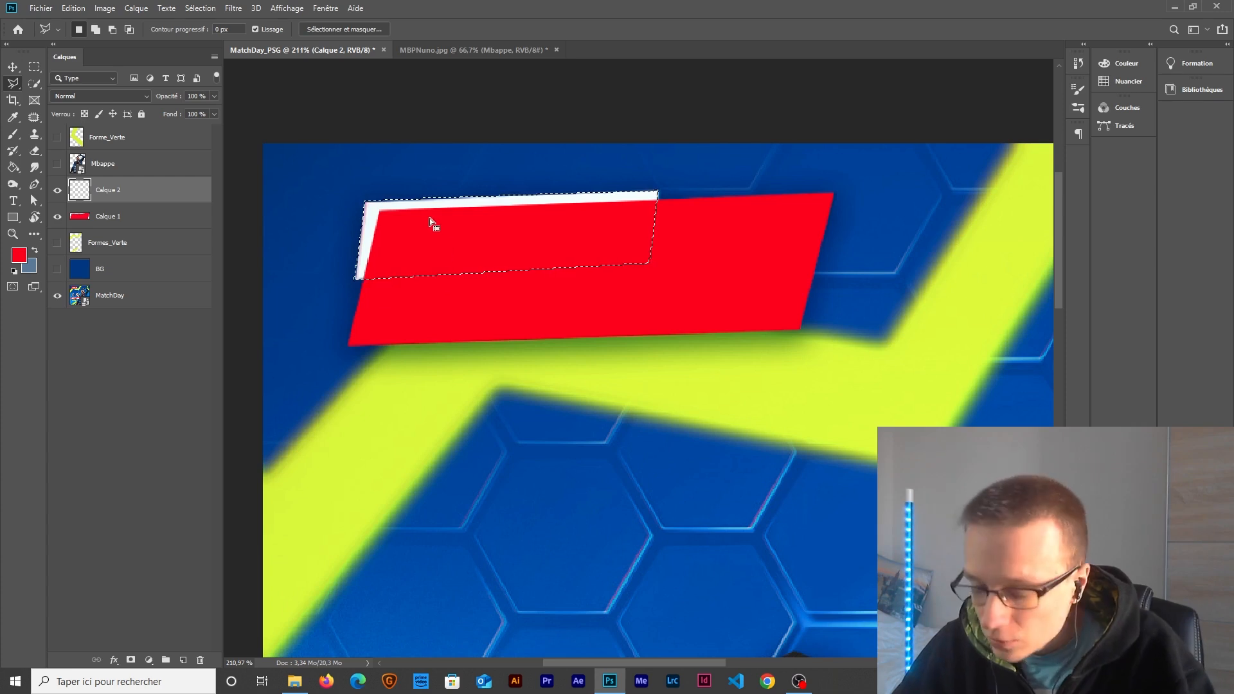
Step: Fill the selection behind the date banner with the white sampled from the poster, and deselect
key(i)
click(369, 212)
key(g)
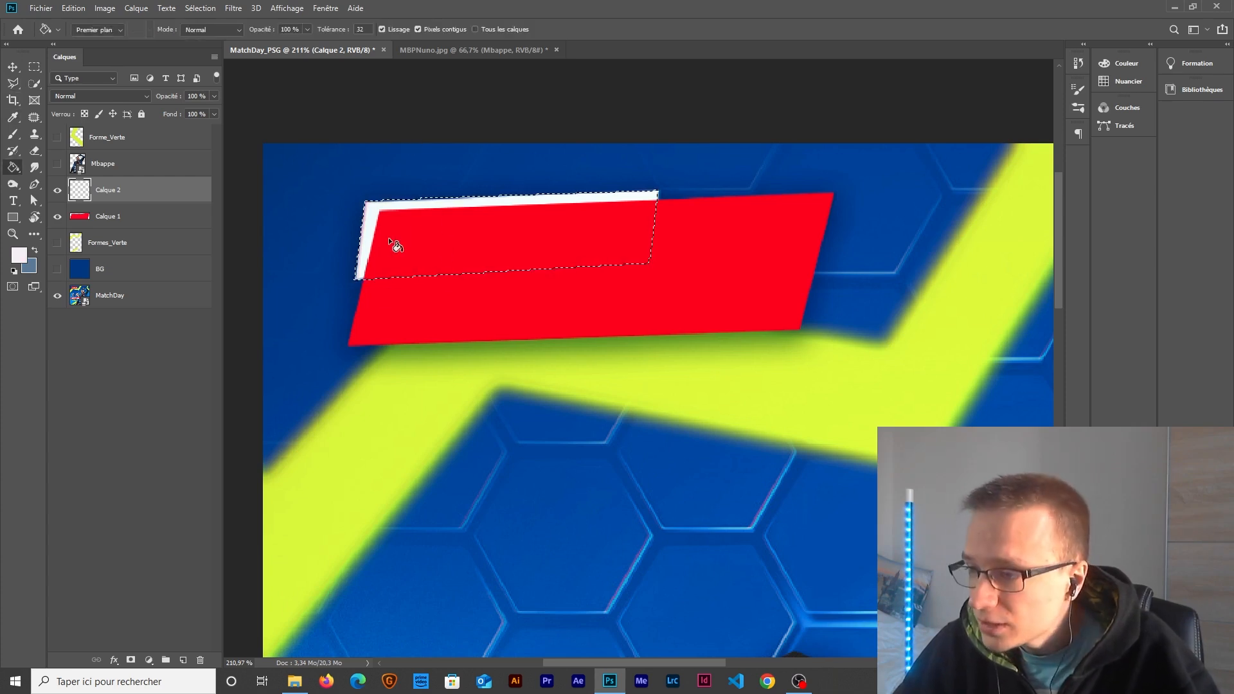
click(388, 242)
key(ctrl+d)
Step: Move the white shape's layer below the red banner's layer and rename the two layers Blanc and Rouge
drag(129, 189, 146, 236)
double_click(106, 217)
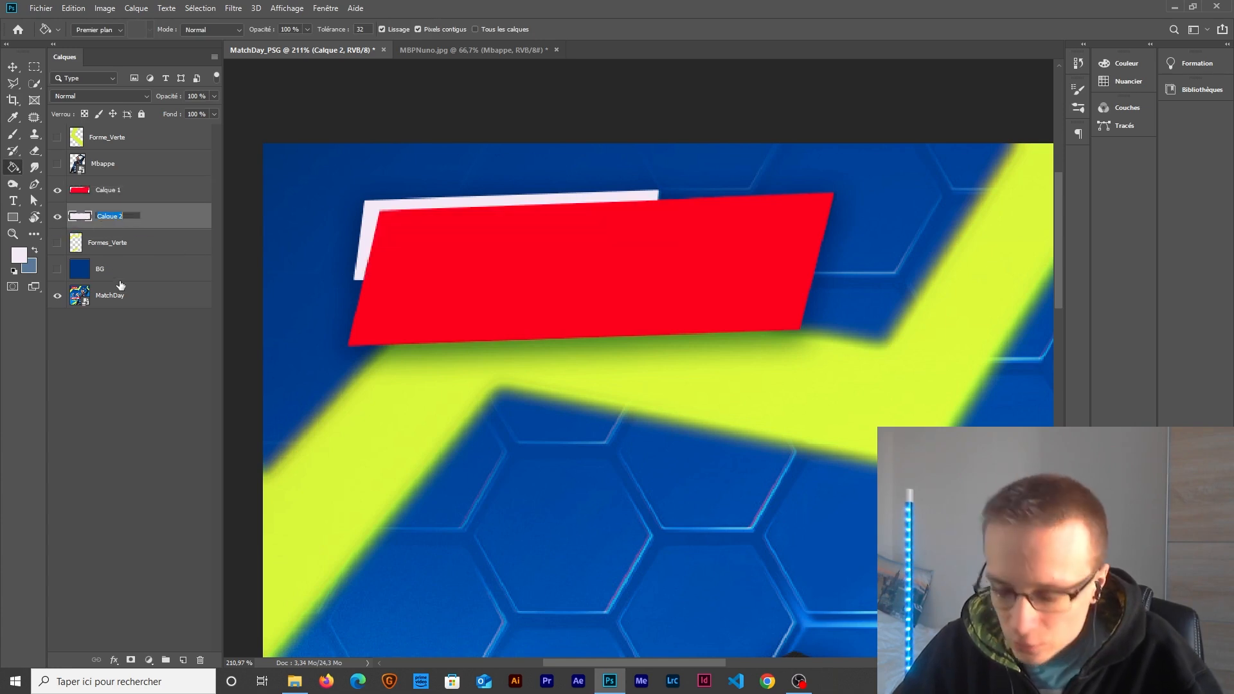
text(Blanc)
key(Return)
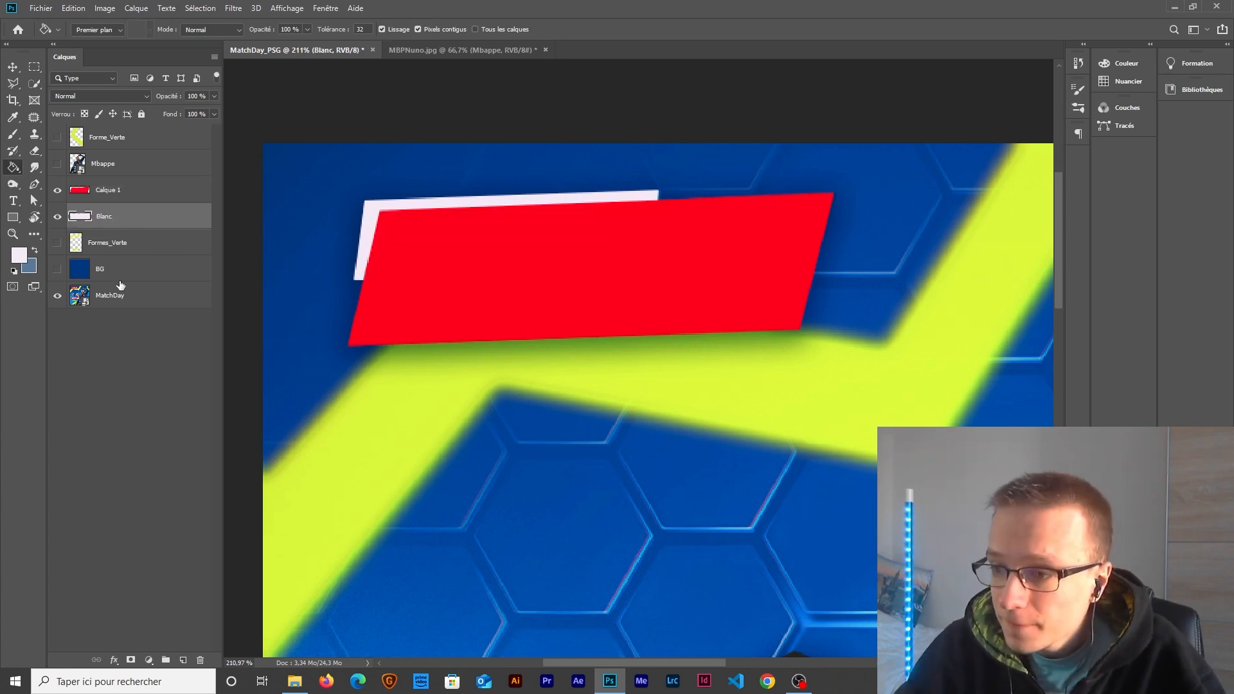
double_click(122, 189)
text(Rouge)
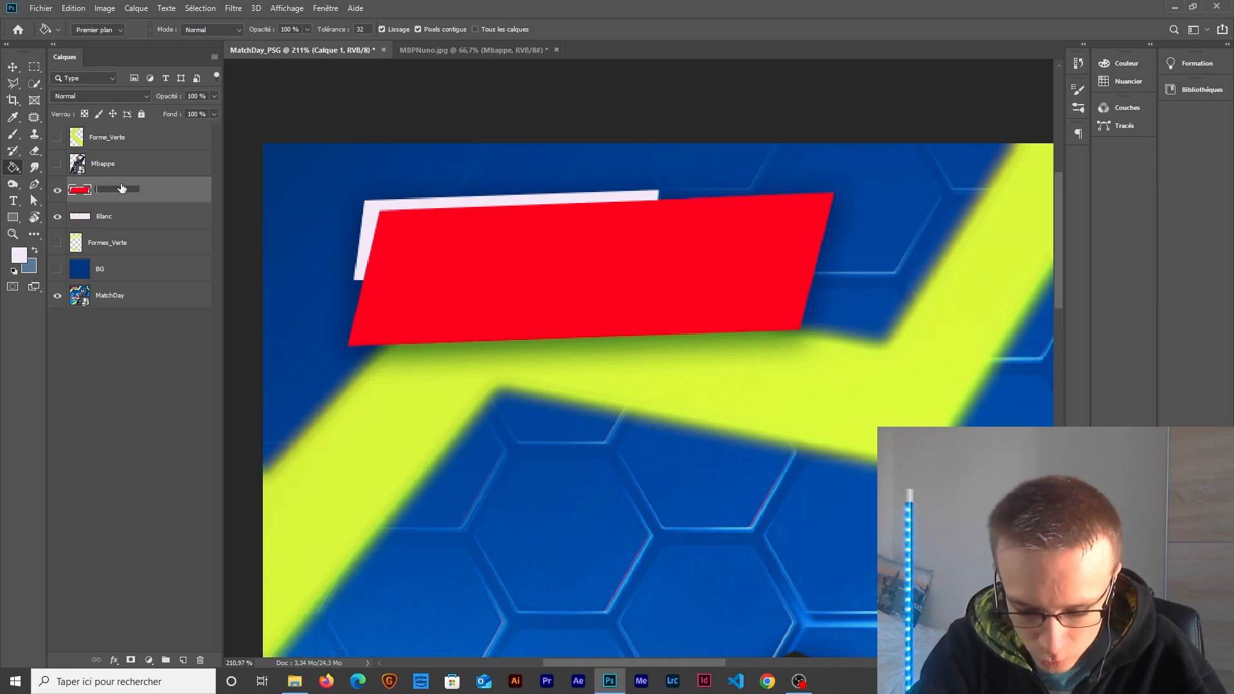
key(Return)
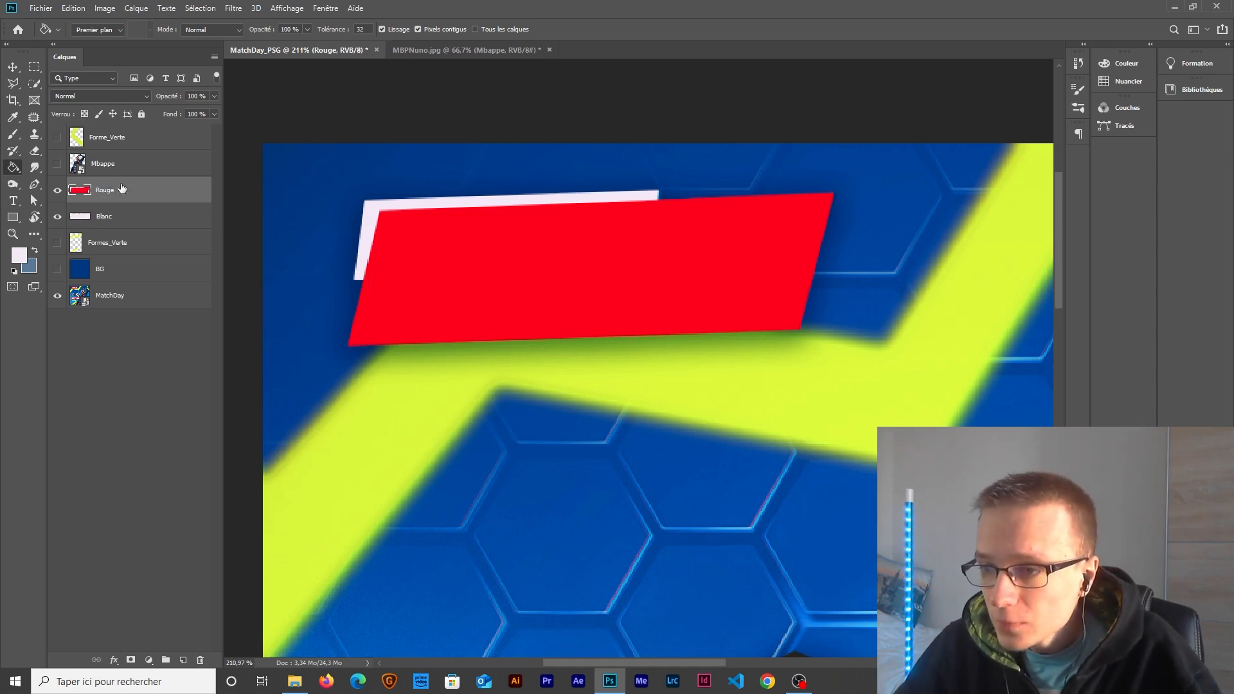
Step: Show the BG, Formes_Verte, Mbappe and Forme_Verte layers again to review the whole rebuilt poster
scroll(405, 366, down, 5)
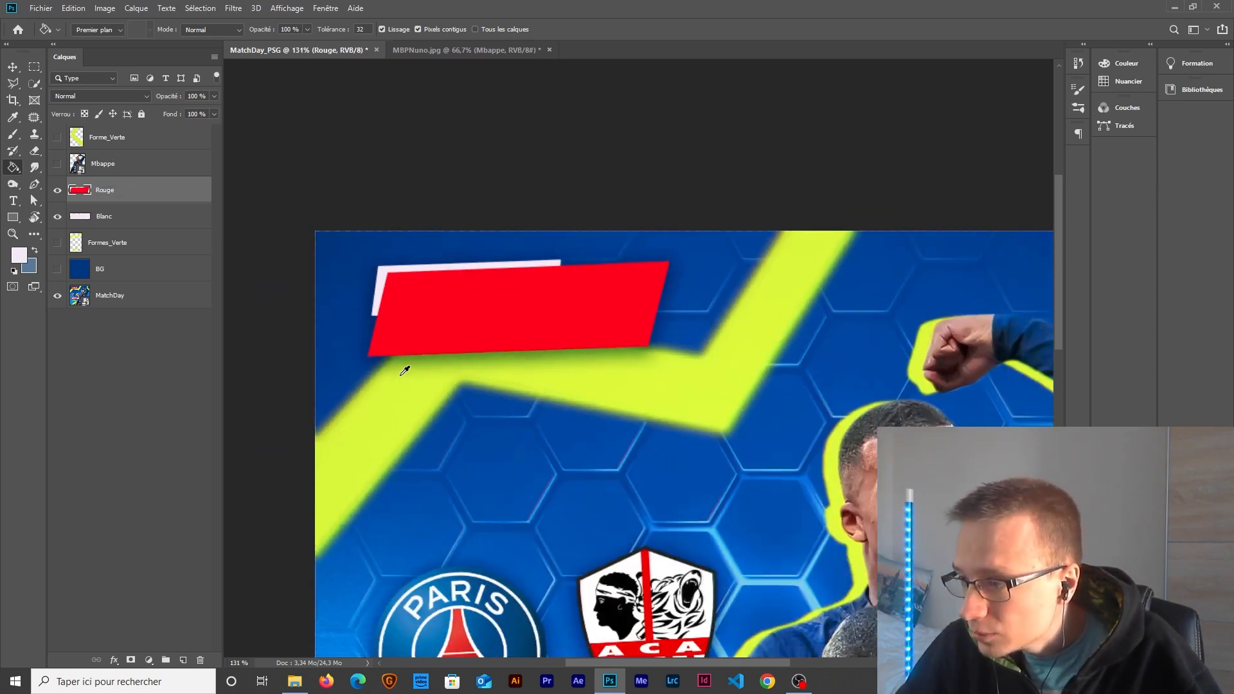
scroll(402, 375, down, 3)
scroll(459, 381, up, 2)
scroll(459, 380, down, 1)
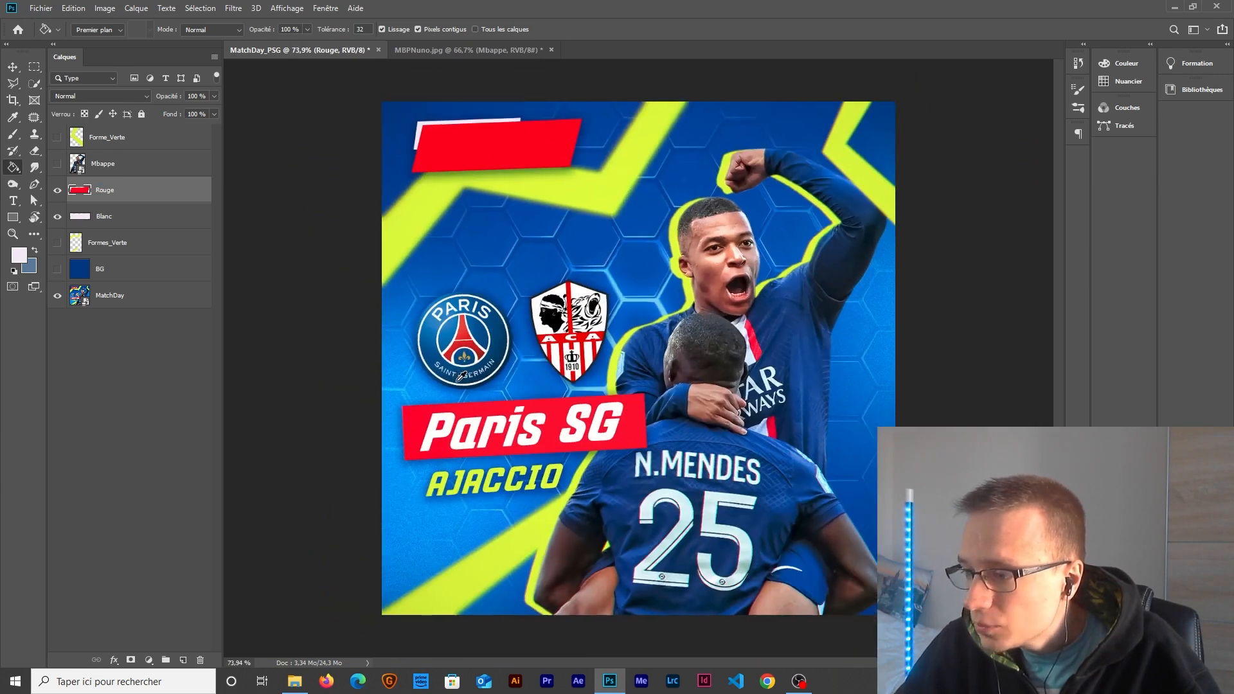
click(57, 268)
click(58, 242)
click(57, 164)
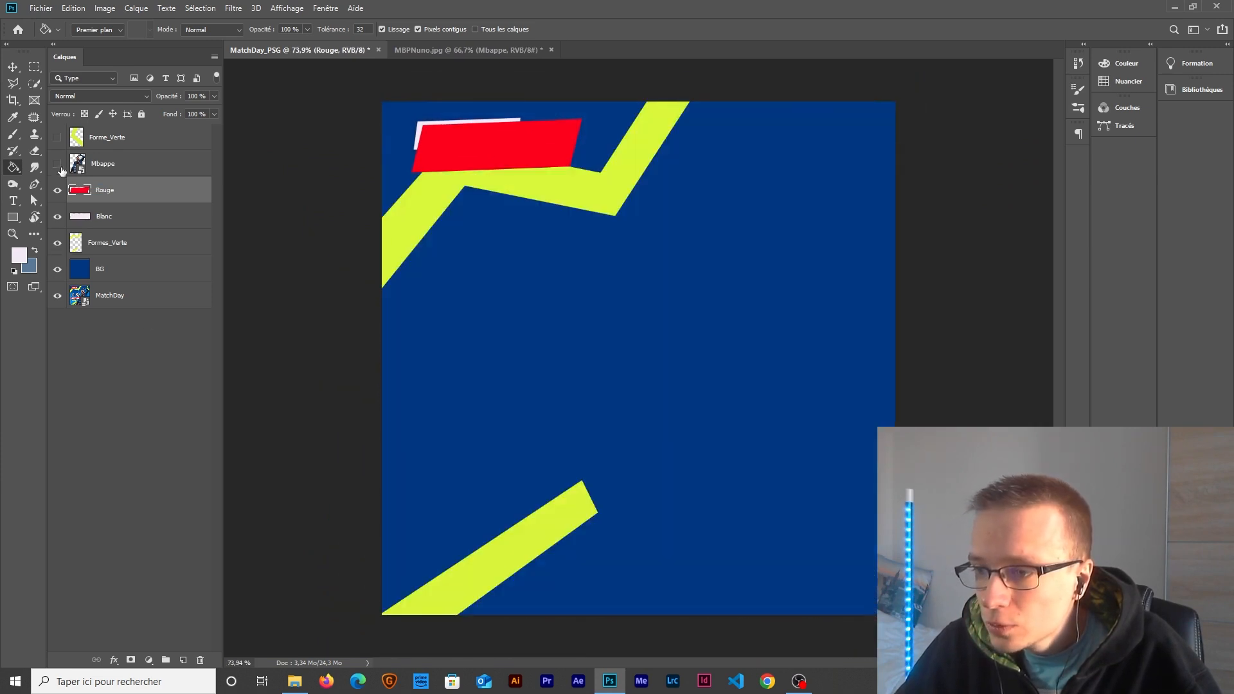
click(57, 138)
scroll(505, 324, down, 1)
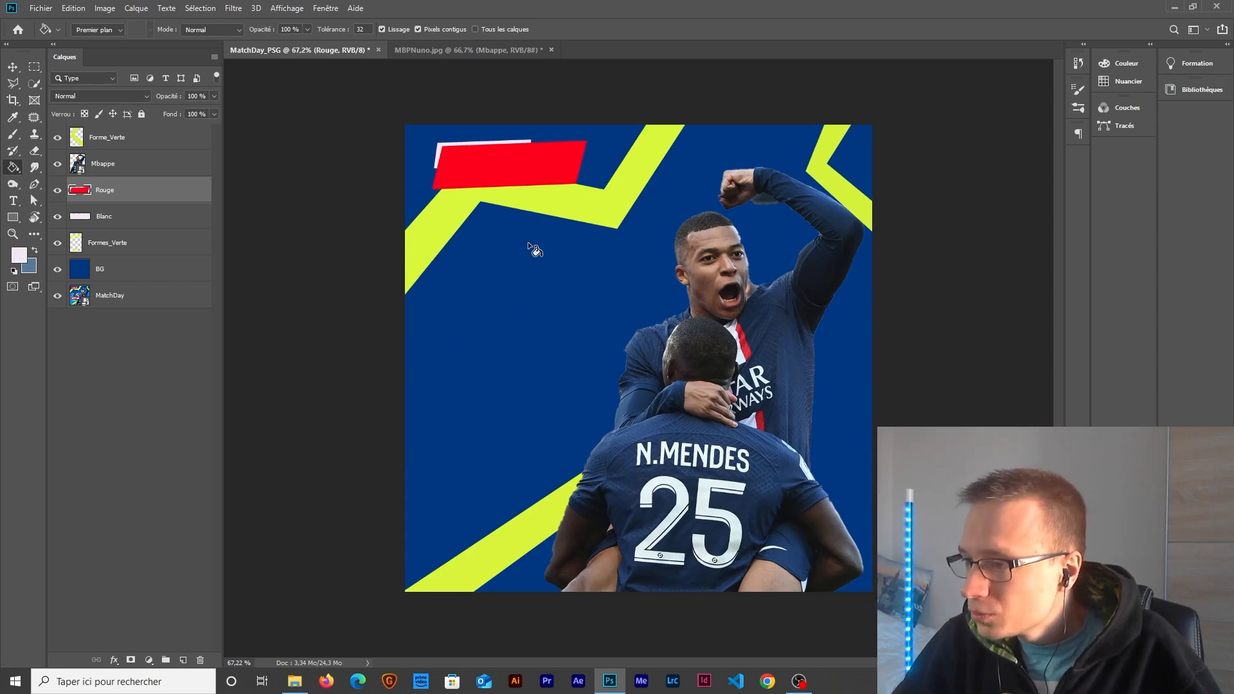
scroll(539, 297, up, 2)
scroll(539, 297, down, 1)
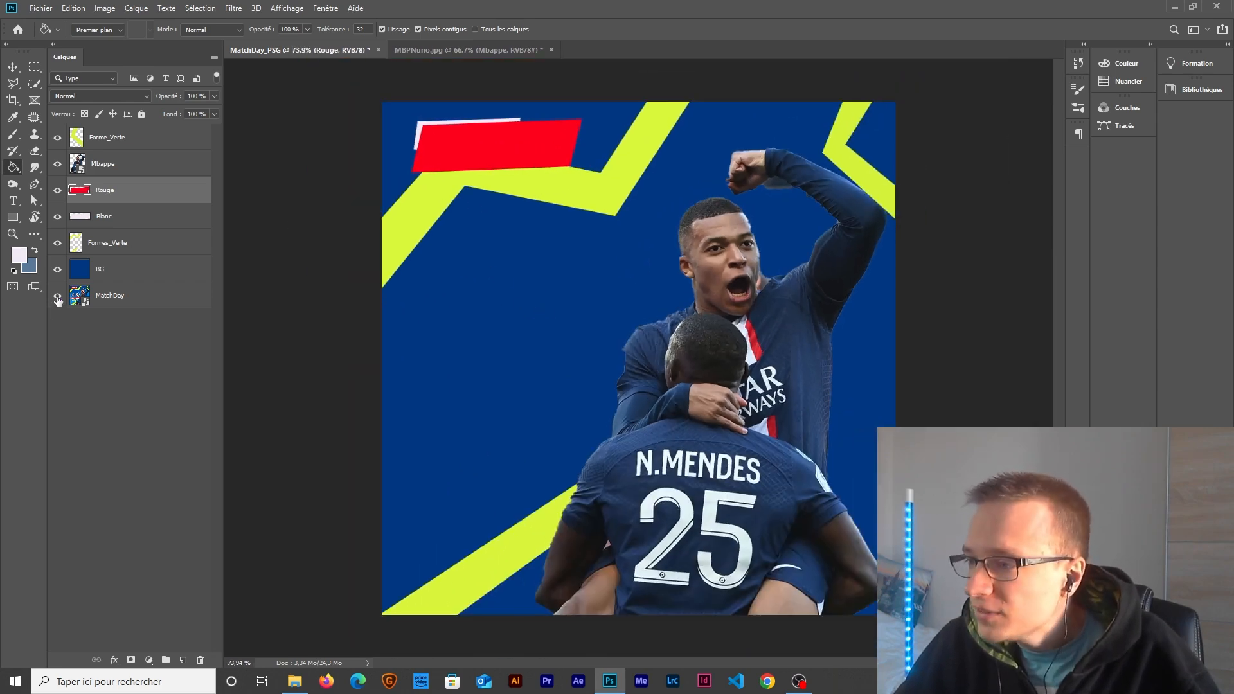
Step: Isolate the MatchDay layer and draw a rectangle shape of about 511 by 109 px over the Paris SG banner
alt+click(57, 298)
scroll(473, 402, up, 3)
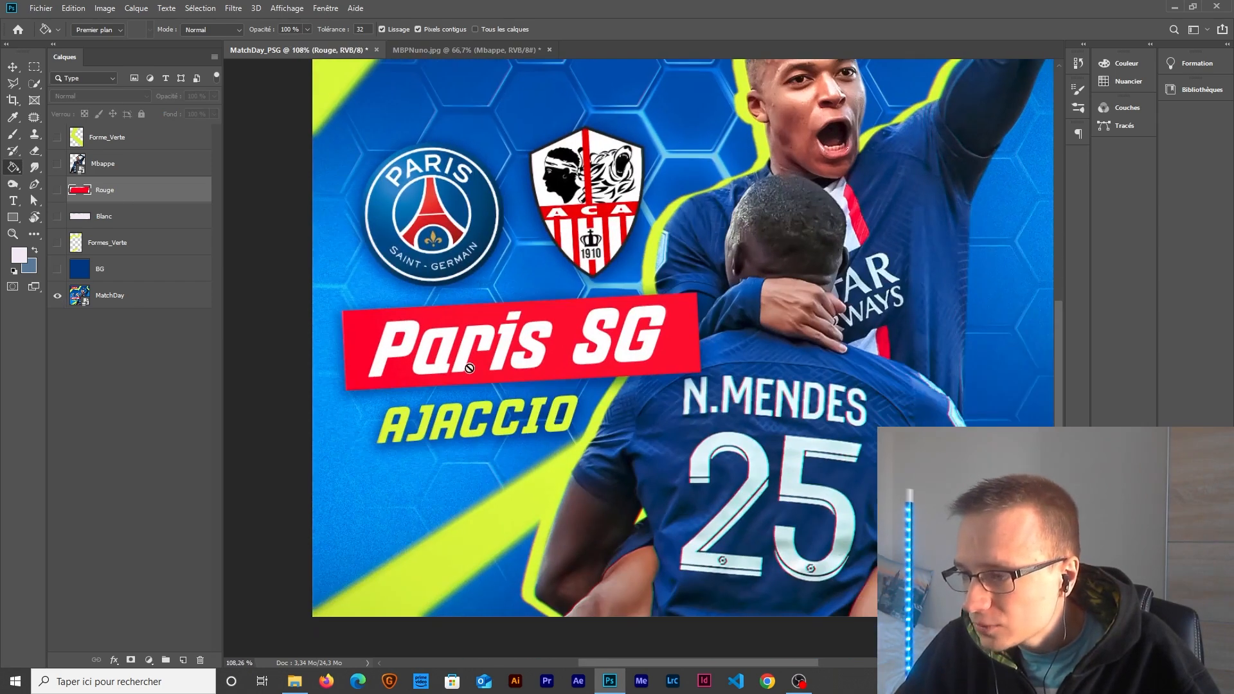
scroll(470, 367, up, 2)
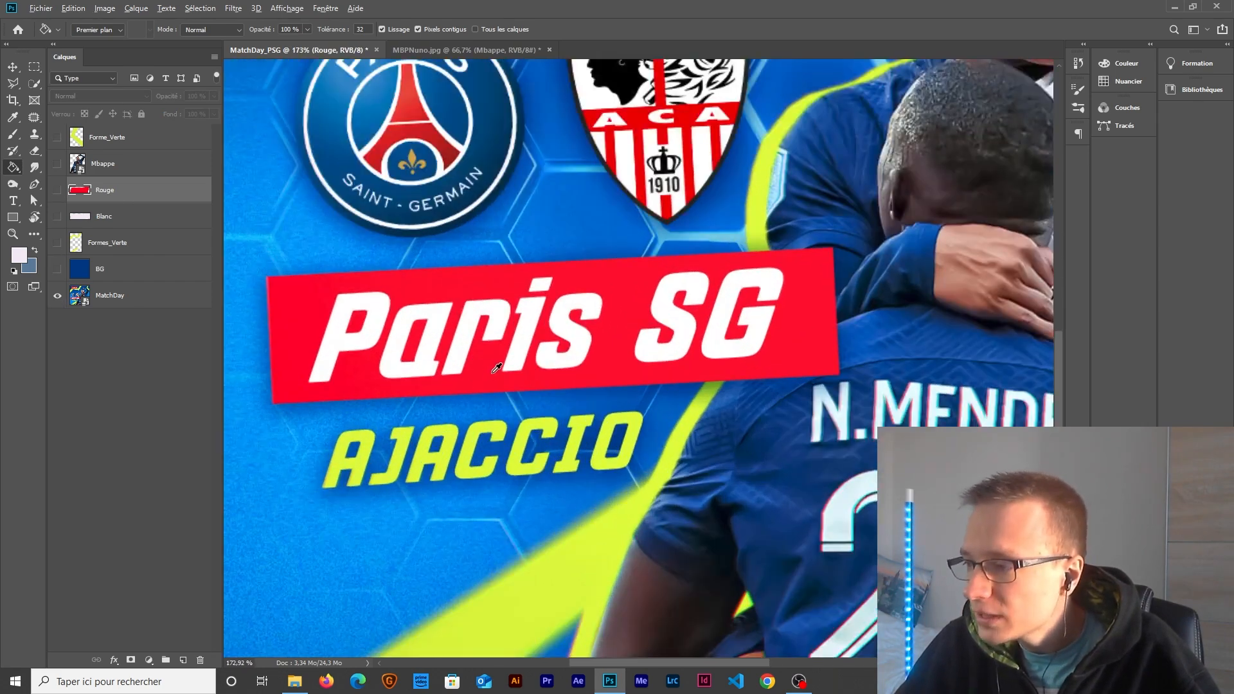
scroll(497, 368, down, 4)
scroll(507, 463, up, 3)
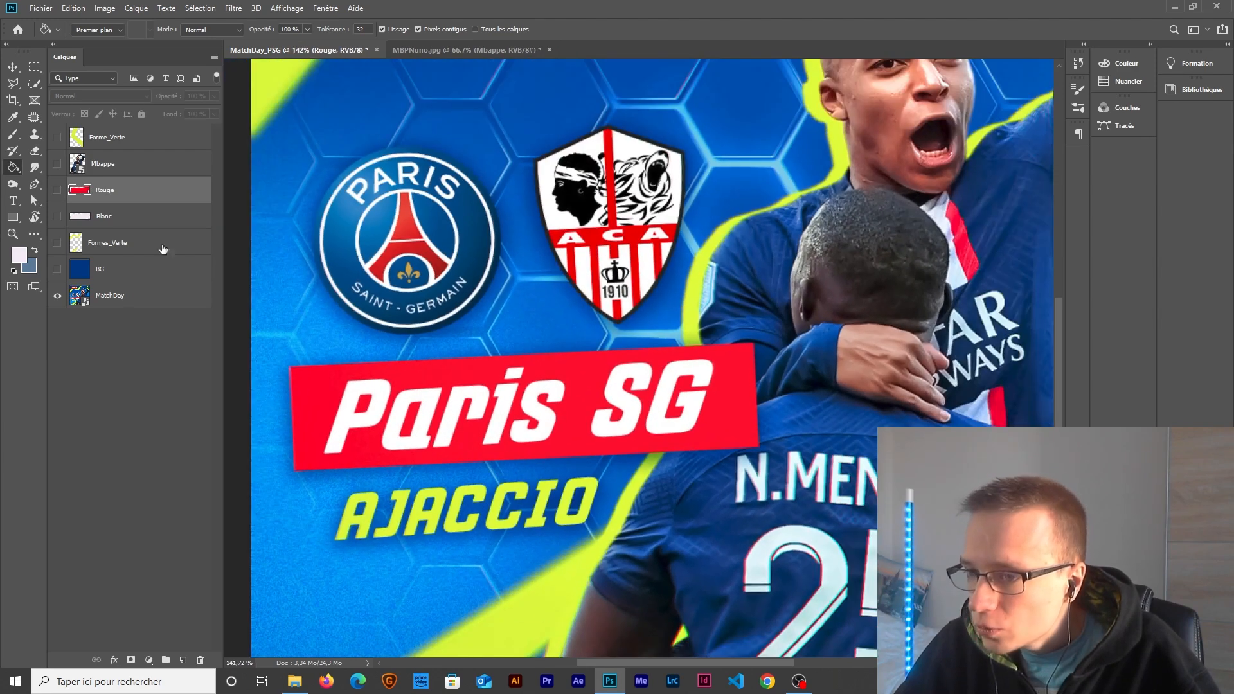
click(13, 219)
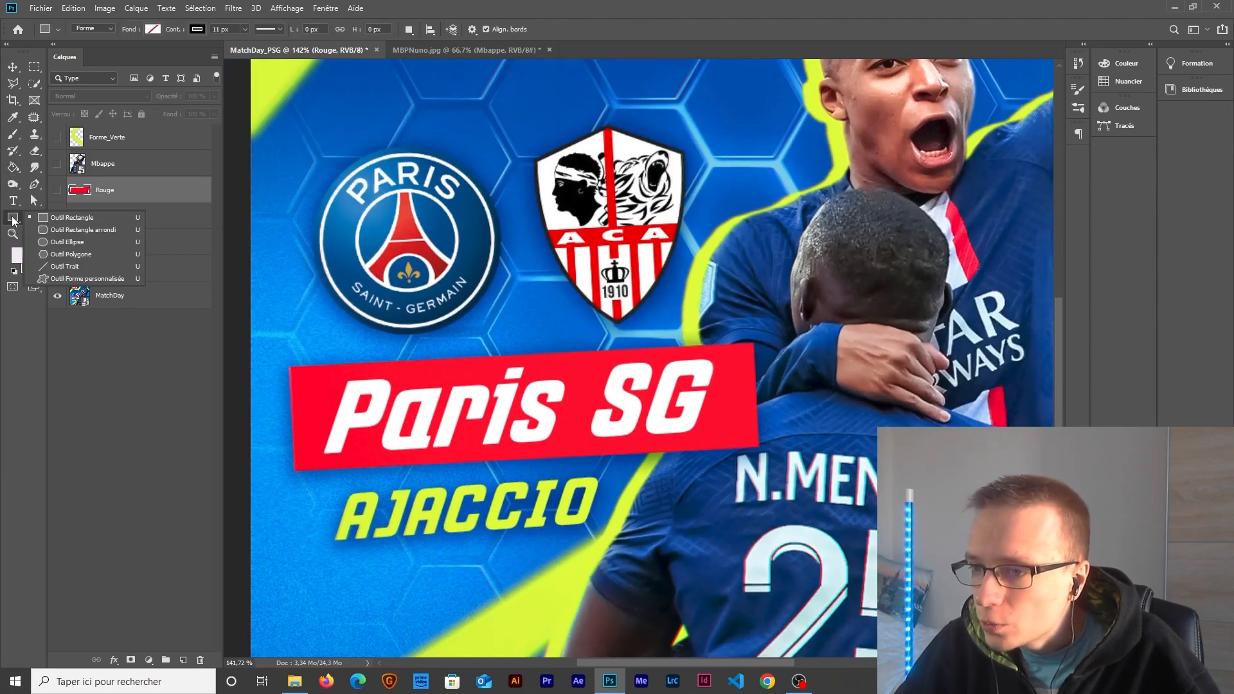
click(57, 218)
mouse_move(291, 368)
mouse_down()
mouse_move(403, 424)
mouse_move(736, 444)
mouse_move(756, 467)
mouse_up()
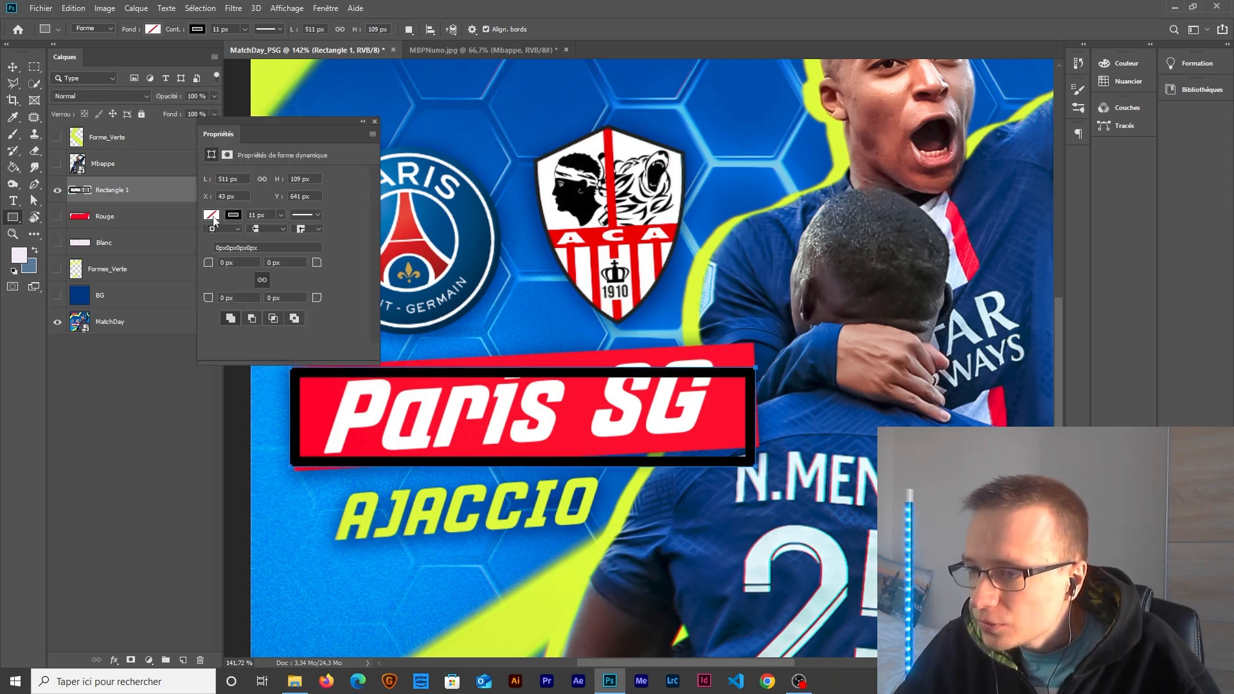
click(375, 122)
Step: Rotate the rectangle about -3°, then move and stretch it to fit the edges of the Paris SG banner
click(14, 66)
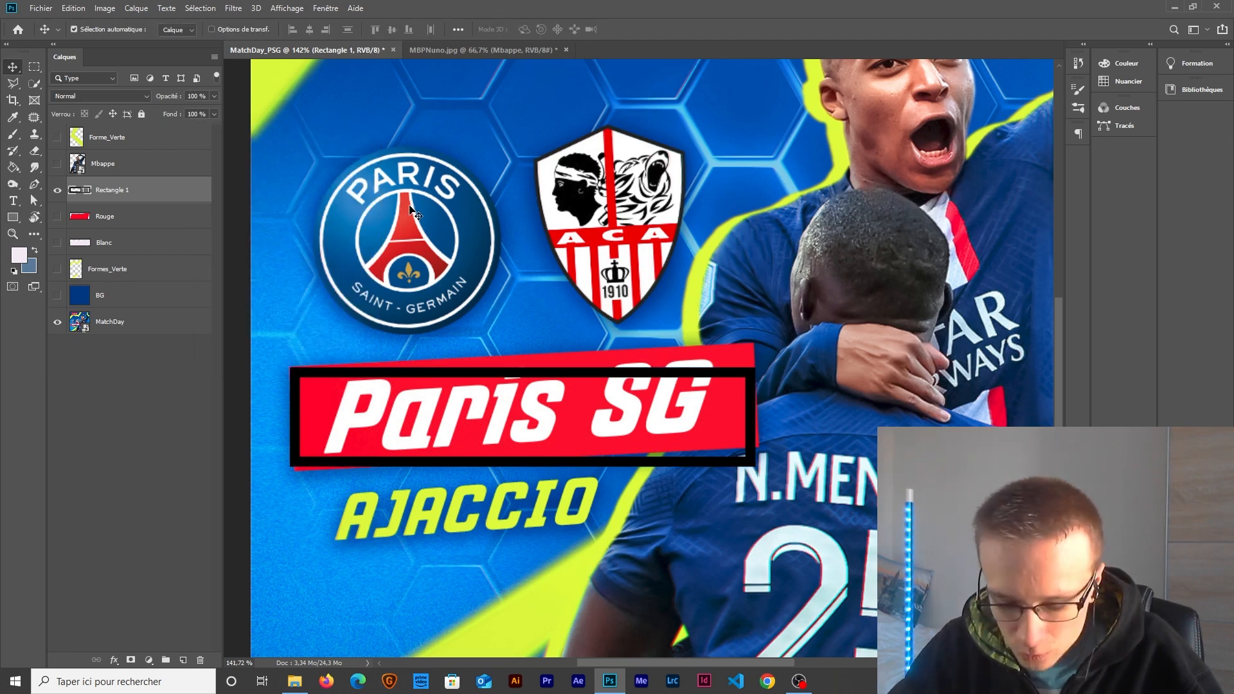
key(ctrl+t)
drag(784, 363, 783, 347)
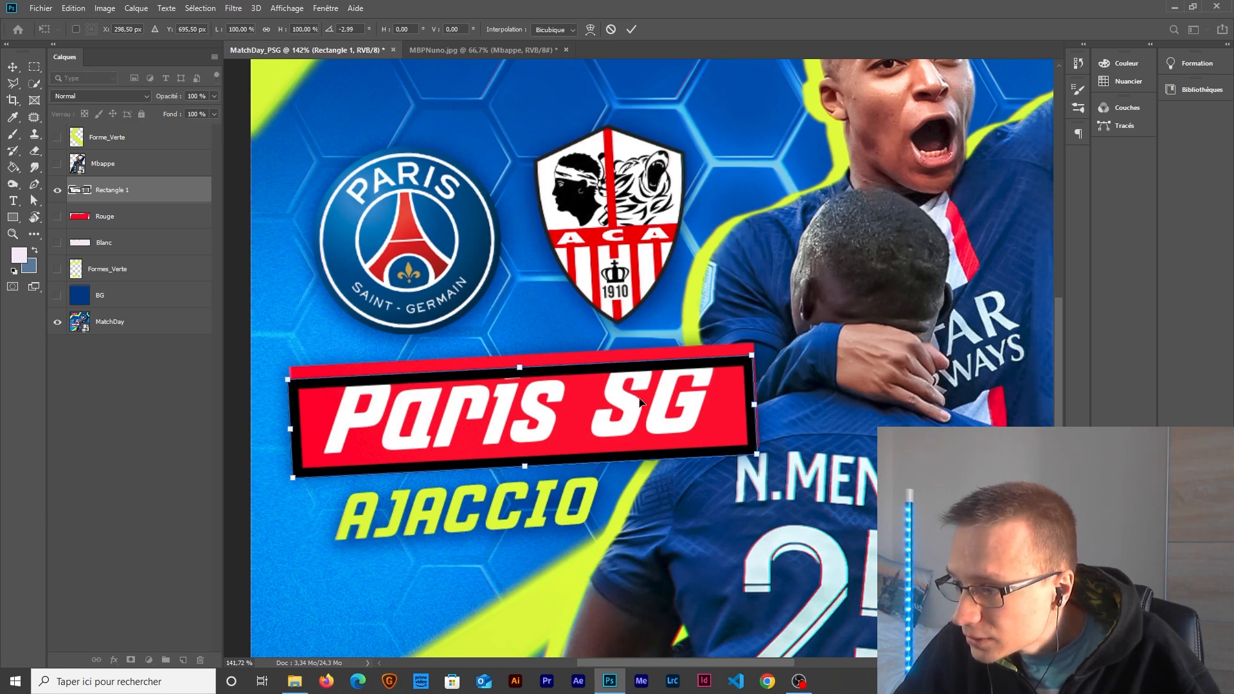
drag(539, 374, 542, 363)
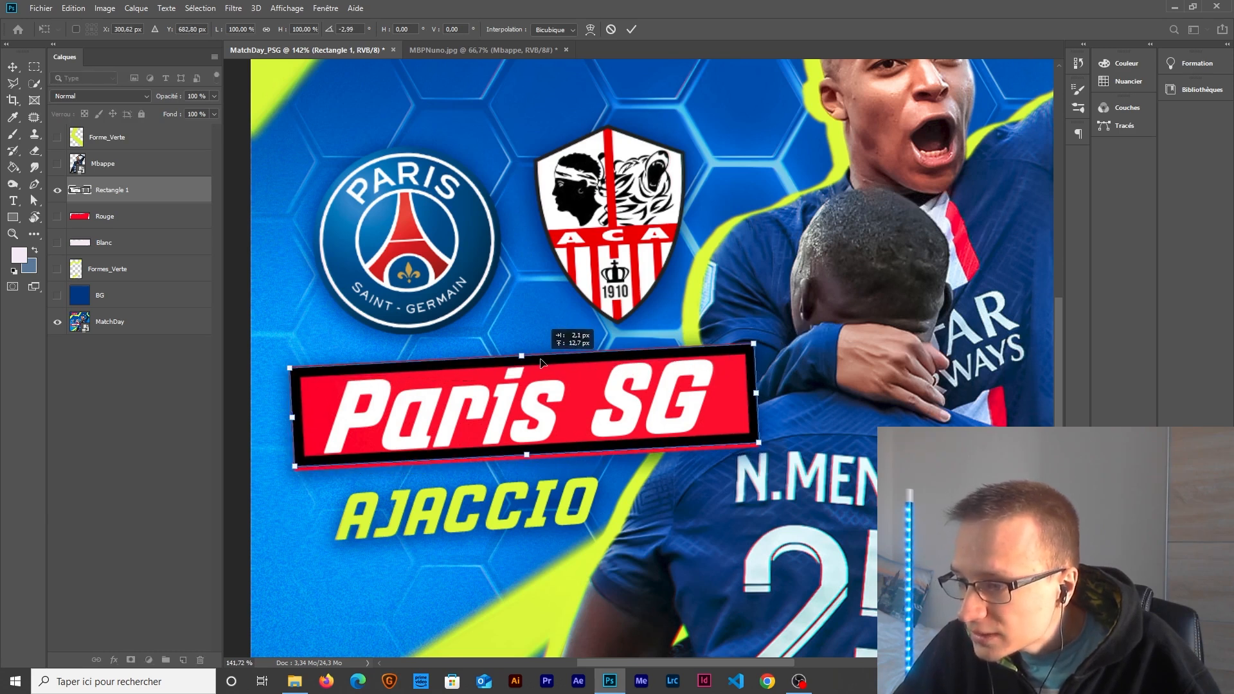
drag(527, 455, 527, 461)
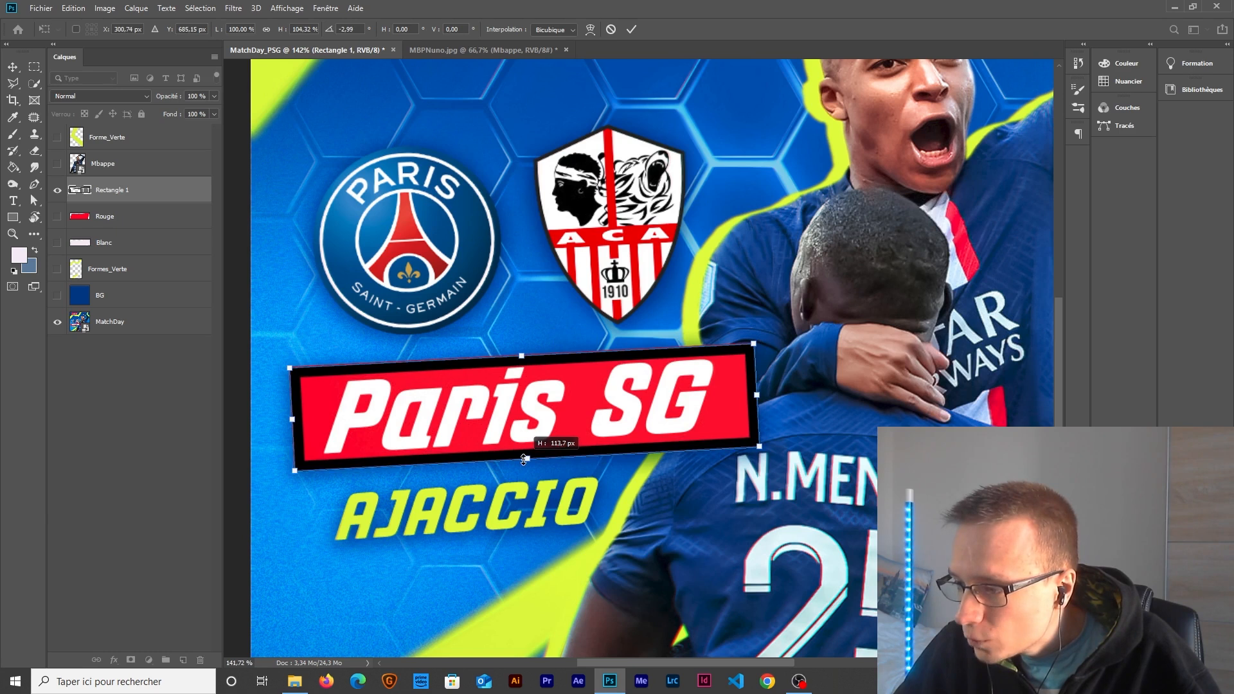
drag(524, 356, 524, 352)
key(Return)
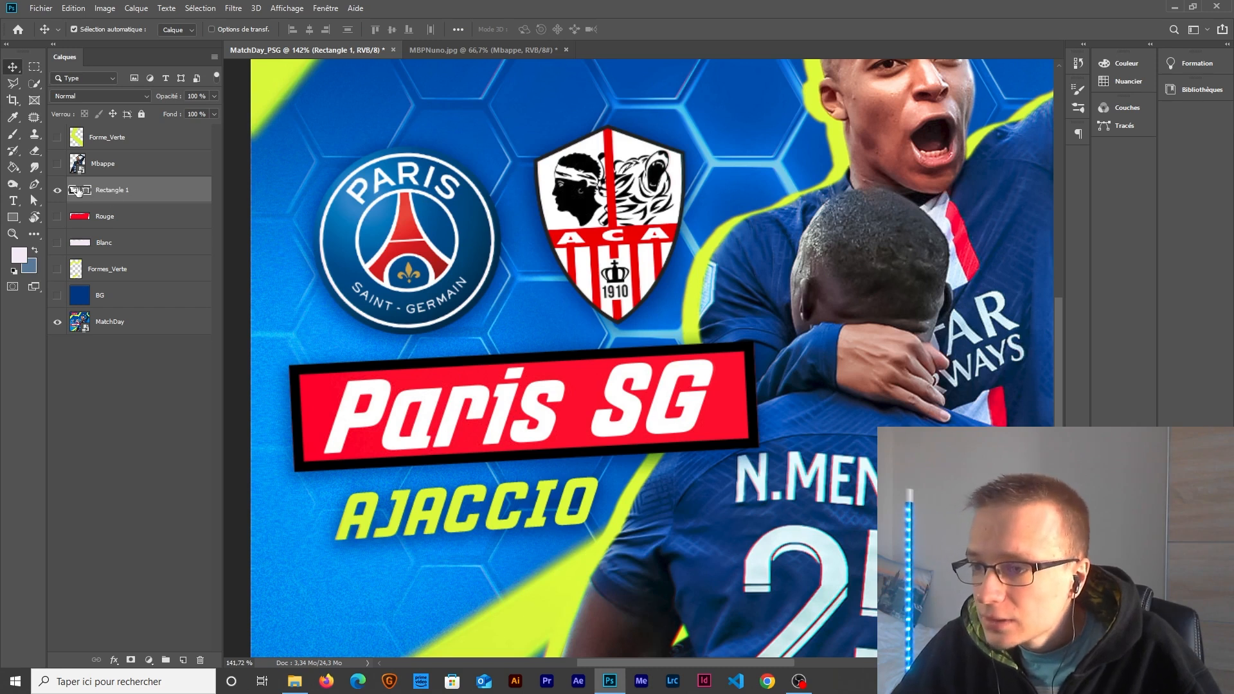
Step: Sample the Paris SG banner's red (#ff122c) as the foreground colour
click(13, 219)
click(153, 30)
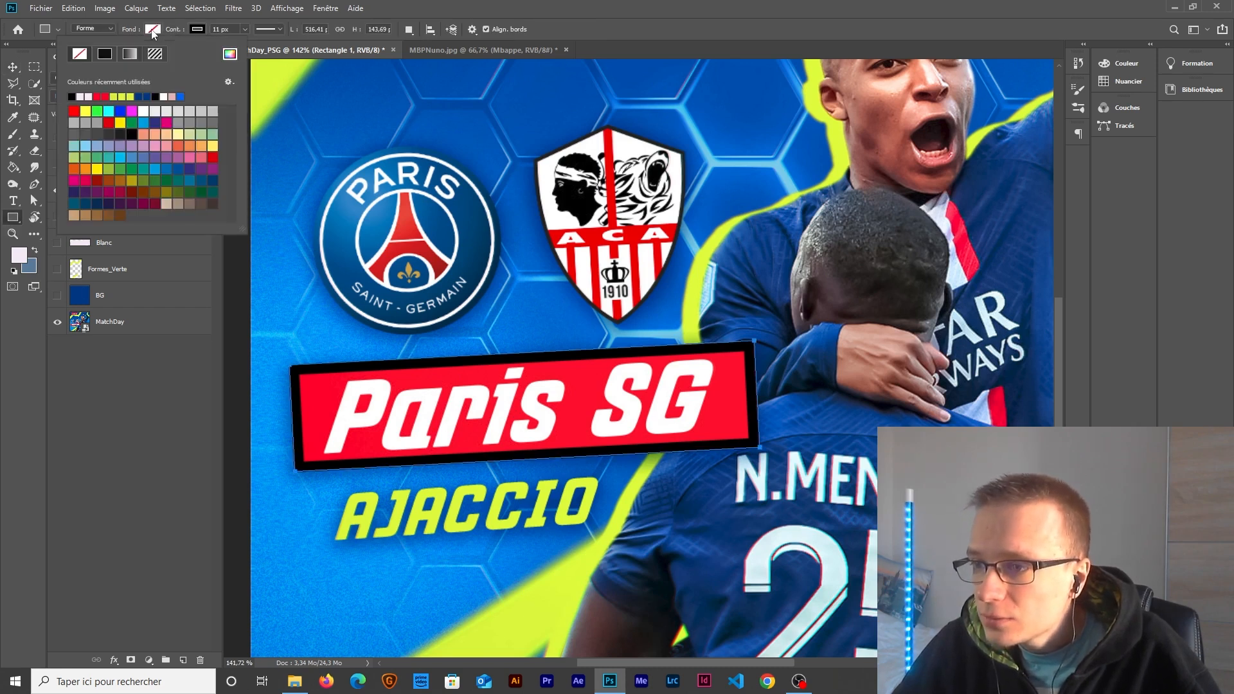
click(153, 30)
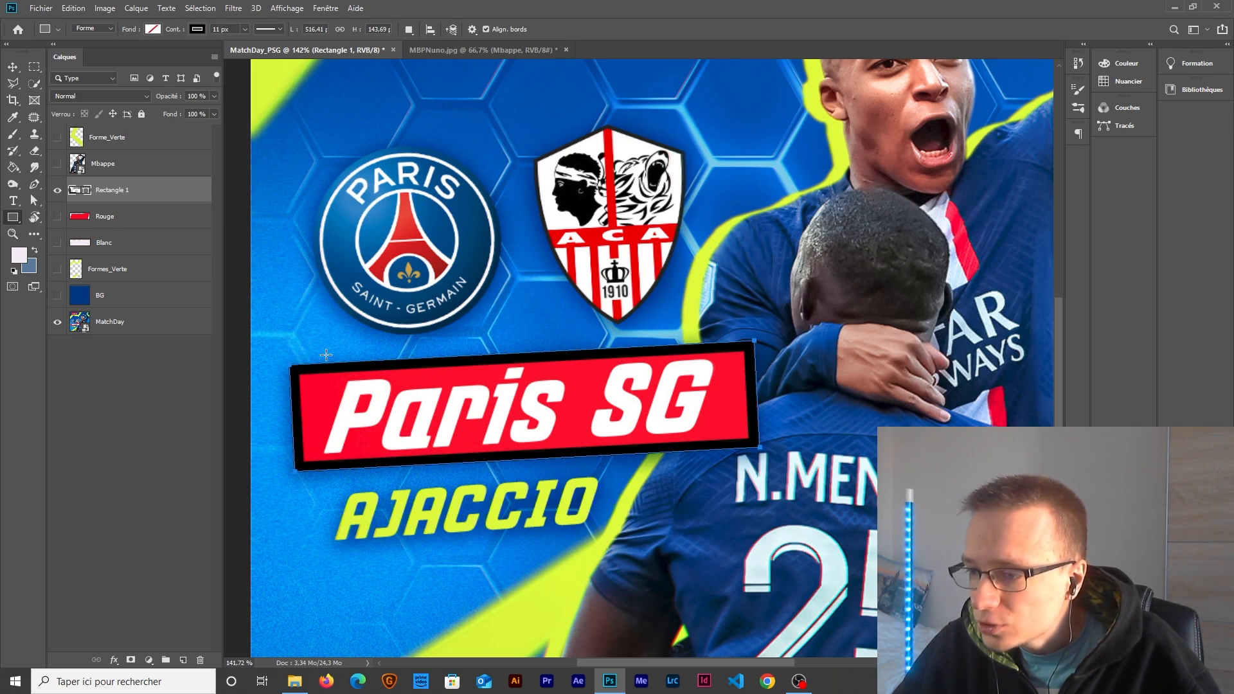
key(i)
click(321, 391)
click(19, 255)
drag(808, 314, 315, 223)
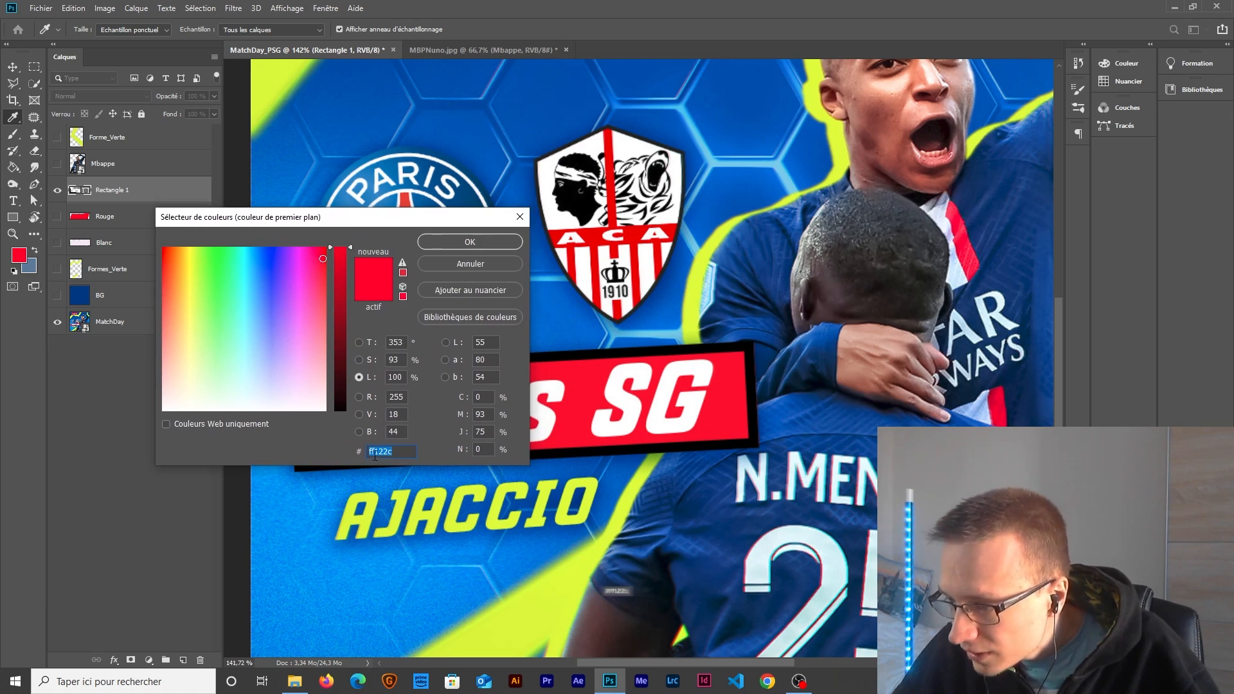
click(463, 244)
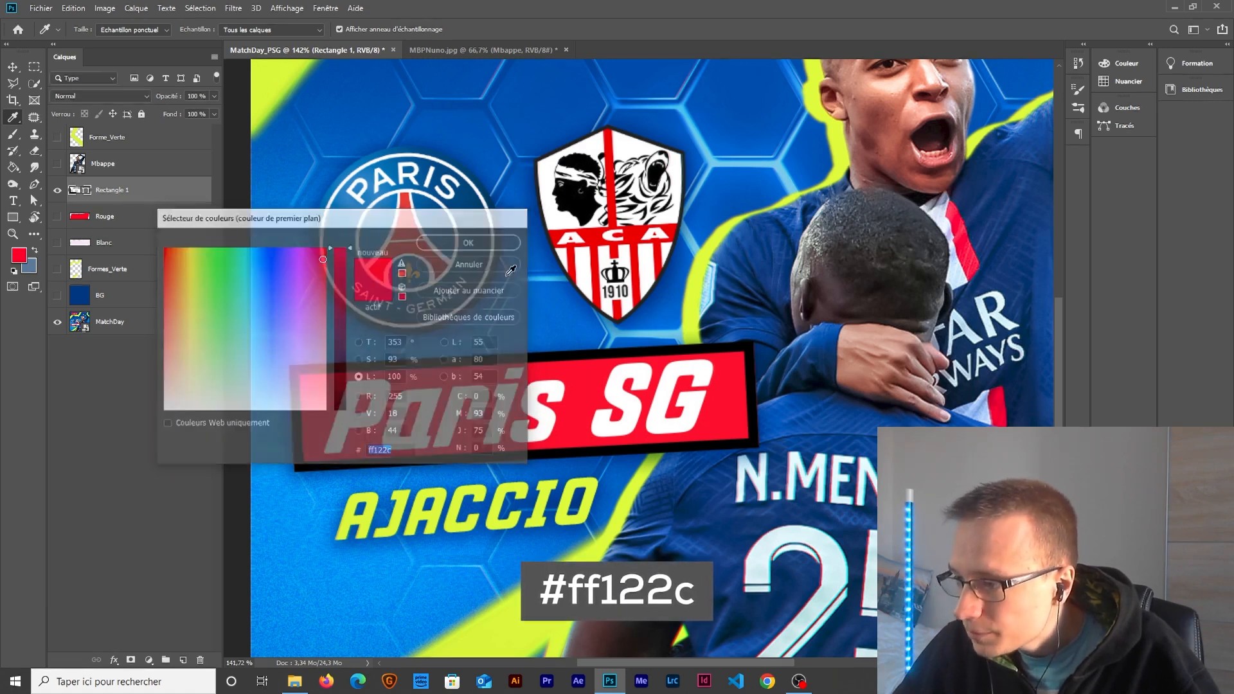
Step: Fill the rectangle with the sampled red and remove its black outline
key(u)
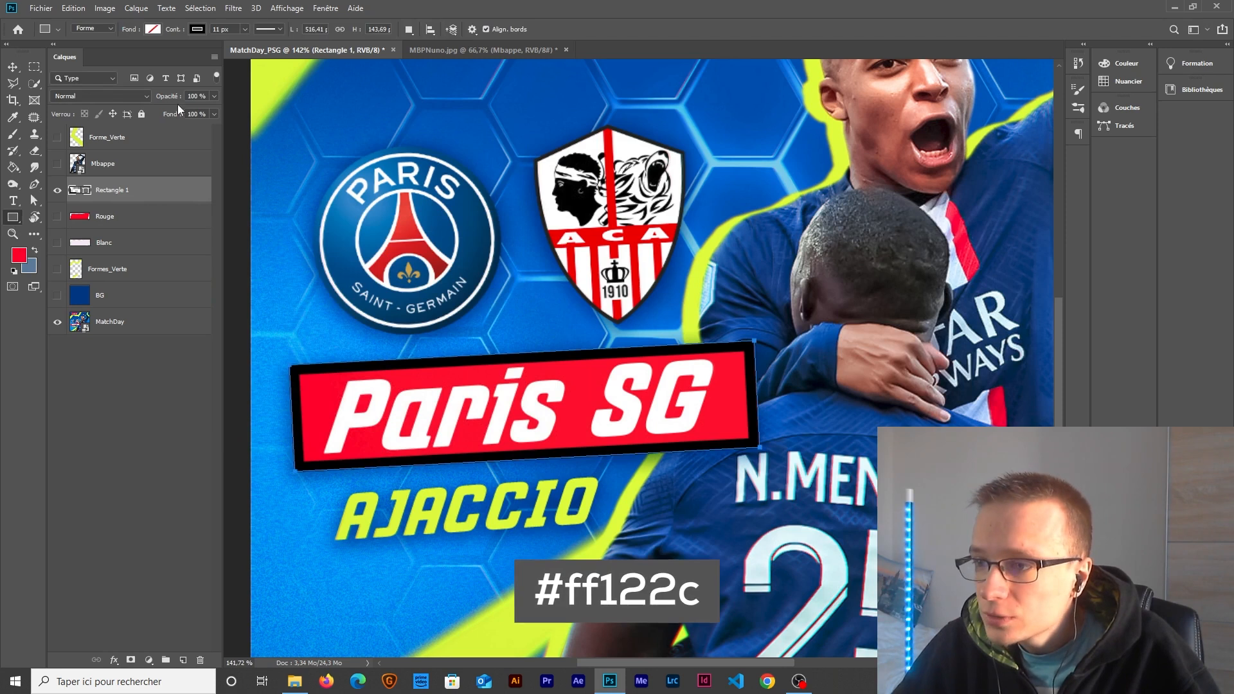
click(152, 29)
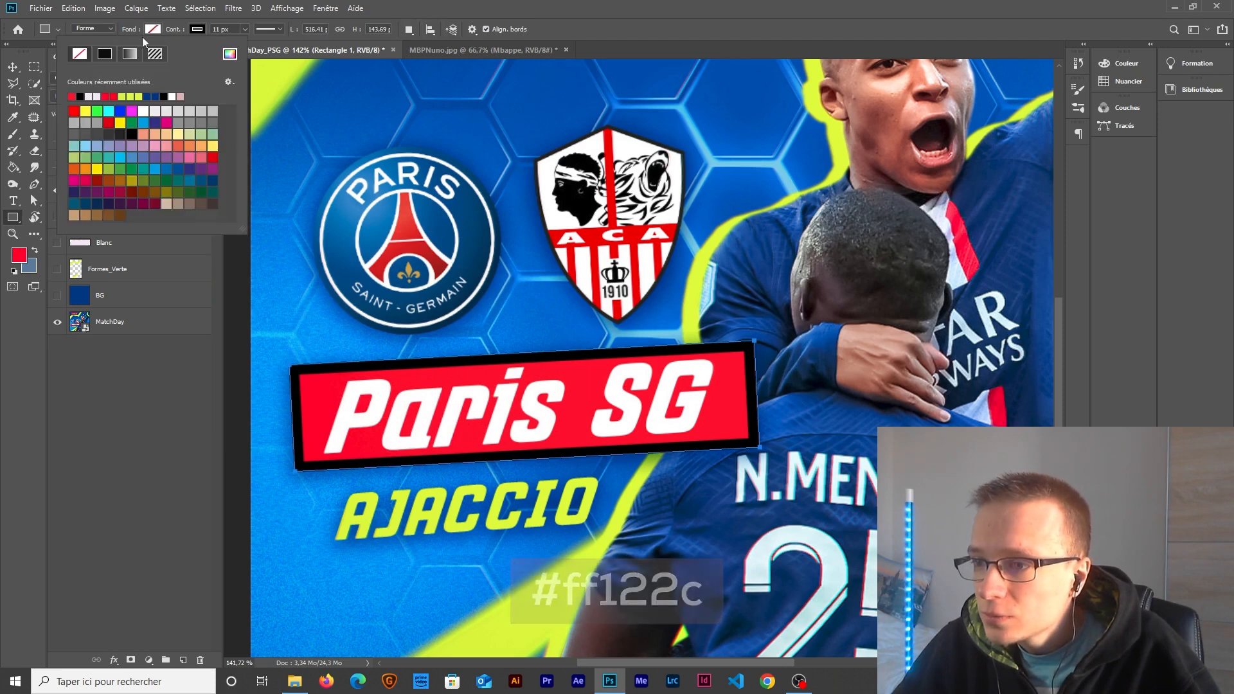
click(74, 96)
click(193, 29)
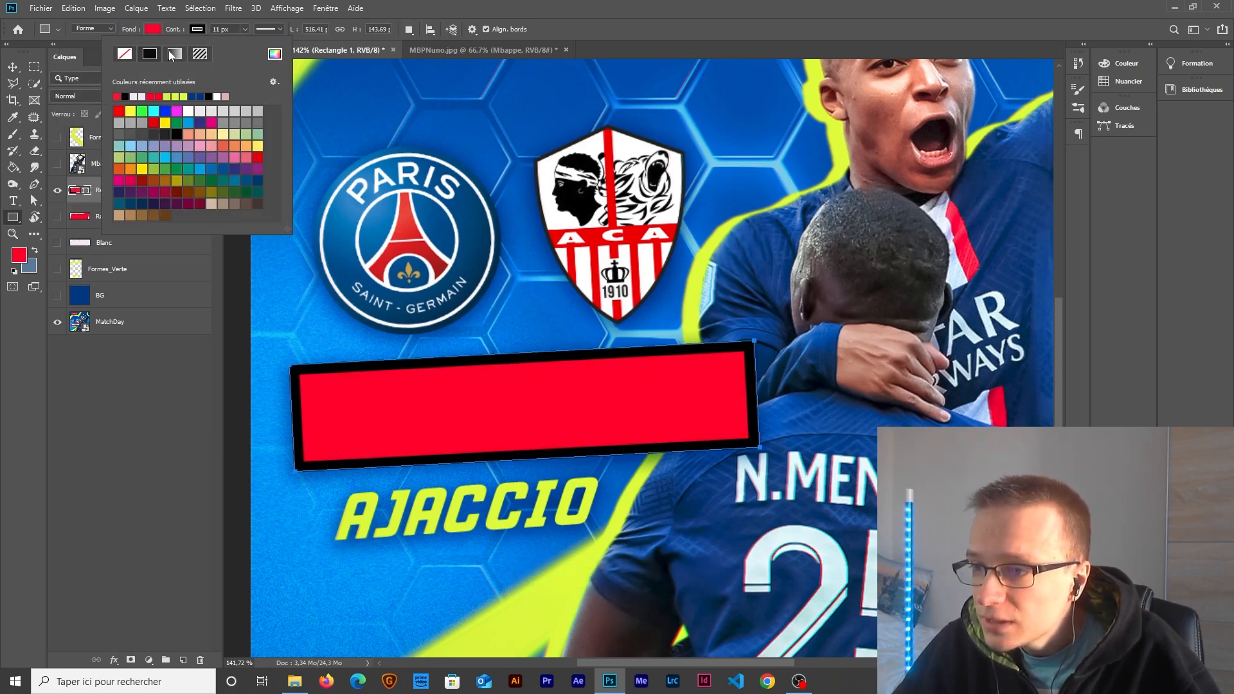
click(125, 58)
key(Escape)
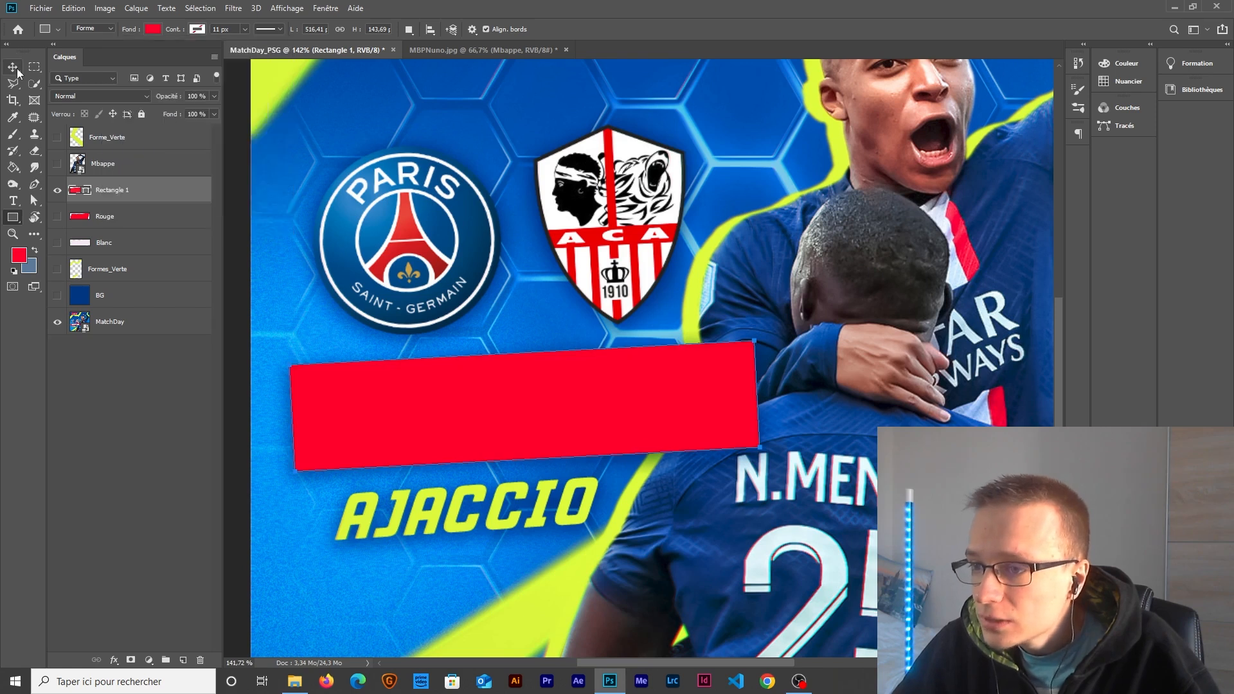
Step: Compare the red rectangle with the reference poster by hiding and showing the MatchDay layer
key(v)
scroll(513, 440, down, 9)
scroll(519, 462, up, 4)
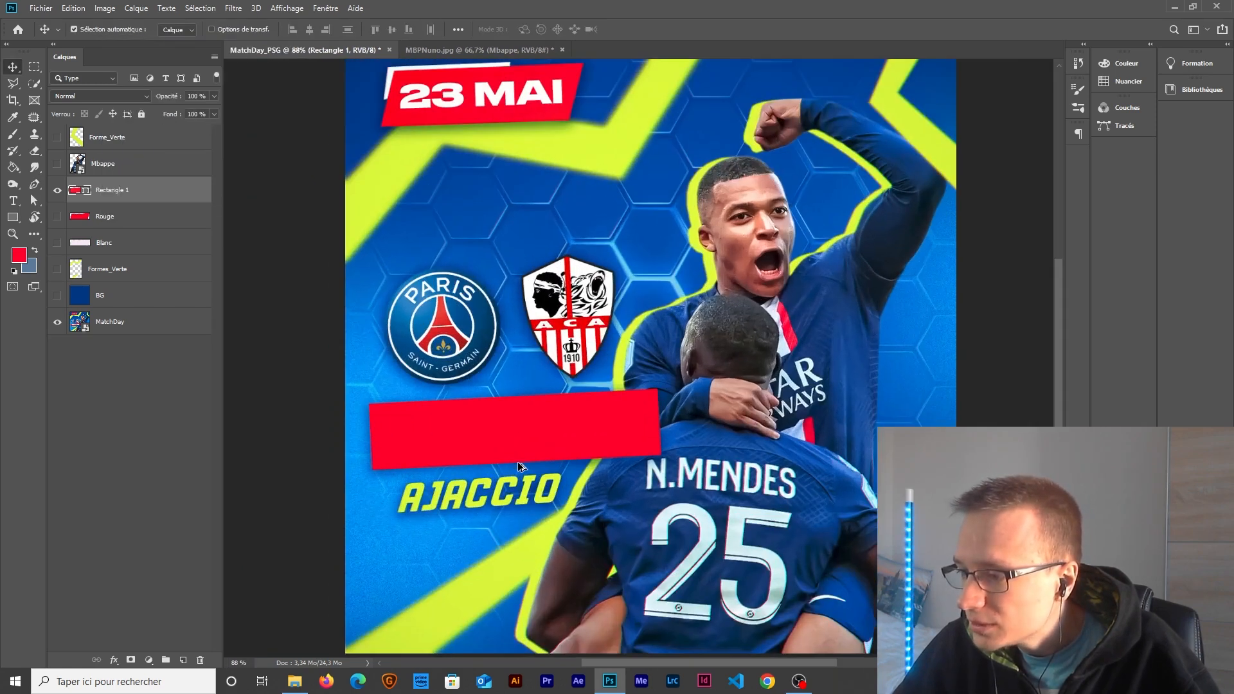
scroll(518, 461, down, 2)
scroll(518, 462, up, 3)
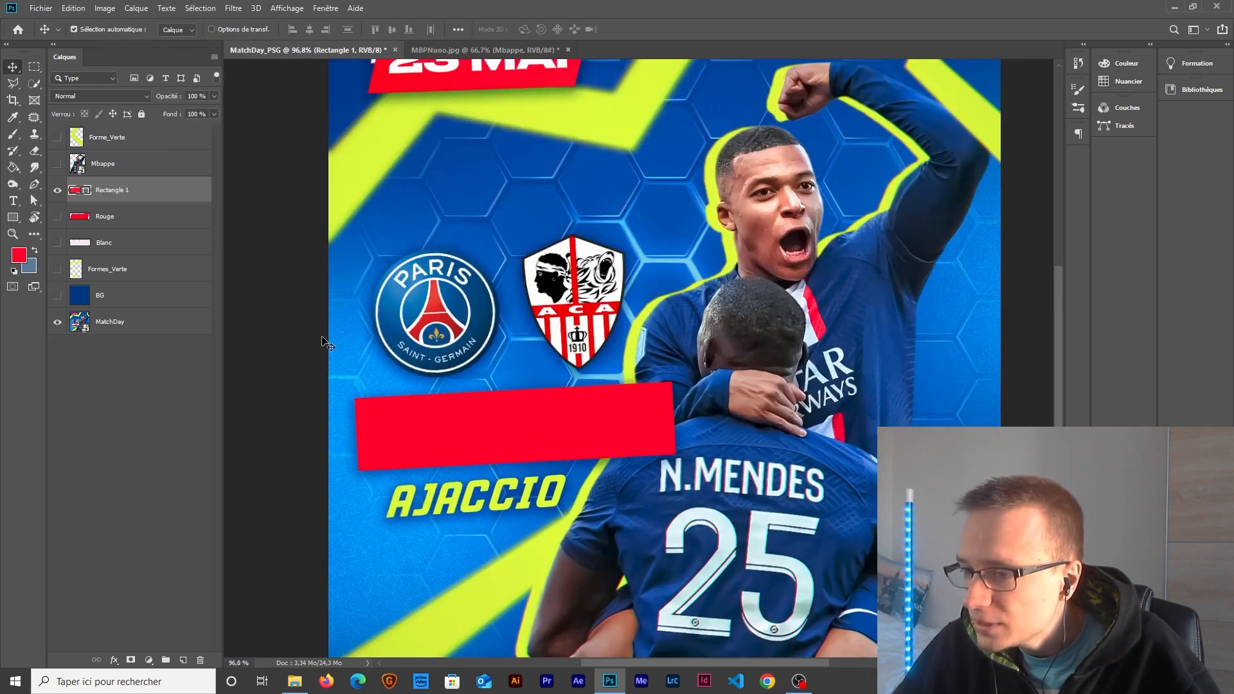
click(60, 325)
click(60, 327)
scroll(486, 461, down, 3)
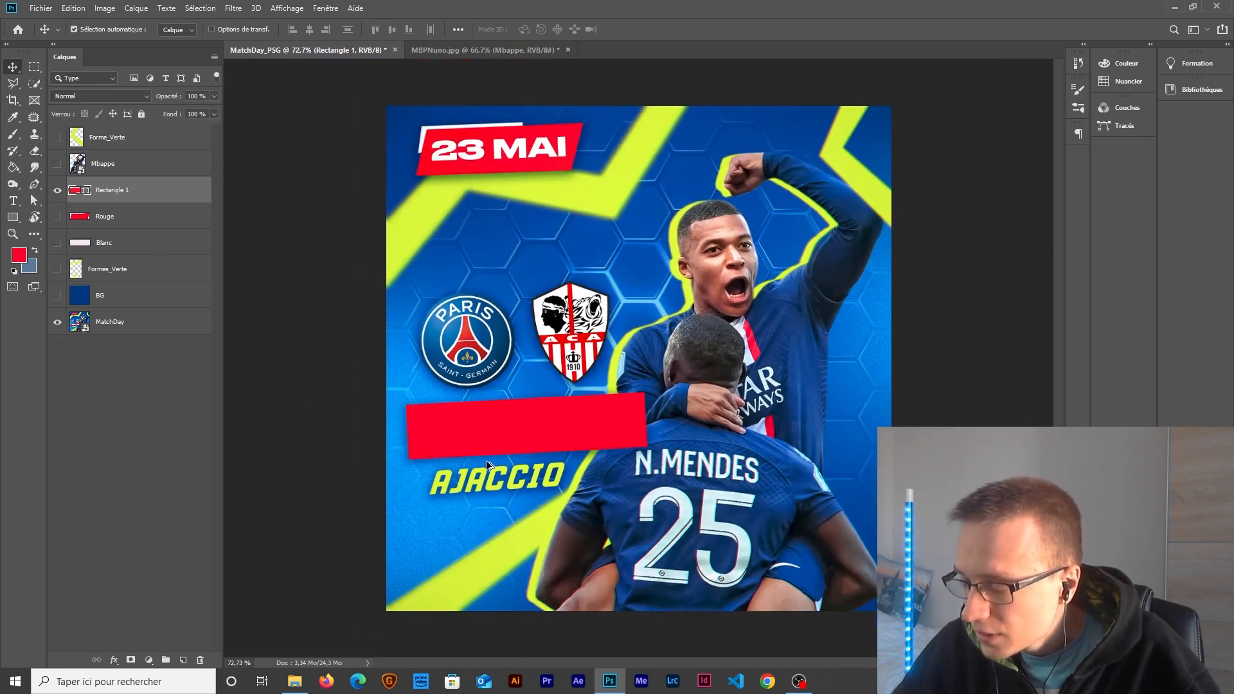
scroll(486, 460, up, 2)
scroll(486, 460, down, 2)
Step: Open the crest images PSG.png and Ajaccio.png together from the IMG folder
click(41, 7)
click(39, 25)
click(136, 132)
ctrl+click(288, 103)
click(710, 448)
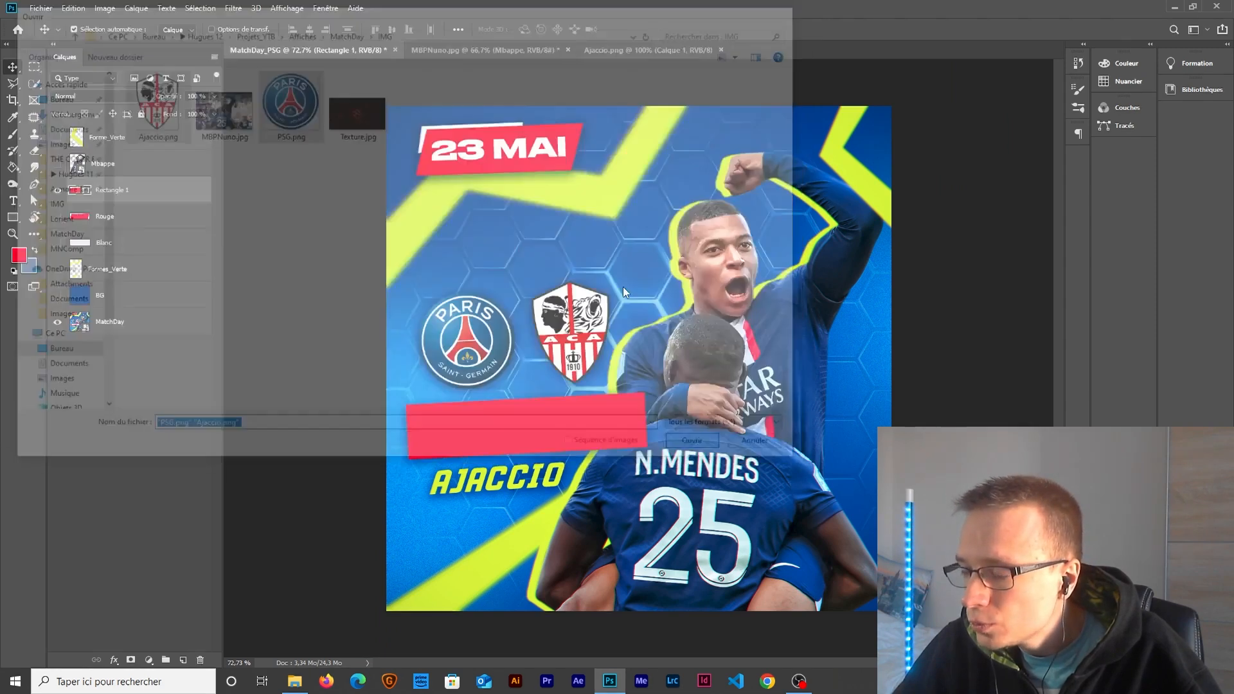
Step: Bring the PSG crest into the MatchDay_PSG document and scale it down to about 47%
drag(682, 307, 547, 297)
key(ctrl+t)
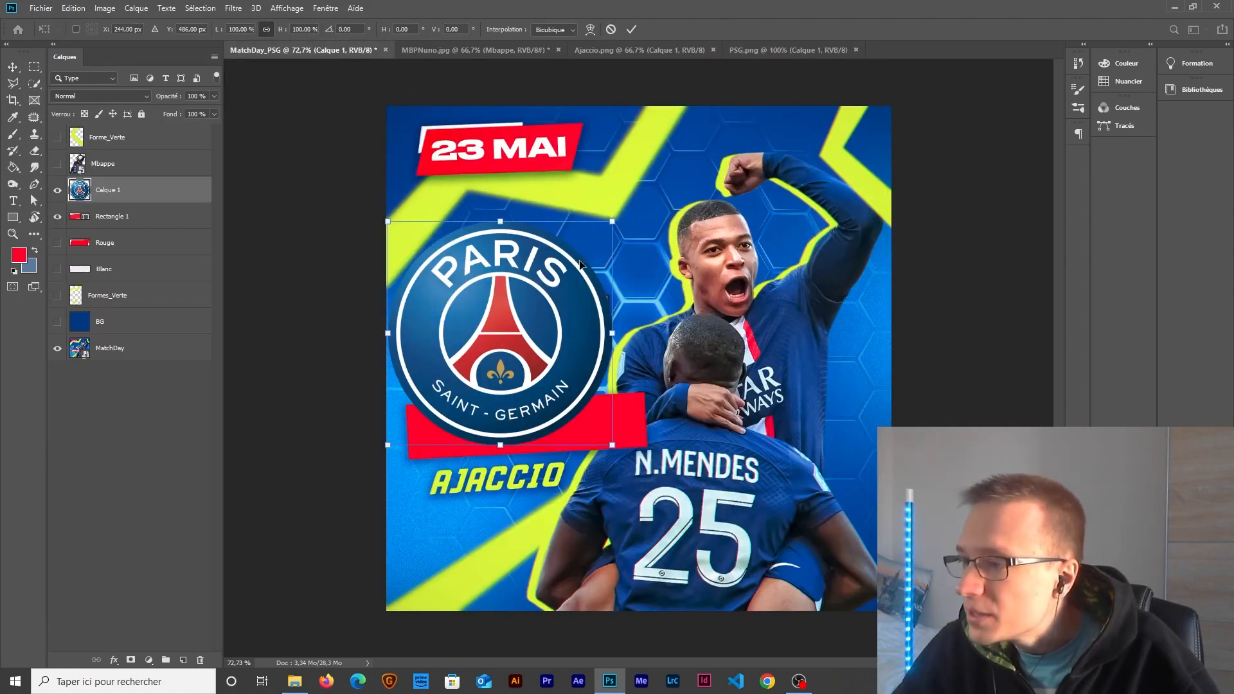
drag(608, 219, 555, 278)
scroll(524, 341, up, 5)
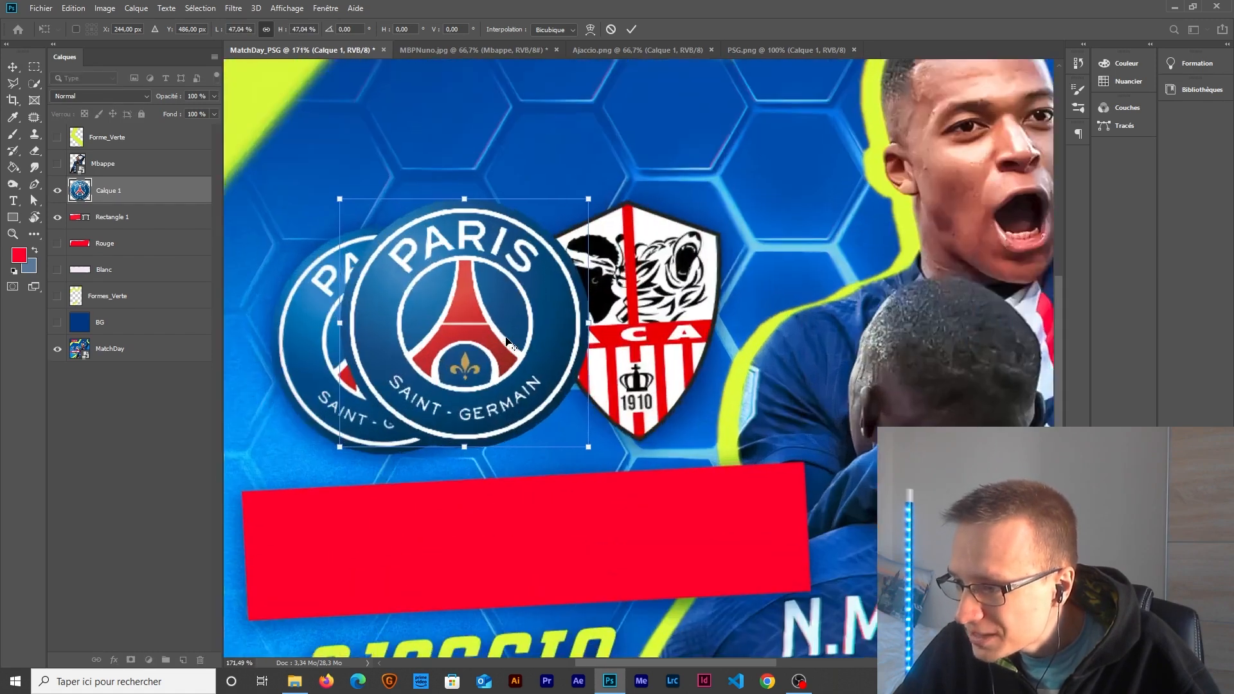
Step: Place the PSG crest over the poster's own PSG crest, matching its size and tilting it about -2.7°
drag(483, 341, 424, 355)
drag(540, 212, 503, 220)
mouse_move(434, 321)
mouse_down()
mouse_move(412, 339)
mouse_move(413, 329)
mouse_up()
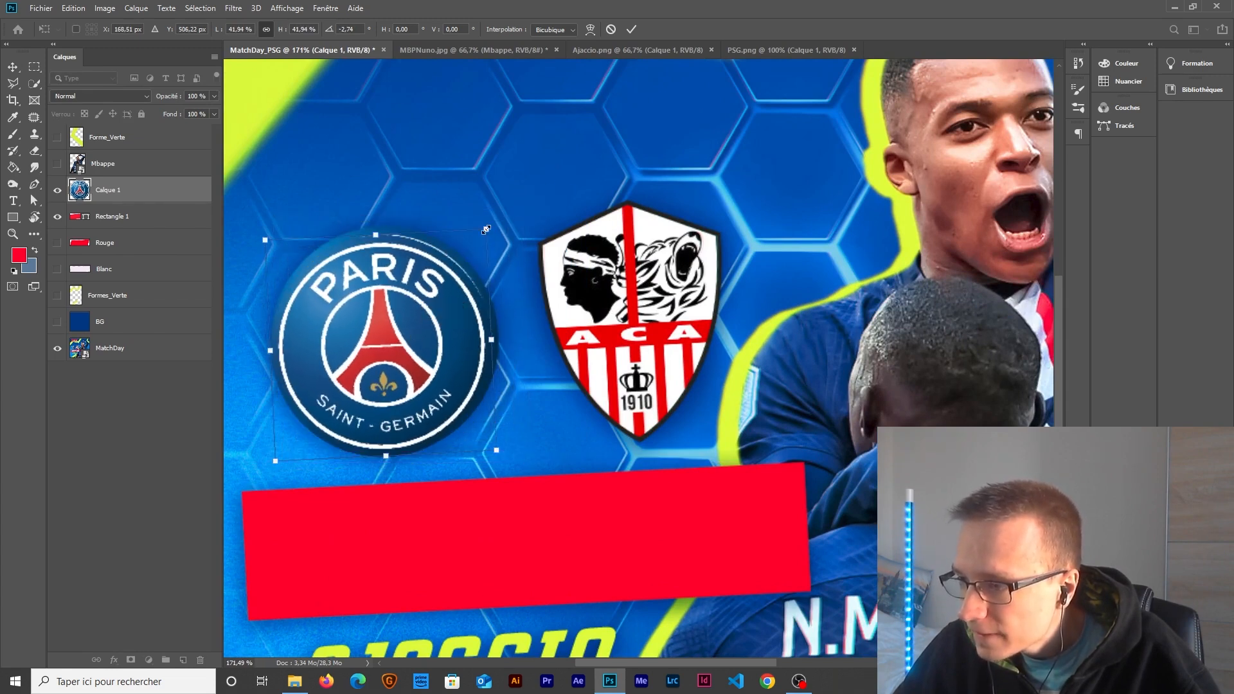
drag(486, 229, 492, 218)
key(Return)
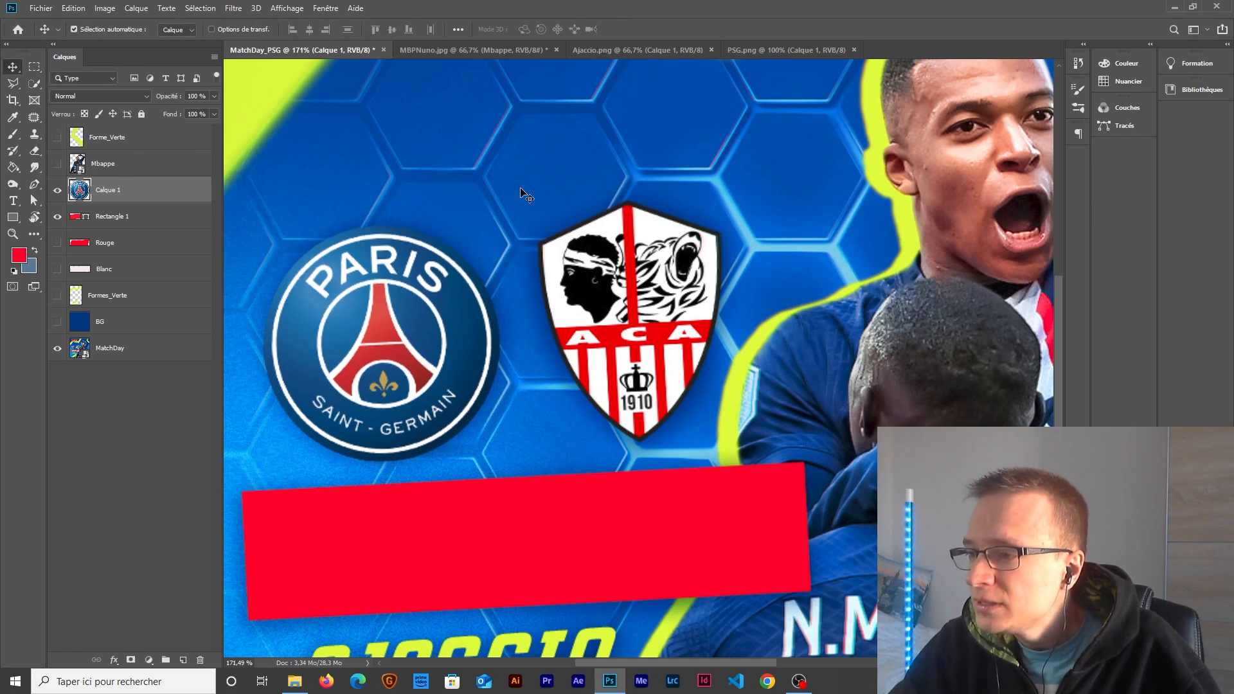
Step: Bring the Ajaccio crest into the MatchDay_PSG document and scale it down to about 21.6%
scroll(492, 300, down, 5)
scroll(493, 300, down, 3)
click(632, 51)
drag(627, 230, 527, 327)
key(ctrl+t)
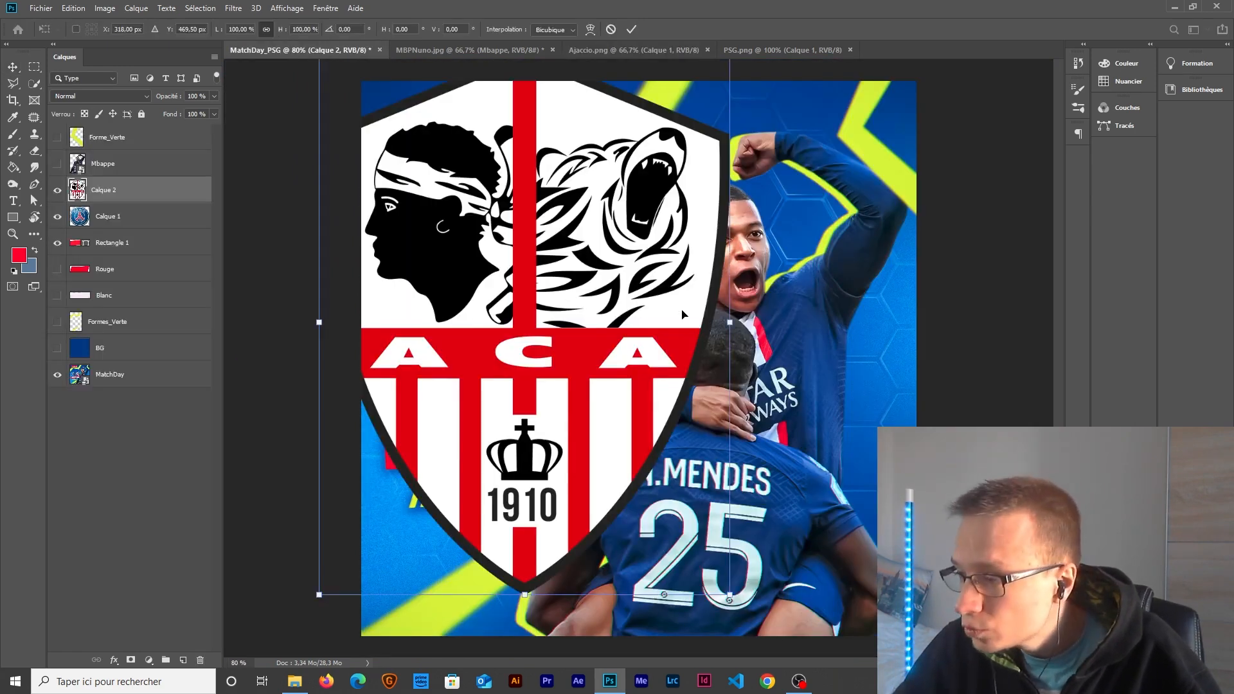
drag(738, 329, 576, 348)
scroll(576, 348, up, 5)
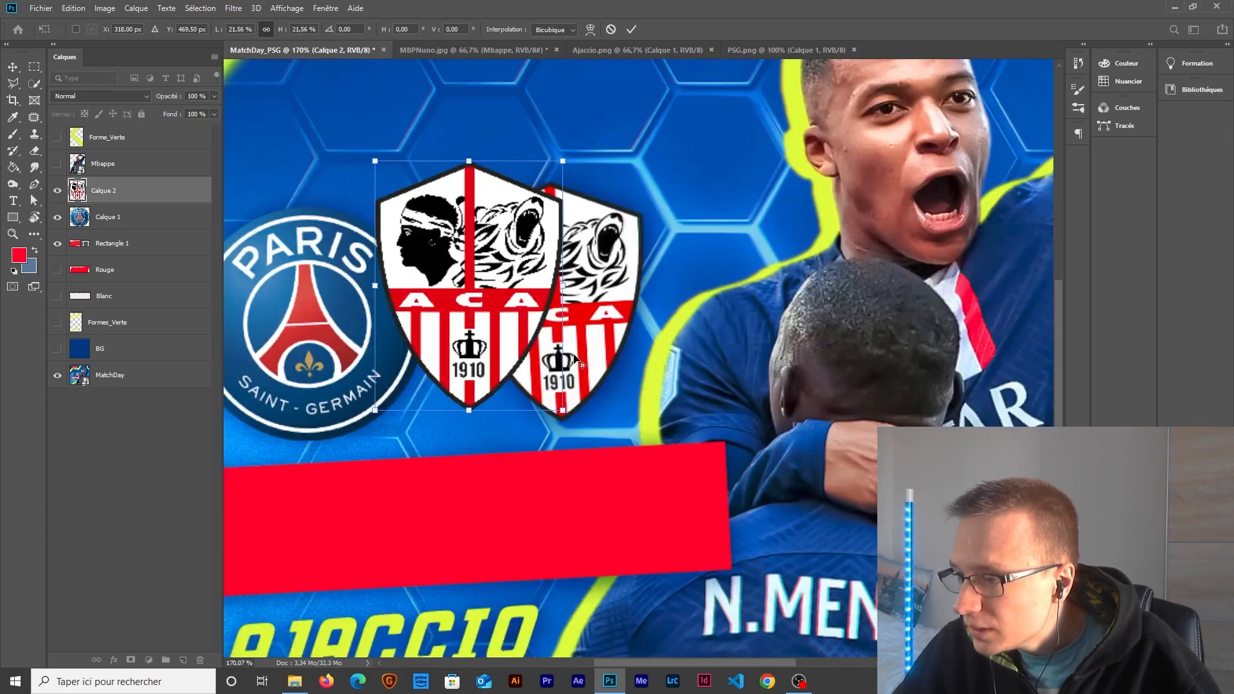
Step: Align the Ajaccio crest with the poster's own crest, scaling it to about 20.6% and tilting it about -2°
drag(491, 324, 581, 334)
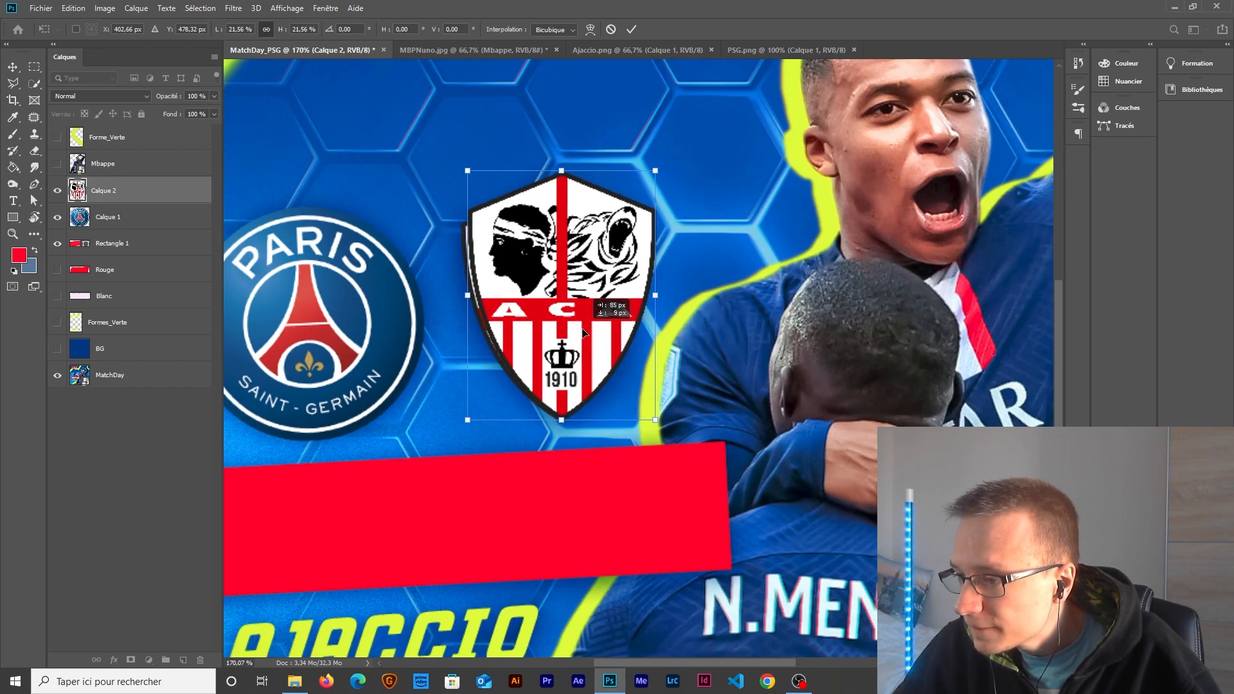
drag(674, 147, 670, 143)
drag(557, 171, 557, 181)
key(Left)
key(Left)
key(Left)
key(Left)
key(Left)
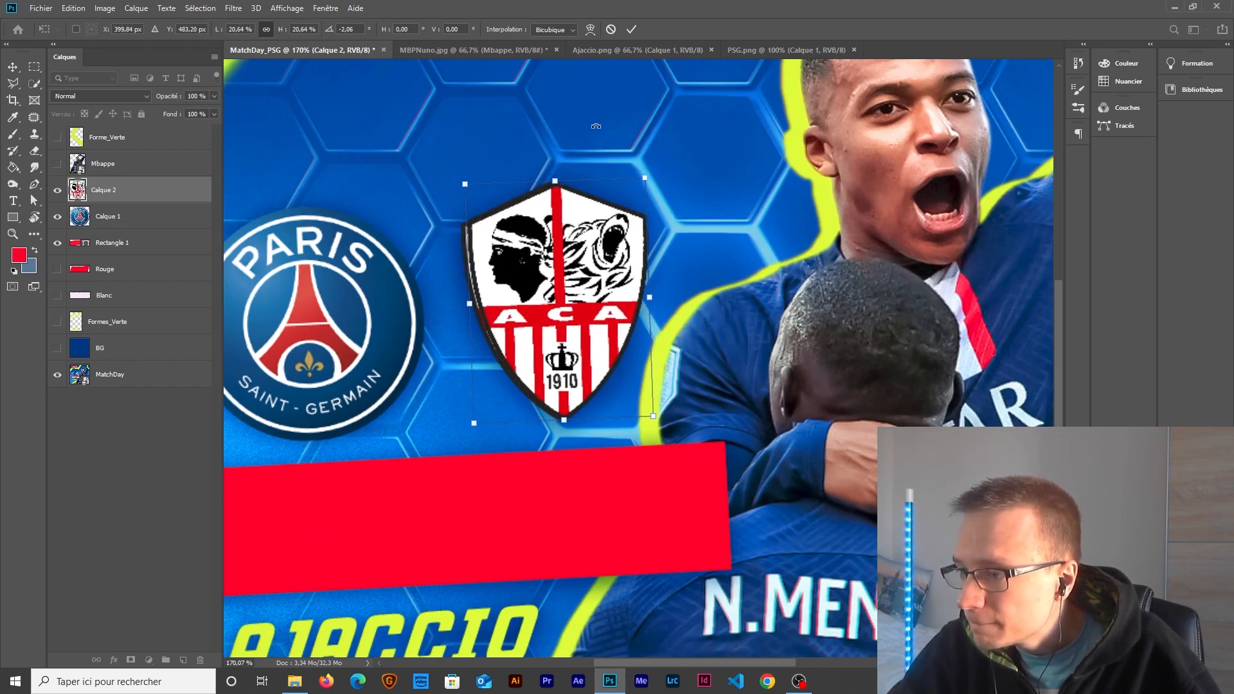
key(Return)
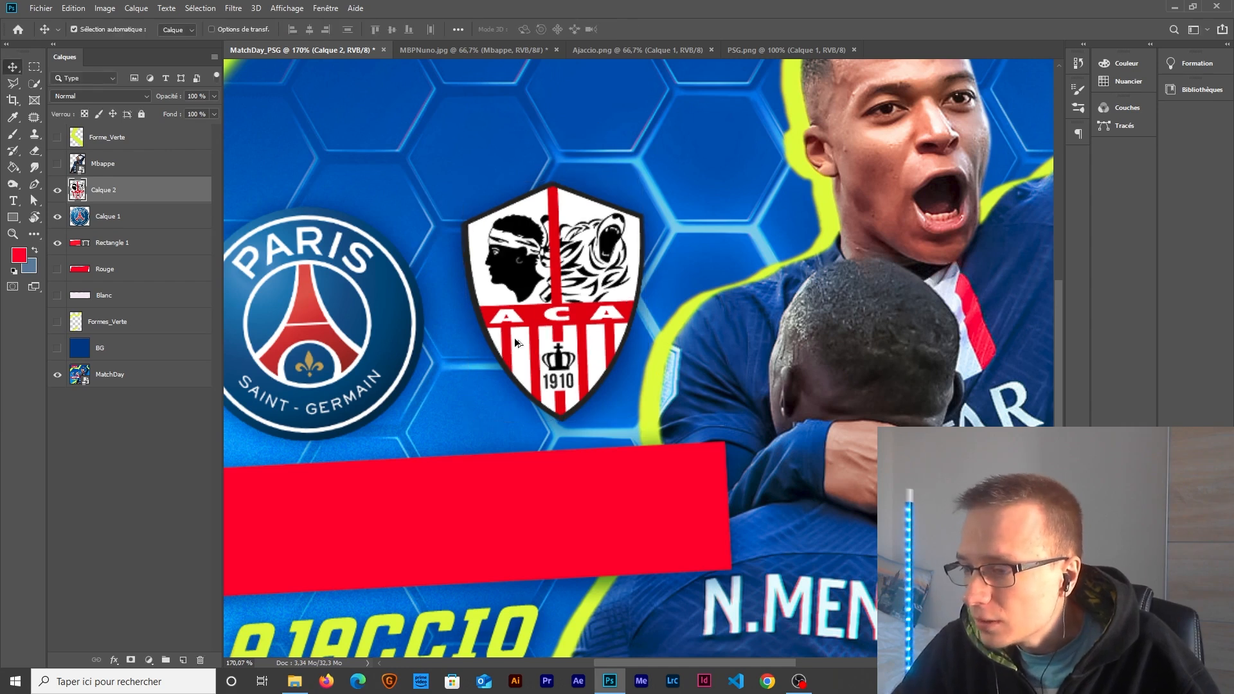
Step: Alternate between the isolated MatchDay reference and the rebuilt layers to compare the crests and red banner
key(ctrl+0)
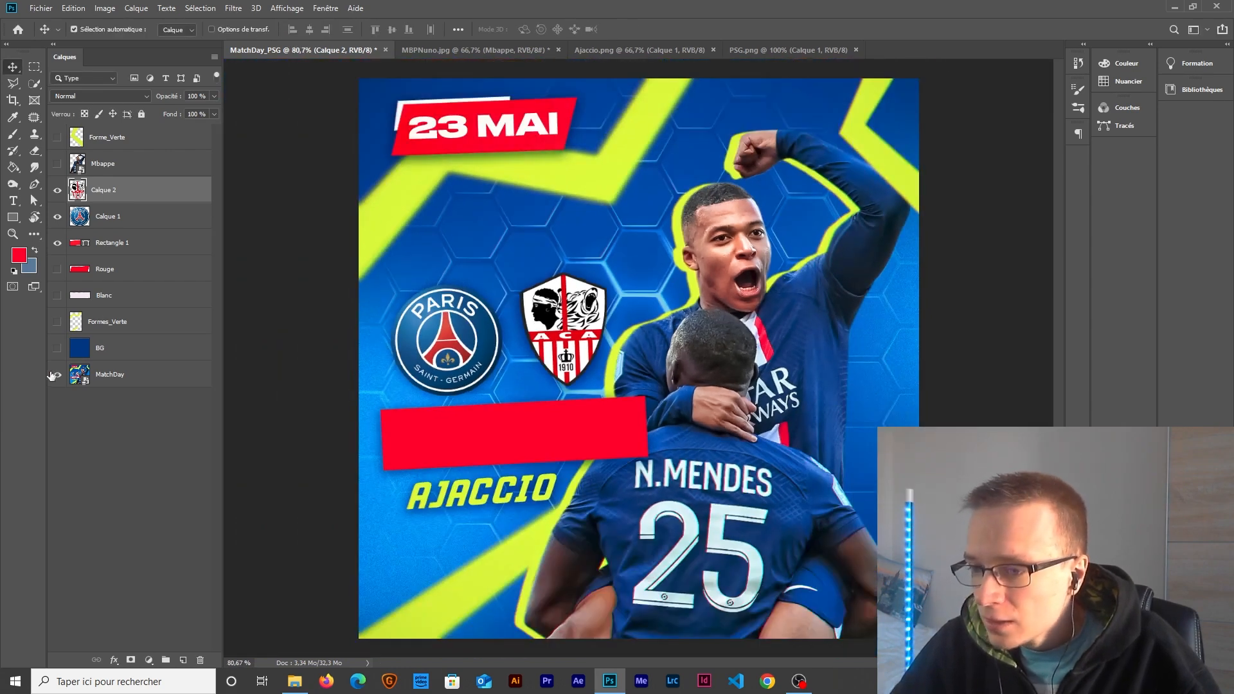
alt+click(57, 375)
alt+click(57, 375)
alt+click(57, 375)
alt+click(57, 375)
alt+click(58, 374)
alt+click(57, 375)
alt+click(58, 375)
alt+click(58, 375)
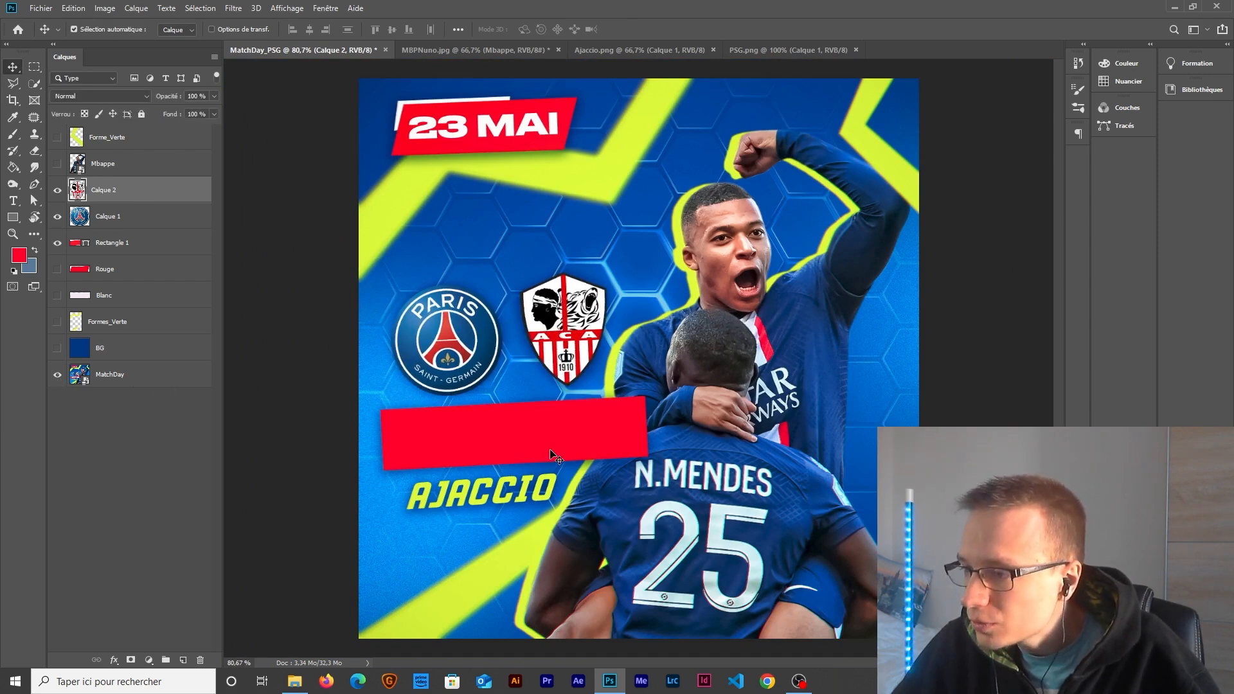
Step: Add the text "Paris SG" above the PSG crest and set its font to Fastup
scroll(544, 453, down, 2)
scroll(544, 454, up, 1)
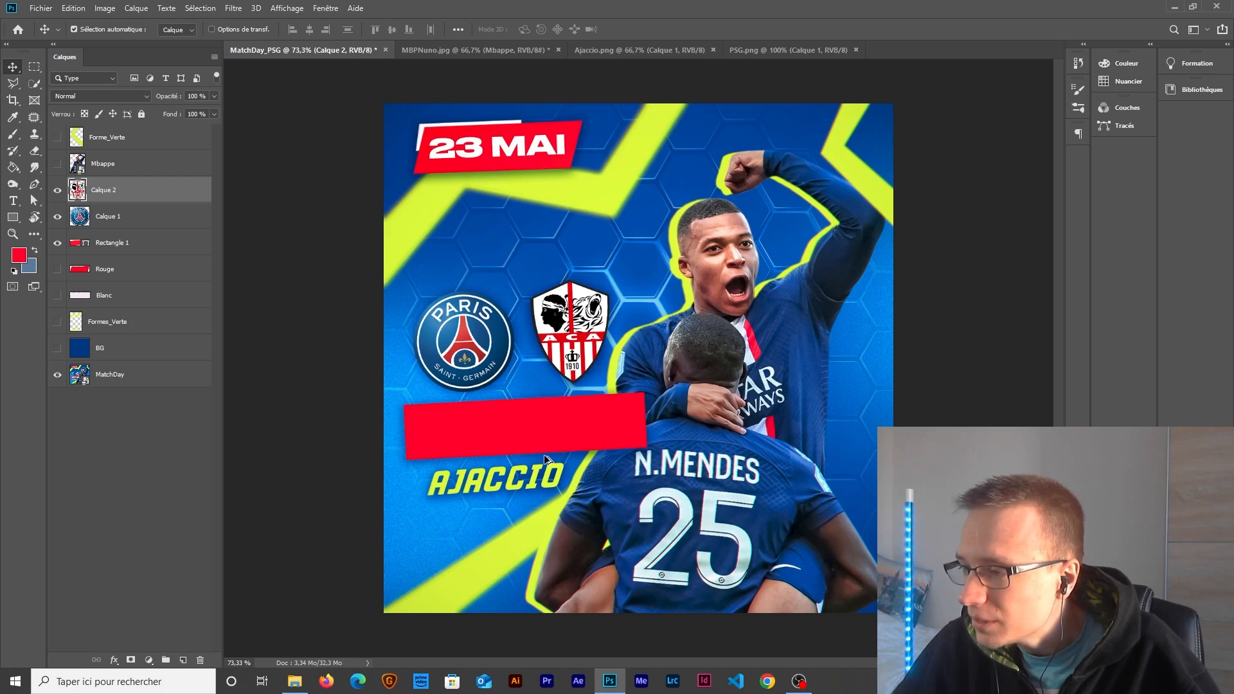
click(13, 200)
click(468, 251)
key(BackSpace)
text(Pa)
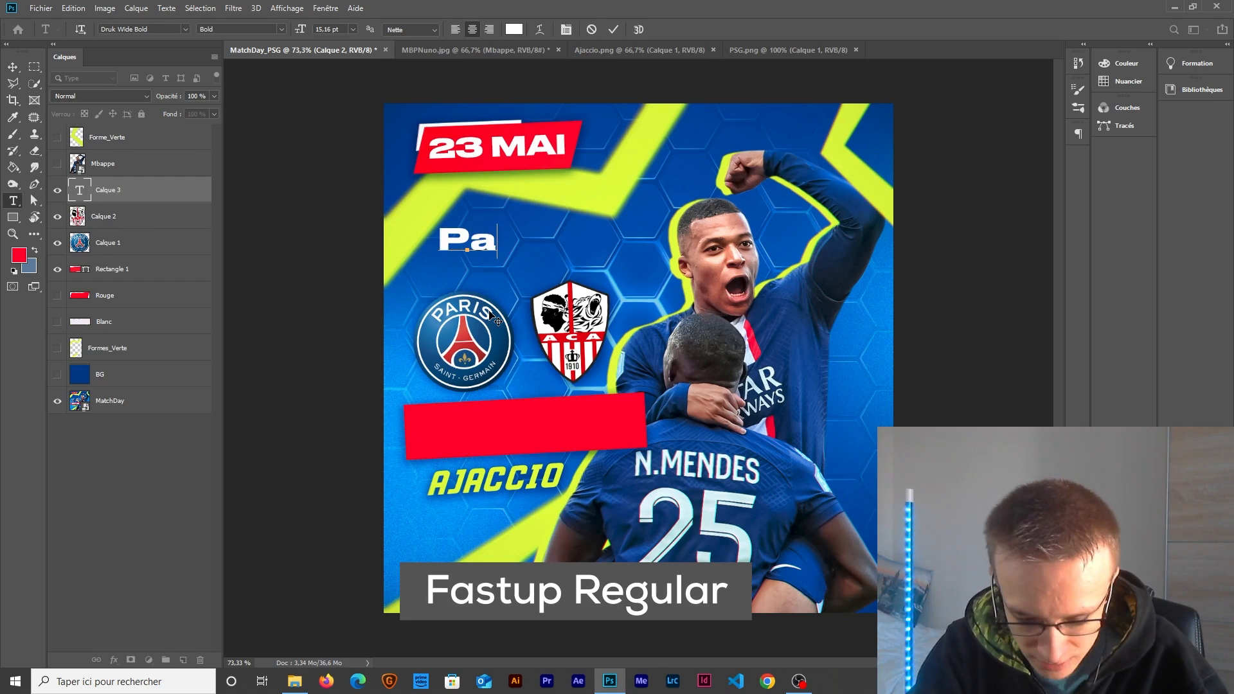
text(ris SG)
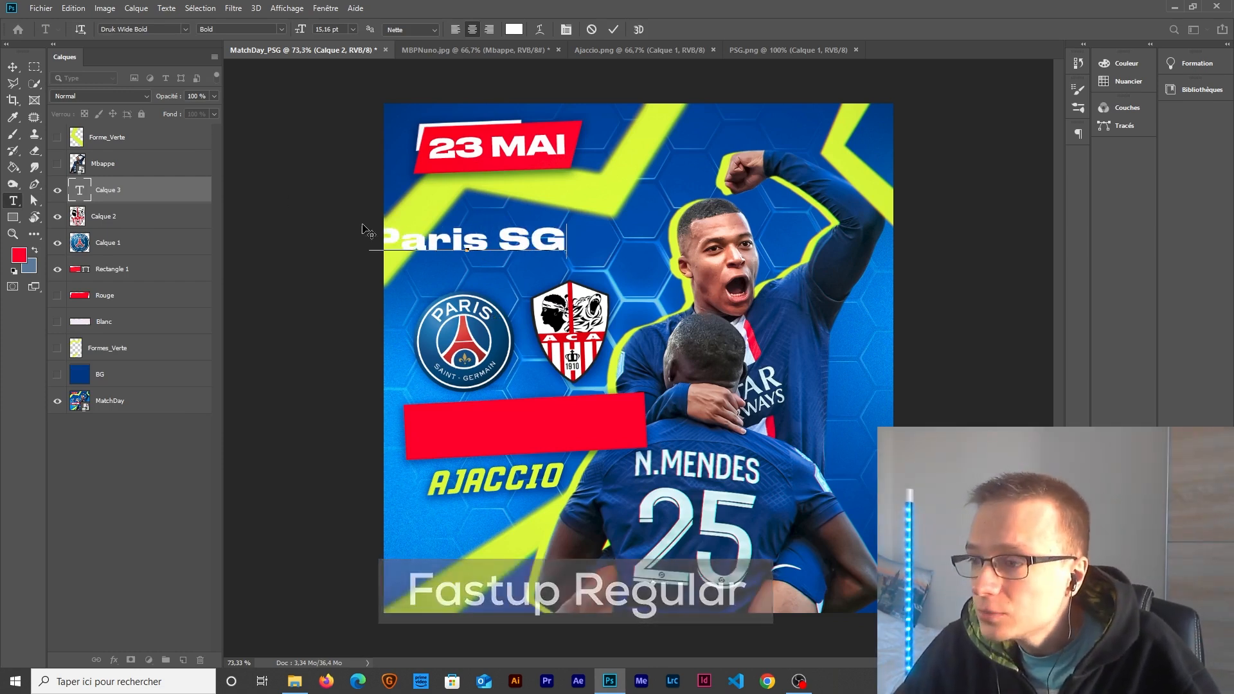
key(ctrl+a)
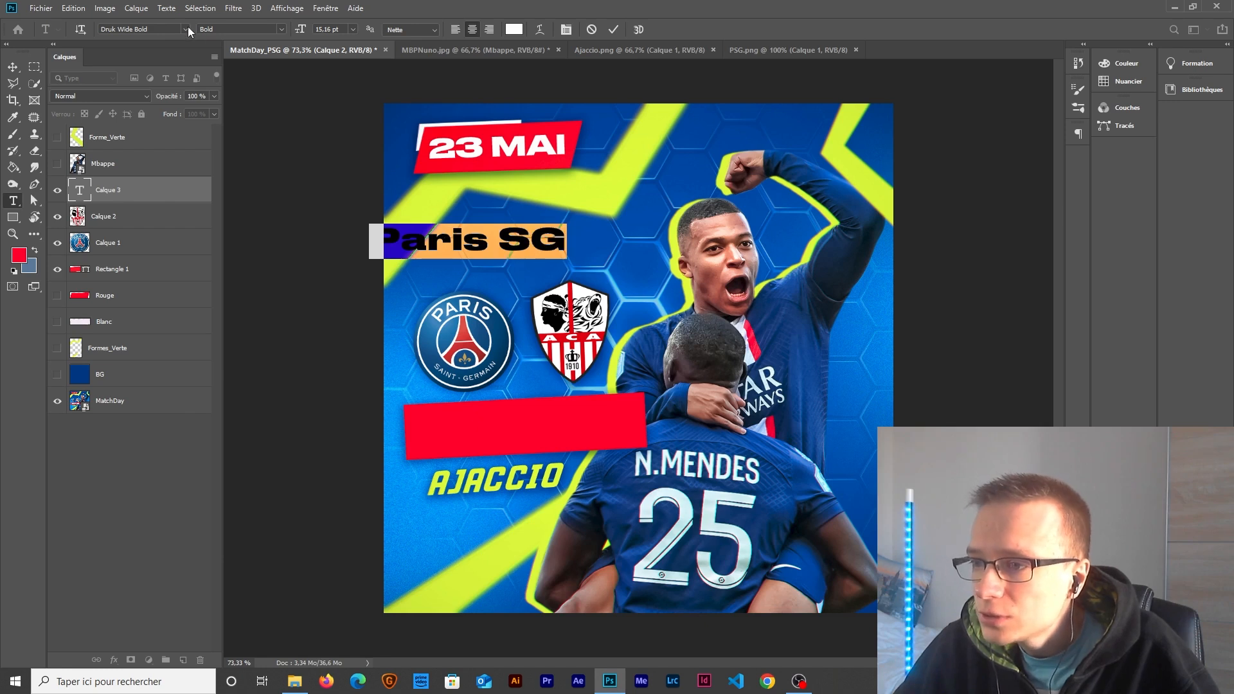
click(188, 27)
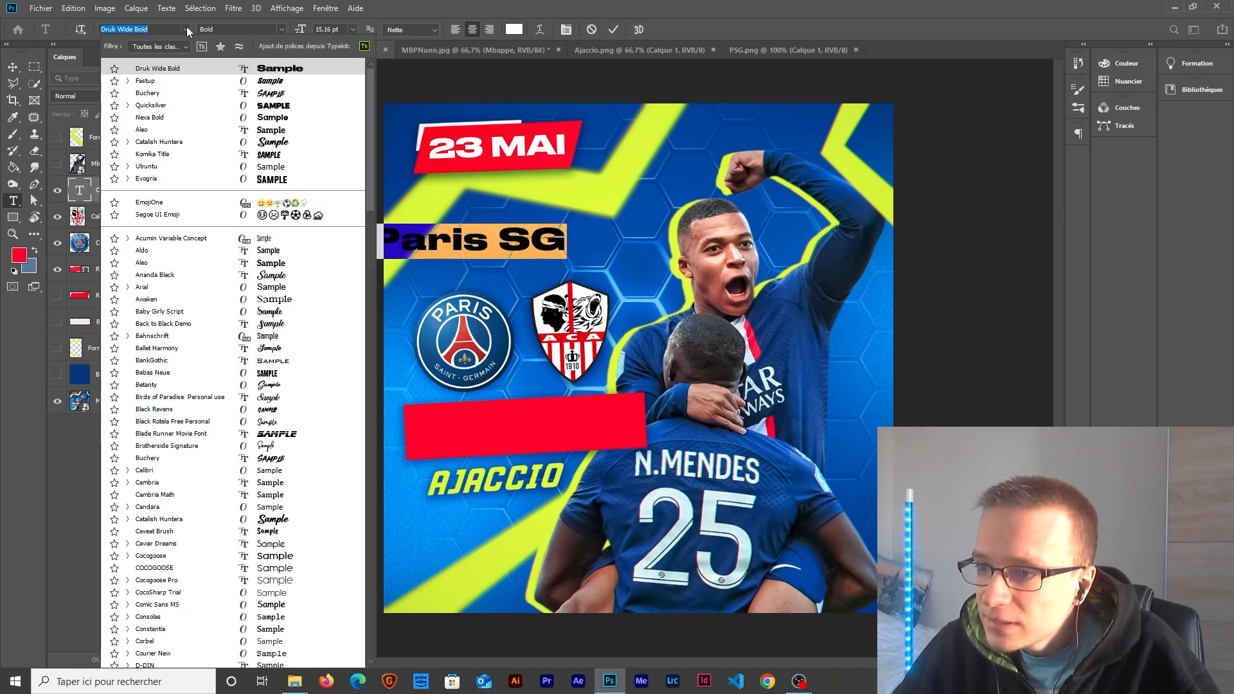
click(155, 82)
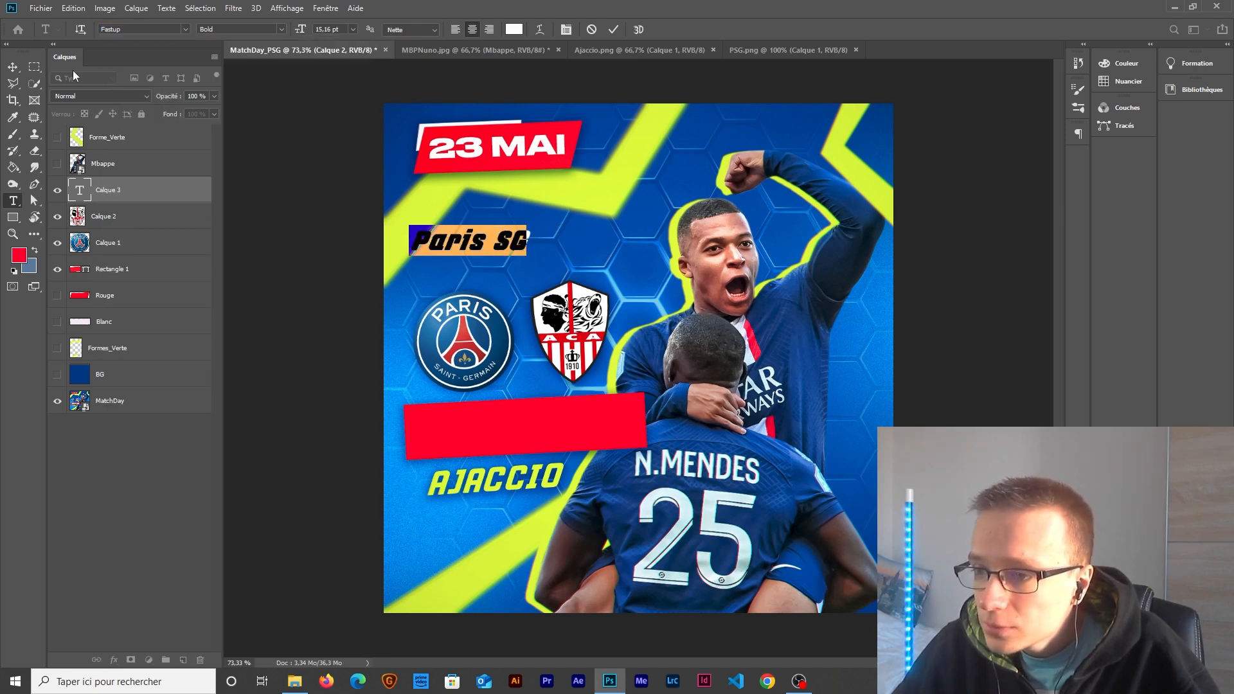
Step: Place the Paris SG text on the lower red banner, scaling it to about 172% and tilting it about -3.1°
click(13, 67)
drag(450, 246, 505, 434)
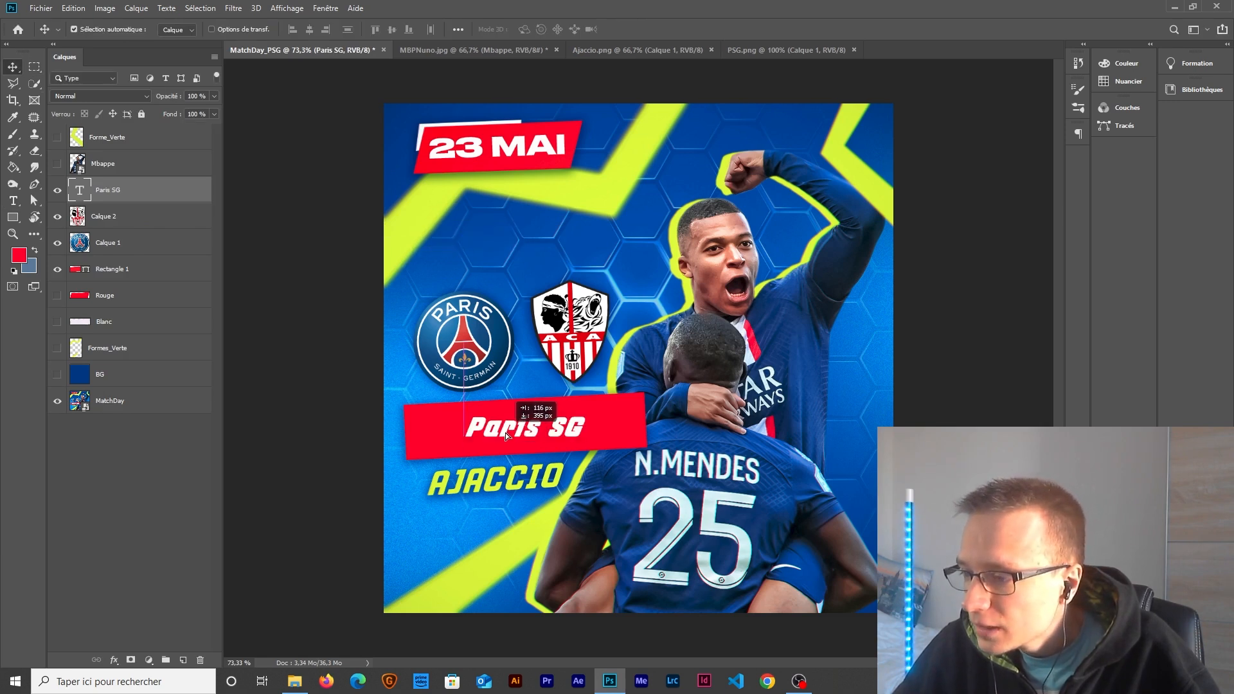
key(ctrl+t)
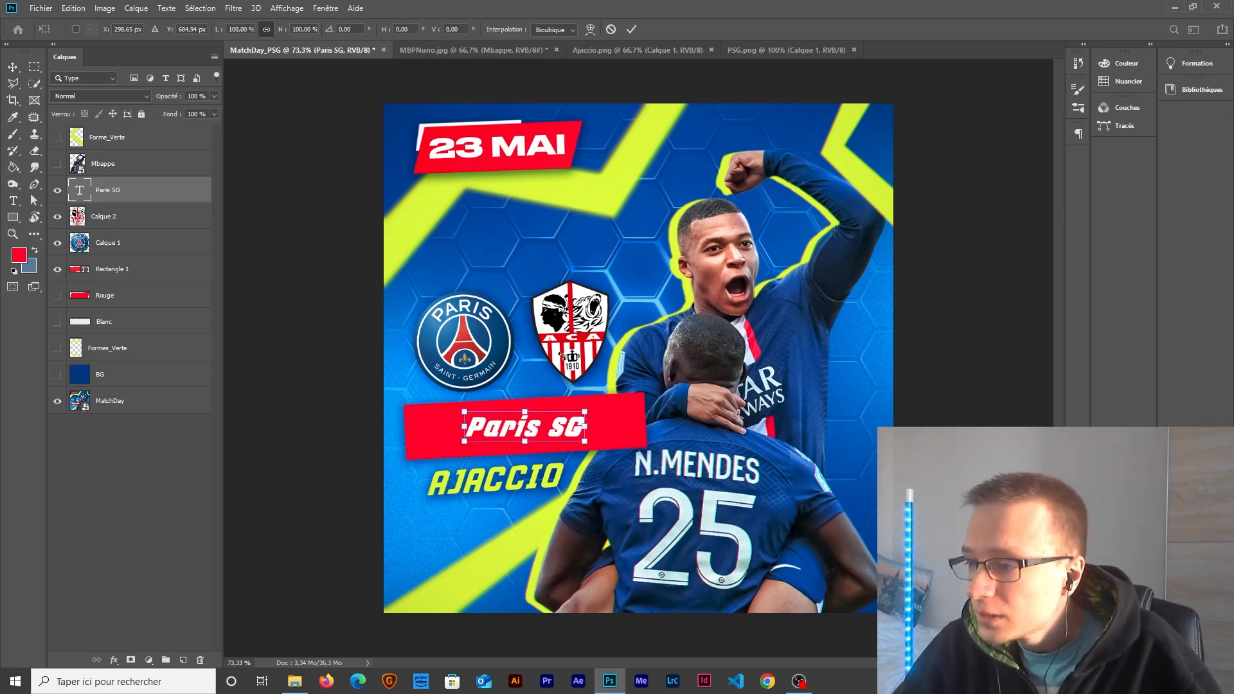
drag(590, 414, 630, 374)
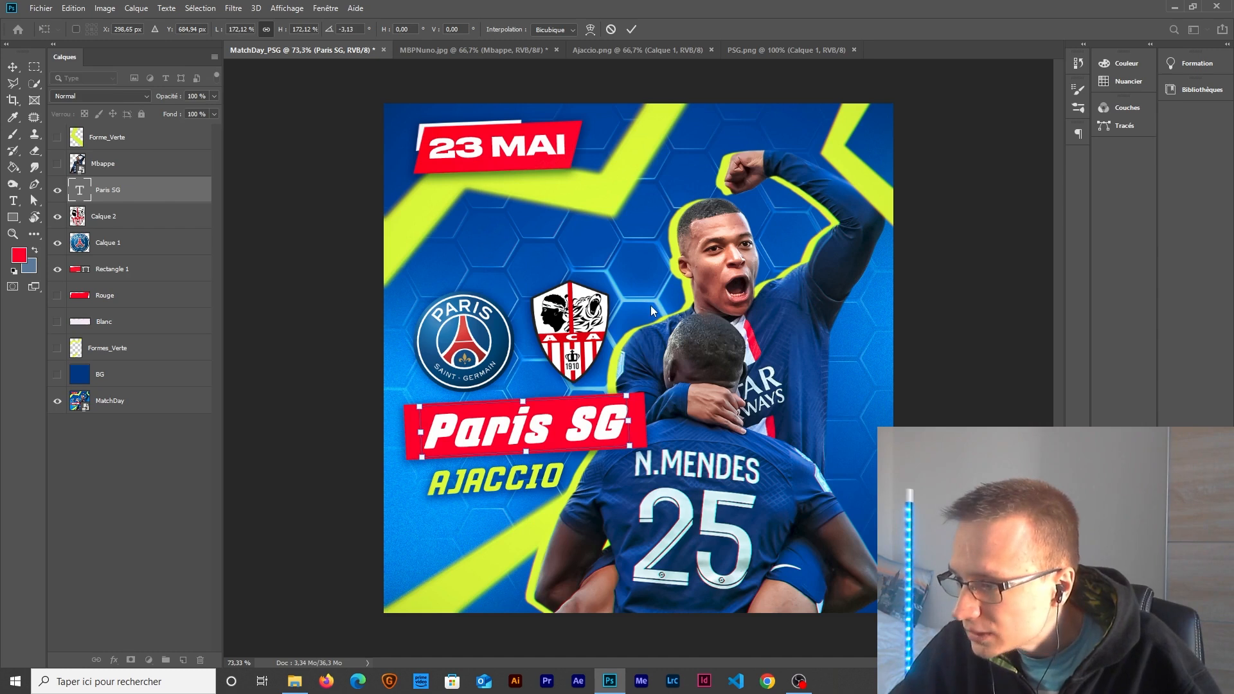
key(Return)
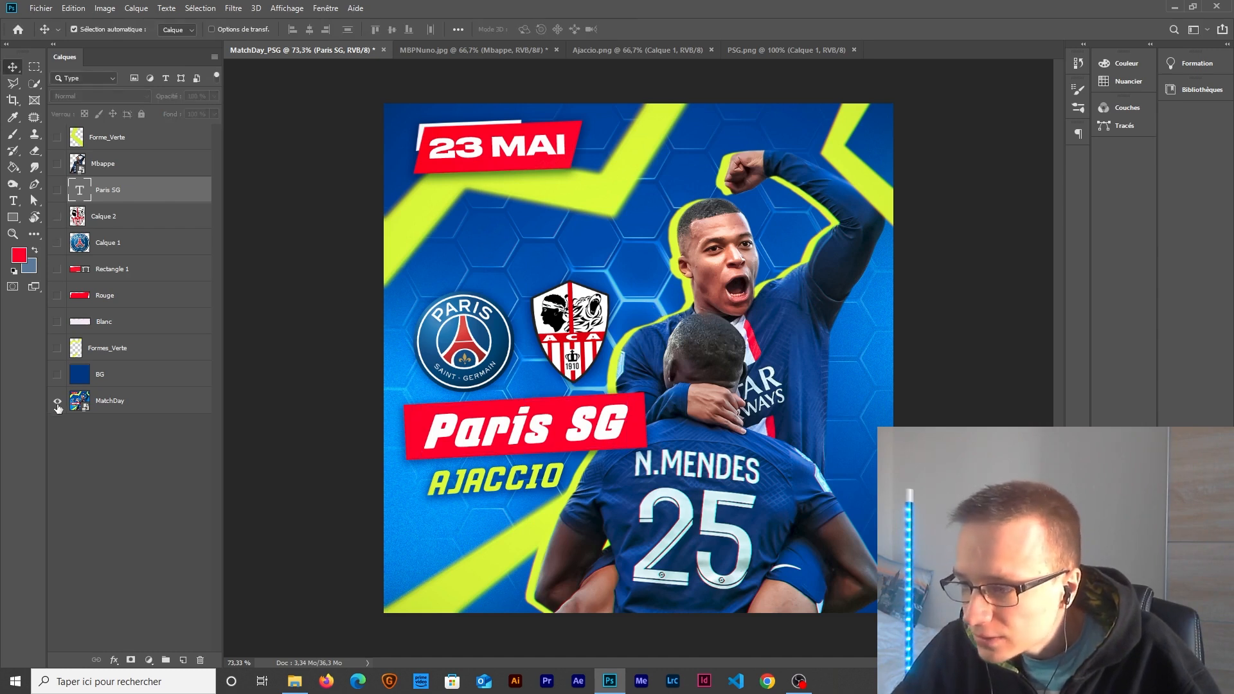
Step: Change the Paris SG text to the Regular style of Fastup
double_click(505, 438)
click(270, 31)
click(225, 40)
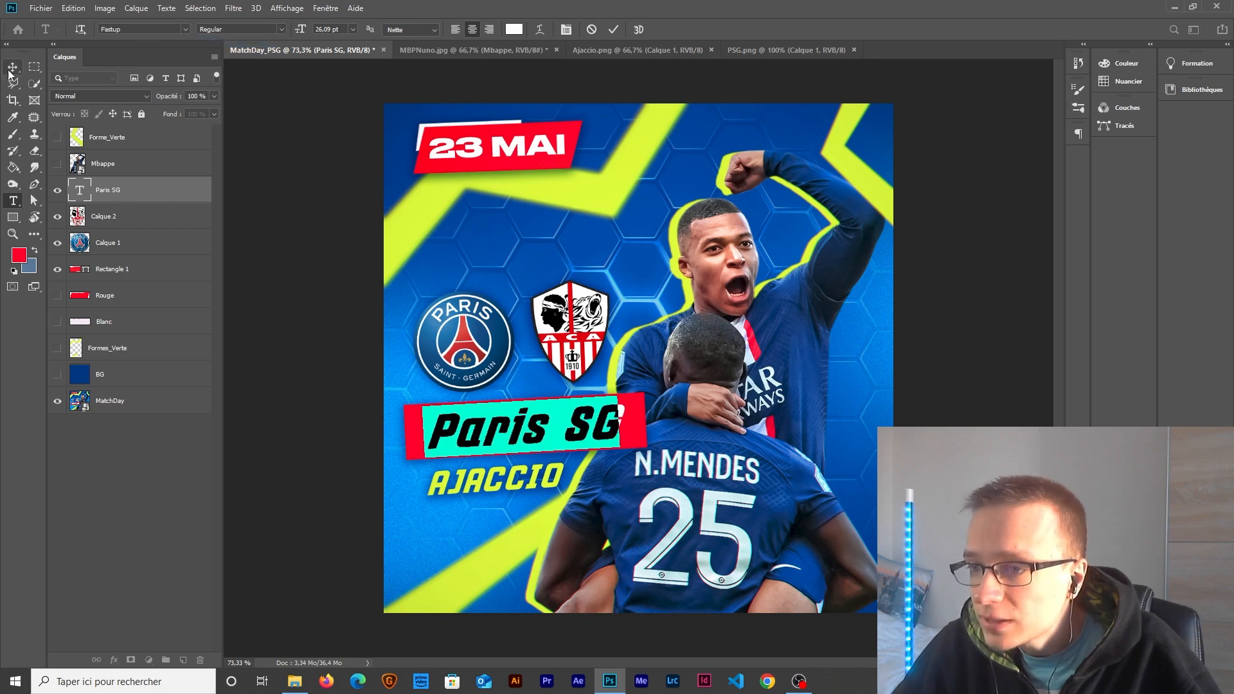
click(10, 70)
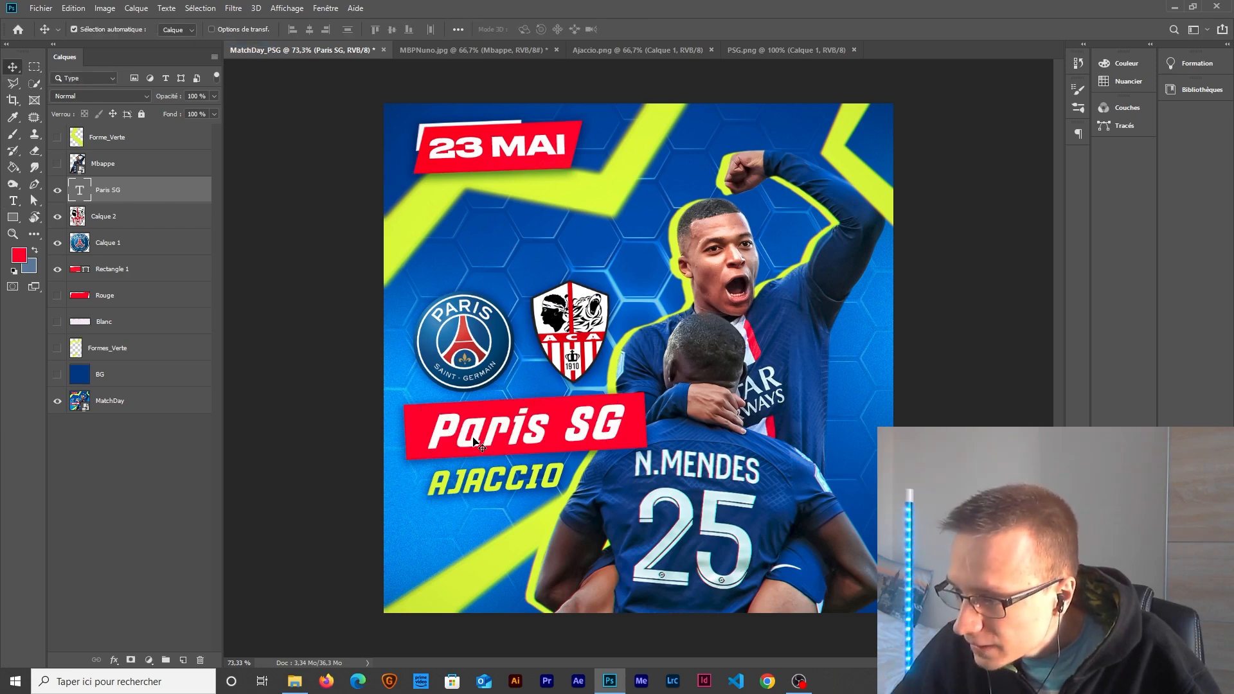
Step: Enlarge the Paris SG text around its centre to about 106.5% so it matches the poster's lettering
key(ctrl+t)
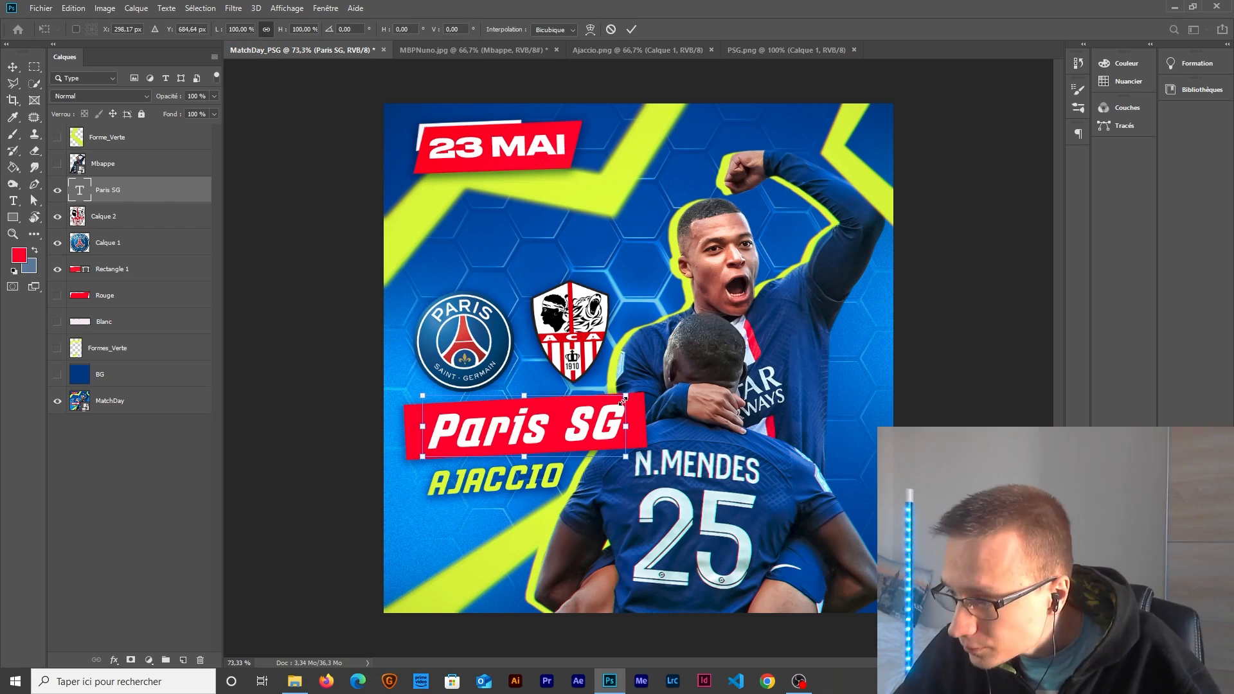
drag(623, 396, 630, 395)
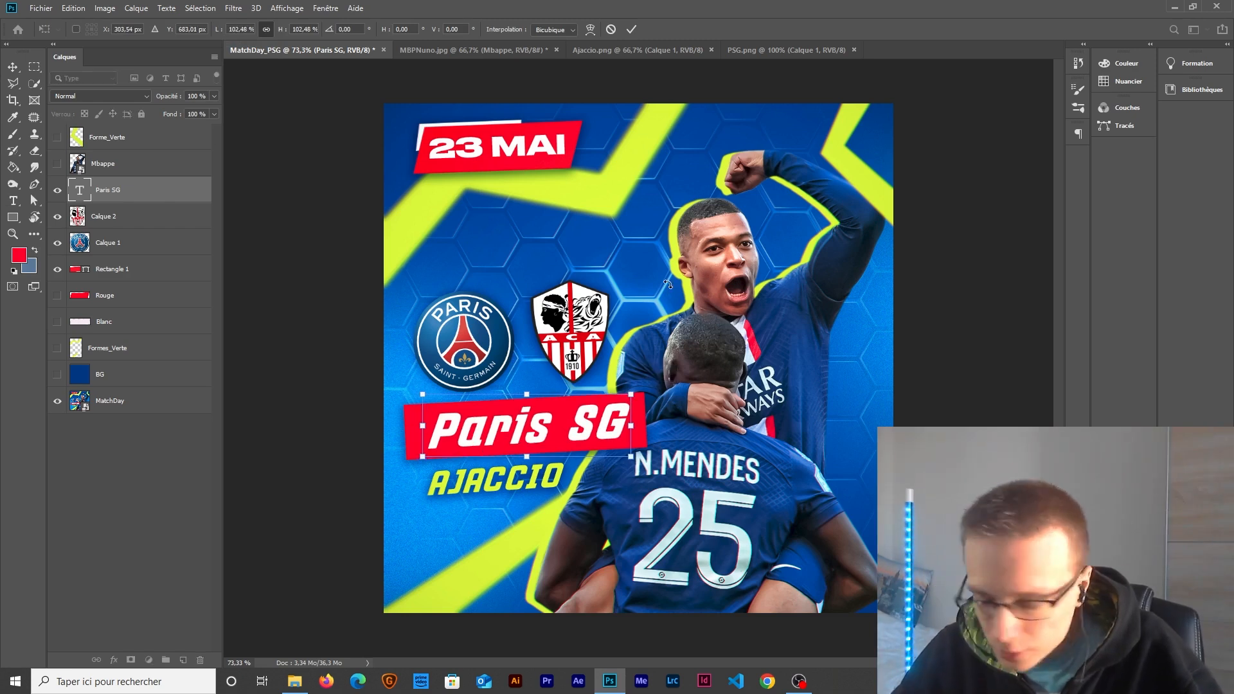
key(ctrl+z)
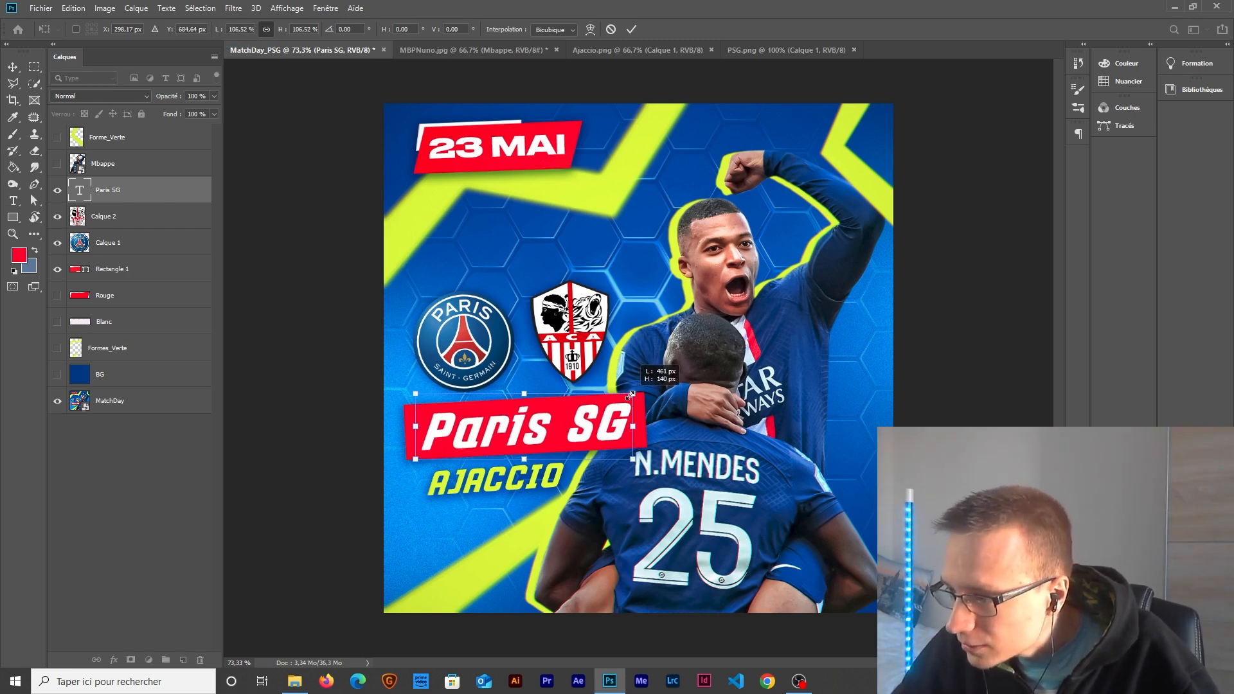
key(Escape)
Step: Add a separate text layer reading "Ajaccio" in Fastup just above the PSG crest
scroll(569, 435, up, 3)
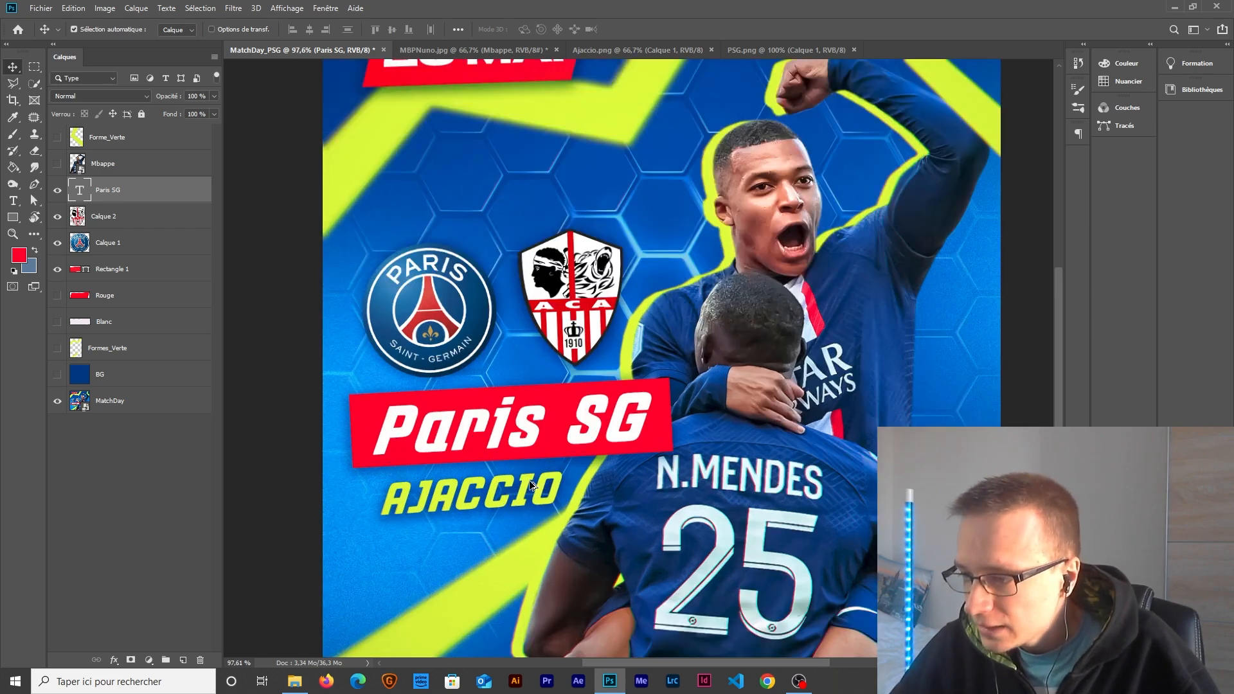
click(13, 201)
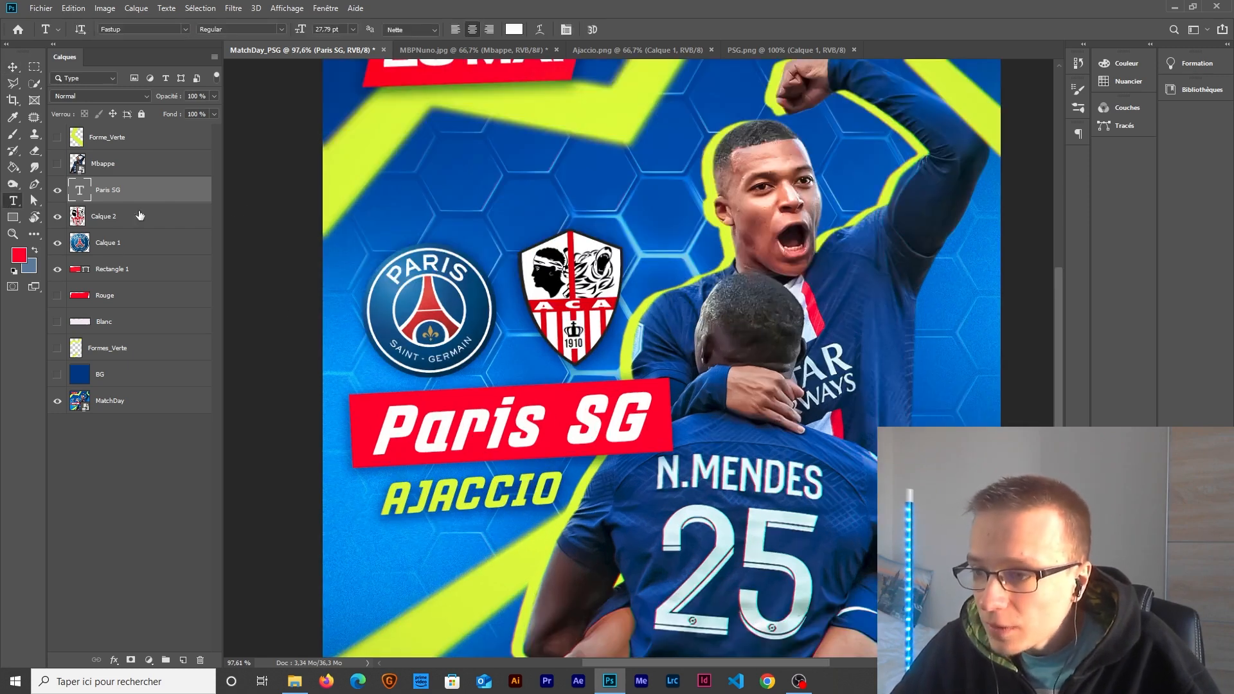
click(404, 202)
text(Ajaccio)
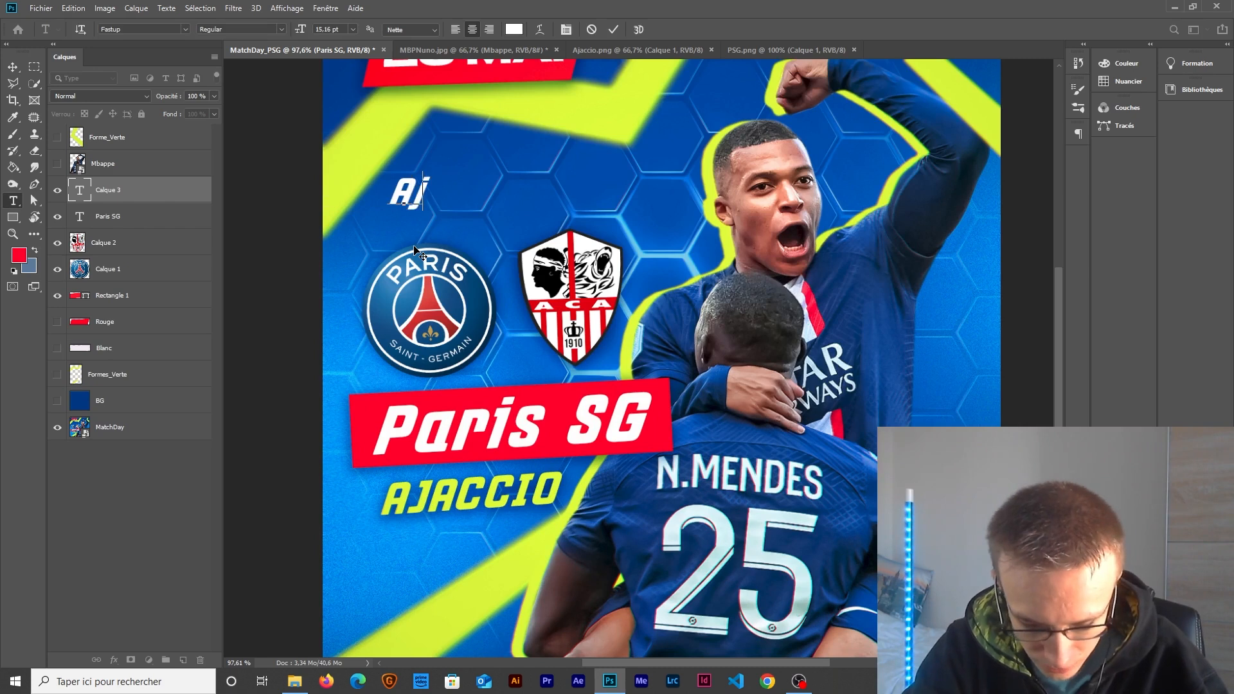
click(16, 65)
drag(414, 203, 436, 216)
Step: Retype the Ajaccio text in capitals as "AJACCIO"
double_click(437, 212)
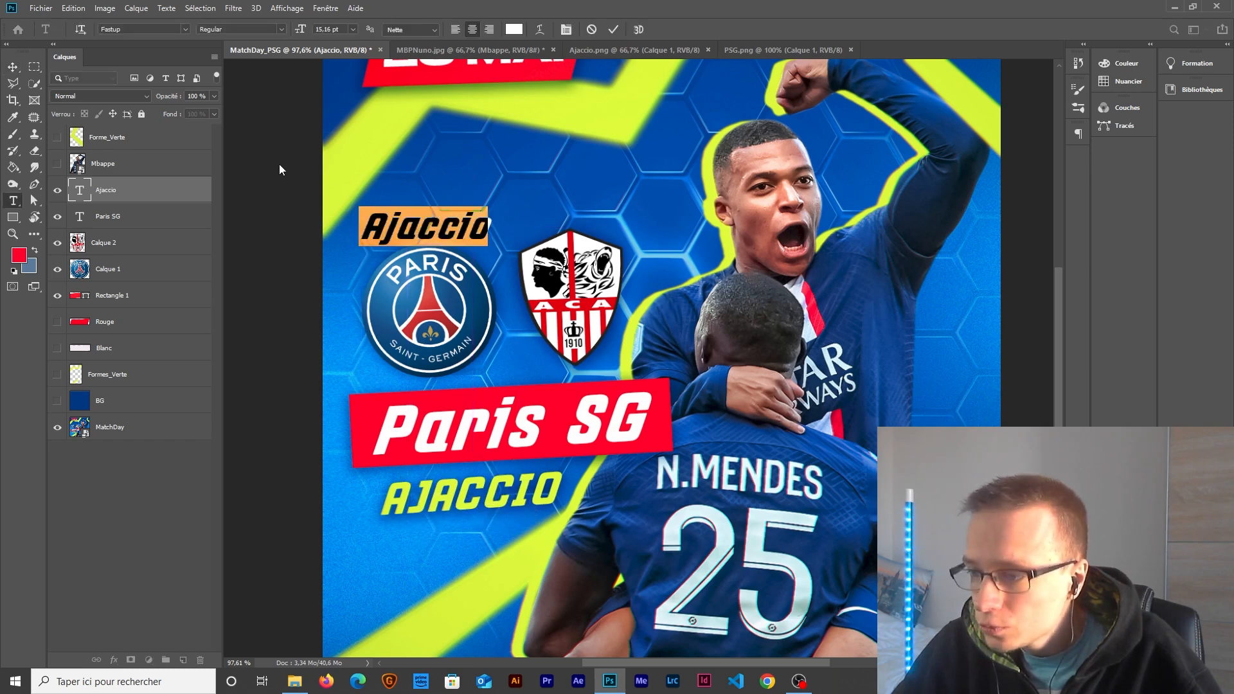
key(BackSpace)
text(AJA)
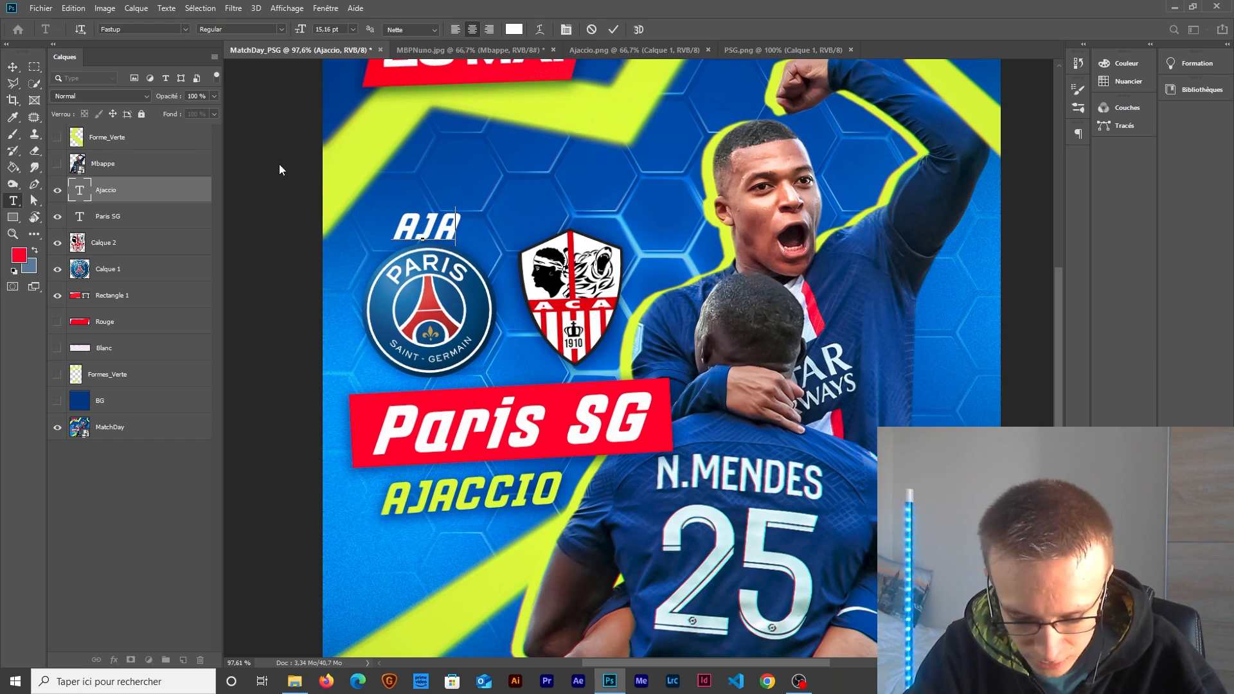
text(CCIO)
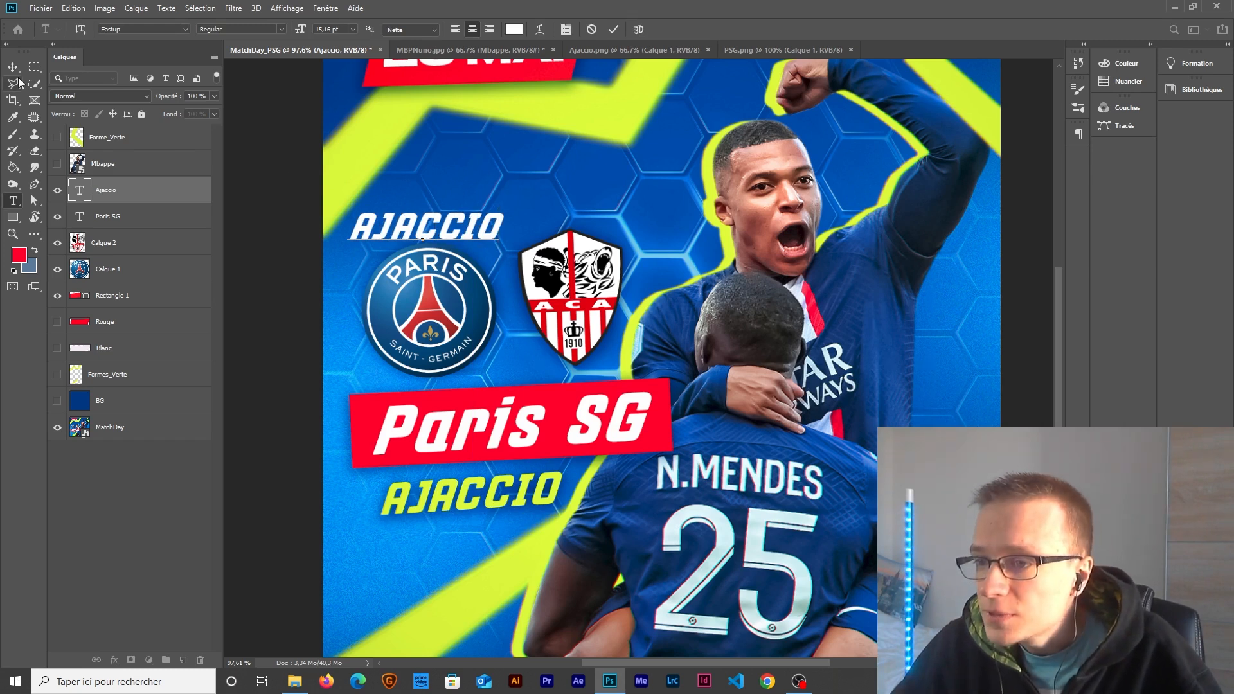
Step: Align the AJACCIO text with the poster's own team name, scaling it to about 114.9% and tilting it about -3.4°
click(13, 66)
drag(417, 234, 462, 510)
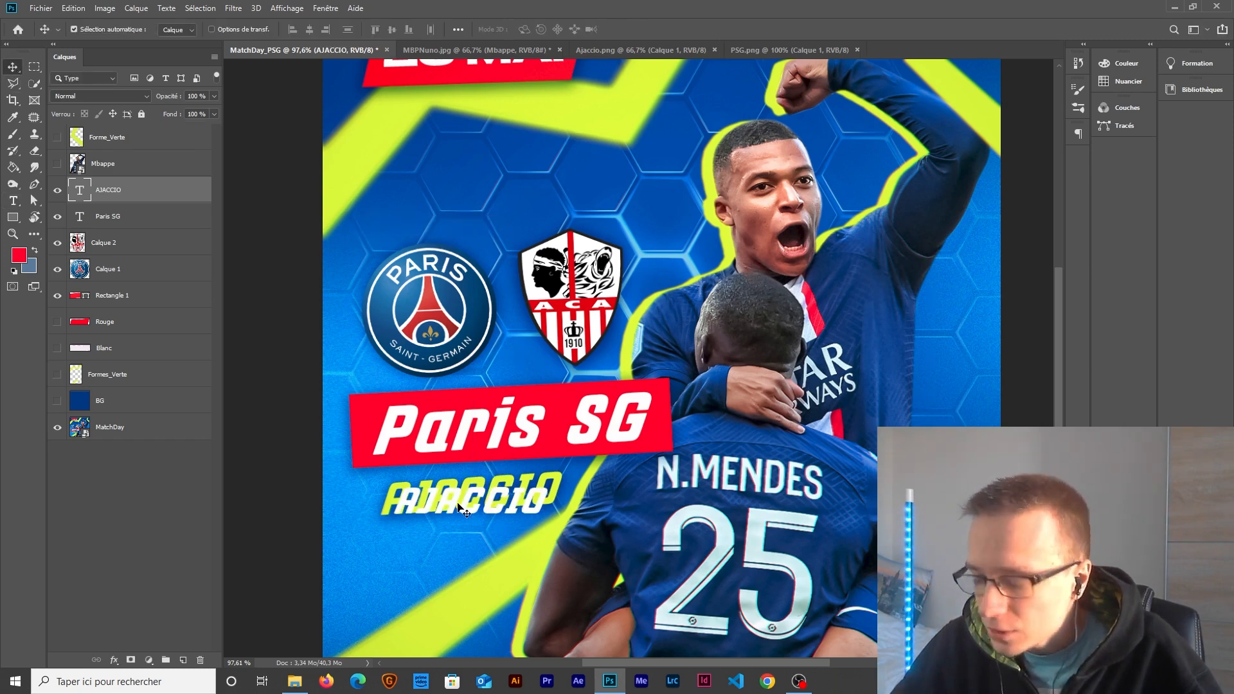
key(ctrl+t)
drag(546, 486, 578, 465)
drag(536, 507, 539, 498)
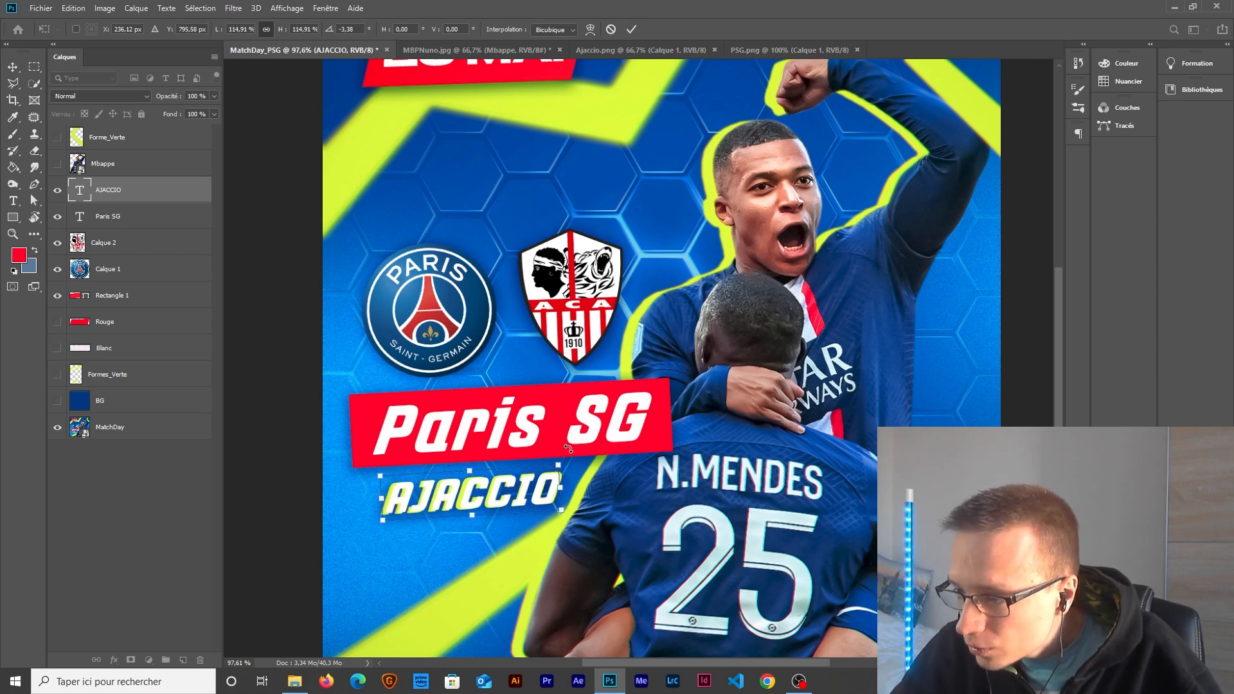
drag(568, 448, 577, 445)
key(Return)
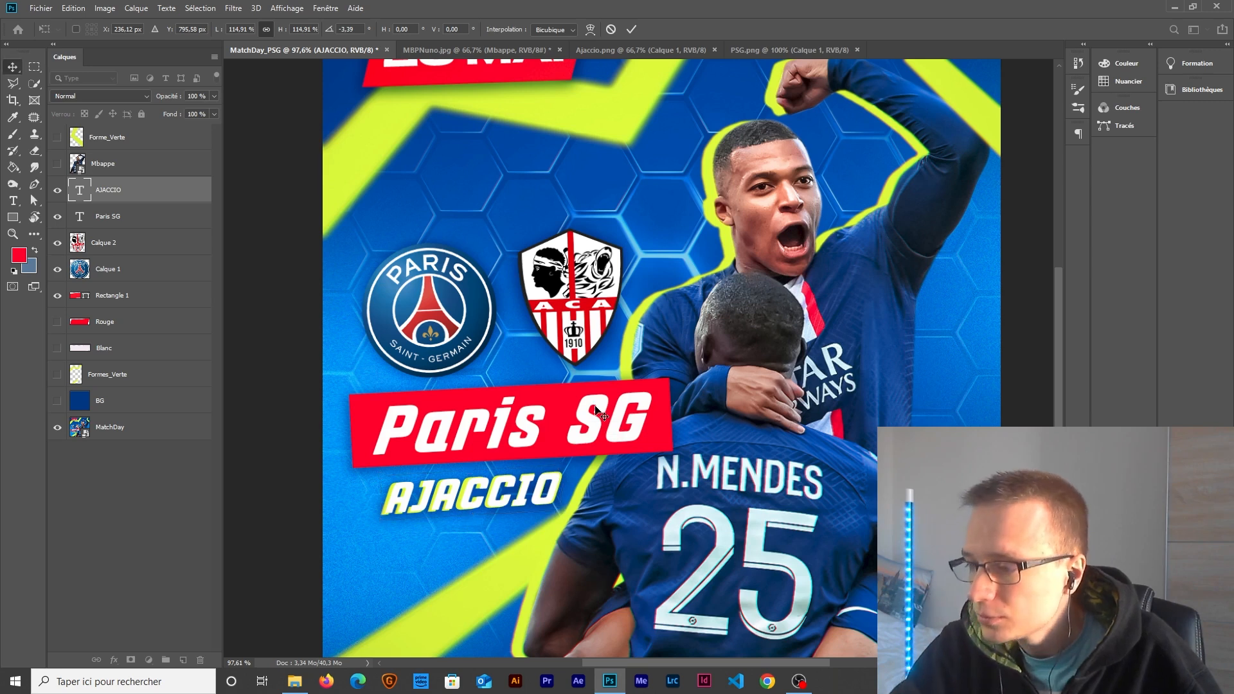
Step: Show all rebuilt layers and move the Rectangle 1 banner and the Paris SG text above the Mbappe layer
scroll(539, 462, down, 2)
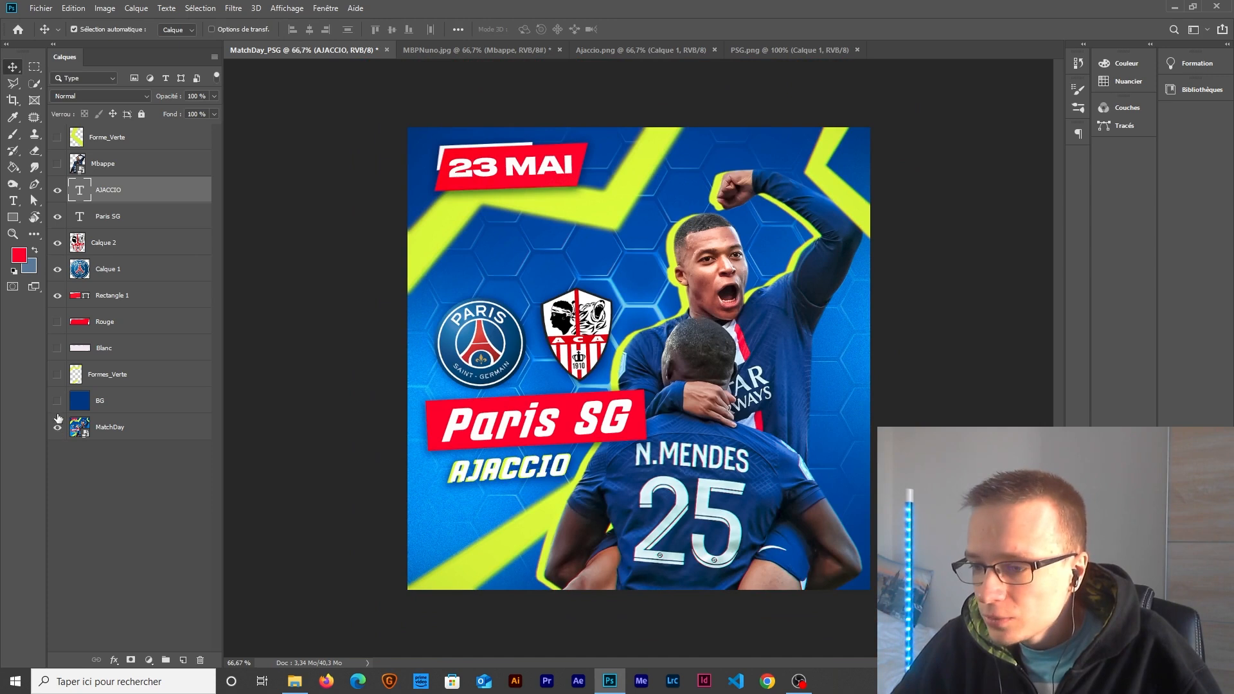
drag(56, 324, 56, 320)
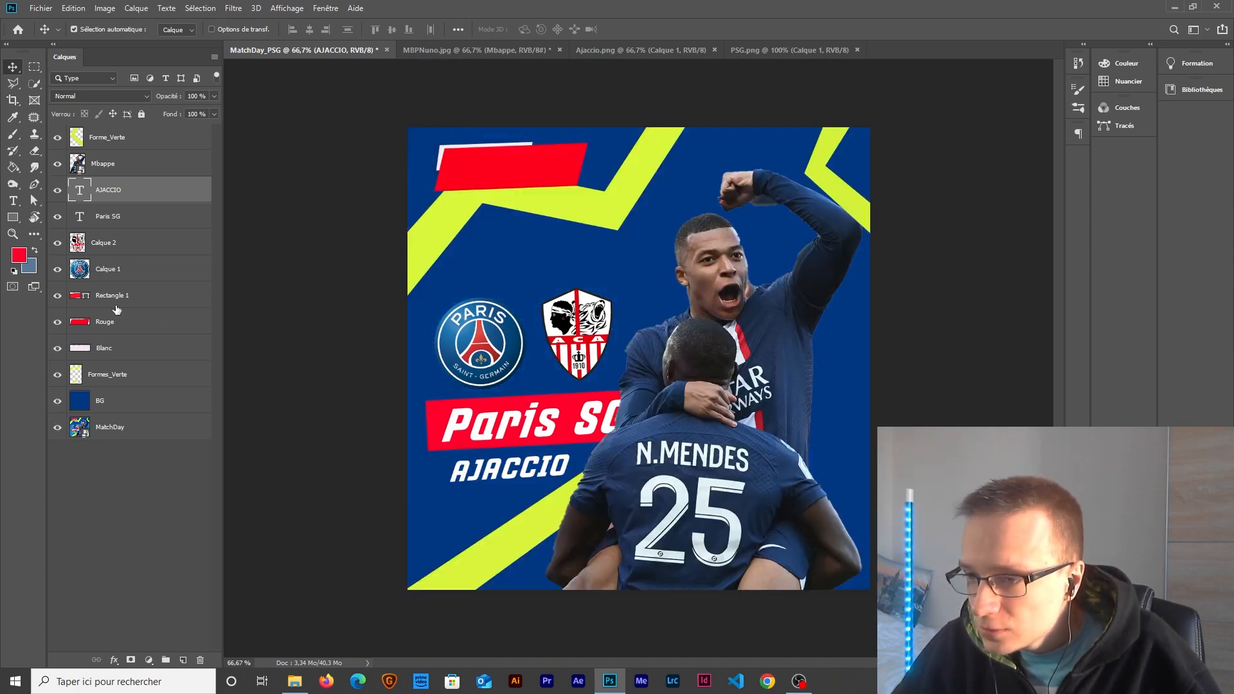
click(55, 295)
click(55, 296)
drag(116, 297, 132, 158)
drag(106, 247, 111, 153)
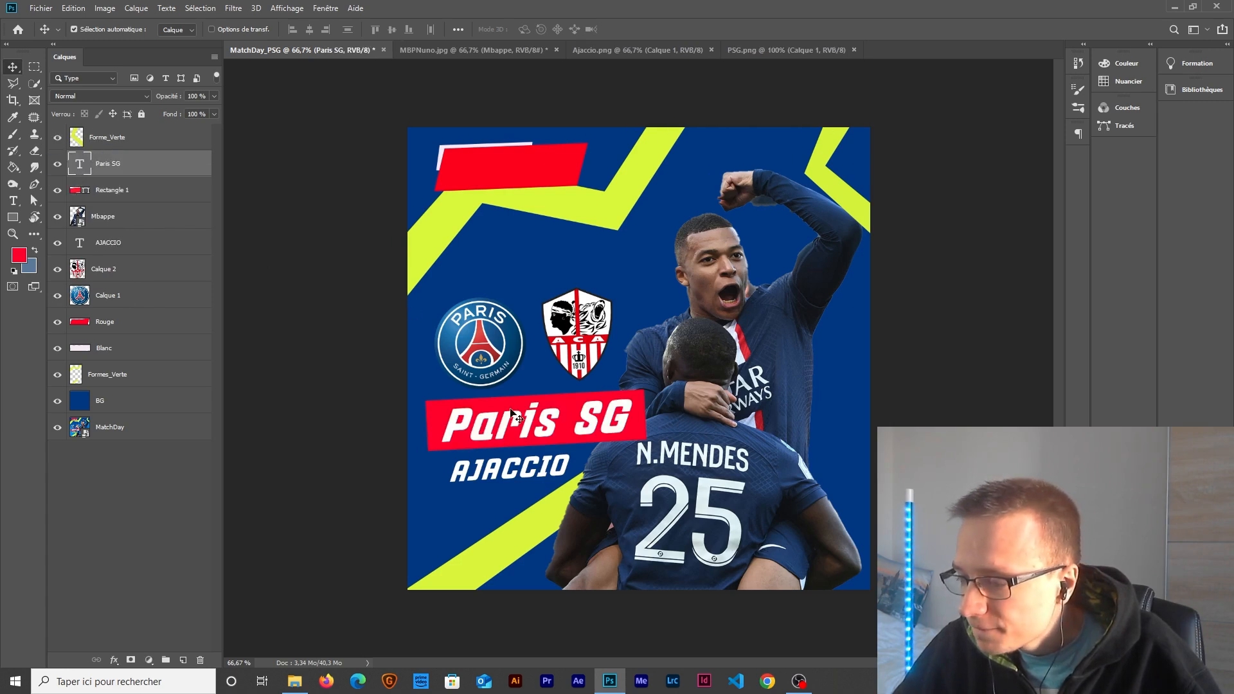
Step: Recolour the AJACCIO text lime green #d7fa00, sampled from the poster's green shape
click(480, 469)
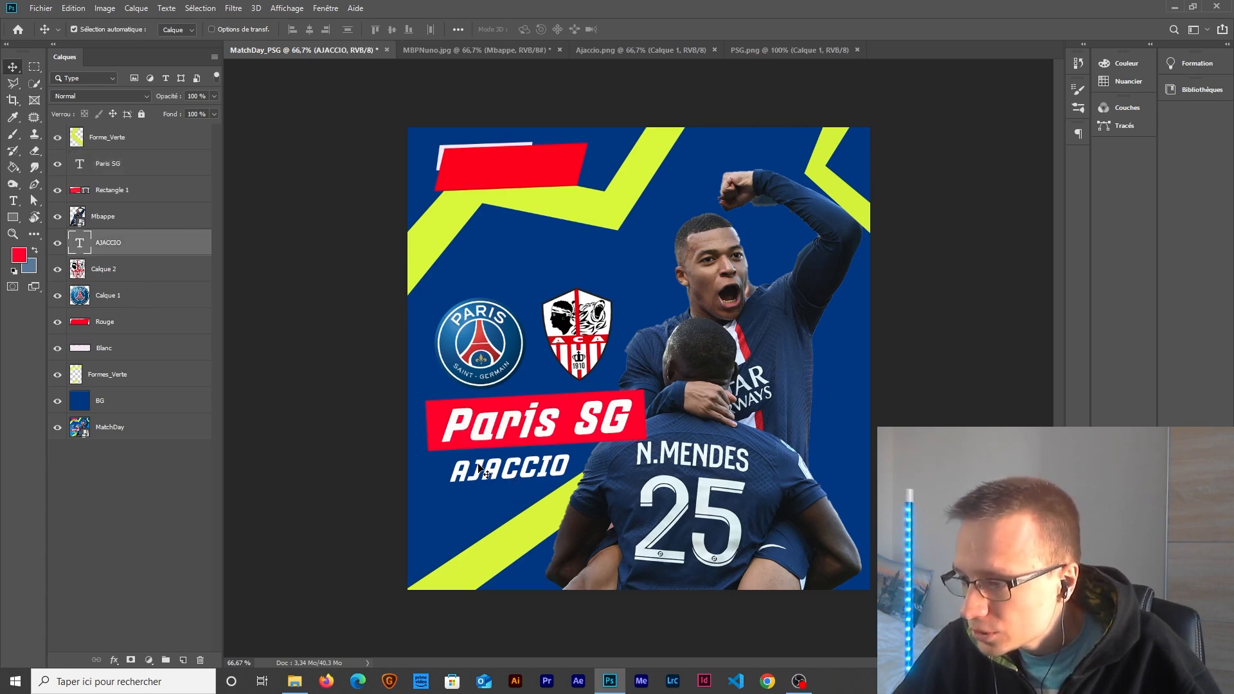
double_click(79, 244)
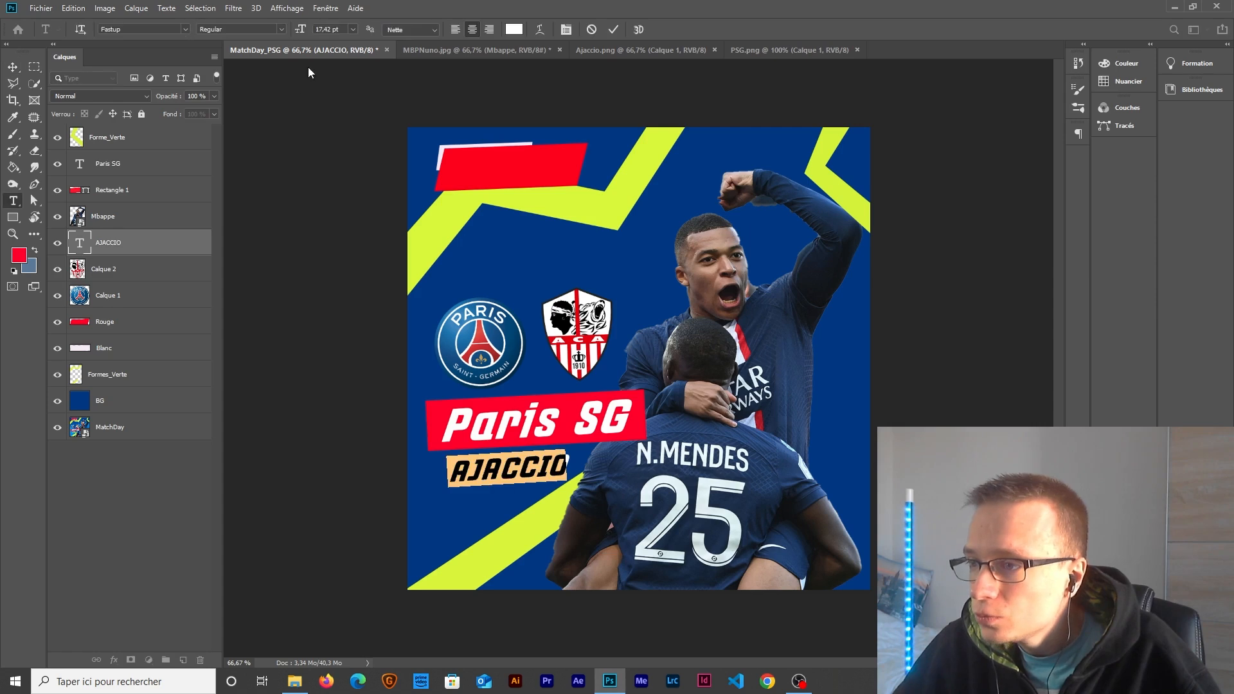
click(511, 29)
click(581, 207)
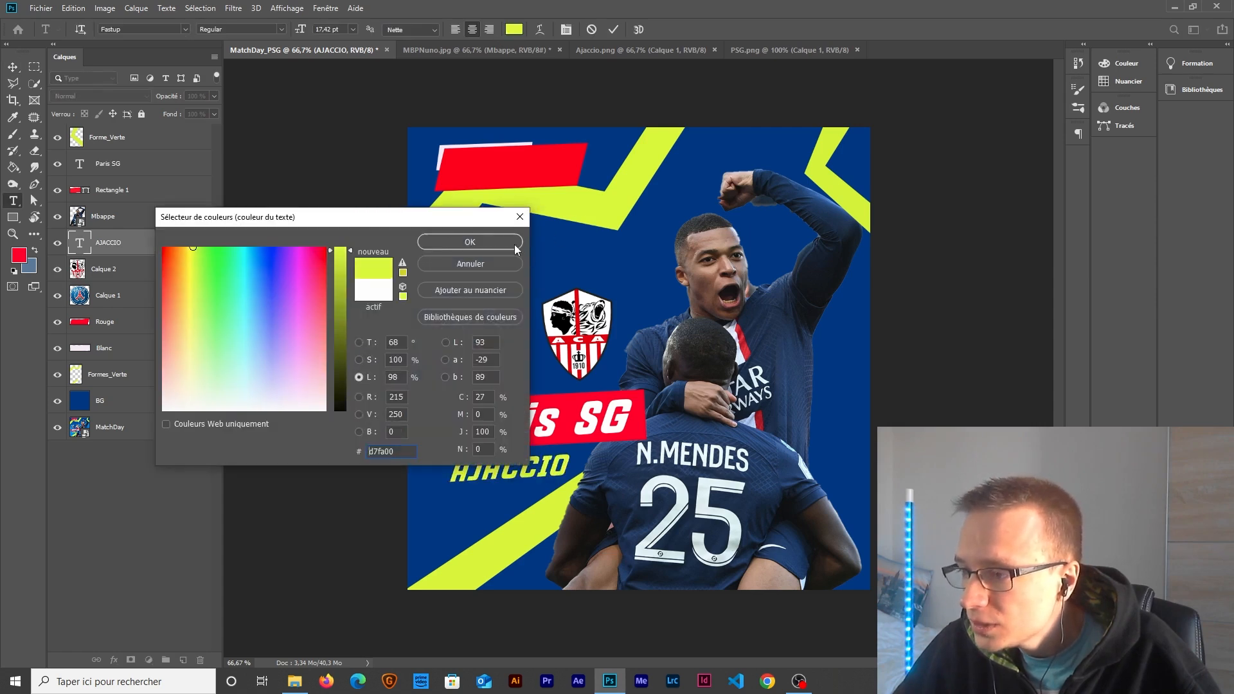
click(515, 248)
key(Escape)
key(v)
click(271, 269)
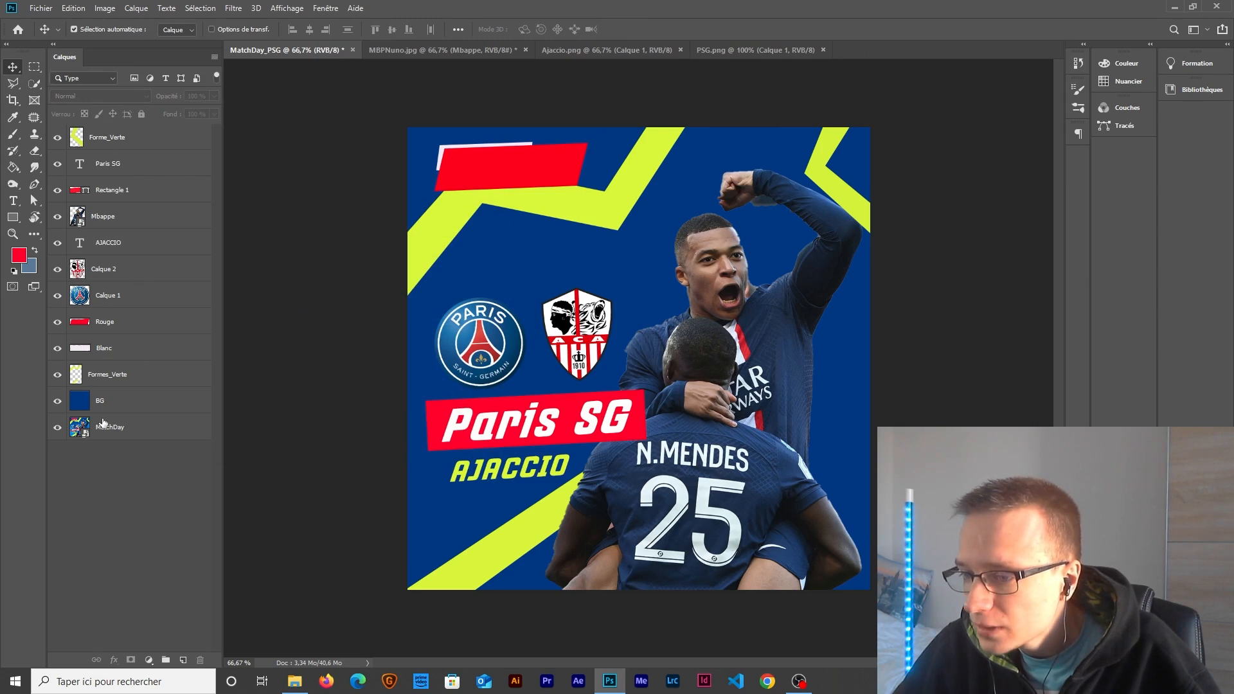
Step: Compare the rebuilt layers with the original MatchDay poster and add the text "23 MAI" beneath the empty red date banner
alt+click(57, 429)
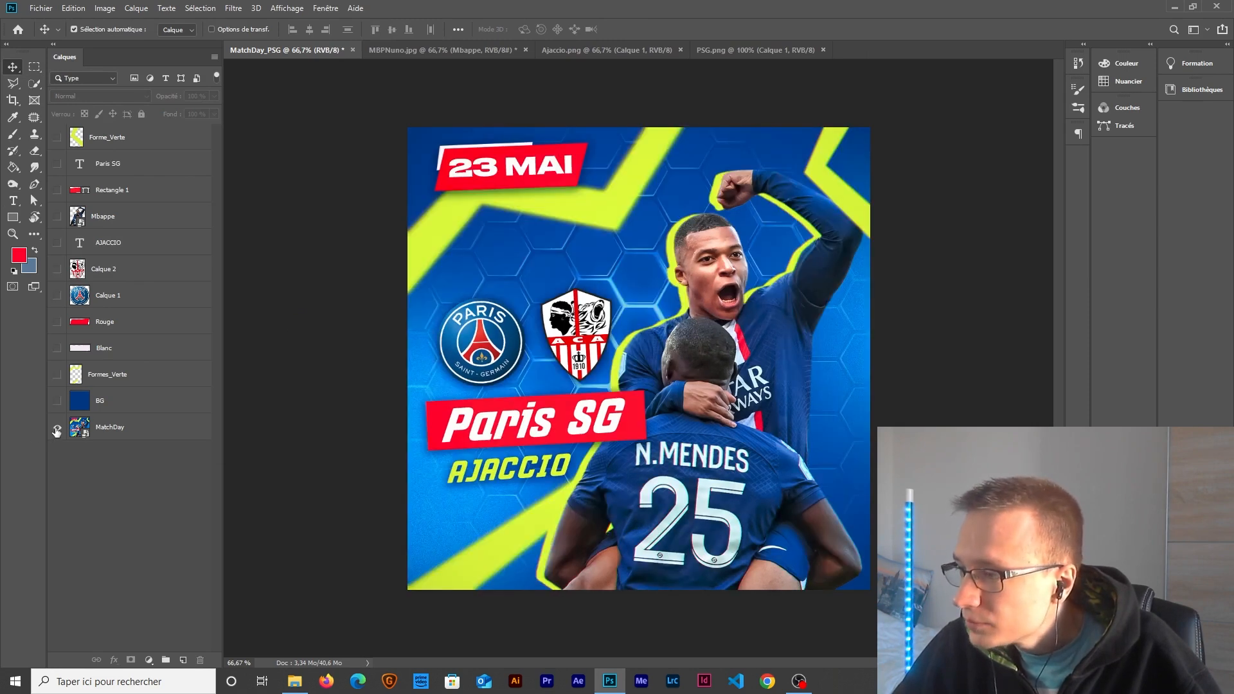
alt+click(56, 430)
alt+click(56, 430)
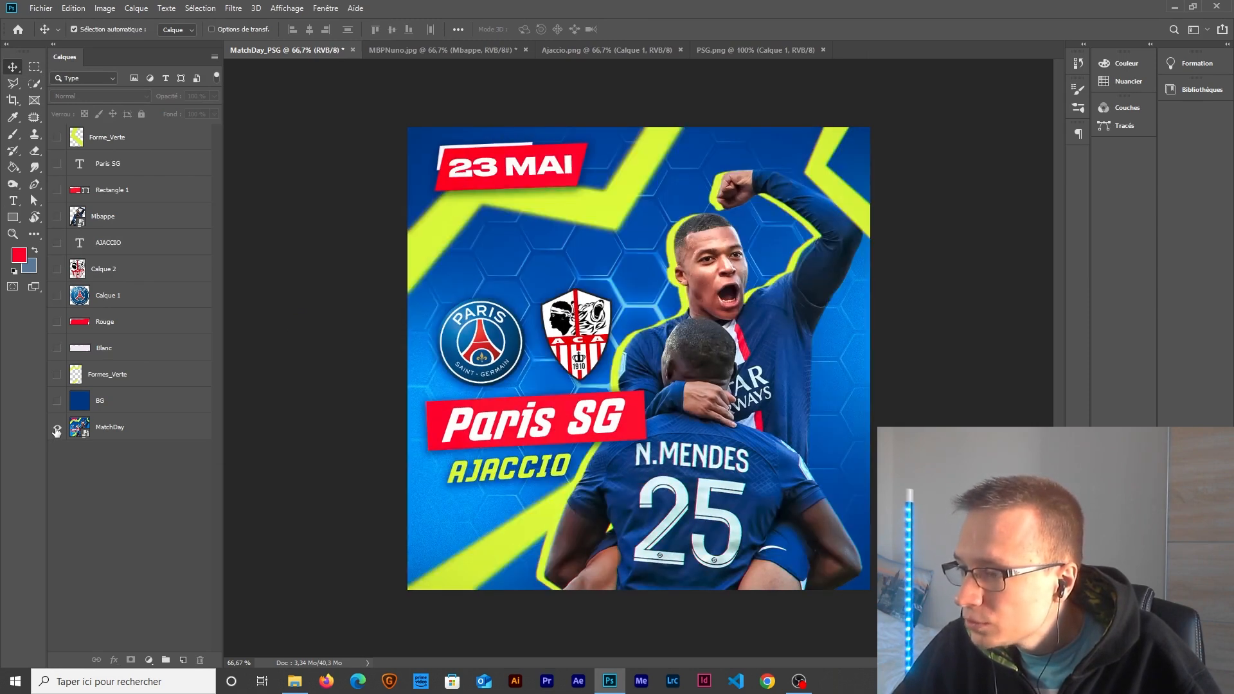
alt+click(57, 429)
scroll(478, 194, up, 1)
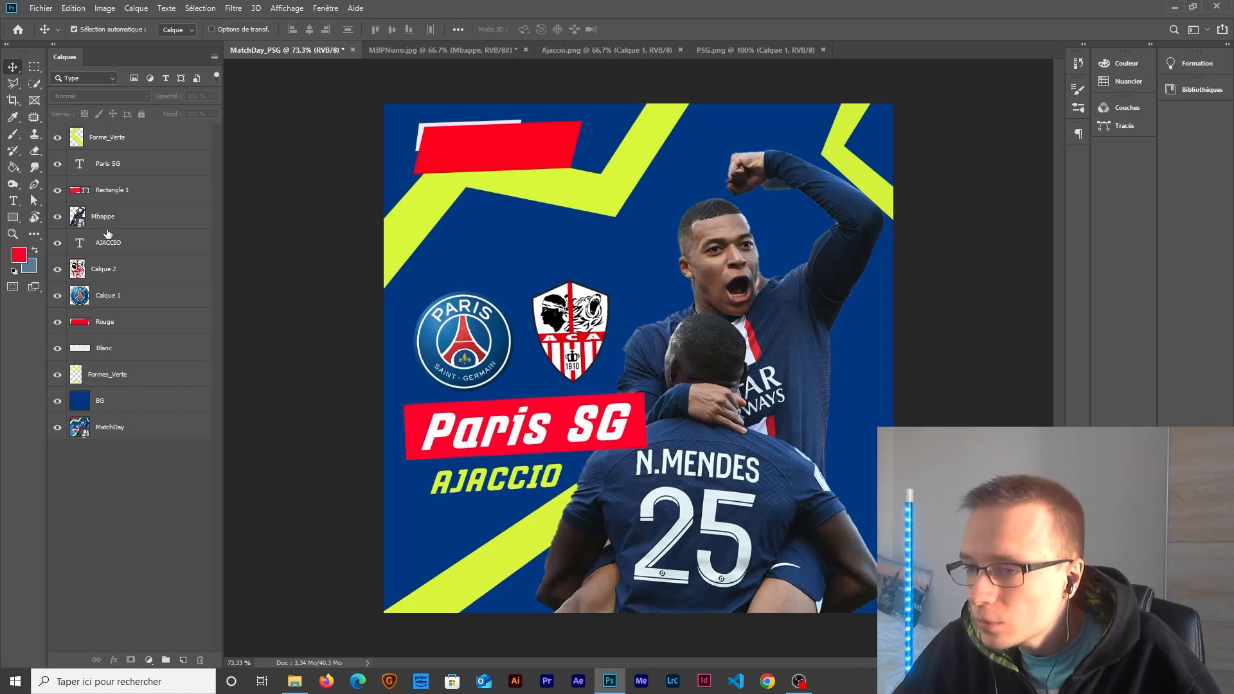
click(13, 201)
click(476, 225)
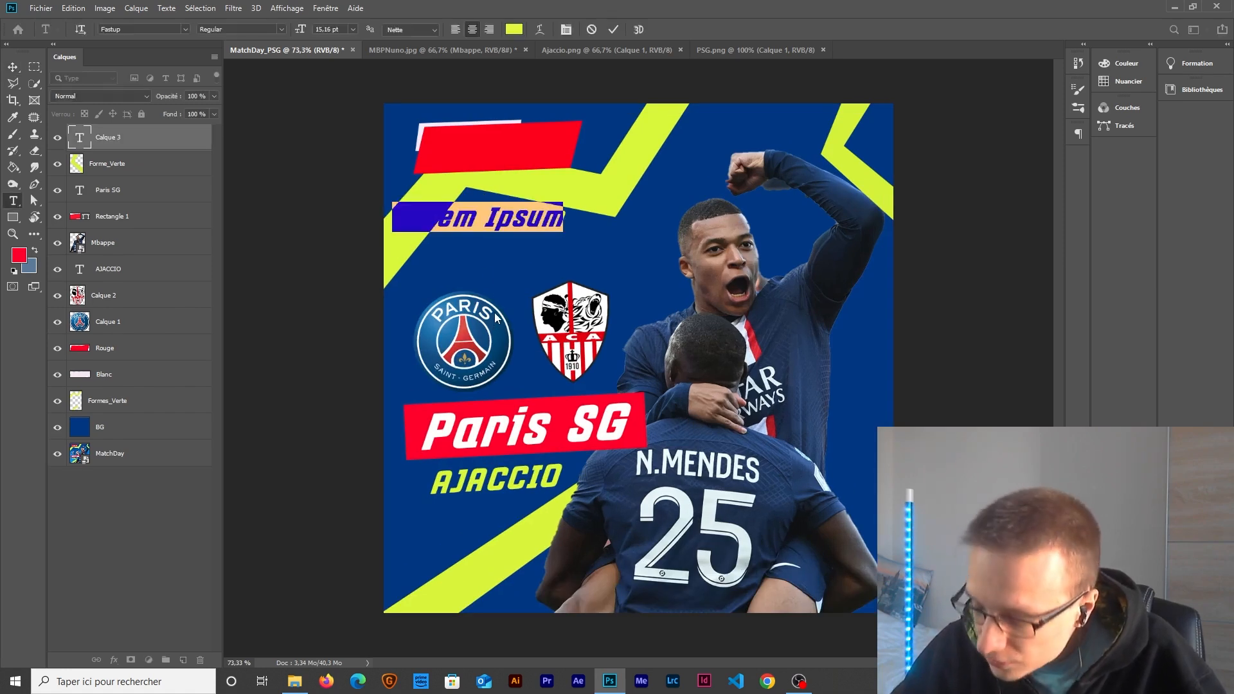
text(& MAI)
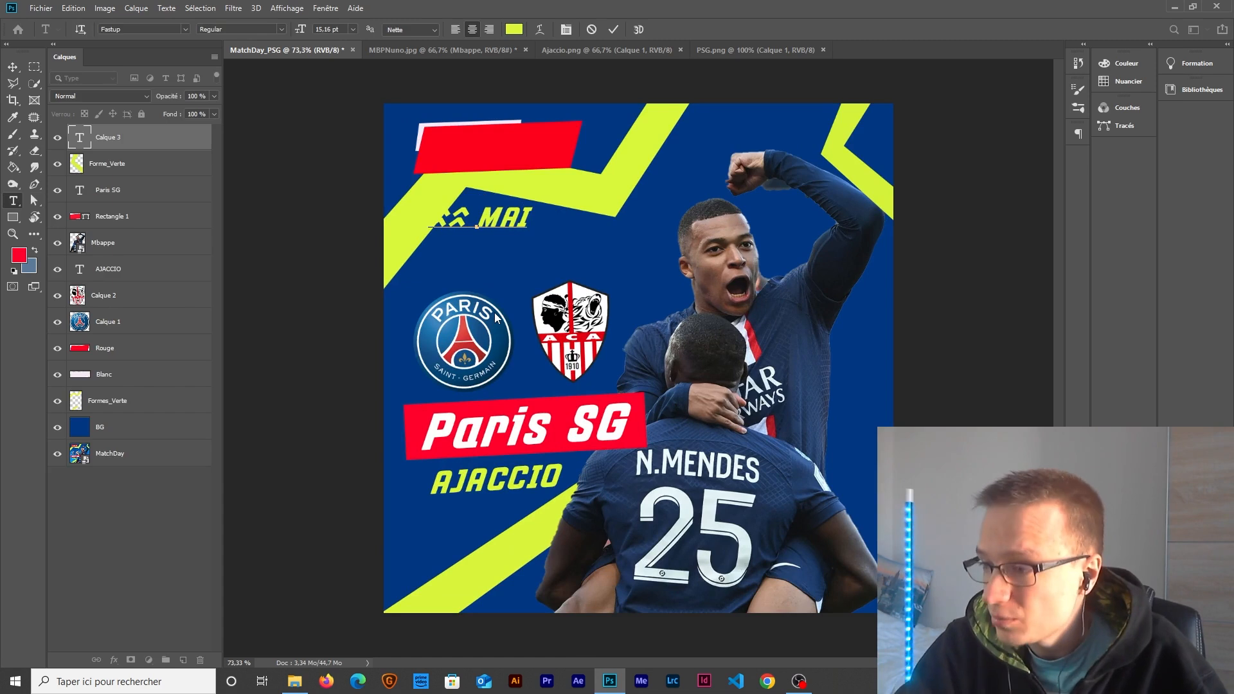
Step: Set the 23 MAI text in the Druk Wide Bold font and move it just above the club crests
key(ctrl+a)
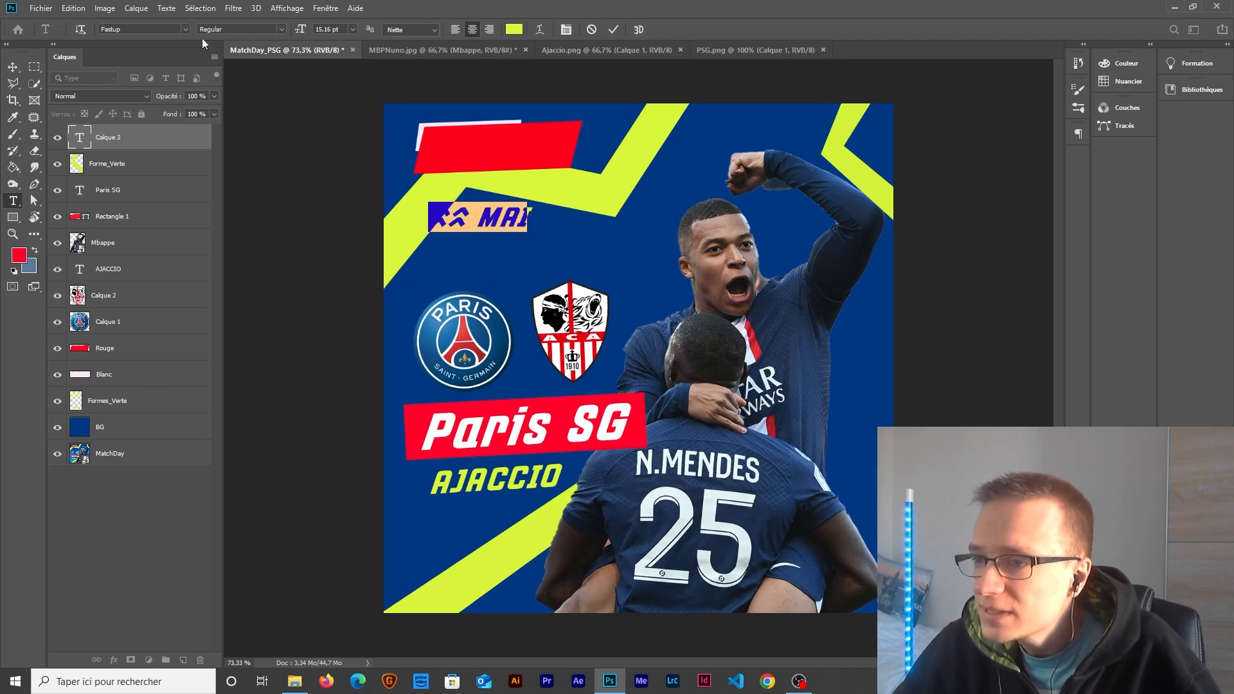
click(130, 31)
text(DRUK)
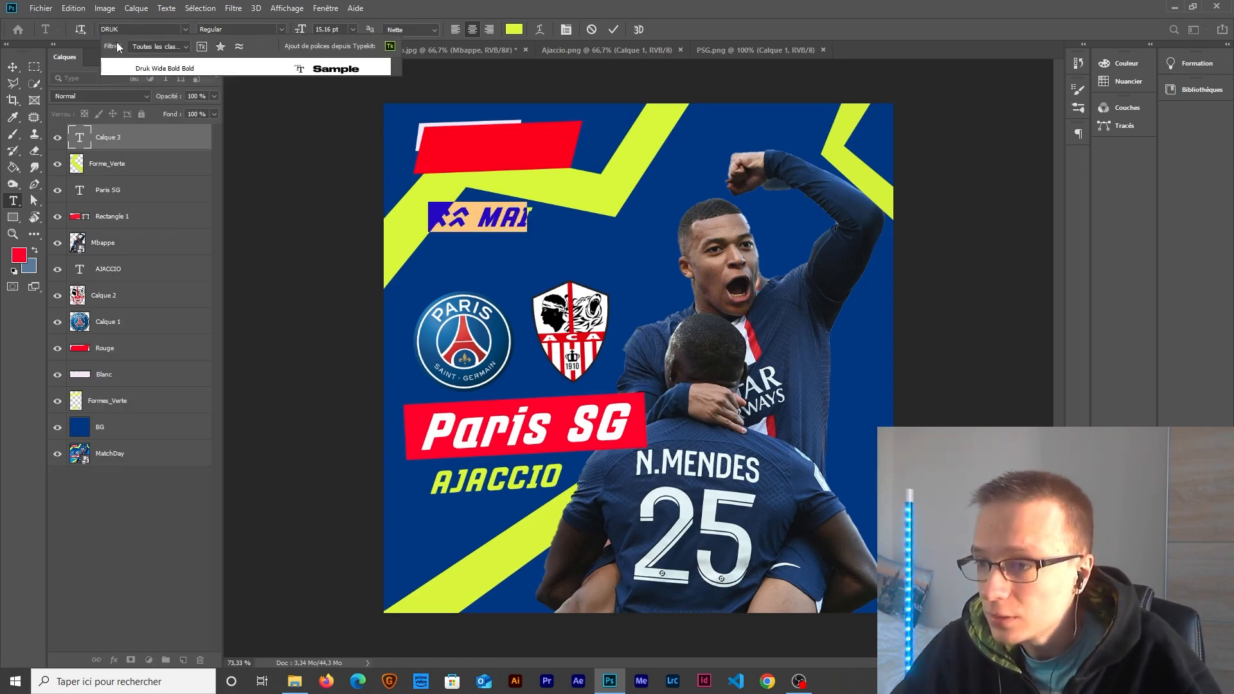
click(128, 69)
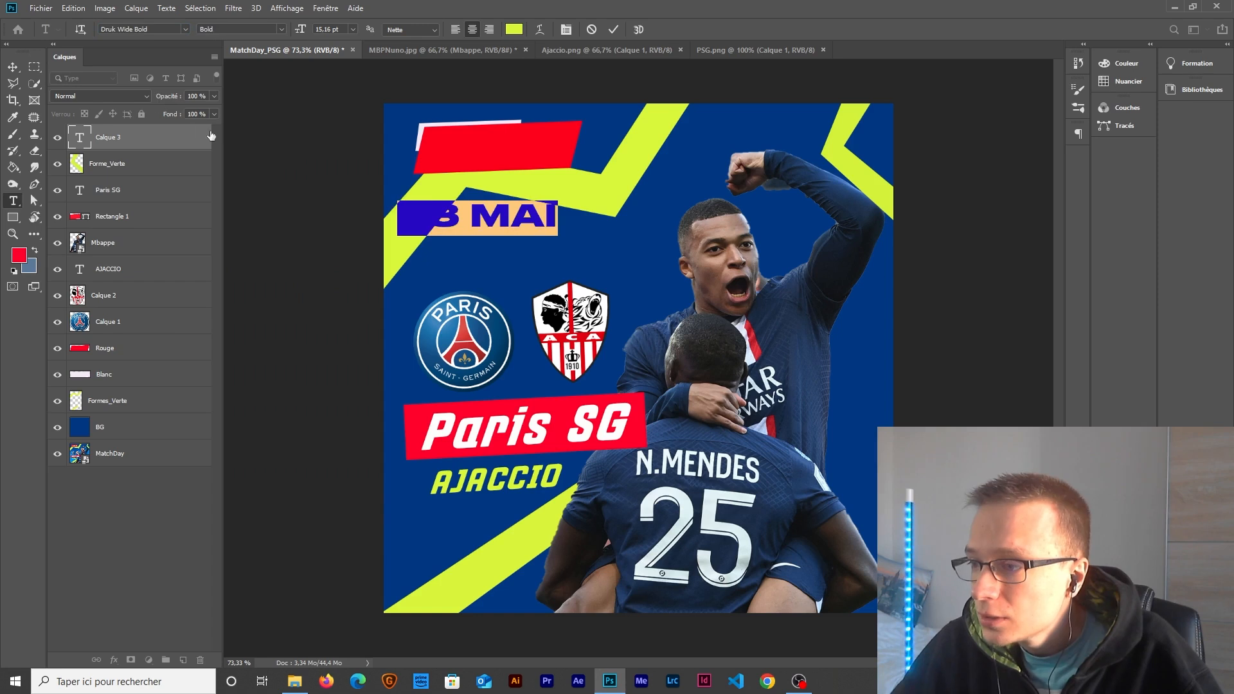
click(12, 68)
drag(499, 220, 526, 260)
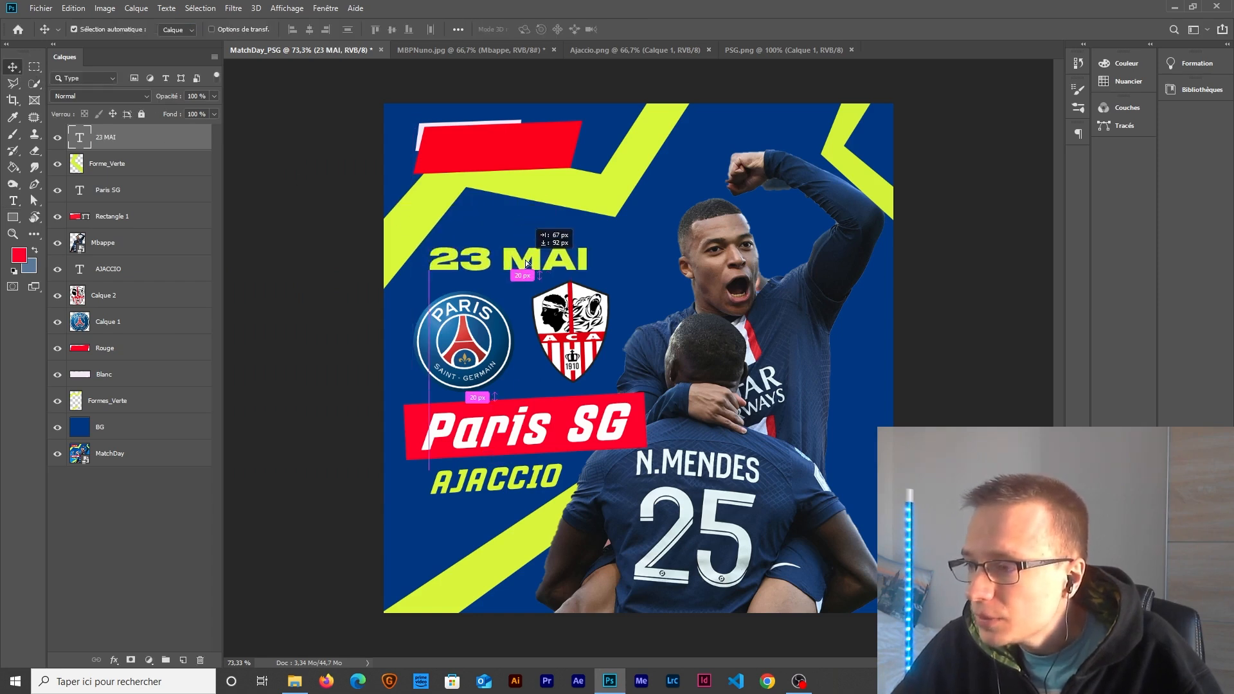
Step: Recolour the 23 MAI text white
double_click(526, 260)
click(514, 29)
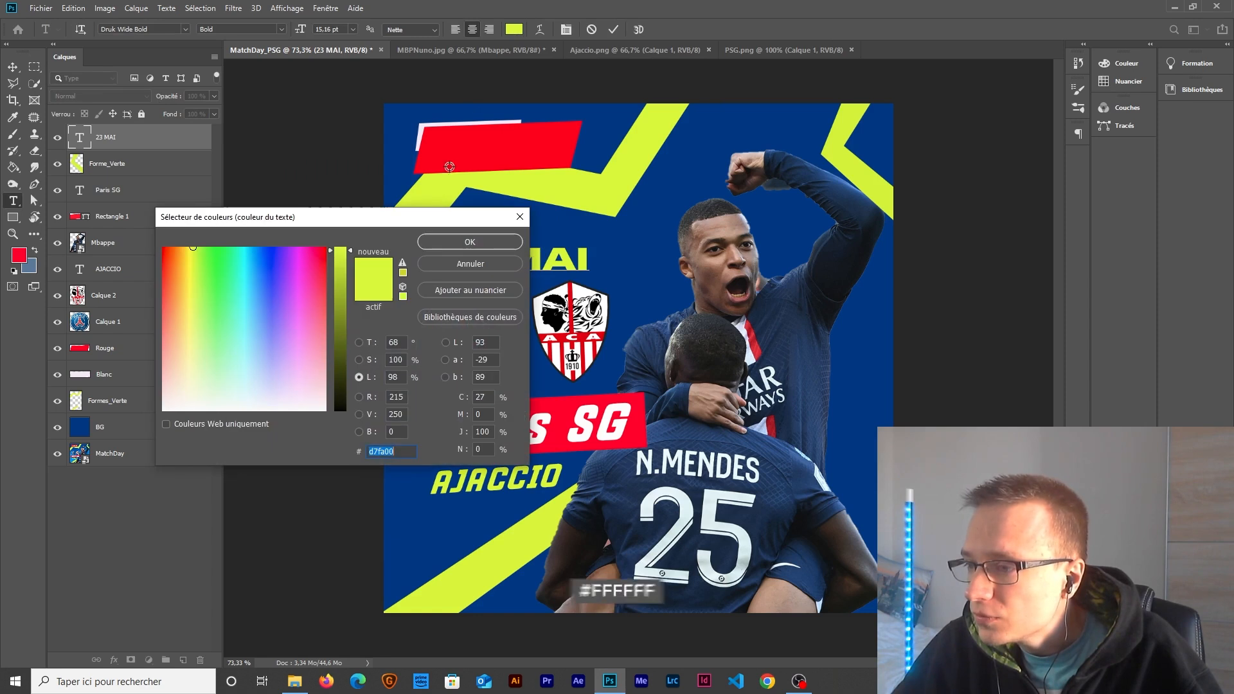
click(164, 409)
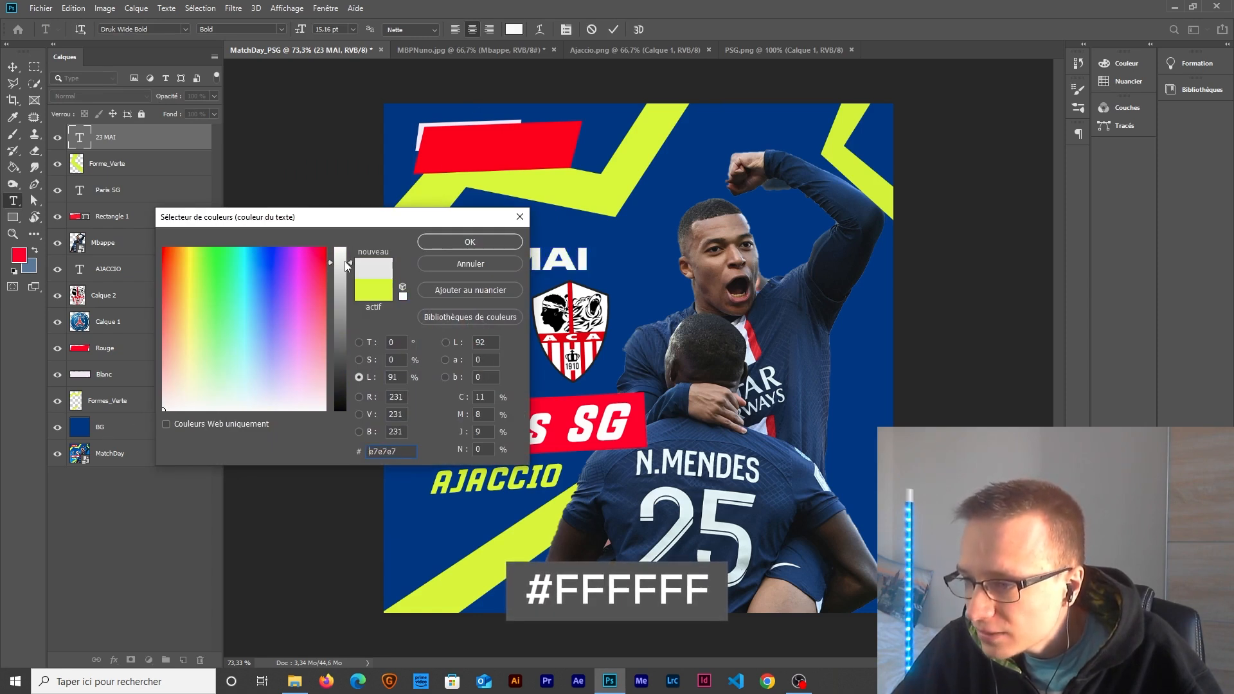
click(424, 243)
click(9, 69)
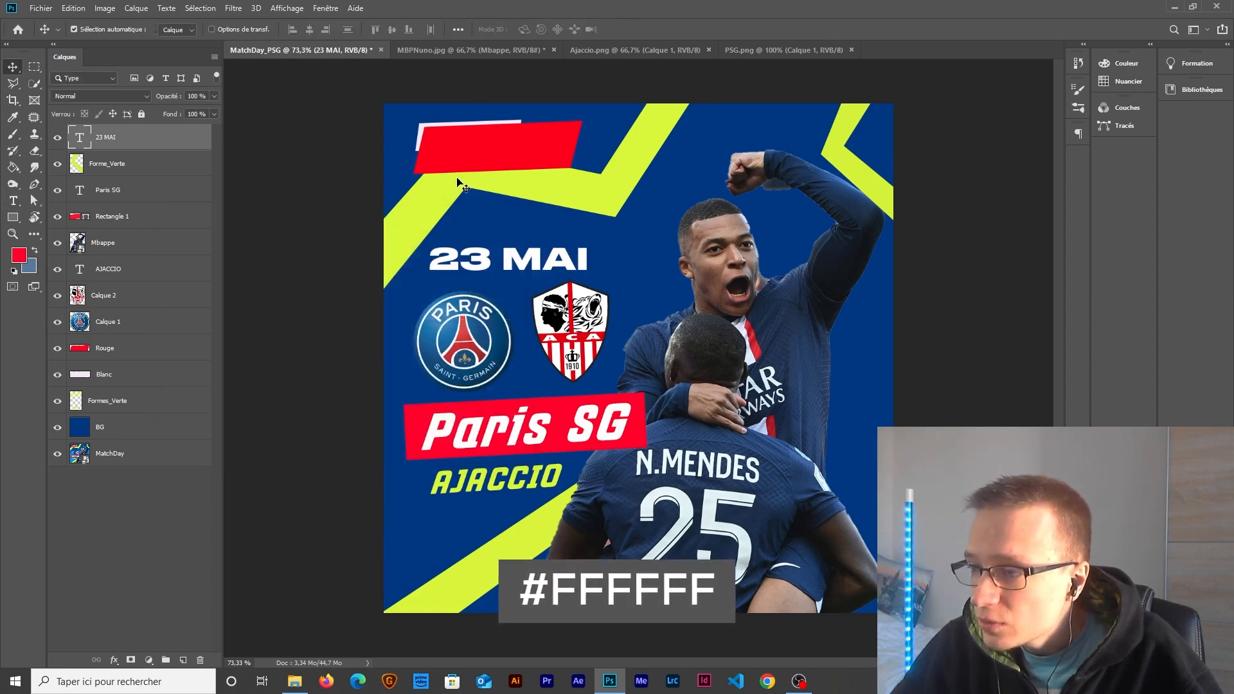
Step: Place the 23 MAI text inside the red date banner, scaled down and tilted to match the banner's slope
key(ctrl+t)
drag(590, 262, 564, 125)
drag(557, 144, 565, 144)
key(Return)
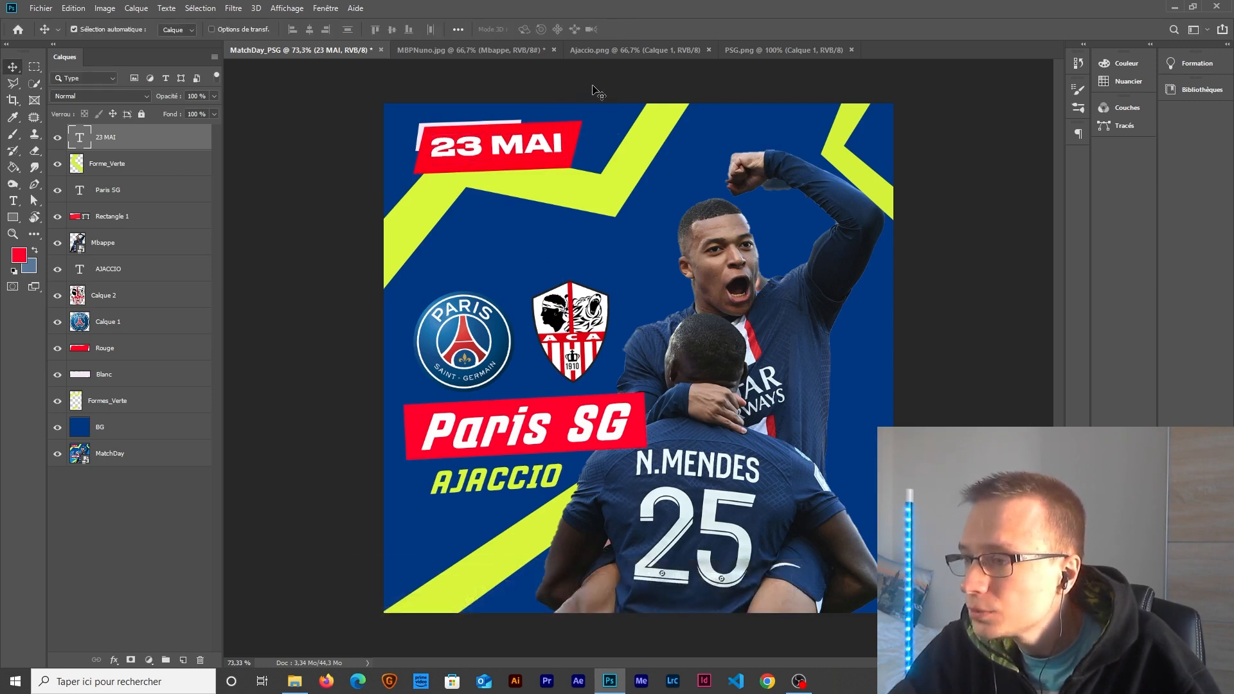
Step: Fine-tune the 23 MAI text's size and position inside the red date banner, scaling it to about 96.1%
key(ctrl+t)
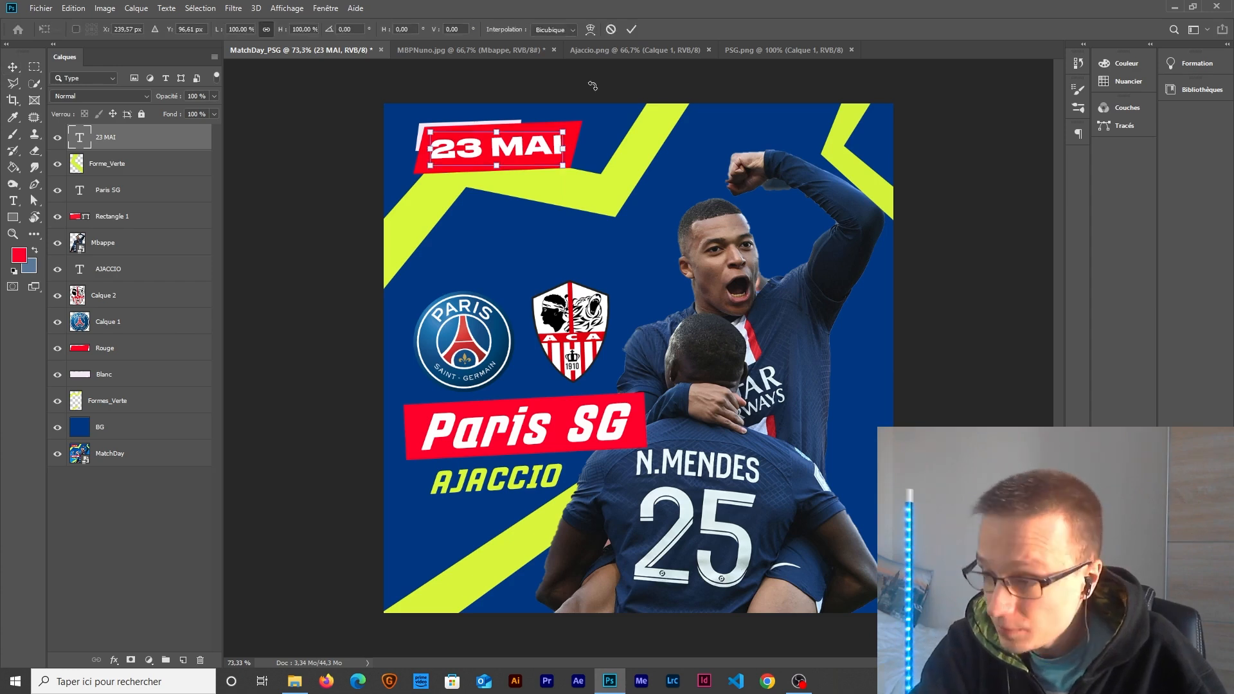
drag(569, 149, 576, 149)
key(Return)
key(ctrl+z)
key(ctrl+z)
key(ctrl+z)
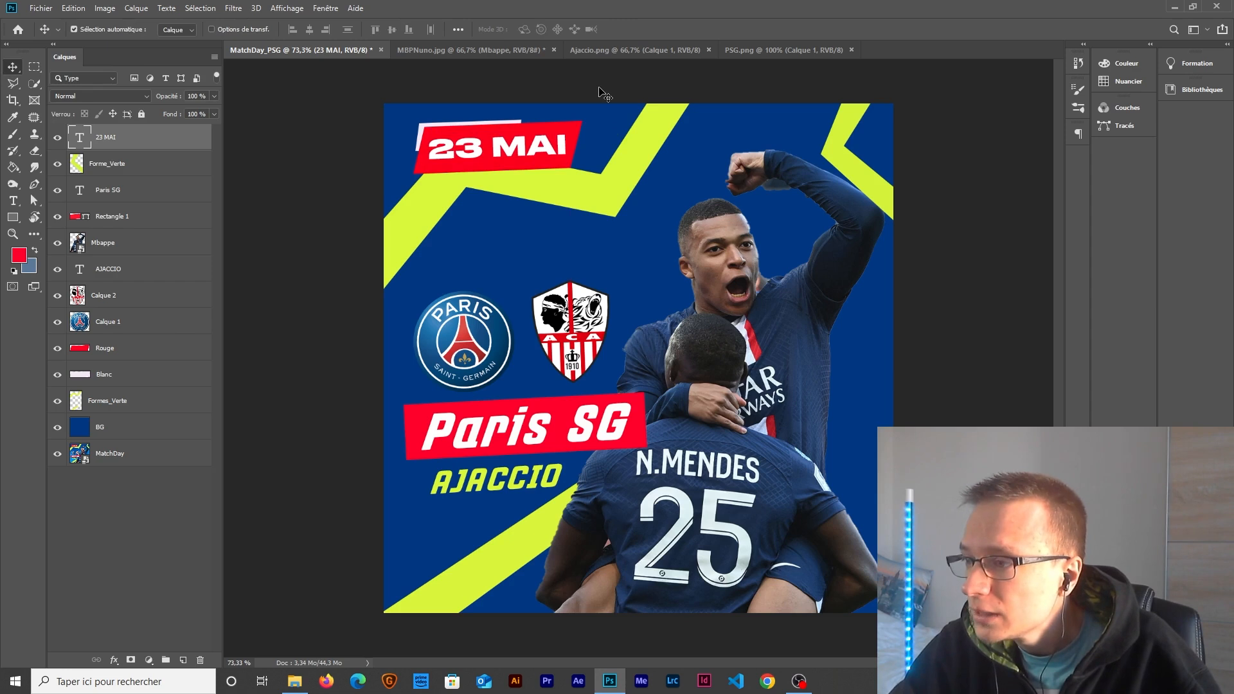
key(ctrl+t)
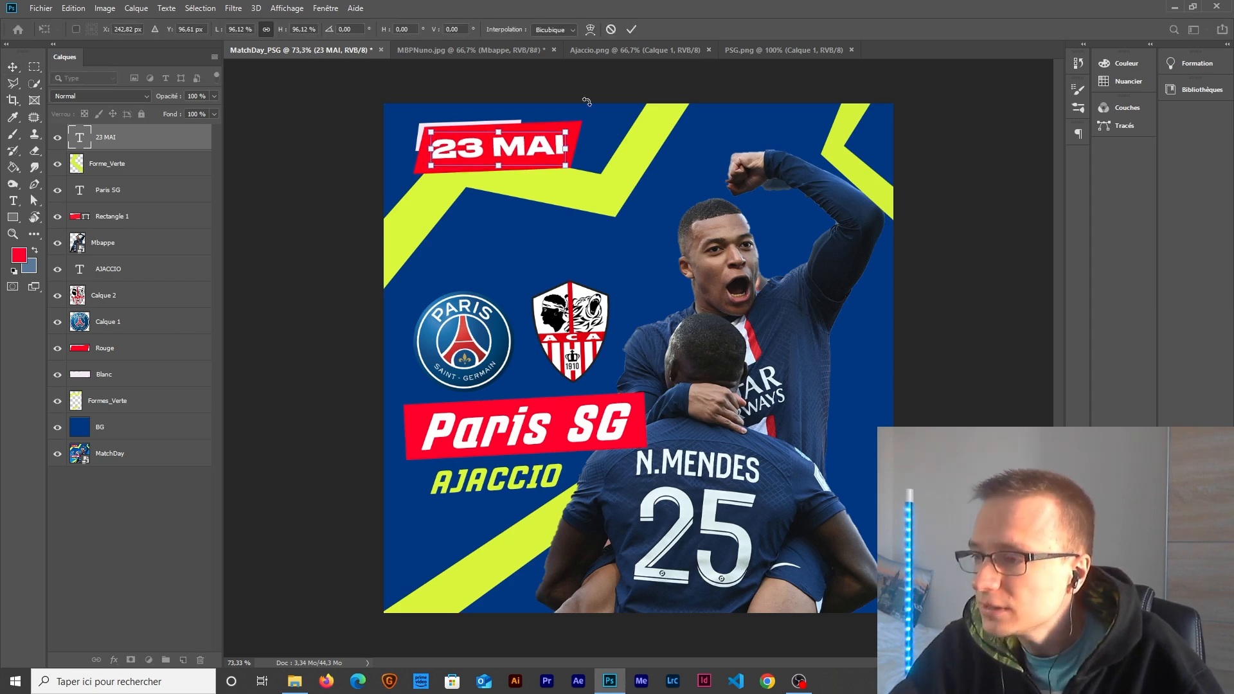
key(Return)
key(ctrl+t)
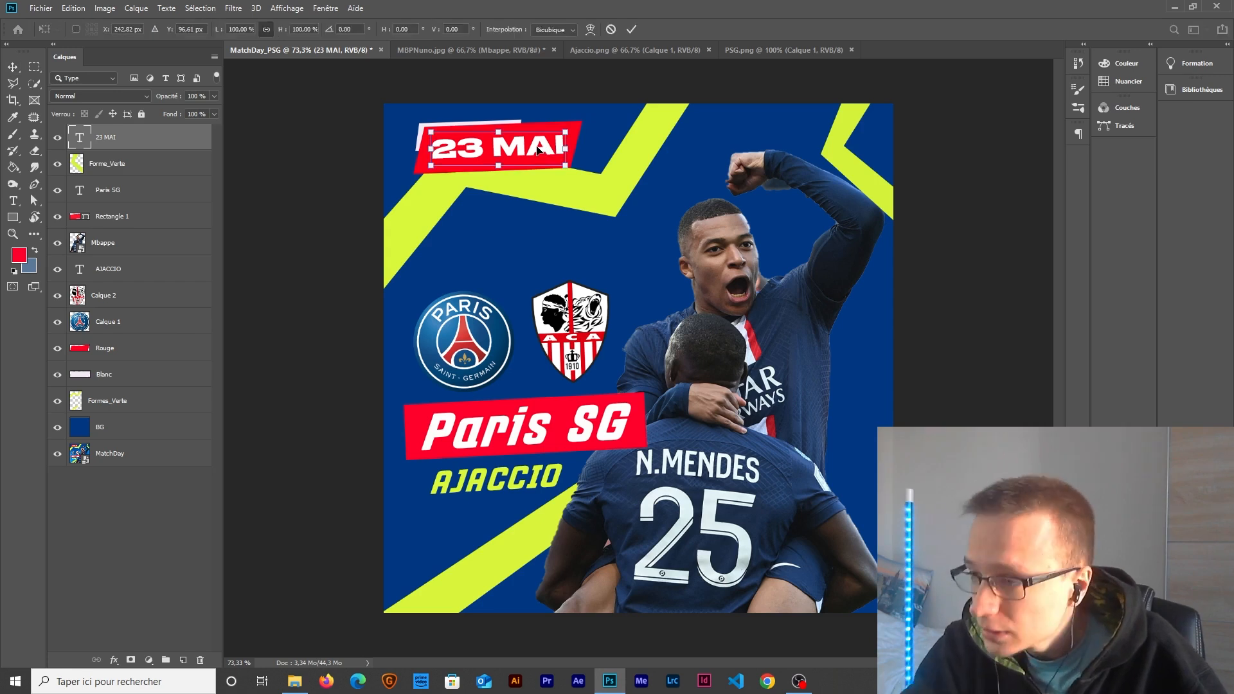
drag(579, 128, 584, 126)
key(Return)
key(ctrl+minus)
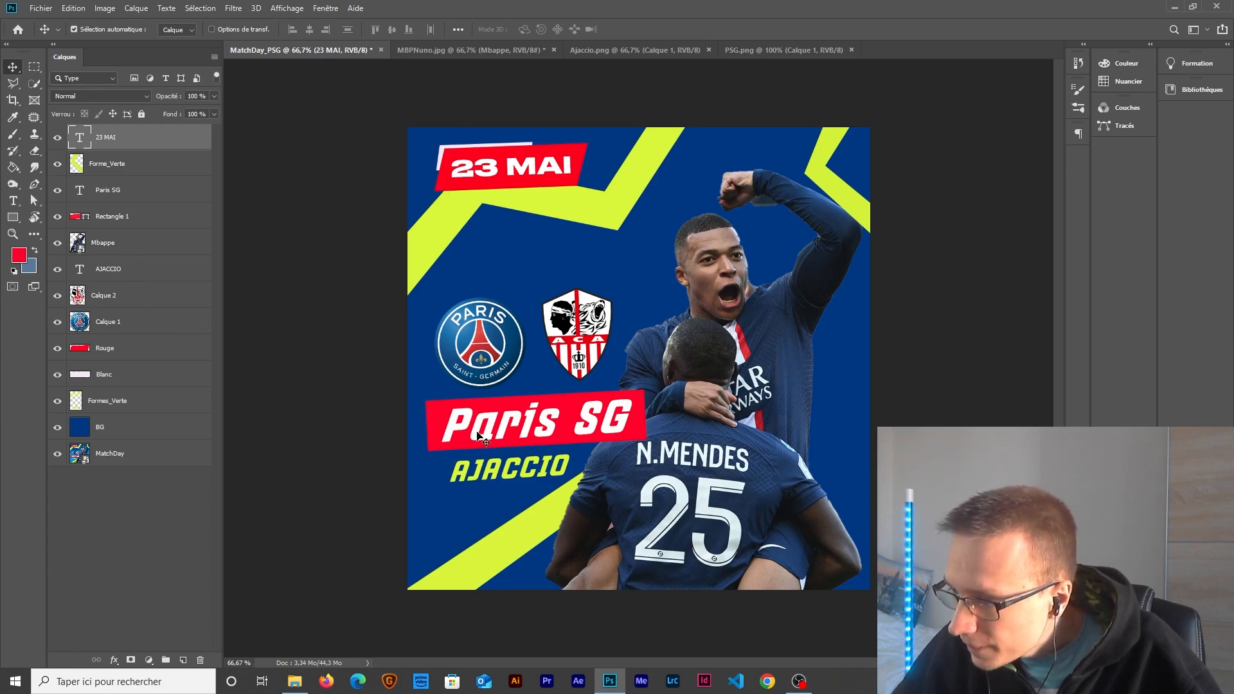
Step: Rotate the Rectangle 1 banner behind the Paris SG text by about 0.35°
alt+scroll(550, 457, up, 3)
click(656, 452)
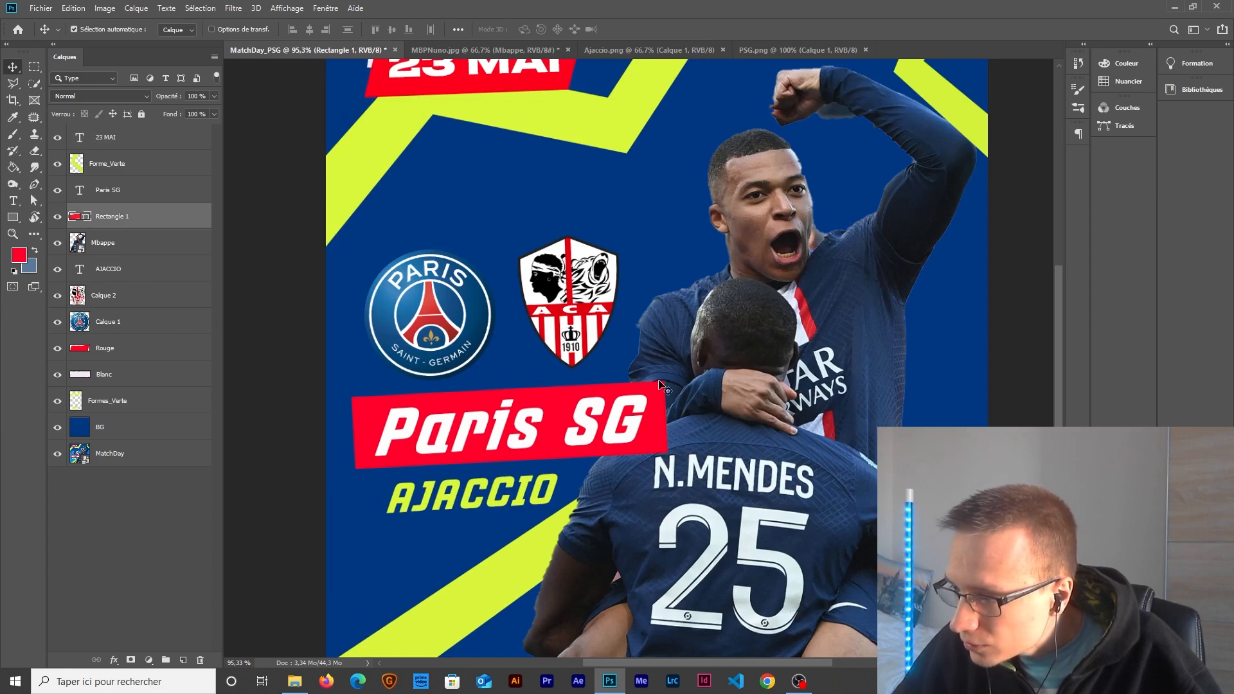
key(ctrl+t)
drag(682, 338, 684, 337)
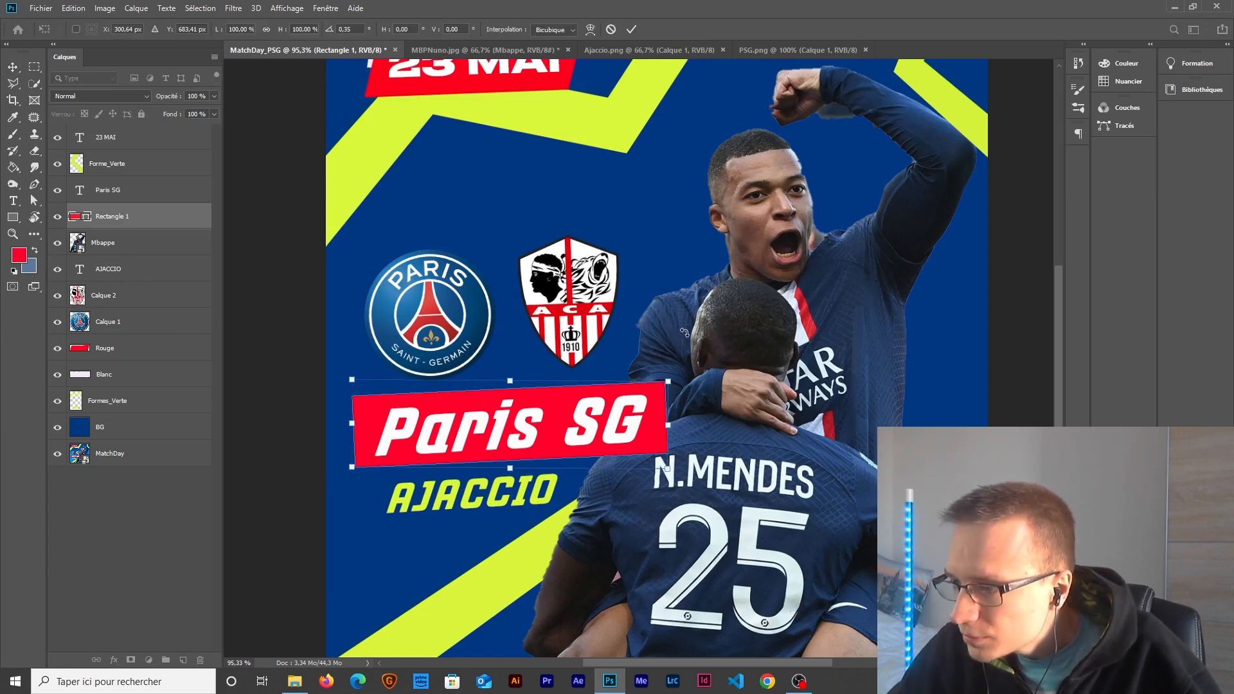
key(Return)
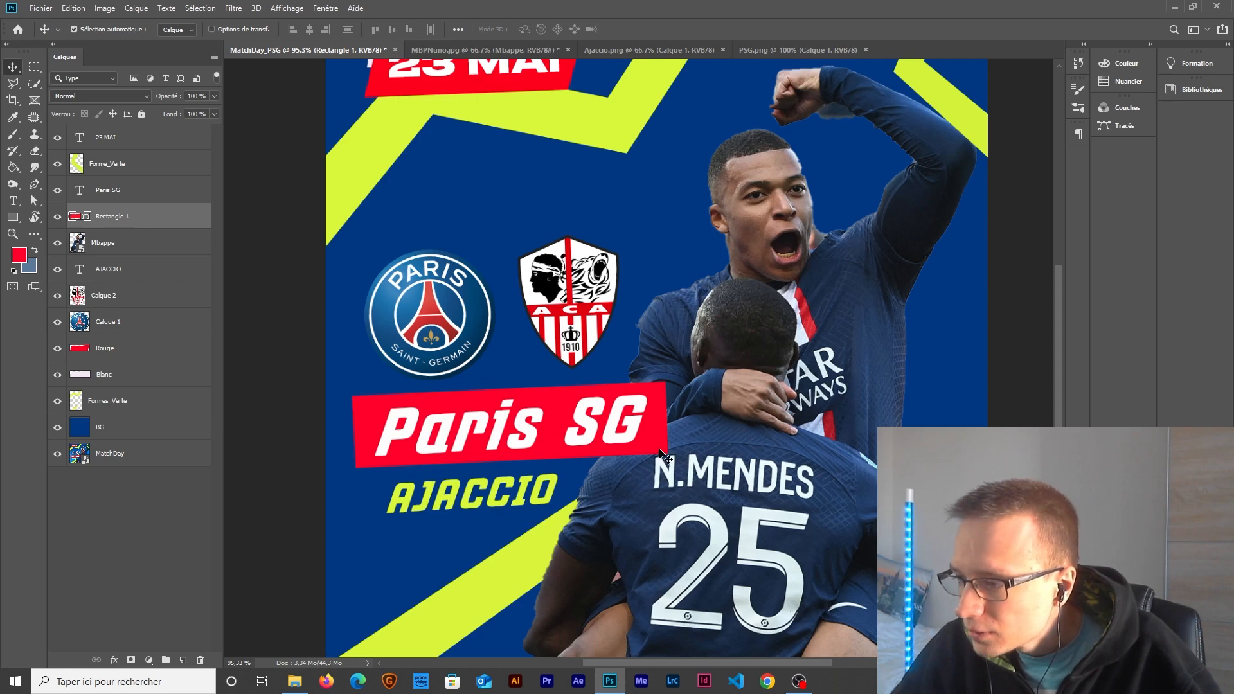
Step: Move the Forme_Verte layer directly above the Mbappe layer and the Formes_Verte layer directly beneath Mbappe
scroll(595, 452, down, 2)
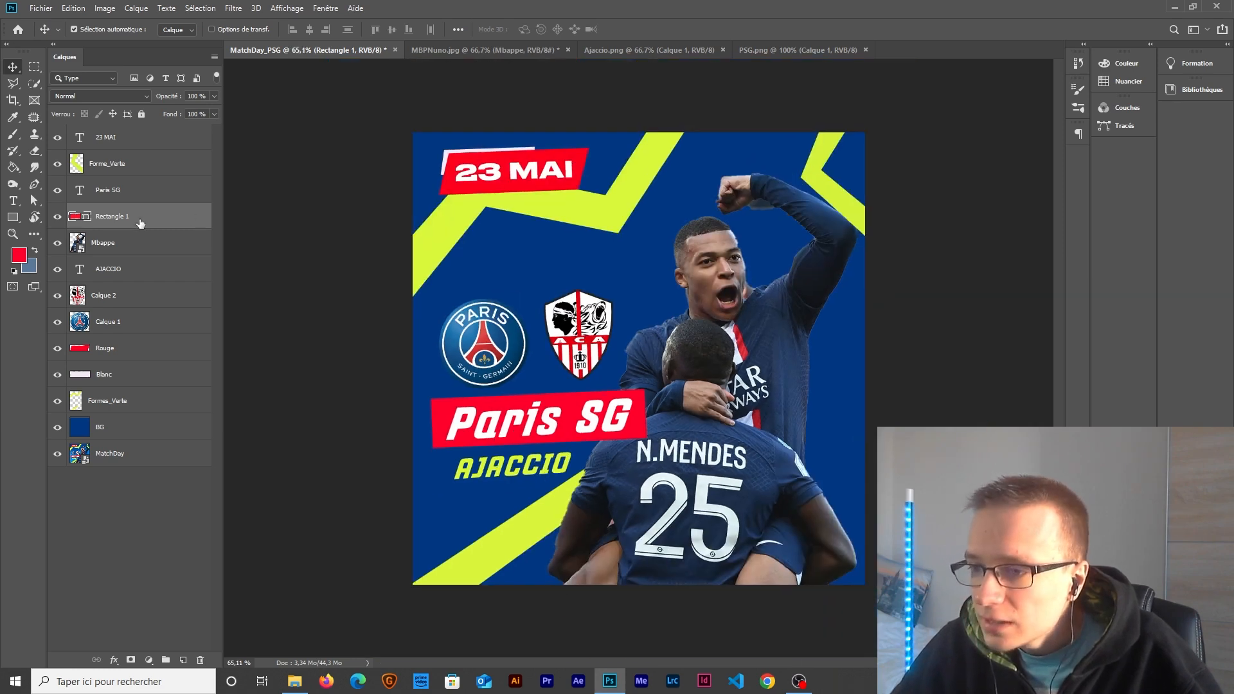
drag(127, 170, 126, 239)
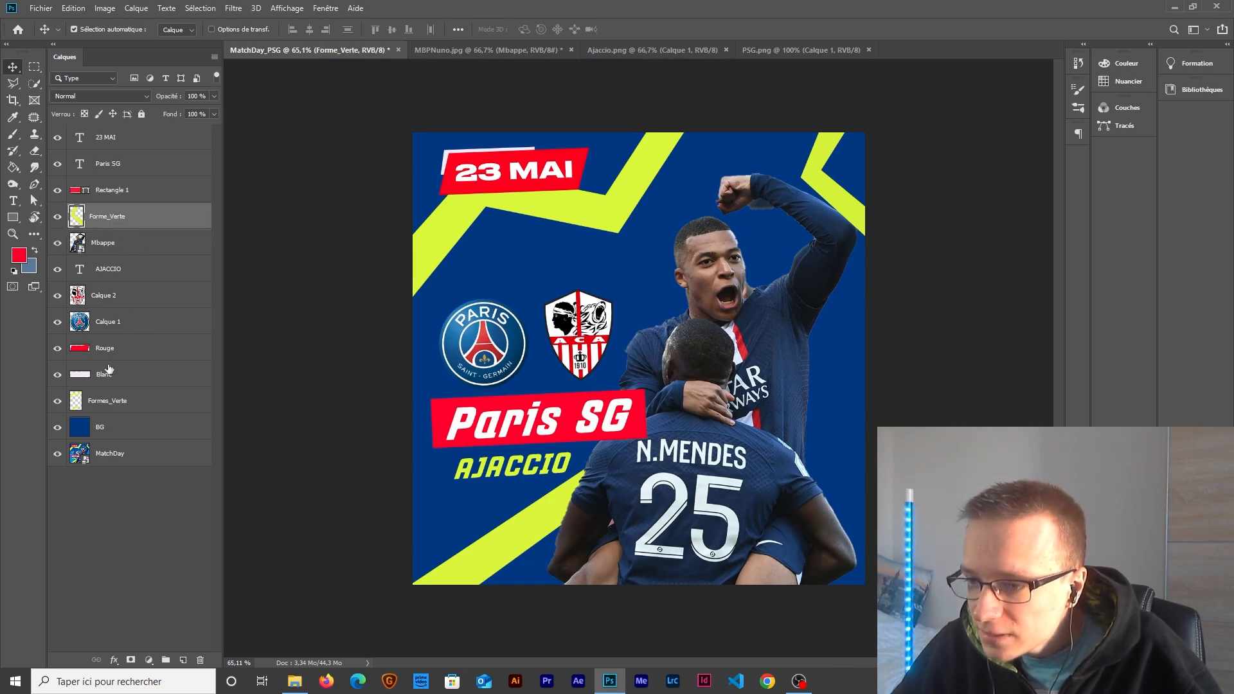
drag(103, 405, 133, 261)
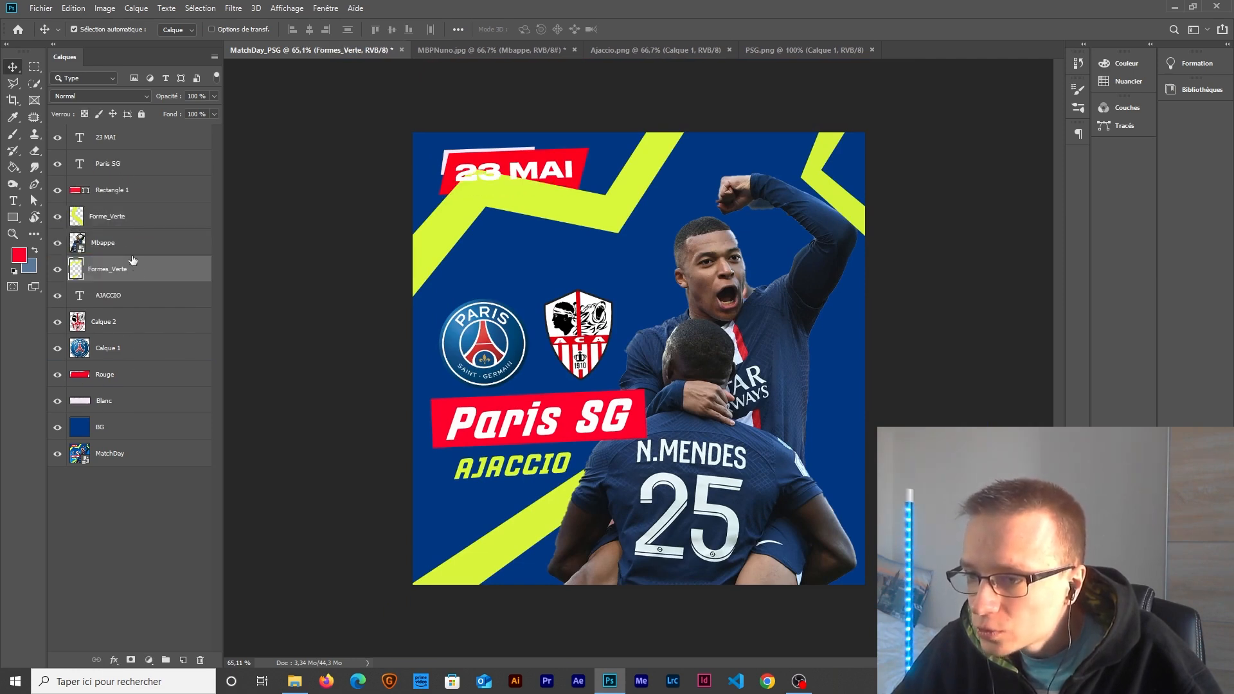
Step: Move the Rouge banner, AJACCIO text and both crest layers up the stack, placing the crests directly beneath the Paris SG text
drag(104, 387, 123, 183)
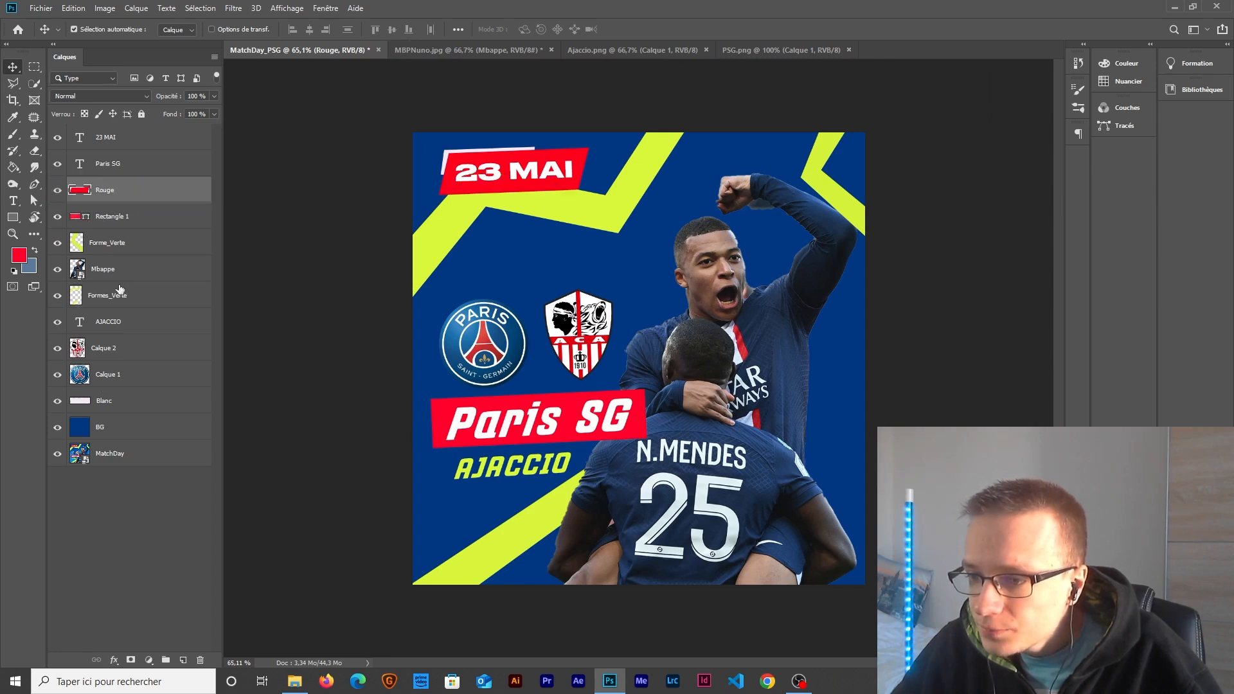
drag(110, 333, 126, 204)
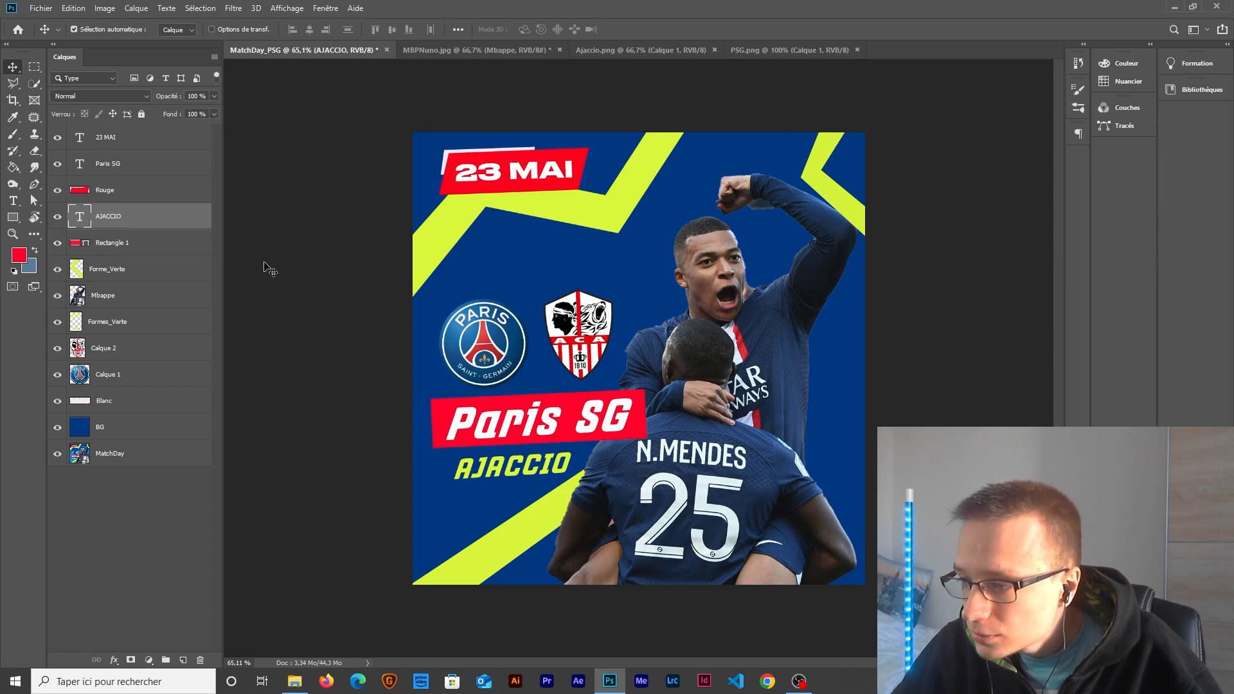
click(107, 348)
shift+click(108, 375)
drag(109, 347, 131, 180)
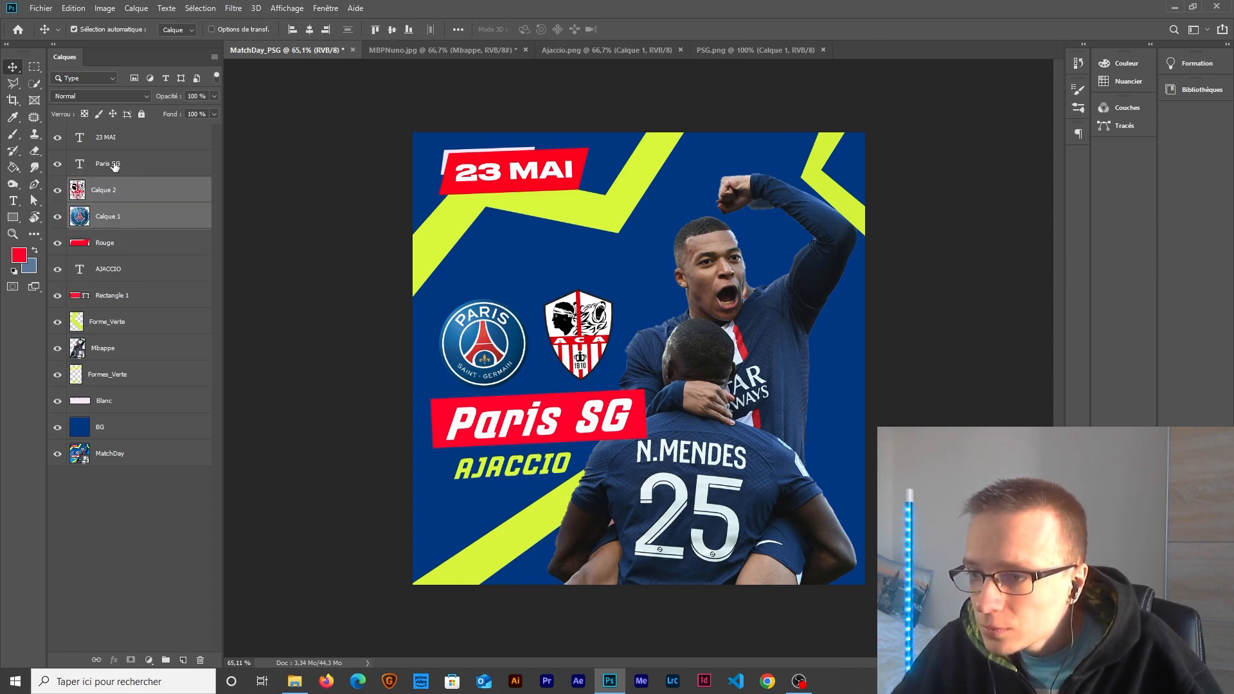
Step: Group the Paris SG, Calque 2, Calque 1, Rouge and AJACCIO layers and name the group "Equipes"
click(115, 166)
shift+click(118, 217)
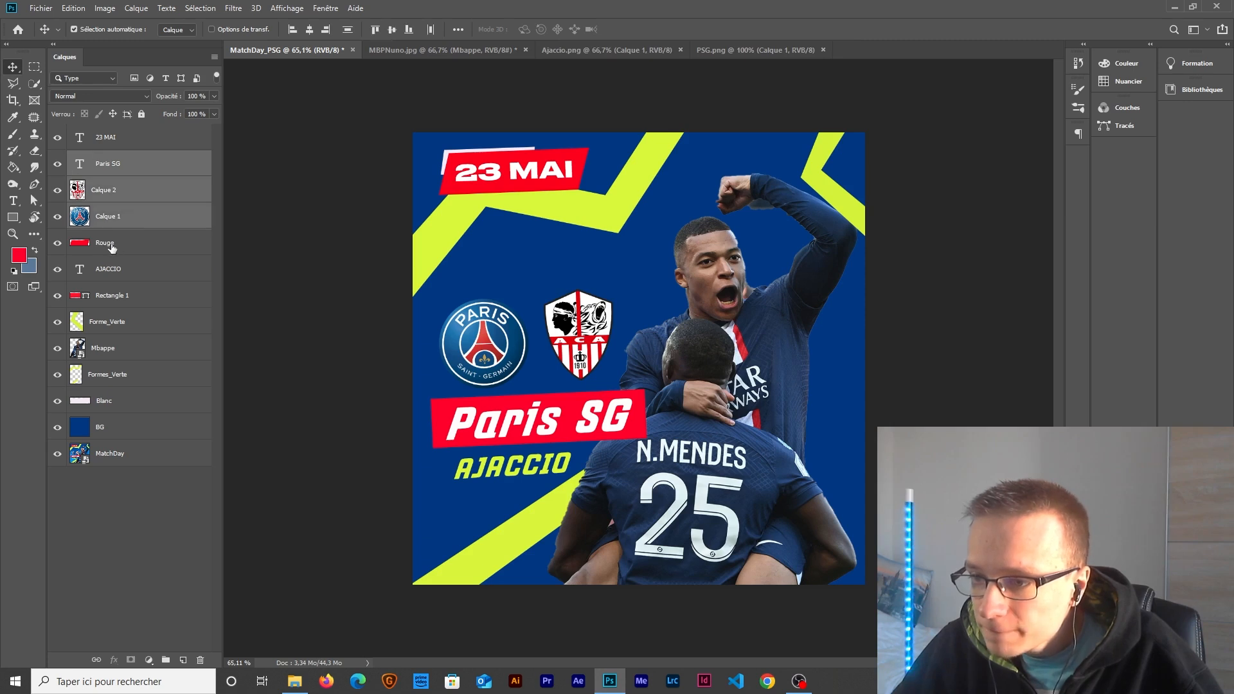
shift+click(109, 273)
key(ctrl+g)
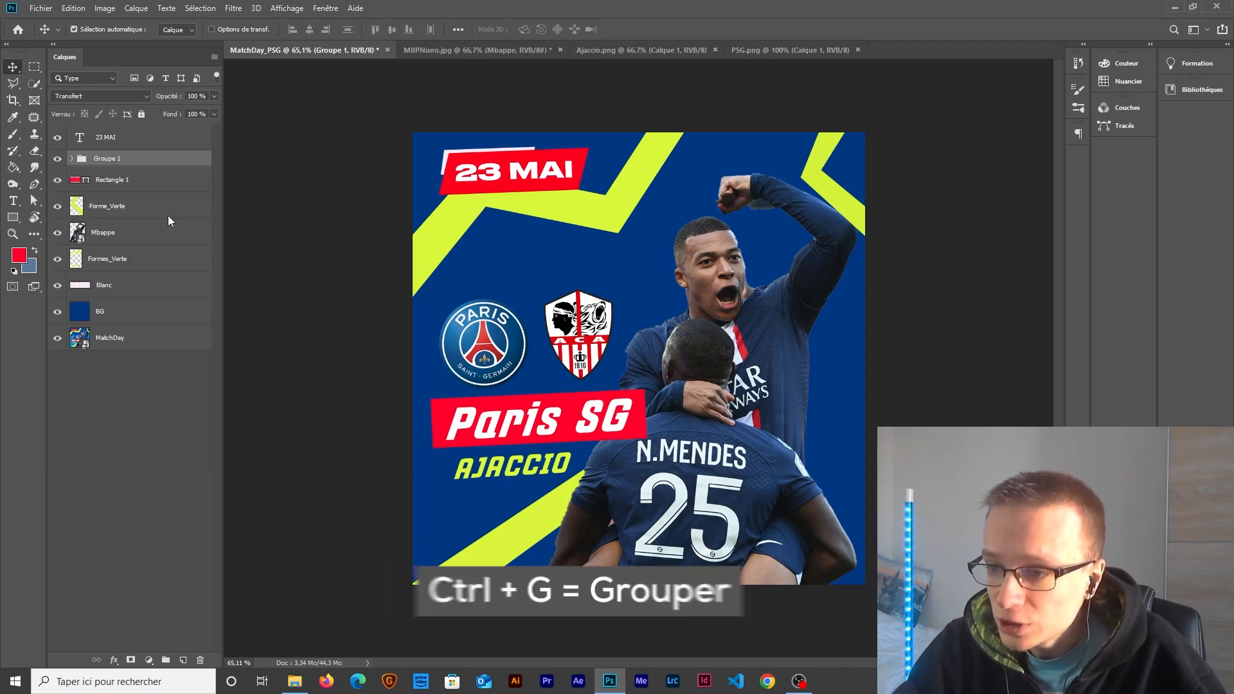
double_click(108, 158)
text(eQUI)
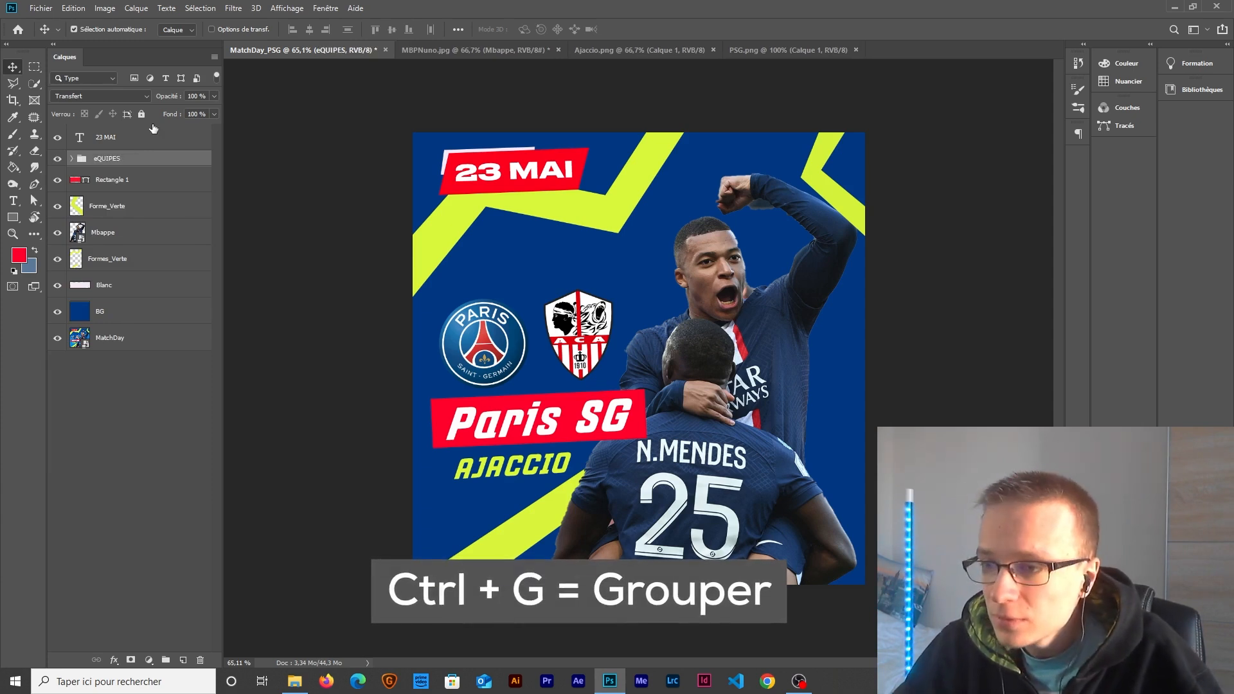
text(PES)
key(Return)
text(Equipes)
key(Return)
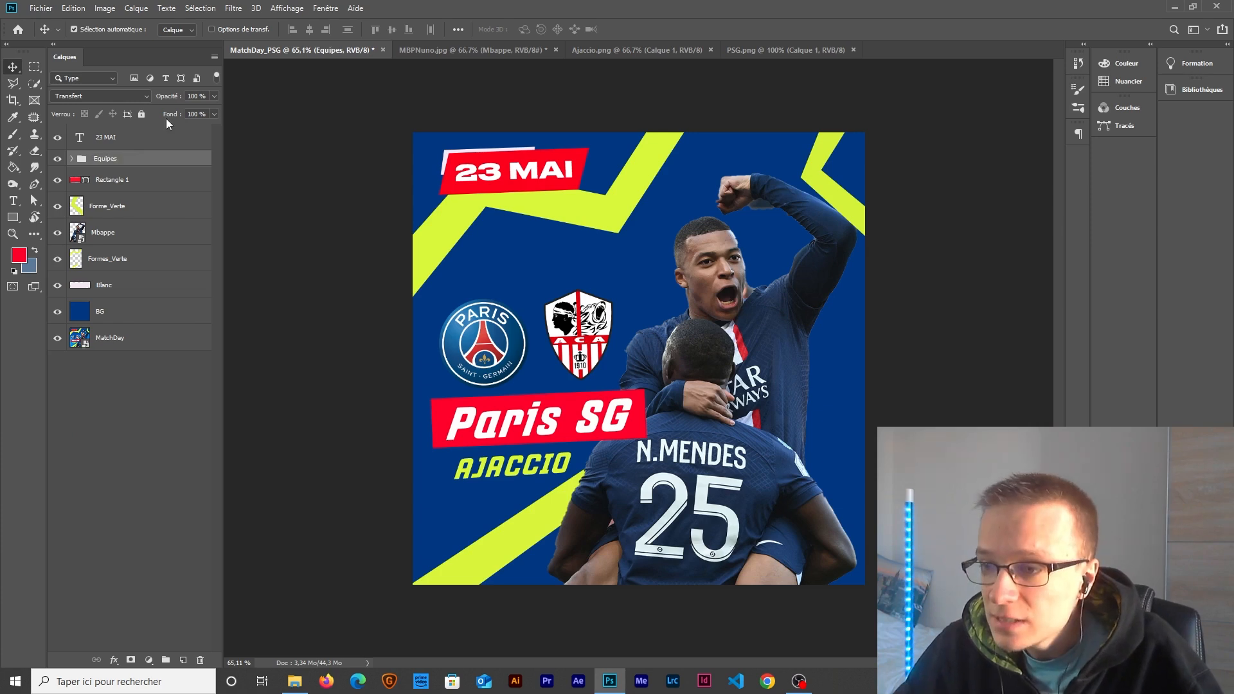
Step: Toggle the Equipes group's visibility to check its contents, and move Rectangle 1 into the group beneath the Paris SG text
click(57, 160)
click(57, 161)
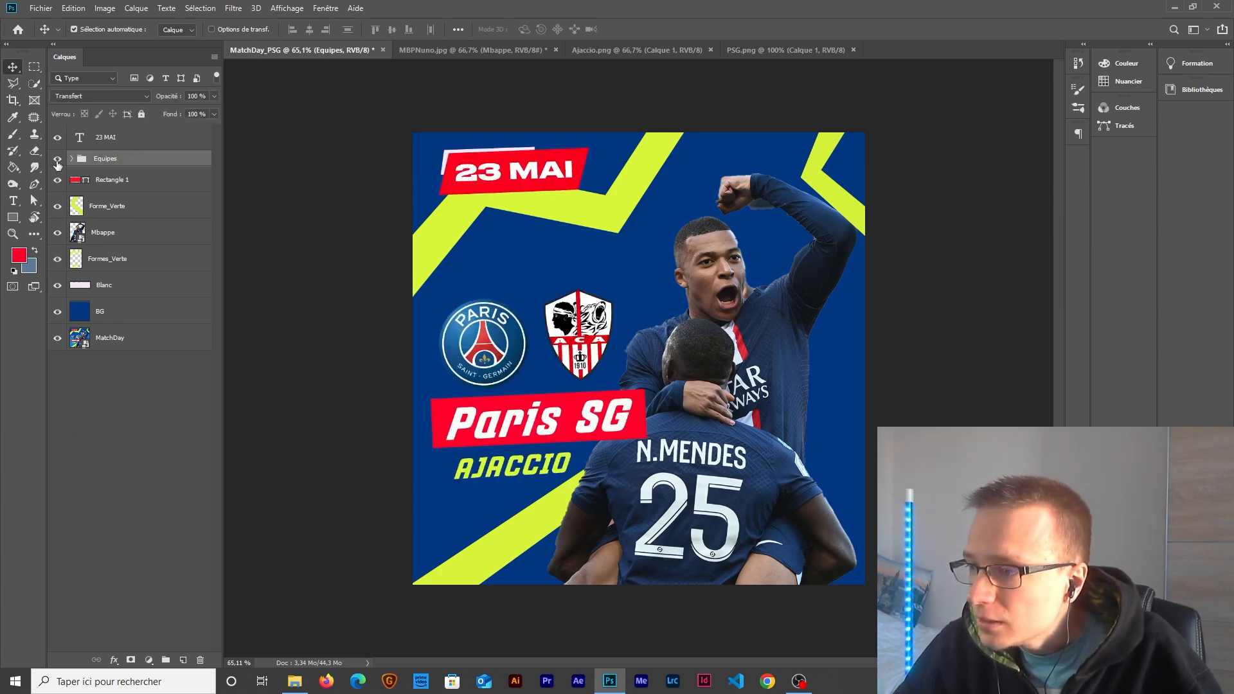
click(57, 160)
click(57, 160)
click(57, 161)
click(57, 161)
drag(109, 181, 116, 216)
click(72, 159)
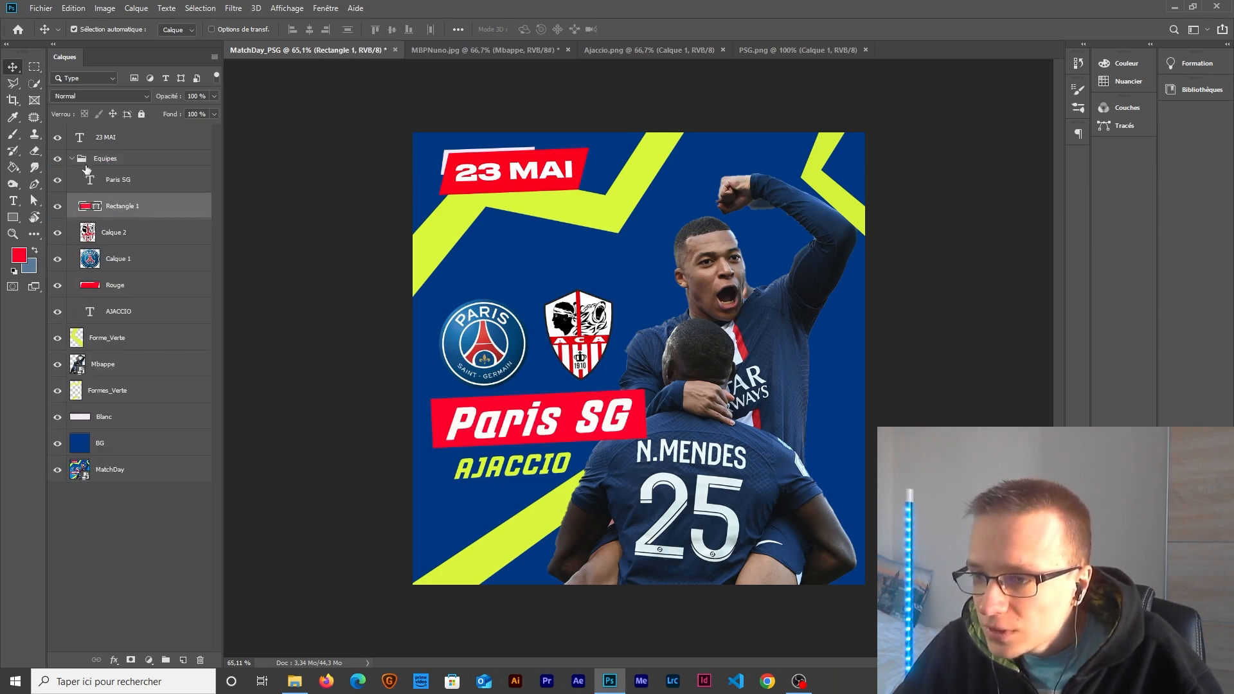
Step: Move the 23 MAI text to the top of the Equipes group and the Blanc layer directly beneath Rouge, checking the group's visibility
click(57, 160)
click(57, 160)
click(57, 161)
click(57, 160)
drag(108, 138, 111, 168)
drag(100, 418, 97, 306)
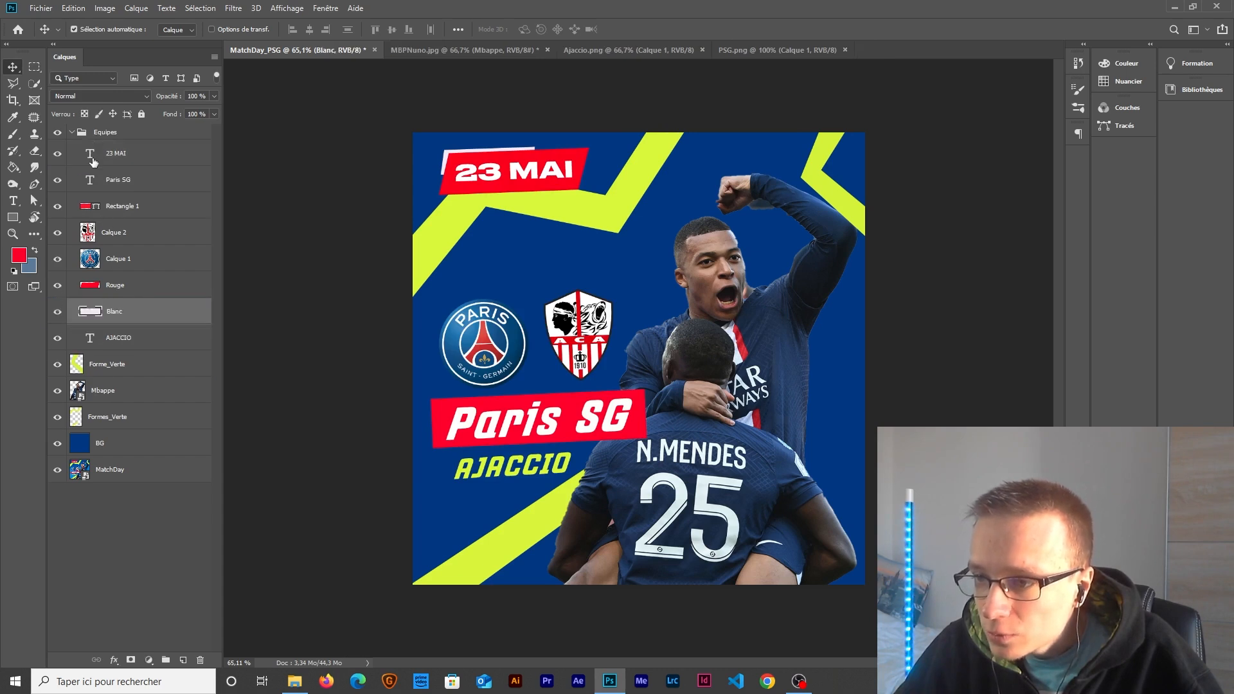
click(57, 132)
click(58, 132)
scroll(526, 395, down, 1)
scroll(526, 395, up, 1)
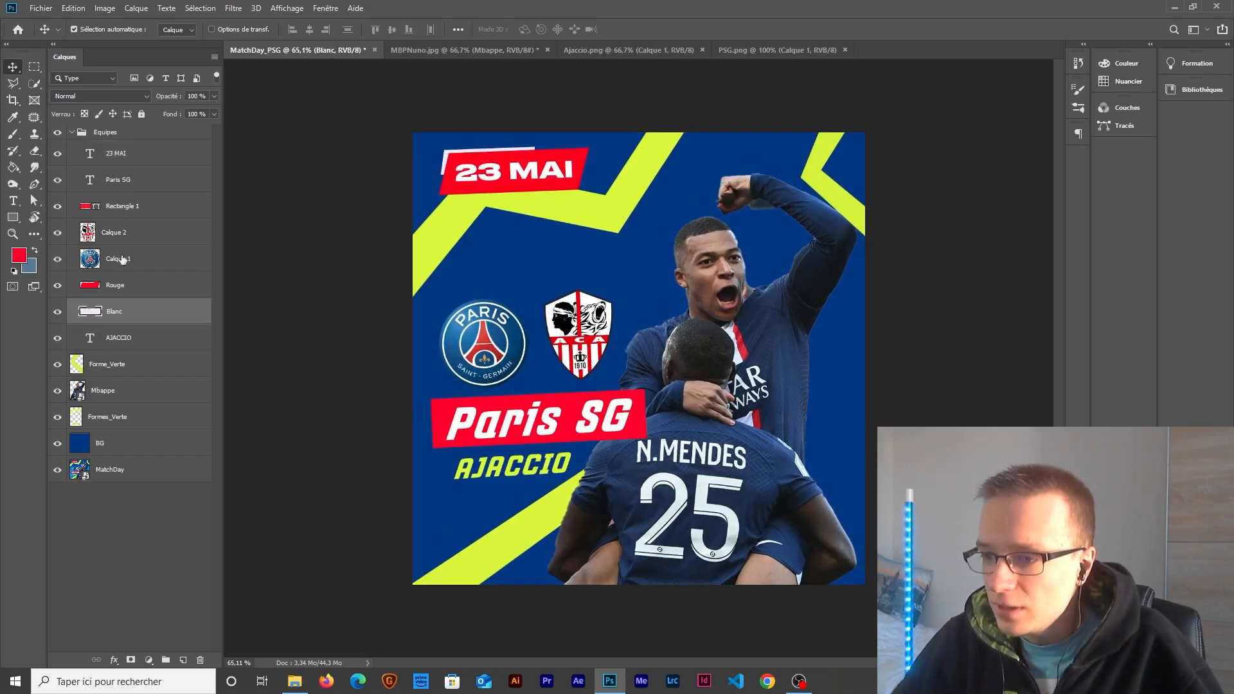
Step: Move the 23 MAI, Rouge and Blanc layers out of the Equipes group to the top of the layer stack
shift+click(122, 293)
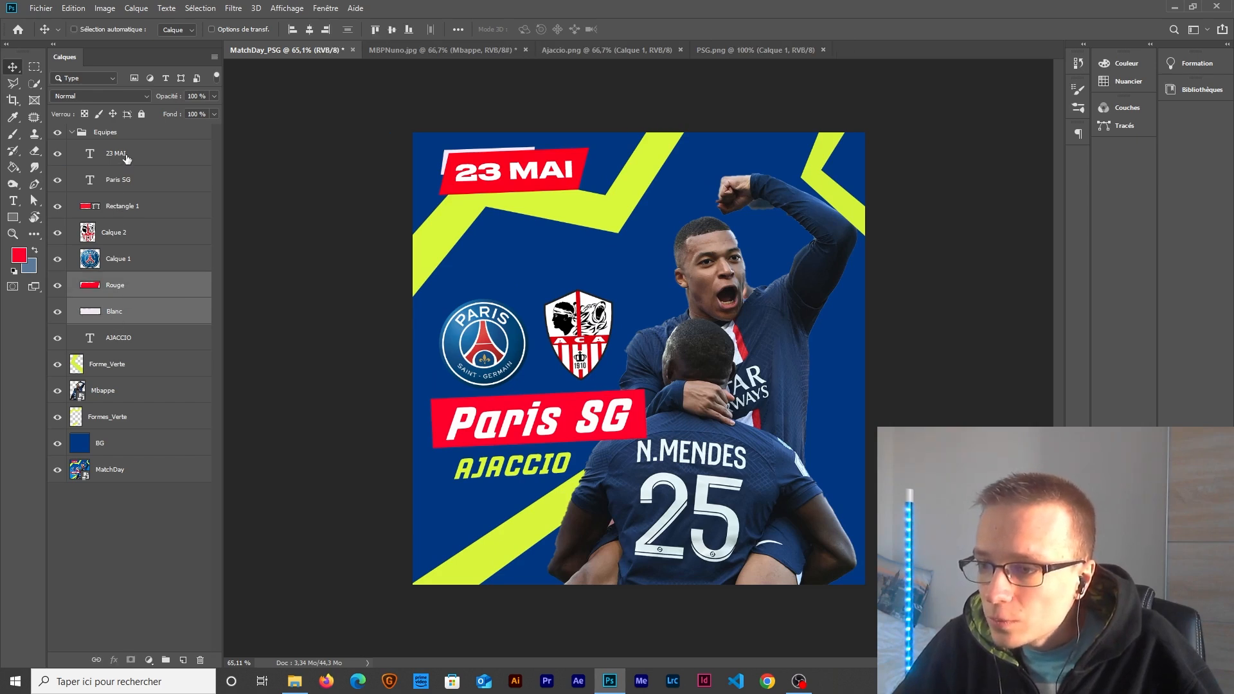
ctrl+click(127, 159)
drag(127, 159, 121, 129)
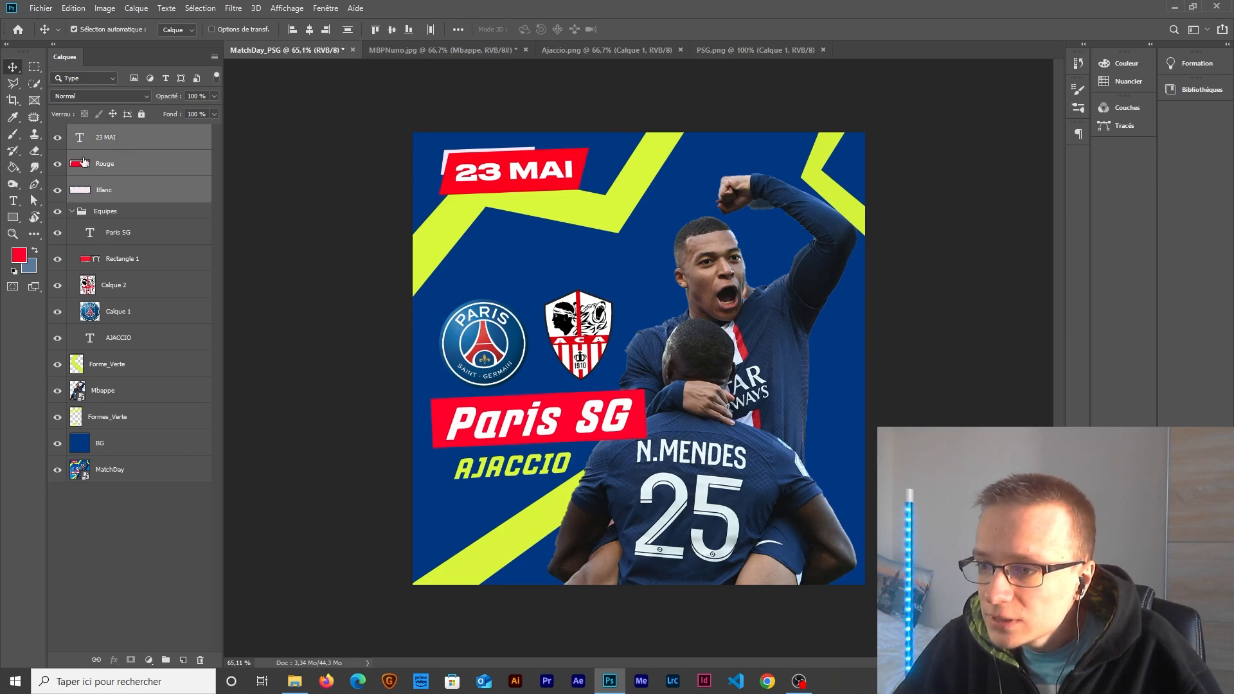
Step: Group the 23 MAI, Rouge and Blanc layers and name the group "Date"
key(ctrl+g)
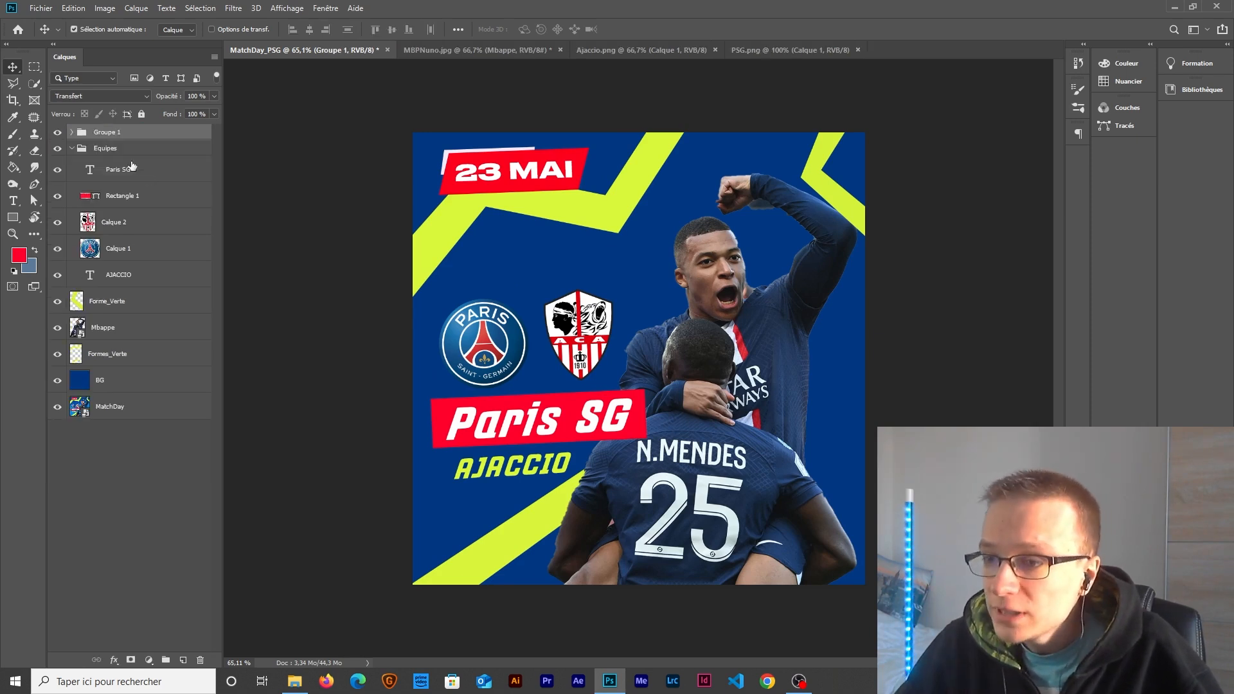
key(ctrl+z)
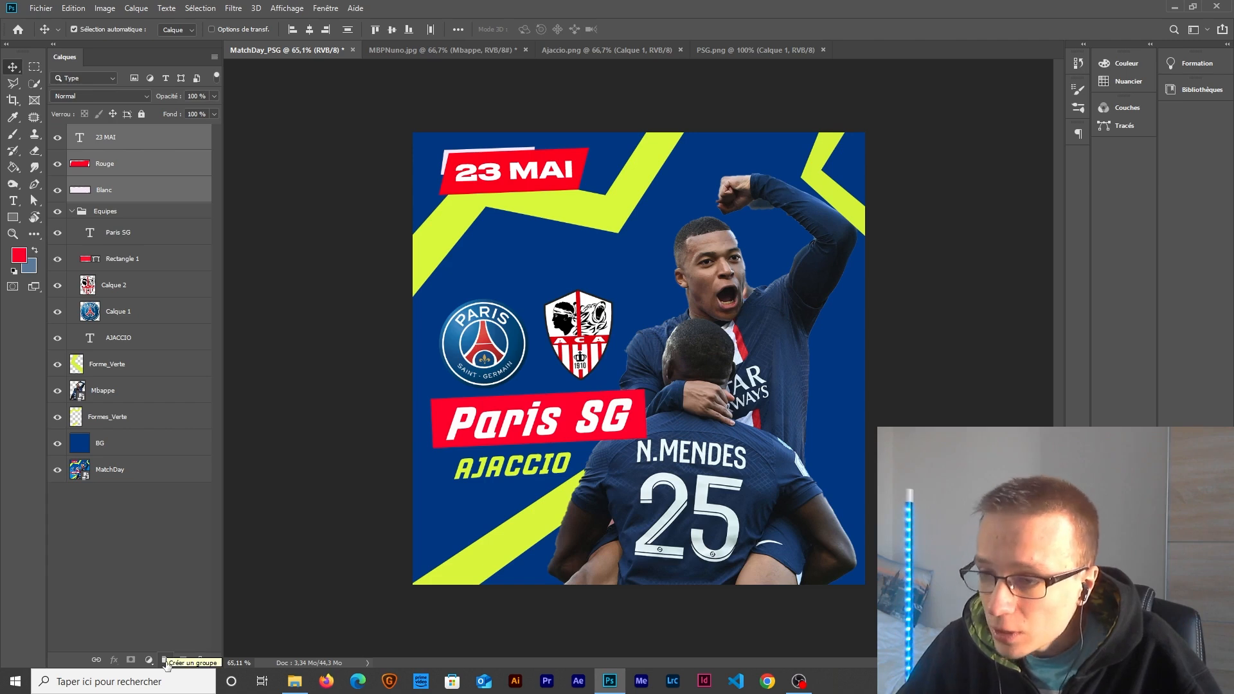
click(165, 660)
double_click(105, 132)
text(Date)
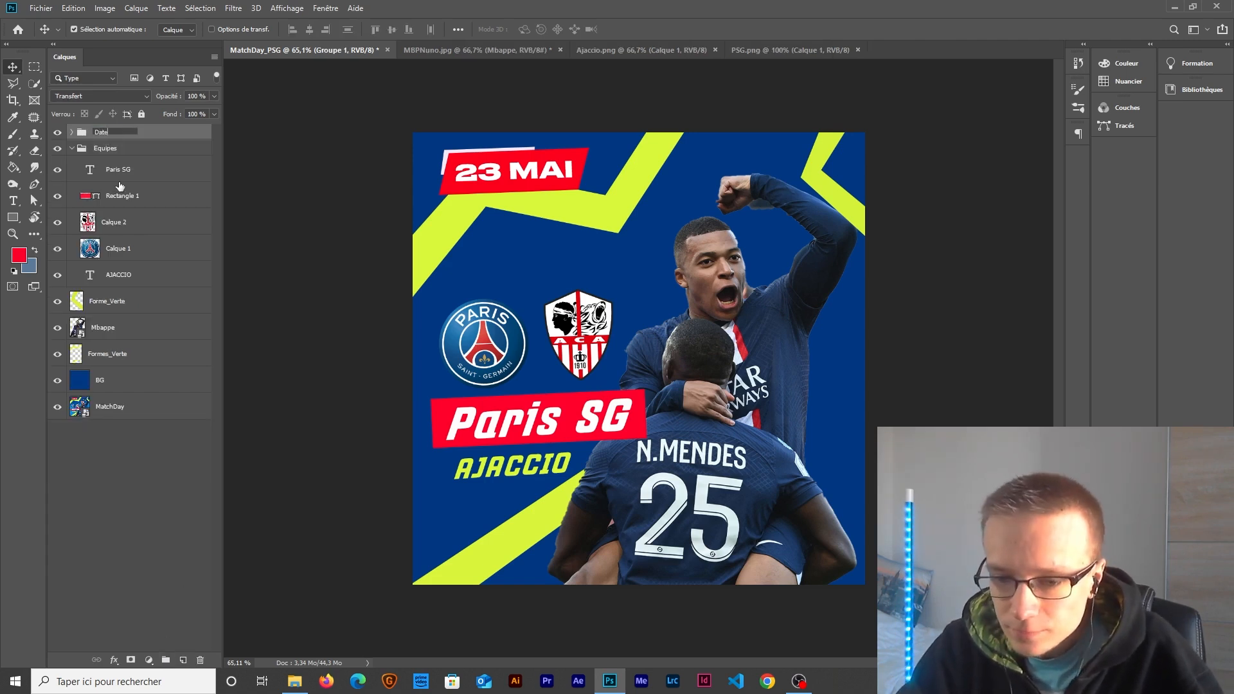
key(Return)
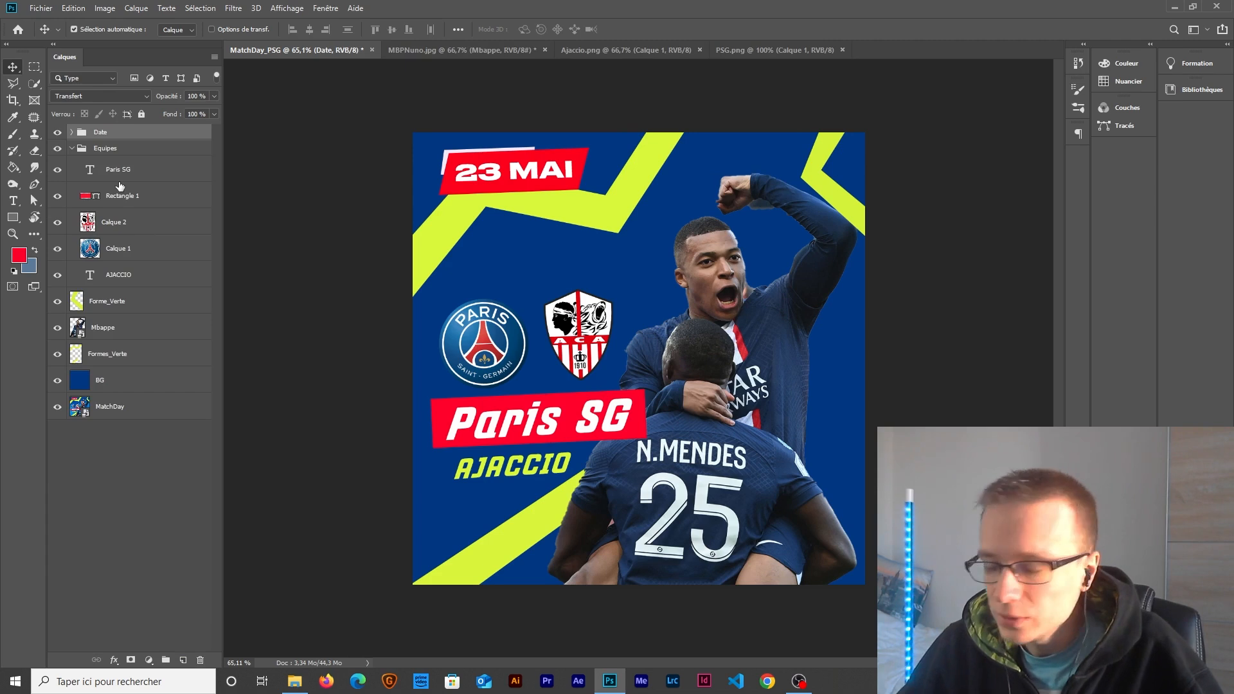
Step: Collapse the Equipes group and toggle the visibility of Date, Equipes, Mbappe, Formes_Verte and Forme_Verte to check their contents
click(57, 133)
click(57, 133)
click(71, 149)
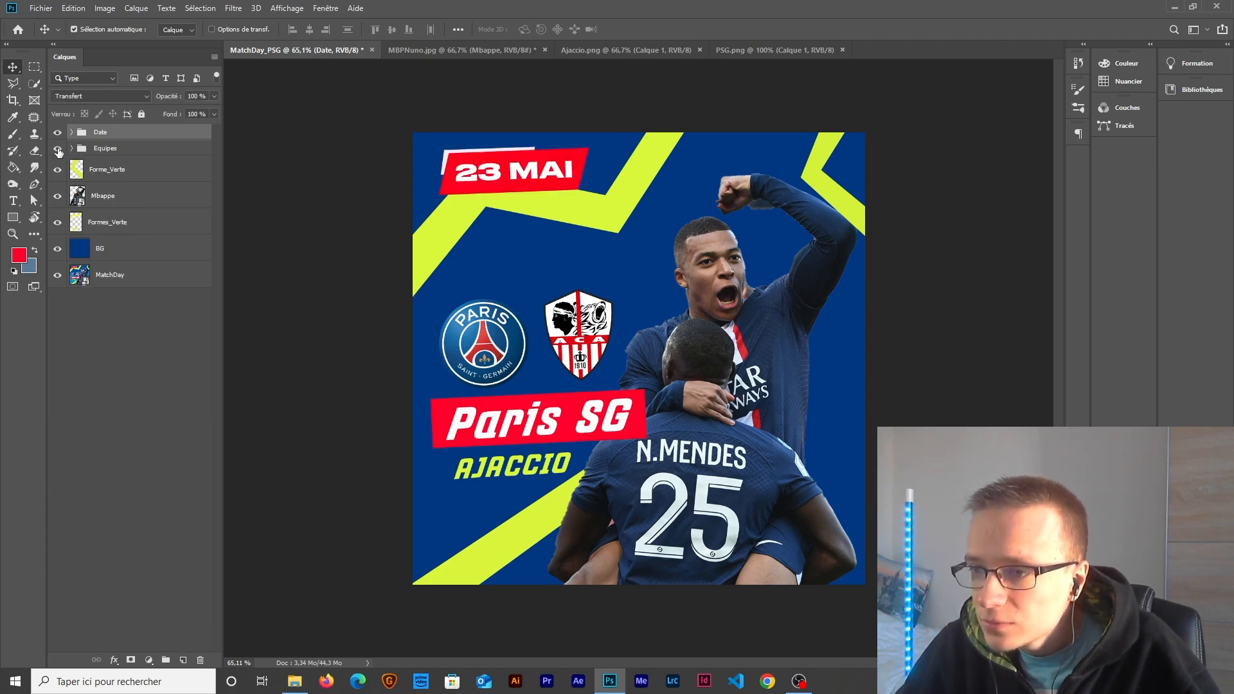
click(57, 149)
click(57, 150)
click(57, 202)
click(56, 202)
click(58, 223)
click(58, 223)
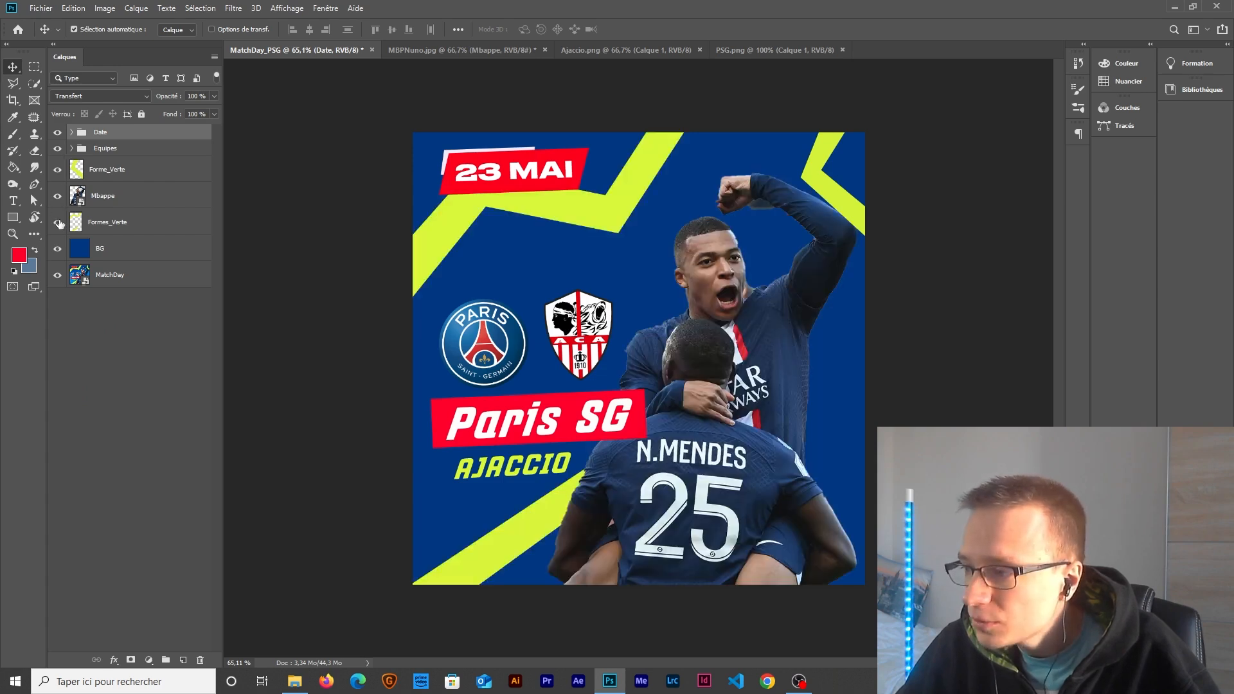
click(58, 170)
click(58, 169)
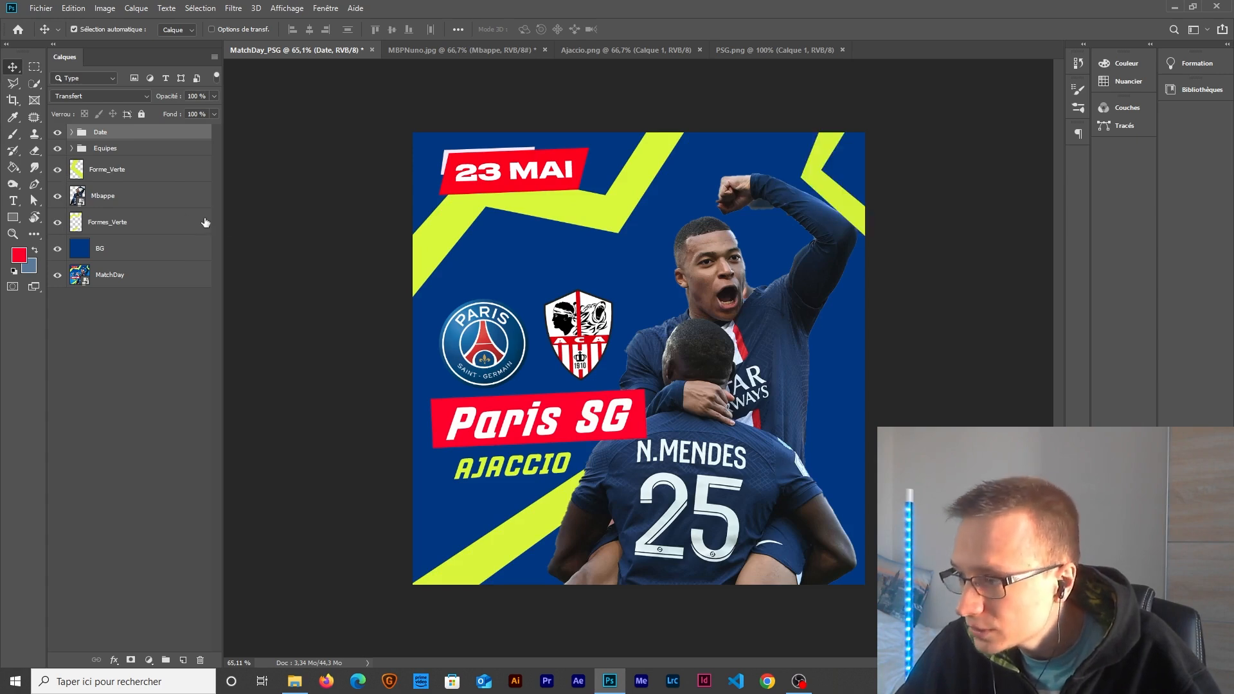
Step: Convert the Forme_Verte layer to a smart object and apply a Gaussian blur with a radius of 2 pixels
click(124, 172)
right_click(146, 178)
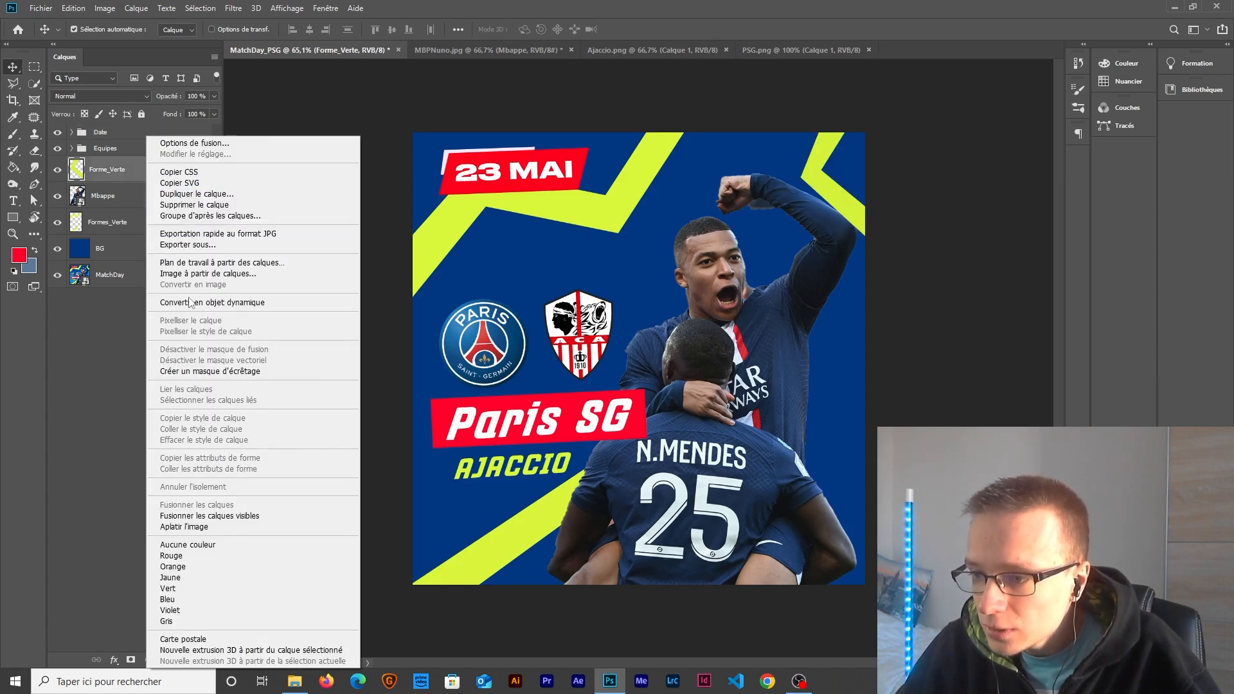
click(215, 302)
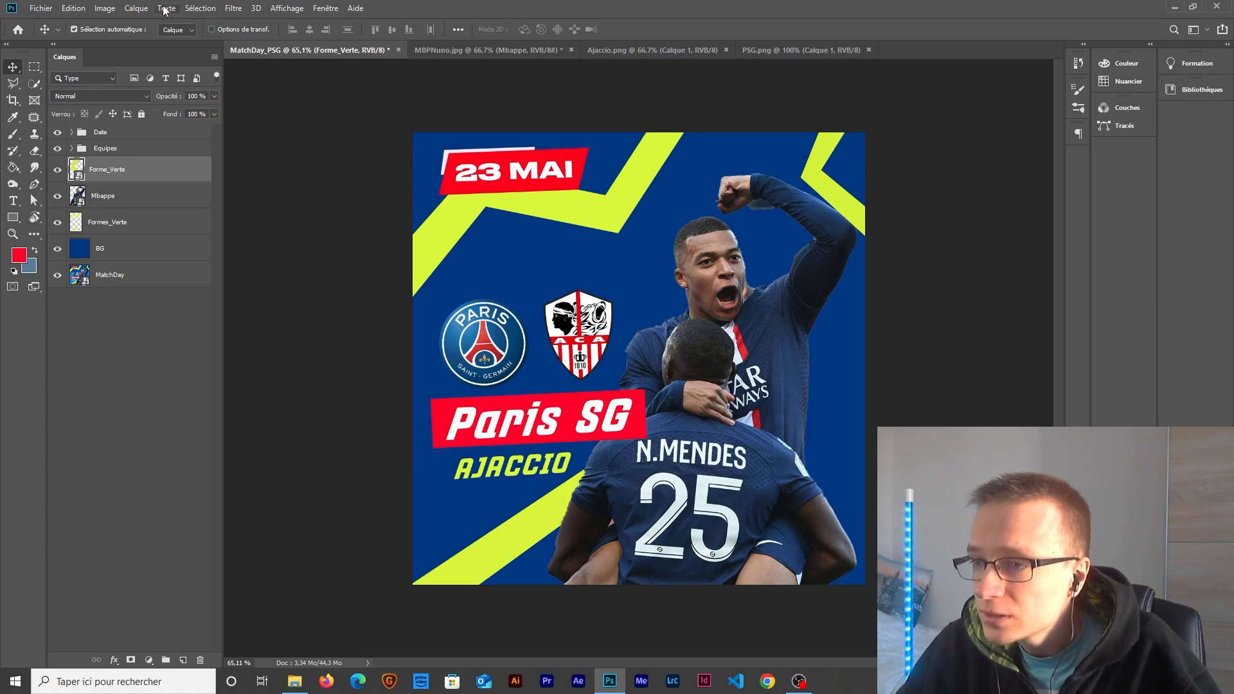
click(233, 9)
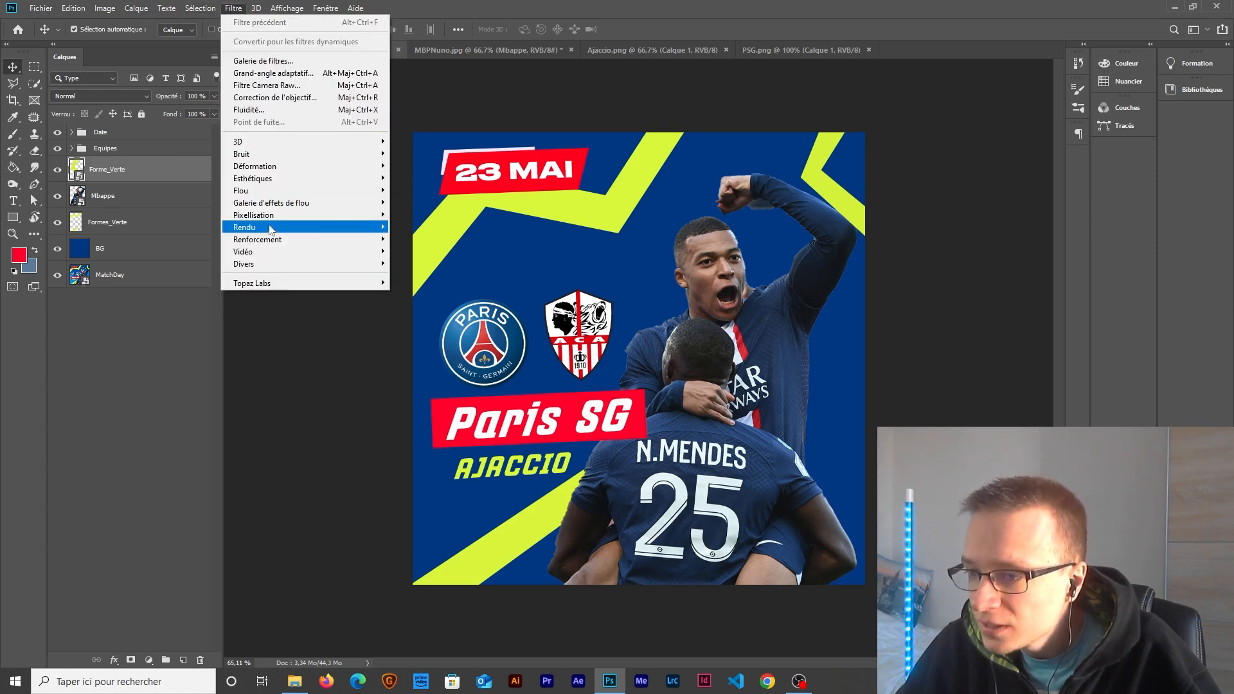
mouse_move(272, 191)
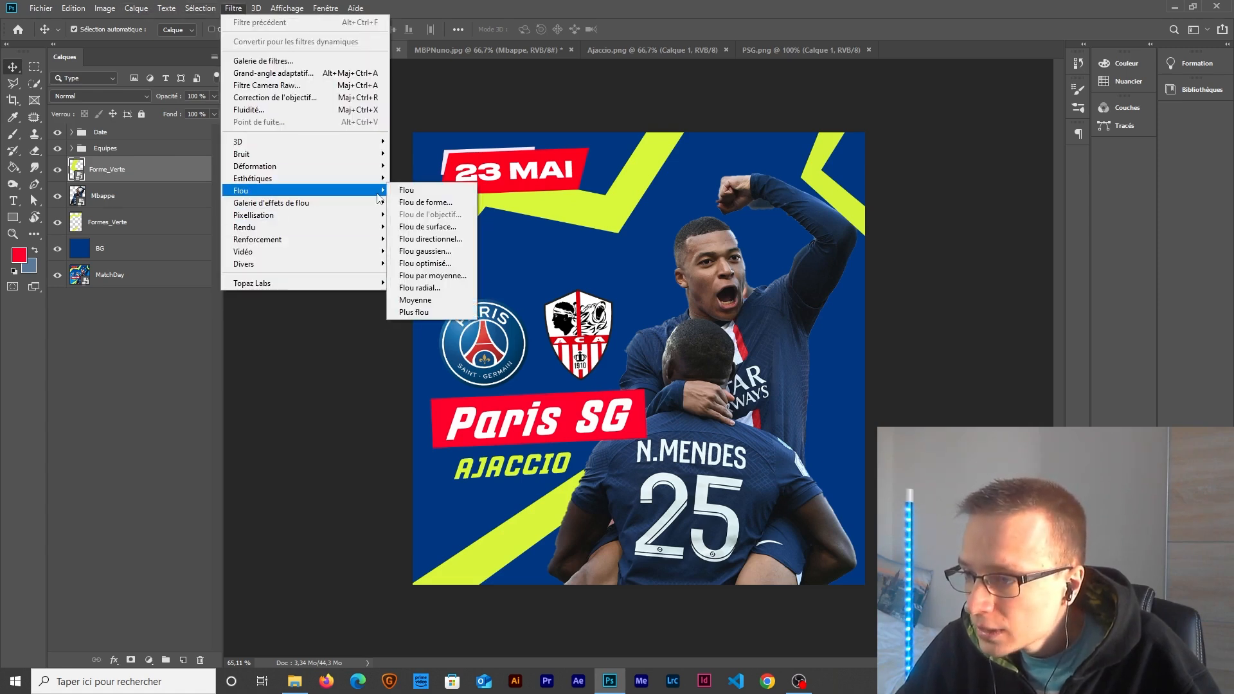
click(425, 251)
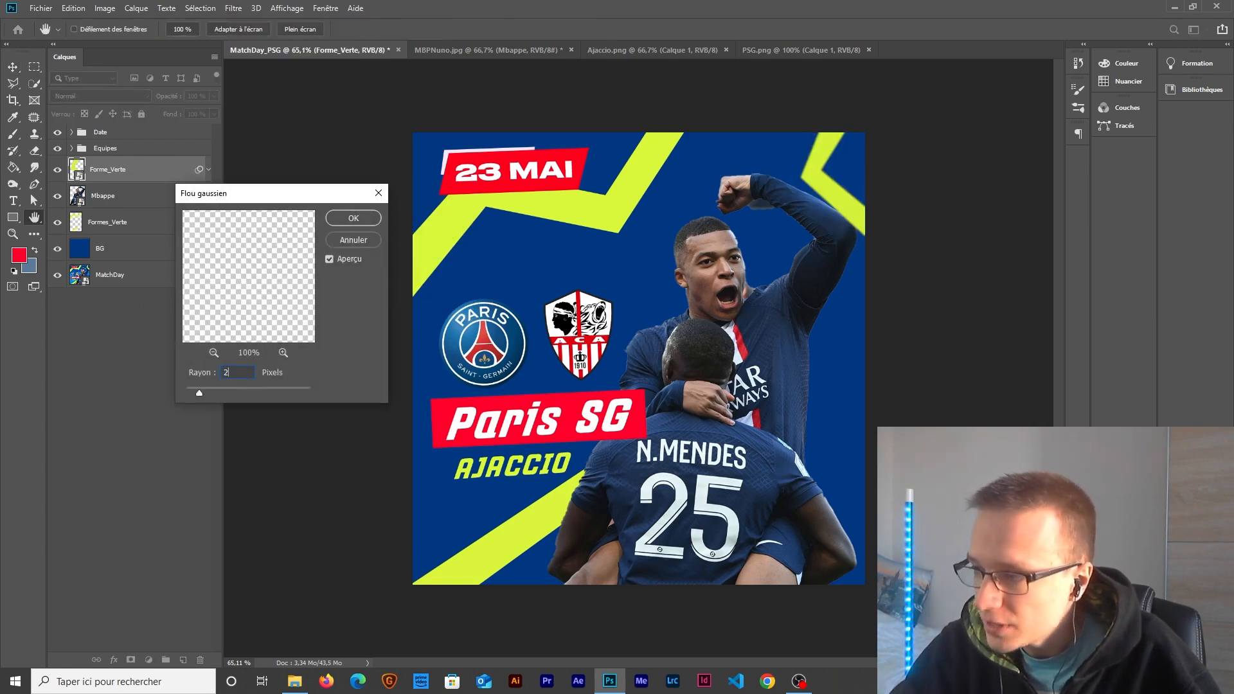
key(Return)
Step: Convert the Formes_Verte layer to a smart object, apply a Gaussian blur with radius 5, and compare with the MatchDay reference layer
click(113, 261)
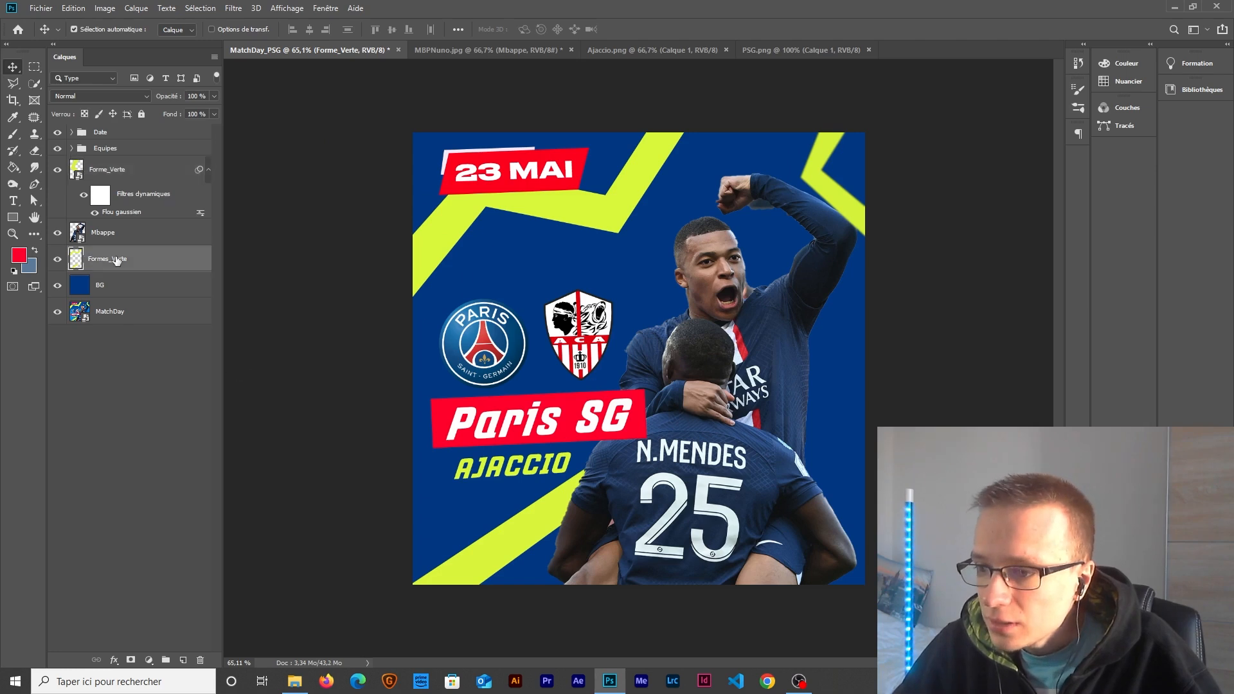
right_click(145, 265)
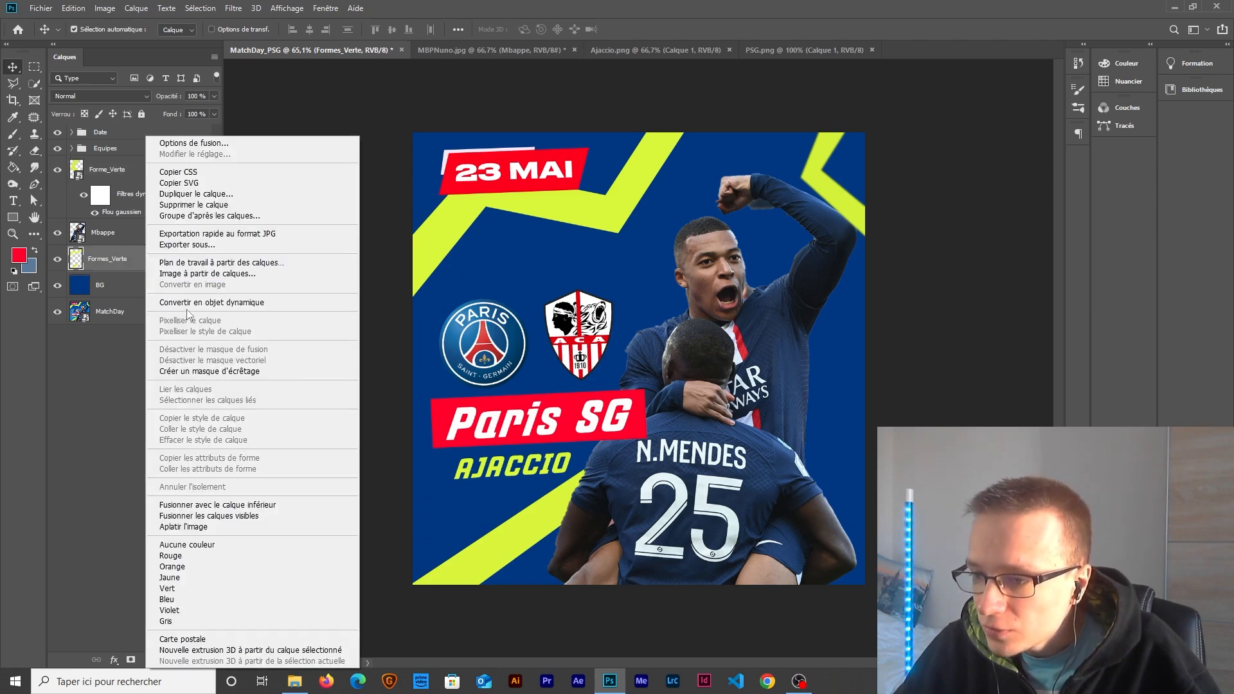
click(211, 302)
click(234, 8)
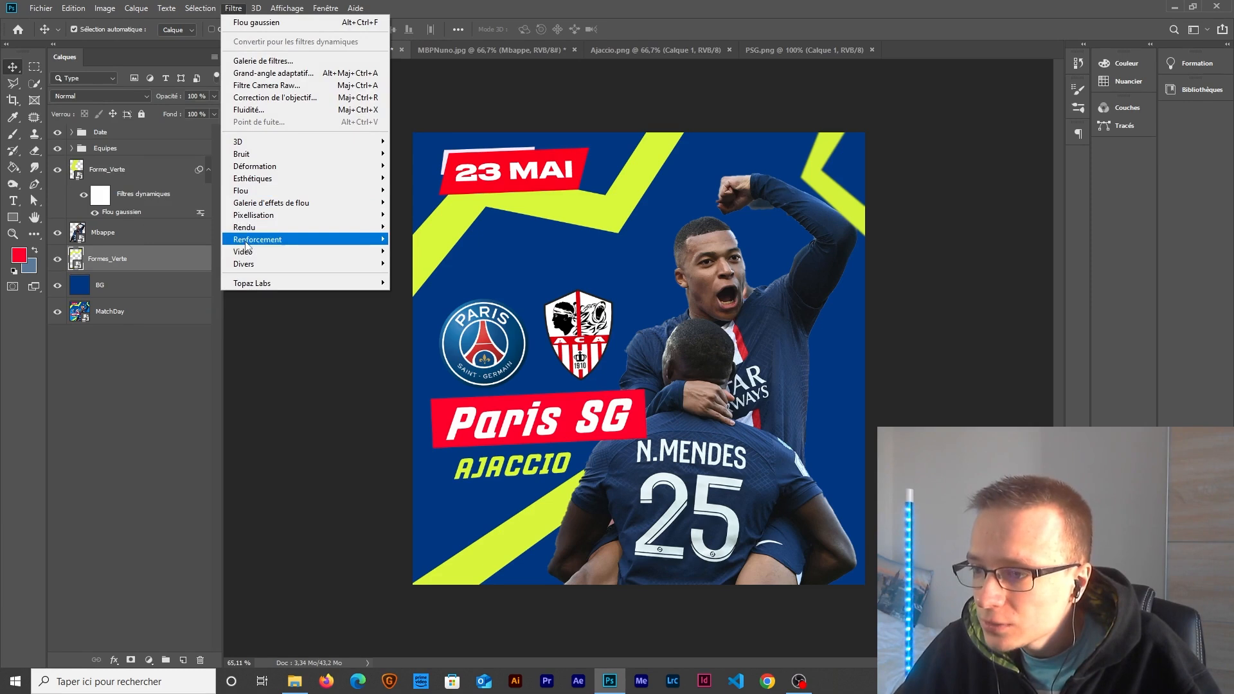
mouse_move(252, 192)
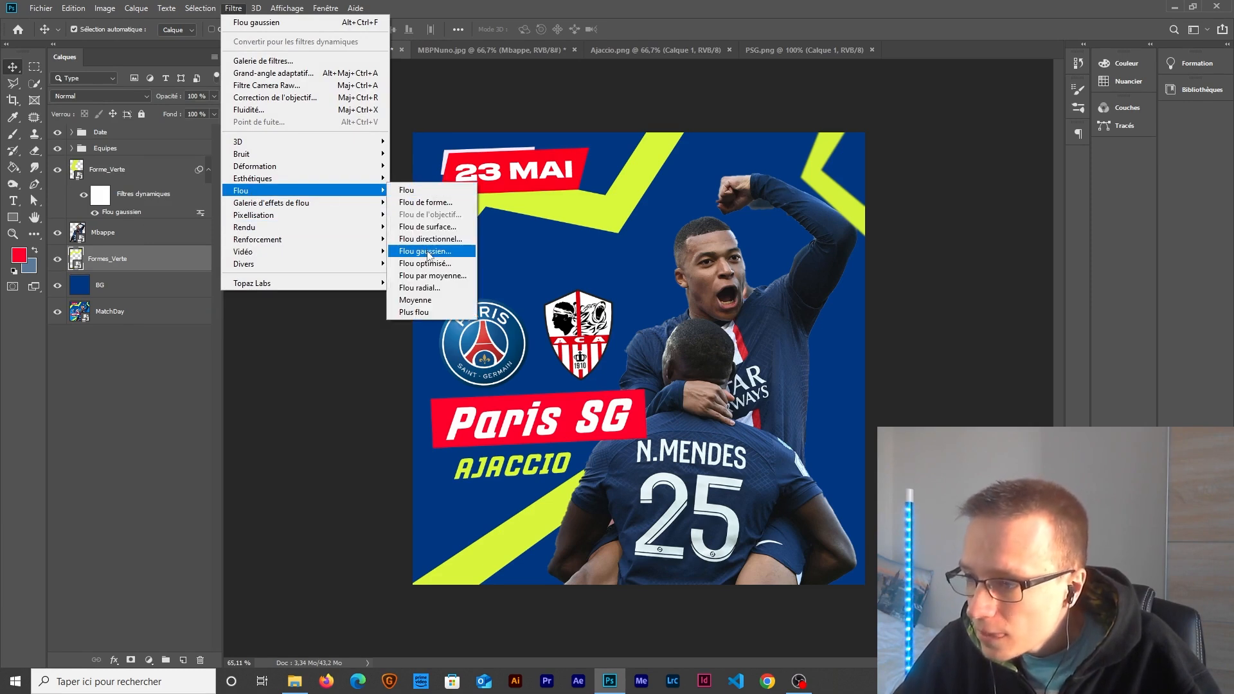
click(424, 250)
text(5)
click(354, 218)
key(v)
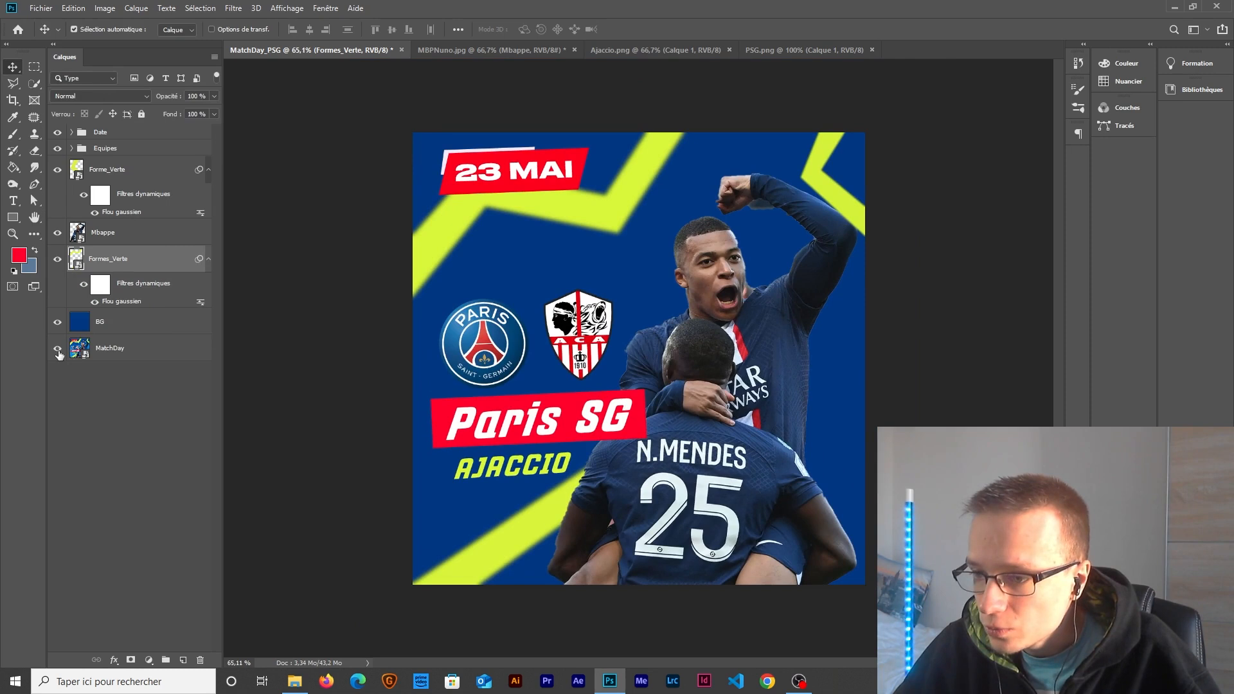
alt+click(58, 350)
alt+click(58, 350)
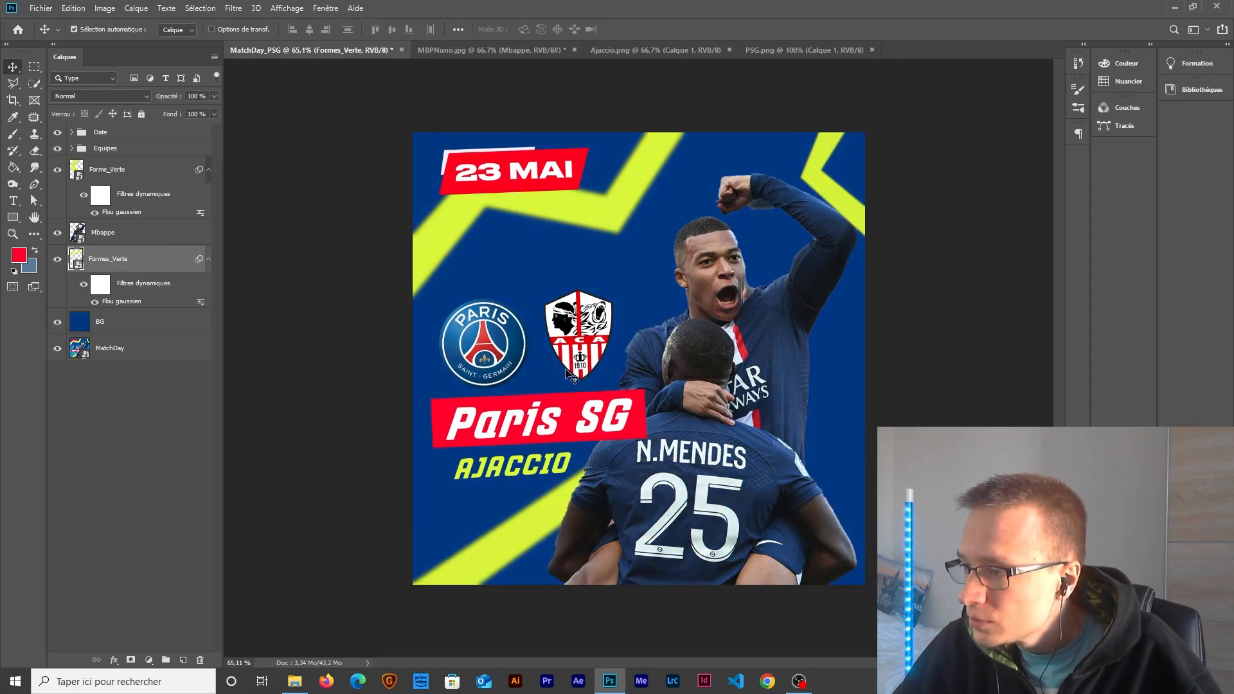
Step: Open Texture.jpg, convert its background to a regular layer, and copy it into the MatchDay_PSG poster above Formes_Verte
click(42, 12)
click(47, 35)
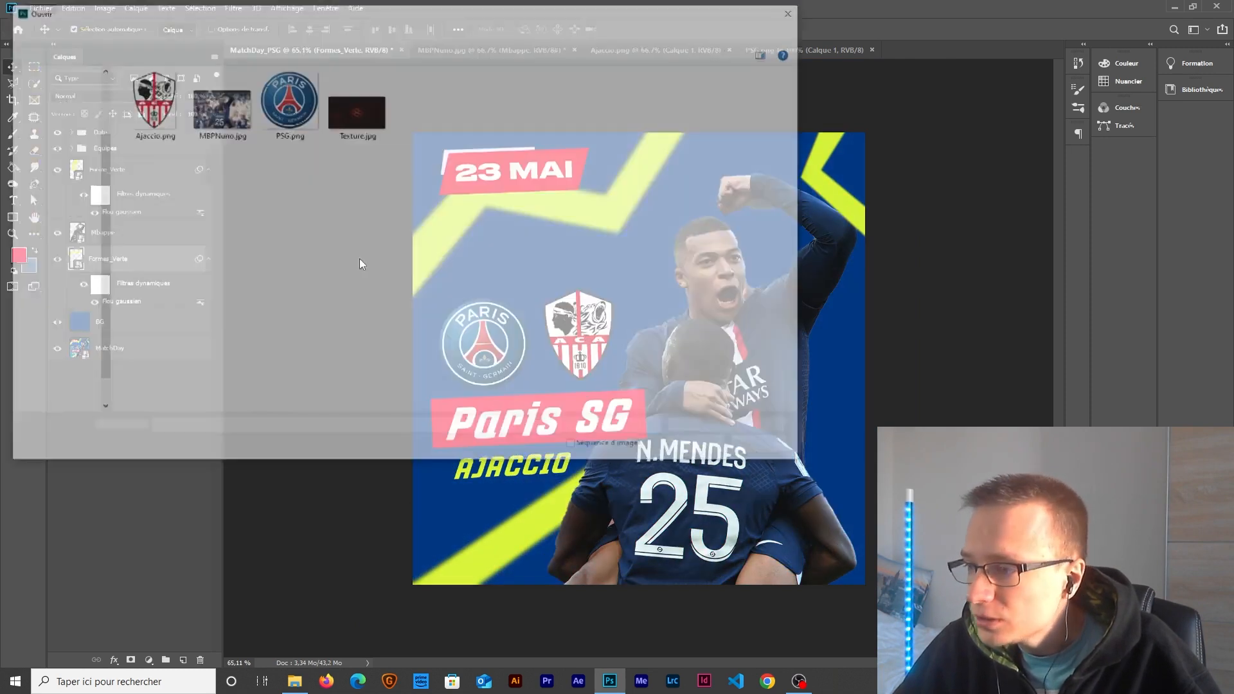
click(358, 121)
click(683, 445)
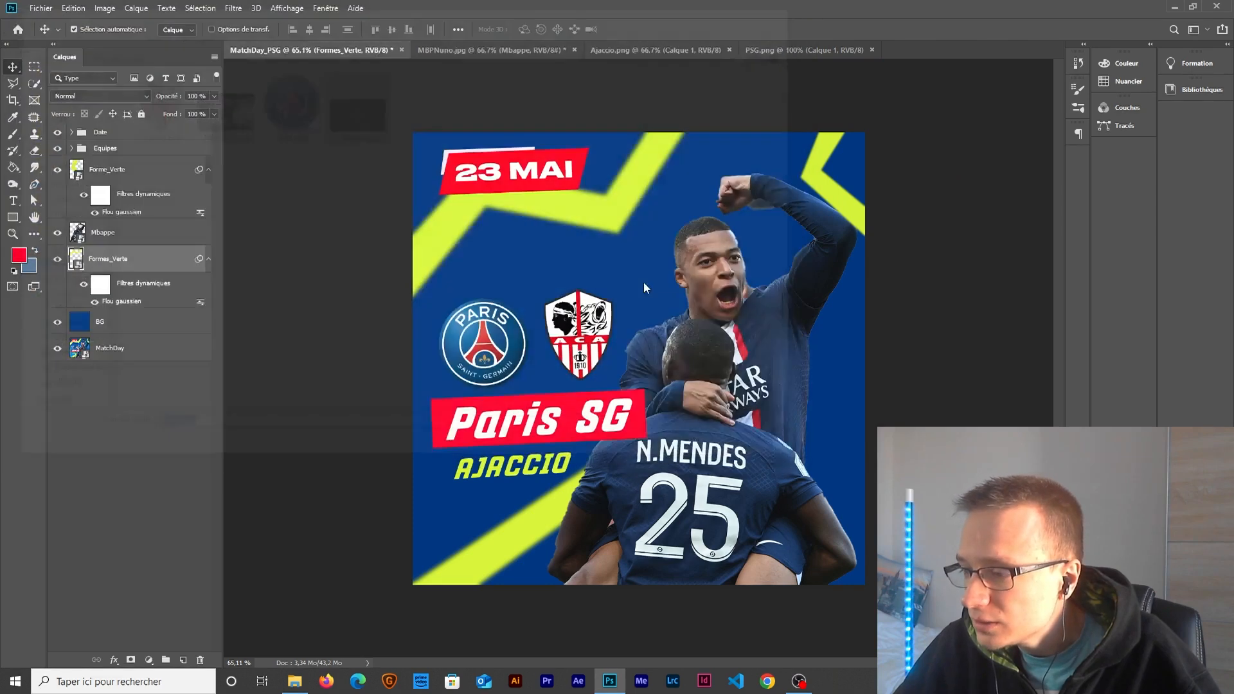
double_click(151, 138)
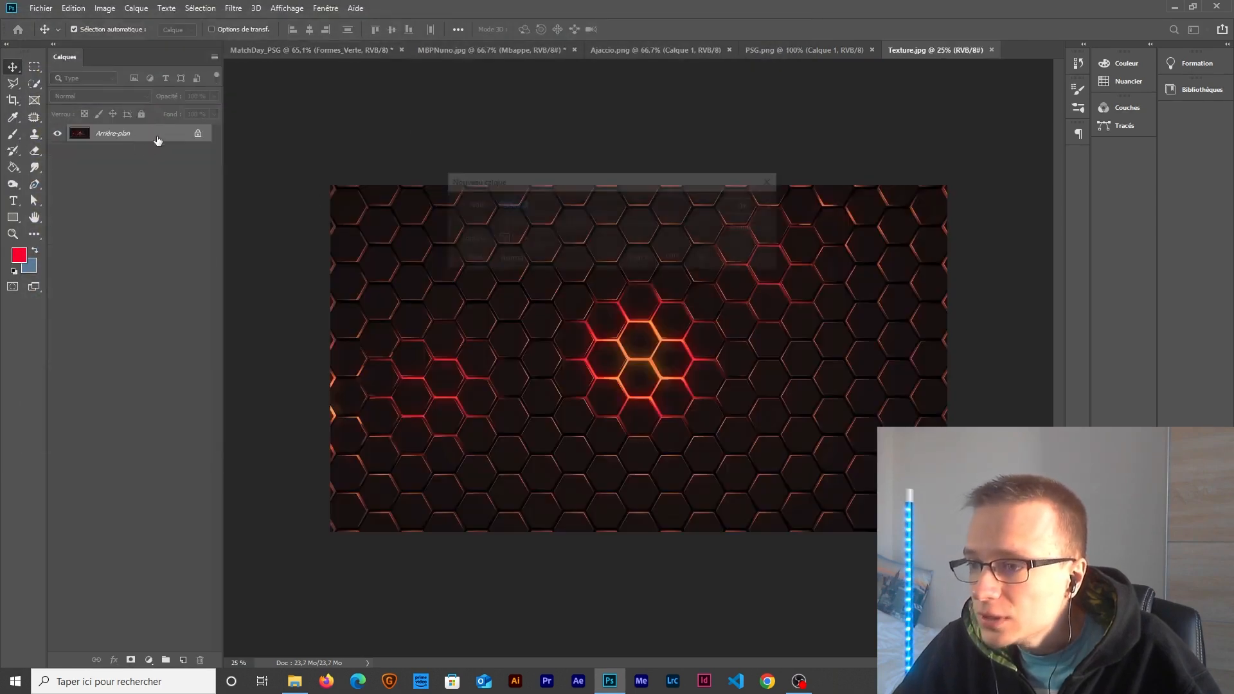
click(739, 205)
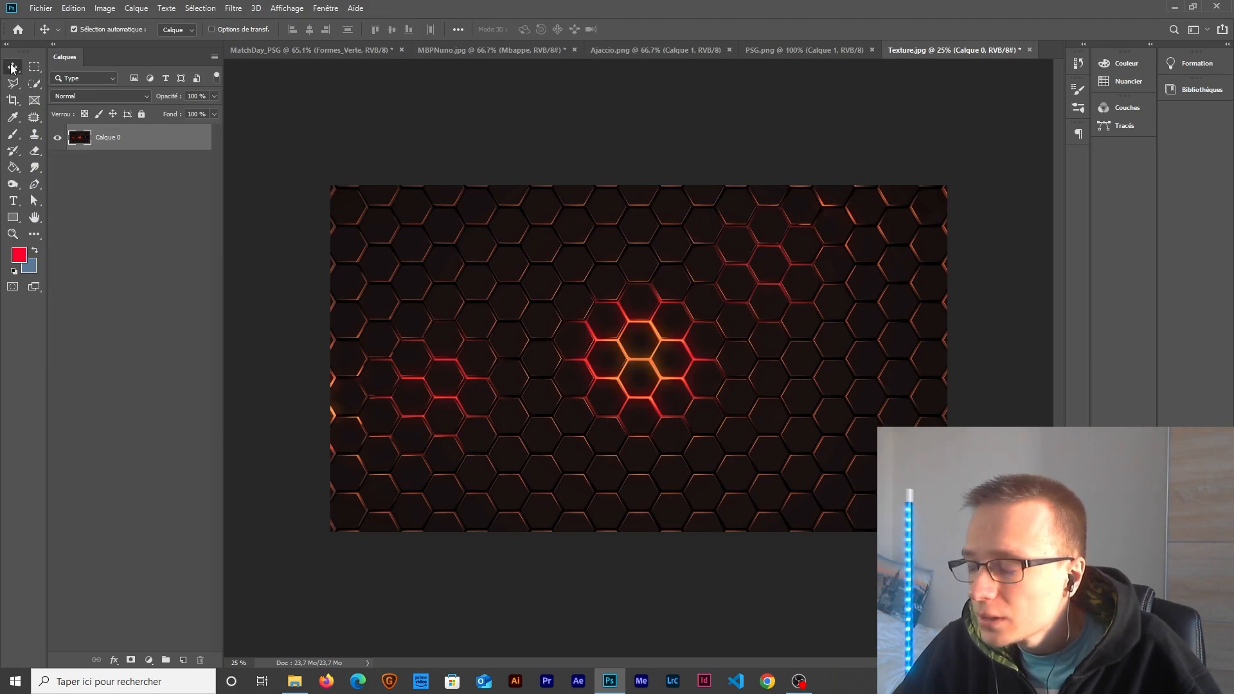
drag(742, 325, 630, 357)
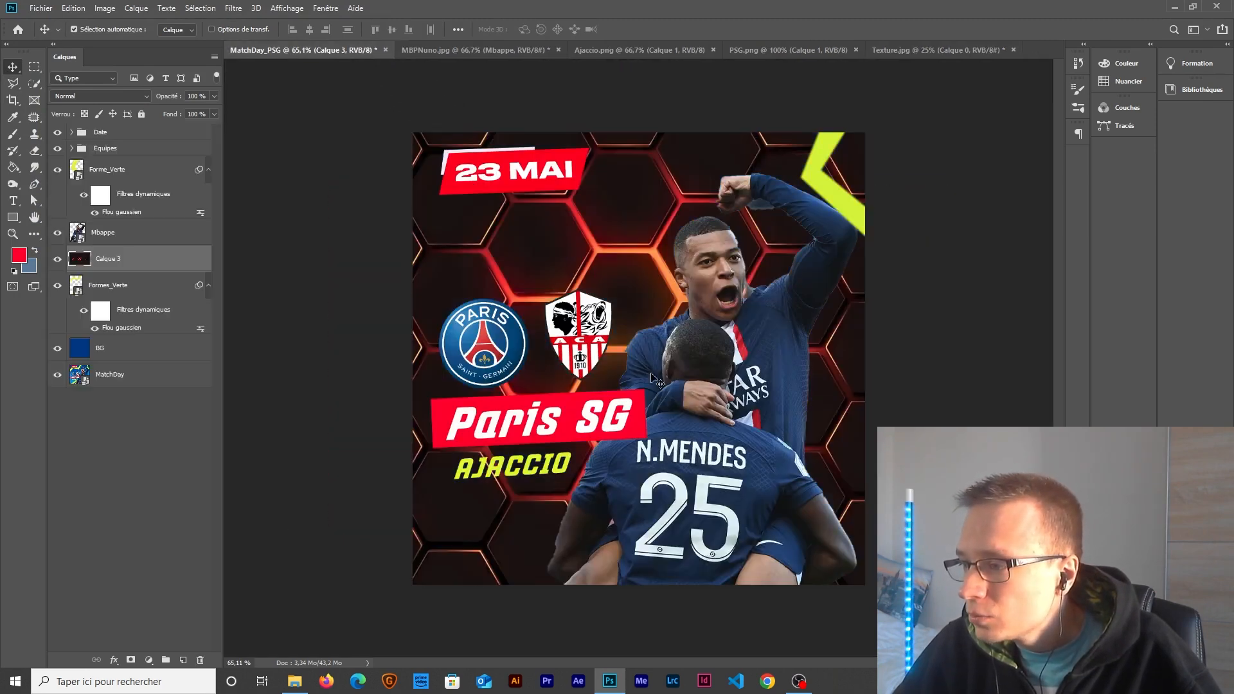
Step: Scale the hexagon texture layer down proportionally until its height roughly matches the poster's height
scroll(578, 410, down, 3)
scroll(578, 409, down, 2)
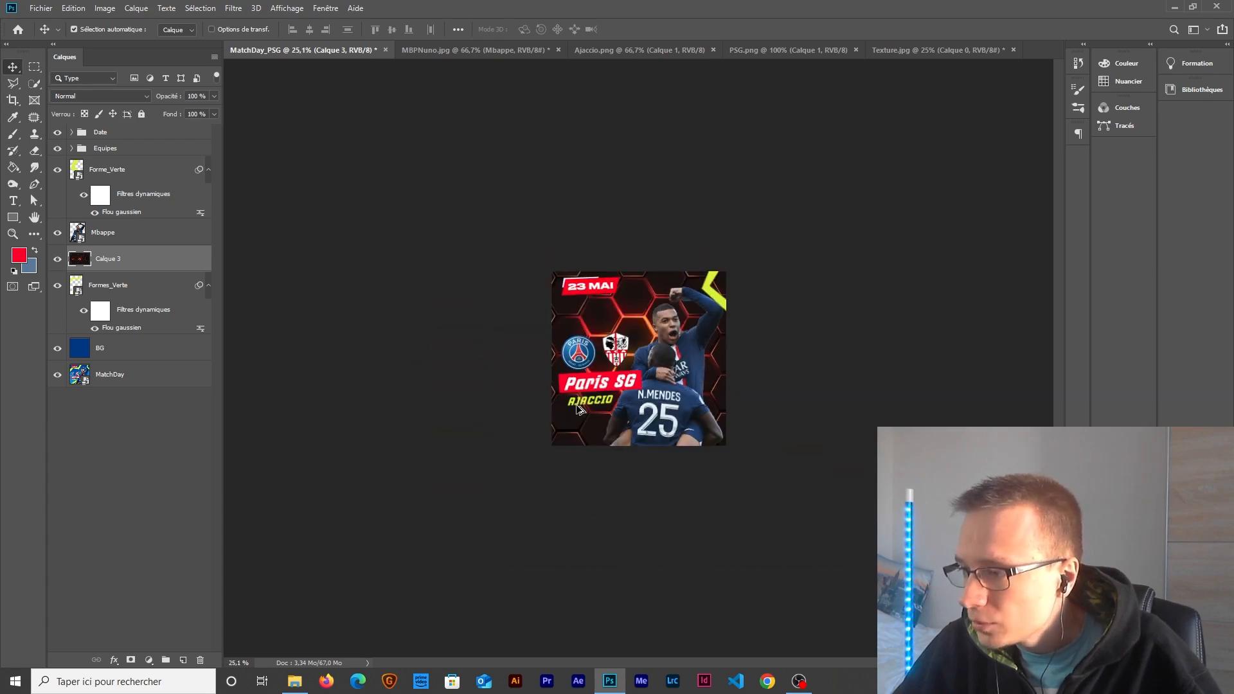
key(ctrl+t)
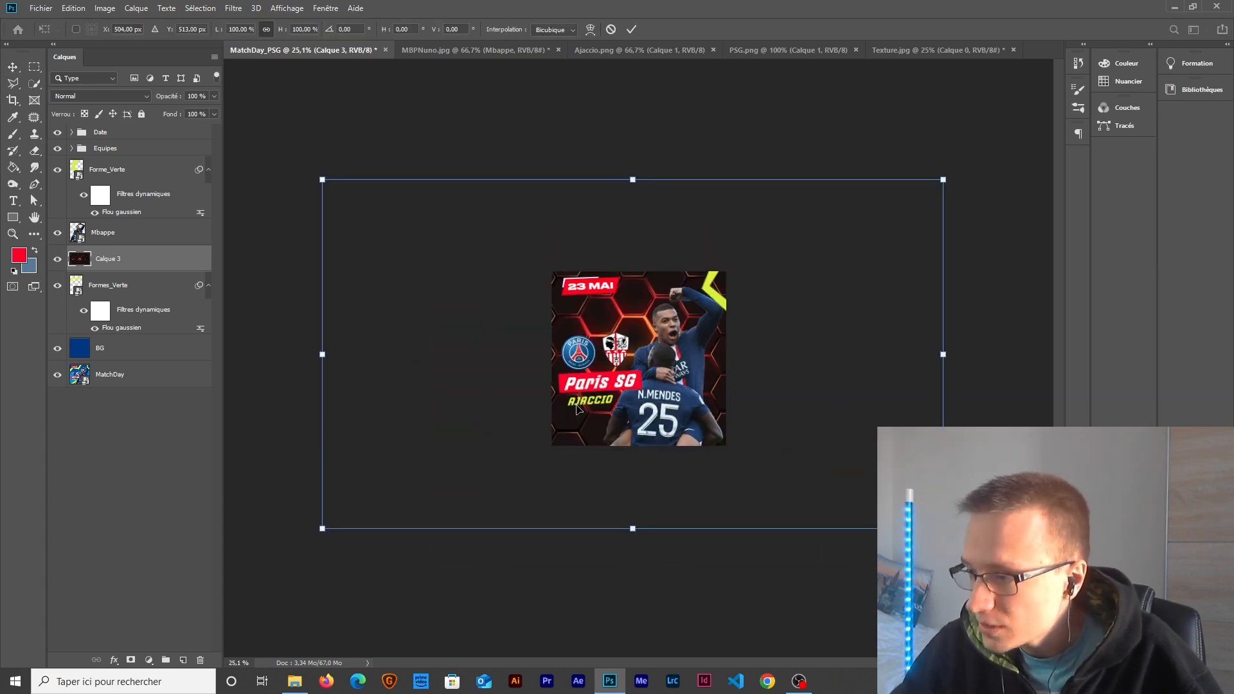
drag(634, 529, 633, 448)
drag(640, 165, 633, 257)
key(Return)
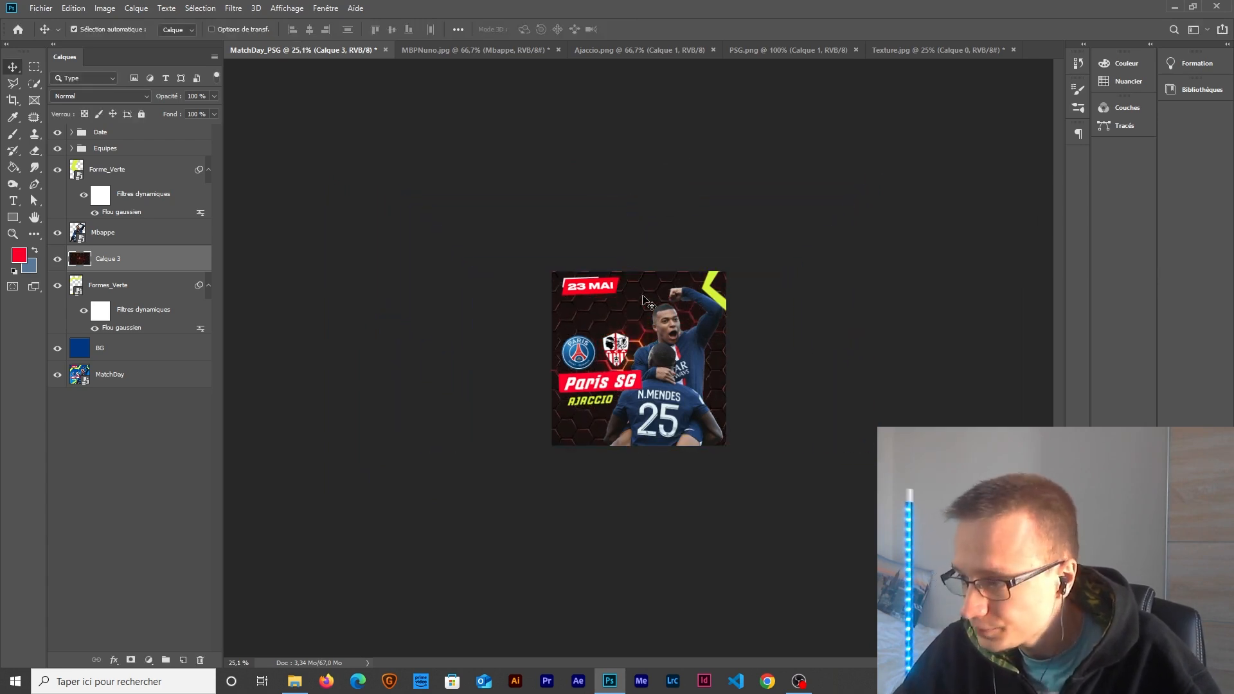
scroll(643, 370, up, 3)
scroll(642, 374, up, 2)
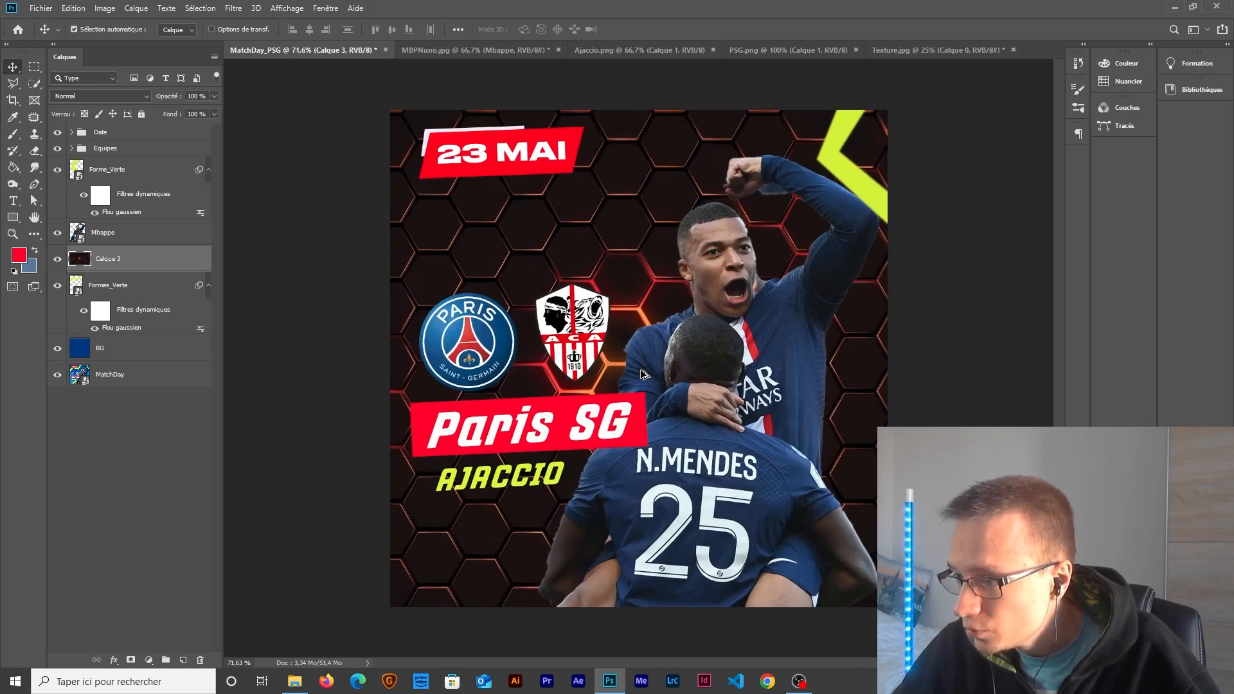
Step: Shift the hexagon texture 100 px to the left and enlarge it to 101.65 % so it extends past the poster's upper edge
key(ctrl+t)
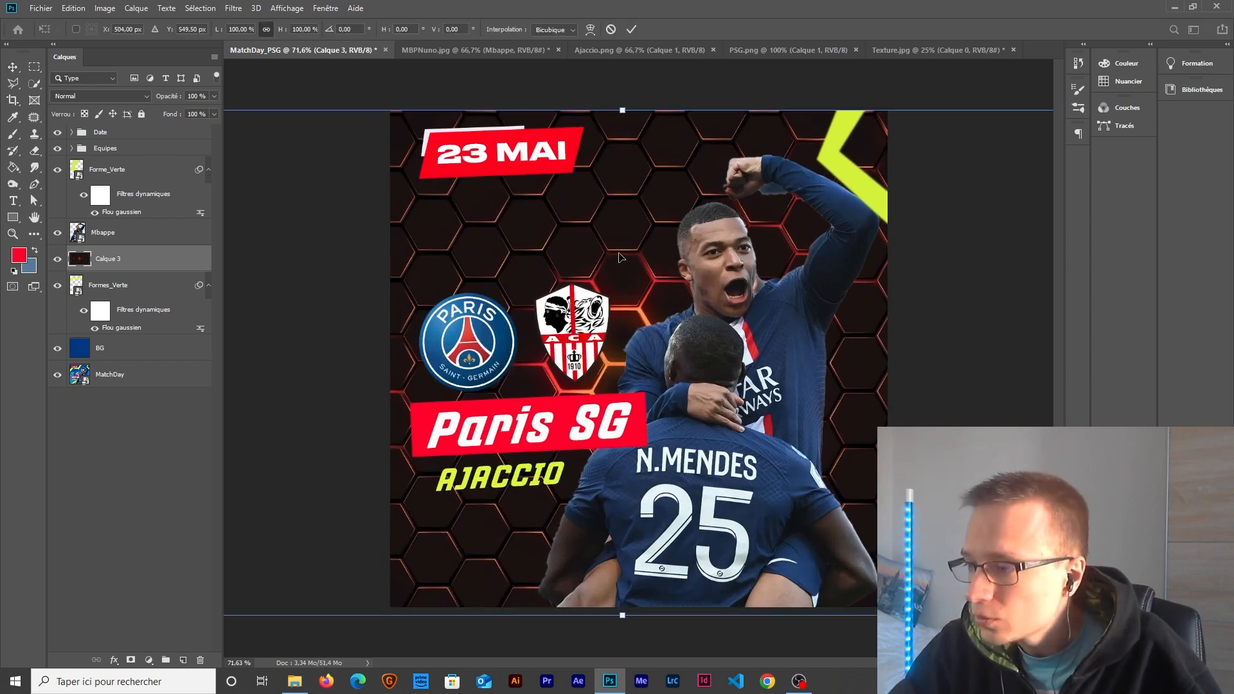
key(shift+Left)
key(shift+Left)
key(shift+Left)
key(shift+Left)
key(shift+Left)
key(shift+Left)
key(shift+Left)
key(shift+Left)
key(shift+Left)
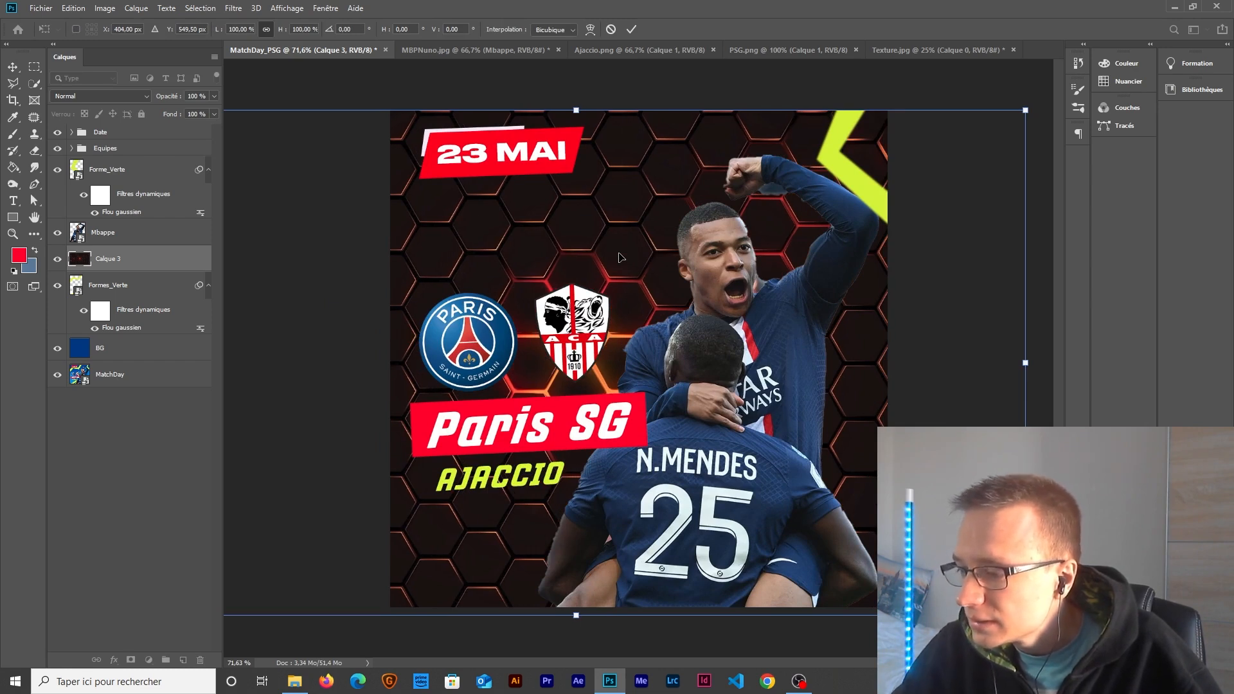
drag(575, 108, 576, 102)
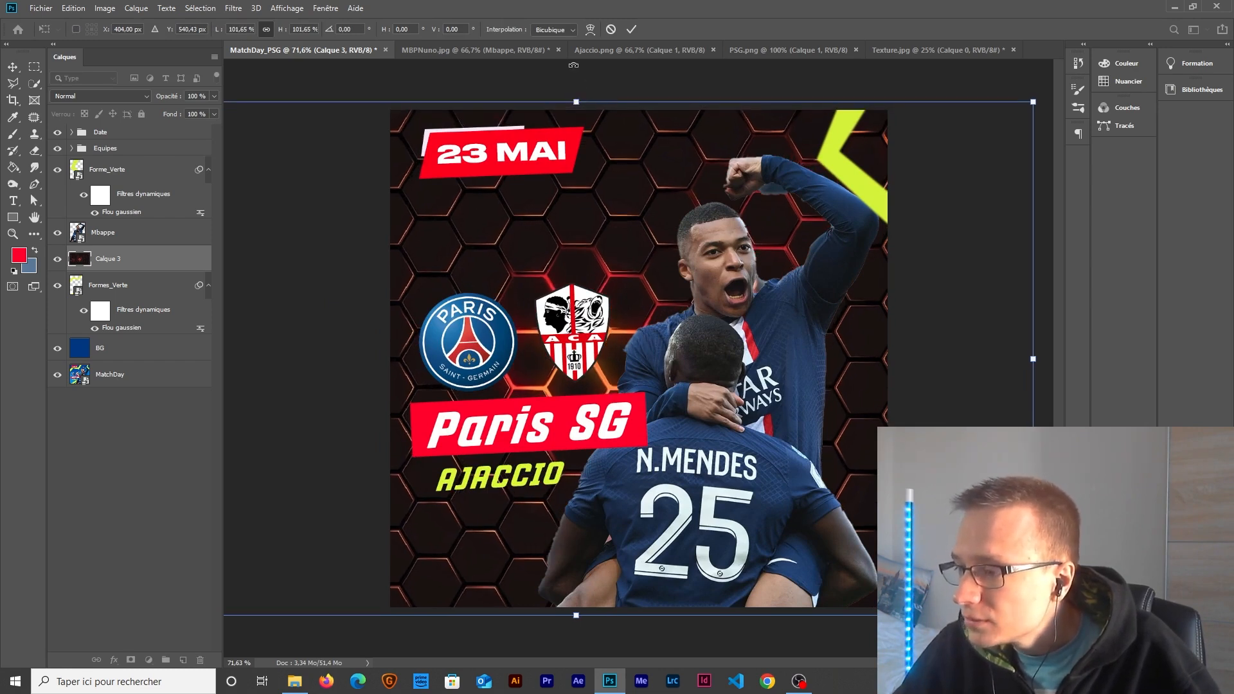
key(Return)
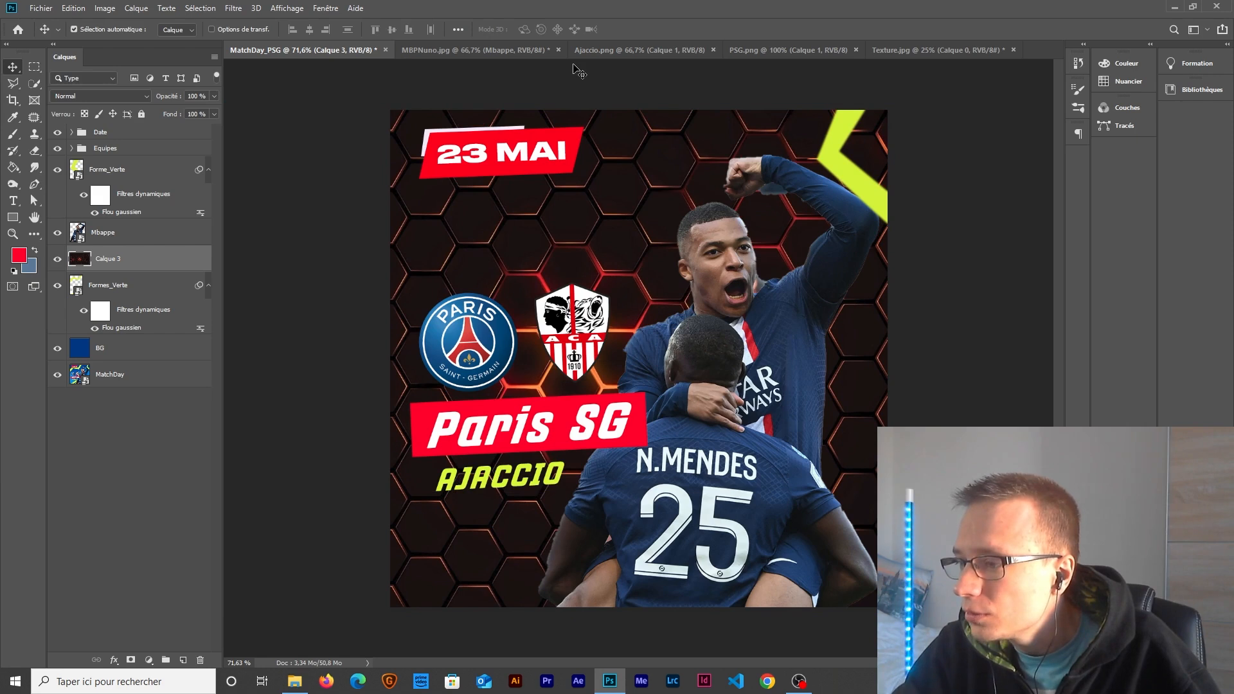
scroll(560, 312, down, 1)
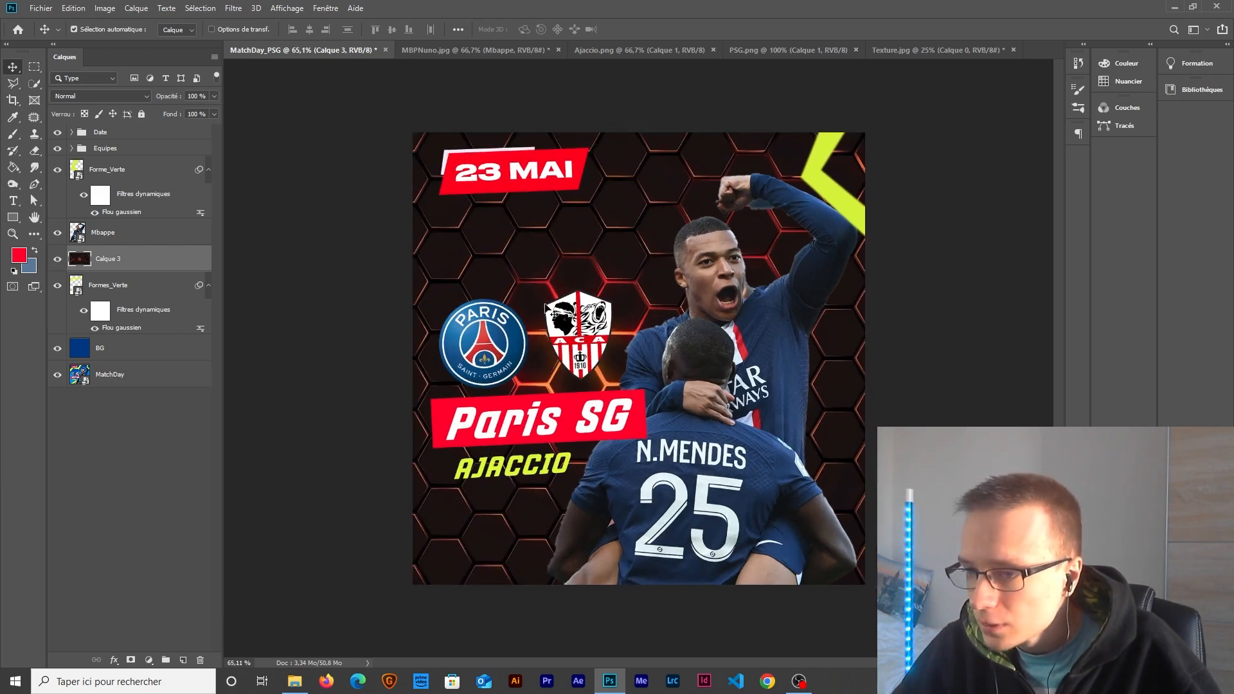
Step: Rename the hexagon texture layer Calque 3 as "Texture"
double_click(106, 259)
text(Texture)
key(Return)
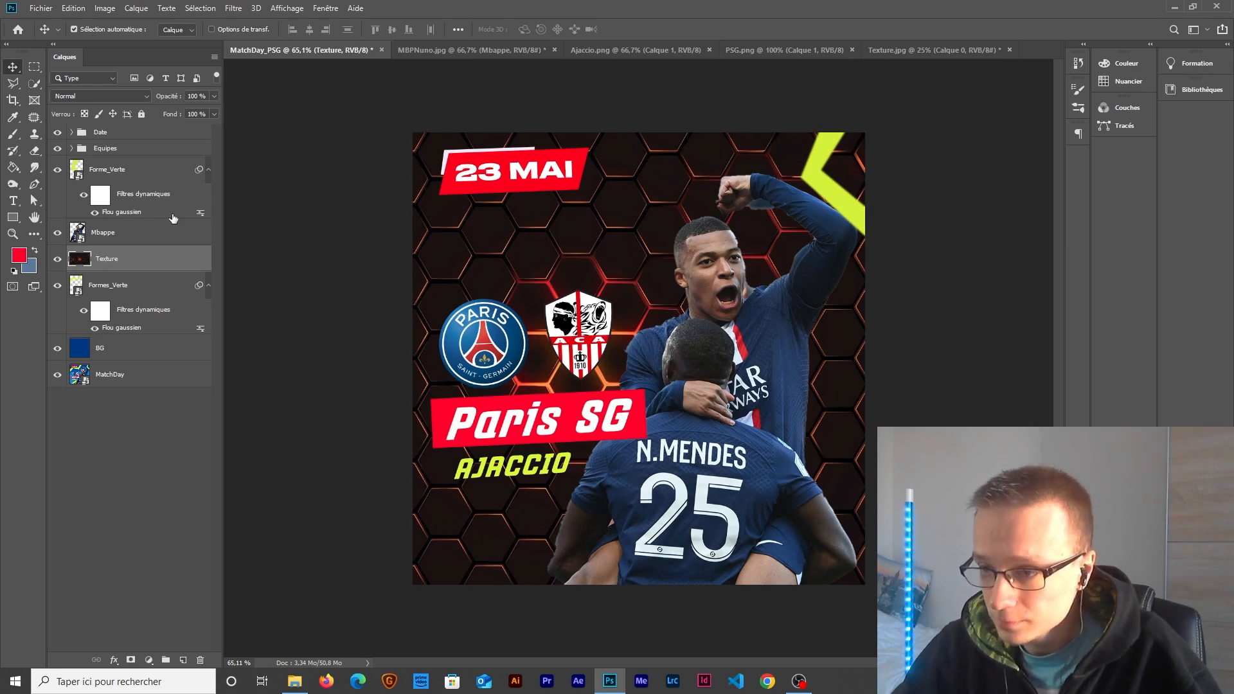
Step: Convert the hexagon Texture layer to a smart object
right_click(146, 263)
click(164, 300)
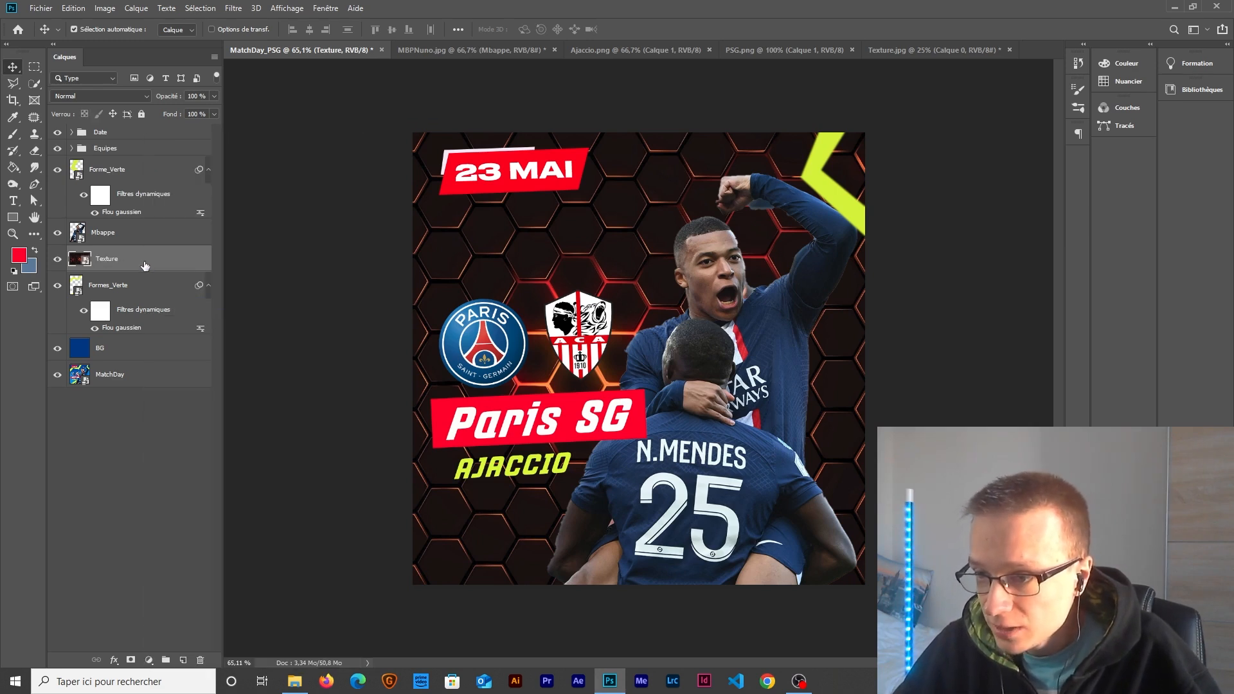
key(ctrl)
key(ctrl+l)
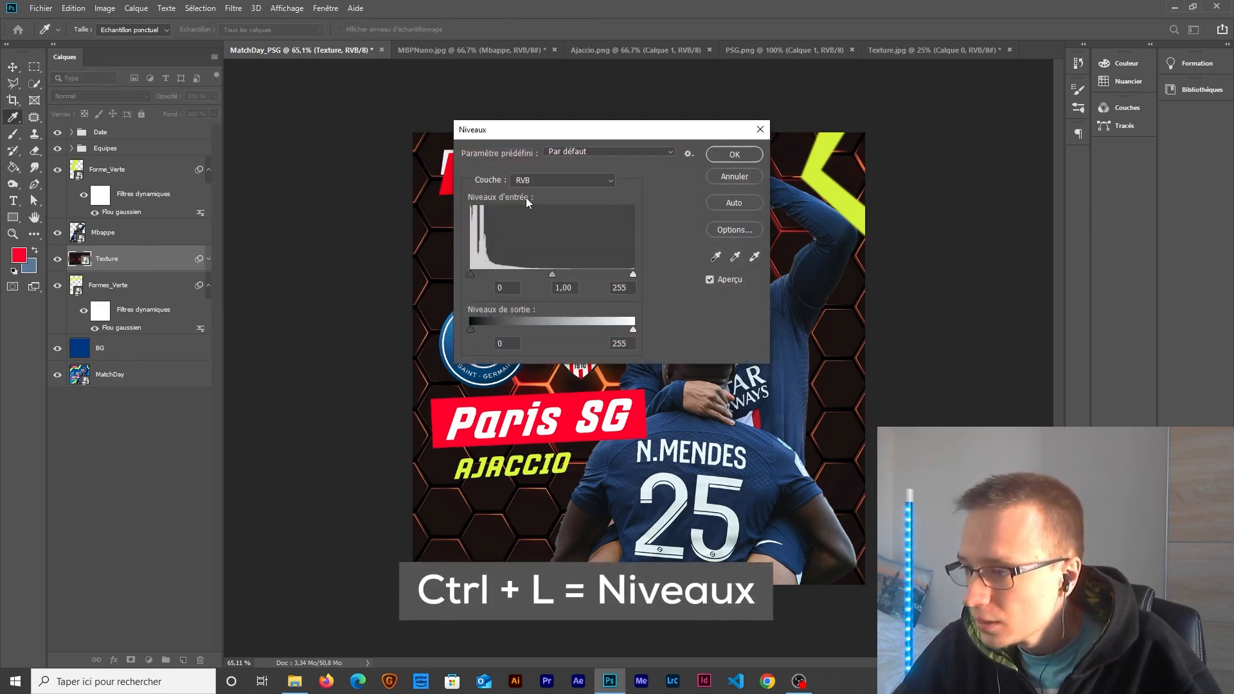
drag(560, 125, 355, 135)
click(510, 190)
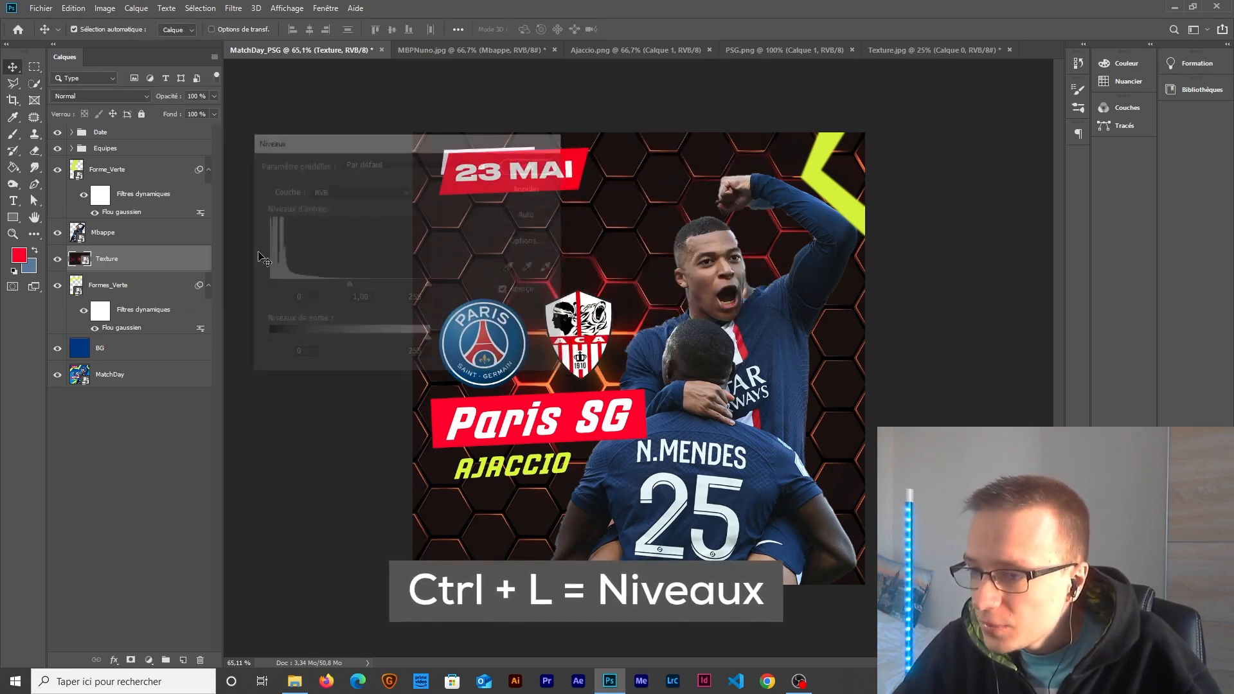
Step: Apply Levels (Niveaux) to the Texture layer with a black input level of 20 and set its blend mode to Superposition
key(ctrl)
key(ctrl+l)
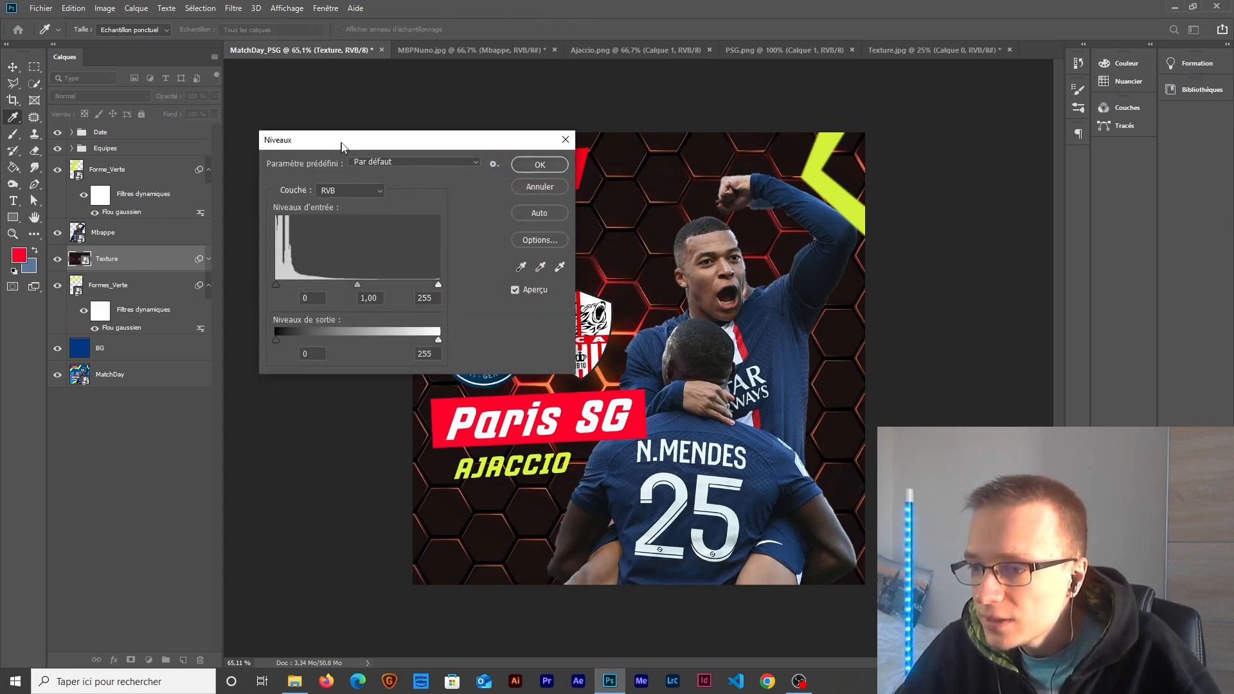
drag(326, 126, 293, 112)
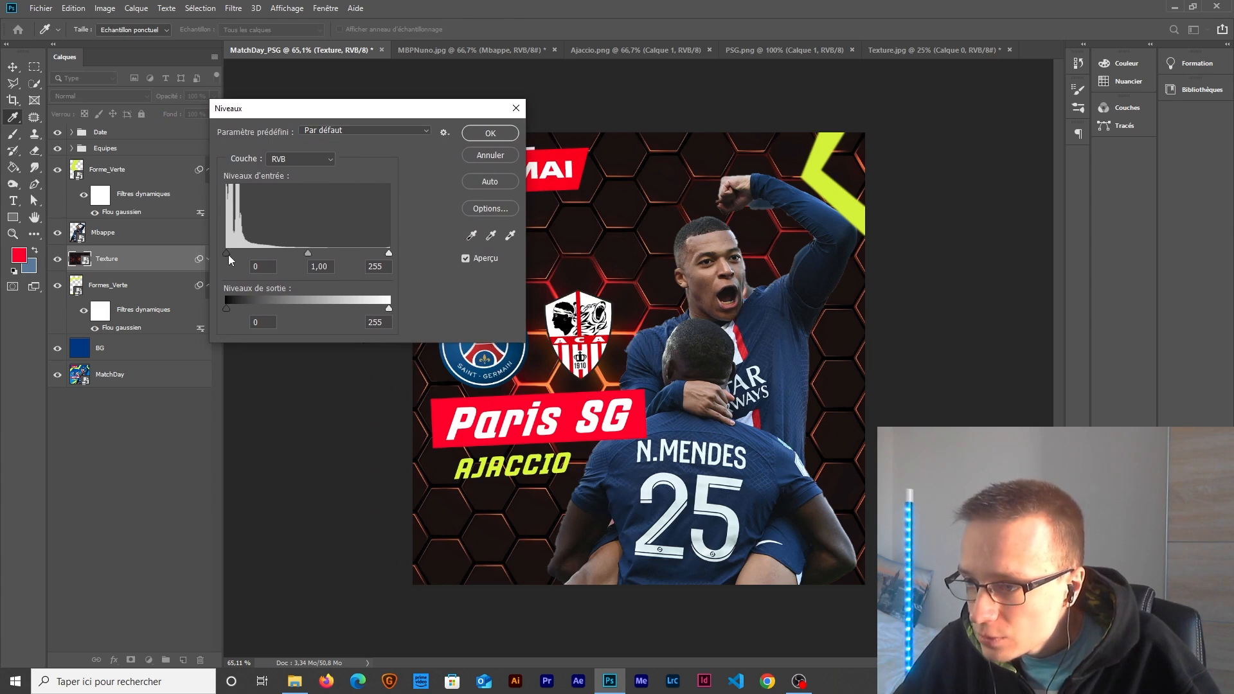
drag(225, 254, 230, 252)
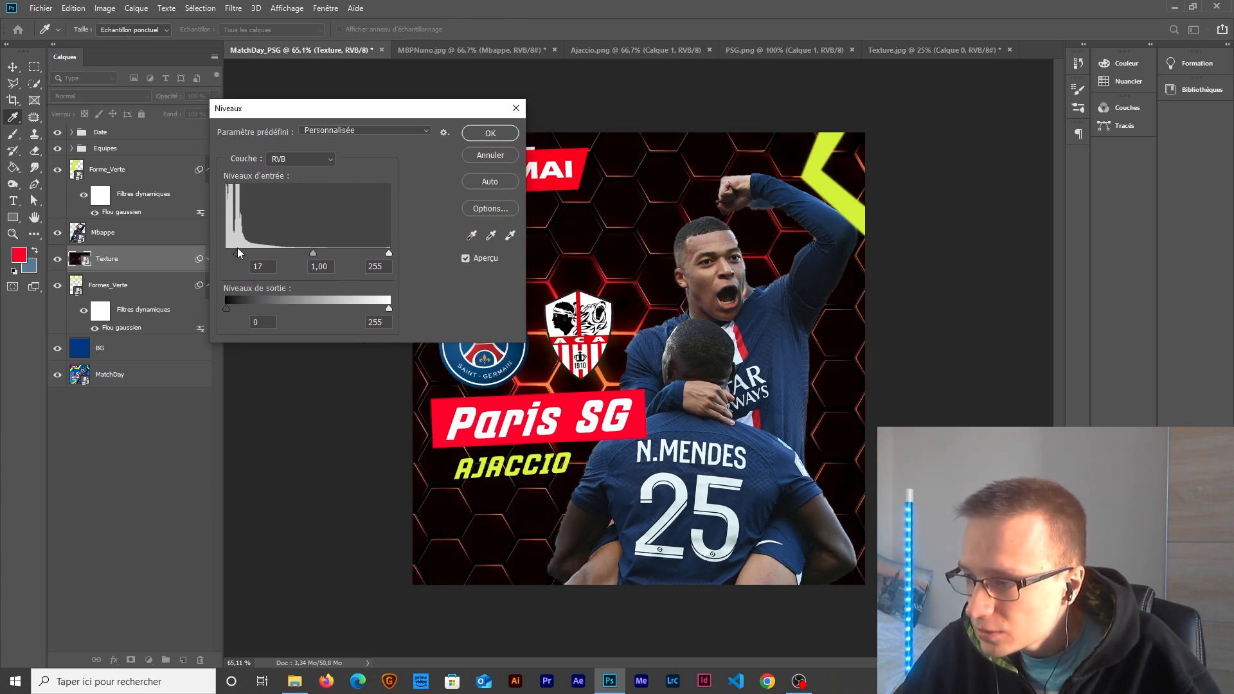
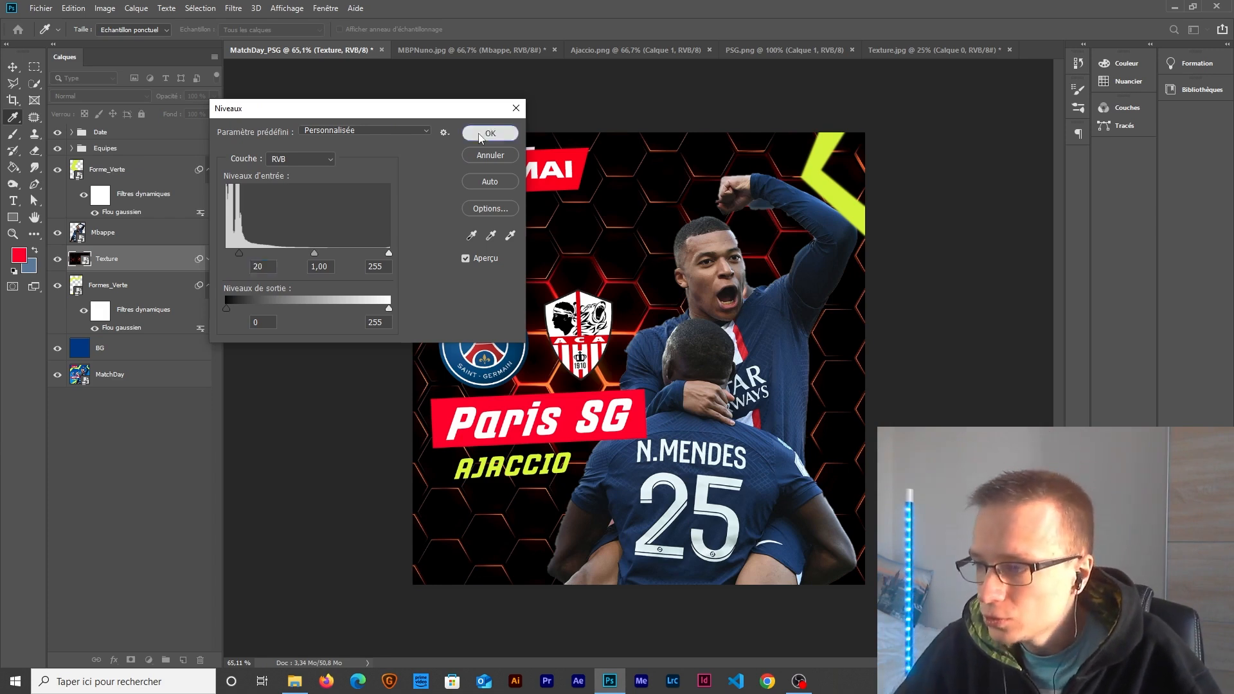
click(479, 133)
click(120, 98)
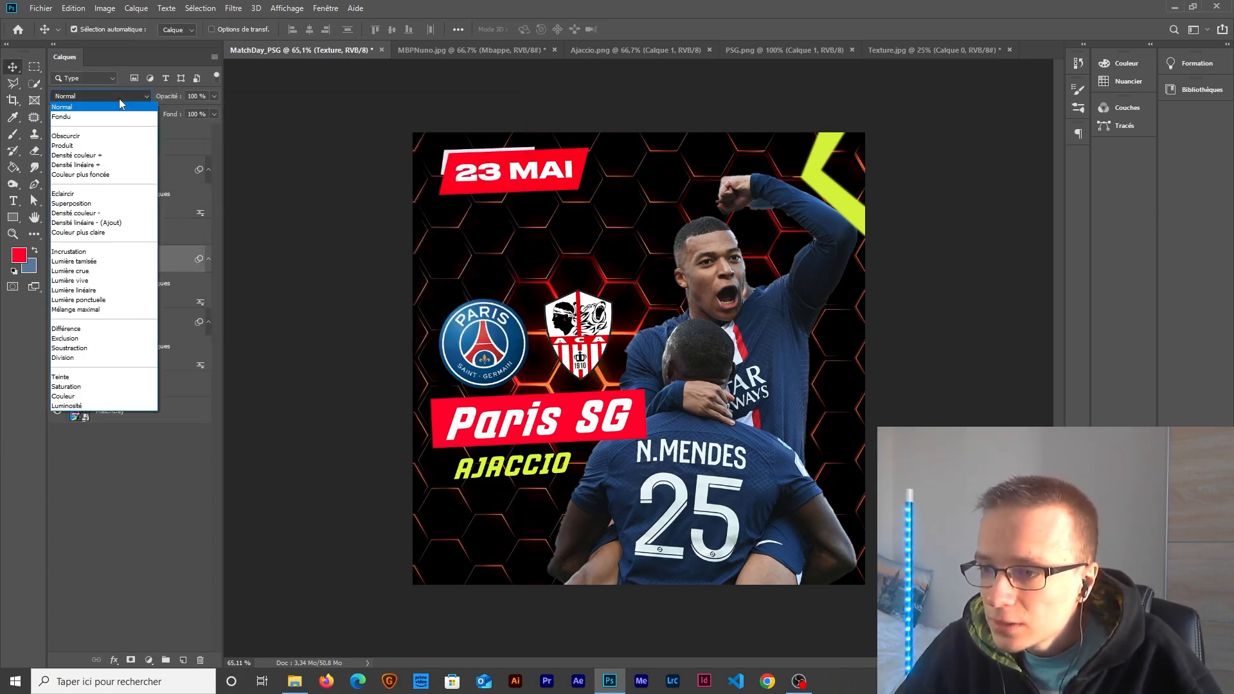
click(86, 204)
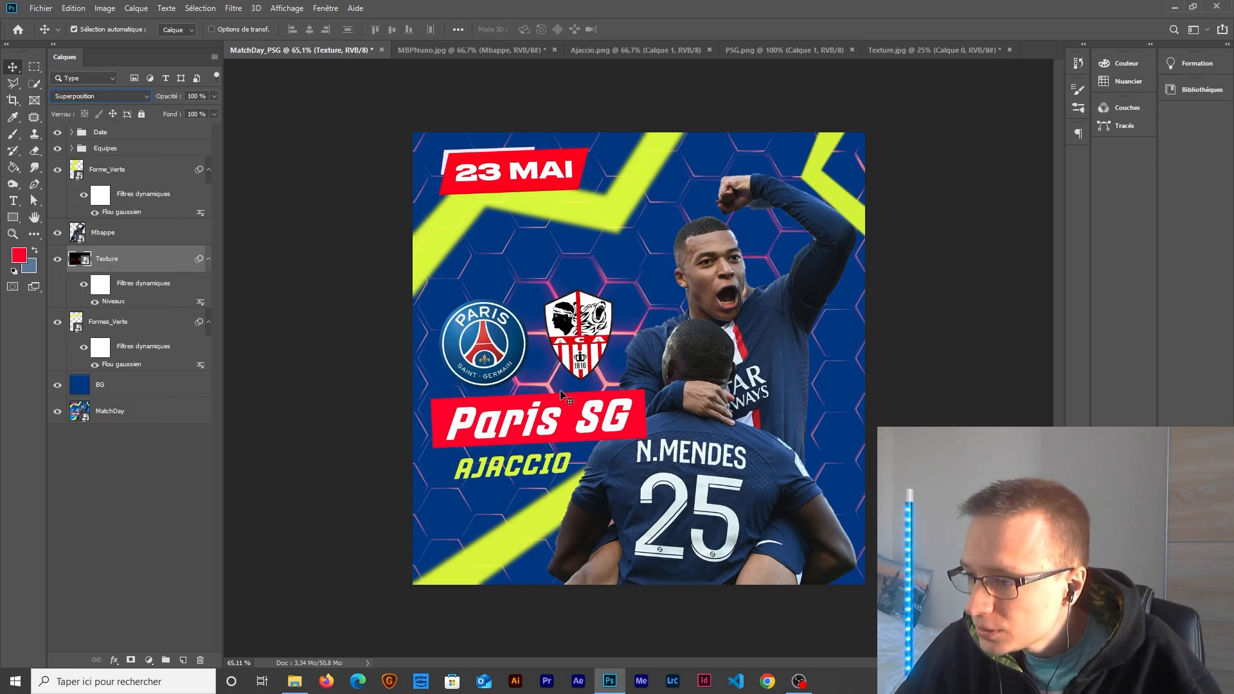
Step: Compare the poster with and without the Texture layer's smart filters
click(82, 284)
click(83, 285)
click(83, 285)
click(82, 285)
click(82, 285)
click(82, 285)
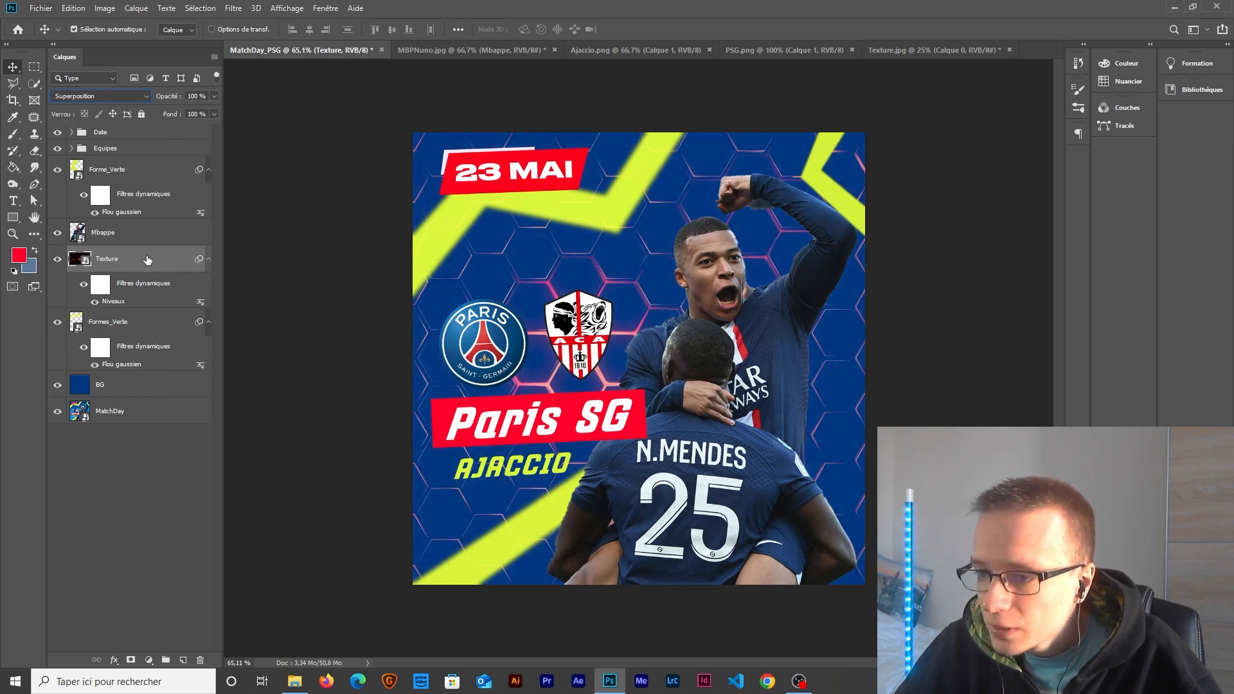
key(ctrl+u)
drag(620, 138, 300, 197)
key(Escape)
Step: Colorize the Texture layer blue using Hue/Saturation (Teinte/Saturation) with hue 204 and saturation about 71
click(104, 8)
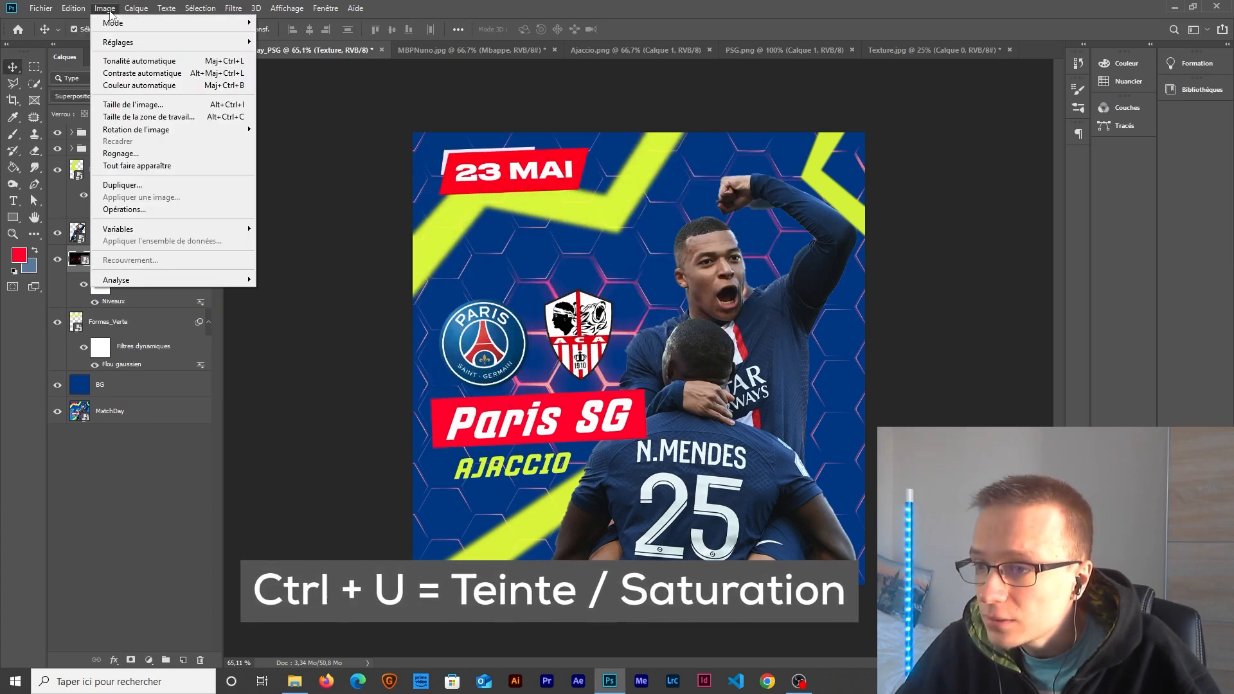
mouse_move(120, 43)
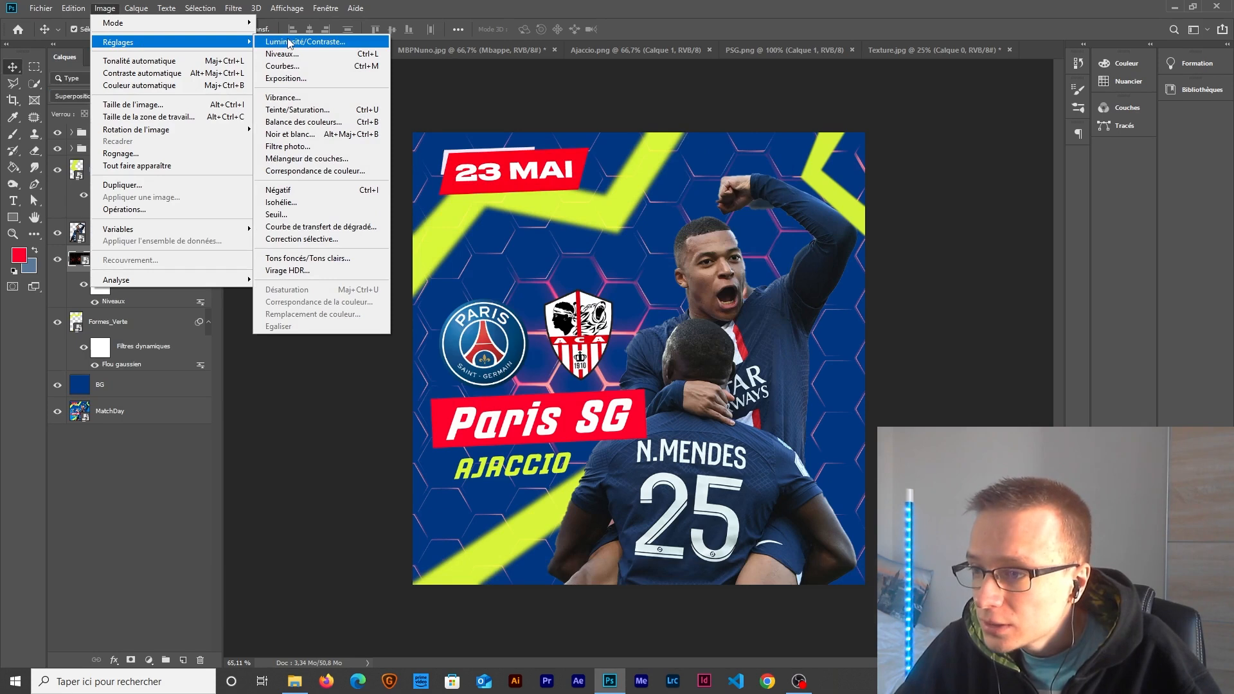
click(320, 110)
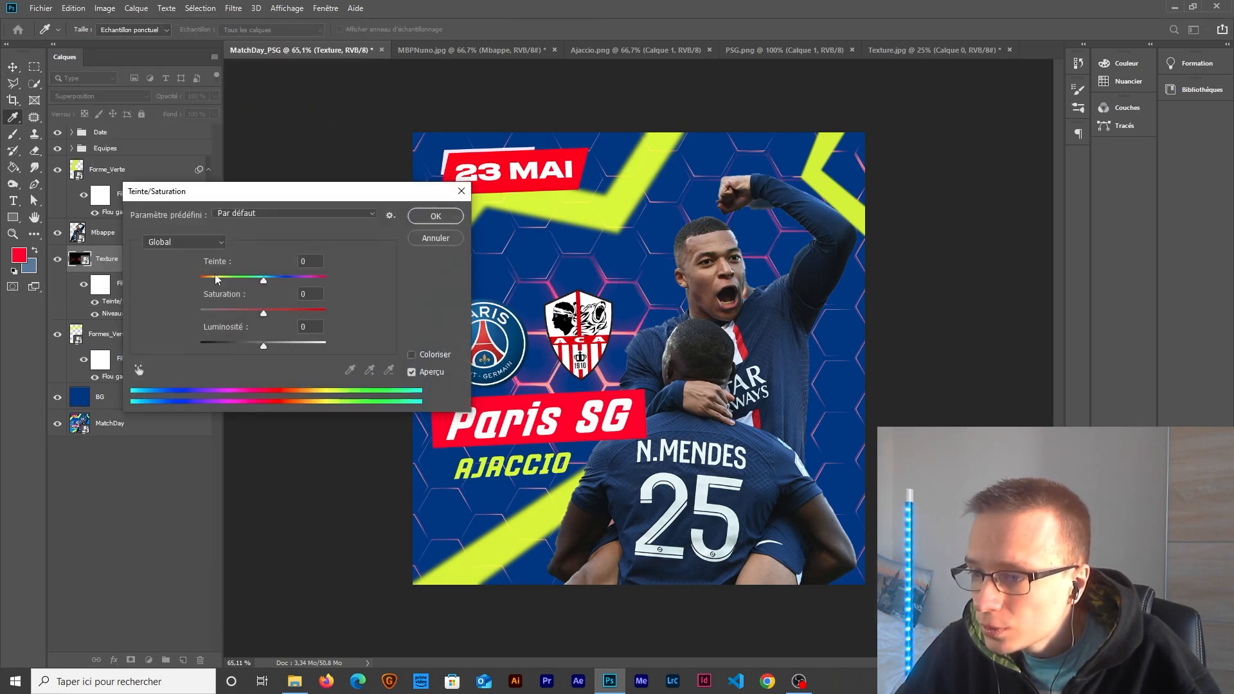
click(415, 355)
drag(392, 191, 327, 235)
drag(218, 326, 208, 326)
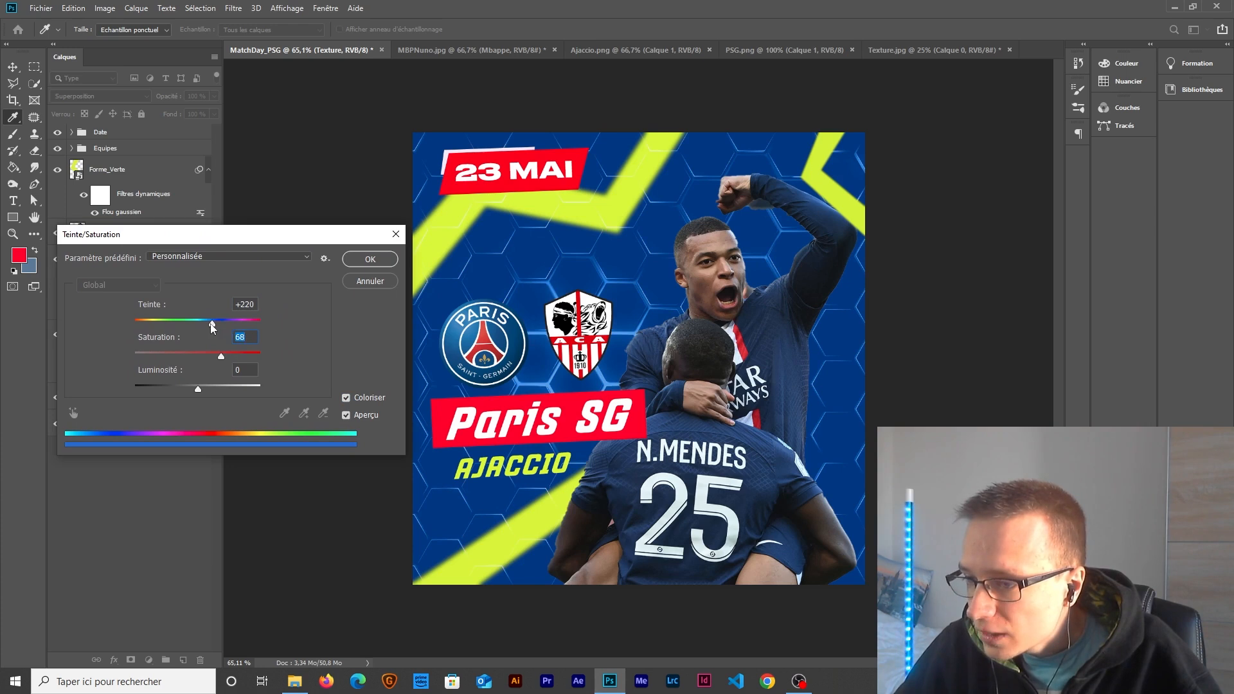
drag(213, 327, 207, 328)
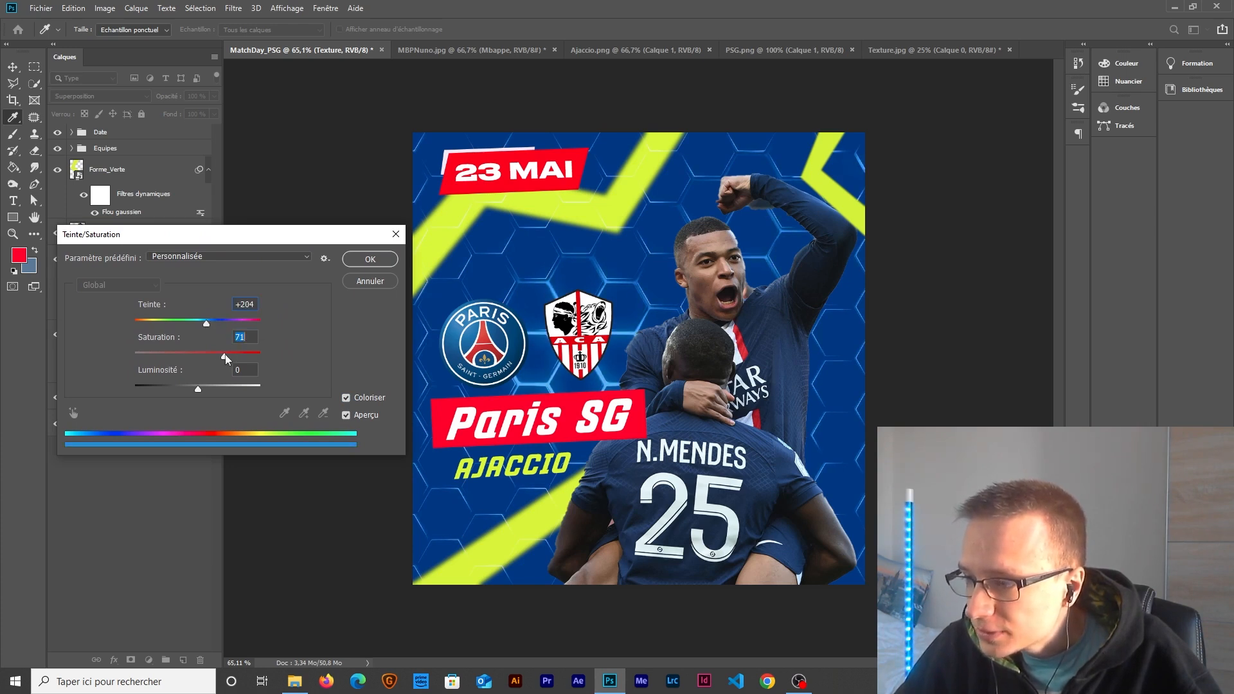
click(348, 260)
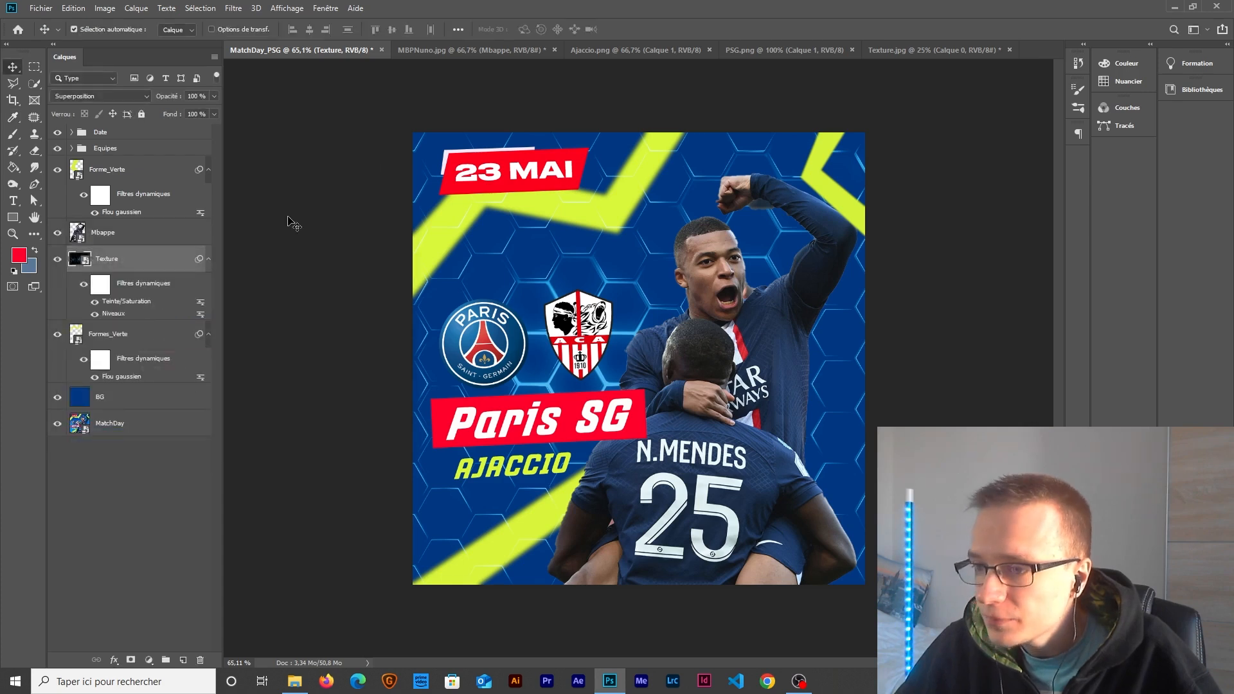
Step: Duplicate the Texture layer and group it with its copy in a group named "Texture"
key(ctrl+j)
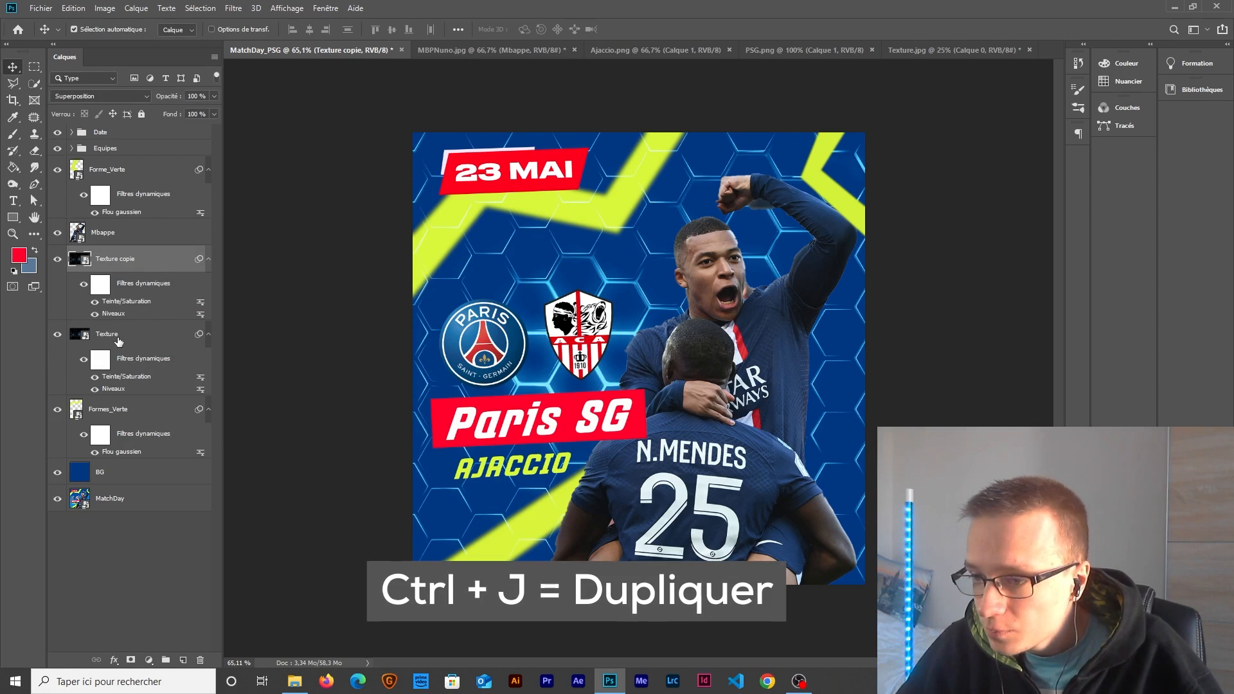
shift+click(118, 340)
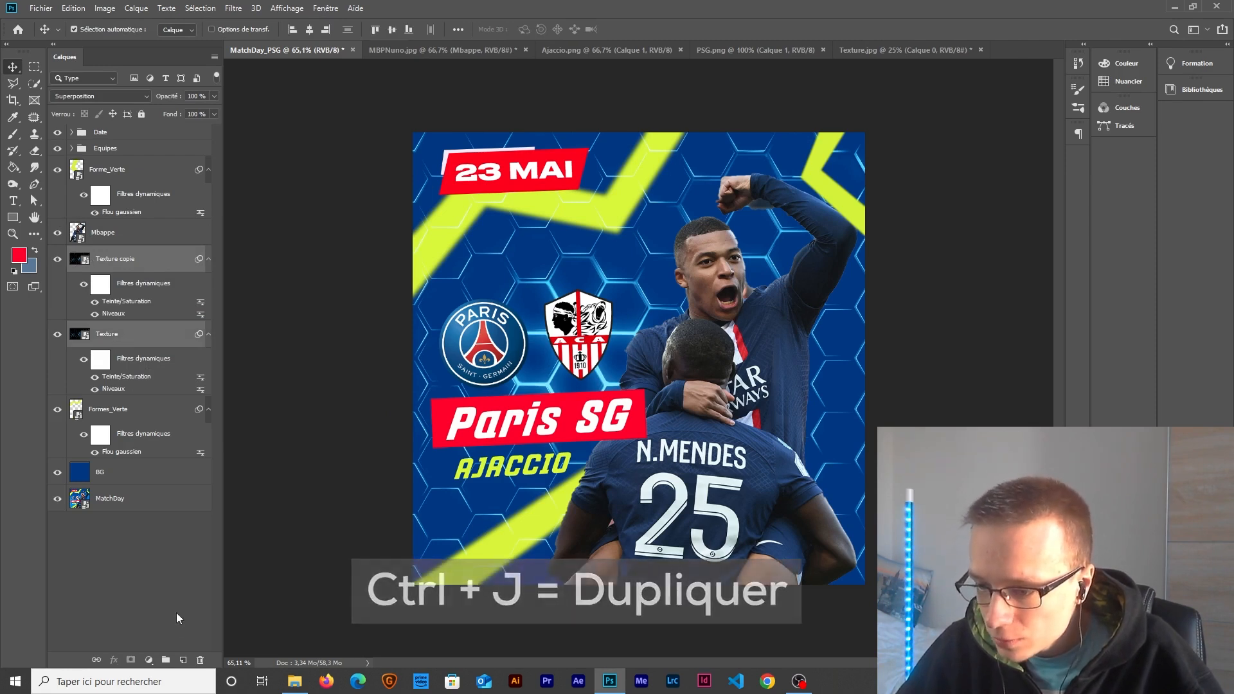
key(ctrl+g)
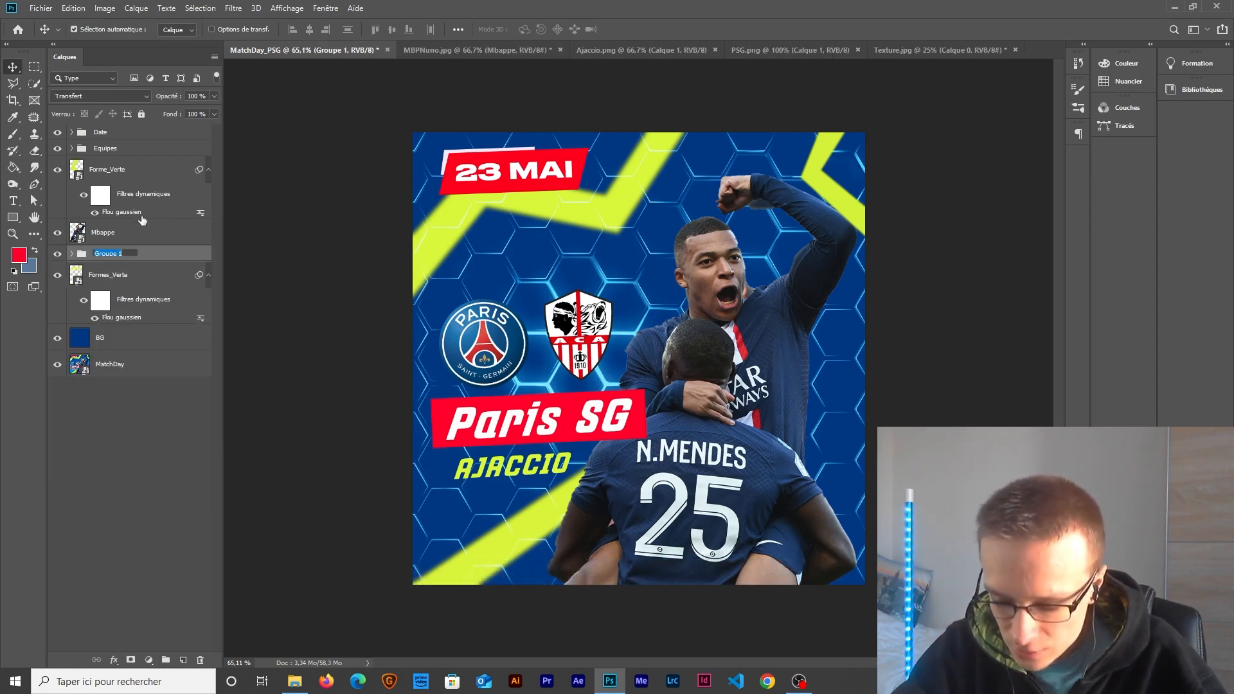
text(Texture)
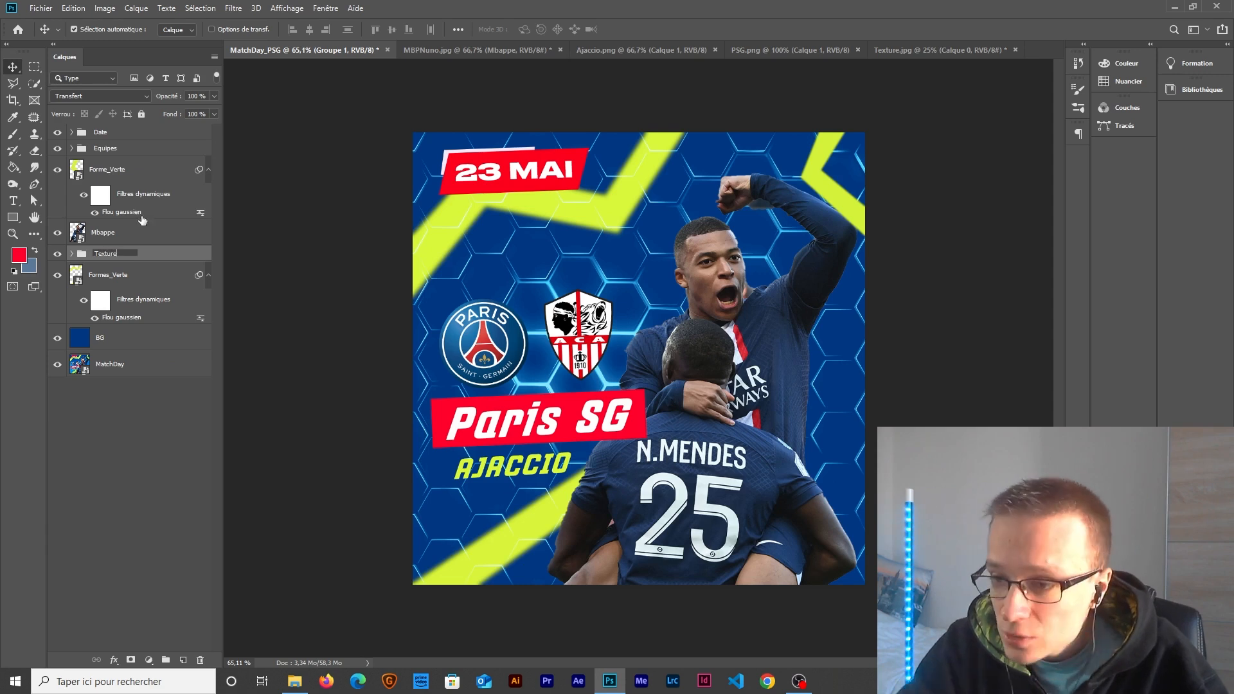
Step: Name the texture group "Textures" and move it below the Formes_Verte layer, directly above BG
text(s)
key(Return)
drag(132, 256, 127, 325)
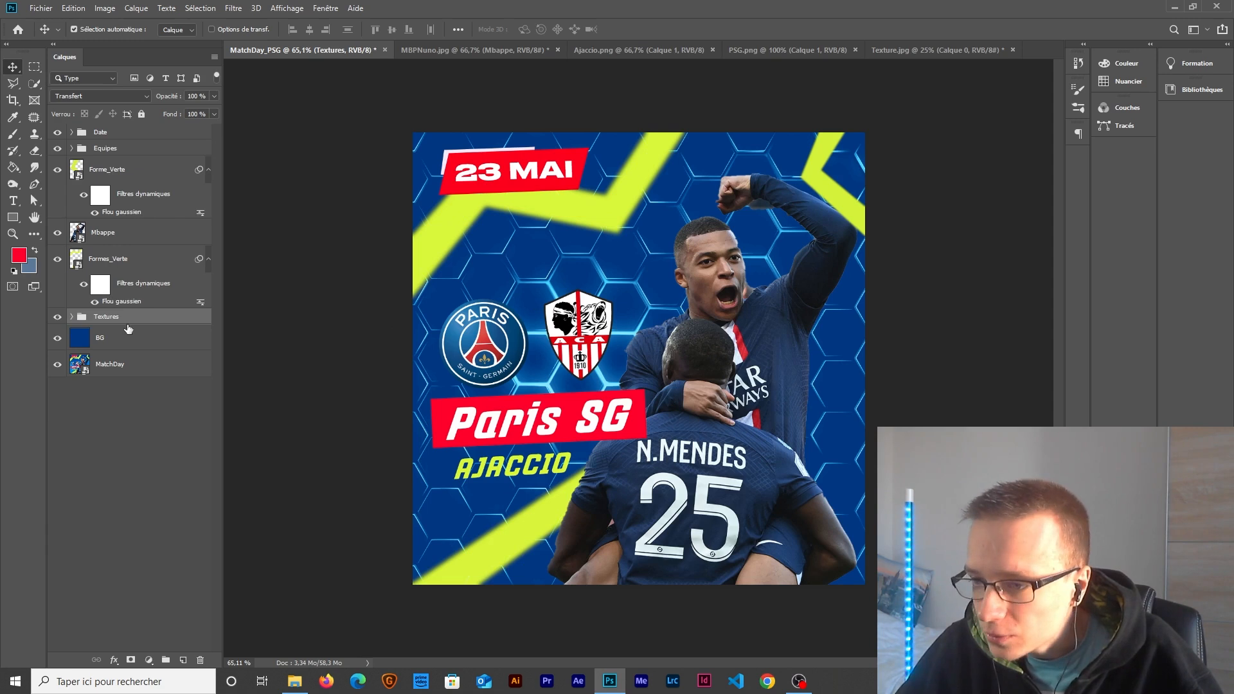
scroll(550, 418, down, 3)
scroll(550, 417, up, 3)
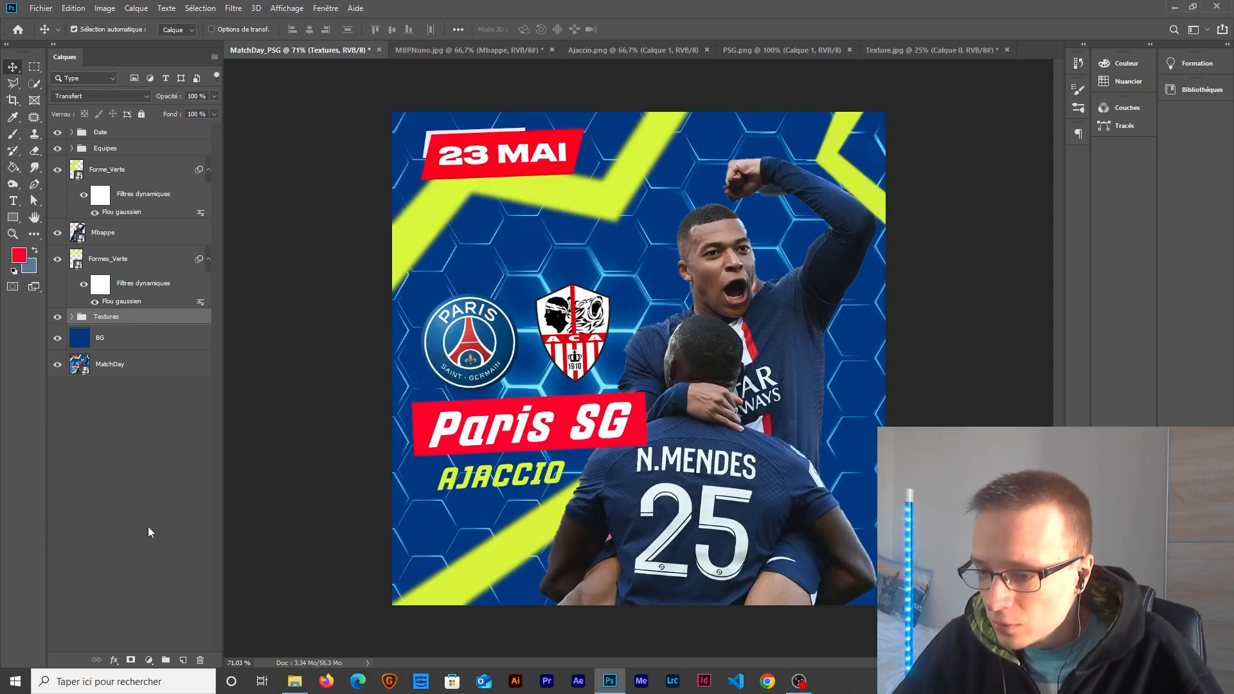
Step: Add a layer mask to the Textures group and paint its centre black with a large soft brush
click(131, 660)
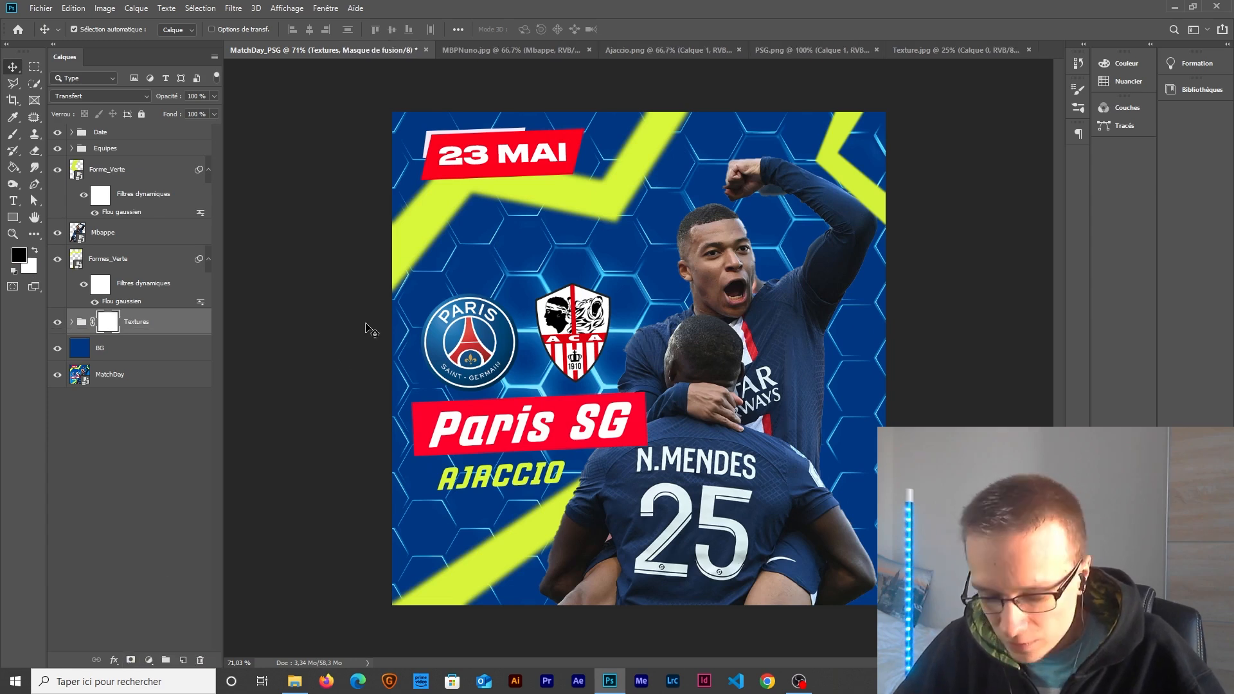
key(b)
right_click(16, 139)
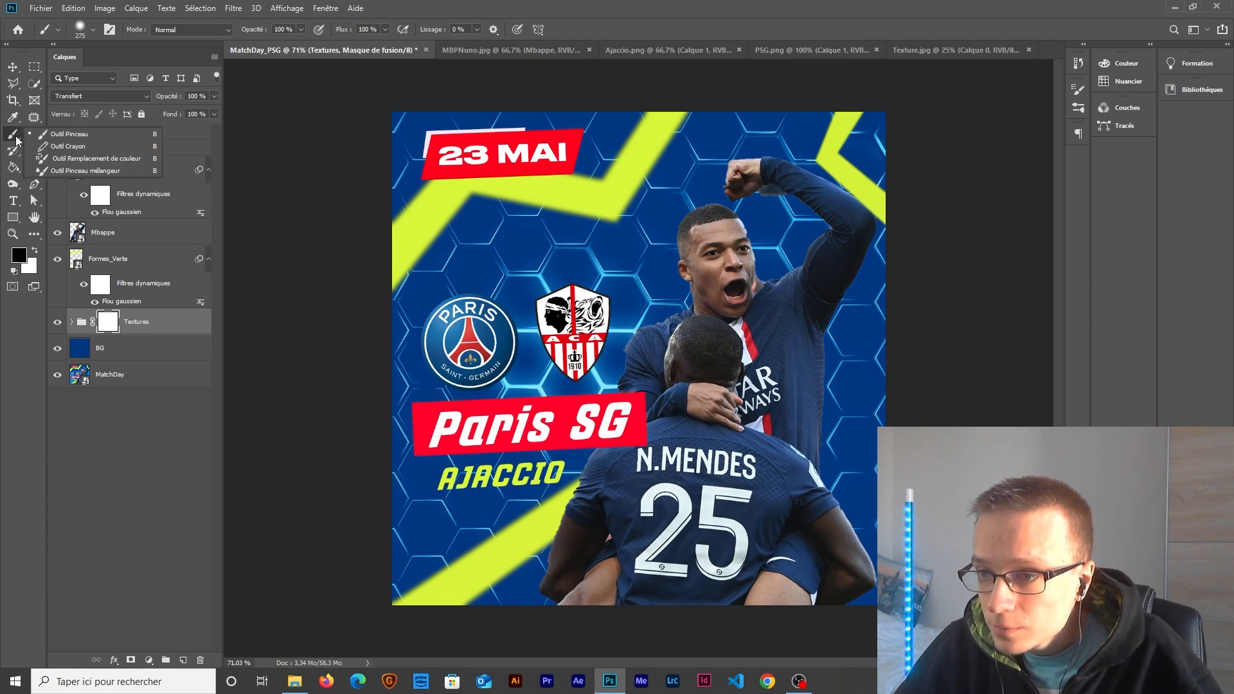
click(55, 137)
mouse_move(487, 292)
mouse_down()
mouse_move(513, 293)
mouse_move(442, 295)
mouse_move(523, 296)
mouse_move(507, 269)
mouse_move(500, 291)
mouse_move(531, 291)
mouse_move(488, 299)
mouse_move(550, 296)
mouse_move(452, 291)
mouse_move(496, 301)
mouse_move(484, 290)
mouse_move(528, 284)
mouse_move(525, 243)
mouse_move(517, 282)
mouse_move(488, 282)
mouse_up()
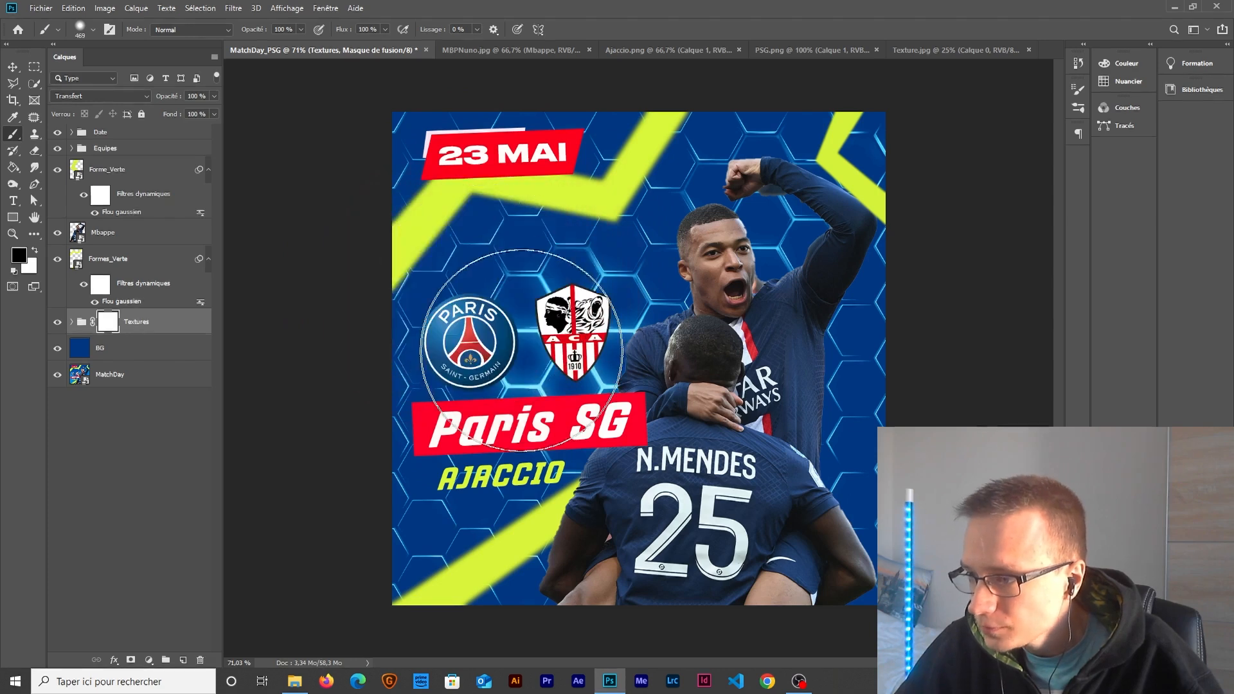
mouse_move(531, 356)
mouse_down()
mouse_move(687, 332)
mouse_move(647, 353)
mouse_up()
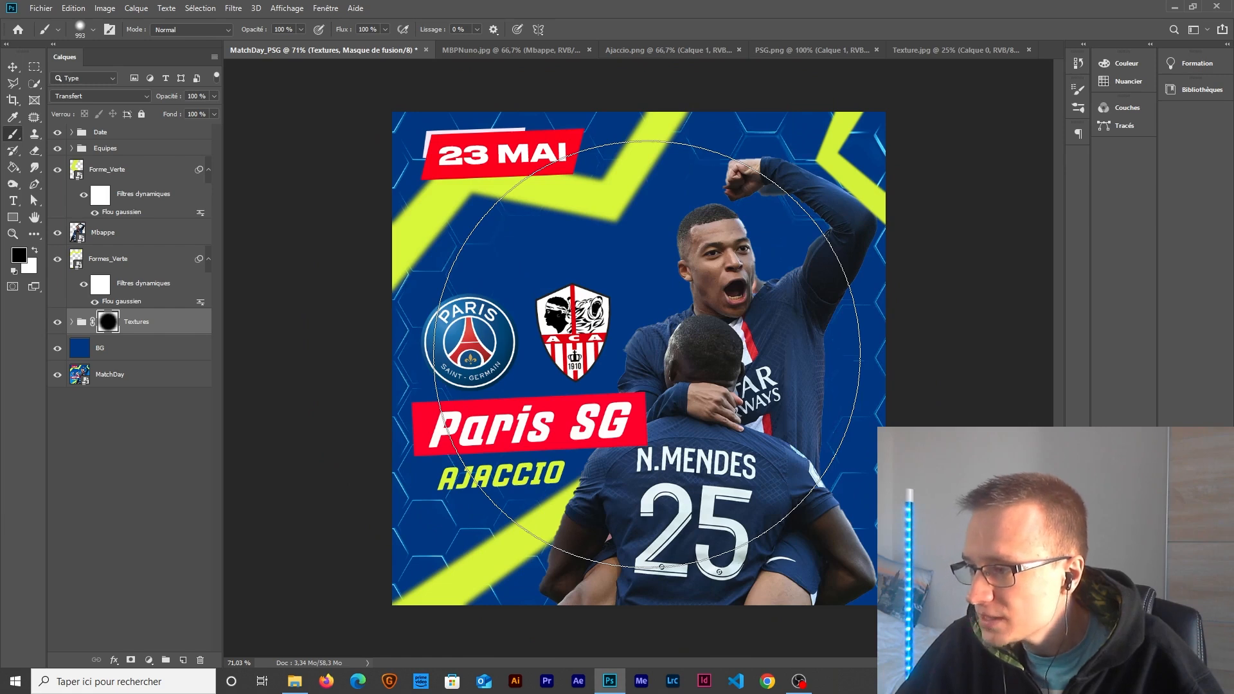
scroll(611, 421, down, 2)
scroll(610, 422, up, 2)
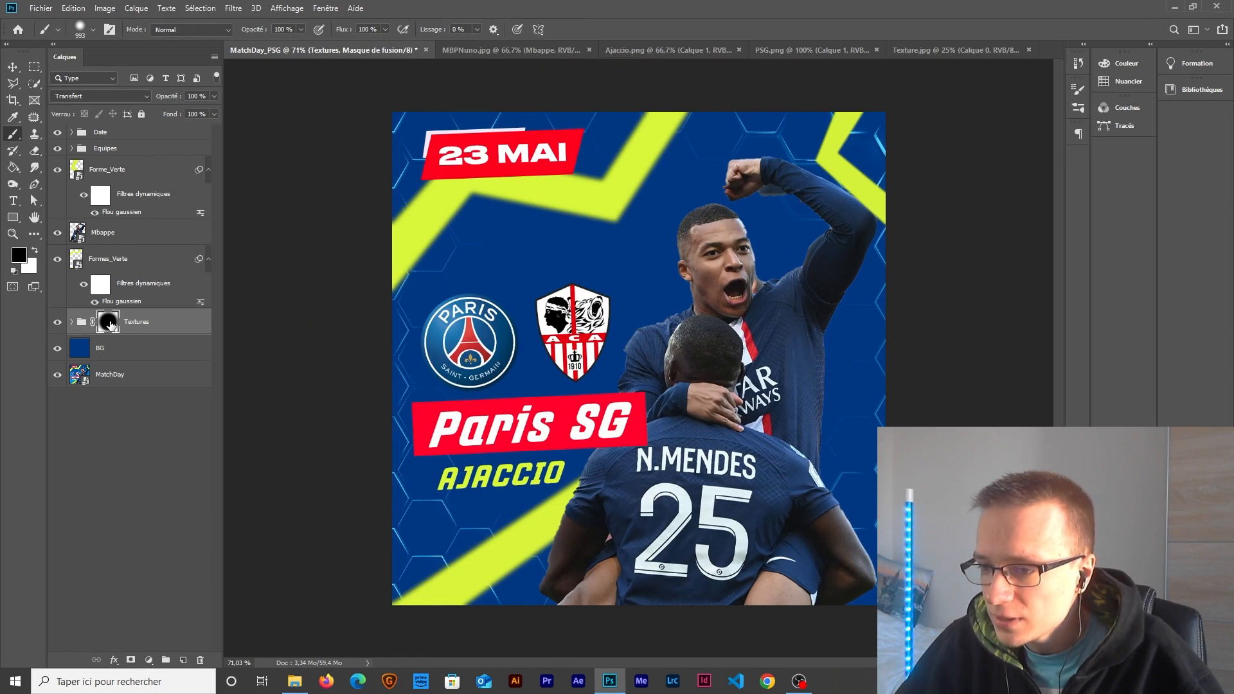
Step: Invert the layer mask of the Textures group through its mask properties
click(321, 9)
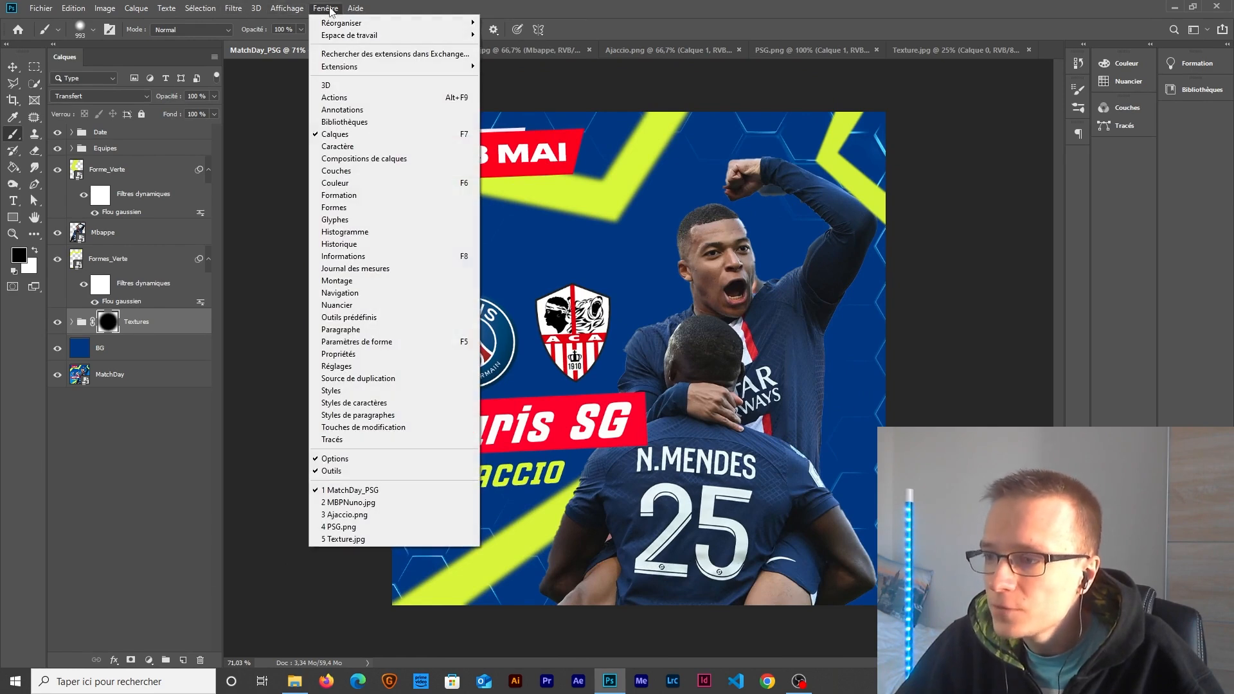
click(331, 354)
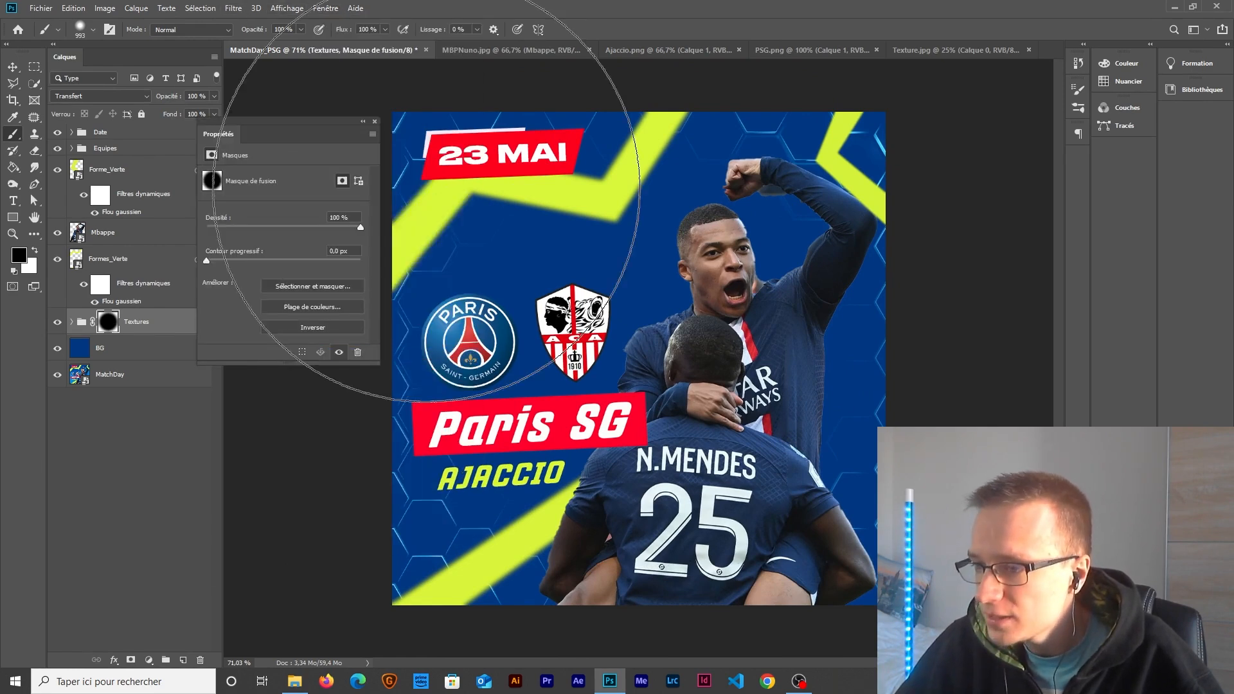
click(288, 327)
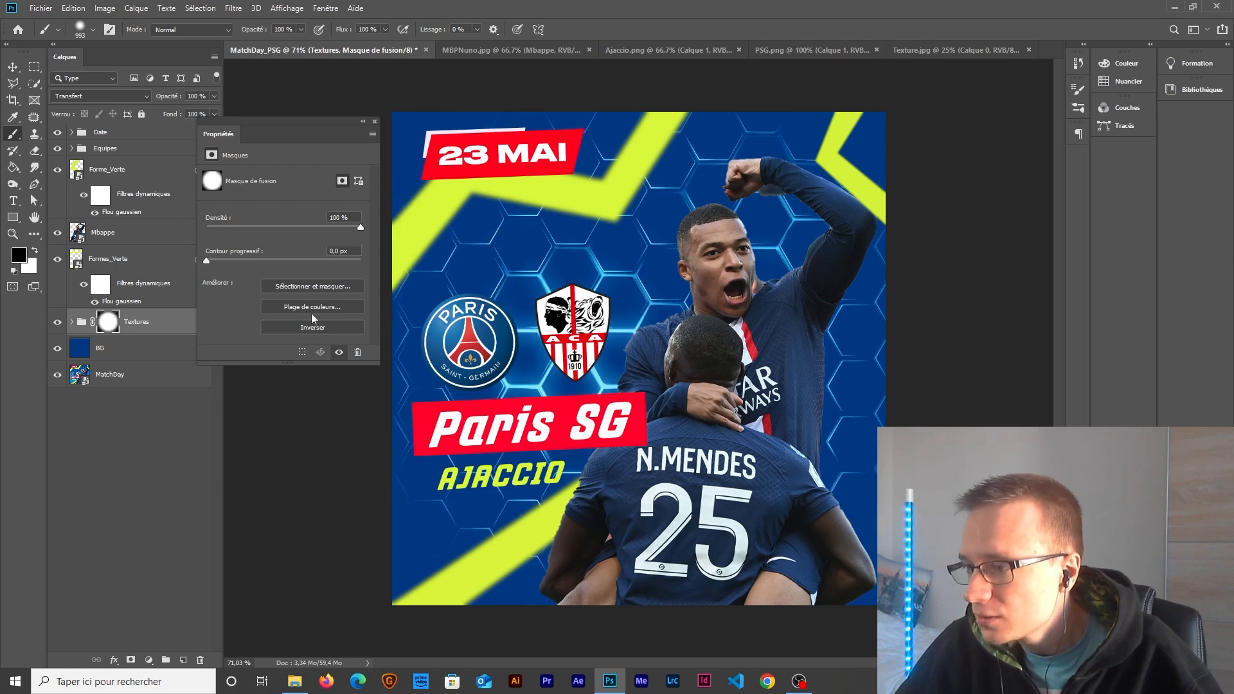
click(375, 121)
Step: Invert the Textures mask back and forth to compare both versions
key(ctrl+i)
key(ctrl+i)
key(ctrl+i)
key(ctrl+i)
key(ctrl+i)
key(ctrl+i)
key(ctrl+i)
key(ctrl+i)
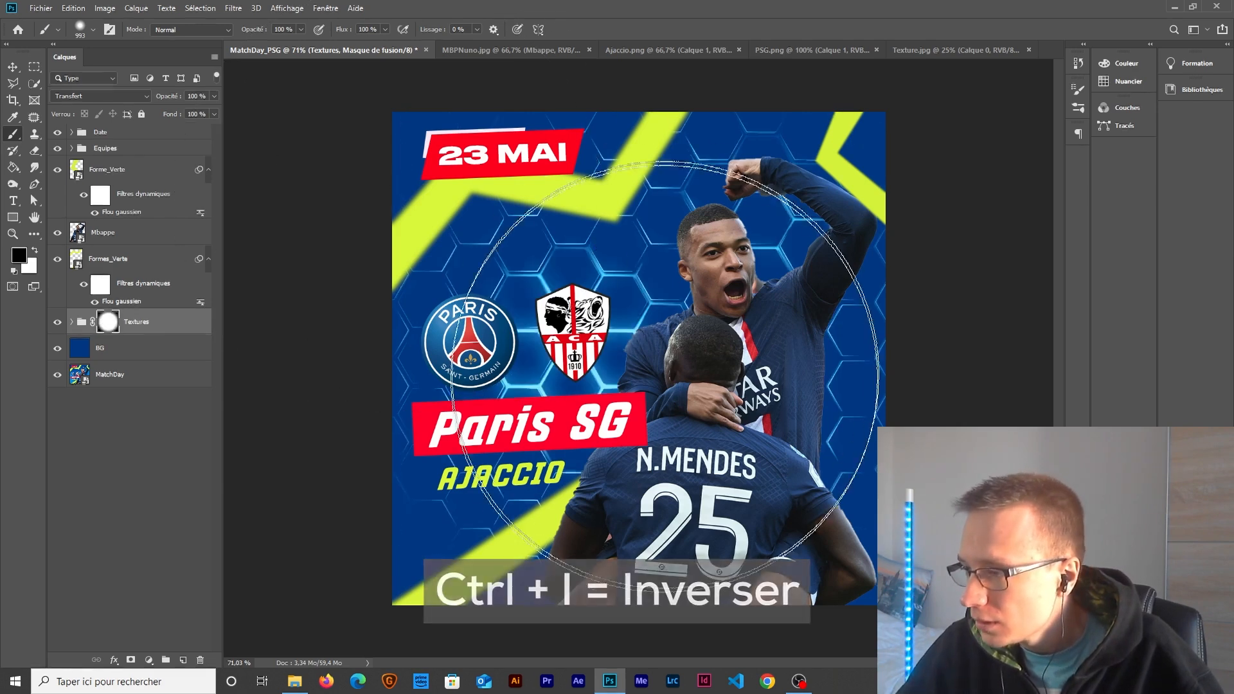
scroll(661, 389, down, 3)
scroll(653, 391, up, 3)
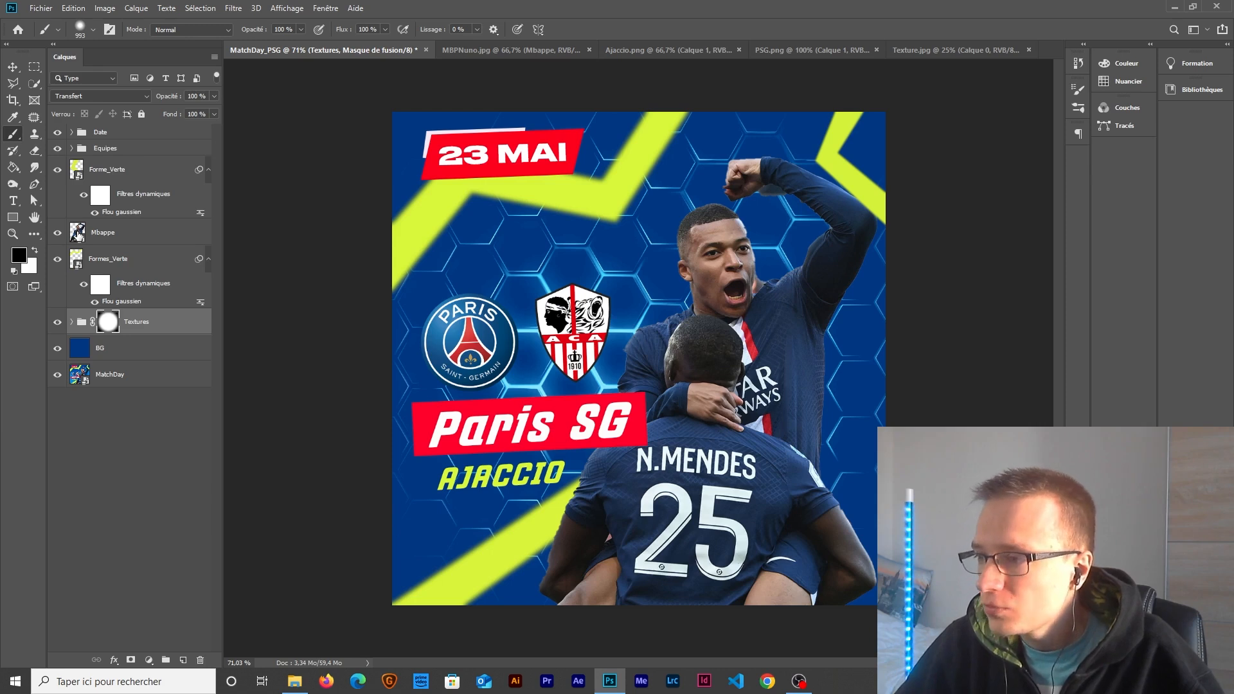
Step: Show the MatchDay reference layer alone to compare it with the composition, and bring back all layers
click(77, 234)
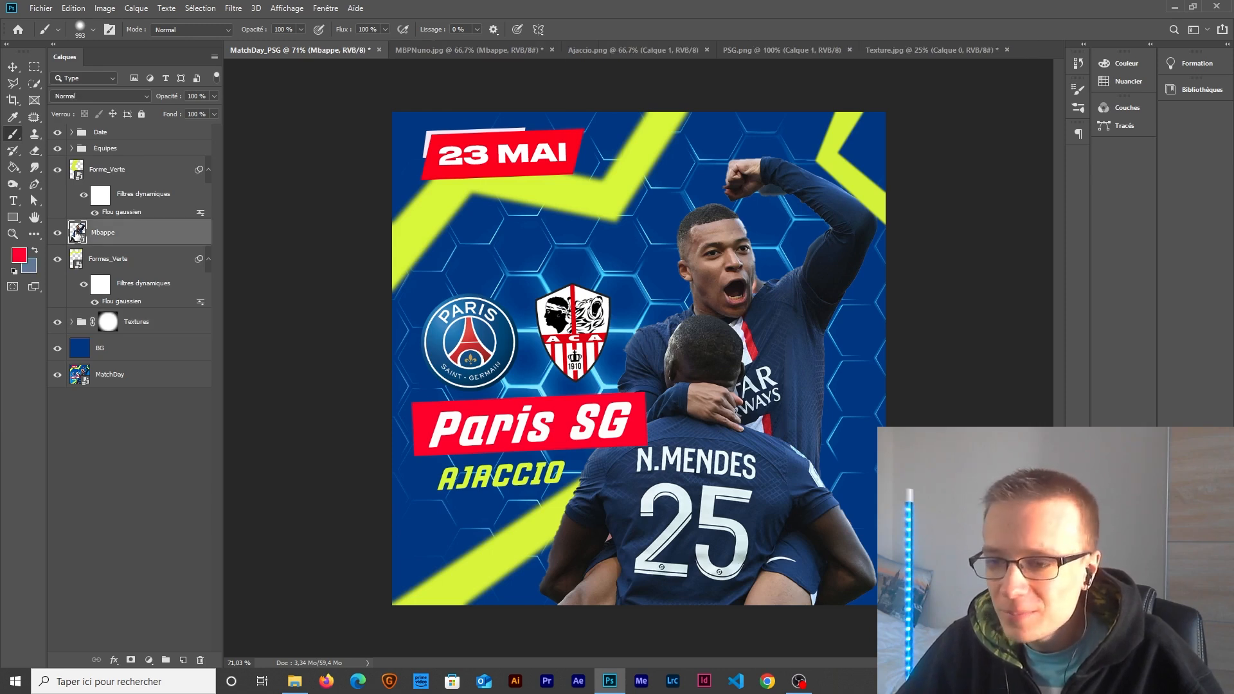
alt+click(58, 376)
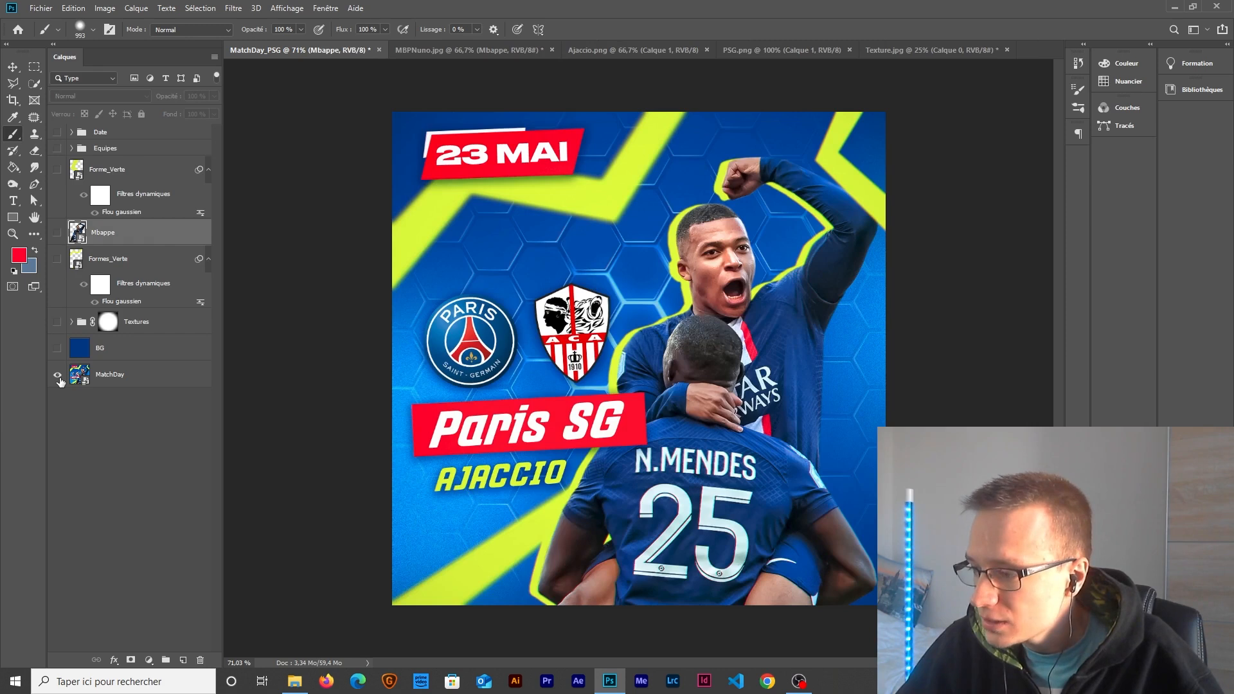
alt+click(58, 376)
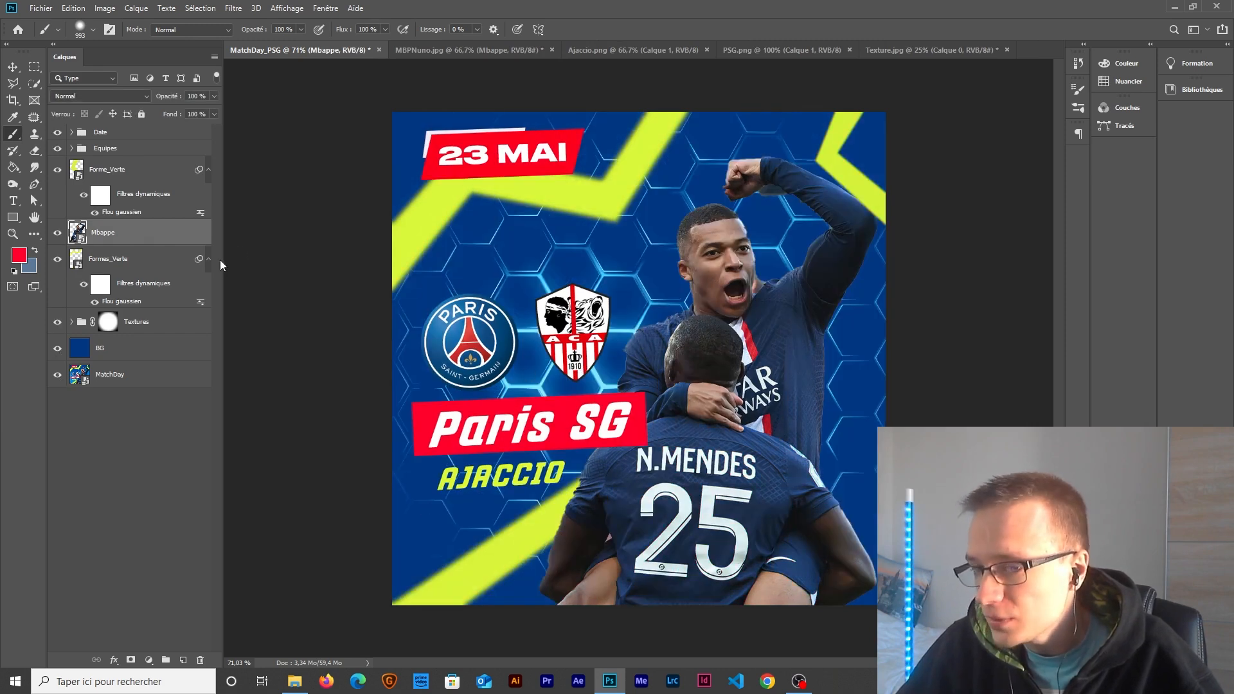
Step: Open the Mbappe smart object's contents and add a bright green solid colour fill (3cff16) beneath Calque 0
double_click(77, 232)
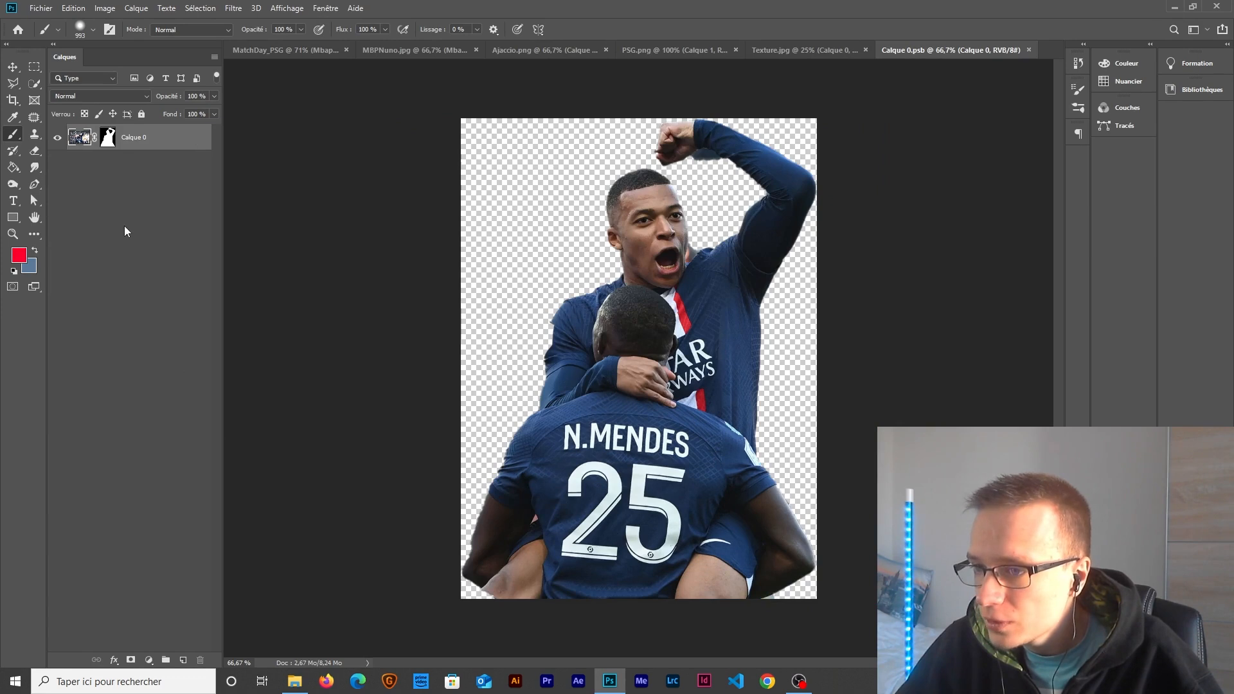
click(150, 662)
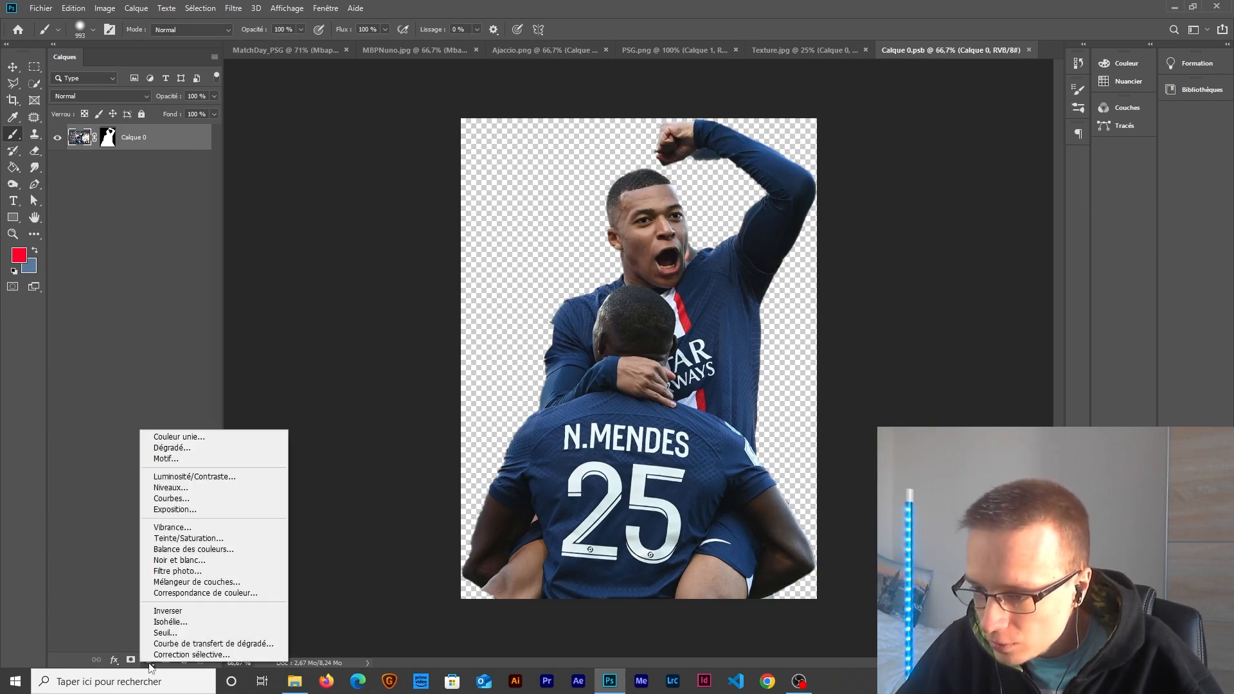
click(175, 437)
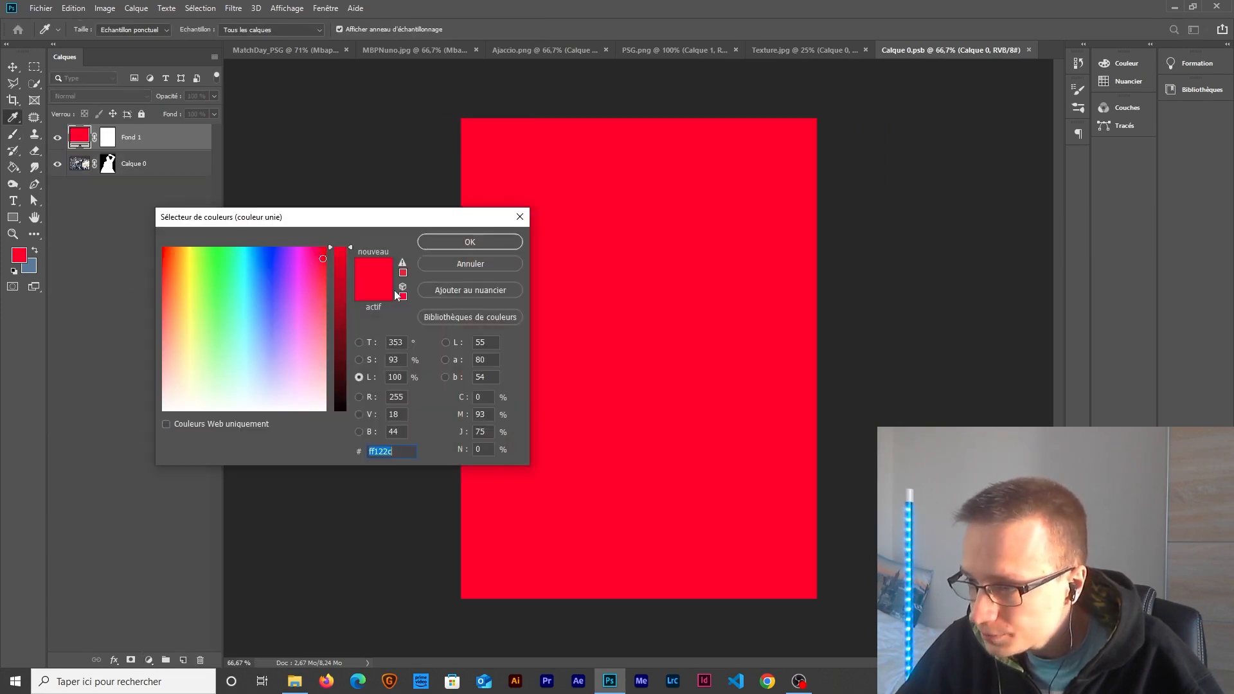
drag(323, 264, 213, 259)
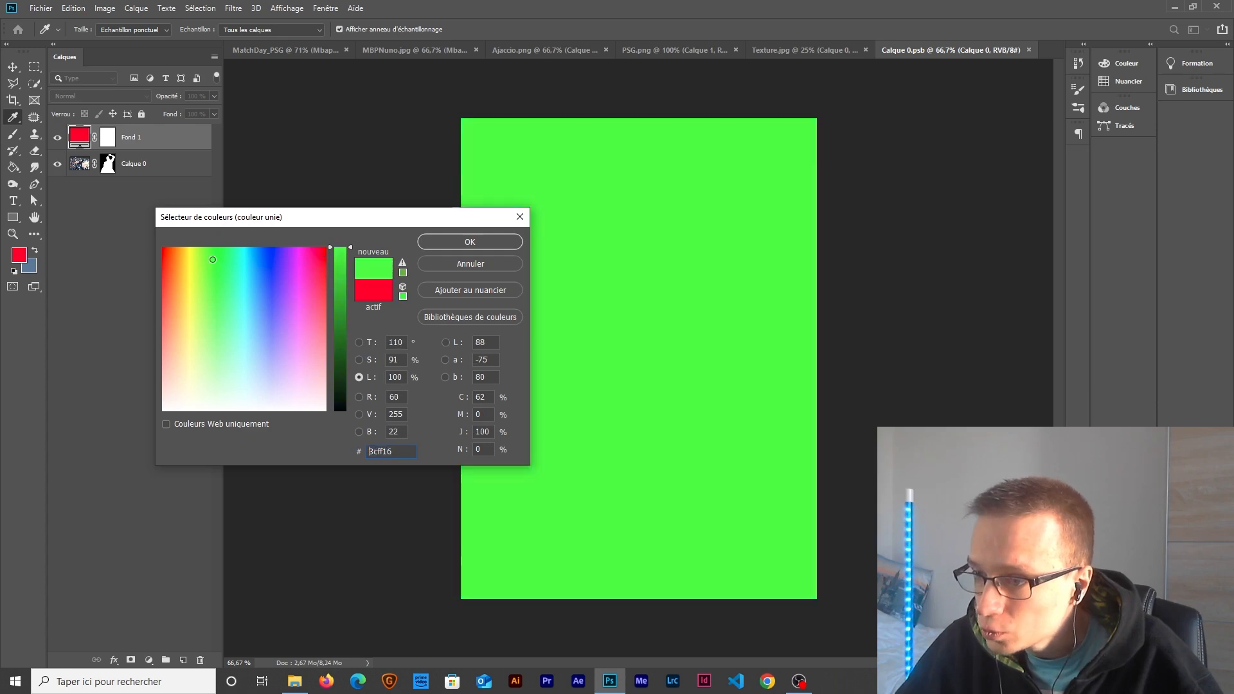
click(447, 244)
drag(145, 143, 148, 197)
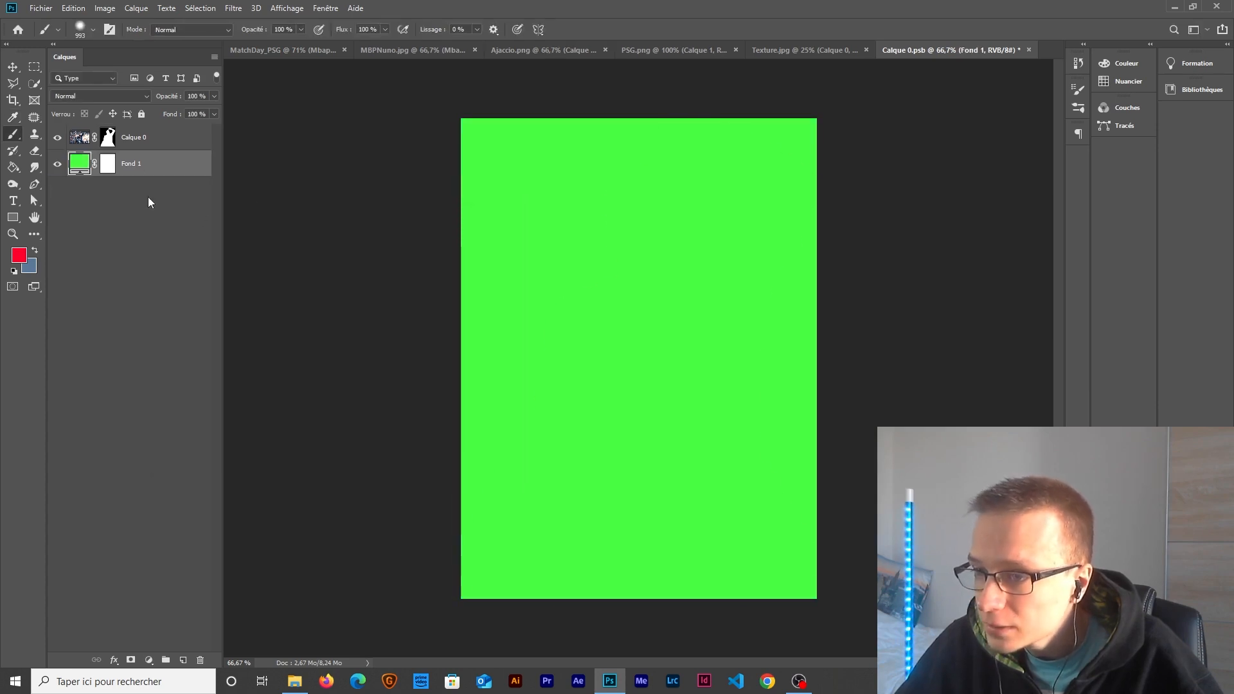
Step: Target the layer mask of Calque 0 and adjust the brush size to 109 px beside the shirt's outer edge
scroll(701, 387, up, 2)
scroll(702, 386, up, 3)
drag(726, 383, 431, 476)
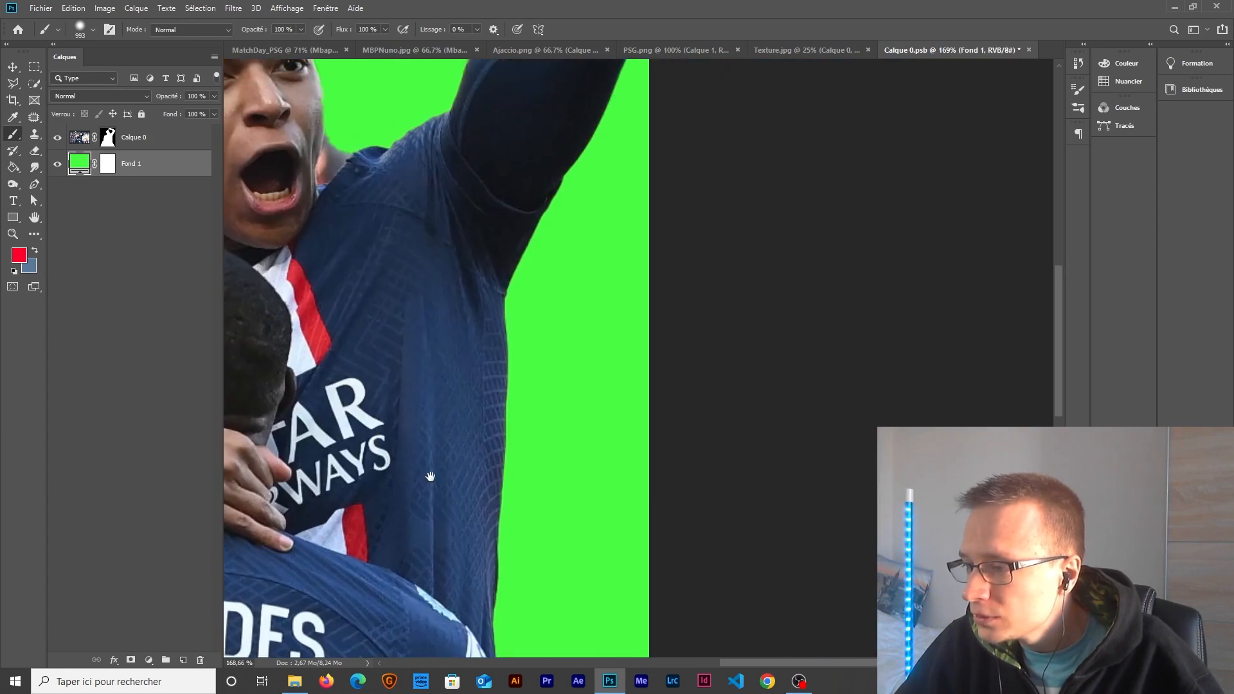
scroll(535, 328, up, 2)
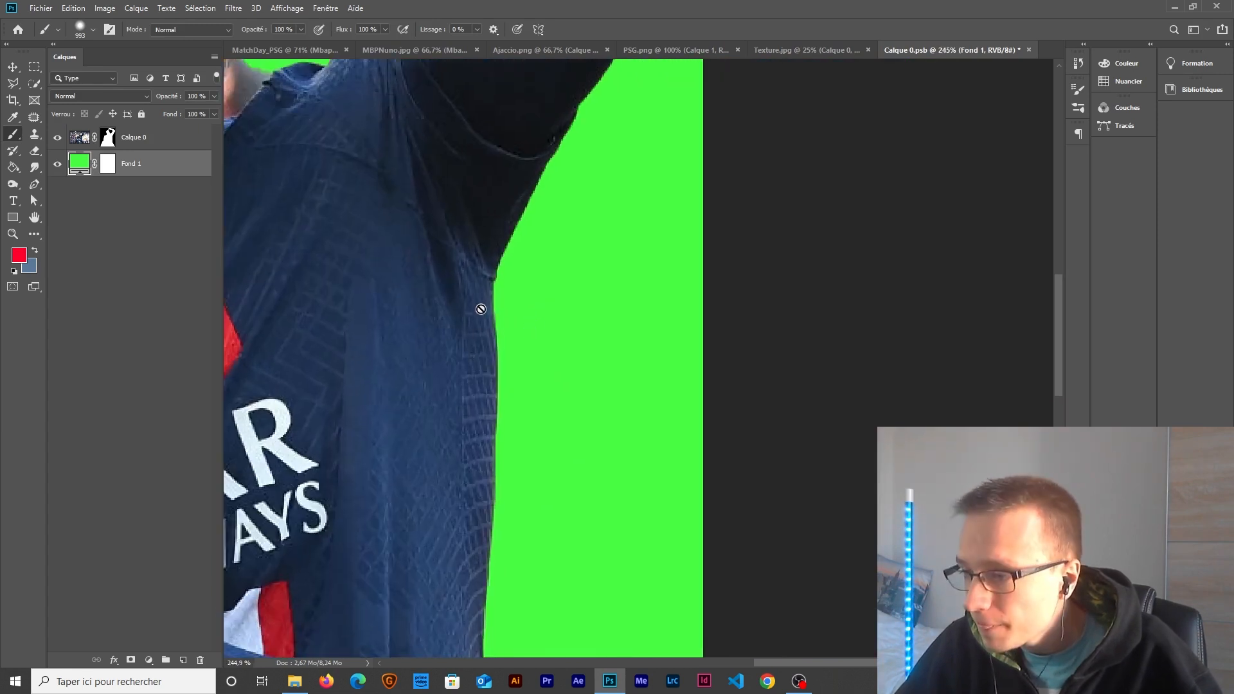
click(107, 138)
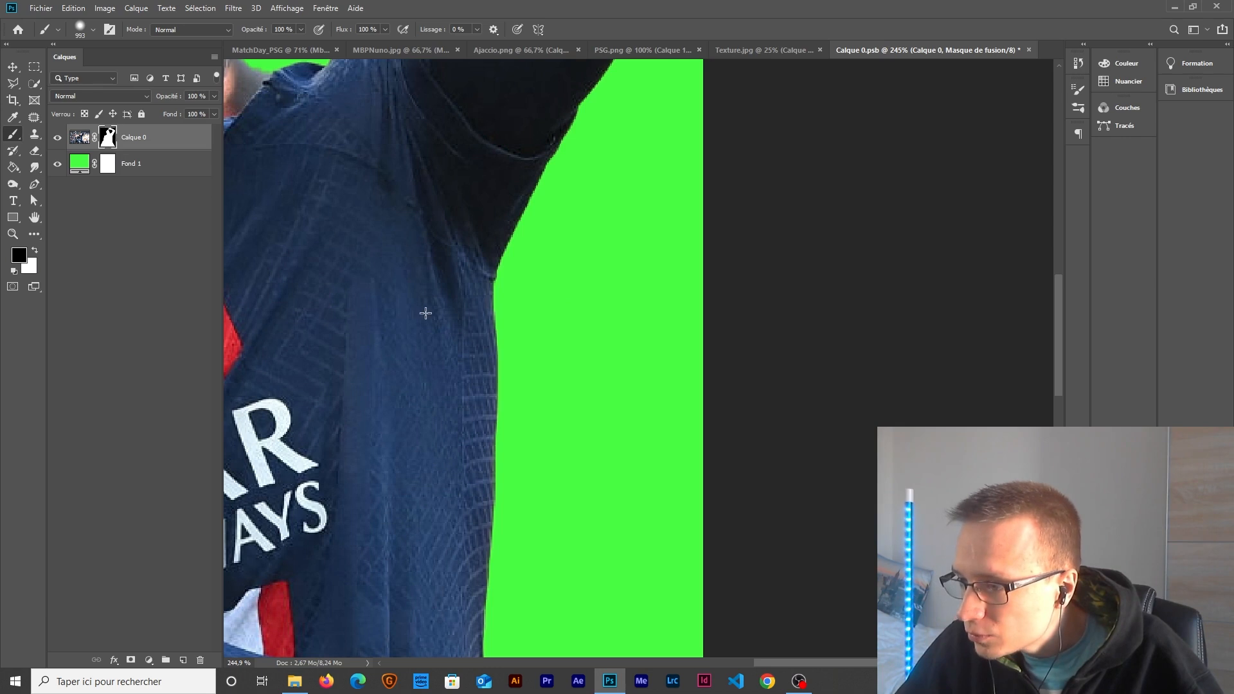
mouse_move(563, 313)
mouse_down()
mouse_move(369, 329)
mouse_move(543, 357)
mouse_move(293, 345)
mouse_move(515, 367)
mouse_move(505, 363)
mouse_up()
click(94, 29)
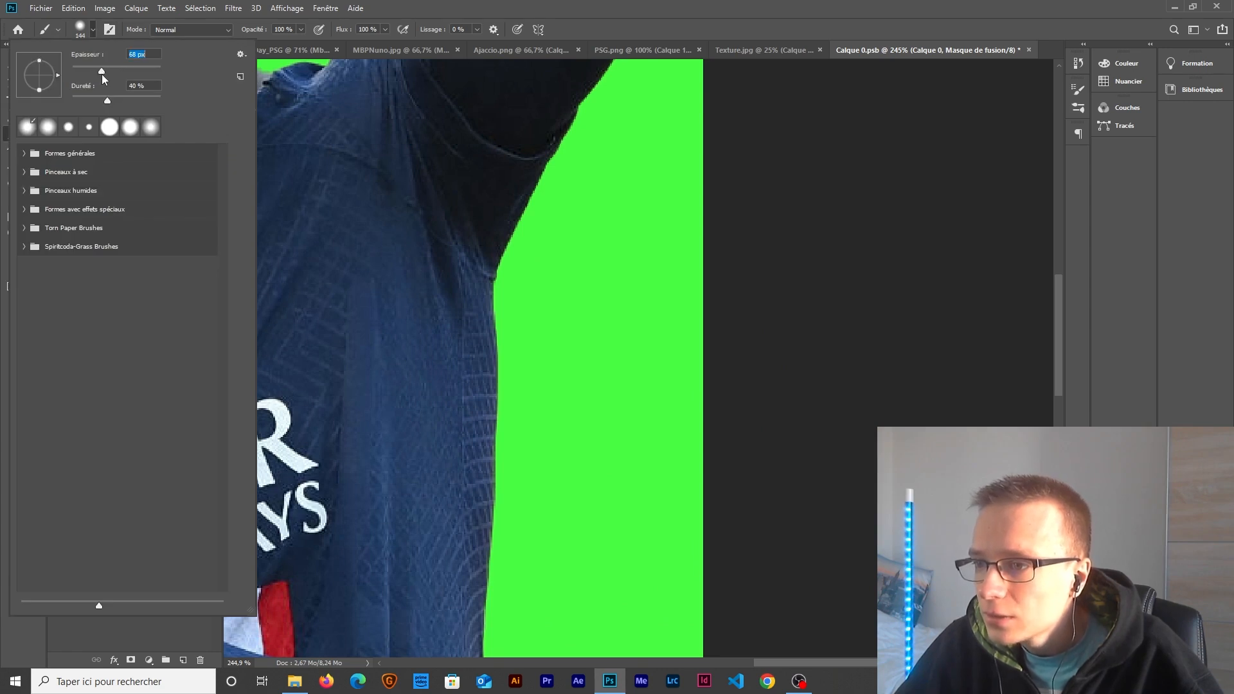
mouse_move(590, 358)
mouse_down()
mouse_move(641, 348)
mouse_move(616, 347)
mouse_up()
key(Caps_Lock)
key(Caps_Lock)
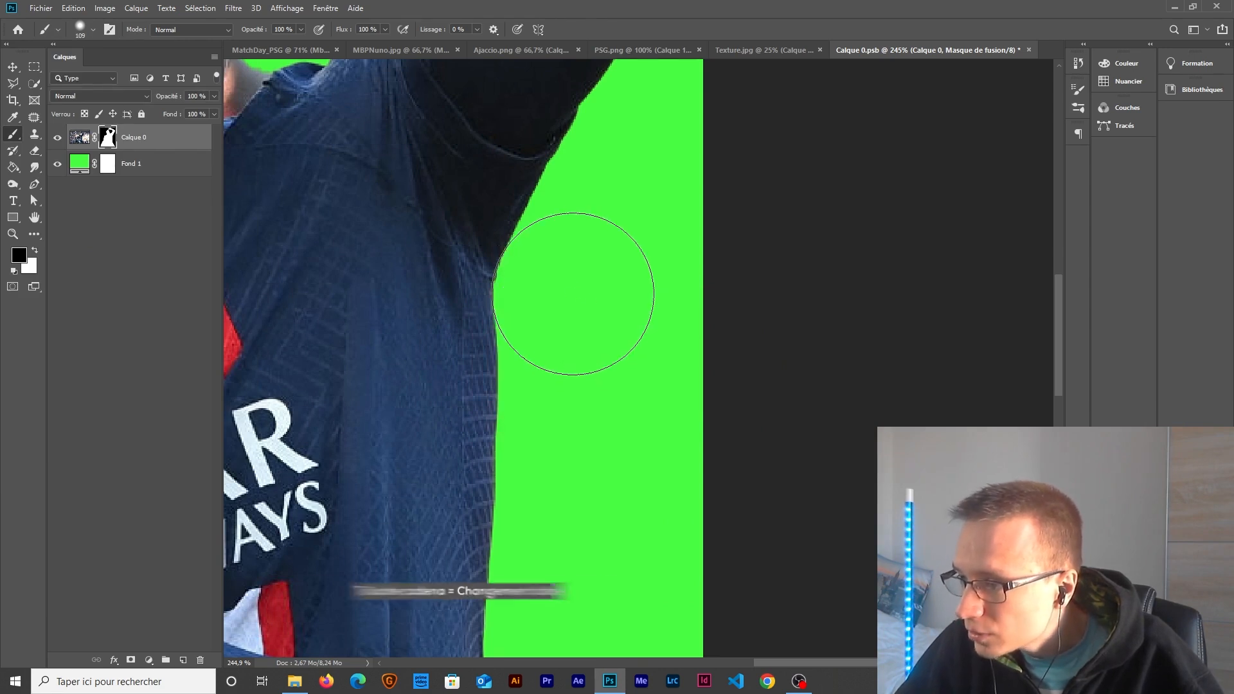
key(Caps_Lock)
key(Caps_Lock)
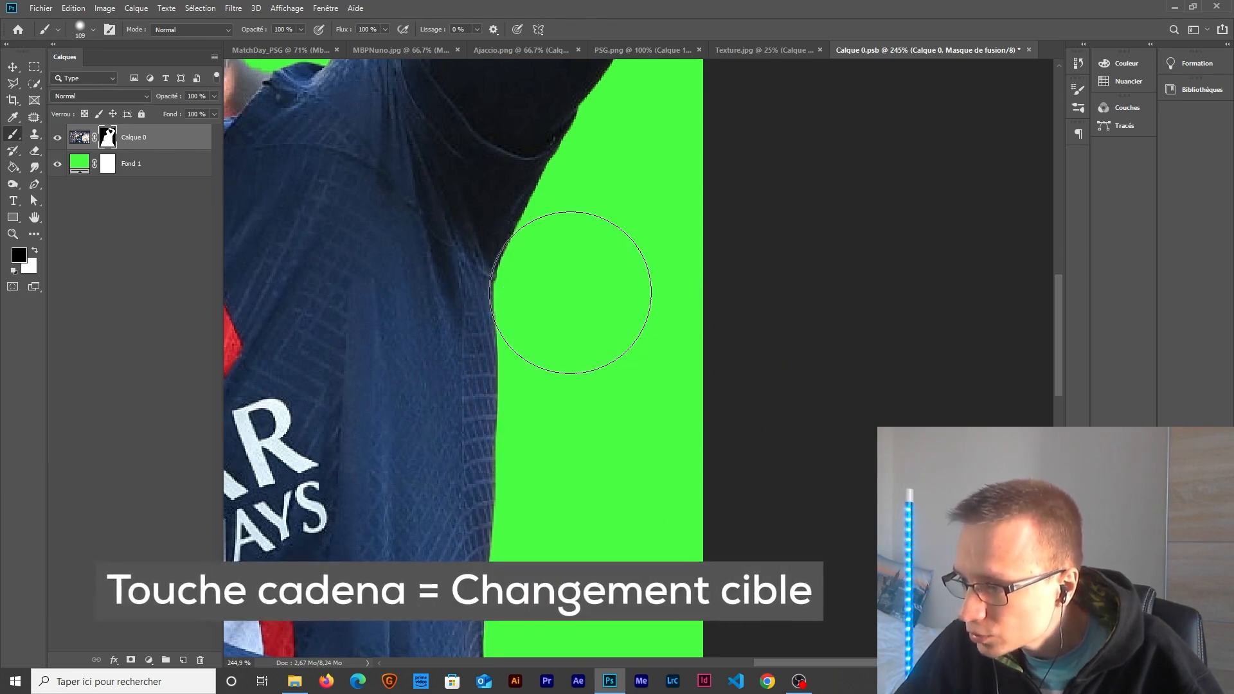
Step: Reduce the brush to 18 px and paint black on the mask to trim the shirt's side edge below the raised arm
mouse_move(505, 288)
mouse_down()
mouse_move(478, 289)
mouse_move(492, 317)
mouse_move(479, 319)
mouse_move(488, 284)
mouse_up()
scroll(512, 332, up, 2)
scroll(518, 326, up, 2)
drag(508, 230, 504, 321)
drag(518, 368, 491, 155)
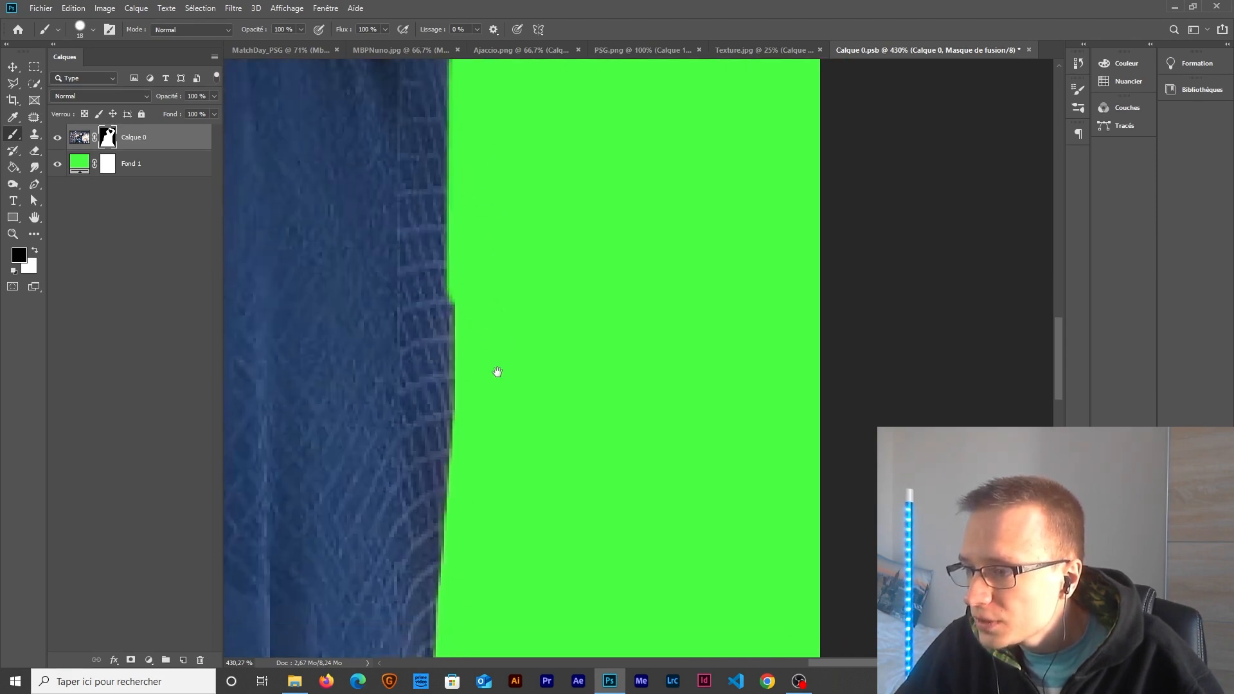
drag(496, 372, 510, 317)
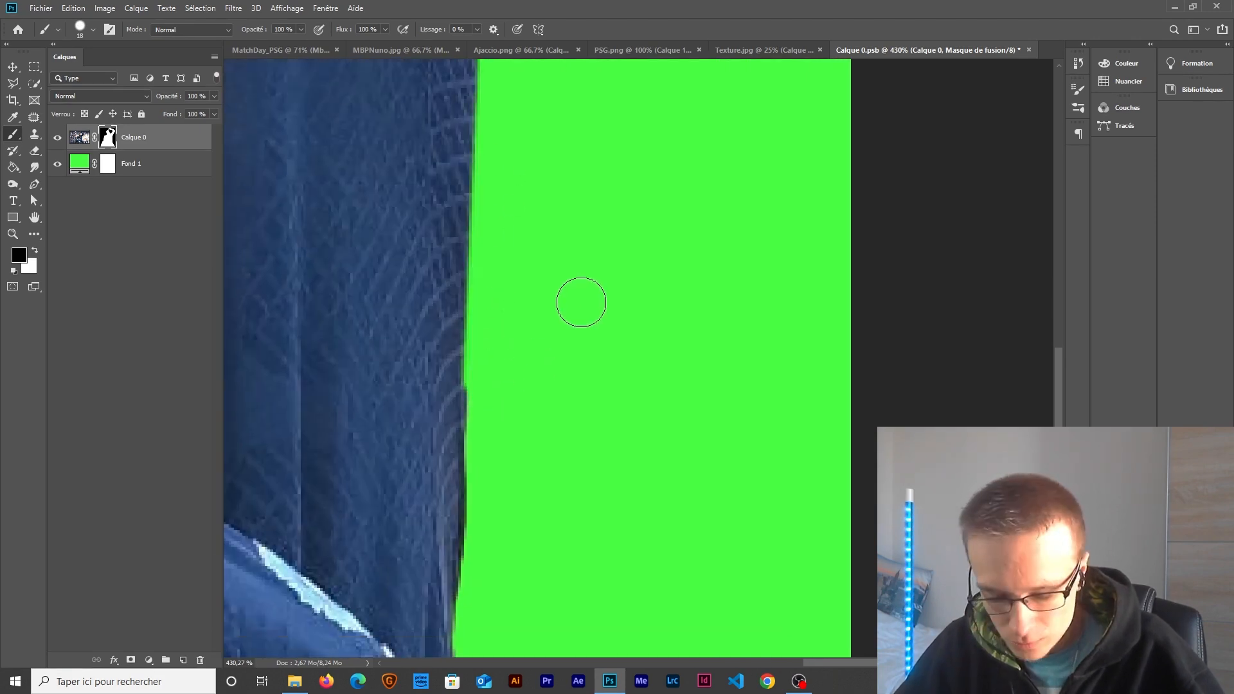
Step: Try a black and a white mask stroke across the shirt and its edge, and undo both
scroll(578, 298, down, 3)
drag(508, 350, 331, 380)
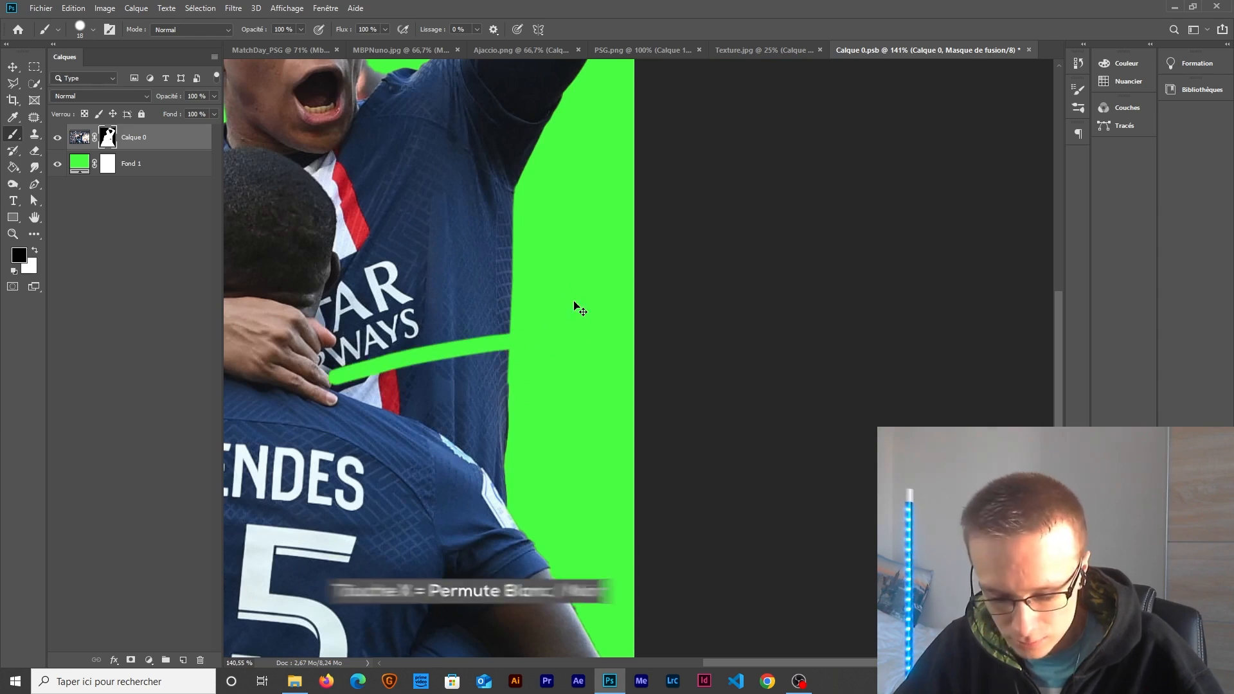
key(ctrl+z)
key(x)
alt+right_click(450, 334)
mouse_move(483, 353)
mouse_down()
mouse_move(664, 296)
mouse_move(721, 290)
mouse_move(521, 327)
mouse_move(655, 221)
mouse_up()
key(ctrl+z)
key(ctrl+z)
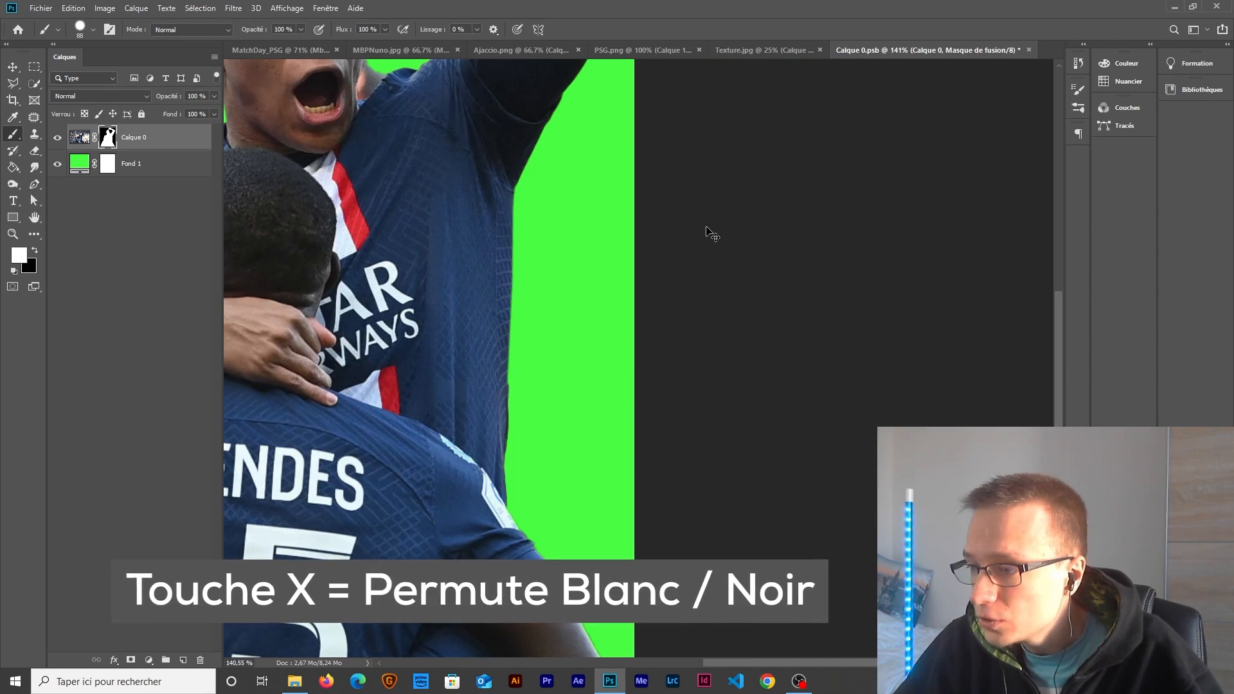
Step: Reduce the brush to 16 px and trim Mbappe's lower shirt edge on the mask with straight black strokes down to the teammate's shoulder
scroll(565, 373, up, 4)
alt+right_click(500, 354)
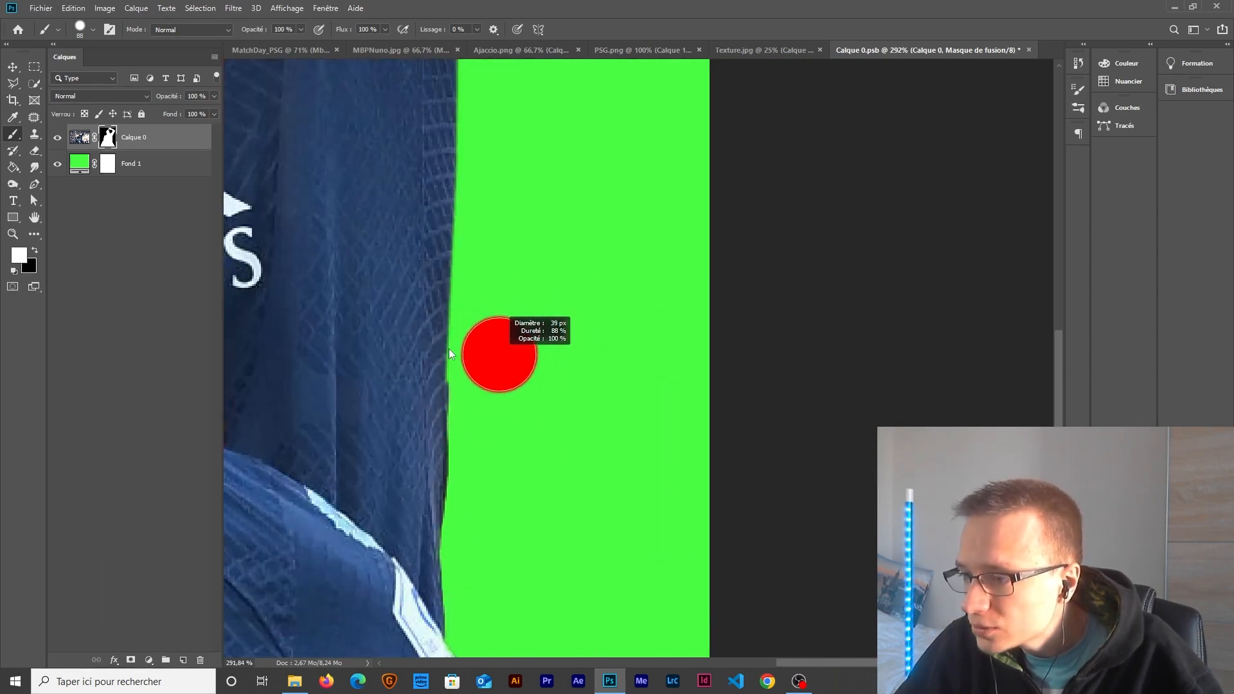
key(x)
alt+right_click(477, 355)
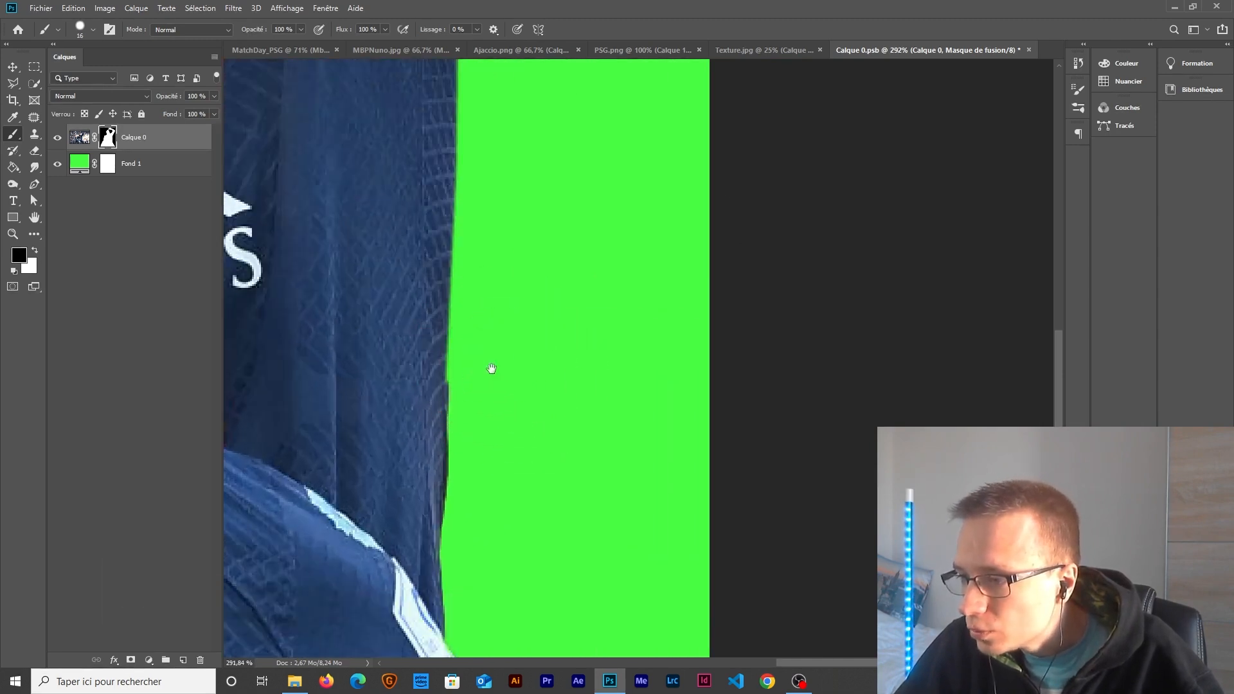
drag(491, 368, 490, 242)
scroll(485, 242, up, 2)
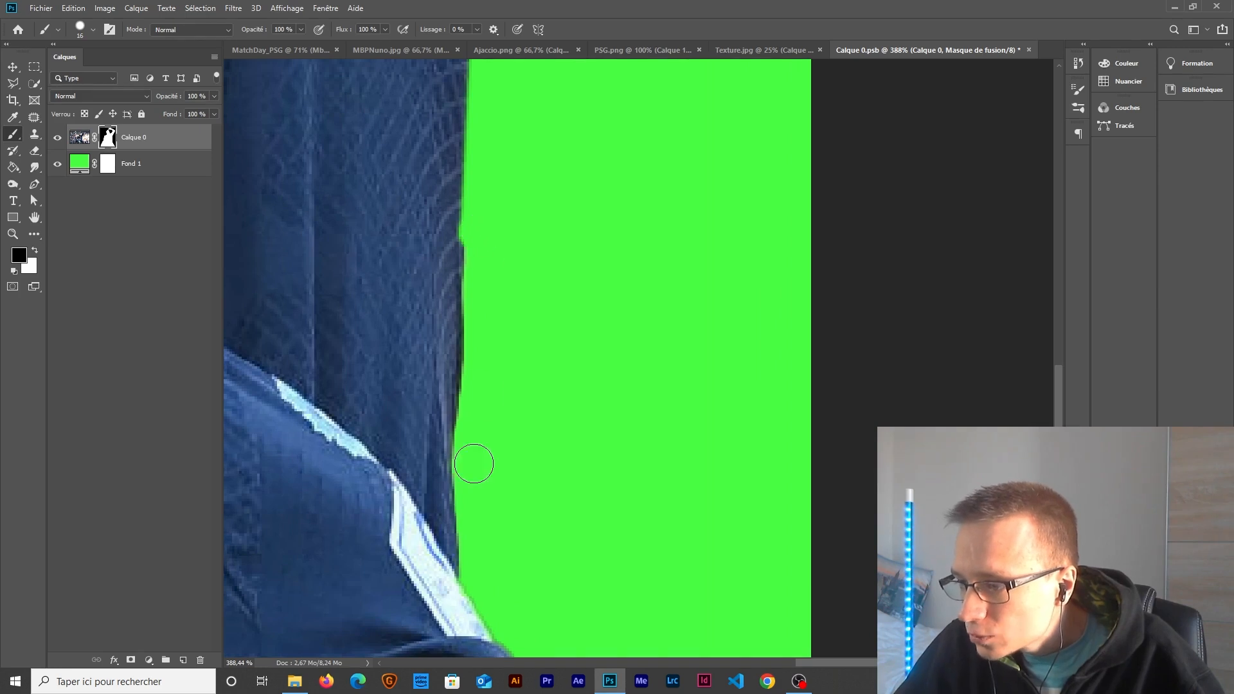
shift+click(473, 519)
drag(479, 500, 504, 270)
shift+click(502, 339)
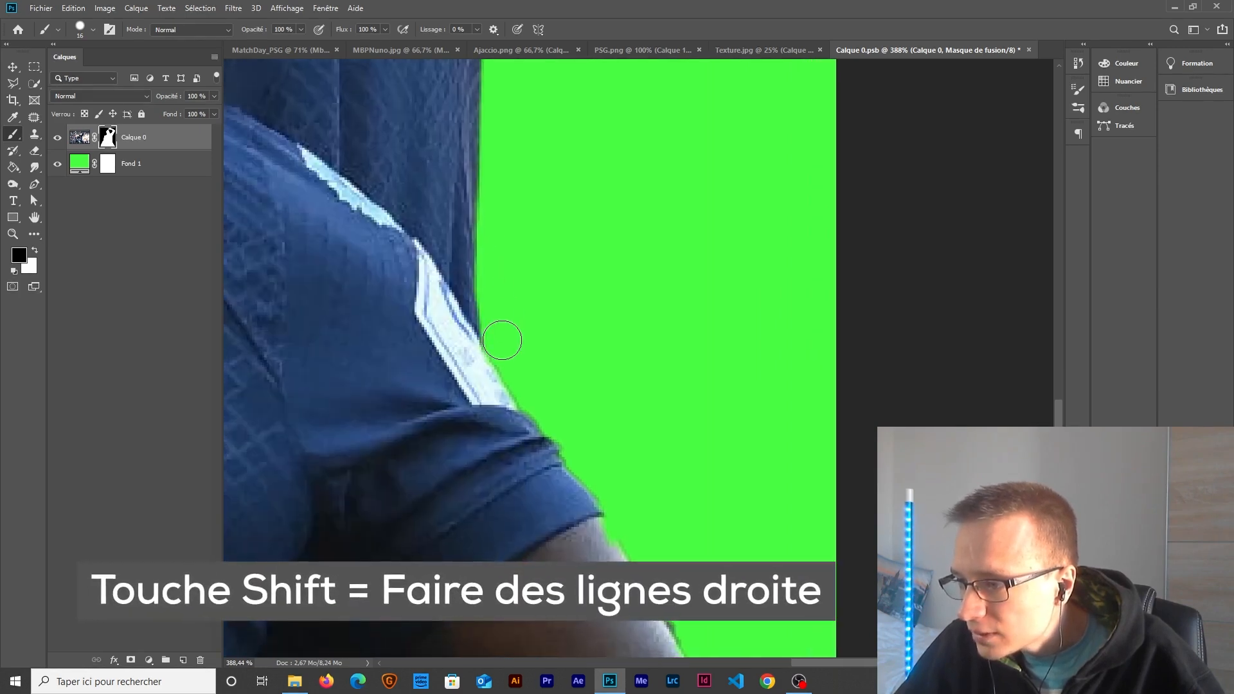
Step: Refine the mask along the outer edge of the teammate's sleeve and upper arm, alternating black and white paint
drag(504, 334, 418, 196)
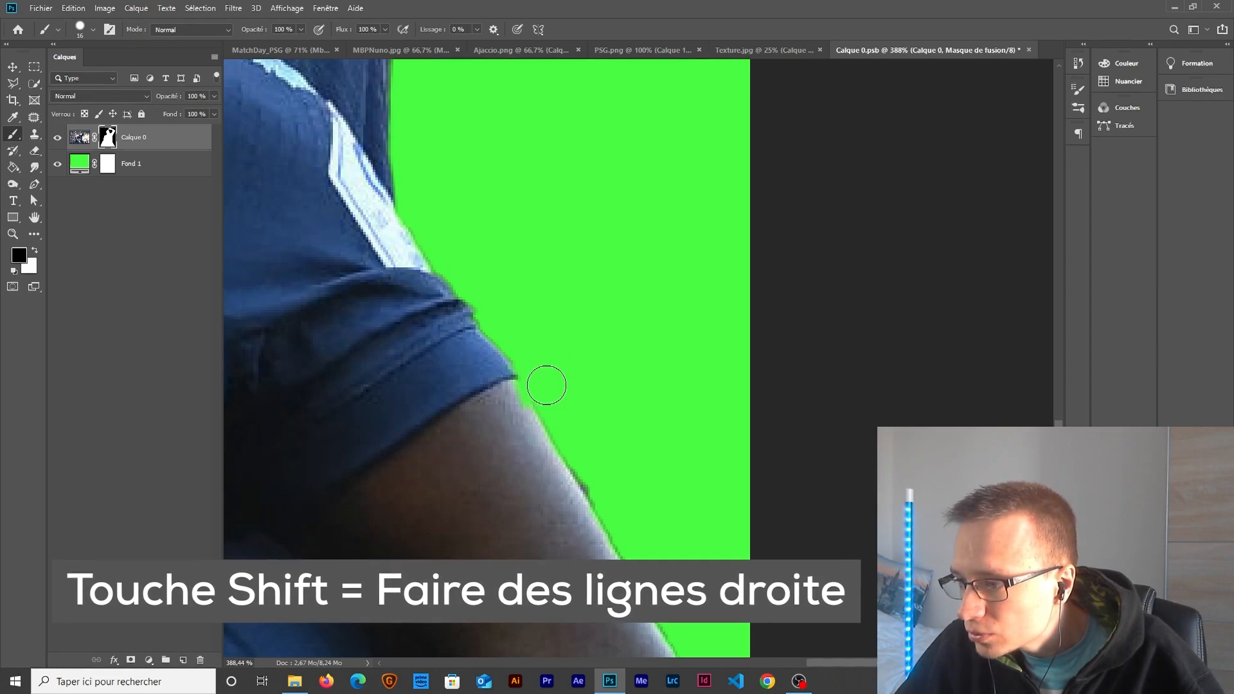
drag(564, 399, 449, 214)
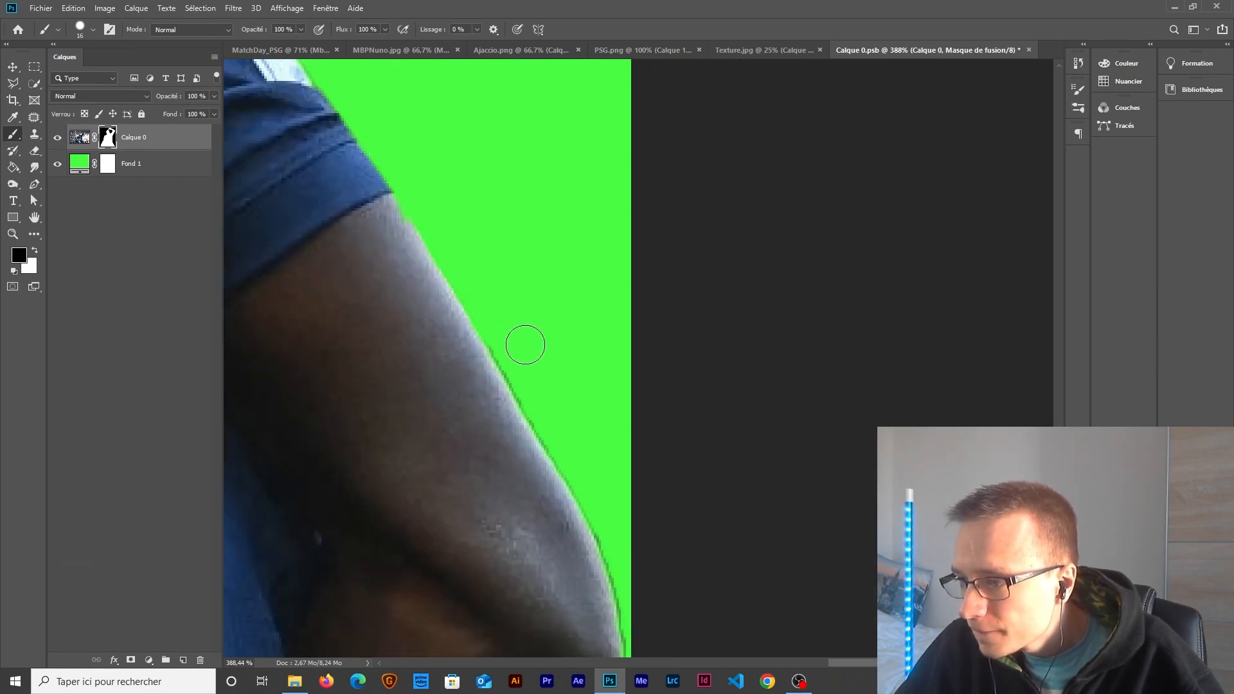
key(x)
drag(467, 279, 404, 152)
key(x)
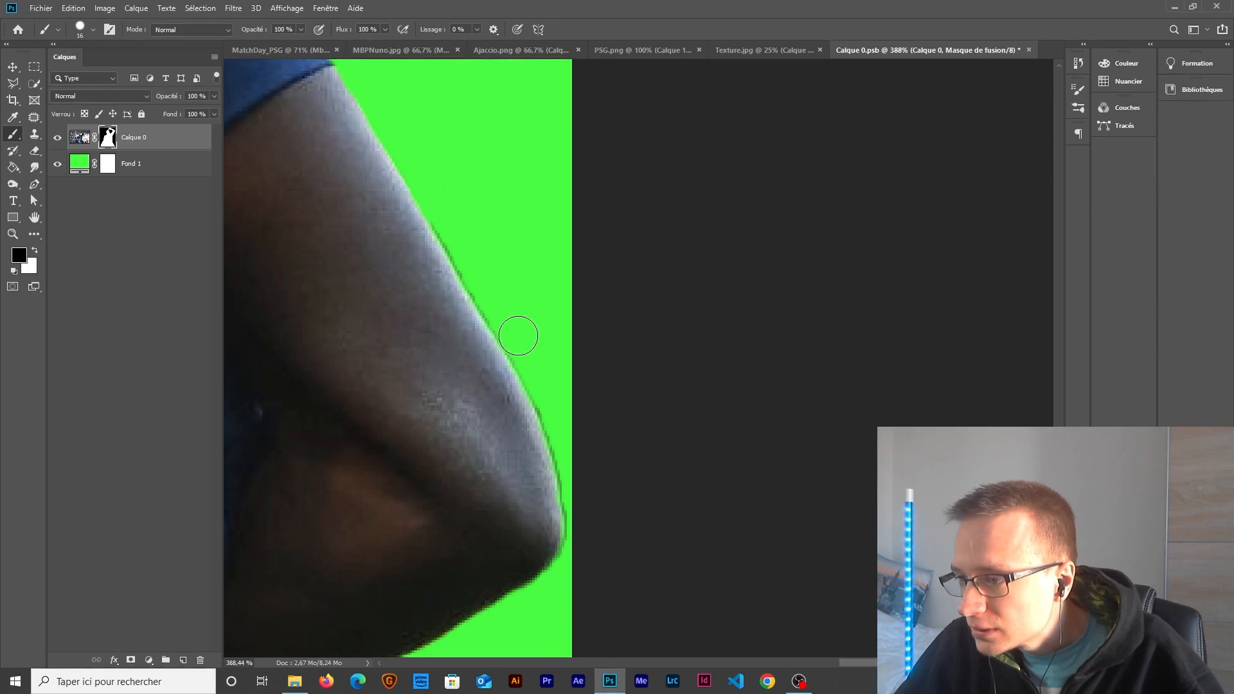
Step: Paint black on the mask around the teammate's elbow and remove the pale patch beneath the forearm
drag(533, 342, 489, 139)
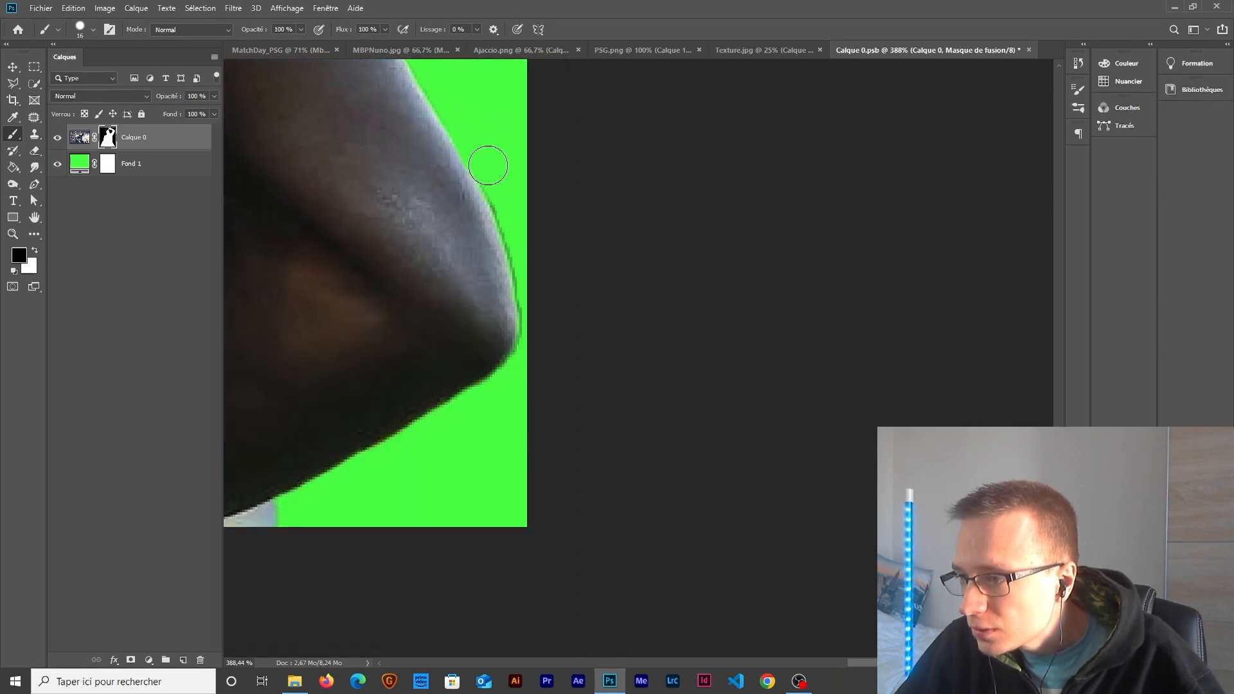
mouse_move(532, 296)
mouse_down()
mouse_move(535, 341)
mouse_move(502, 380)
mouse_up()
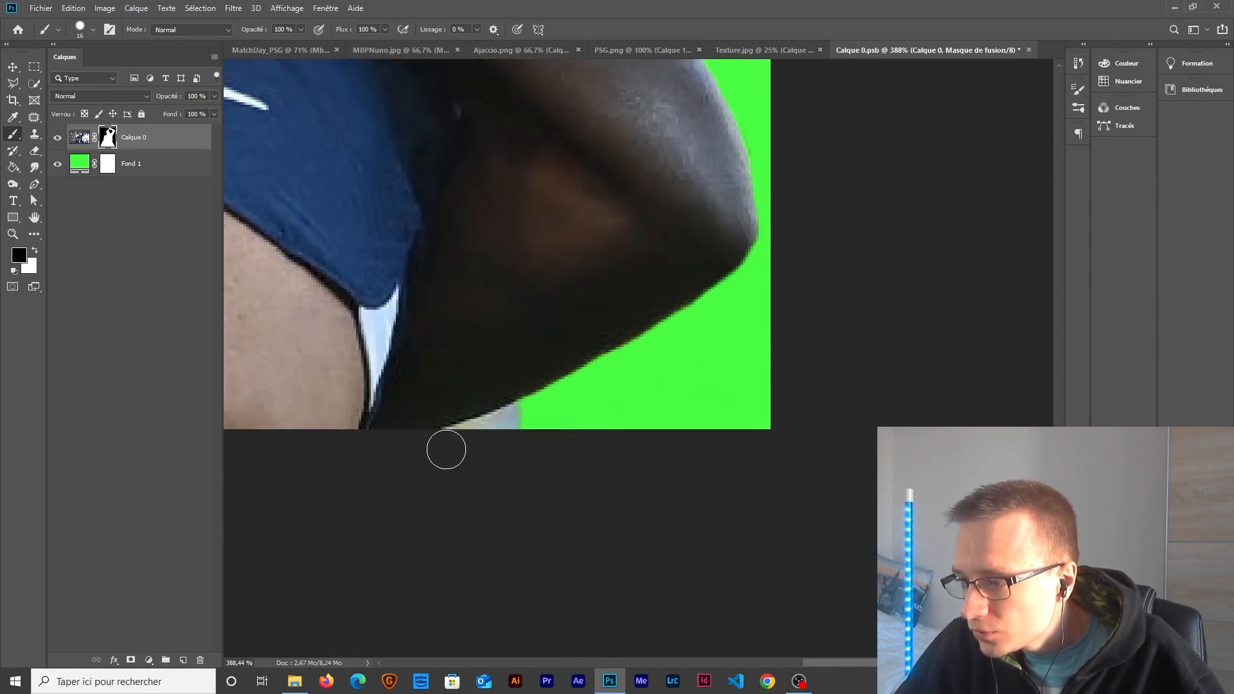
shift+click(485, 444)
scroll(510, 400, down, 4)
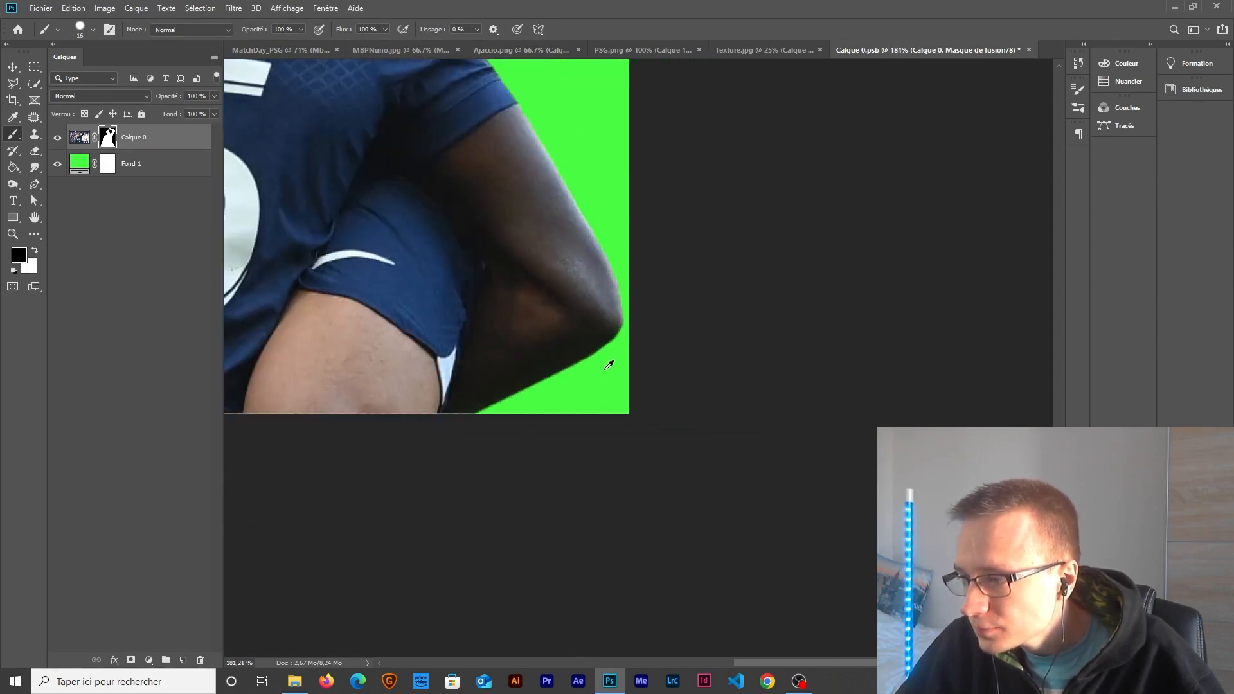
Step: Reduce the brush to 9 px and mask out the leftover background fringe around the teammate's other elbow
scroll(610, 365, up, 6)
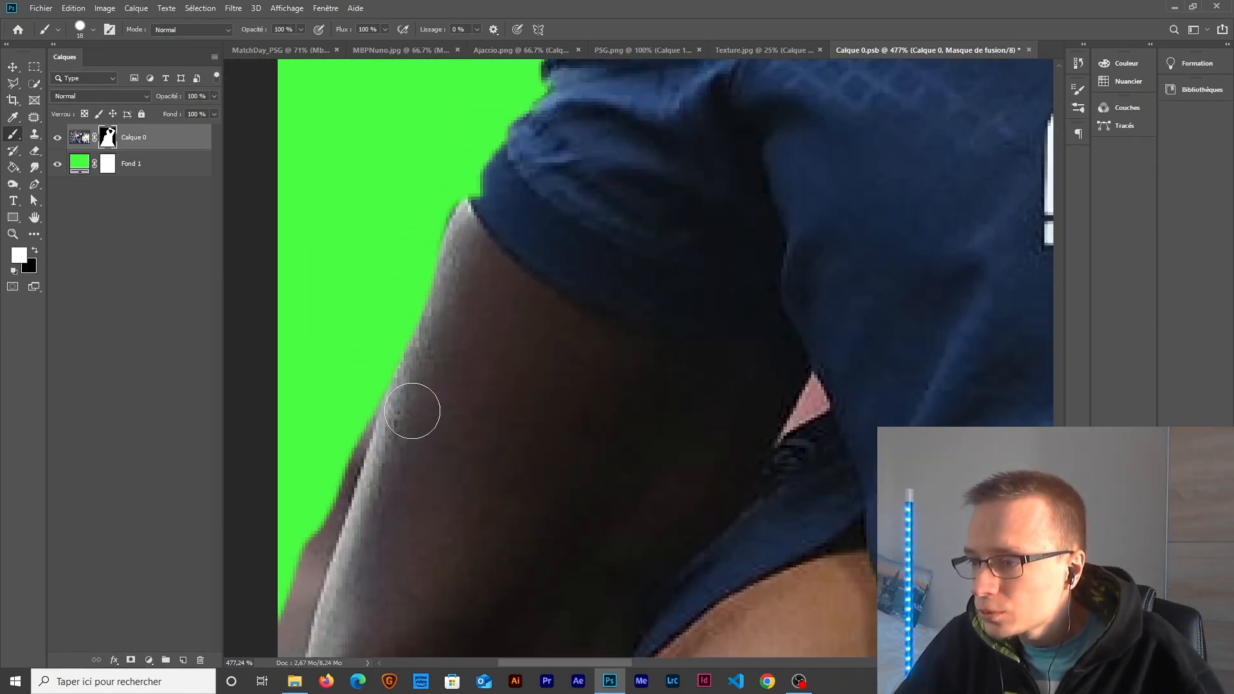
drag(441, 499, 532, 199)
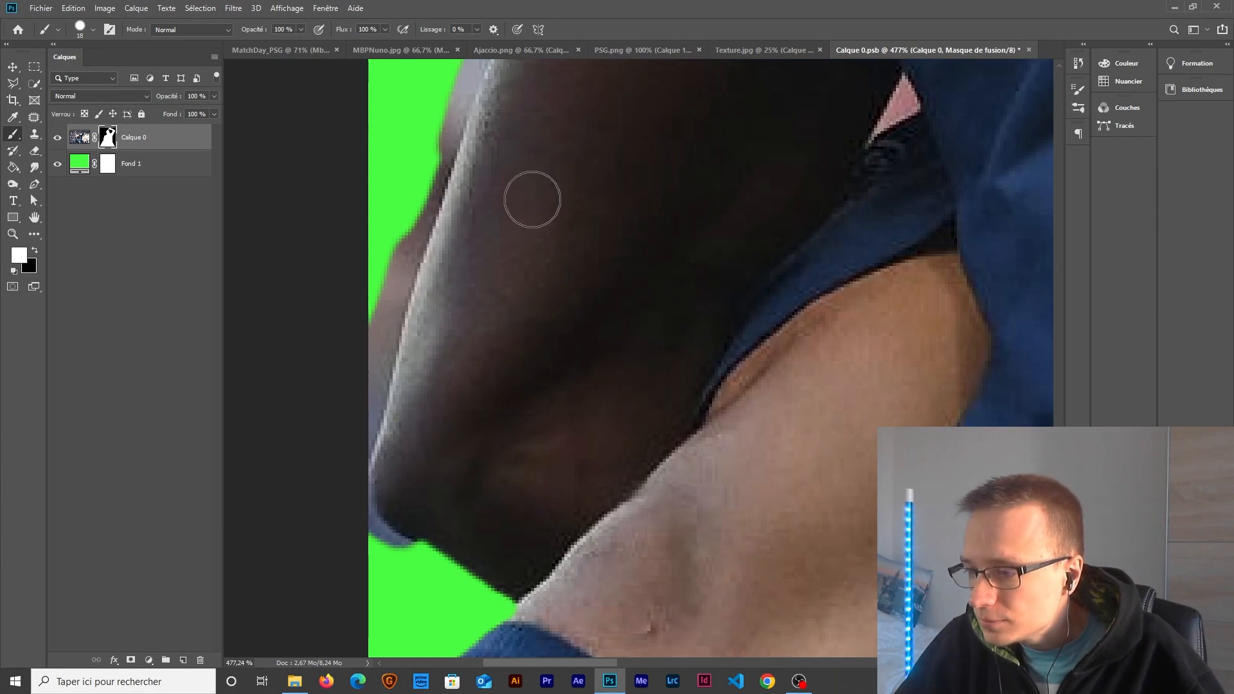
scroll(465, 490, up, 3)
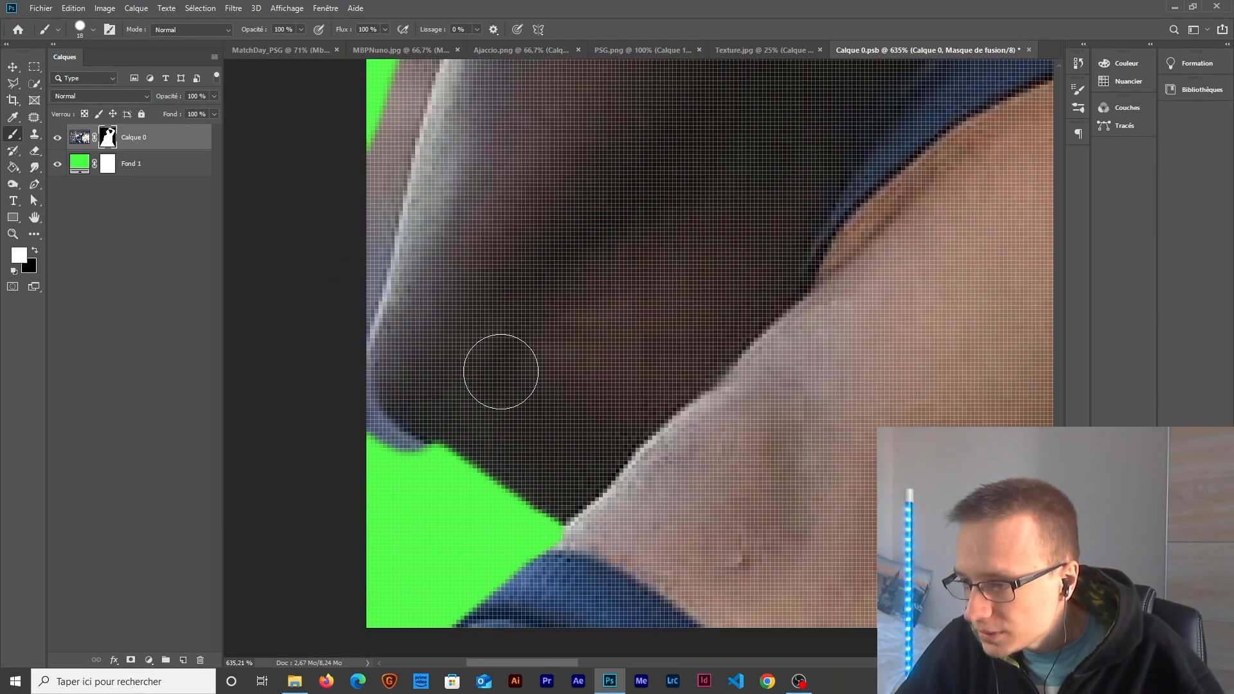
alt+right_click(414, 443)
key(x)
mouse_move(427, 455)
mouse_down()
mouse_move(362, 415)
mouse_move(353, 353)
mouse_move(374, 285)
mouse_move(356, 410)
mouse_up()
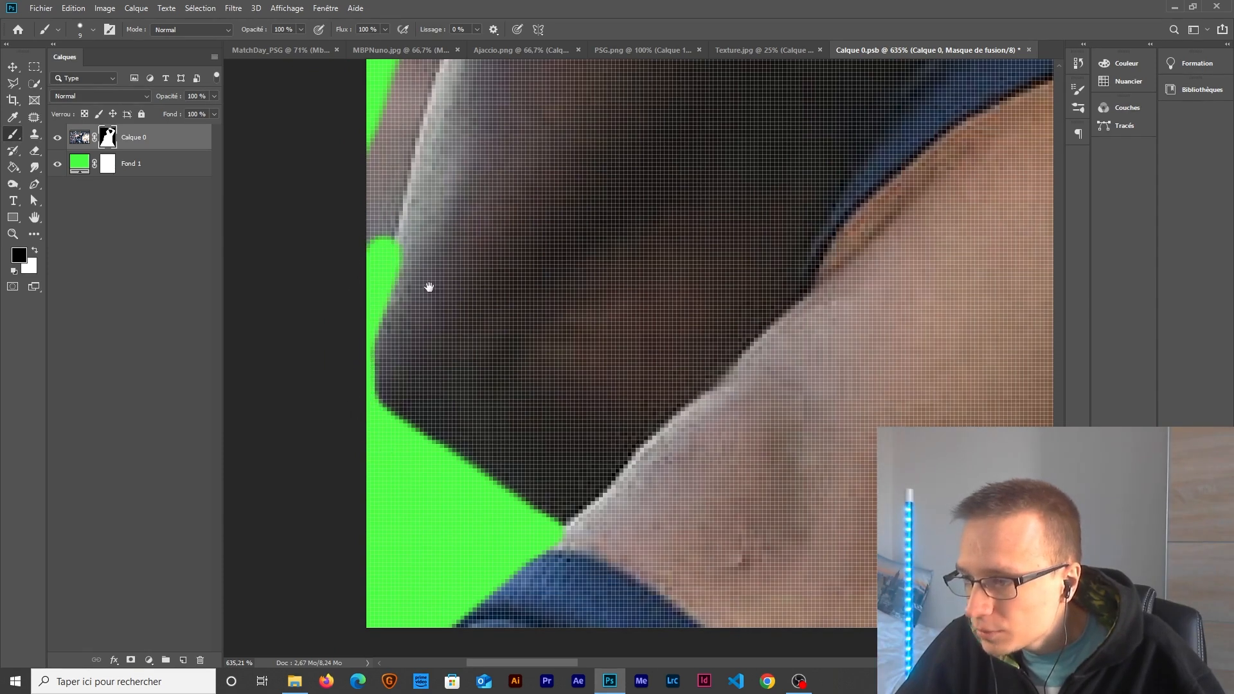
Step: Mask out the background strip along the arm's outer edge above that elbow, undoing the stray strokes
drag(428, 287, 434, 488)
drag(418, 345, 405, 643)
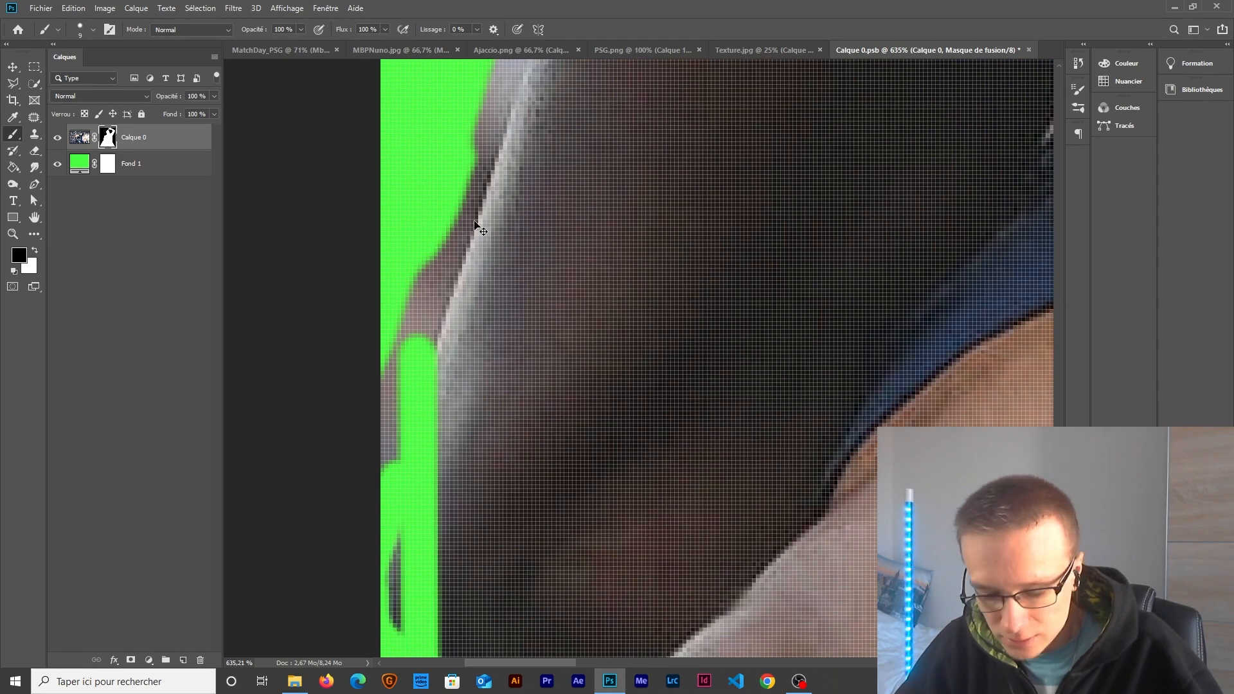
key(ctrl+z)
key(x)
mouse_move(408, 540)
mouse_down()
mouse_move(389, 463)
mouse_move(426, 315)
mouse_up()
key(x)
key(ctrl+z)
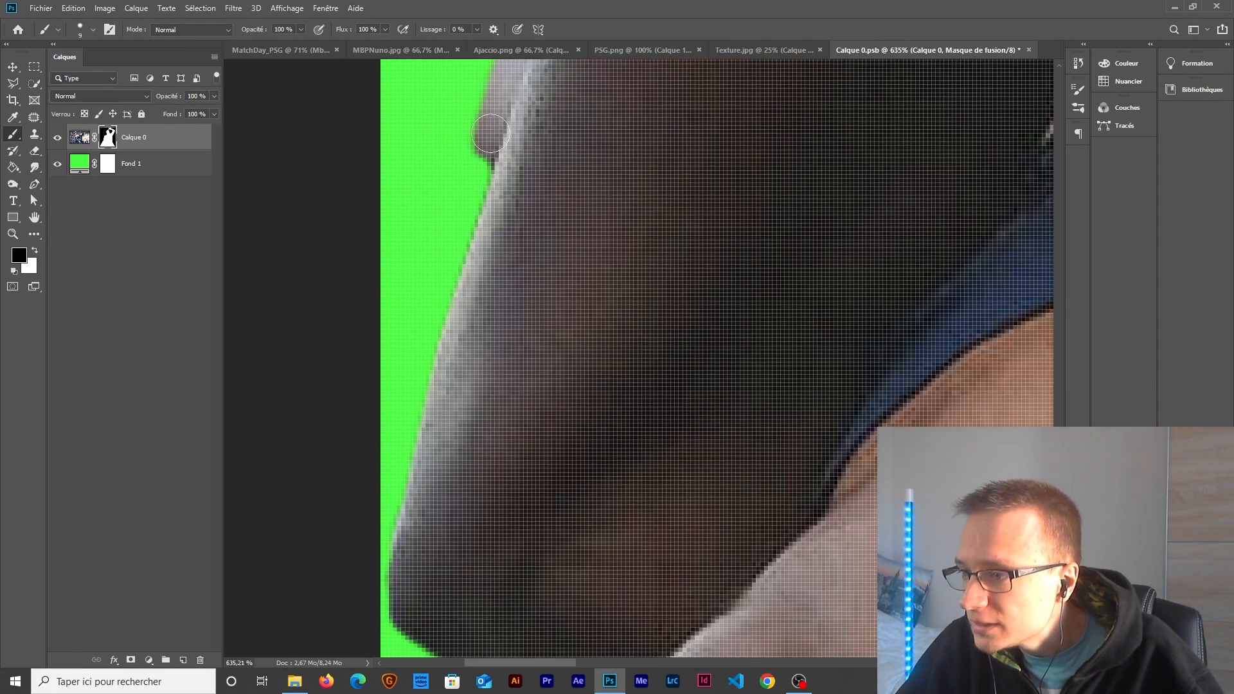
Step: Continue masking the grey fringe up the same arm's outer edge to the sleeve cuff
drag(491, 161, 376, 470)
drag(413, 323, 370, 508)
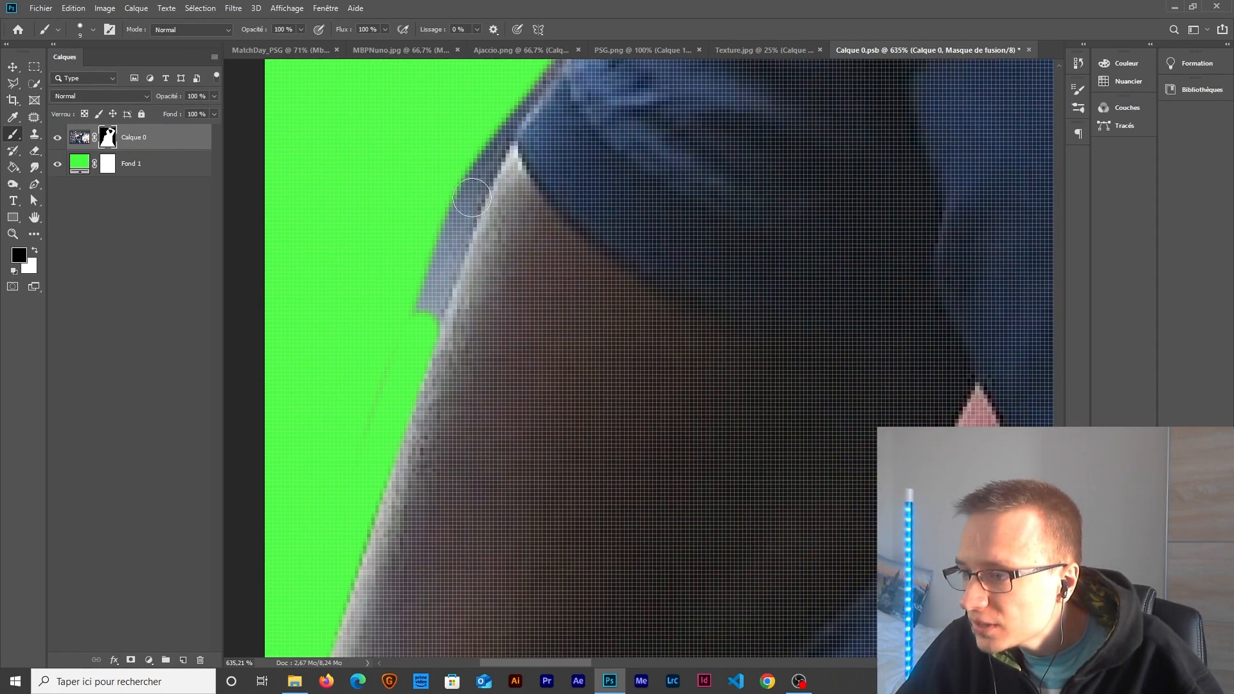
drag(476, 169, 418, 316)
mouse_move(339, 467)
mouse_down()
mouse_move(369, 408)
mouse_move(409, 223)
mouse_up()
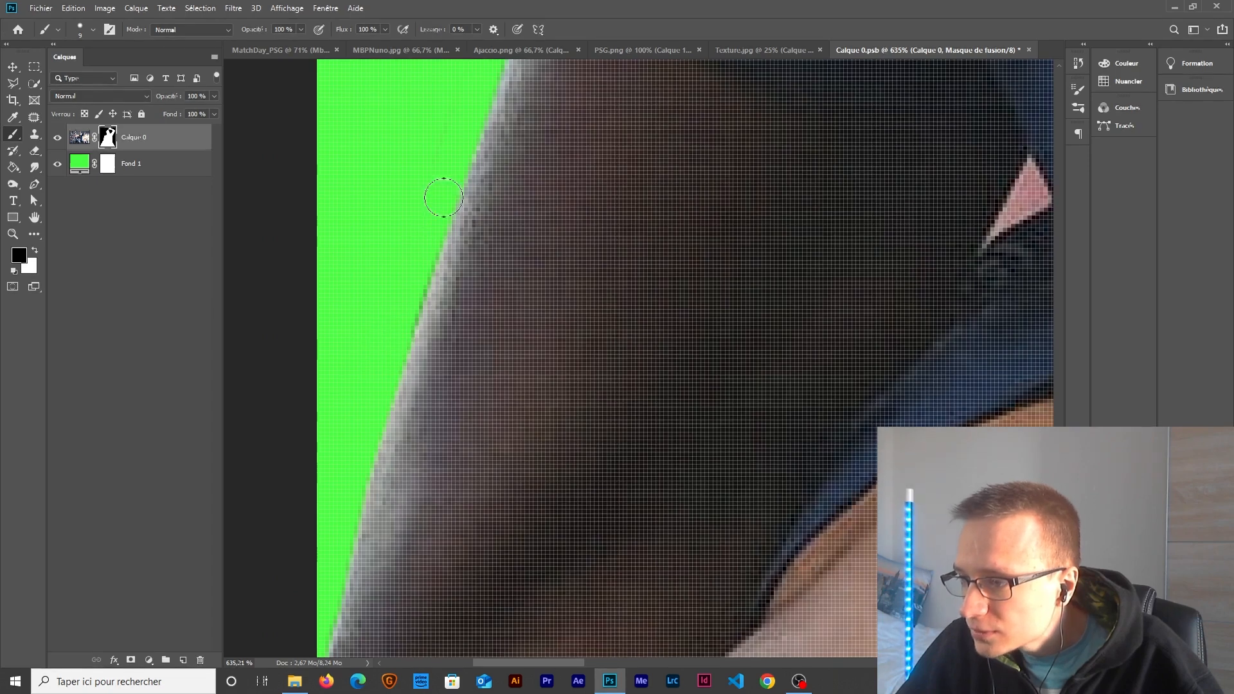
Step: Reduce the brush to 7 px and smooth the mask along the raised arm's outer sleeve edge with white and black strokes
scroll(487, 399, down, 6)
scroll(488, 401, up, 5)
alt+right_click(434, 427)
key(x)
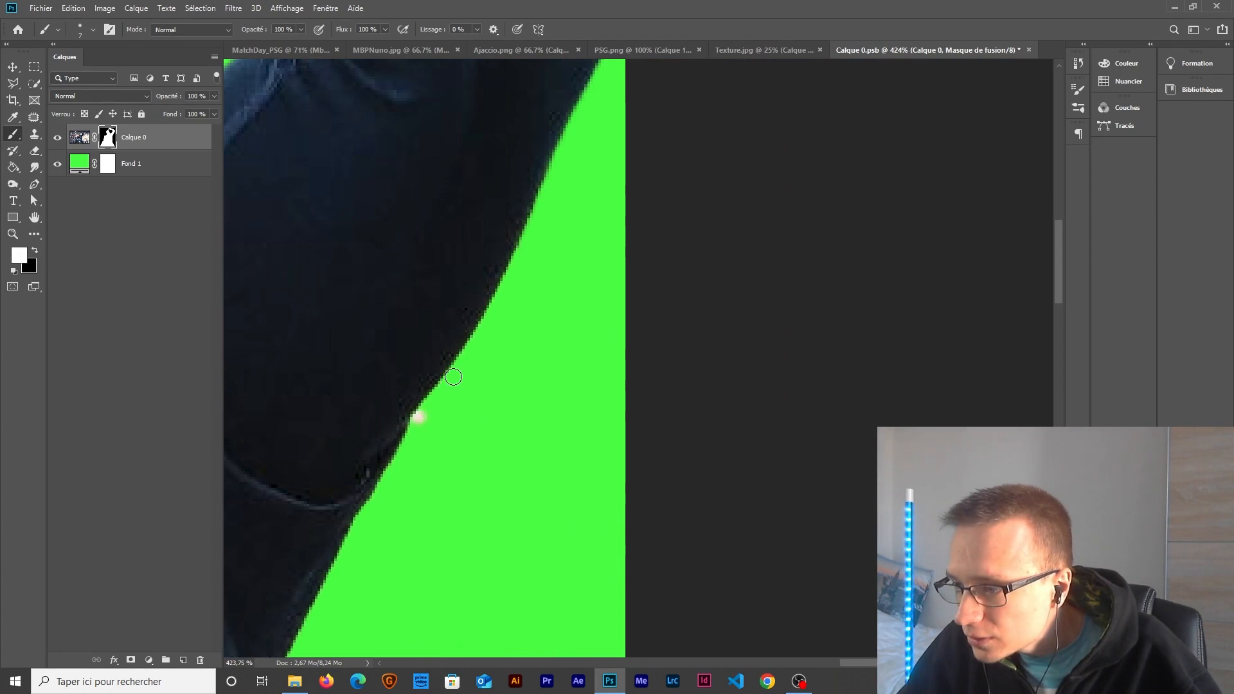
drag(453, 378, 422, 419)
key(x)
drag(455, 372, 416, 418)
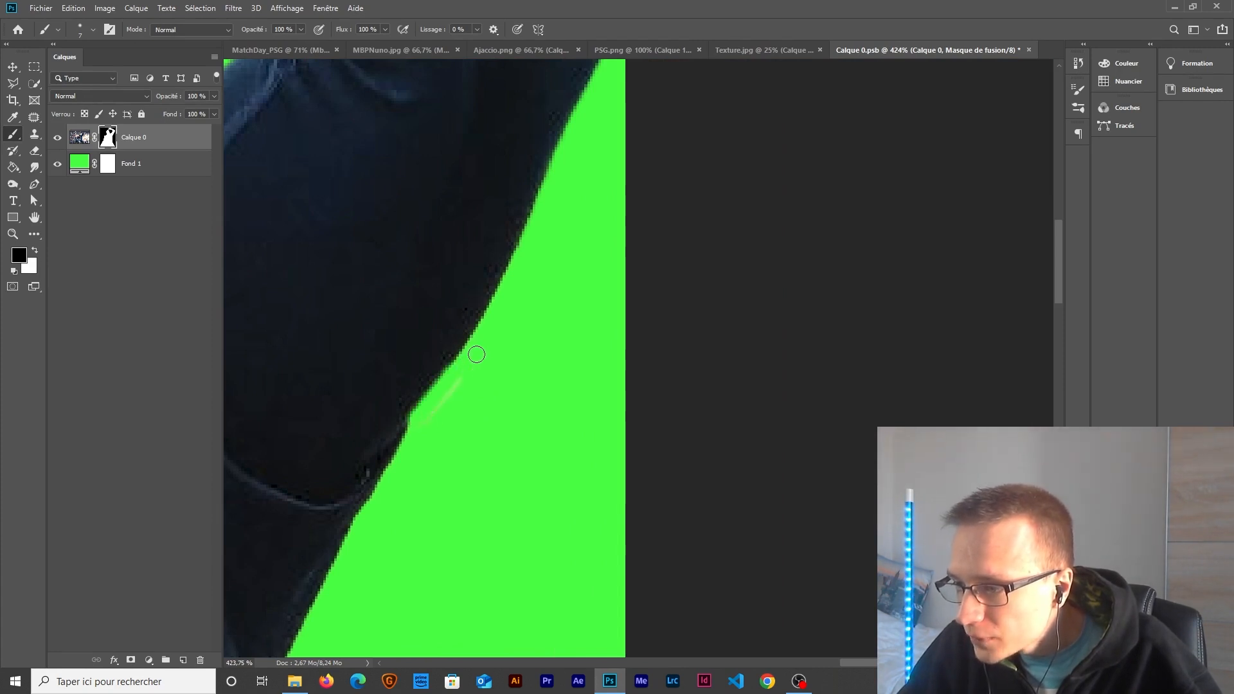
drag(495, 313, 513, 271)
drag(540, 216, 550, 184)
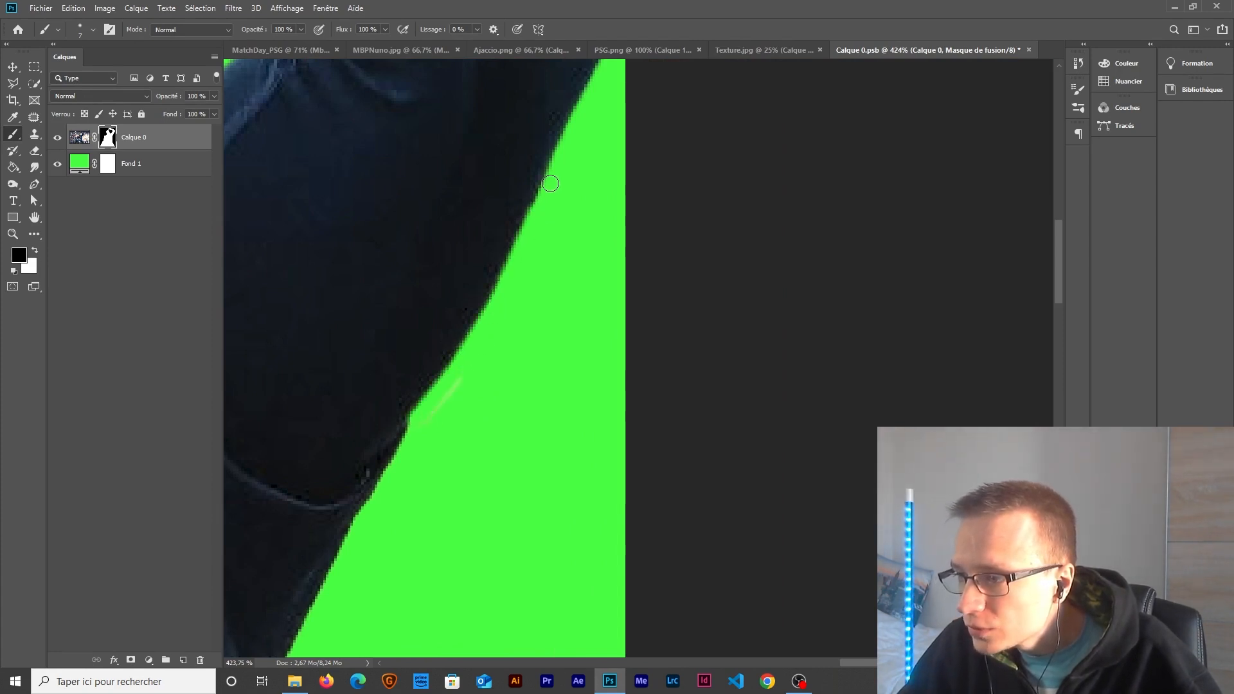
Step: Fit the whole cutout in view and compare it with and without the green Fond 1 layer
key(ctrl+0)
click(57, 163)
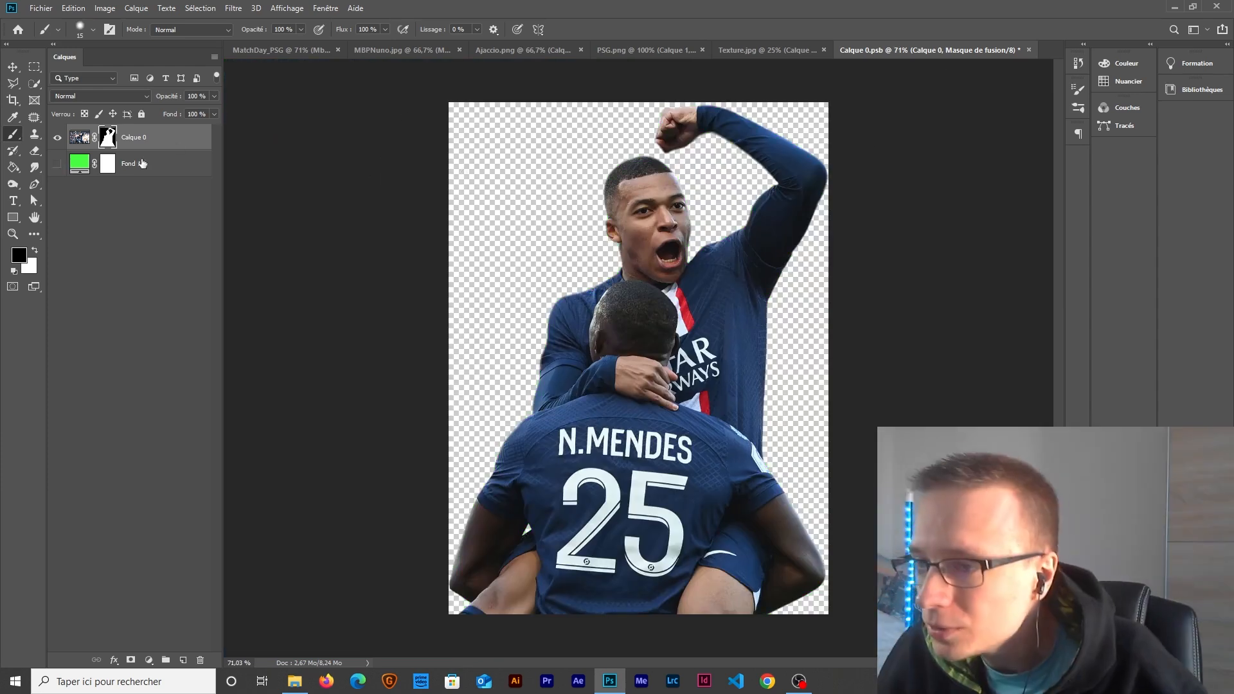
click(58, 166)
click(58, 166)
click(58, 166)
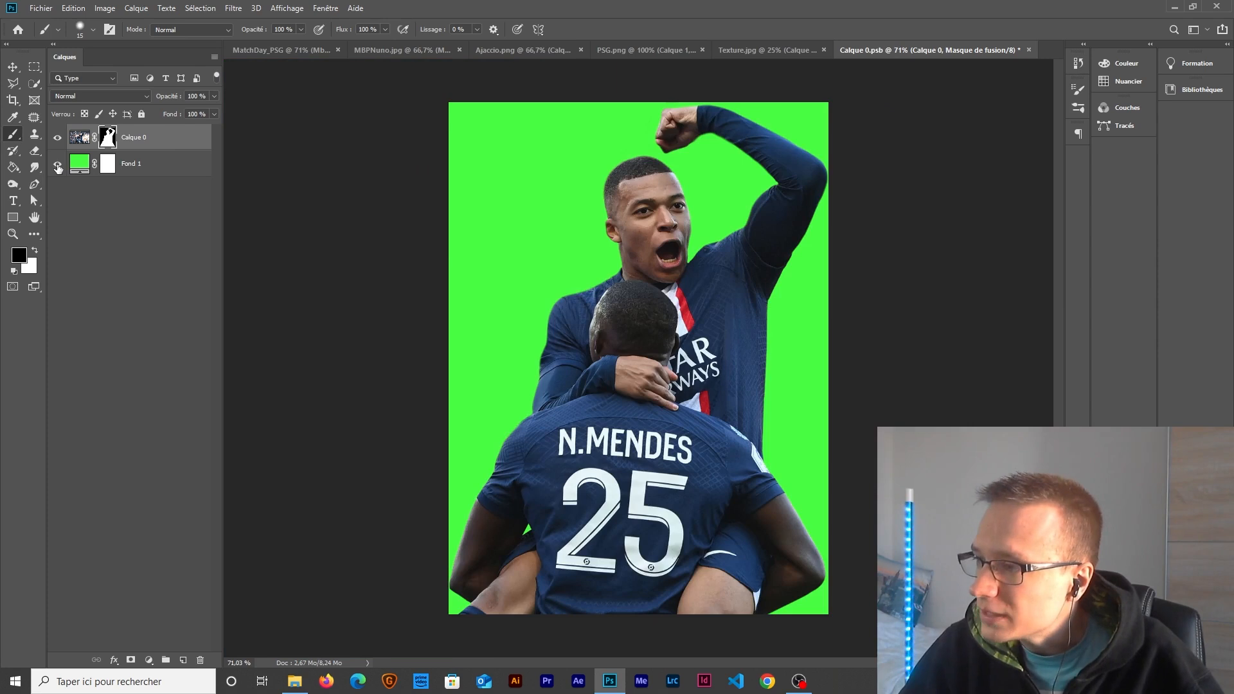
click(58, 166)
click(58, 166)
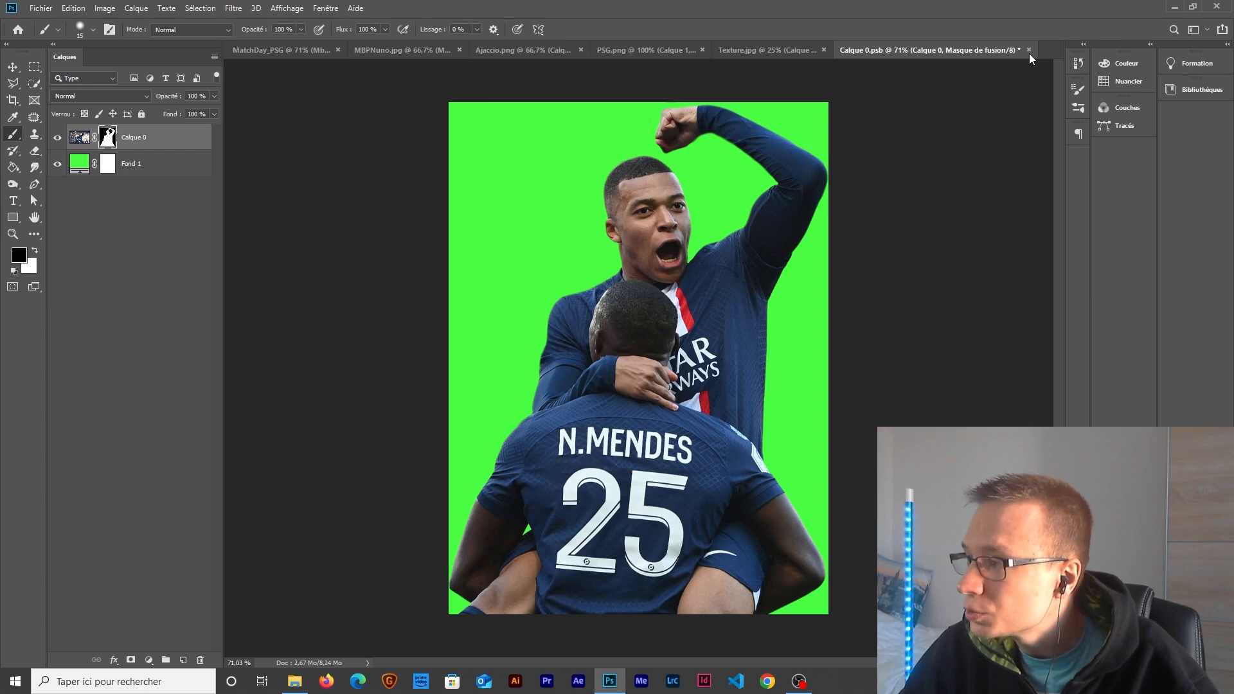
Step: Hide the green Fond 1 layer, then close Calque 0.psb and save its changes
click(57, 164)
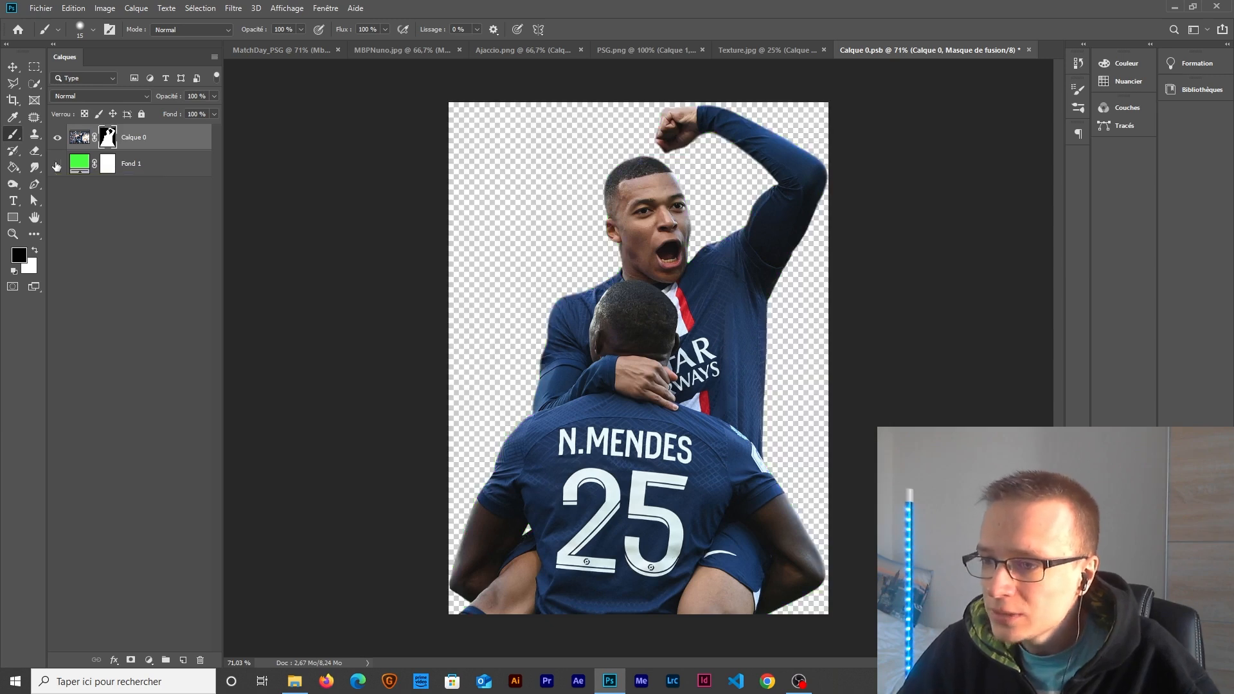
click(1029, 50)
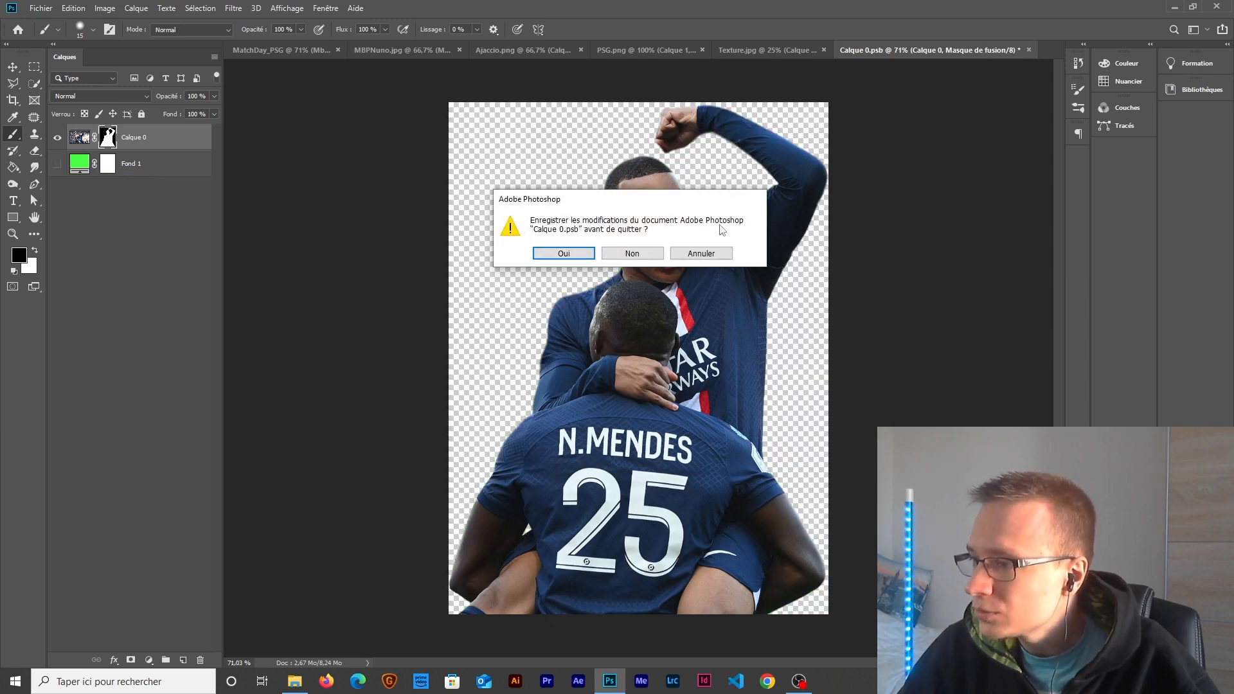
click(566, 252)
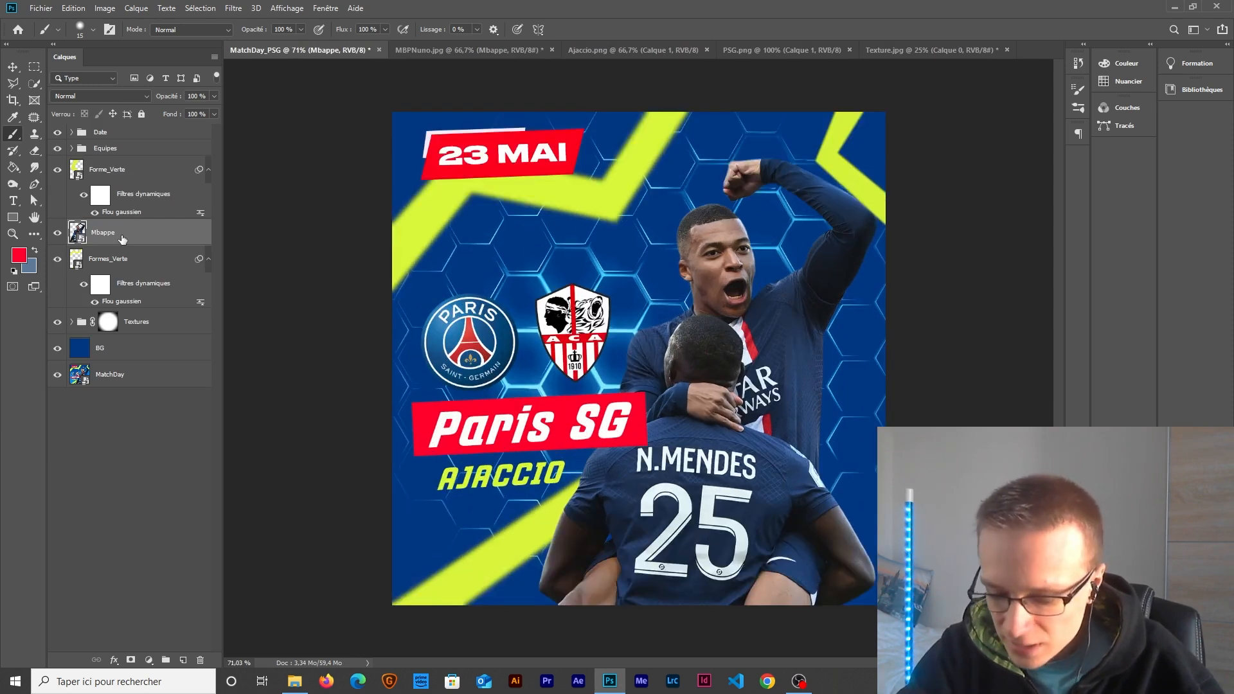
Step: Duplicate the Mbappe smart object layer and rename the copy Mbappe_Vert
key(ctrl+j)
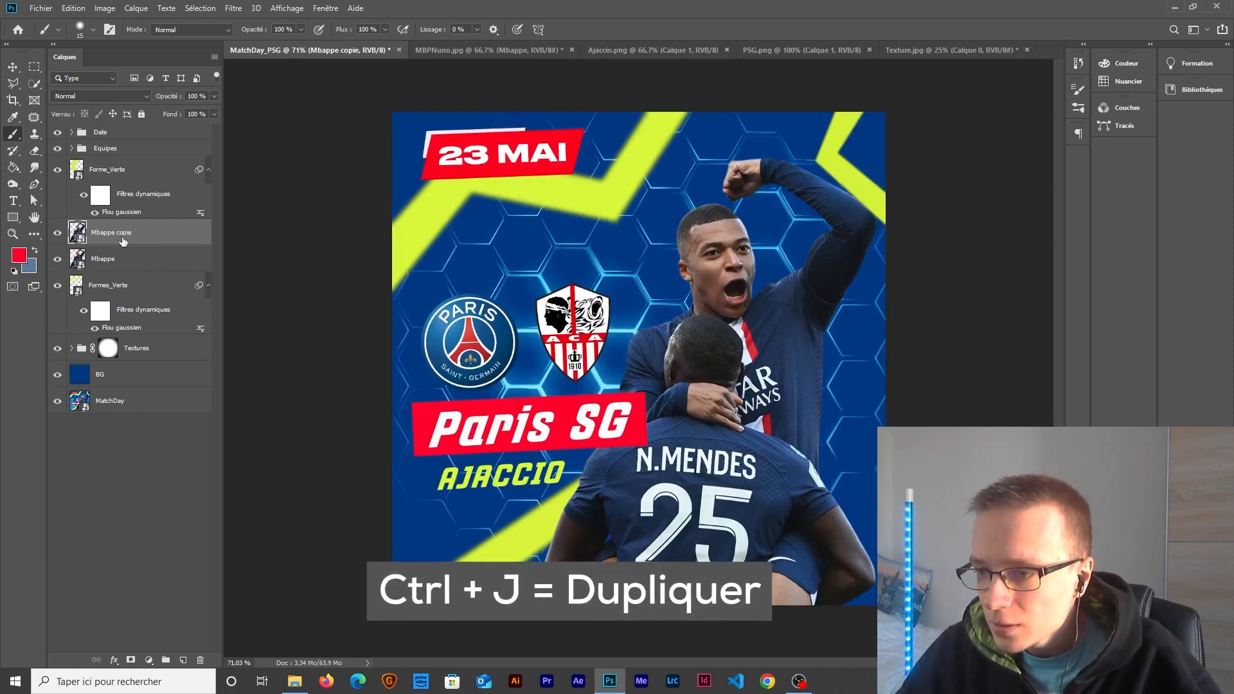
double_click(112, 233)
key(BackSpace)
key(BackSpace)
key(BackSpace)
key(BackSpace)
key(BackSpace)
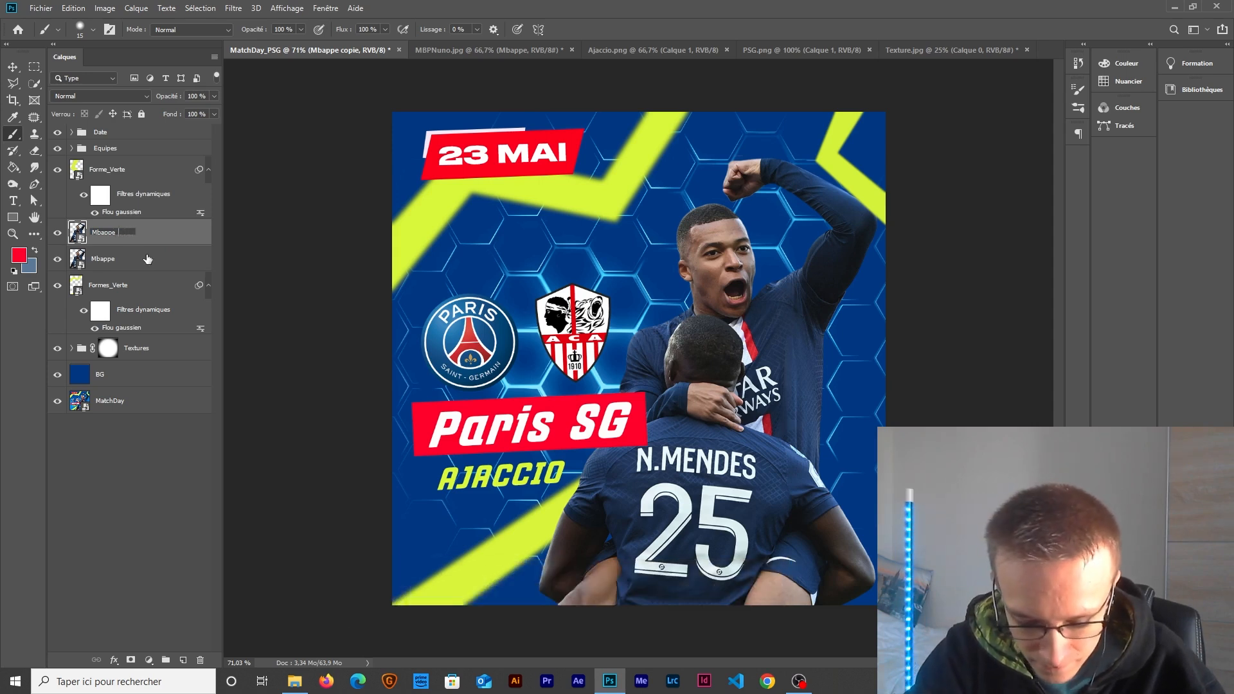
key(Return)
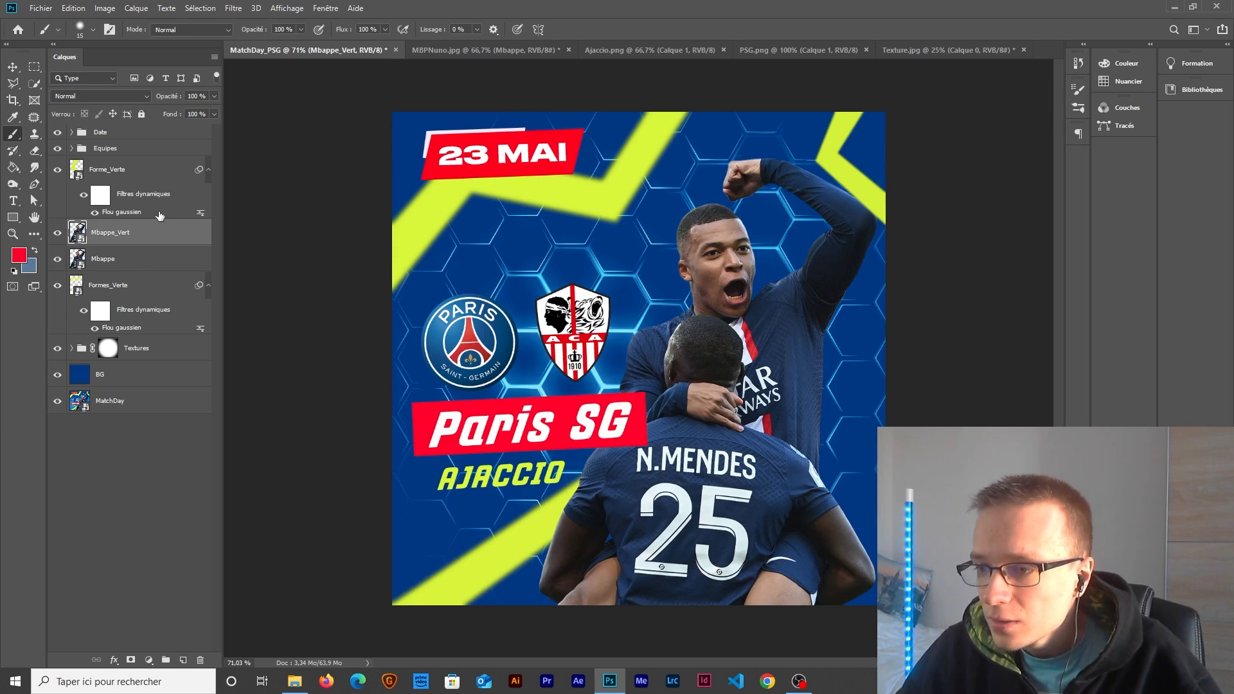
Step: Apply a colour overlay to the Mbappe_Vert layer using the yellow-green #d7fa00 sampled from the poster's shapes
right_click(151, 236)
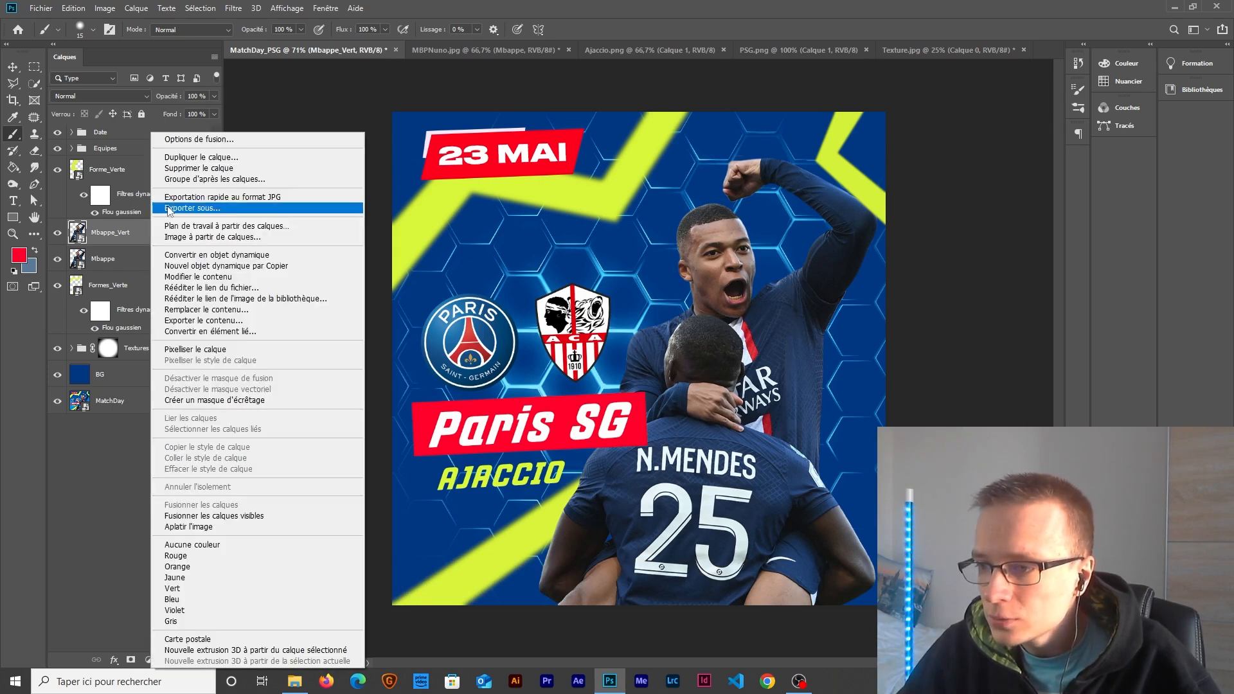
key(Escape)
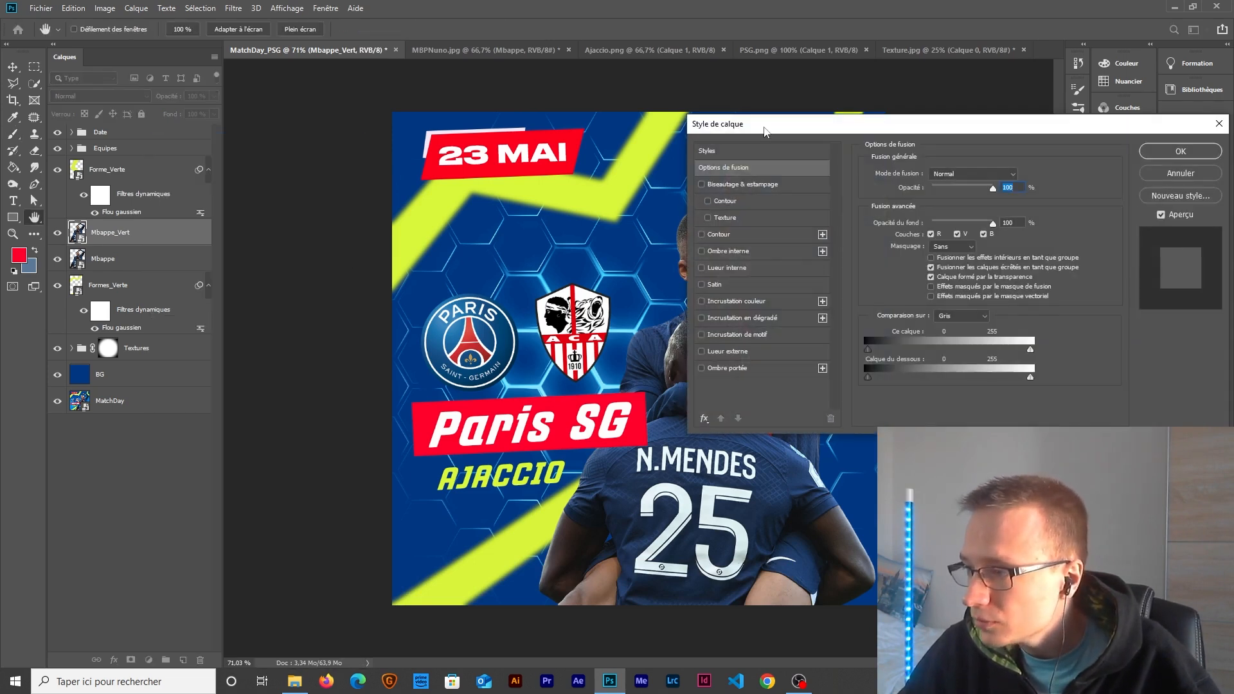
drag(764, 128, 927, 141)
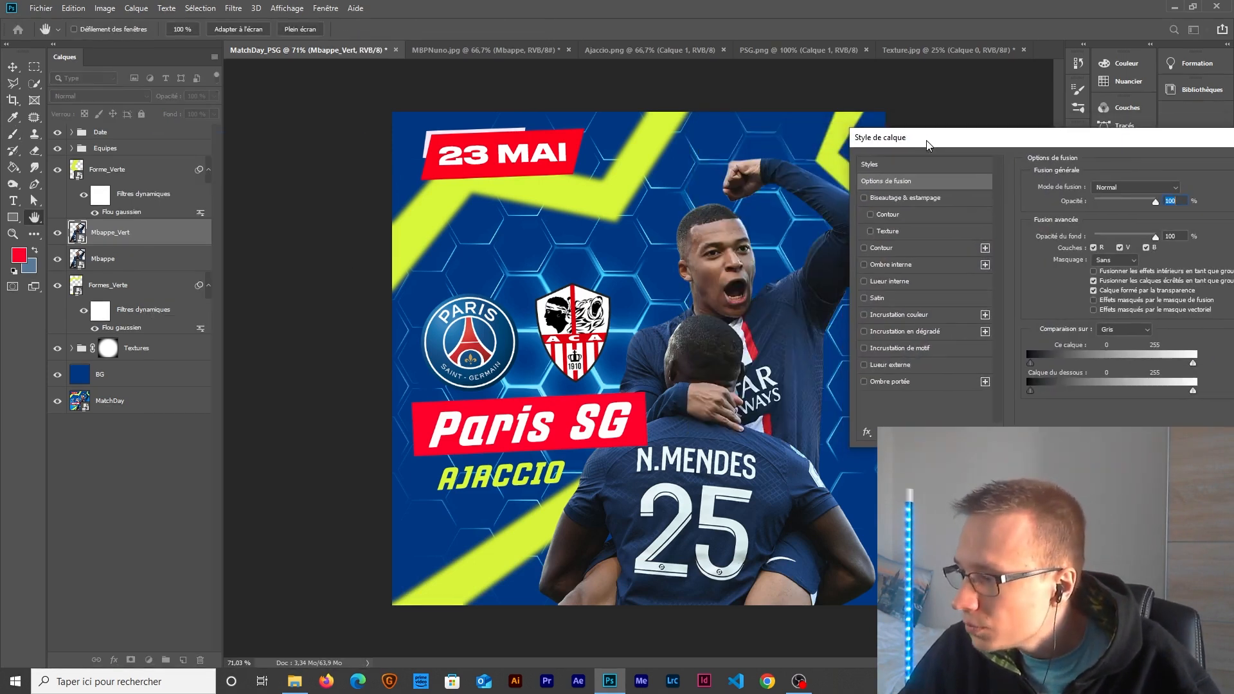
click(898, 315)
drag(943, 143, 878, 265)
click(1121, 311)
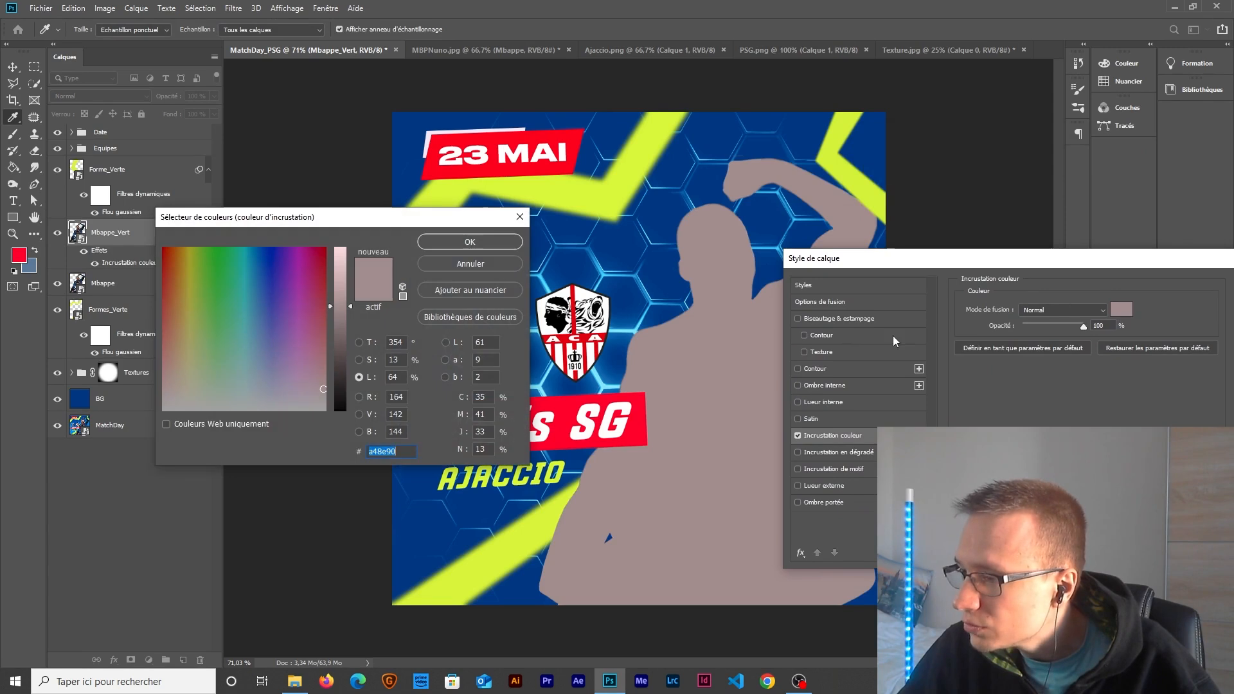
click(581, 198)
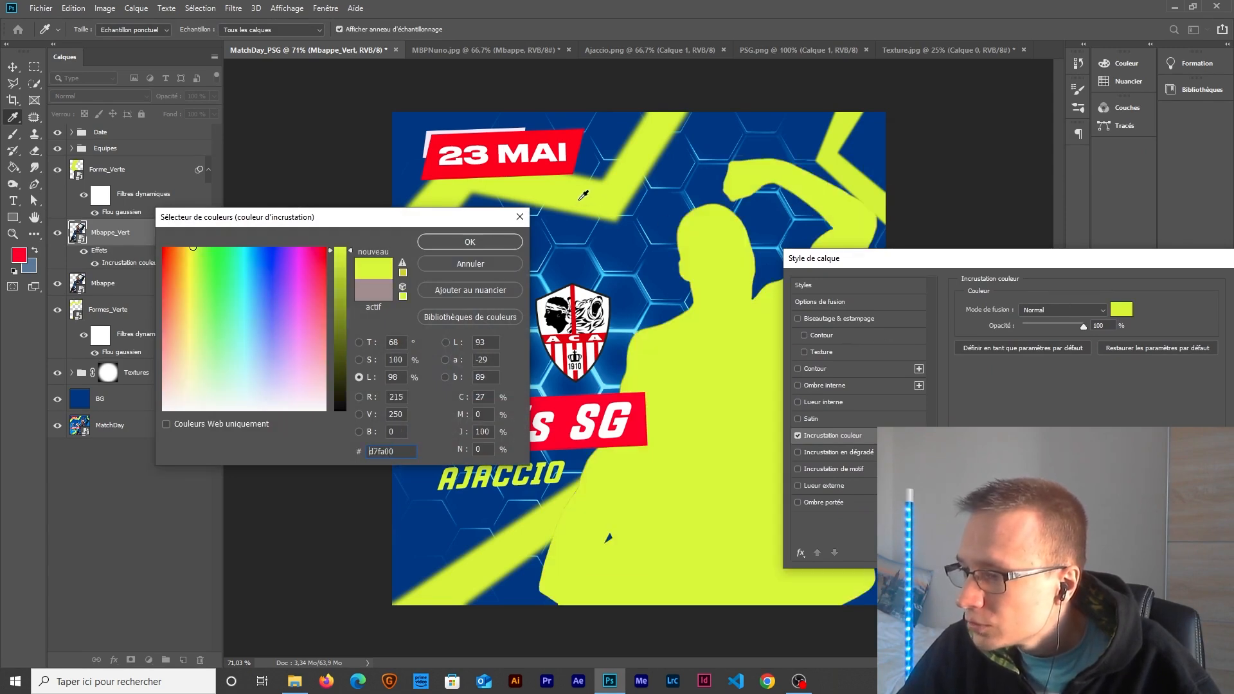
click(507, 241)
drag(1064, 265, 562, 220)
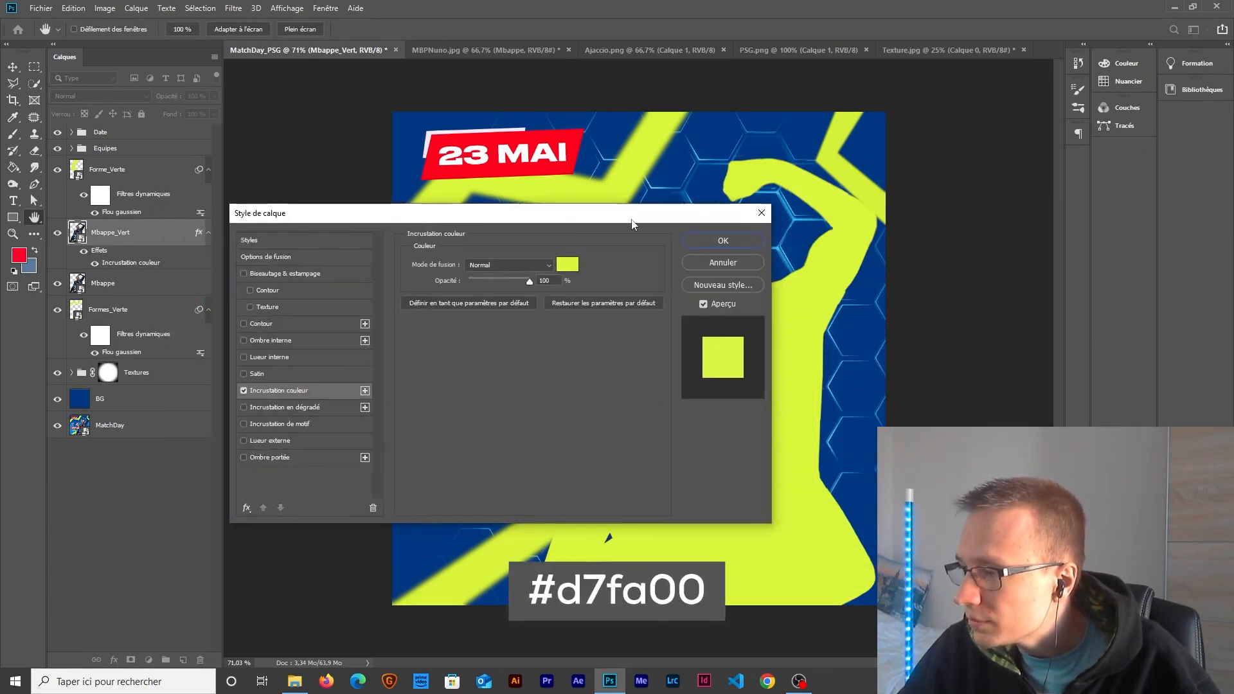
click(722, 236)
Step: Place Mbappe_Vert beneath the Mbappe layer and shift it horizontally about 17 px to the left
drag(122, 234, 125, 286)
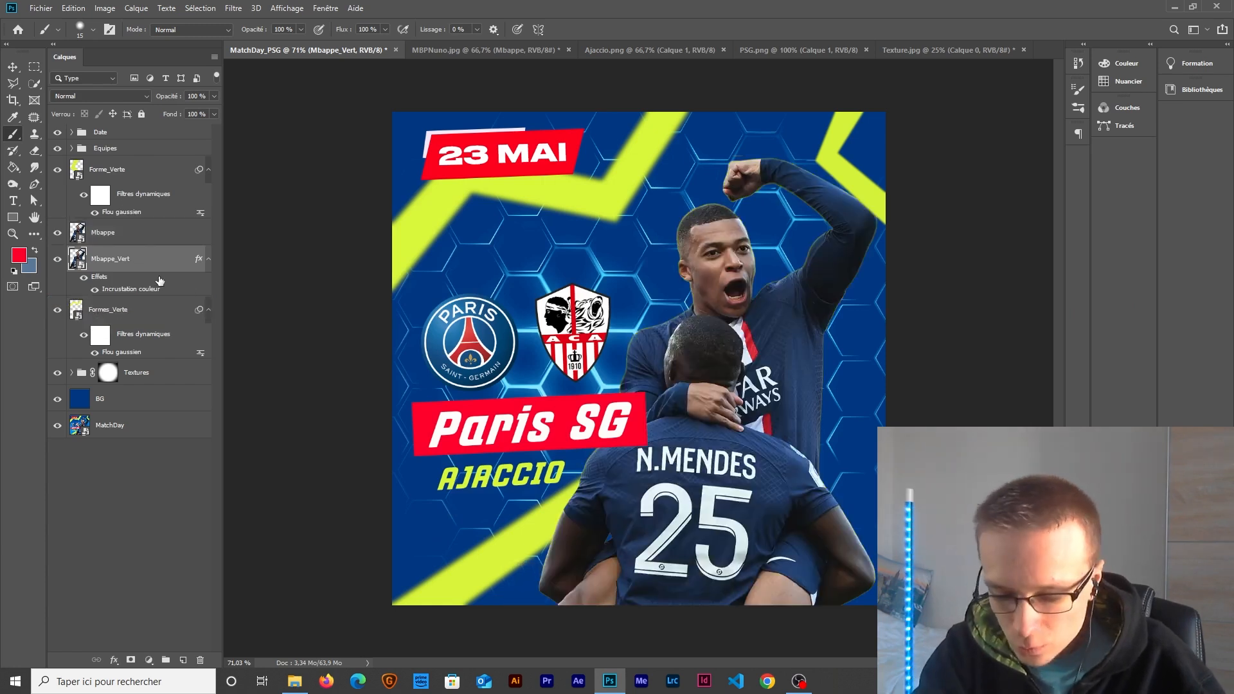
key(ctrl+t)
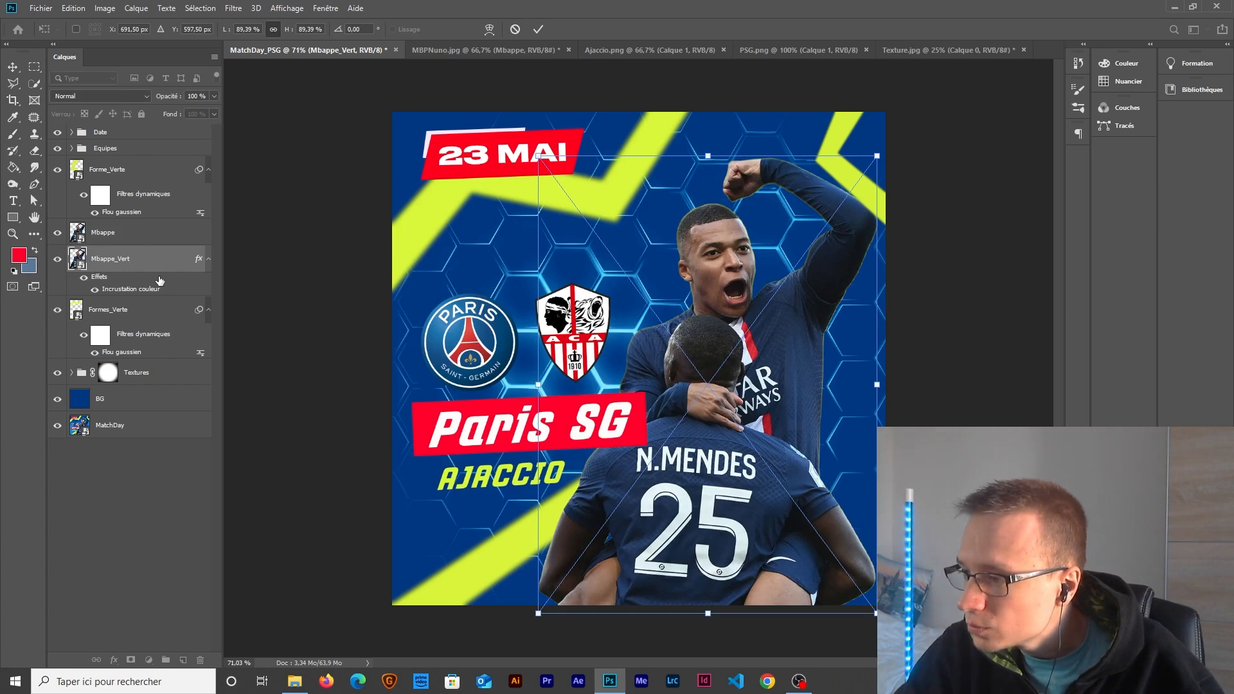
key(Left)
key(Left)
key(Left)
key(Left)
key(Left)
key(Left)
key(Left)
key(Left)
key(Left)
key(Left)
key(Left)
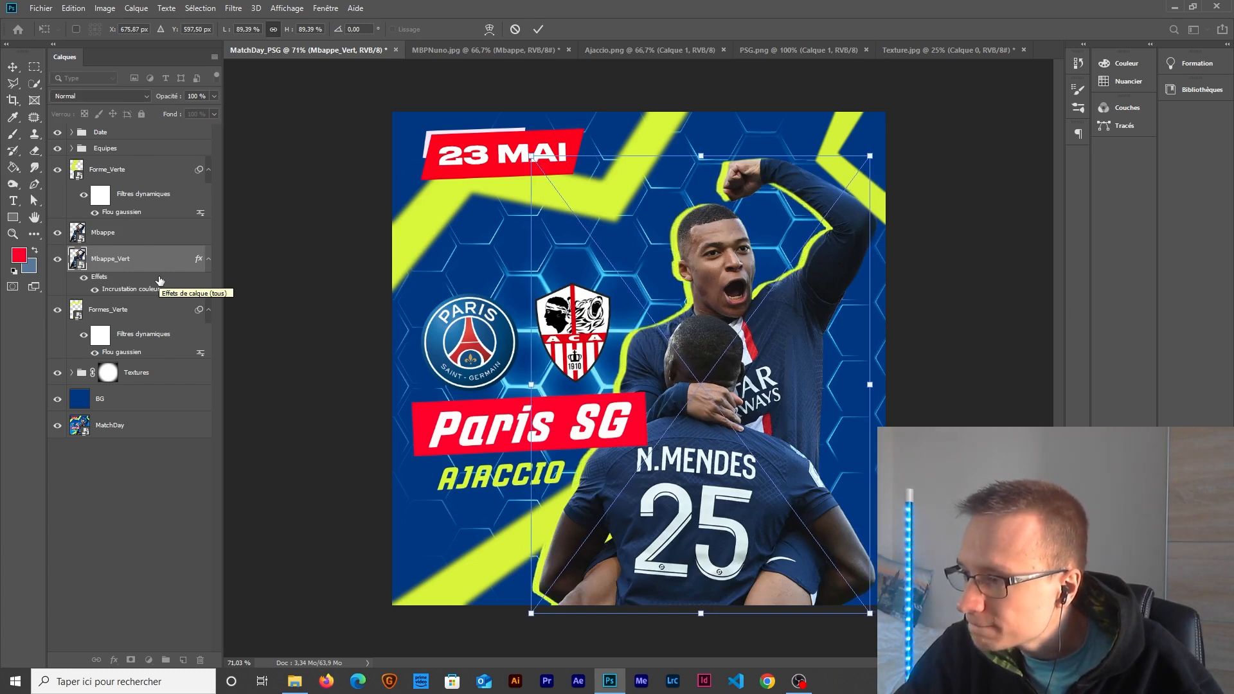
key(Return)
key(b)
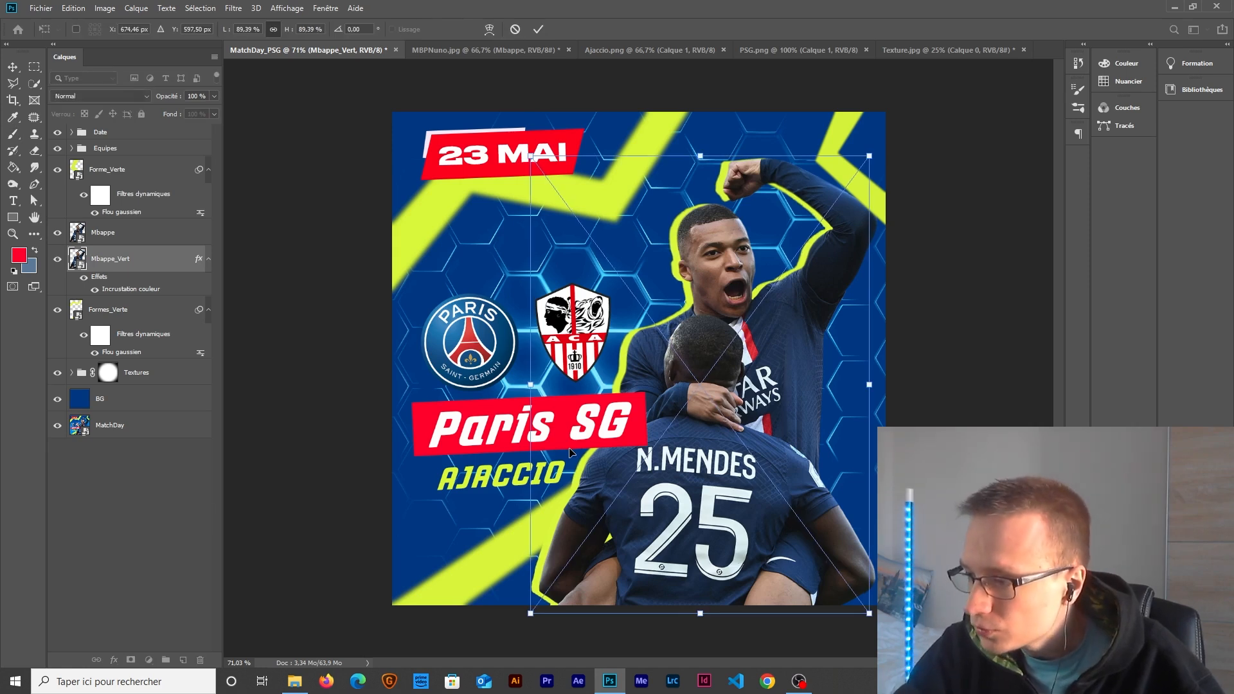
Step: Group the Mbappe and Mbappe_Vert layers and name the group Mbappe
scroll(609, 537, up, 2)
scroll(604, 535, down, 3)
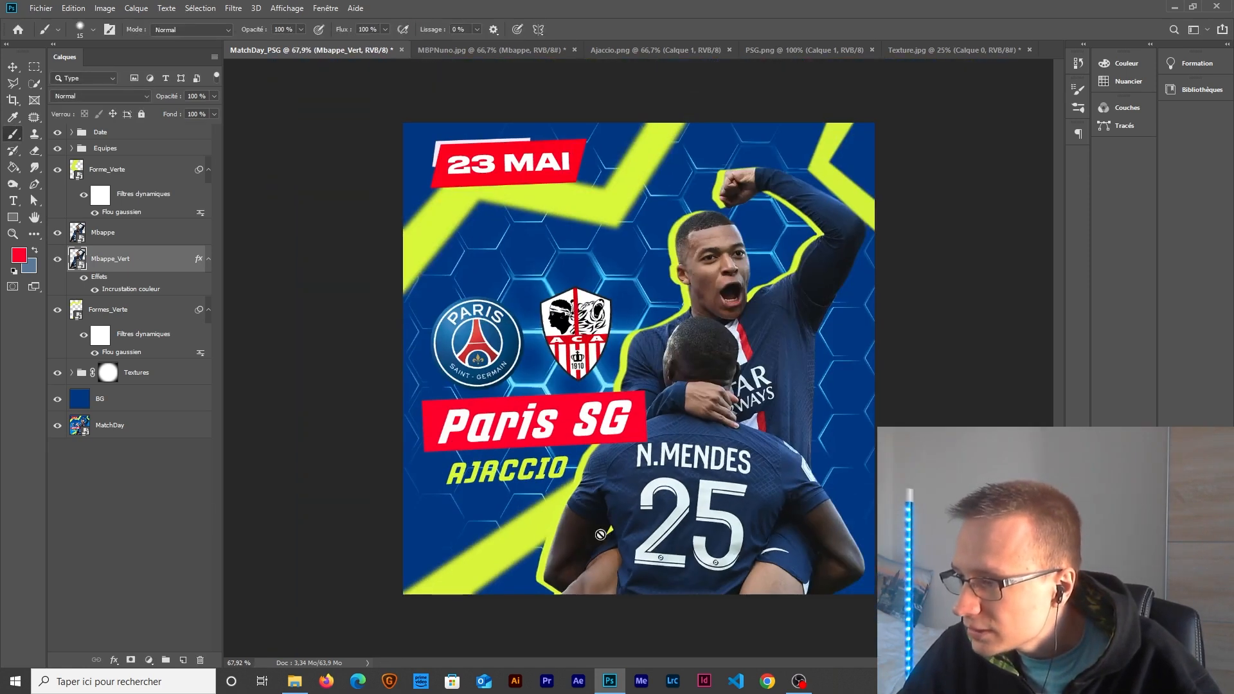
shift+click(112, 234)
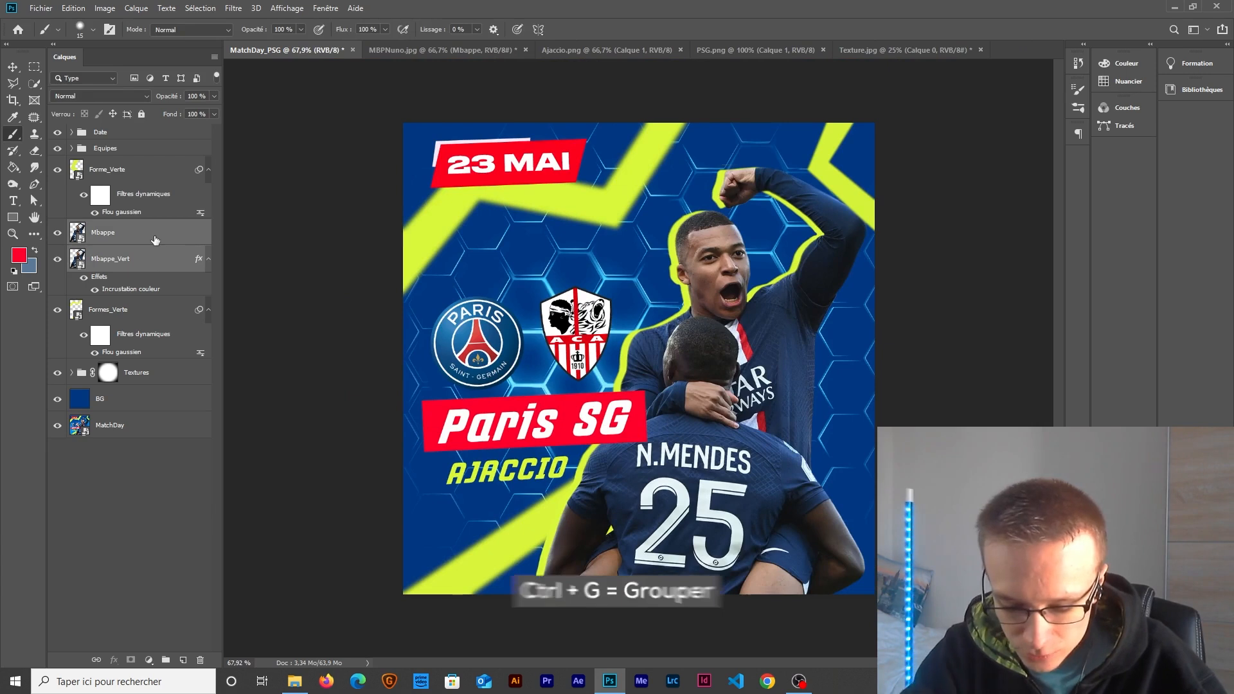
key(ctrl+g)
double_click(107, 227)
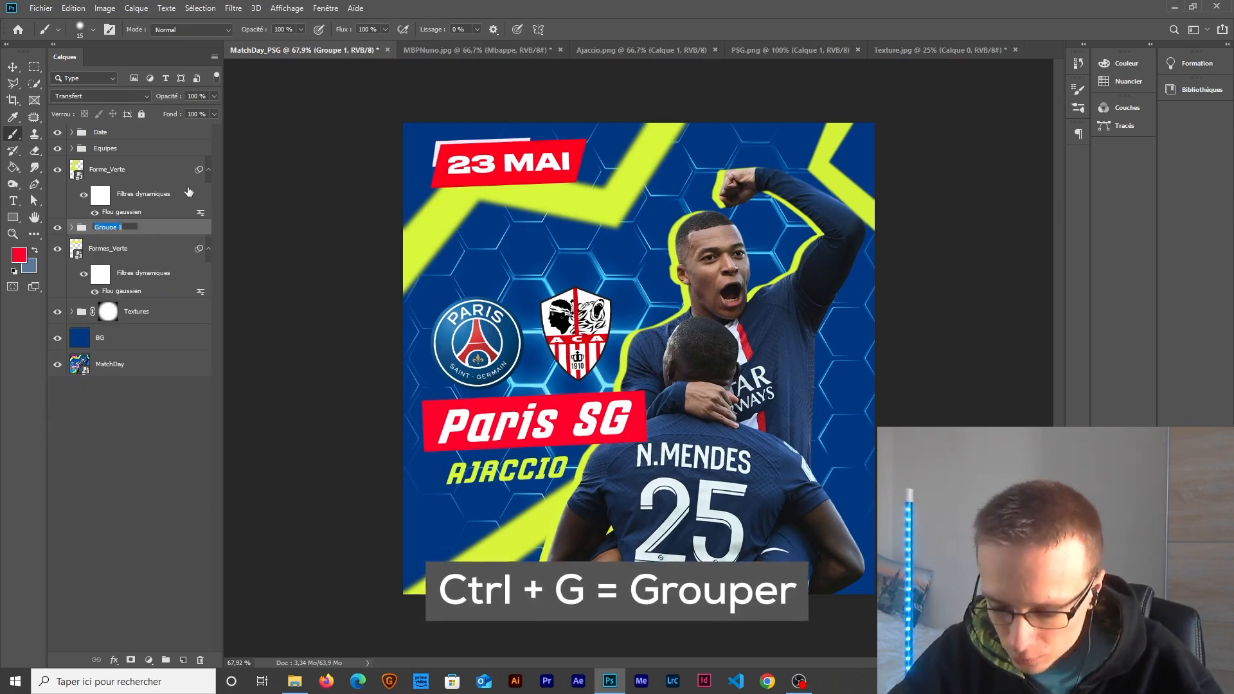
text(Mbappe)
key(Return)
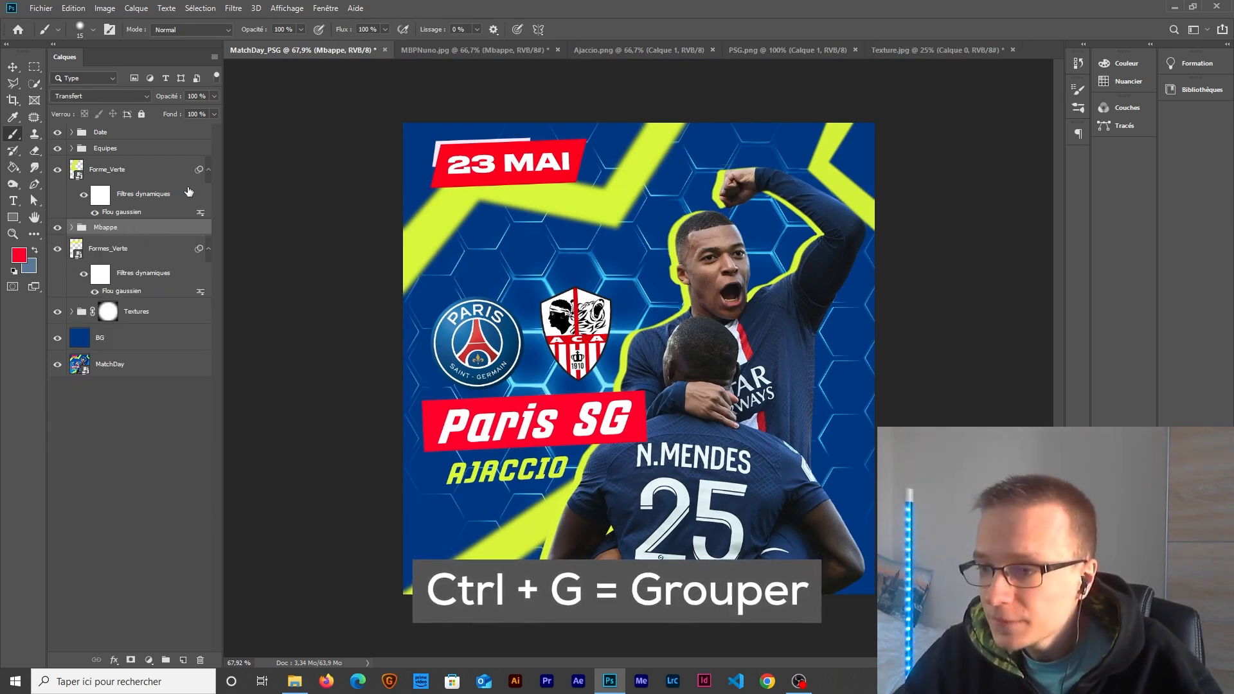
Step: Create a new empty layer directly above the BG layer
scroll(652, 432, down, 3)
scroll(652, 433, up, 3)
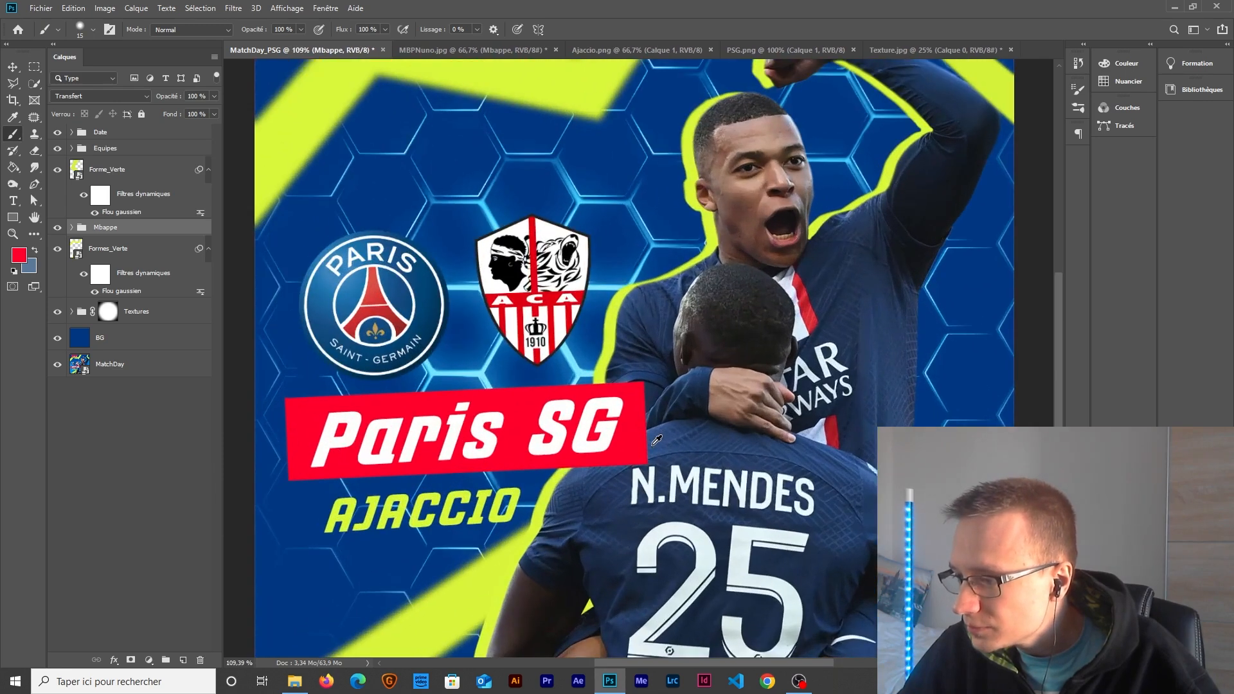
scroll(657, 439, down, 1)
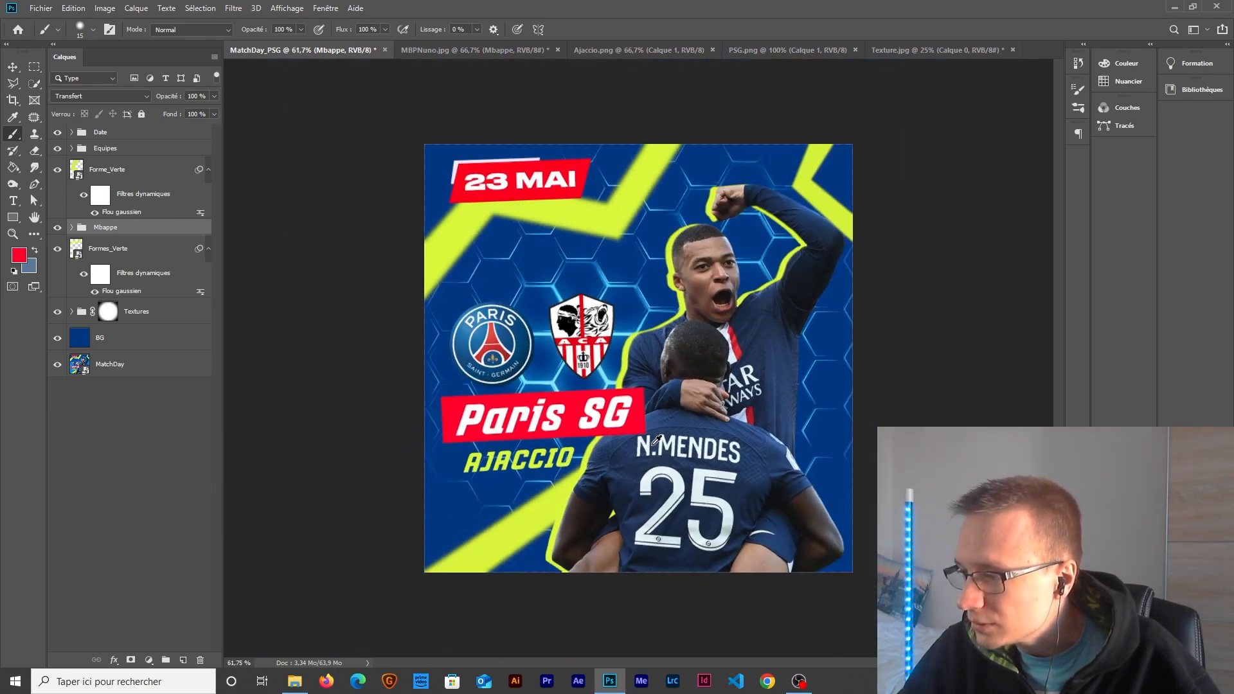
scroll(657, 439, up, 1)
scroll(652, 445, down, 1)
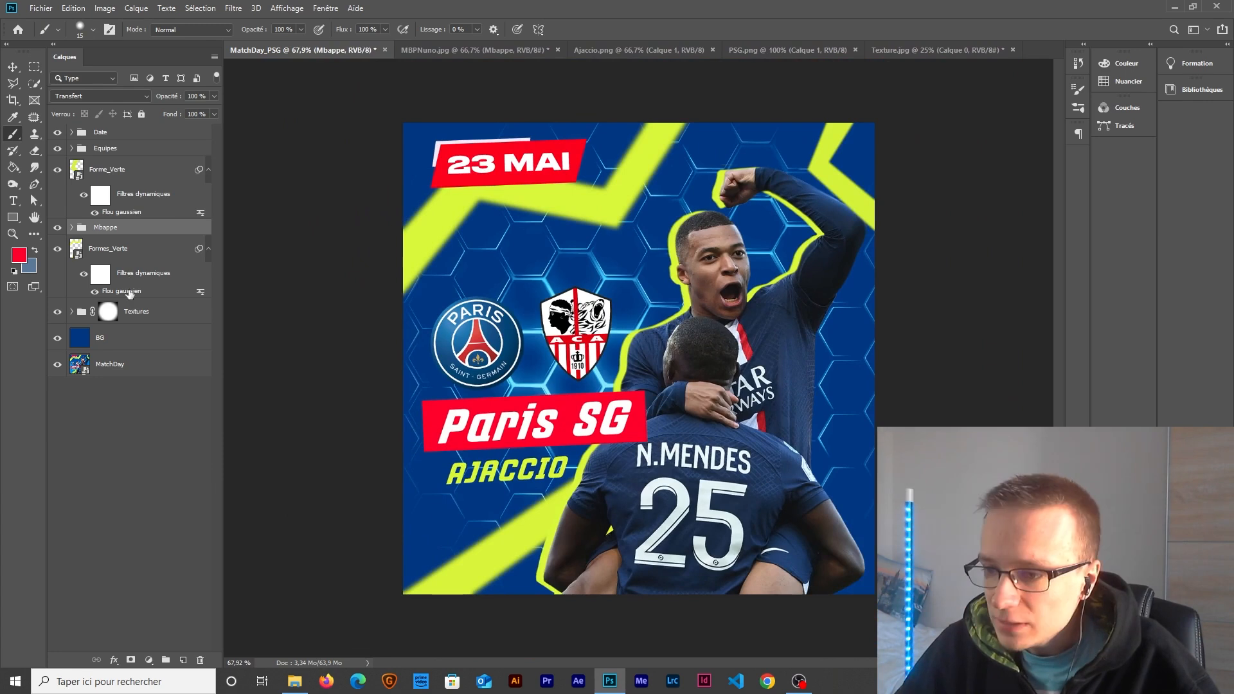
click(115, 345)
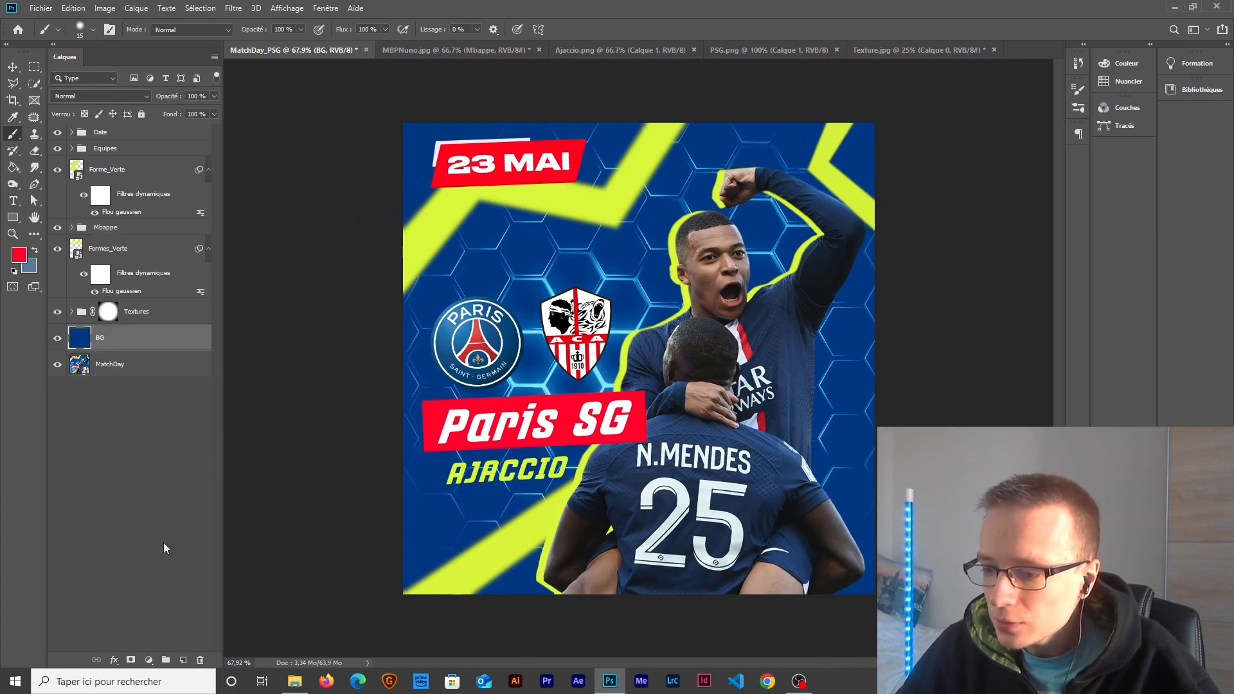
click(183, 661)
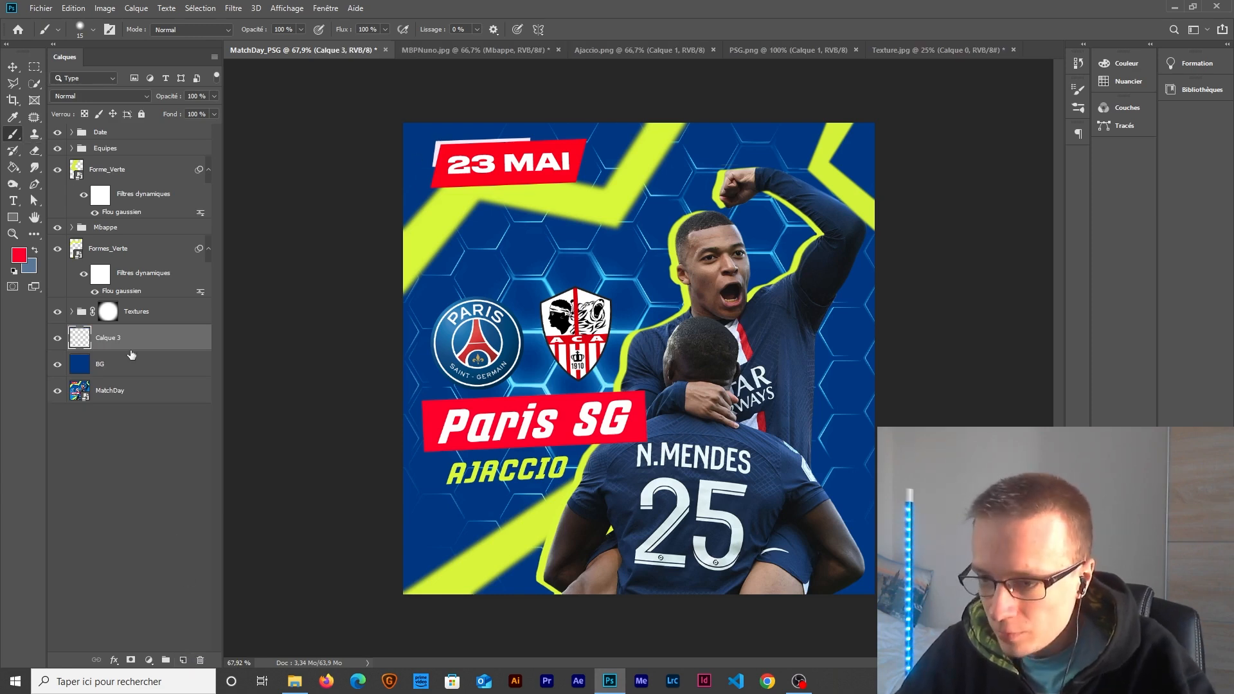
Step: Sample the blue of the isolated BG layer and brighten the foreground colour to #025aff
alt+click(56, 366)
key(i)
click(560, 244)
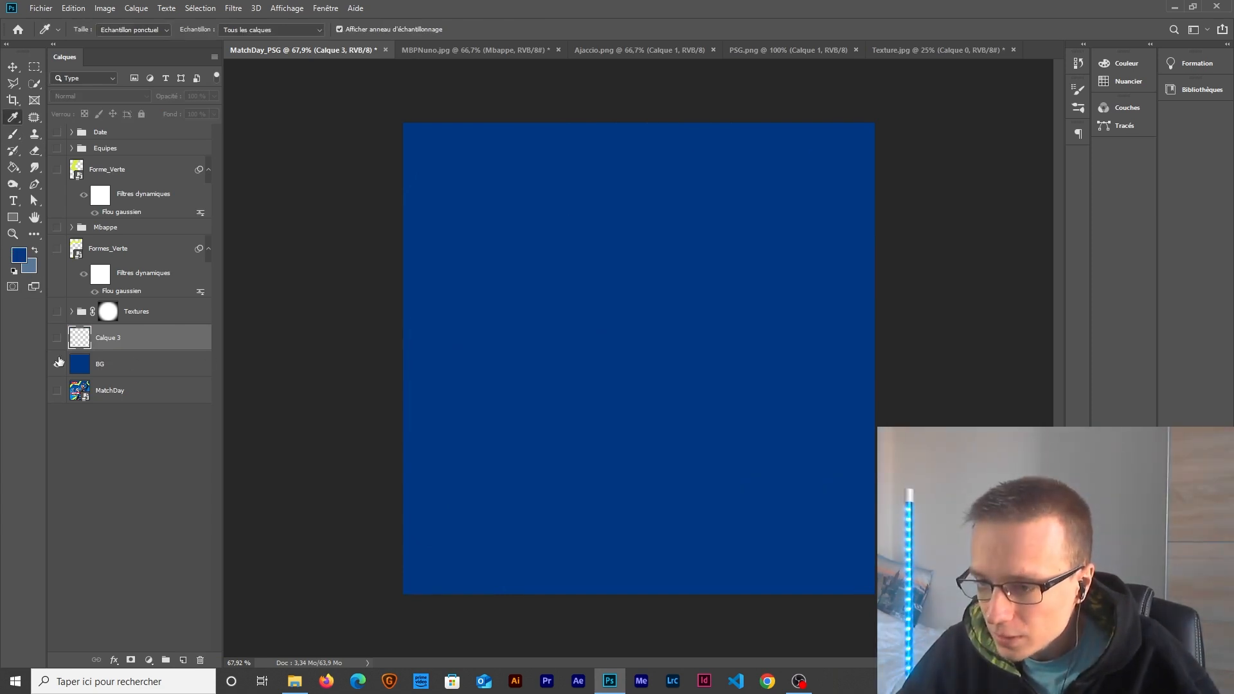
alt+click(58, 364)
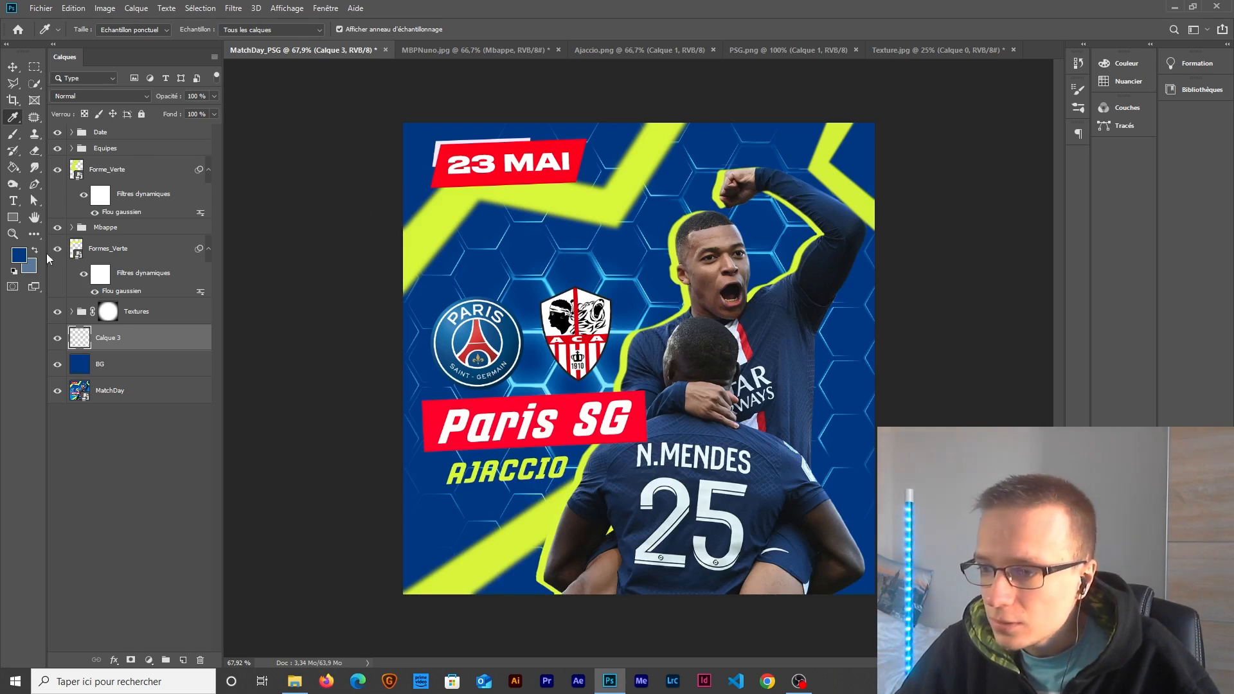
click(18, 256)
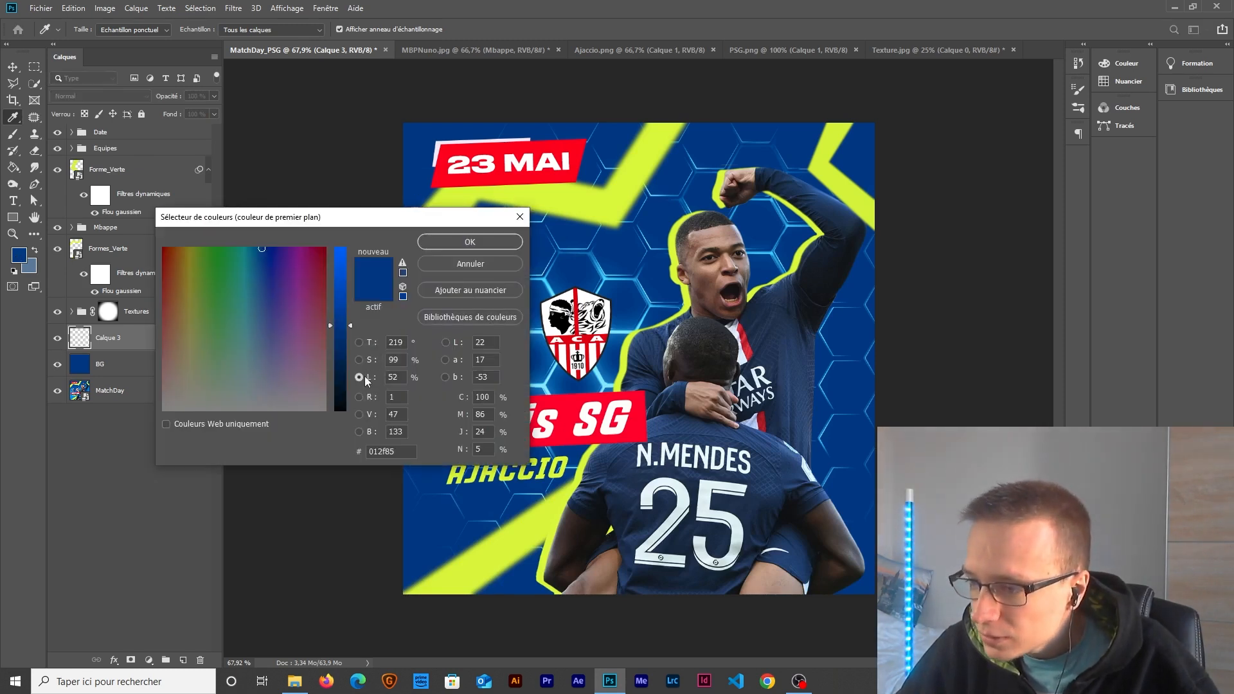
drag(341, 326, 334, 219)
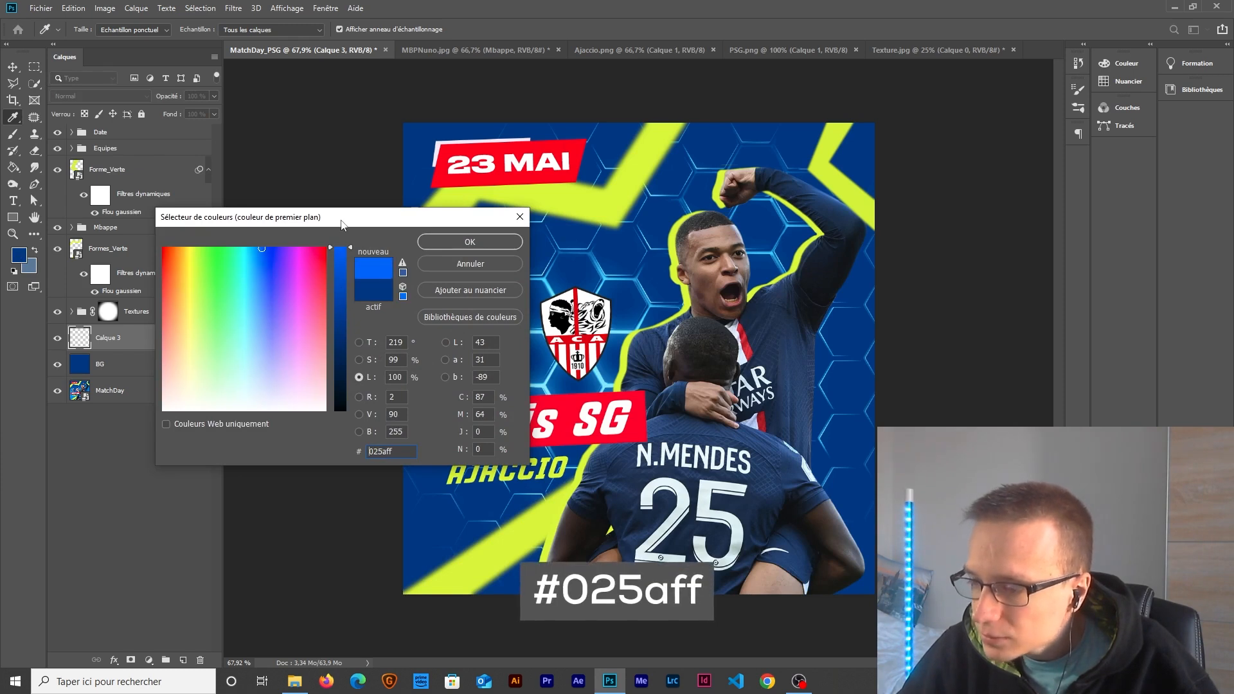
click(453, 241)
Step: Enlarge the soft brush to 575 px and paint bright blue glows at the poster's lower left and right edge
key(b)
mouse_move(497, 308)
mouse_down()
mouse_move(598, 257)
mouse_move(593, 190)
mouse_up()
drag(549, 327, 571, 332)
click(450, 475)
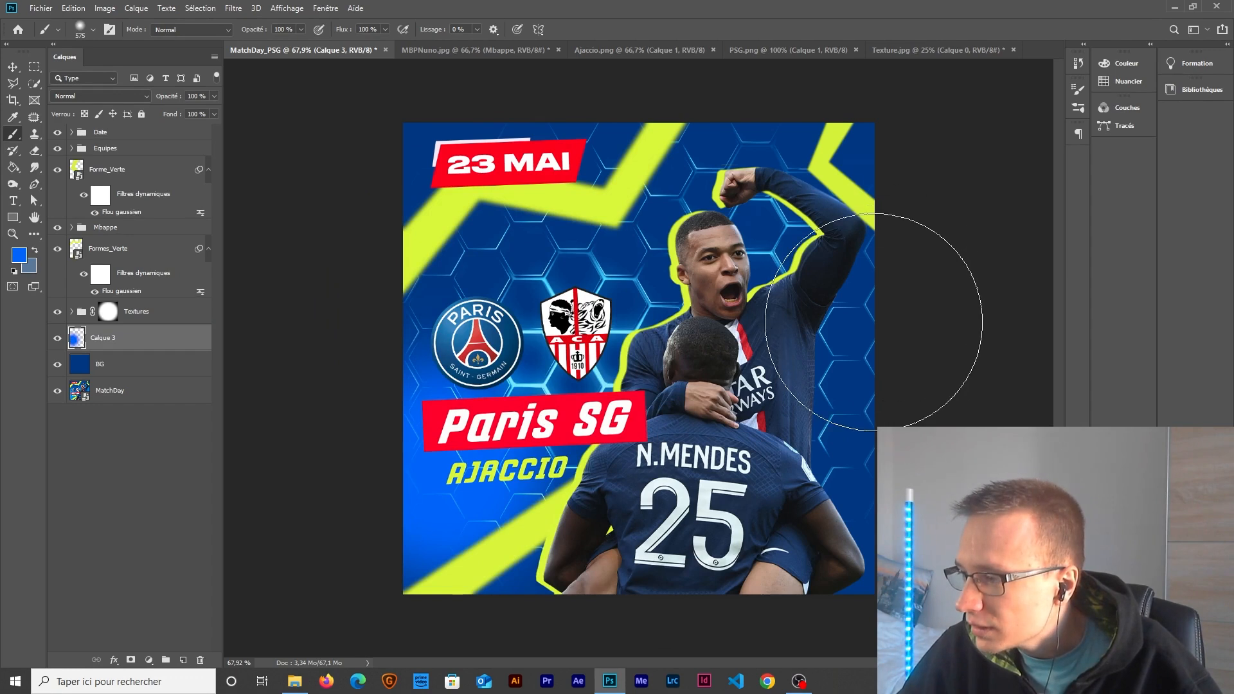
click(869, 323)
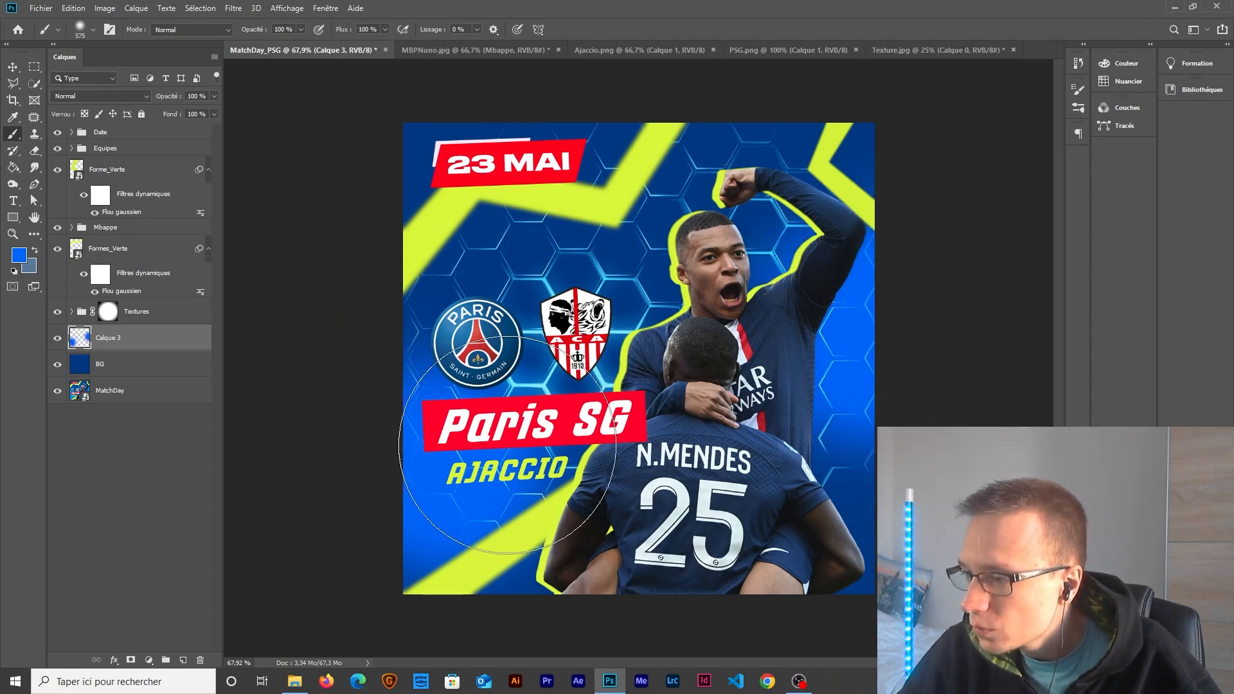
Step: Rename the glow layer Lueurs and convert it to a smart object
scroll(437, 411, down, 1)
scroll(437, 412, up, 2)
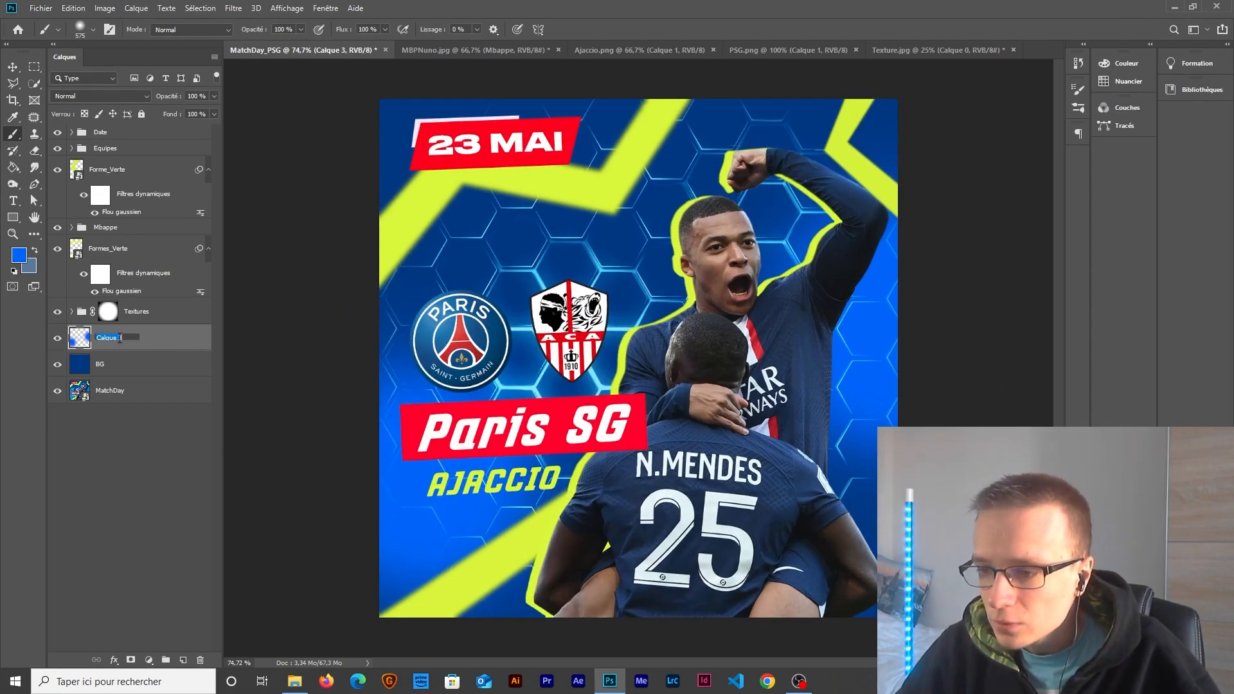
text(Lue)
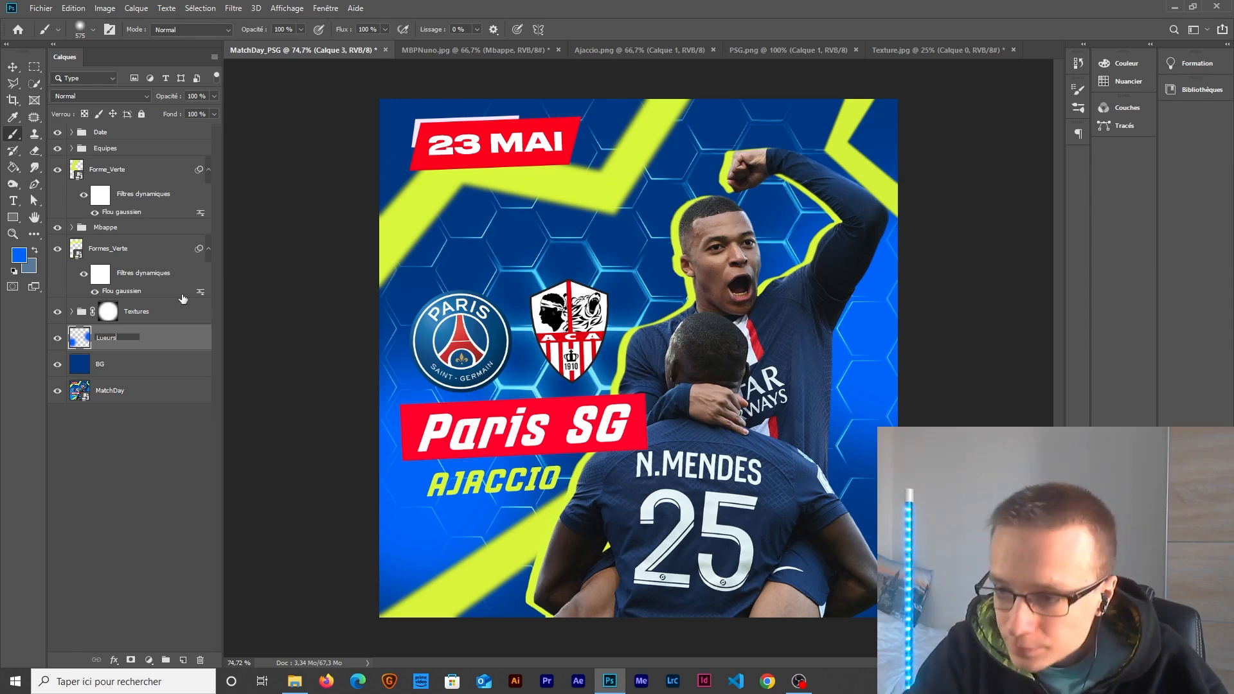
text(urs)
key(Return)
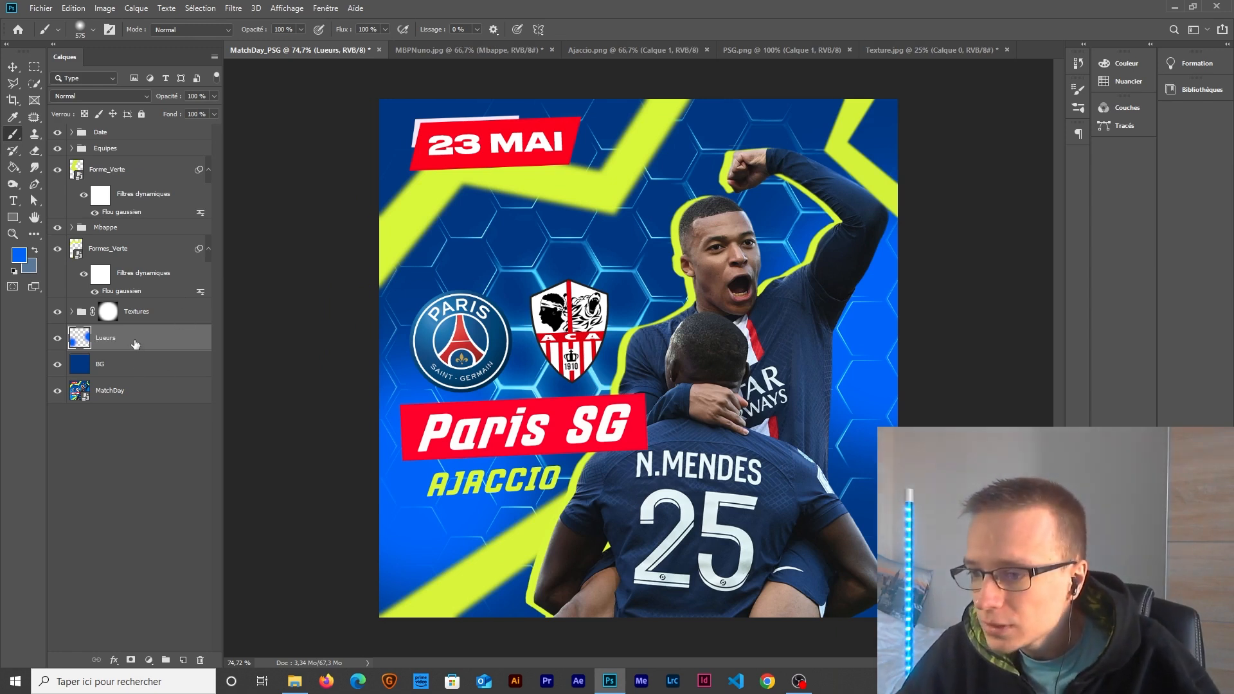
right_click(135, 343)
click(192, 306)
Step: Add 10% uniform noise to the Lueurs layer with the Ajout de bruit filter
scroll(598, 435, down, 3)
scroll(598, 435, up, 3)
scroll(597, 435, down, 1)
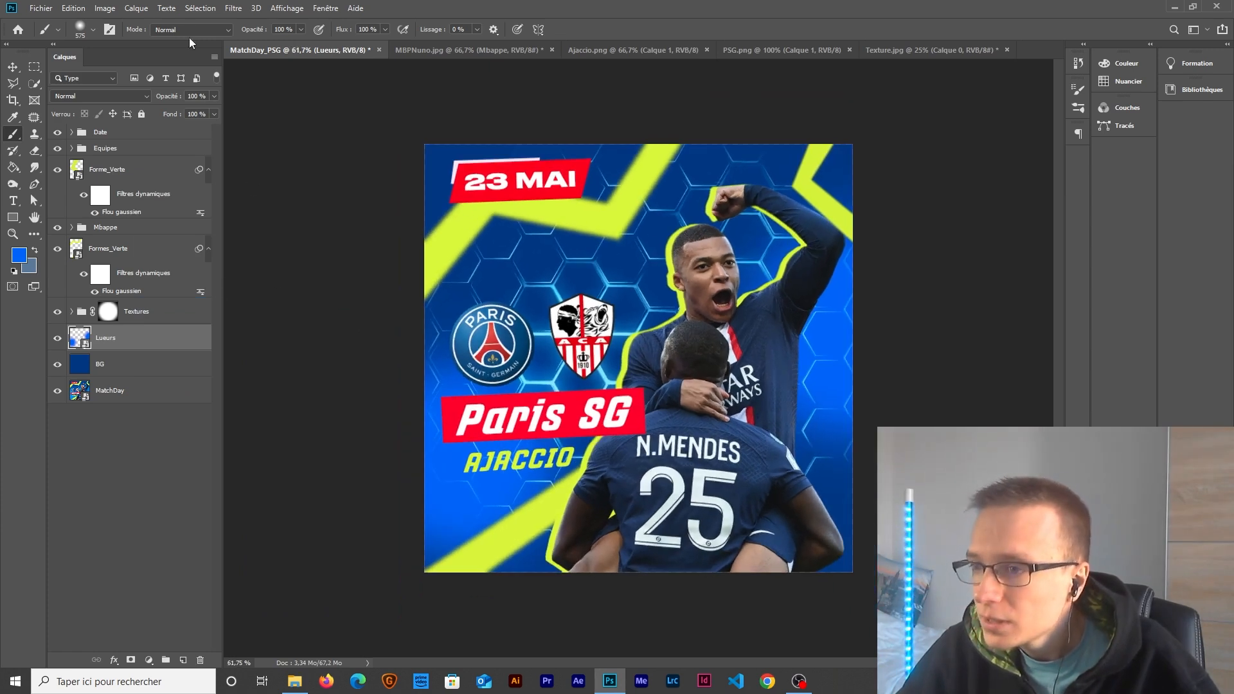
click(233, 9)
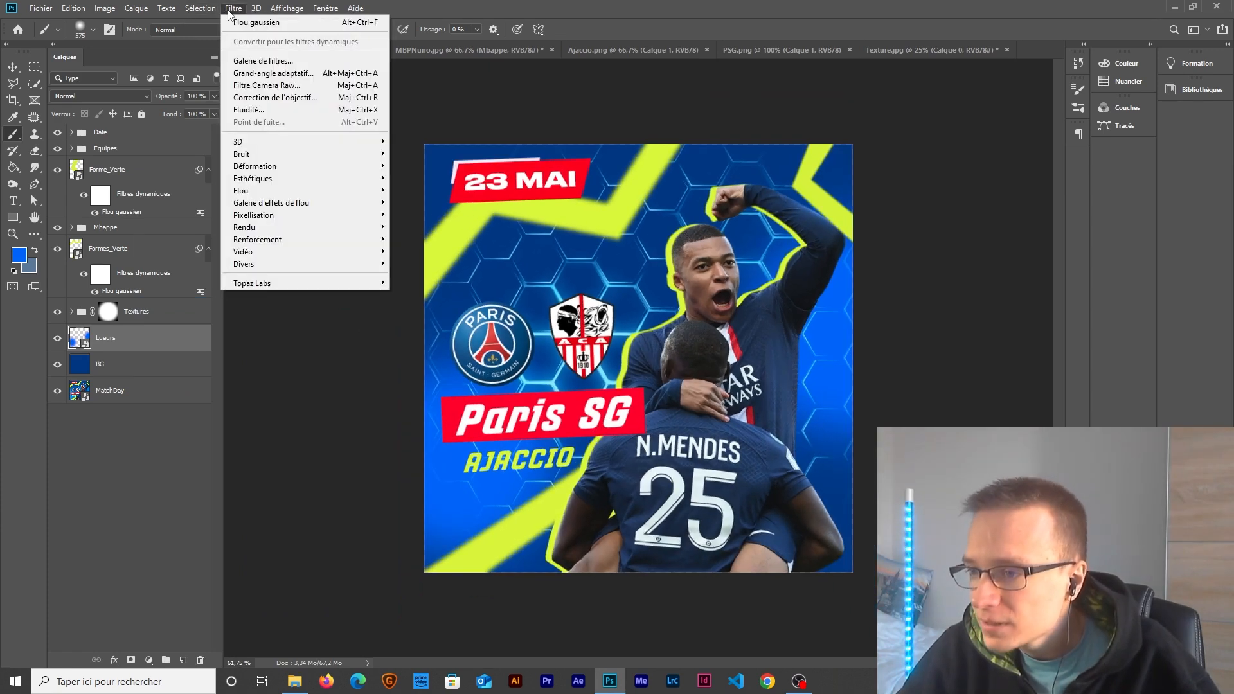
mouse_move(266, 156)
click(396, 157)
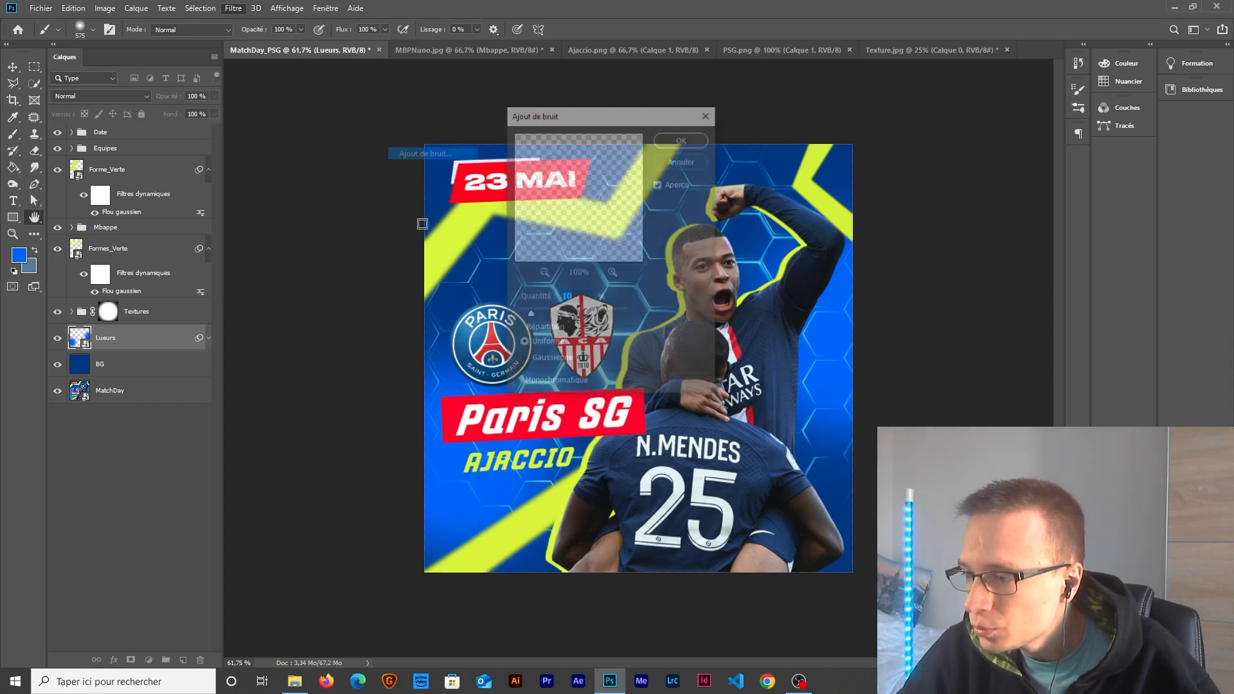
drag(593, 120, 309, 152)
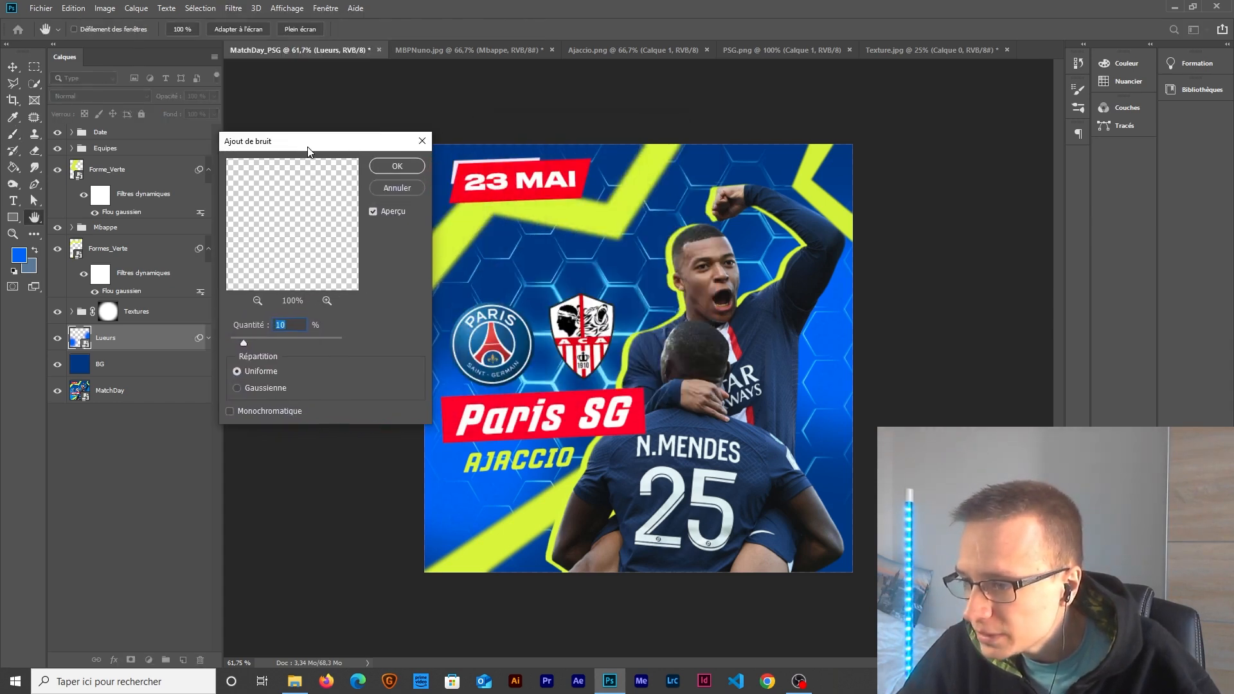
click(397, 165)
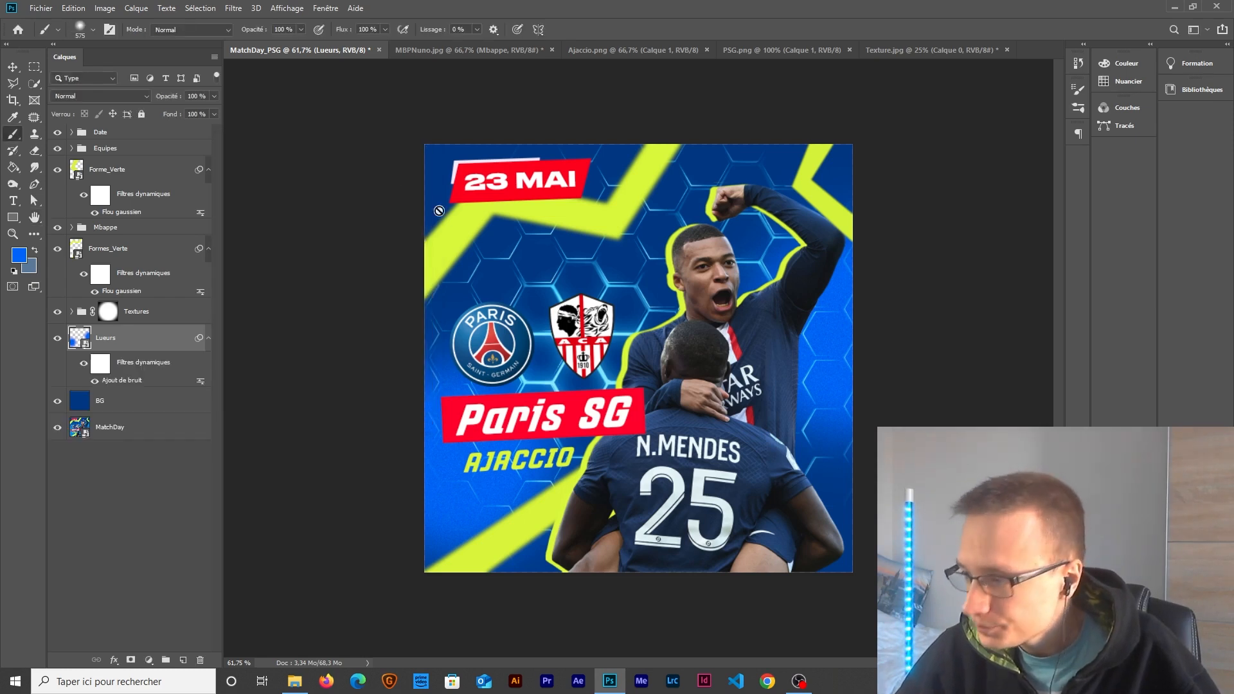
Step: Set the Lueurs layer's blending mode to Densité couleur -
key(b)
scroll(635, 354, up, 1)
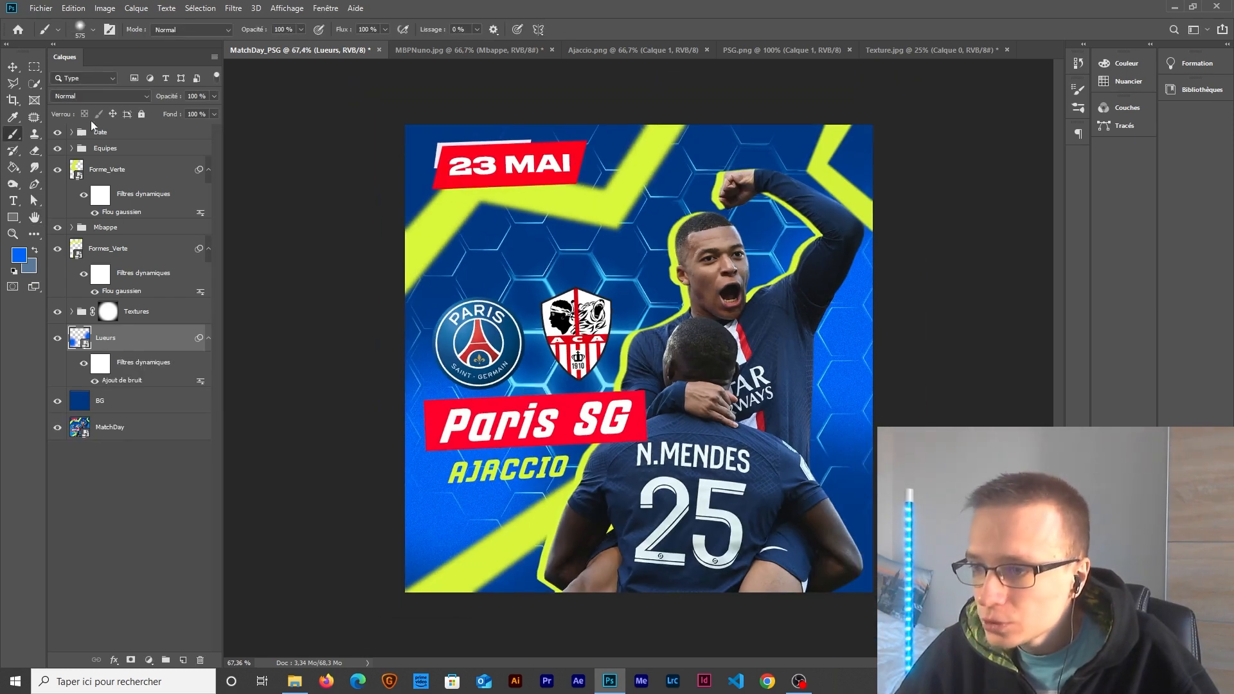
click(88, 96)
key(Down)
key(Down)
key(Down)
key(Down)
key(Down)
key(Down)
key(Down)
key(Down)
key(Down)
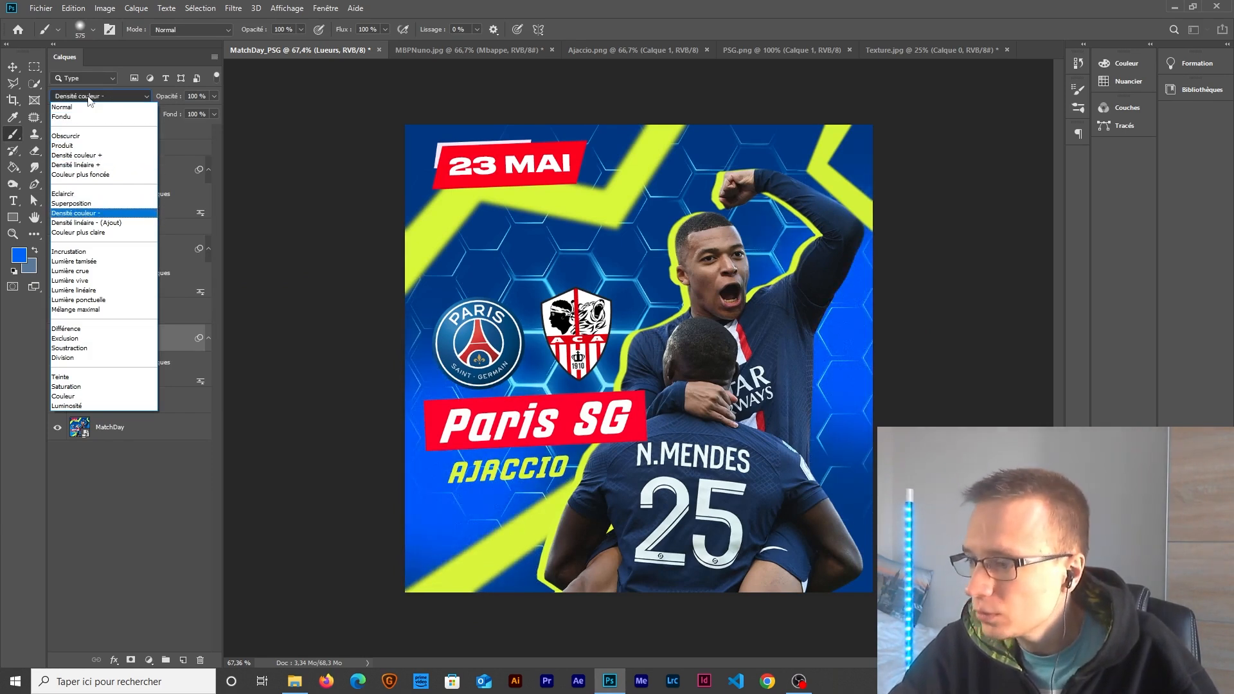
key(Return)
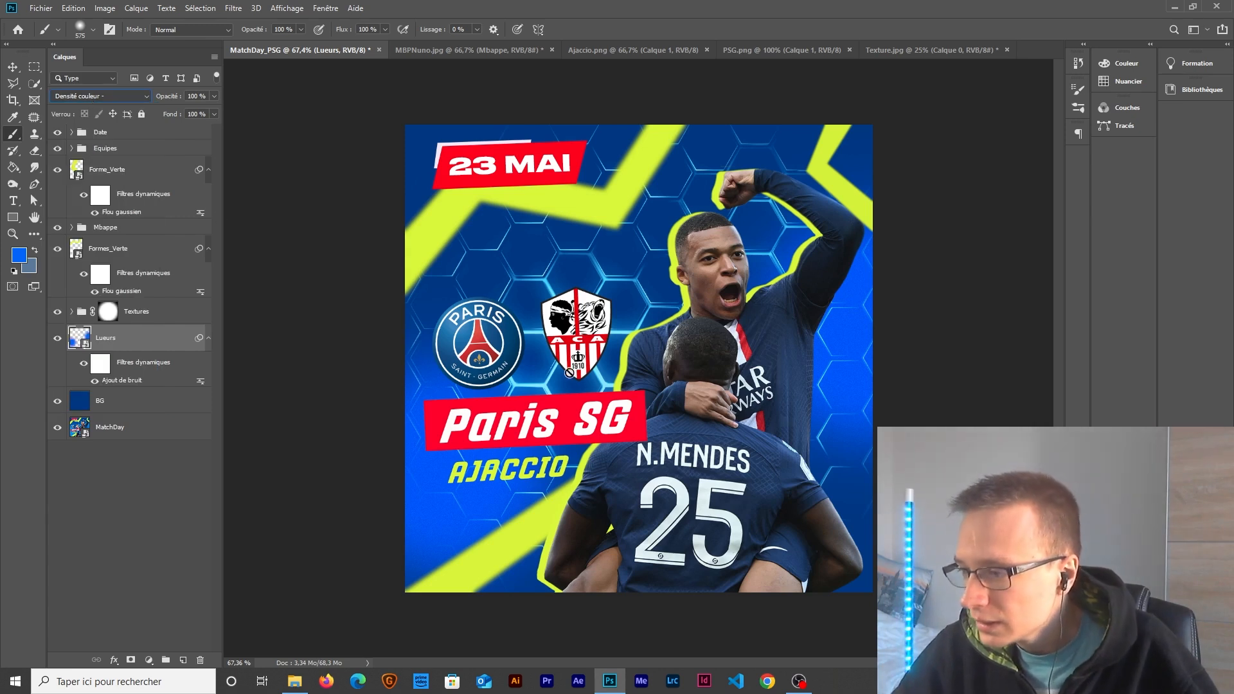
click(128, 402)
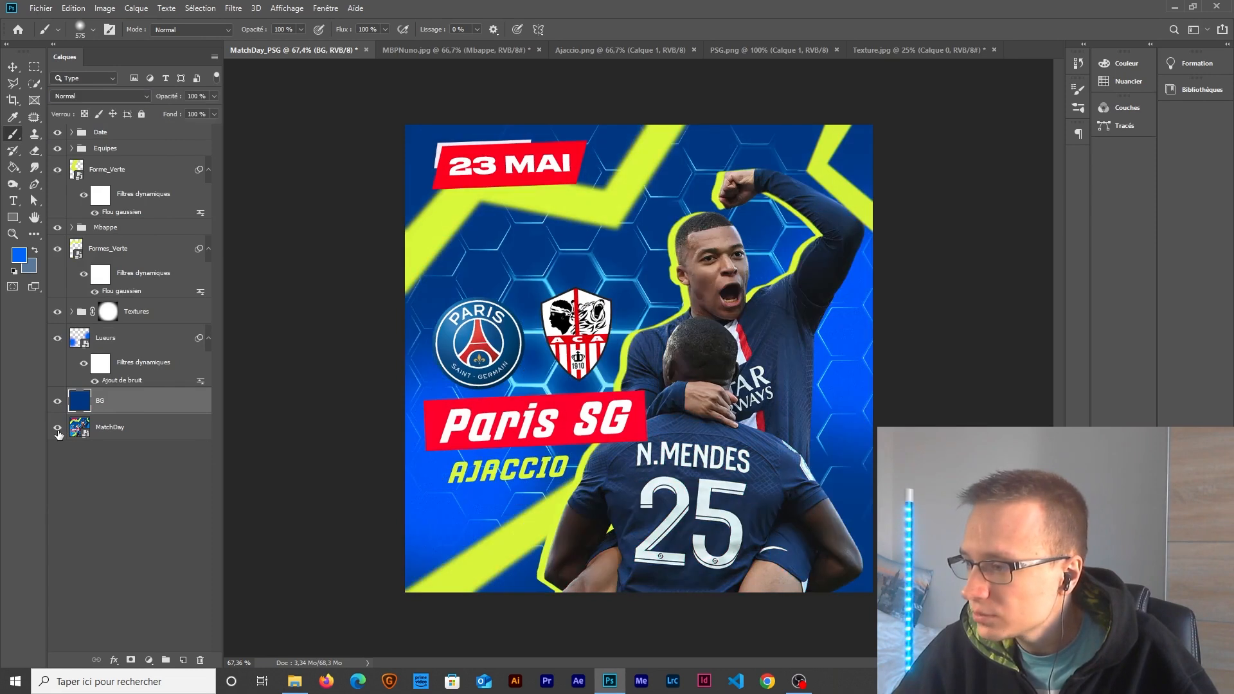
scroll(730, 305, up, 4)
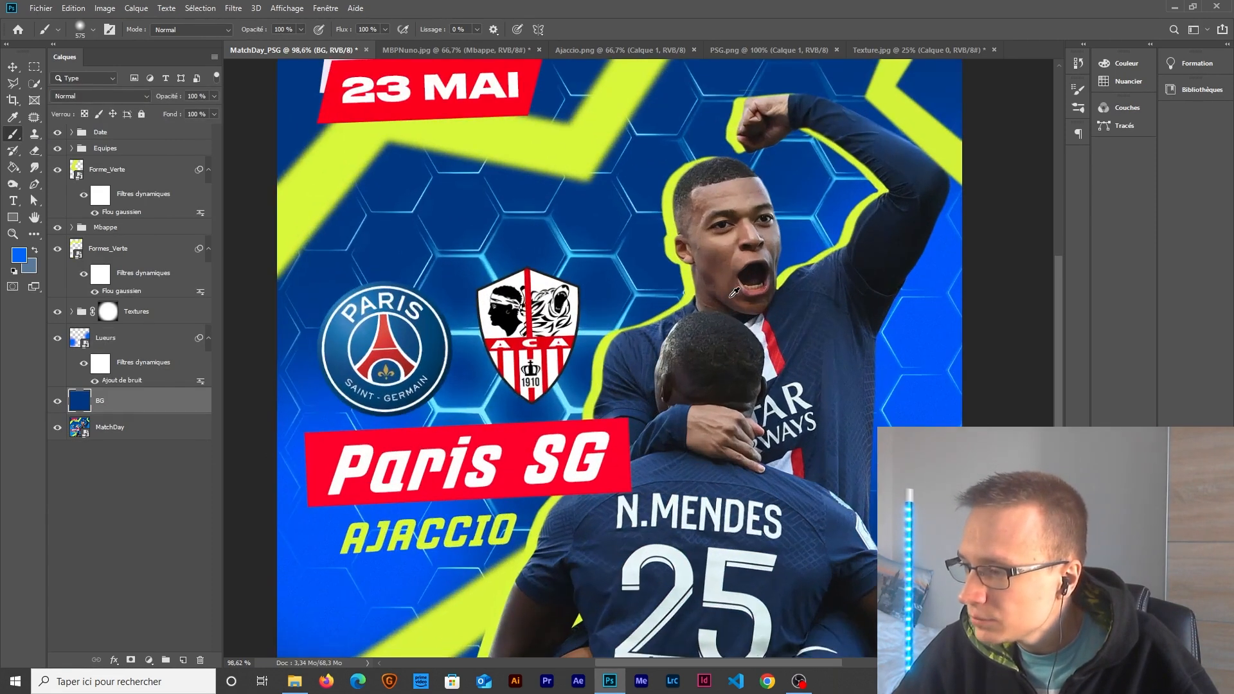
scroll(730, 305, down, 3)
Step: Add an Exposition adjustment clipped to the Mbappe layer in the Mbappe group and set its exposure to +0,6
click(72, 227)
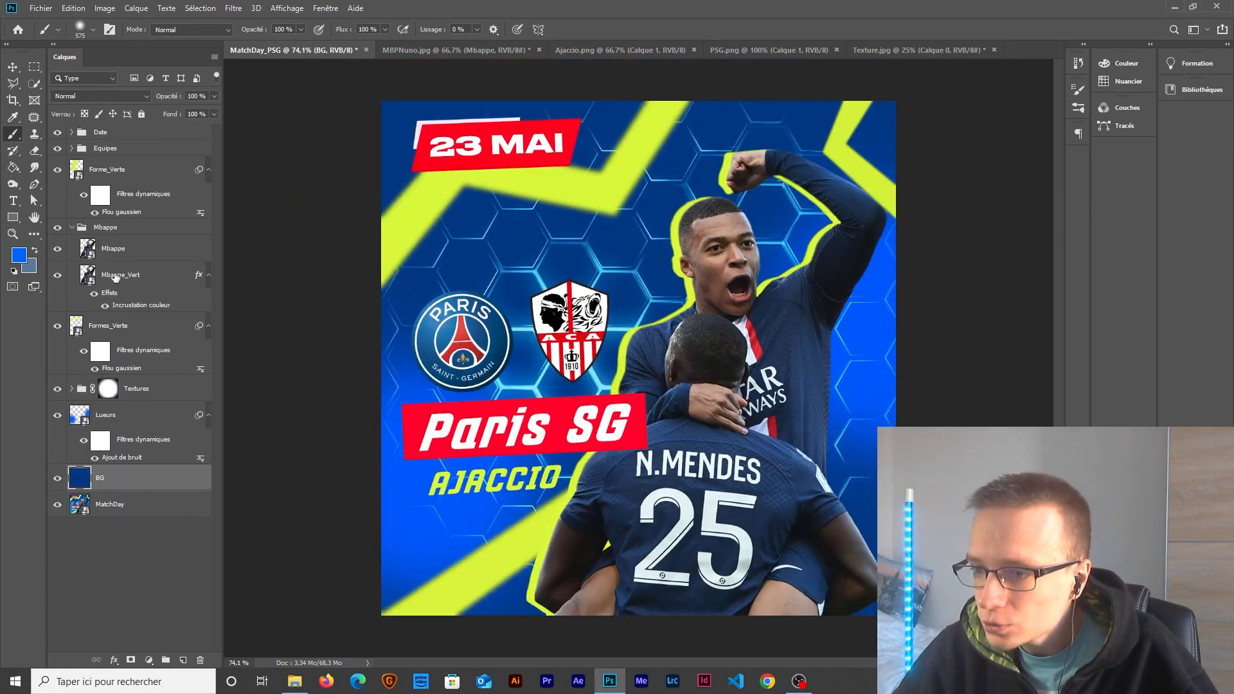
click(125, 251)
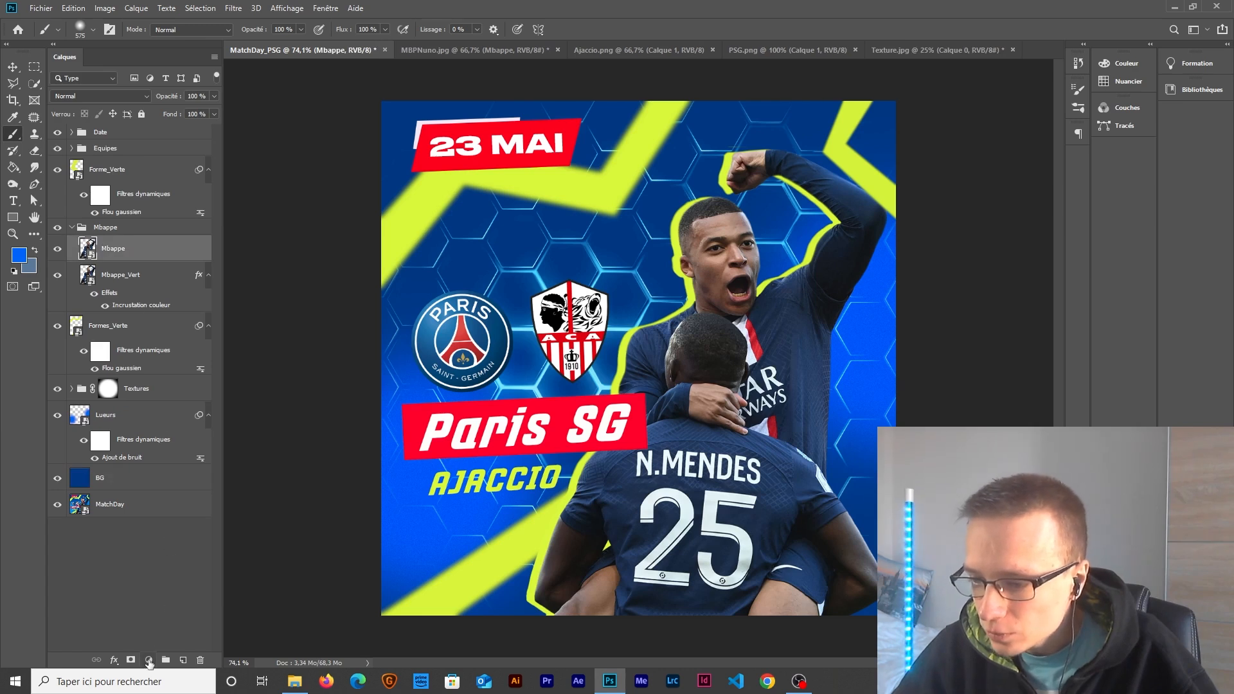
click(149, 661)
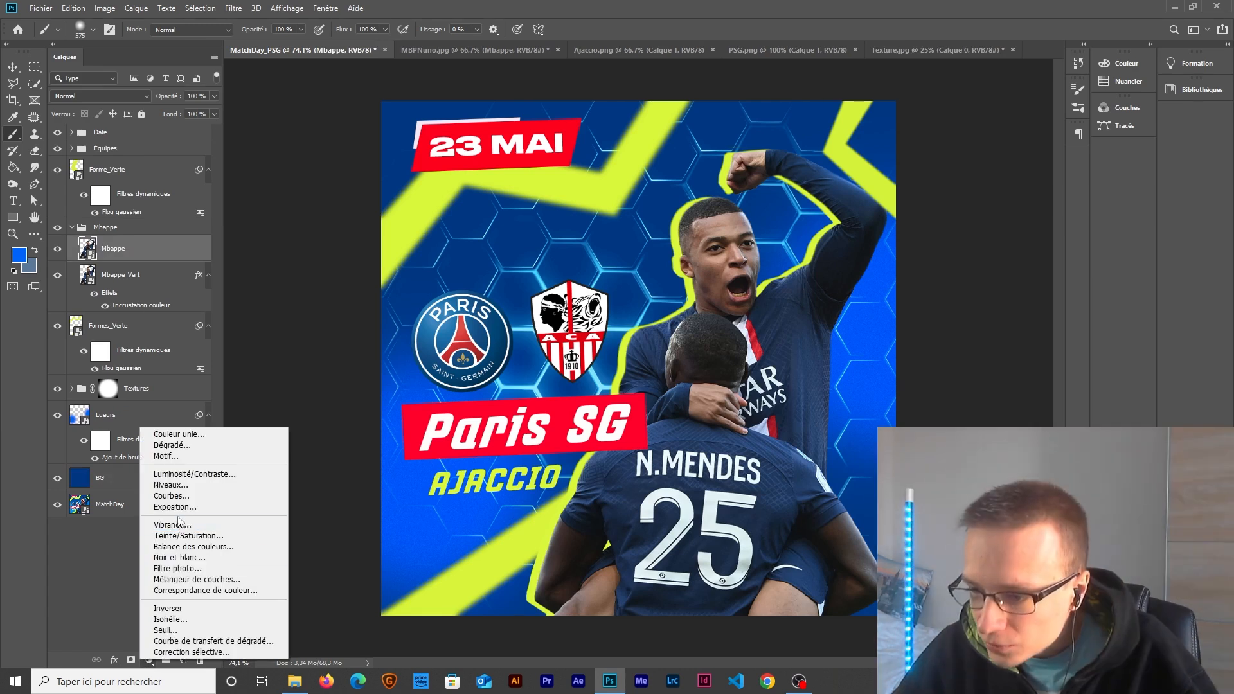
click(175, 506)
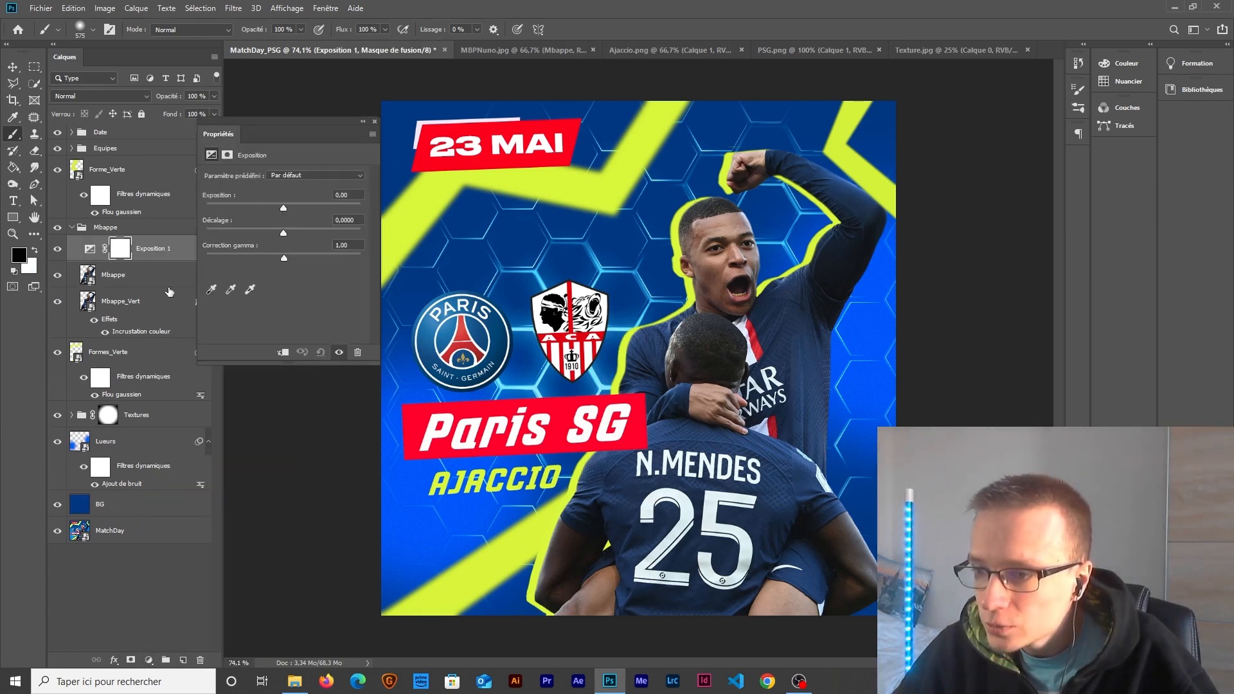
click(283, 353)
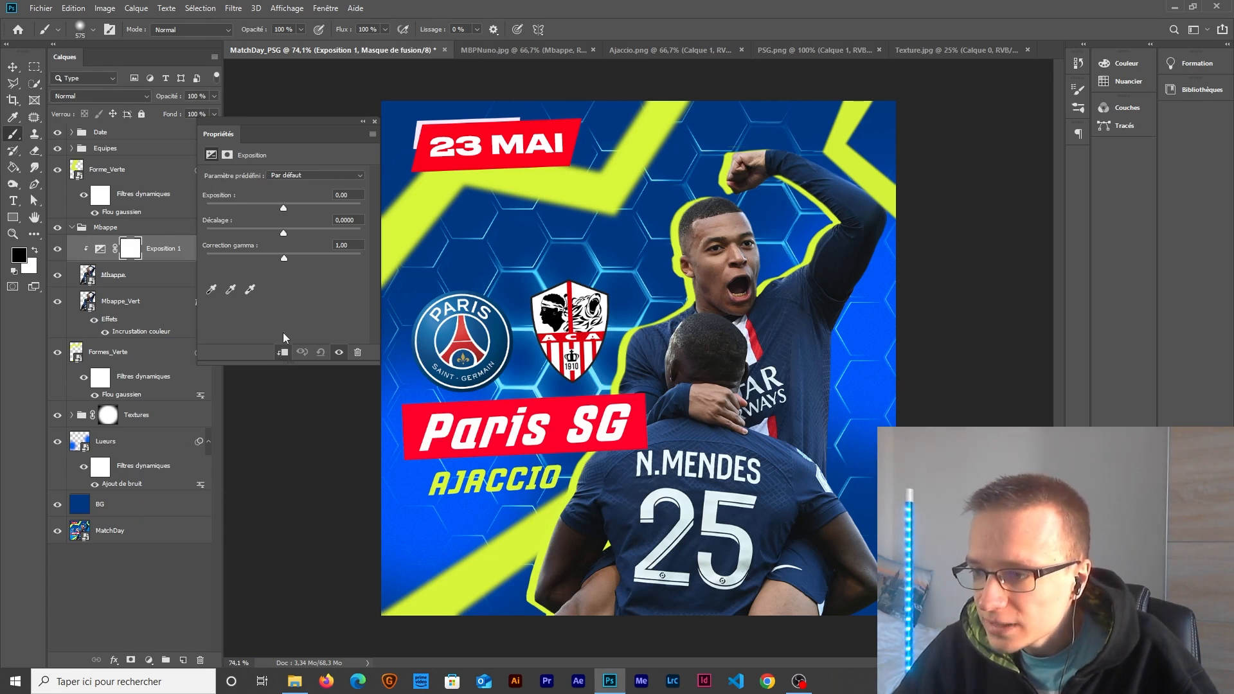
click(347, 196)
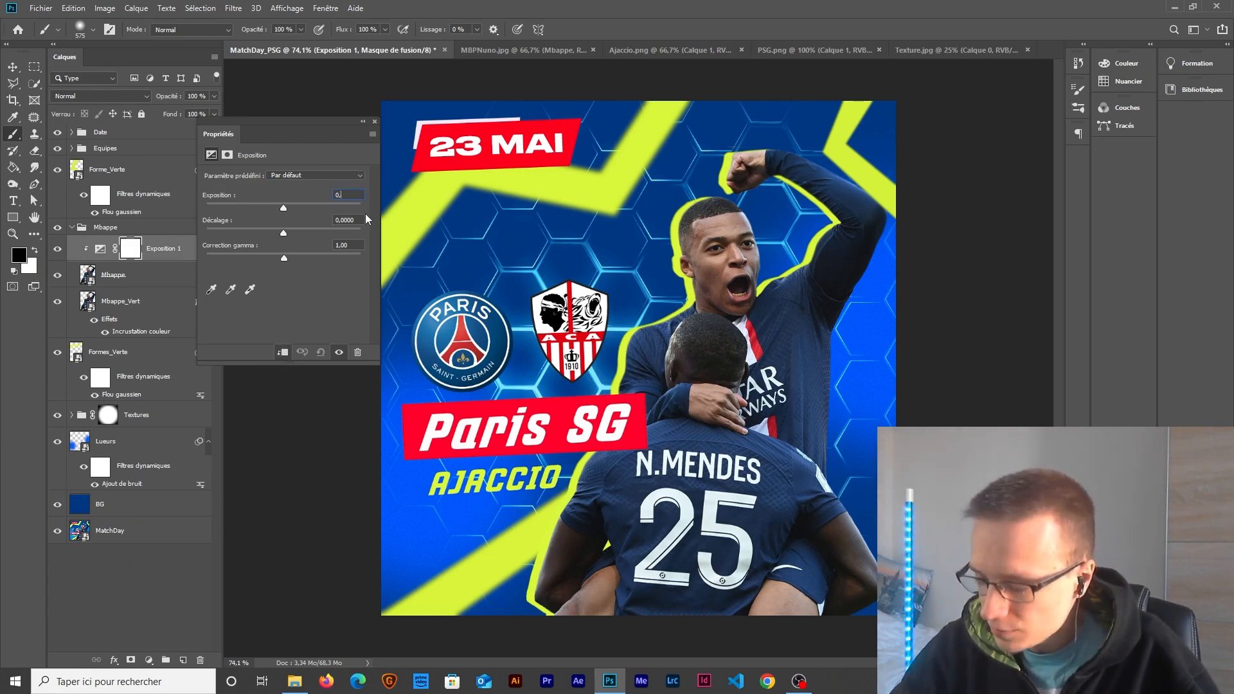
text(0,6)
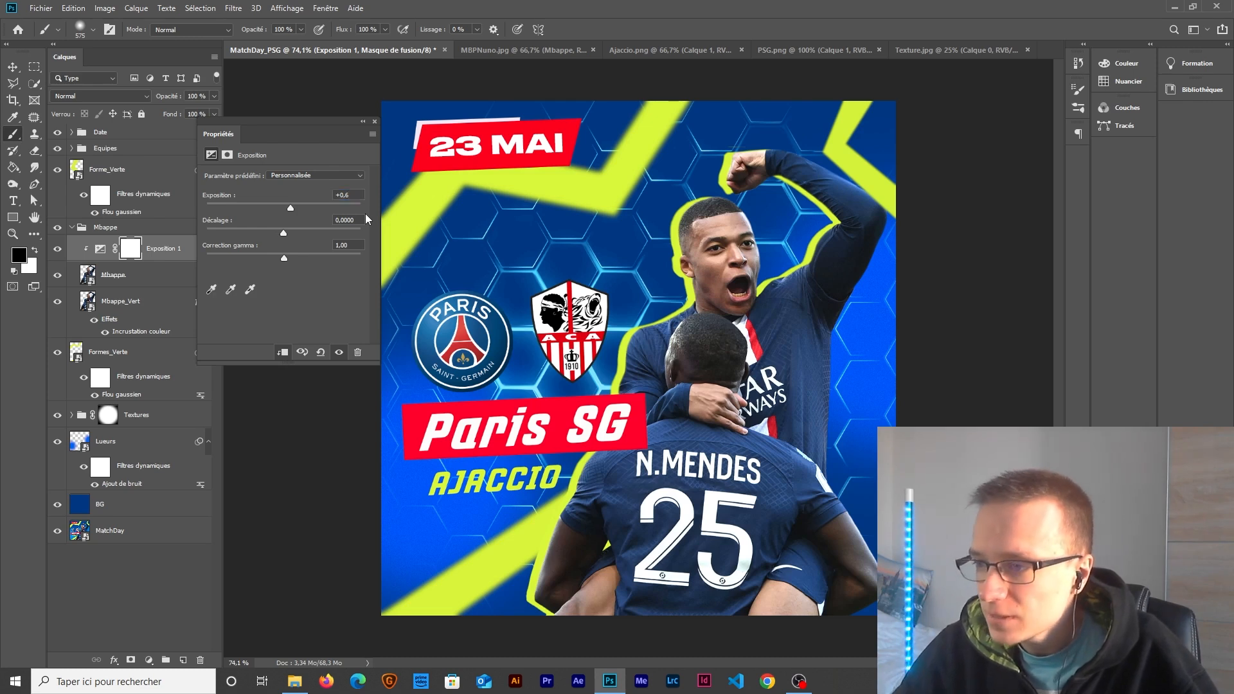
click(375, 122)
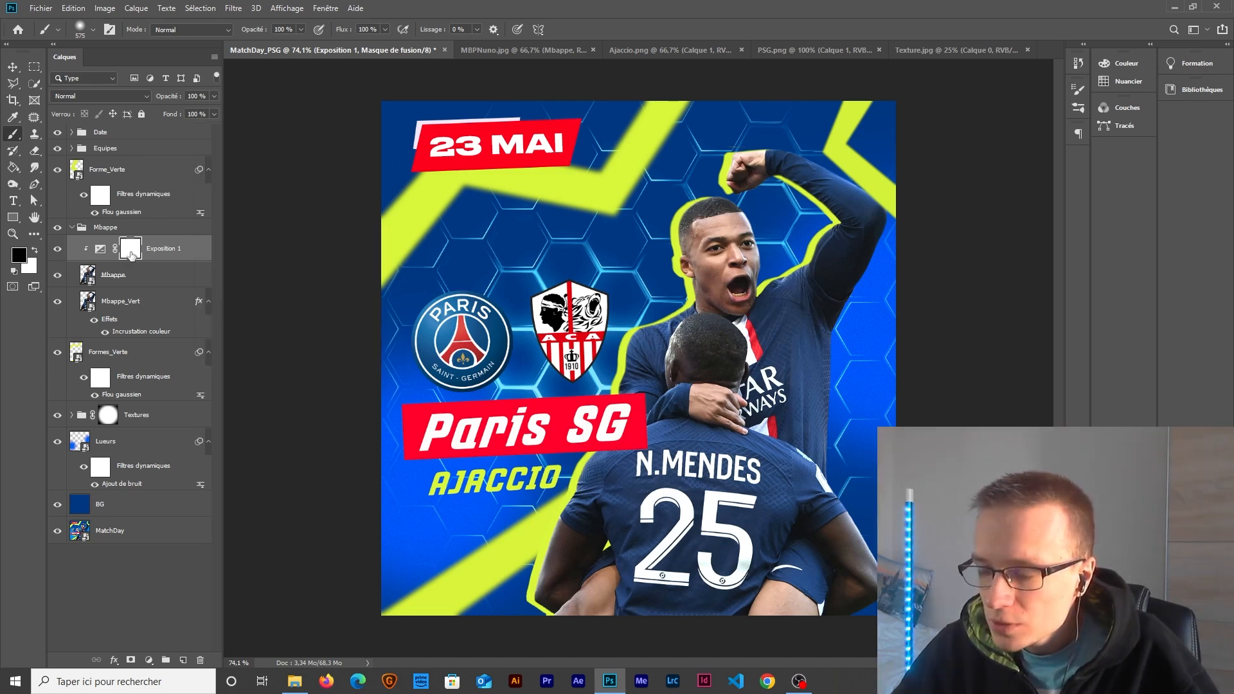
Step: Invert the Exposition adjustment's white layer mask to black
key(ctrl+i)
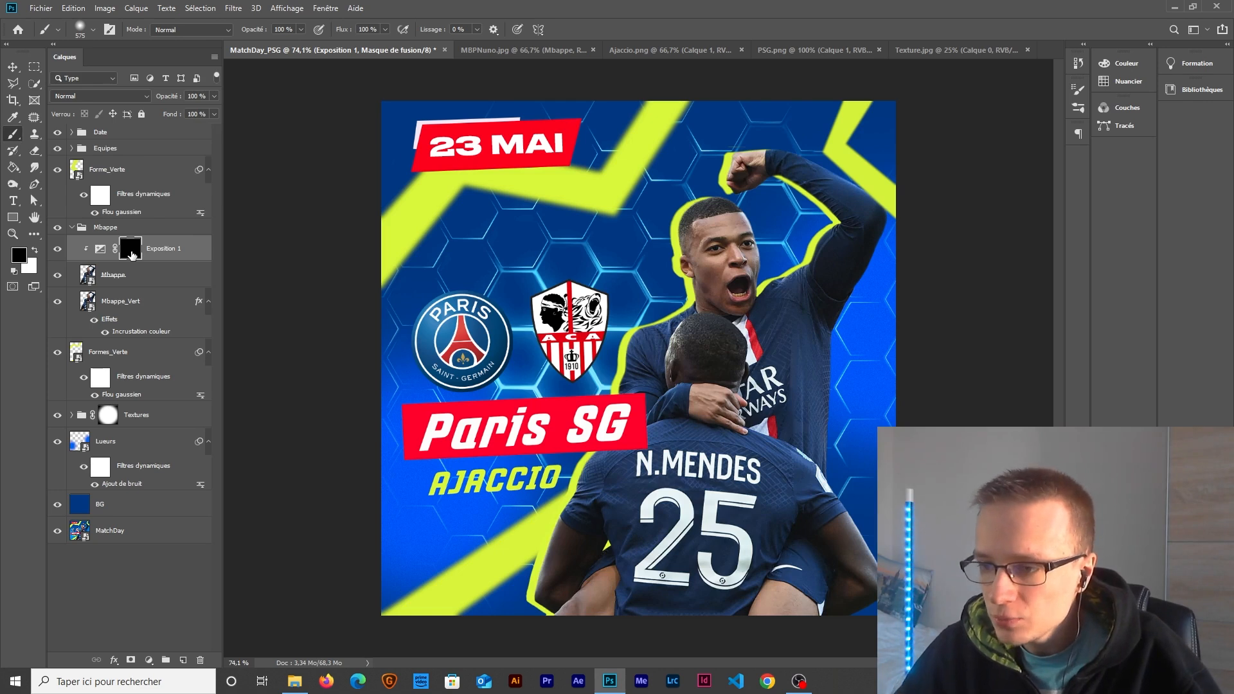
key(ctrl+i)
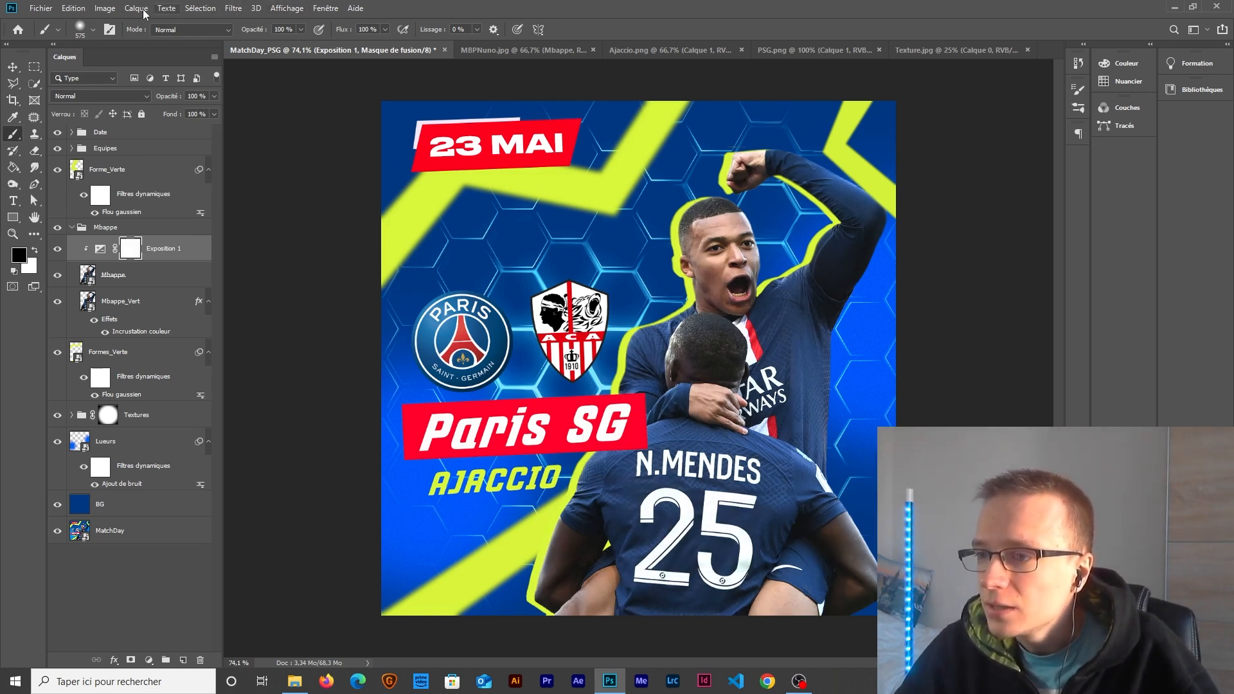
click(326, 8)
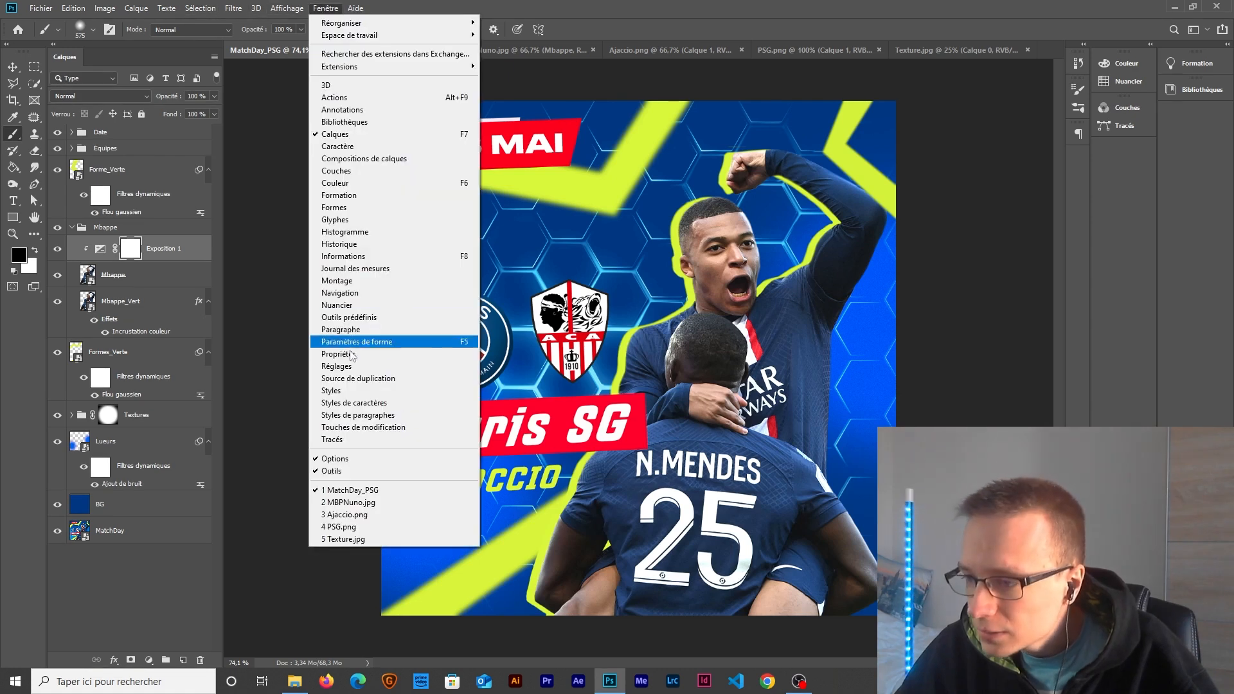
click(350, 355)
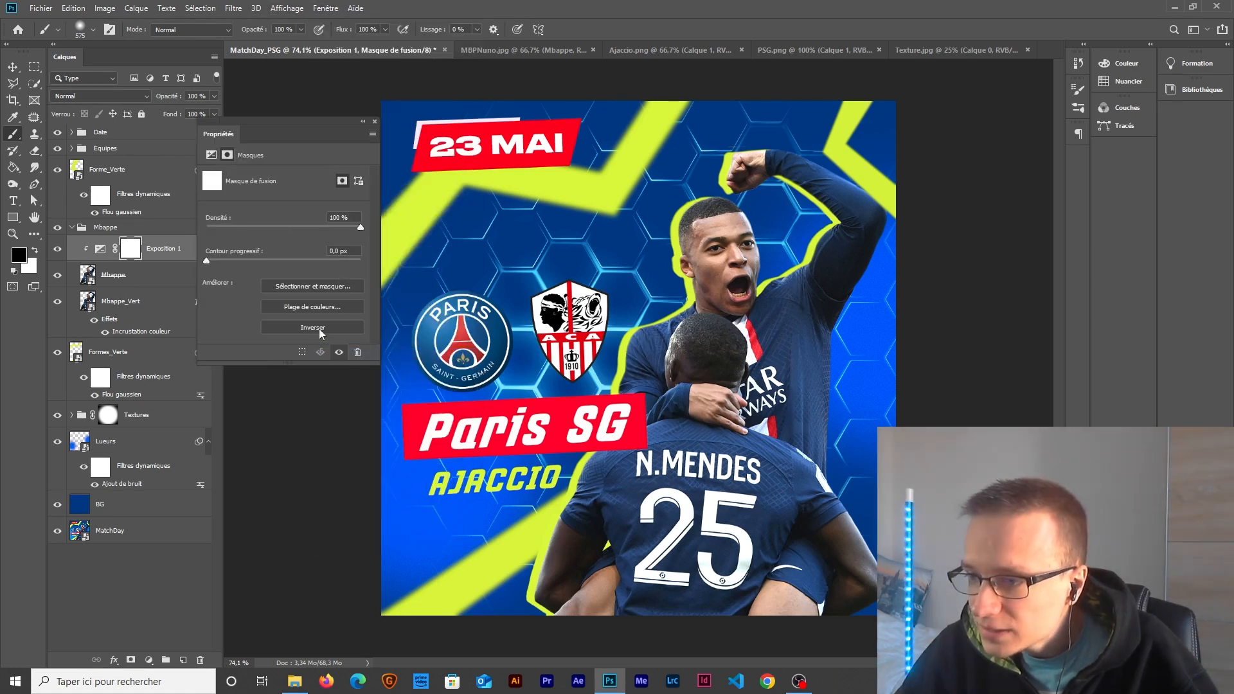
click(313, 328)
click(375, 121)
Step: Paint white with a 235 px soft brush on the Exposition mask over the shouting player's face, and compare before and after
mouse_move(542, 264)
mouse_down()
mouse_move(649, 263)
mouse_move(461, 272)
mouse_move(451, 257)
mouse_up()
key(x)
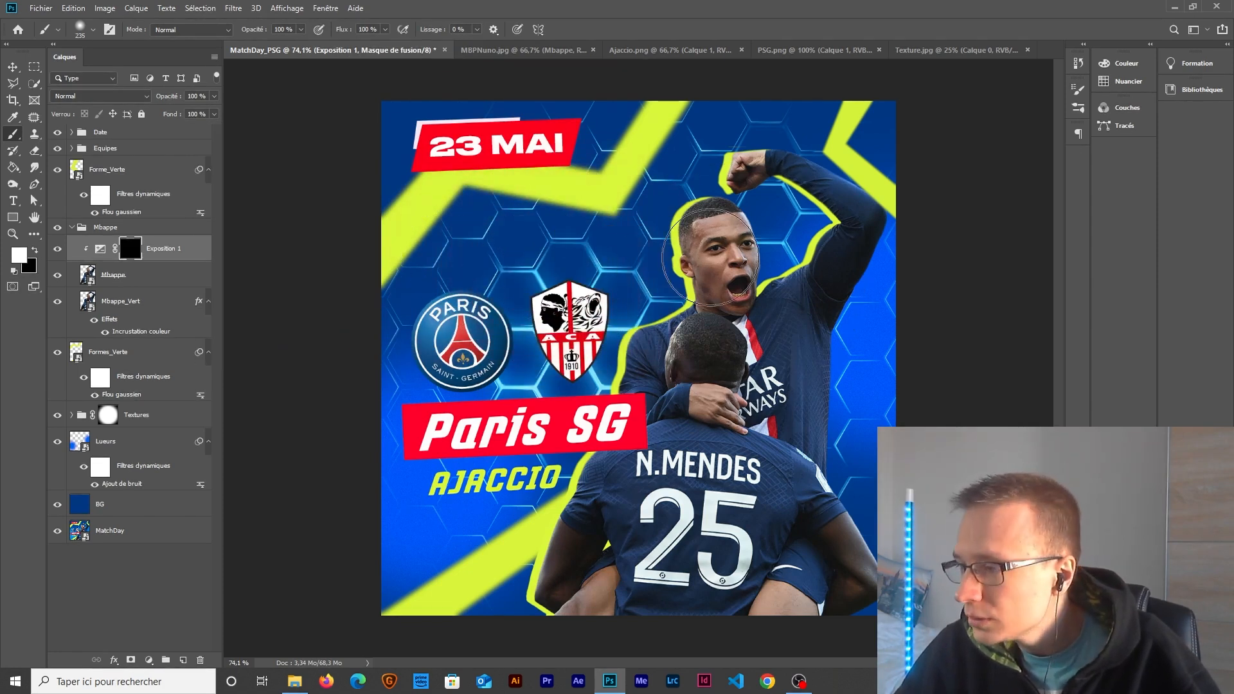
click(734, 253)
click(742, 276)
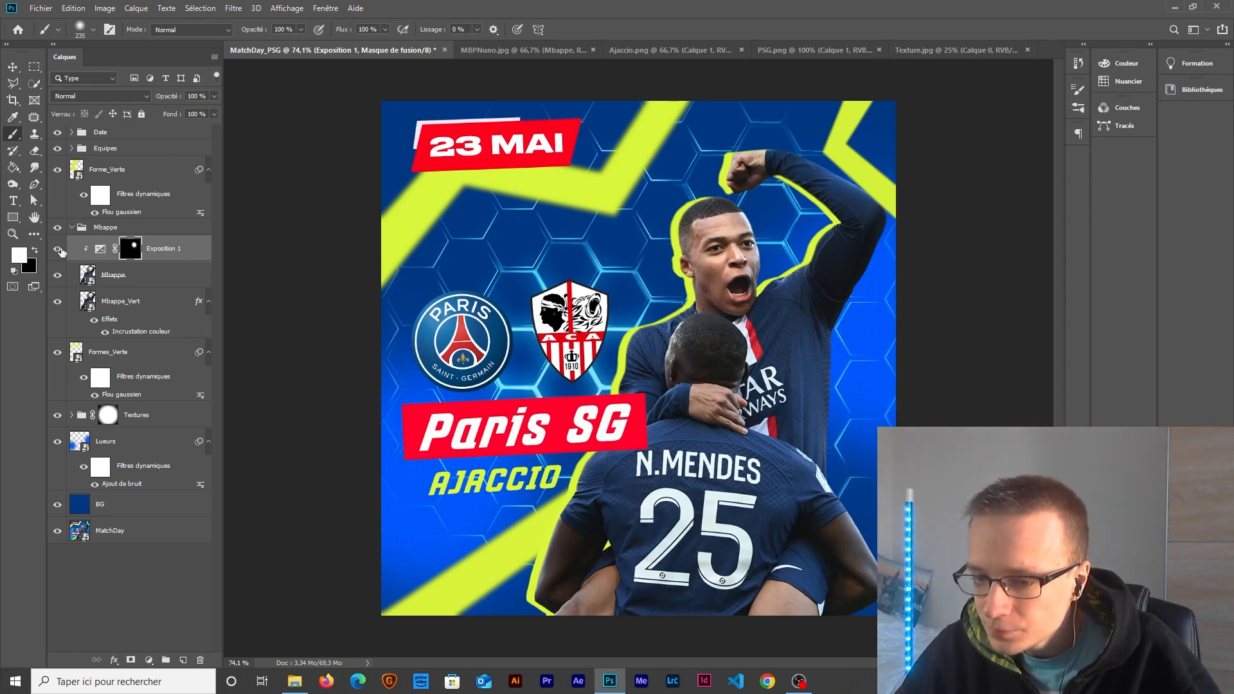
click(58, 250)
click(58, 250)
scroll(663, 317, down, 2)
scroll(664, 317, up, 3)
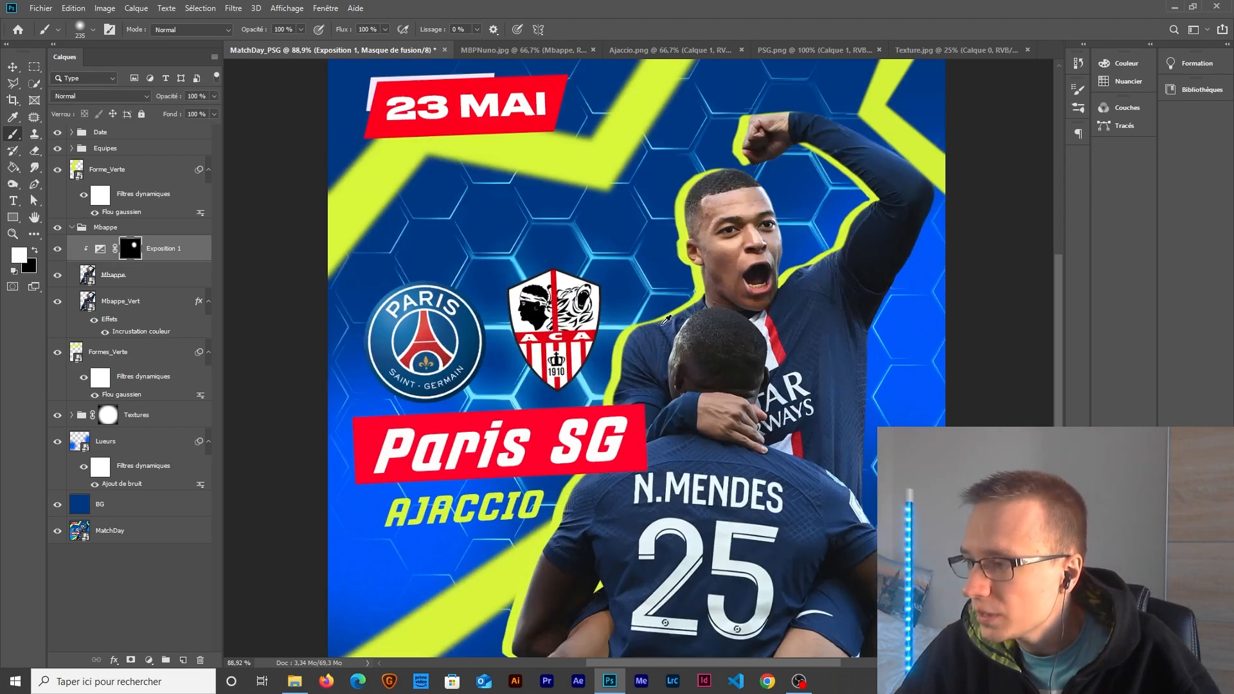
scroll(664, 317, down, 1)
Step: Try a Correspondance de couleur adjustment with 3Strip.look on the Mbappe layer and delete it
click(149, 276)
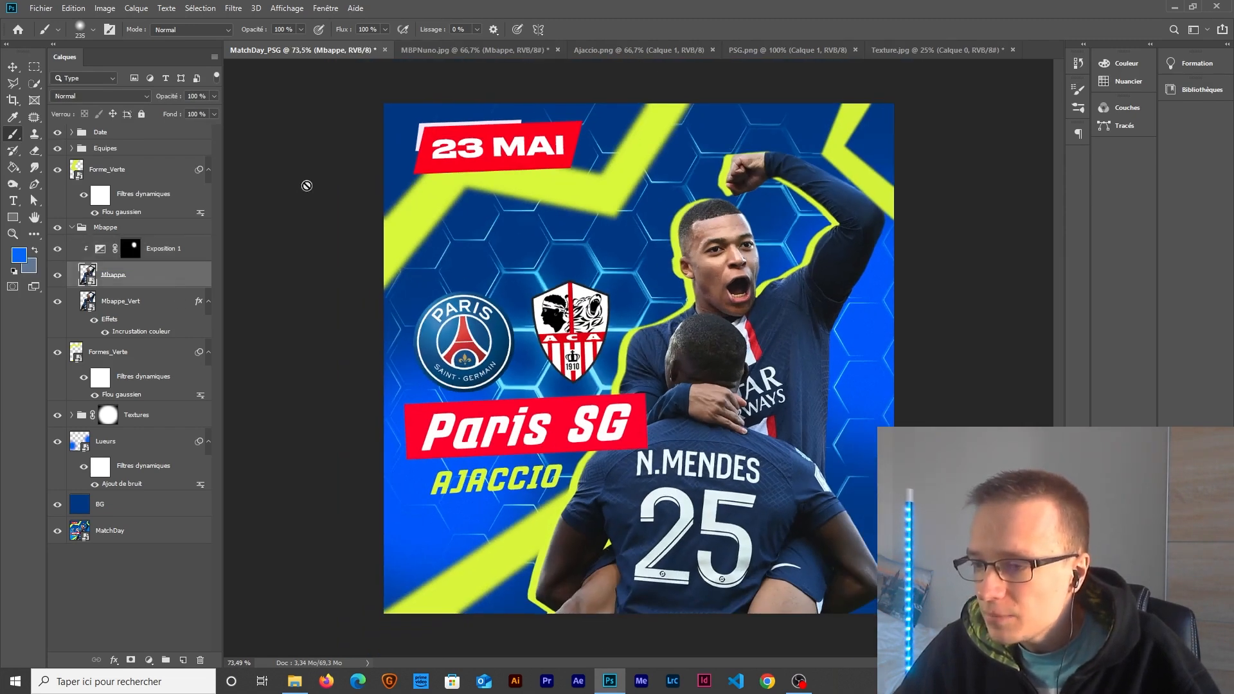
click(149, 661)
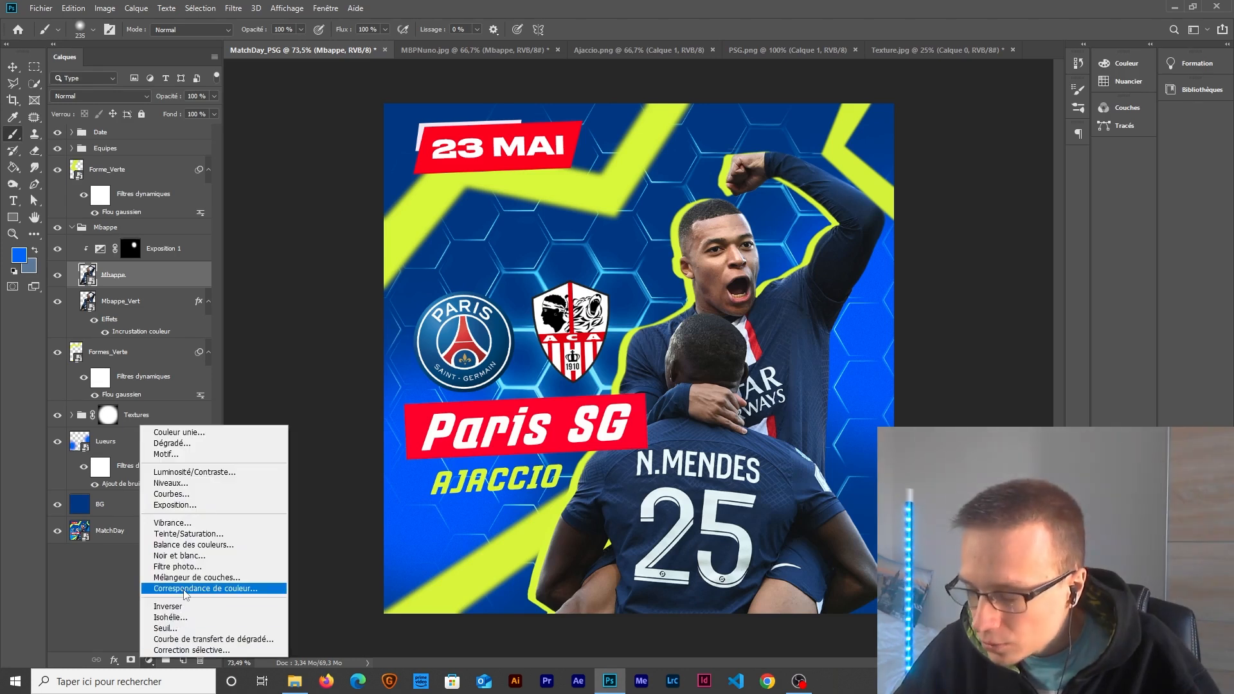
click(206, 584)
click(330, 178)
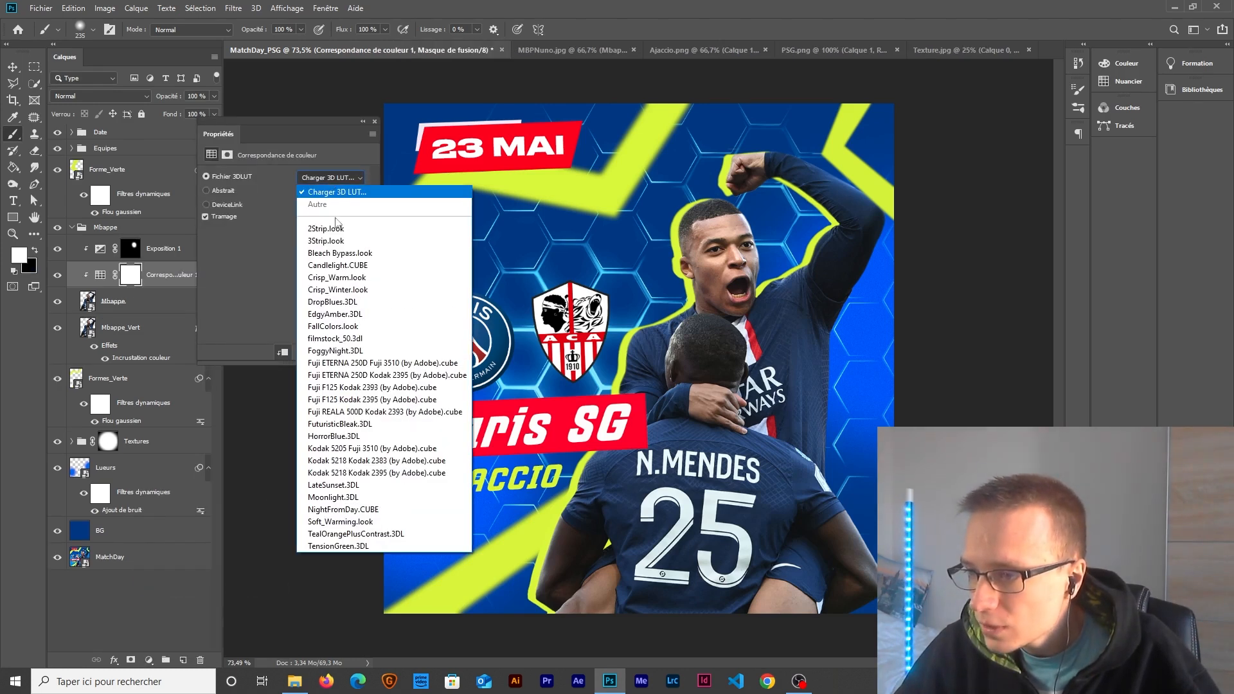
click(332, 242)
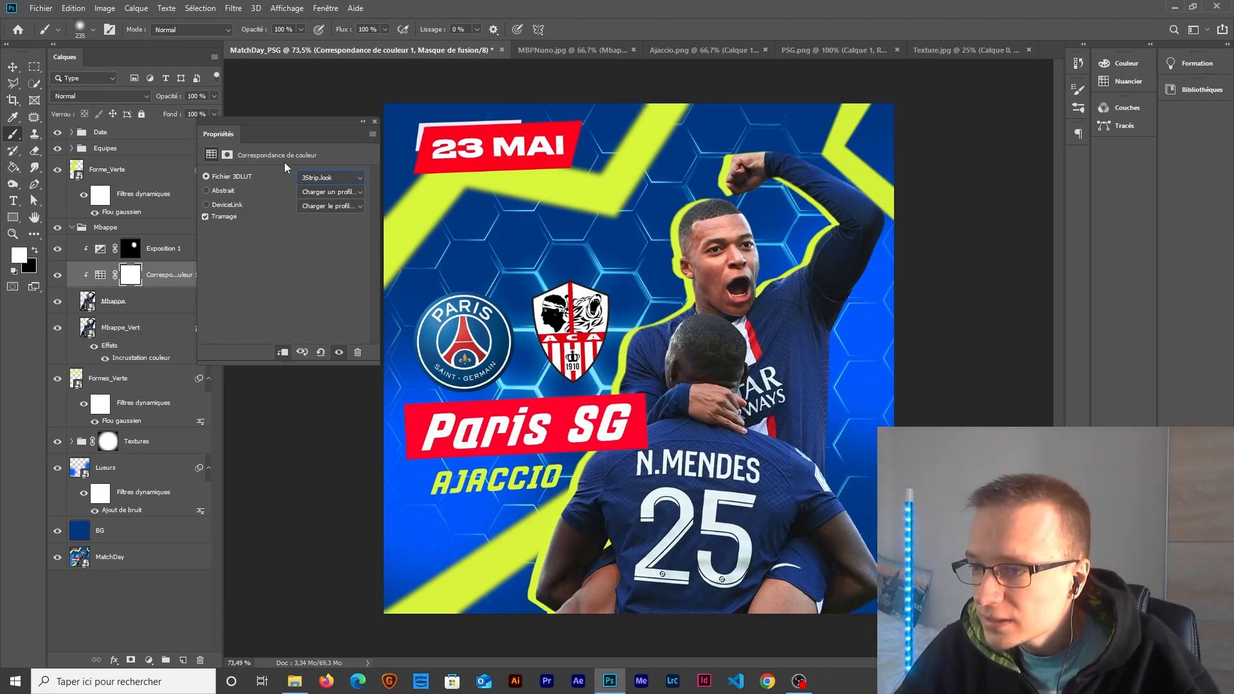
click(375, 121)
click(102, 276)
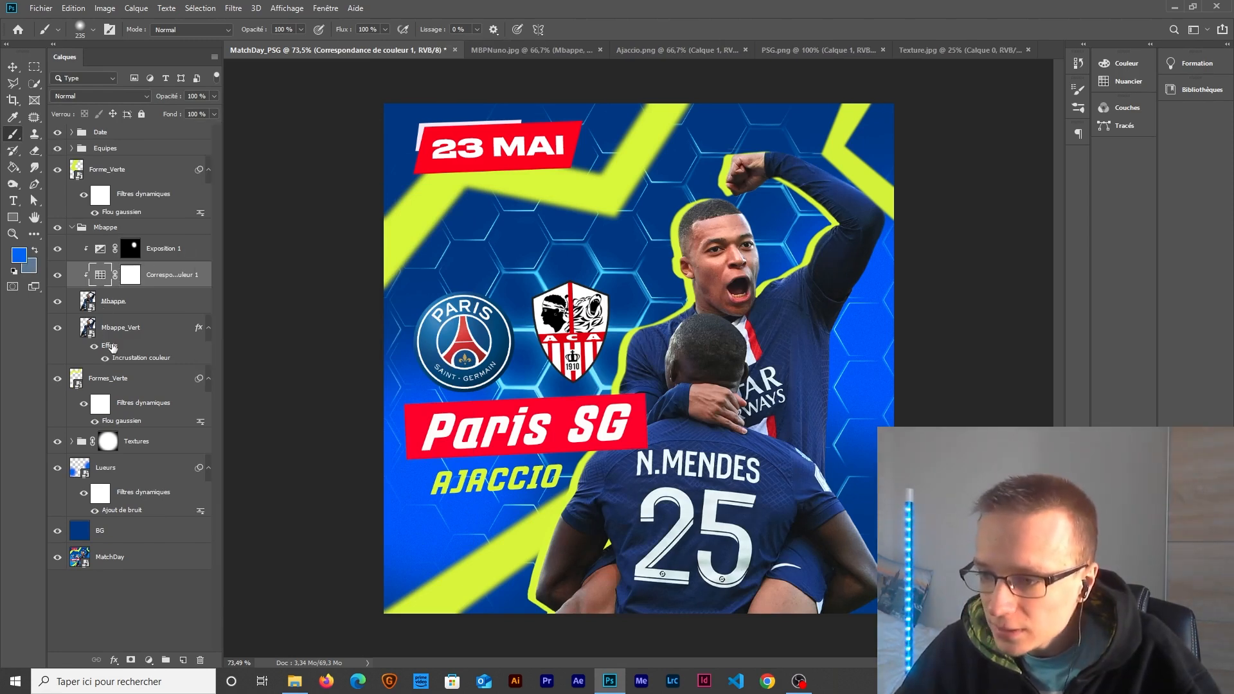
key(Delete)
Step: Add a Correspondance de couleur adjustment directly above the Mbappe layer, using the 3Strip.look 3D LUT
click(149, 660)
click(121, 630)
click(149, 660)
click(181, 596)
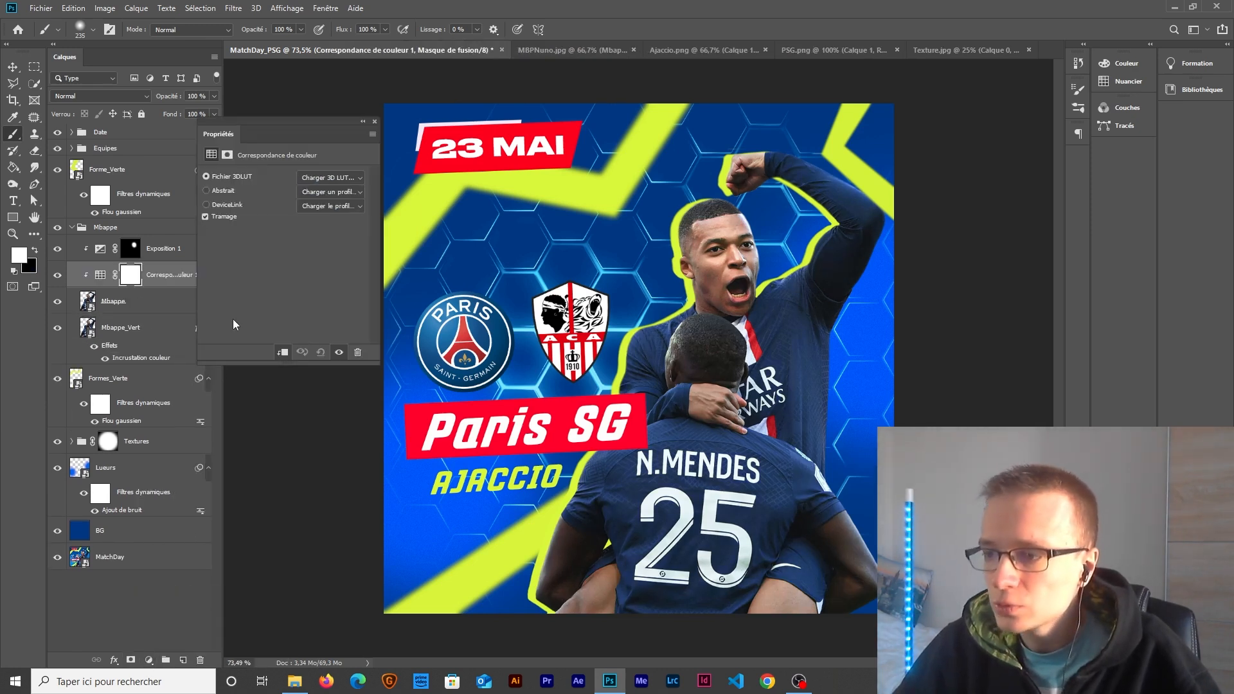
click(322, 178)
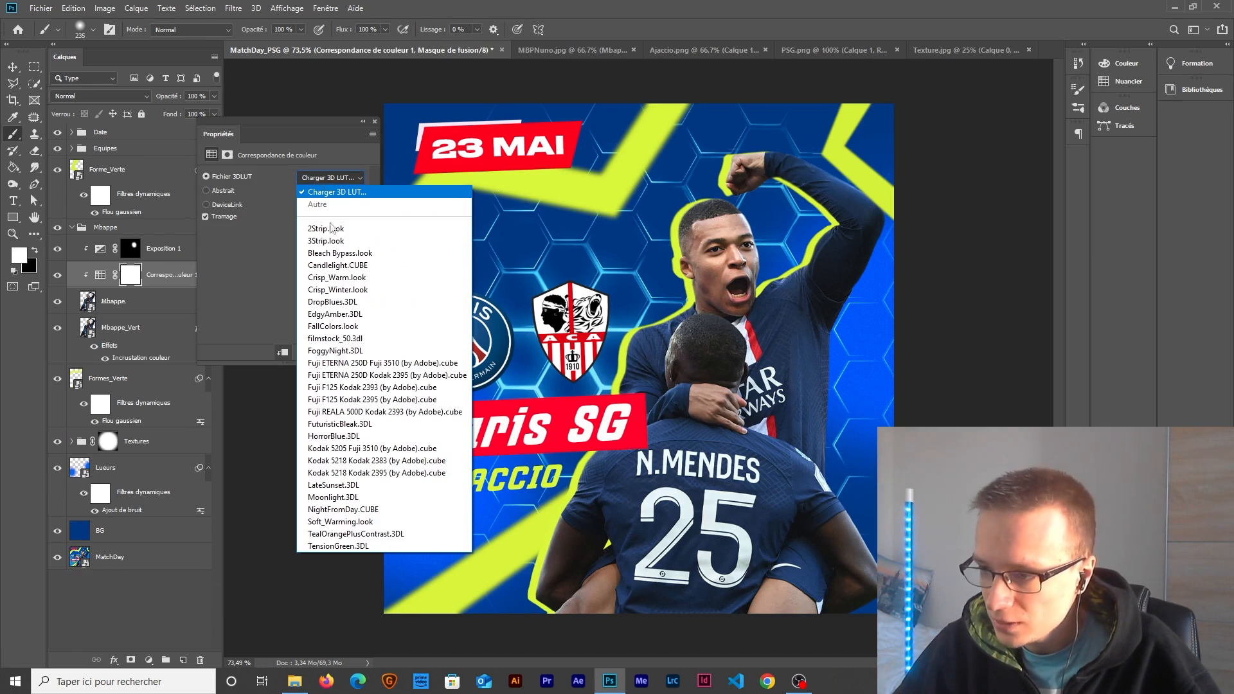
click(330, 240)
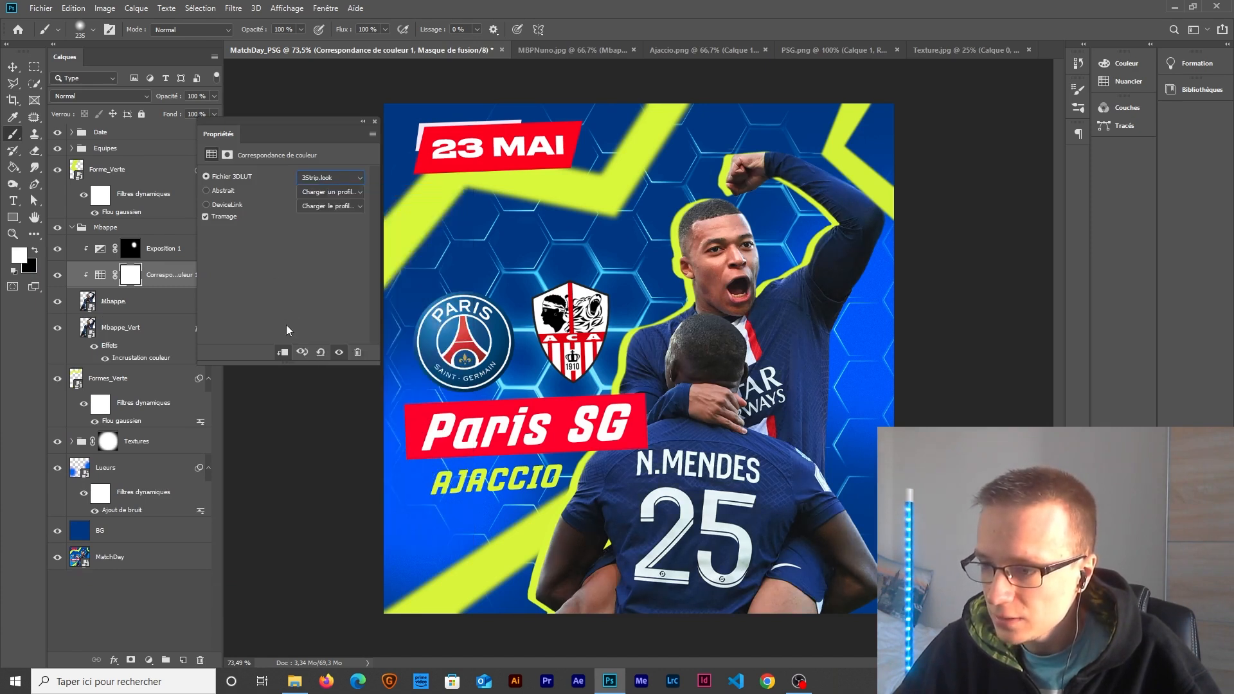
Step: Release and reapply the Correspondance de couleur adjustment's clipping to the Mbappe layer, and set its opacity to 40%
alt+click(96, 287)
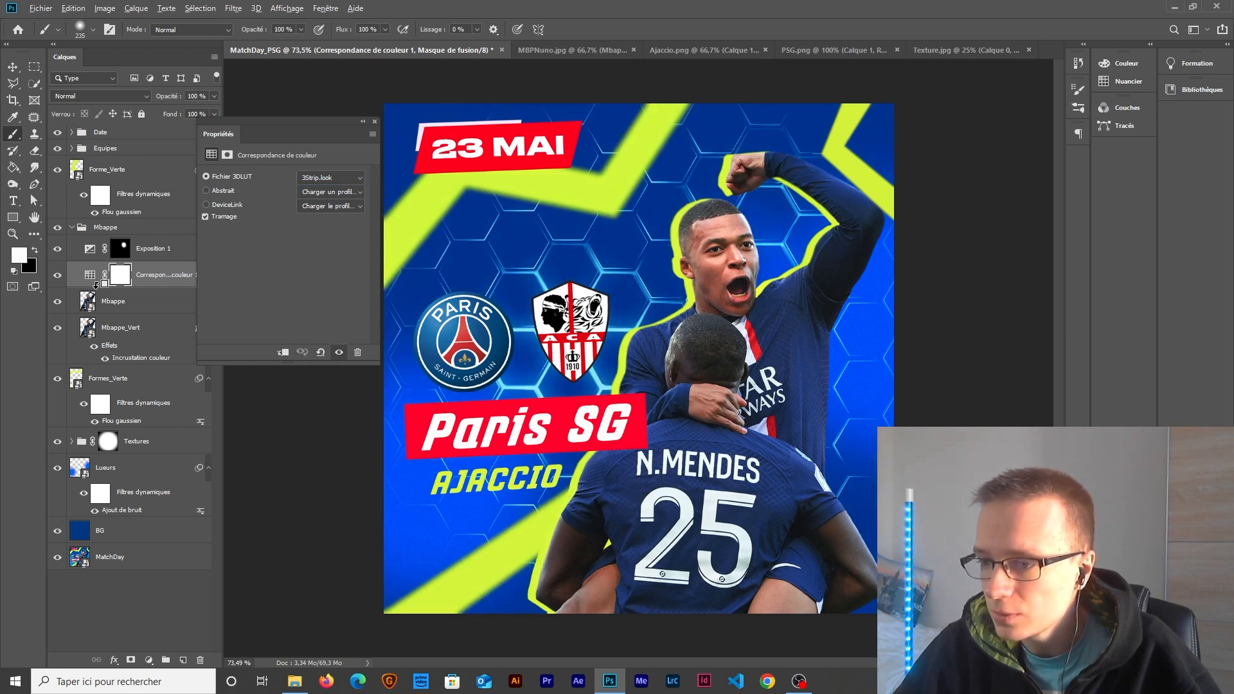
alt+click(99, 288)
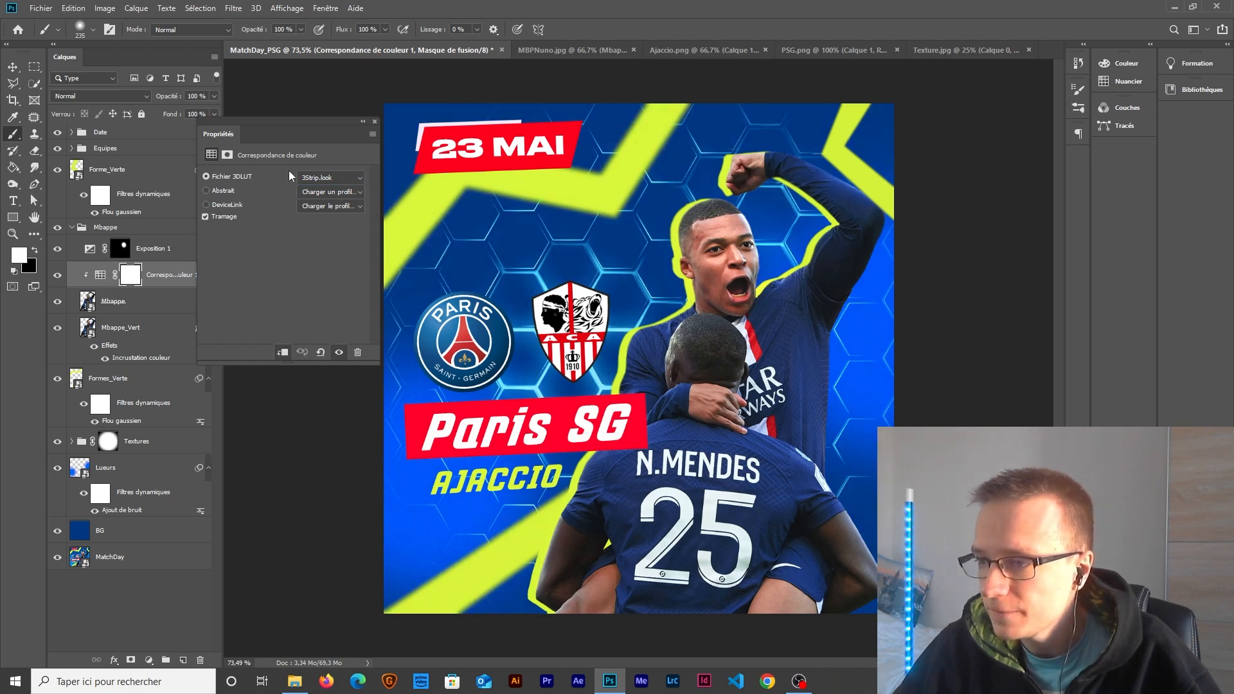
click(375, 123)
text(40)
key(Return)
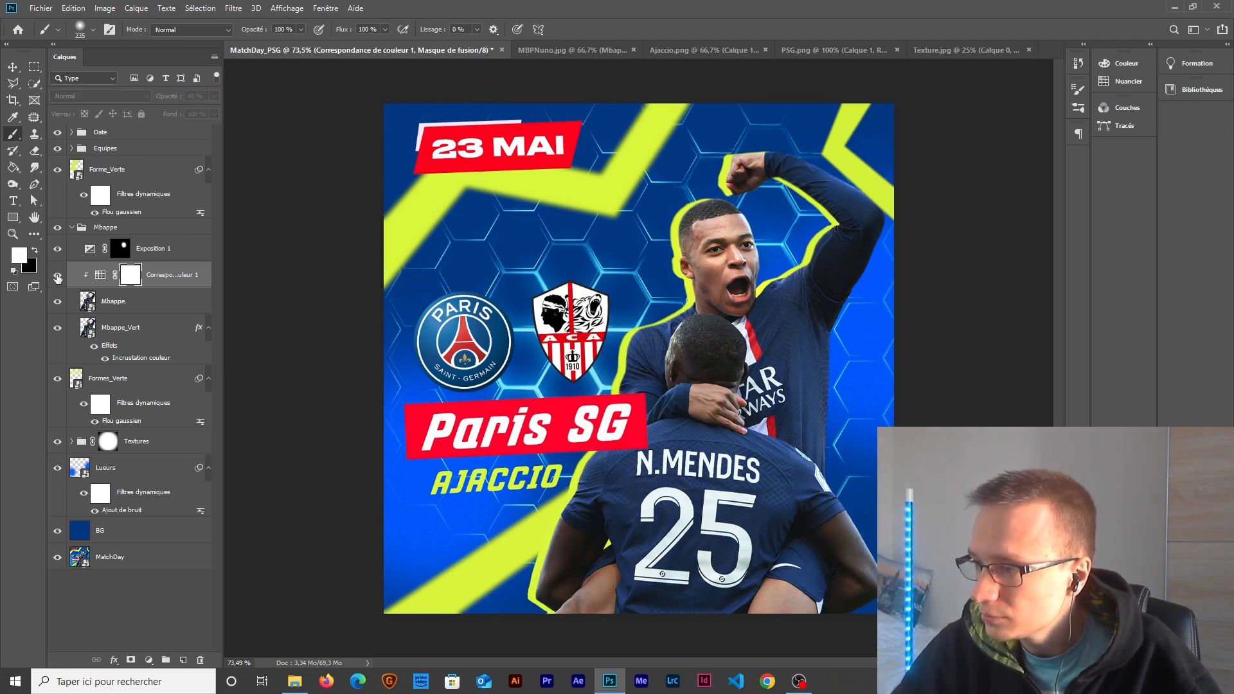
Step: Apply the Camera Raw filter to the Mbappe layer with Tons foncés at +28 and Noirs at +17
click(127, 303)
click(233, 8)
click(241, 86)
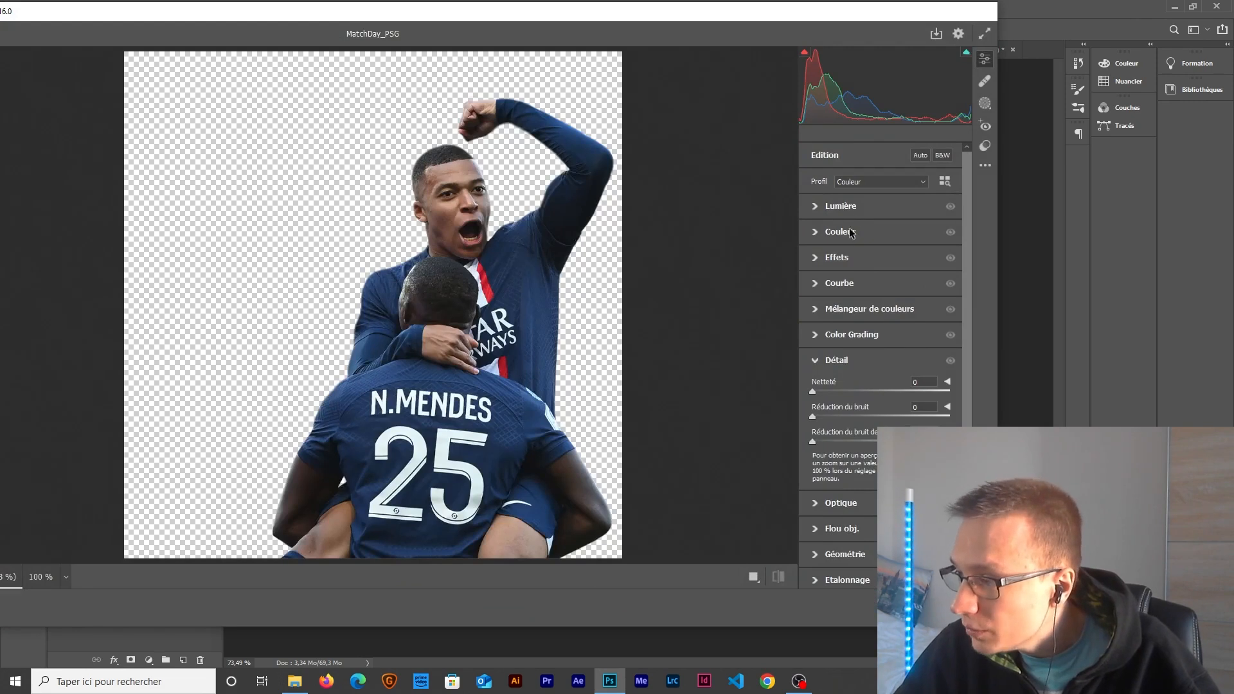
click(841, 207)
drag(884, 296, 902, 290)
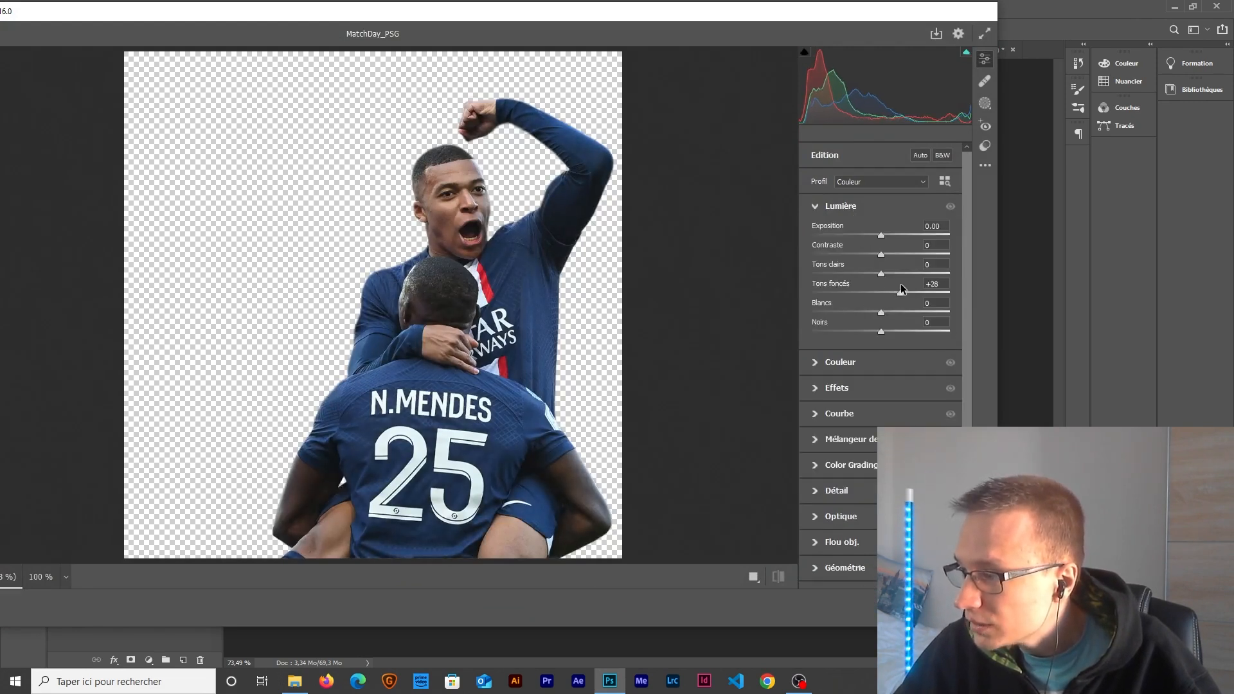
drag(882, 331, 893, 331)
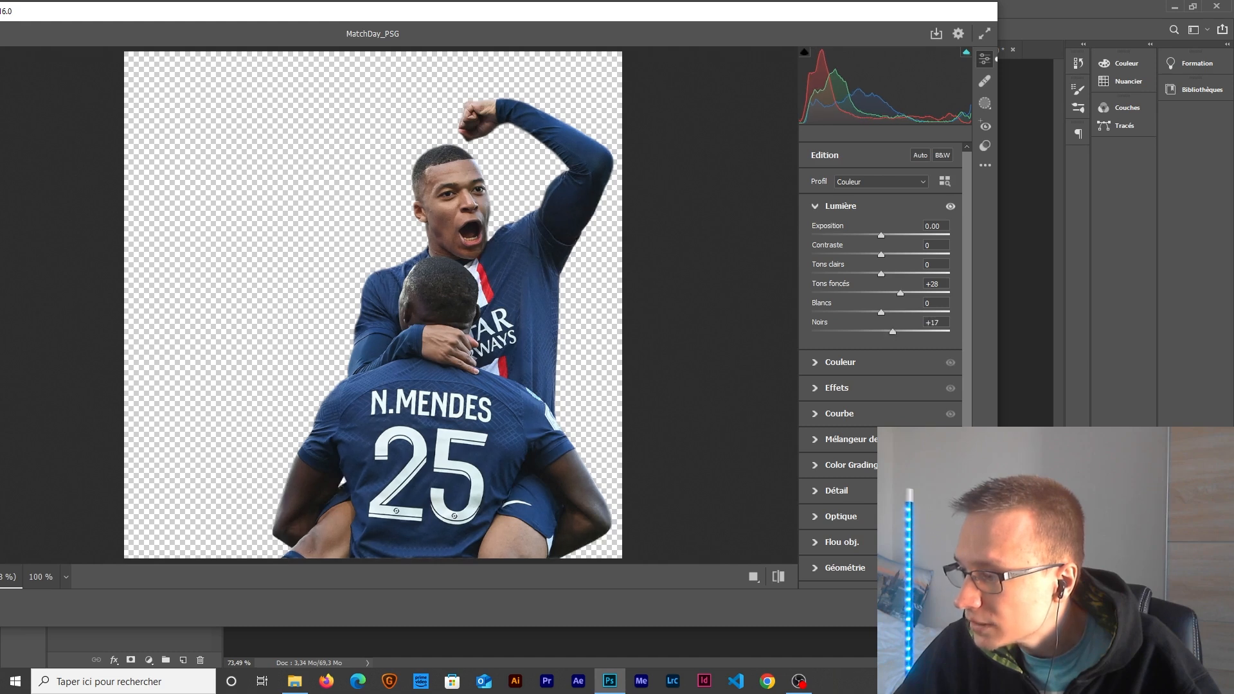
key(Return)
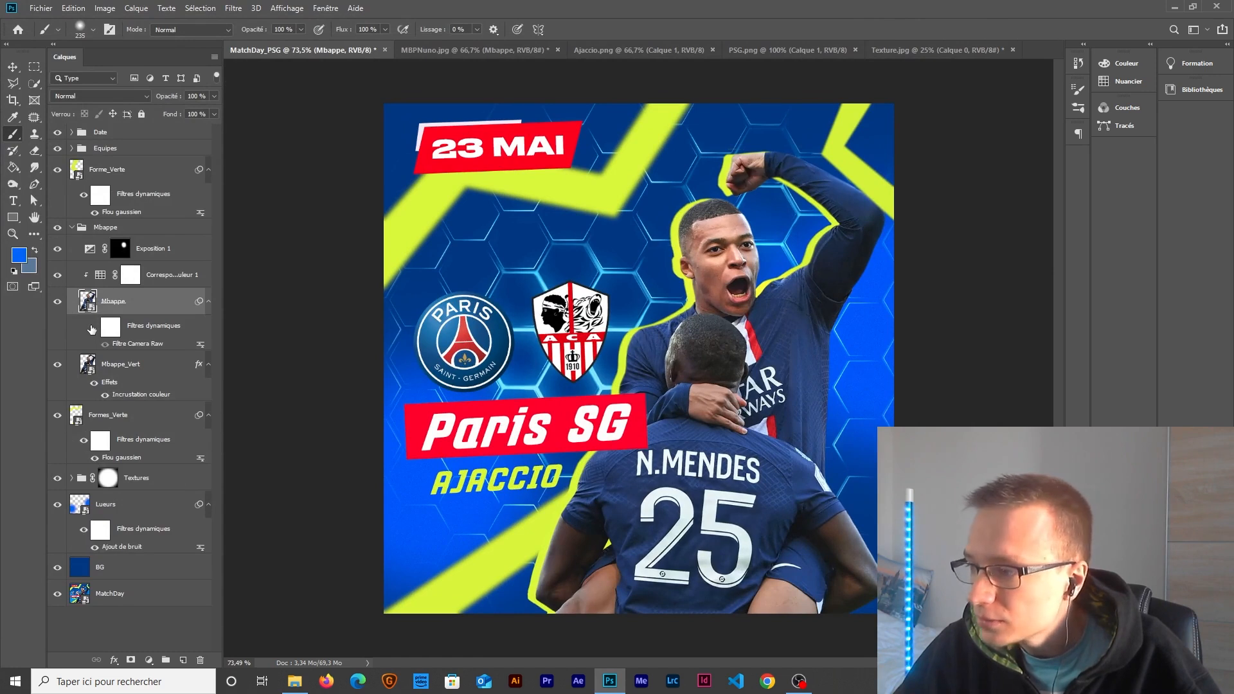
Step: Collapse the Mbappe group
scroll(499, 405, down, 2)
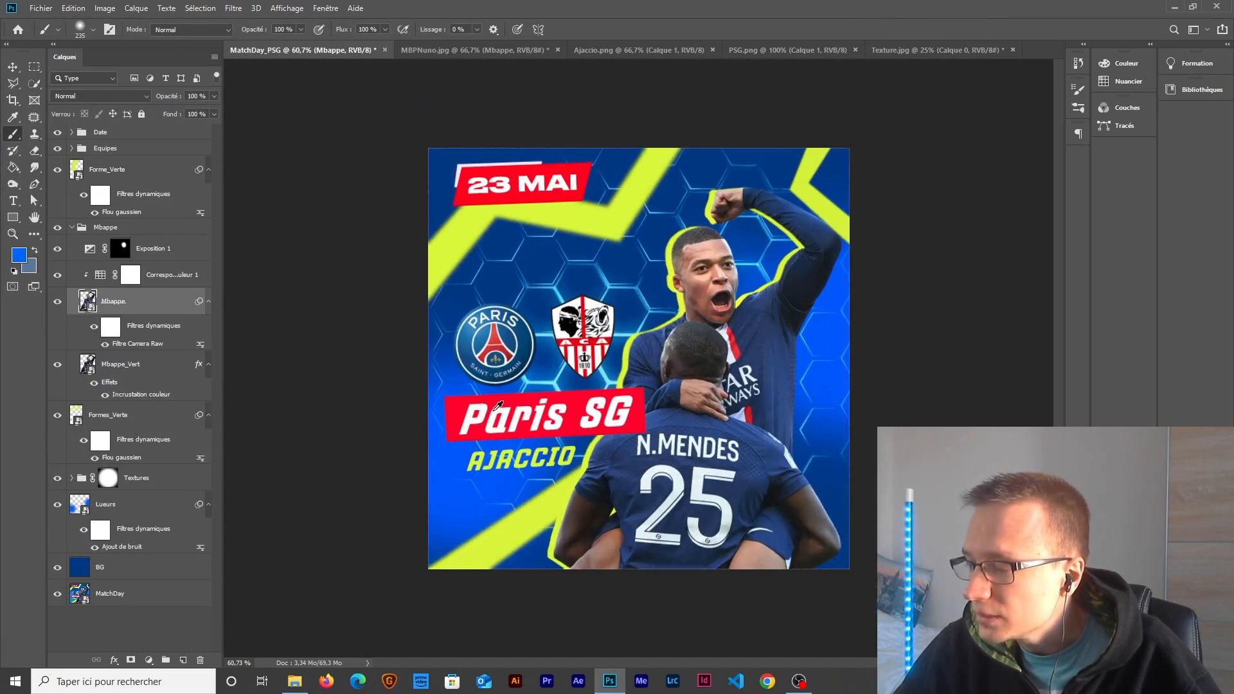
scroll(498, 405, up, 1)
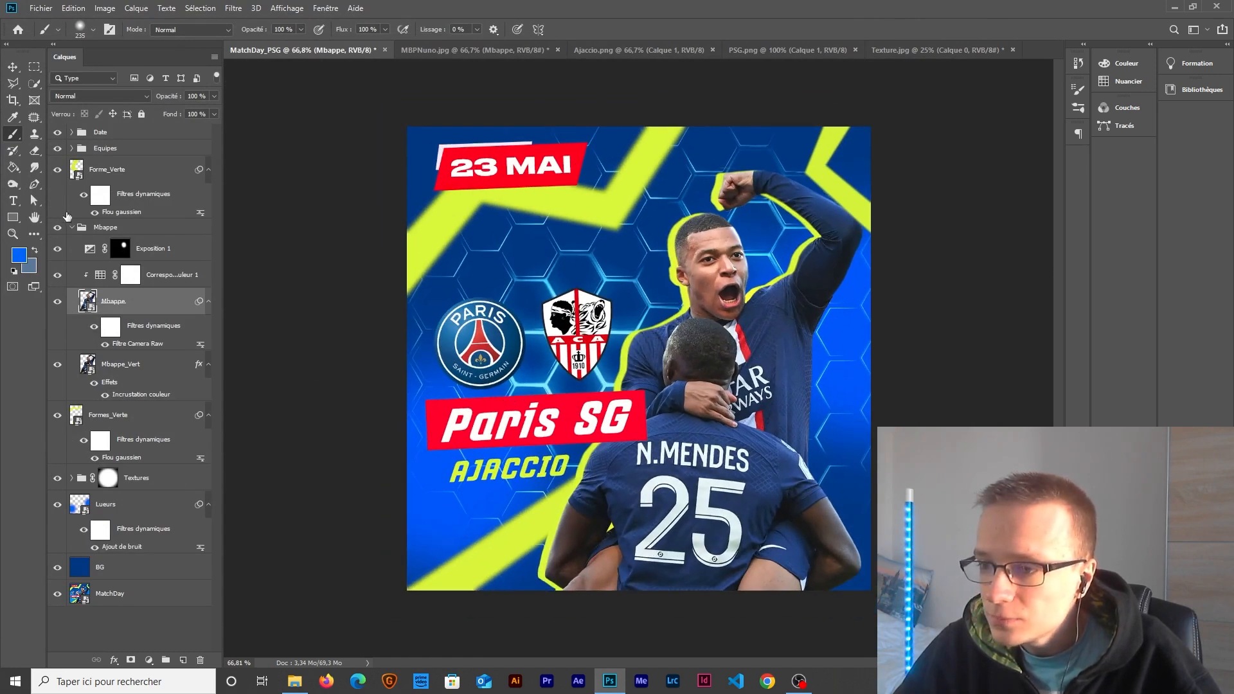
click(71, 229)
click(124, 397)
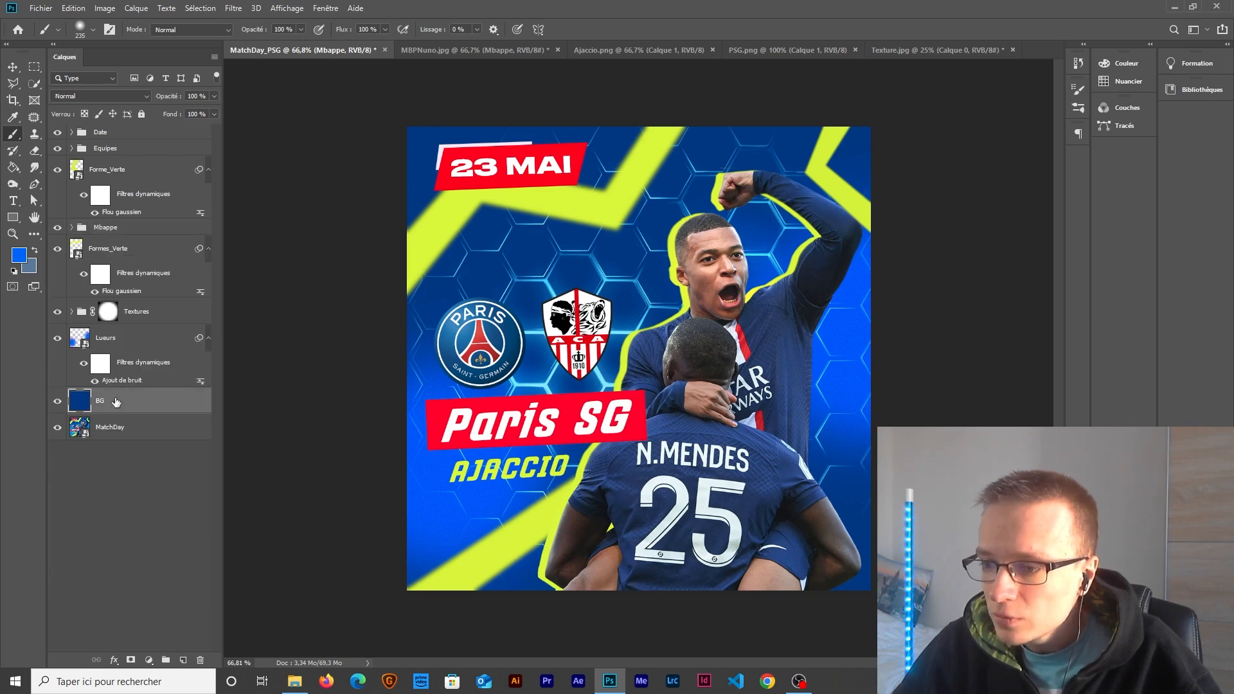
shift+click(113, 137)
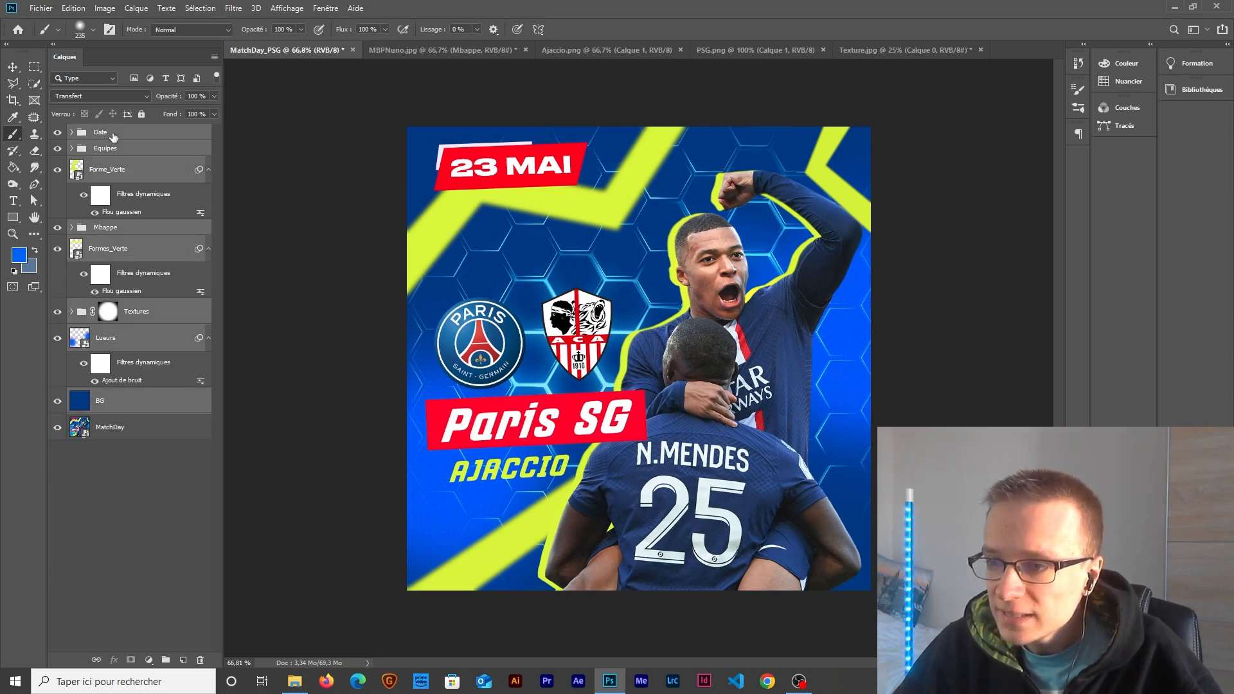
click(133, 407)
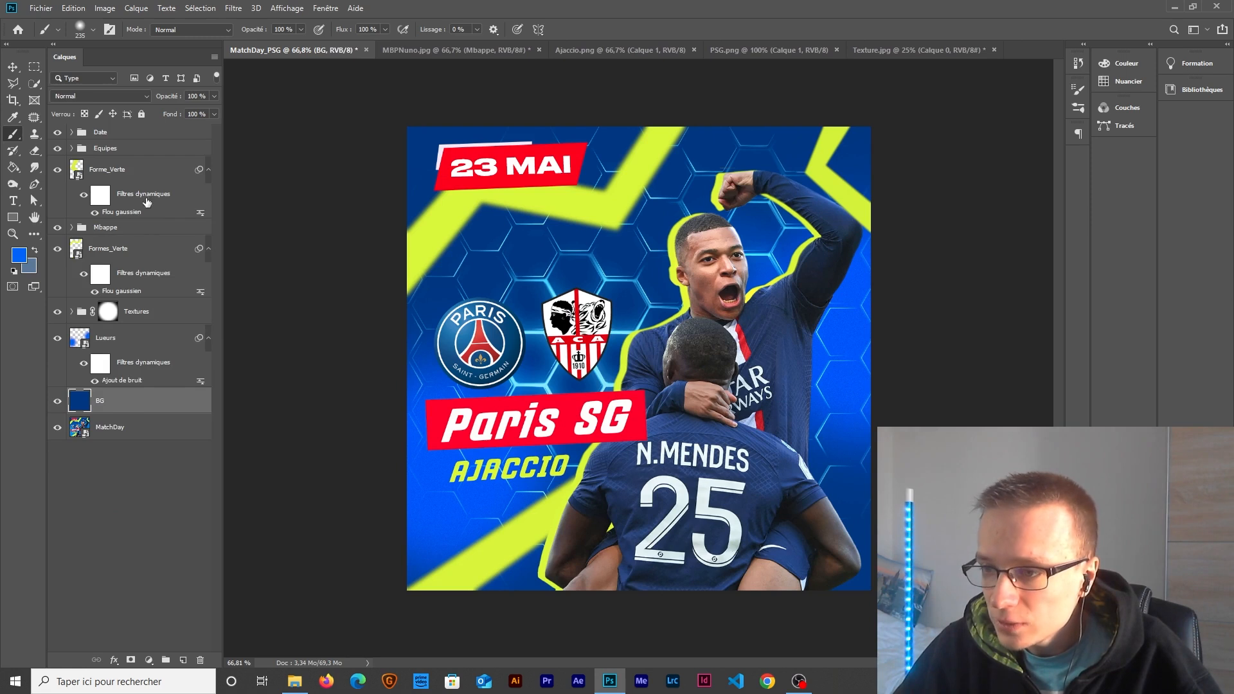
shift+click(111, 133)
click(129, 408)
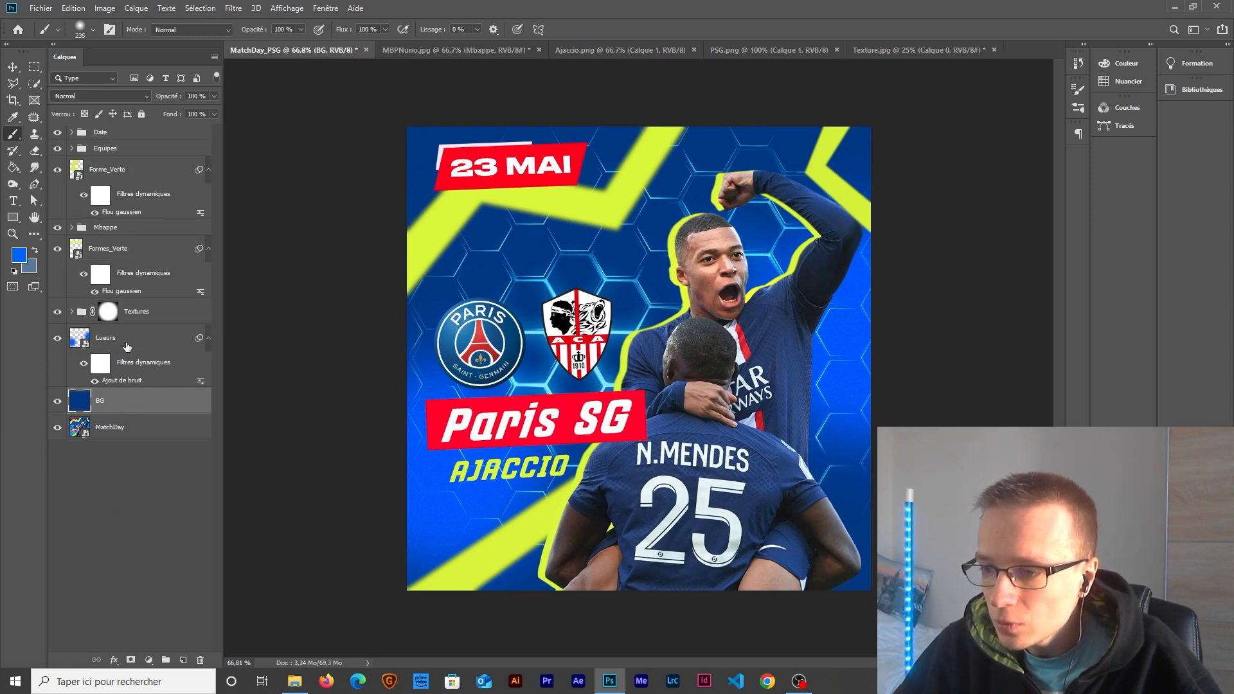
click(126, 337)
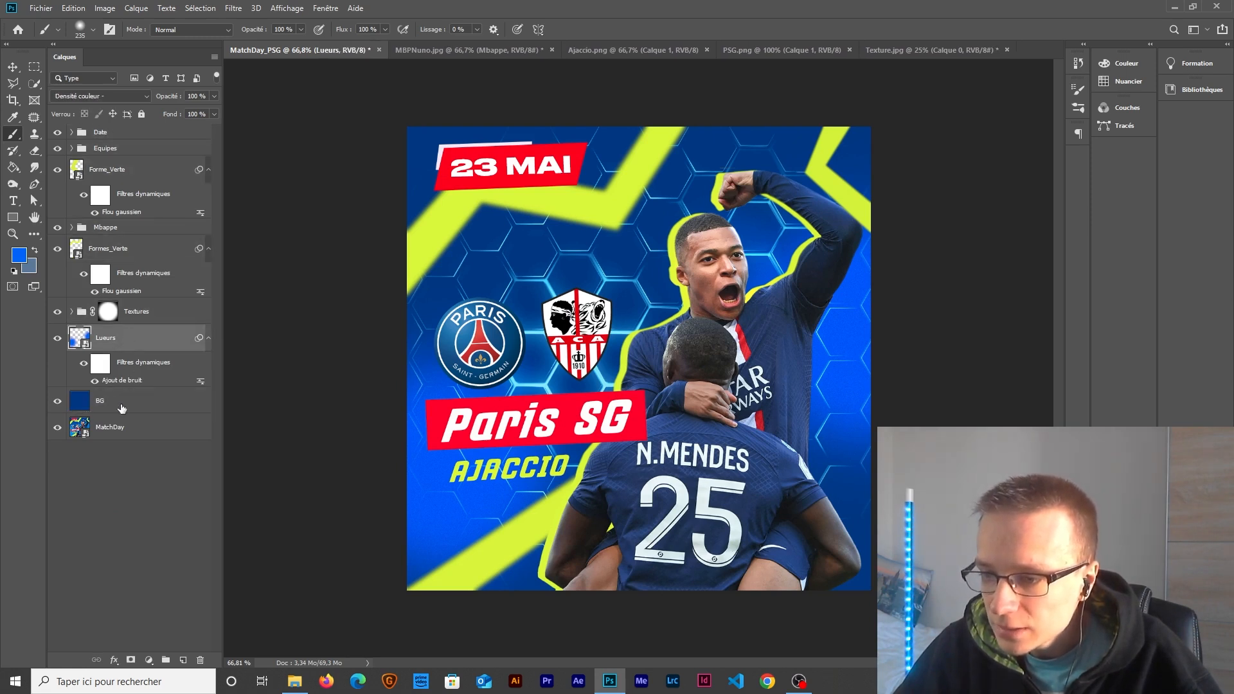
ctrl+click(121, 408)
ctrl+click(131, 312)
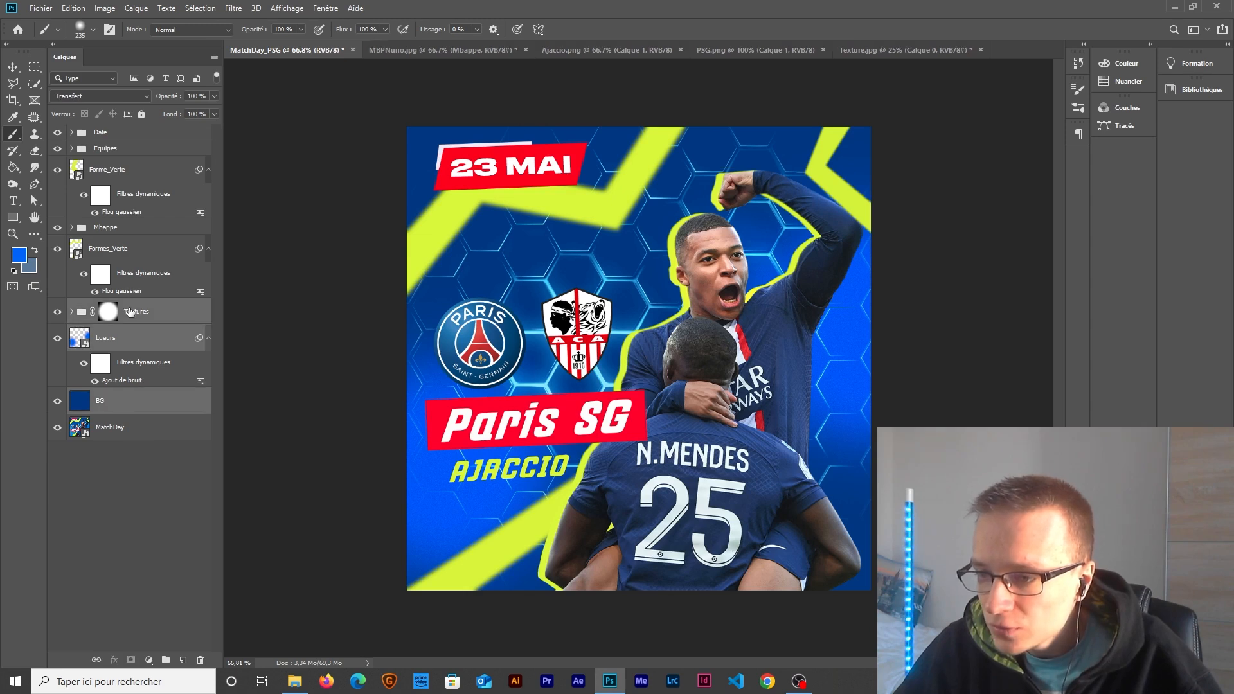
ctrl+click(127, 249)
ctrl+click(120, 229)
ctrl+click(117, 172)
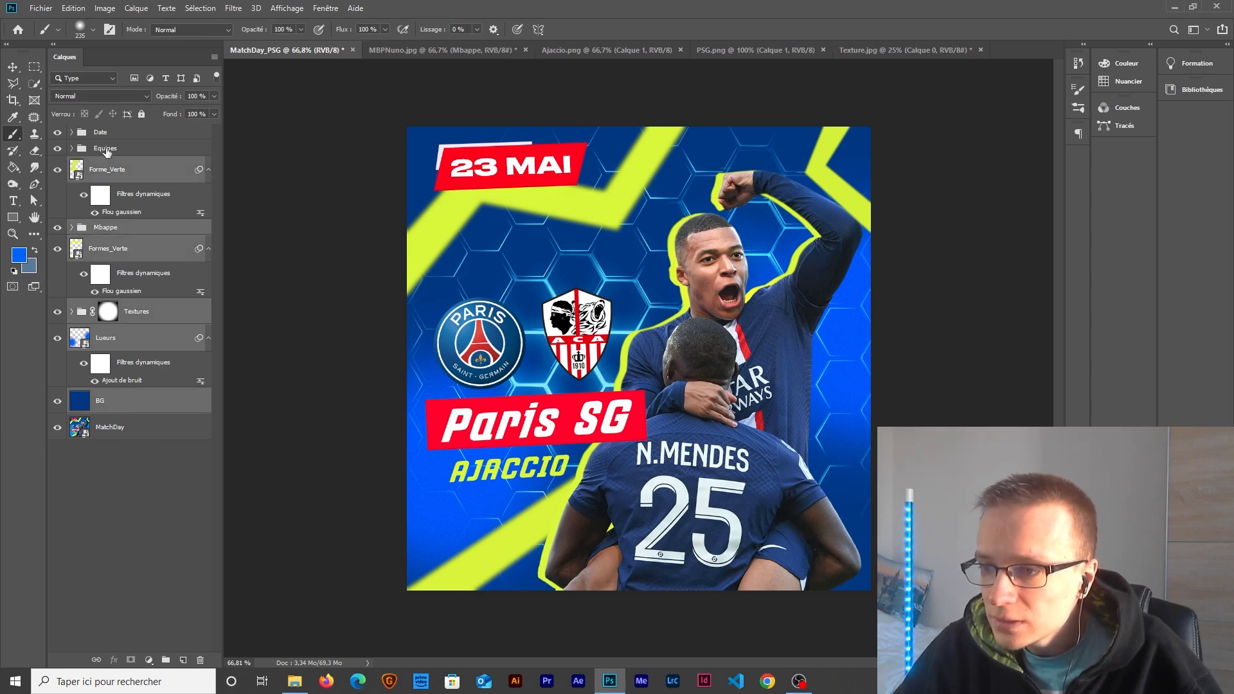
ctrl+click(111, 149)
ctrl+click(108, 133)
Step: Convert all layers and groups from BG up to Date into a single smart object, leaving the MatchDay layer out
click(129, 409)
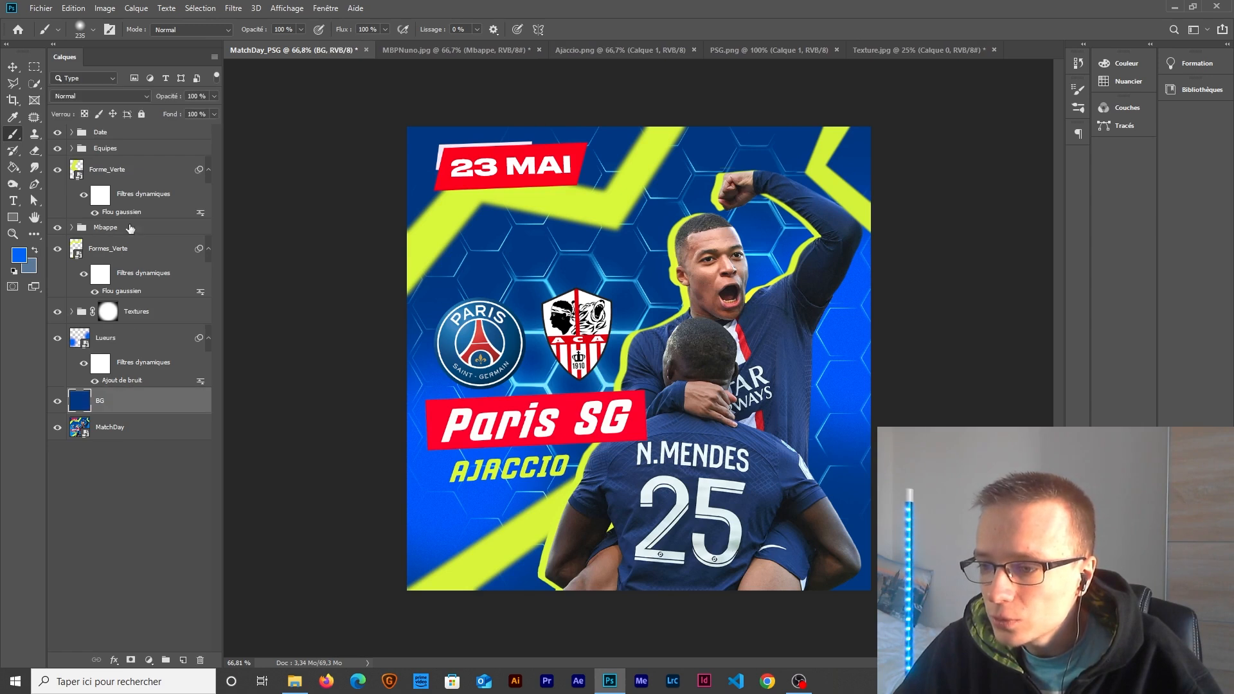
shift+click(109, 139)
right_click(108, 140)
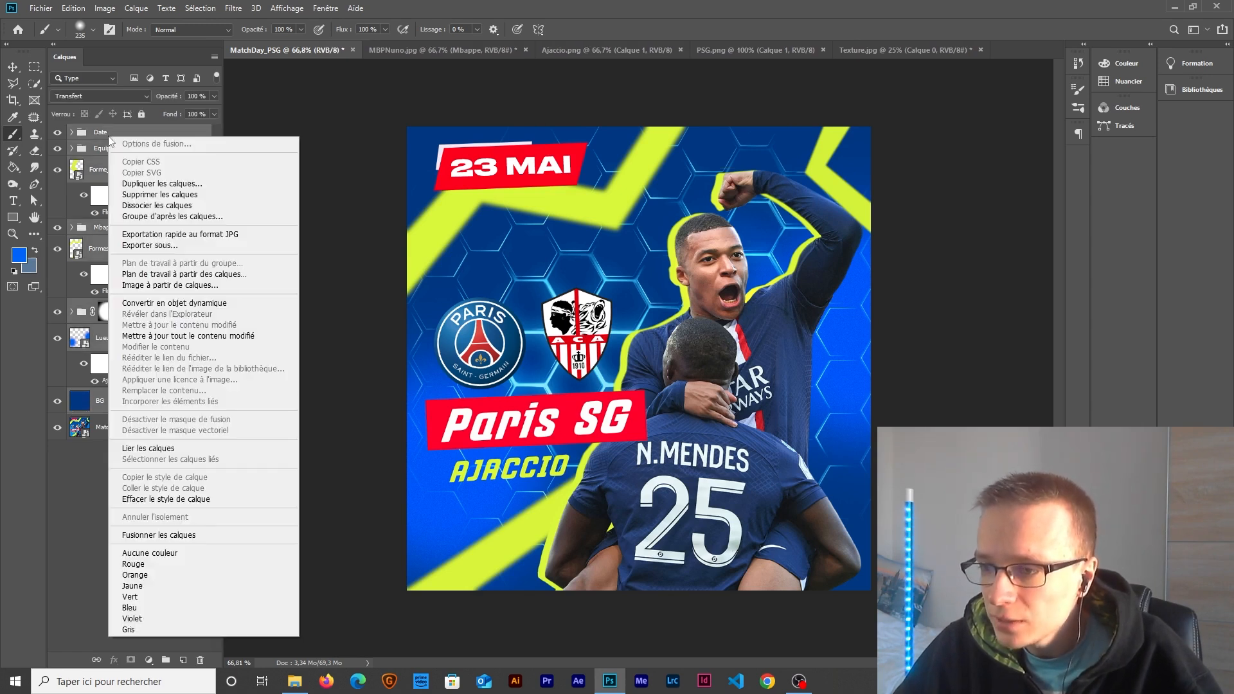
click(192, 304)
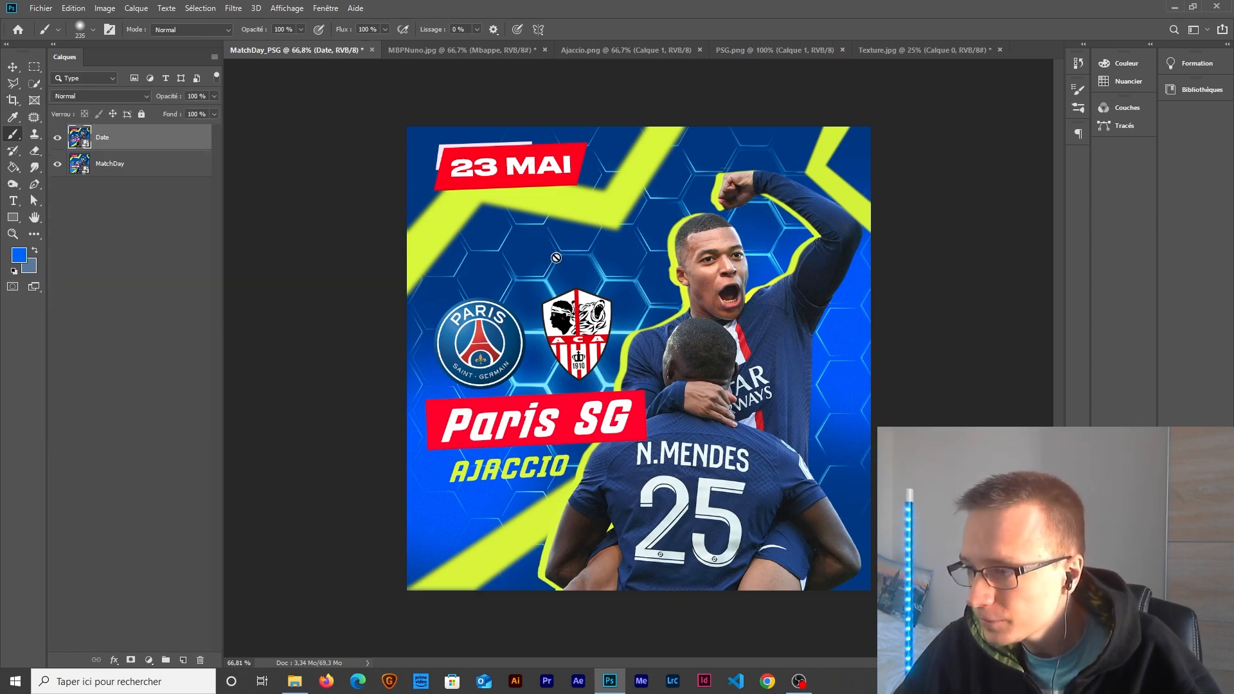
Step: Isolate the MatchDay layer to compare it with the new poster, and restore the visibility of both layers
alt+click(58, 166)
alt+click(58, 166)
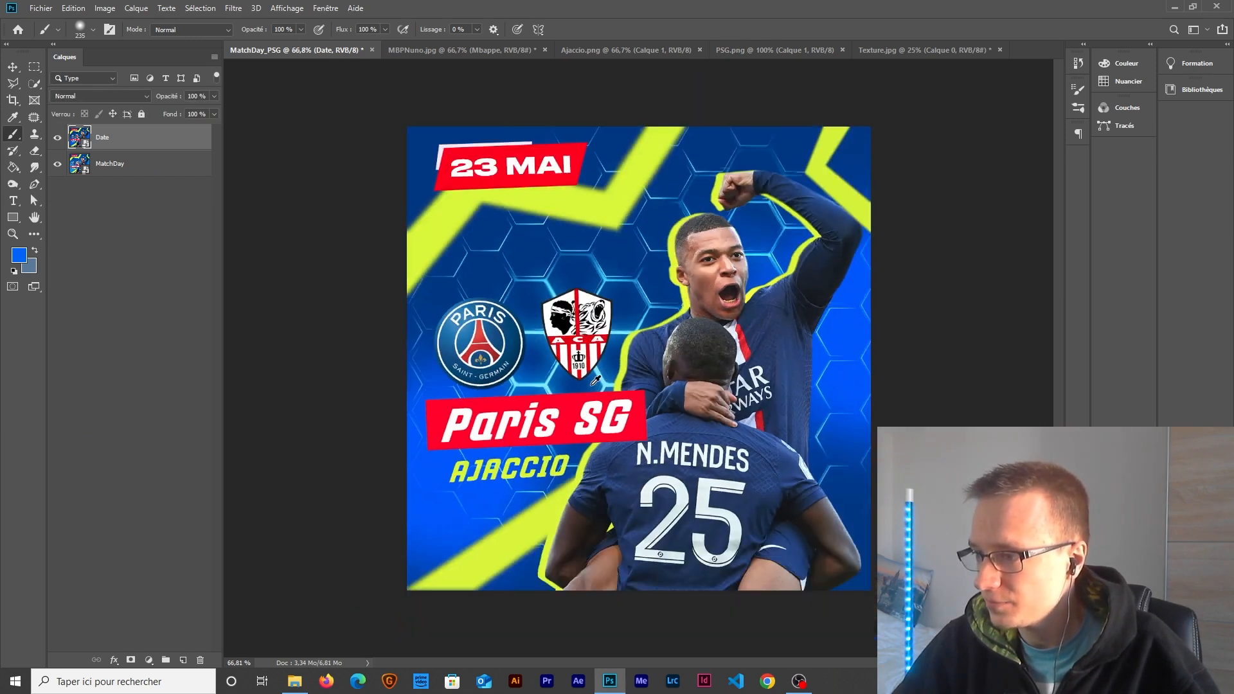
scroll(592, 385, down, 1)
scroll(592, 384, up, 1)
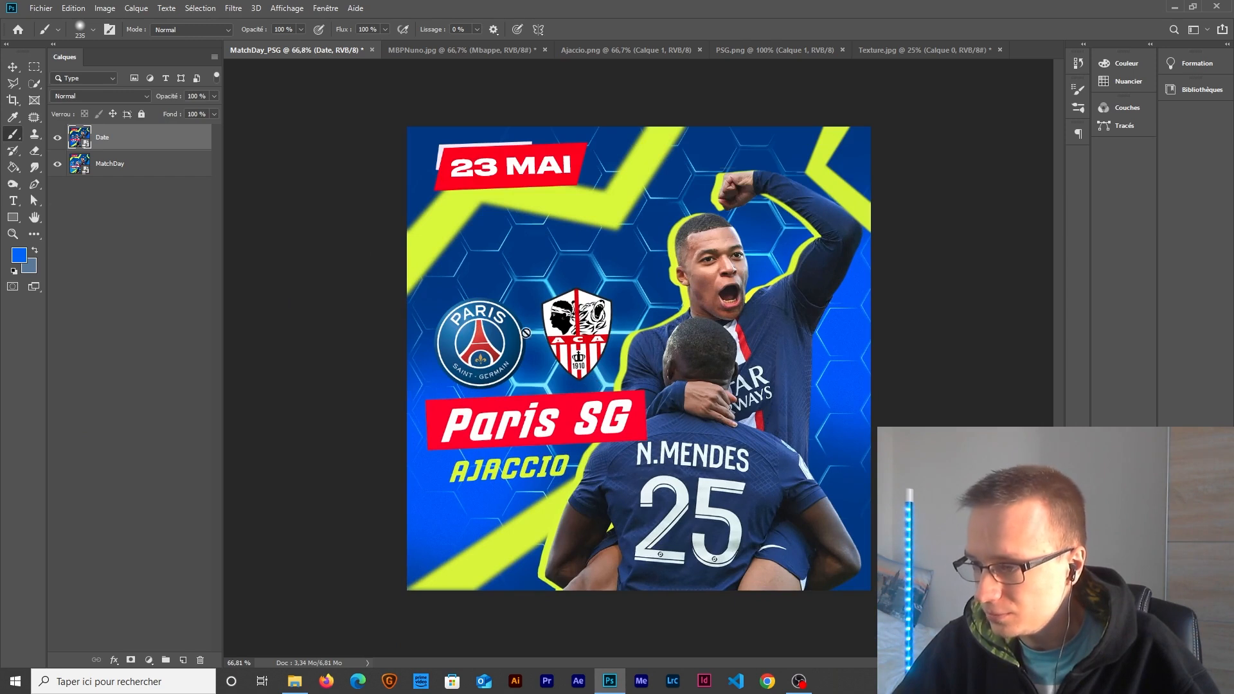
Step: Open the contents of the Date smart object and crop off the transparent strip along the poster's lower edge
double_click(76, 138)
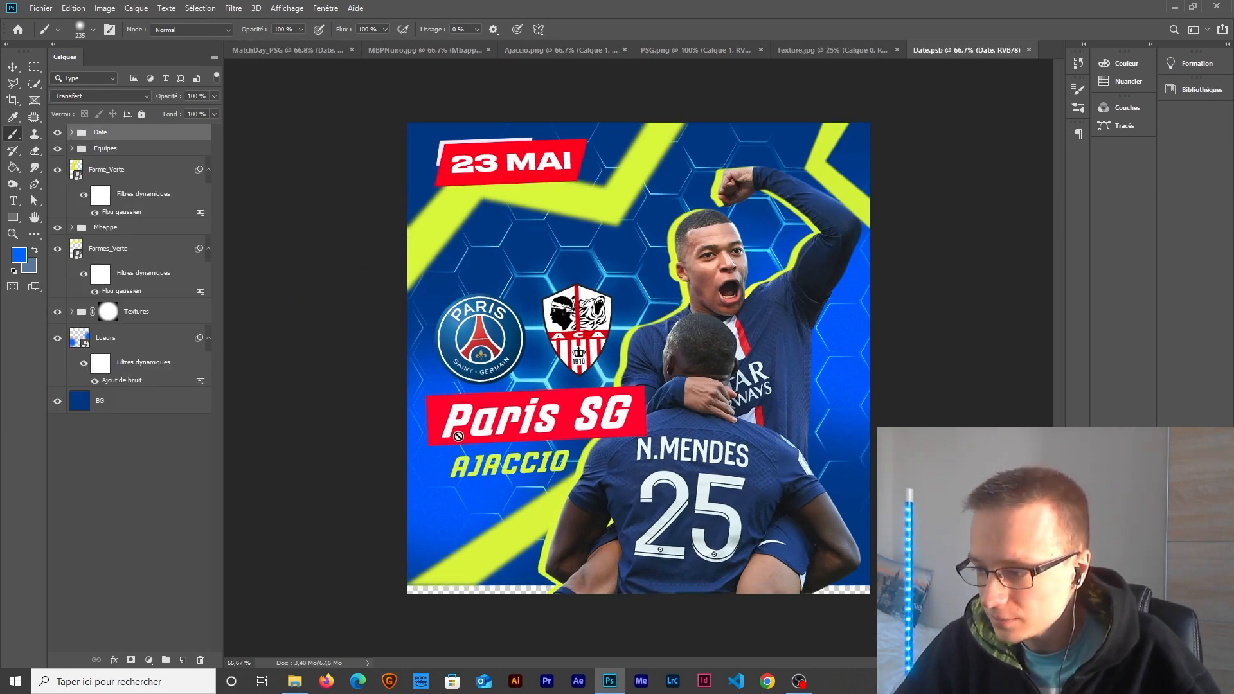
key(c)
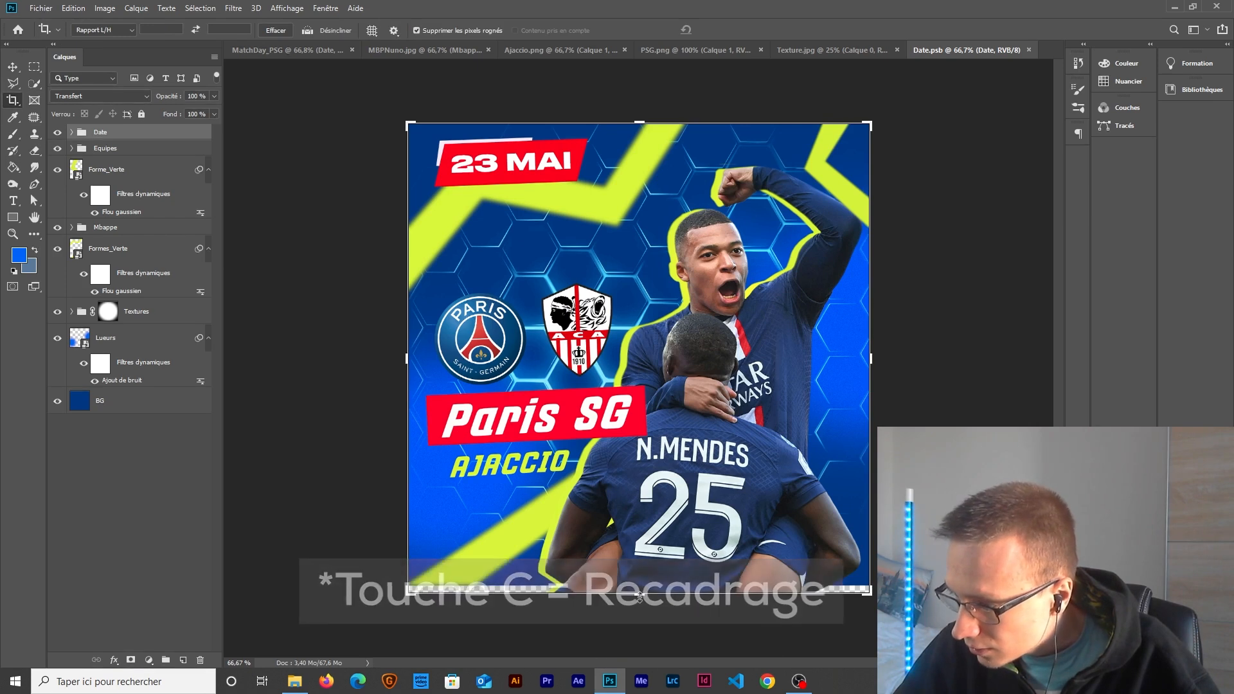
drag(639, 593, 639, 590)
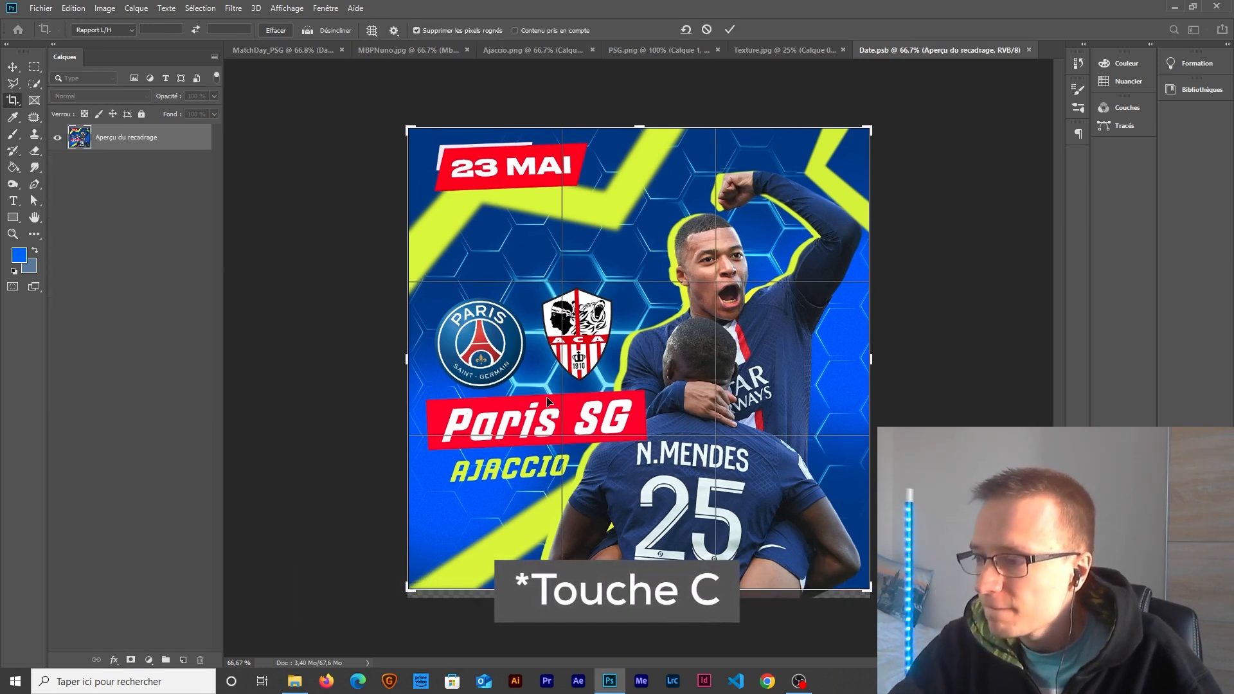
right_click(12, 100)
click(43, 99)
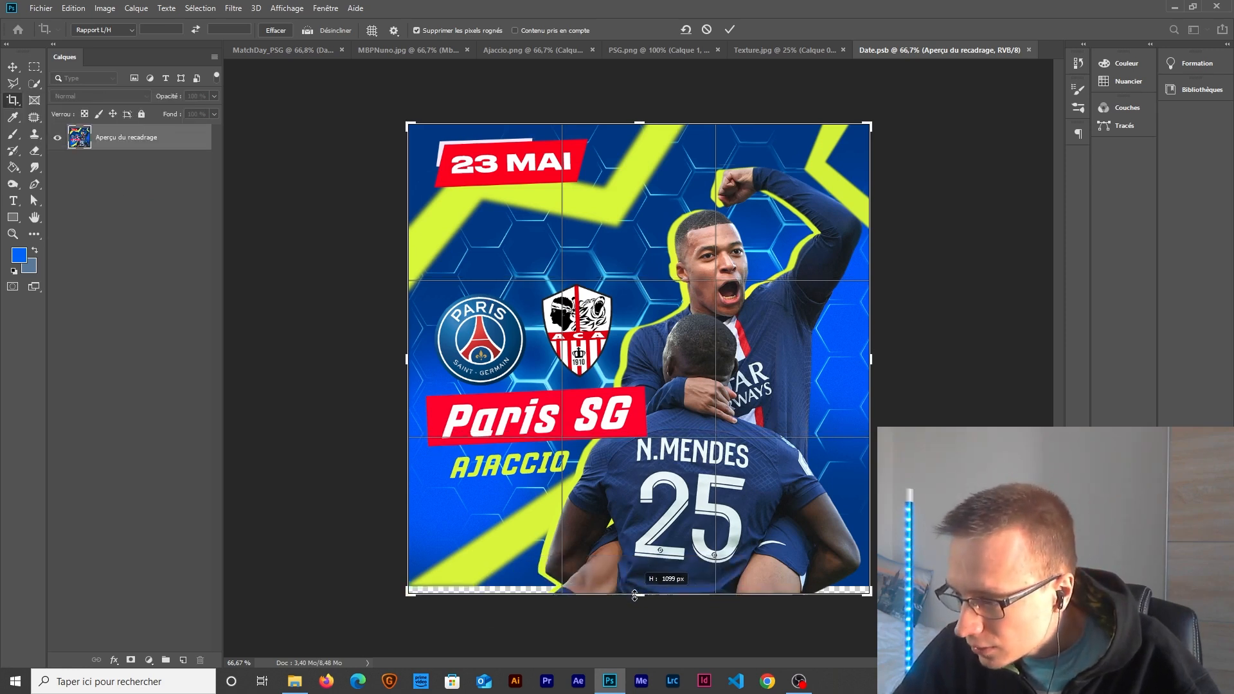
key(Return)
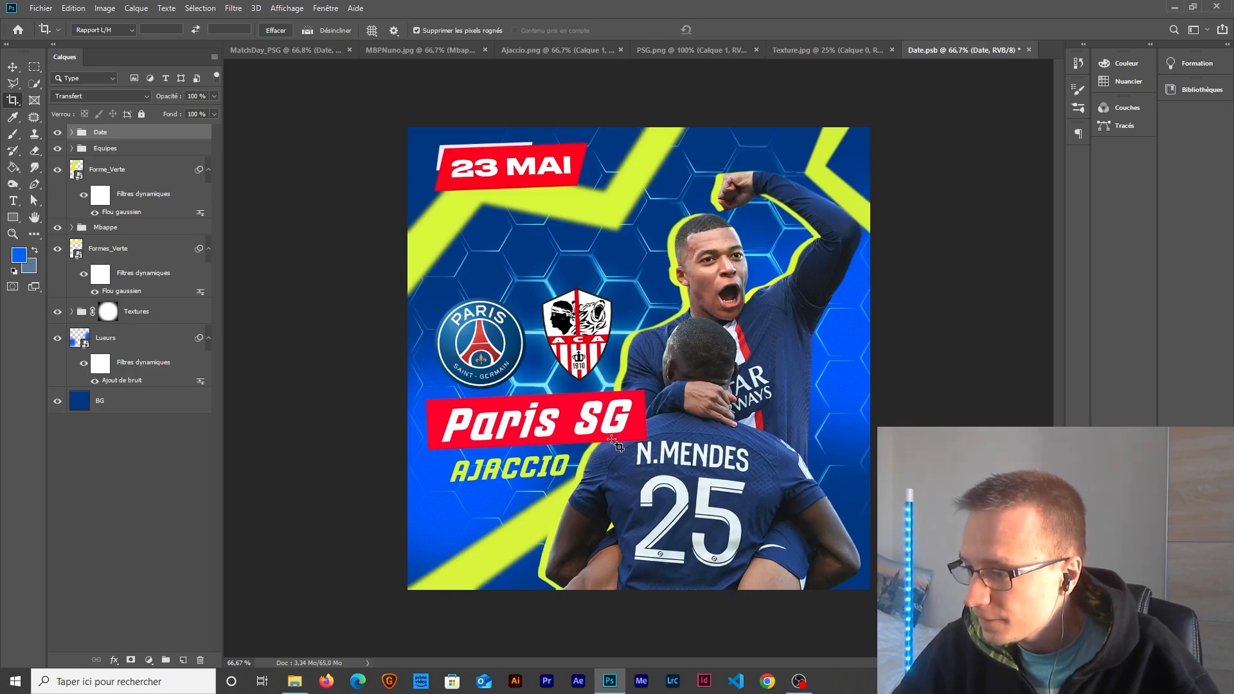
Step: Stretch the Mbappe group slightly downward with Free Transform so it extends further below the canvas edge
scroll(594, 574, up, 2)
scroll(597, 578, up, 3)
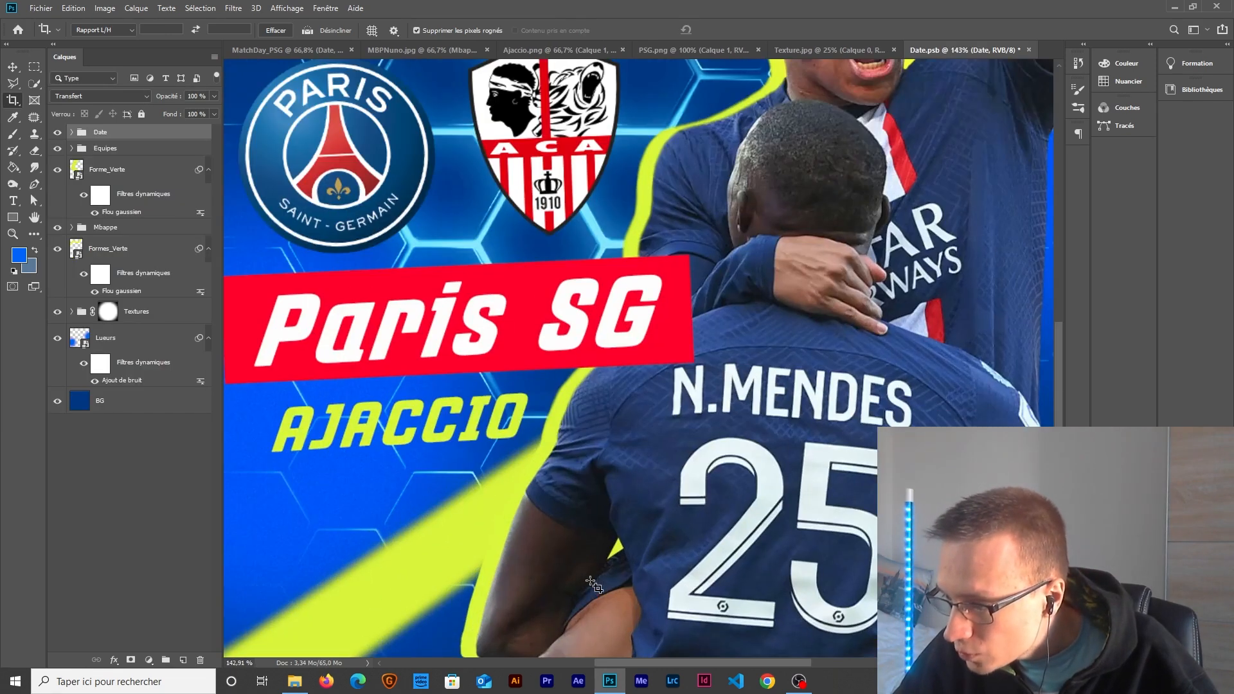
scroll(545, 443, up, 1)
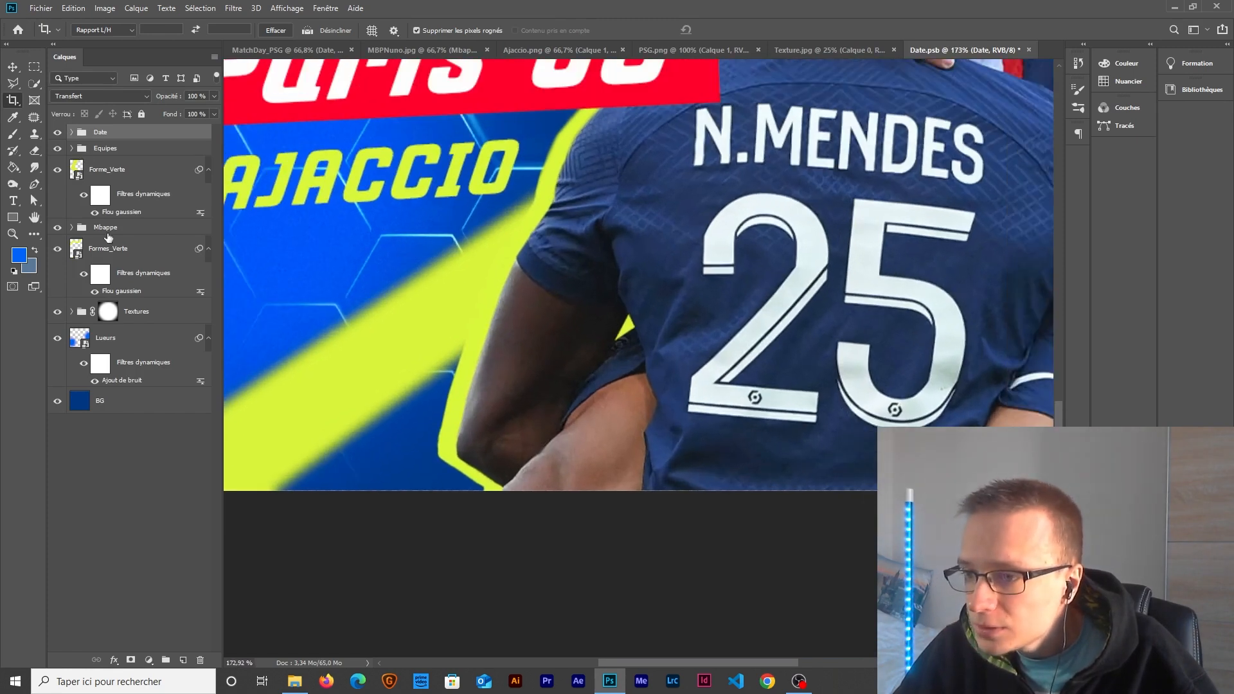
click(108, 232)
key(ctrl+t)
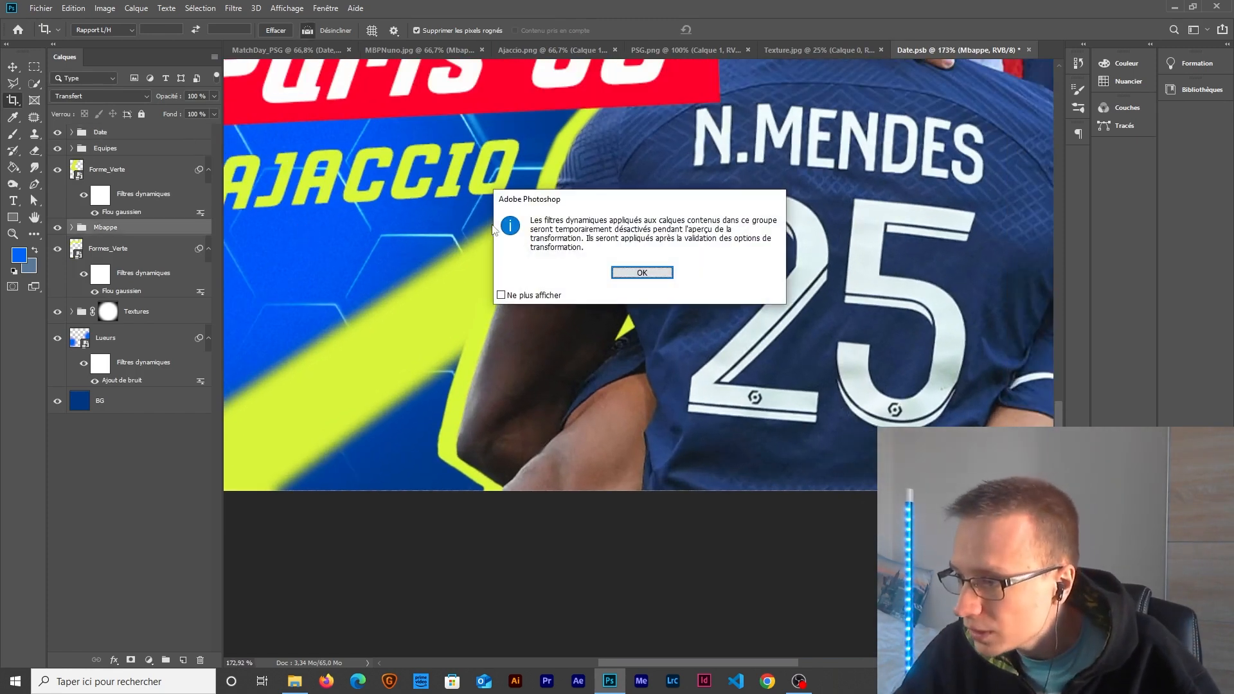
click(668, 270)
scroll(741, 452, down, 3)
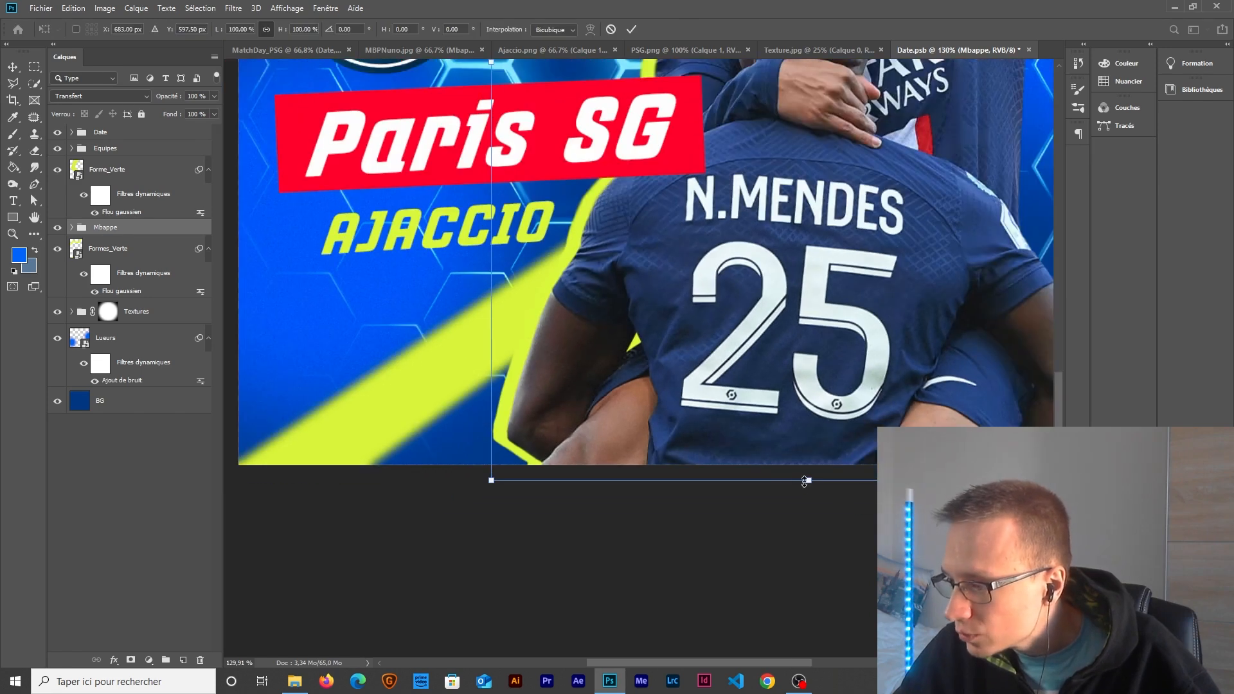
drag(809, 481, 807, 485)
key(Return)
scroll(637, 378, down, 2)
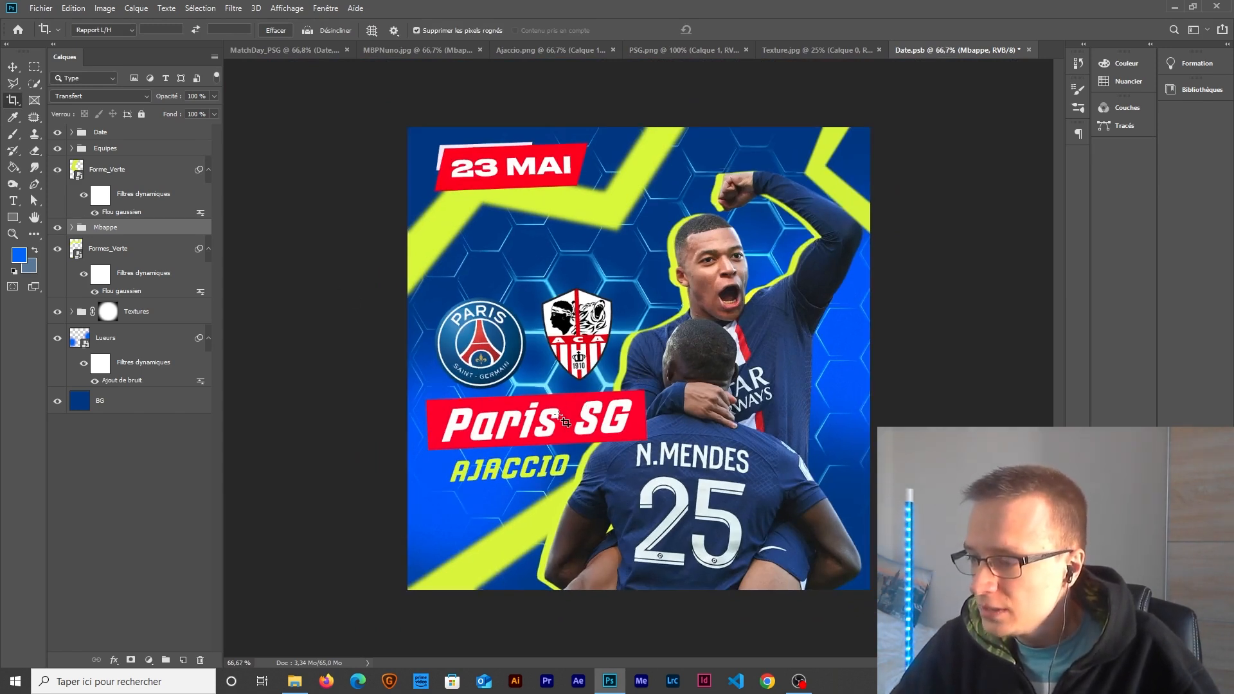
Step: Add an Ombre portée effect to the Rectangle 1 layer behind the Paris SG text, with Grossi at 20% and Taille at 20 px
click(13, 67)
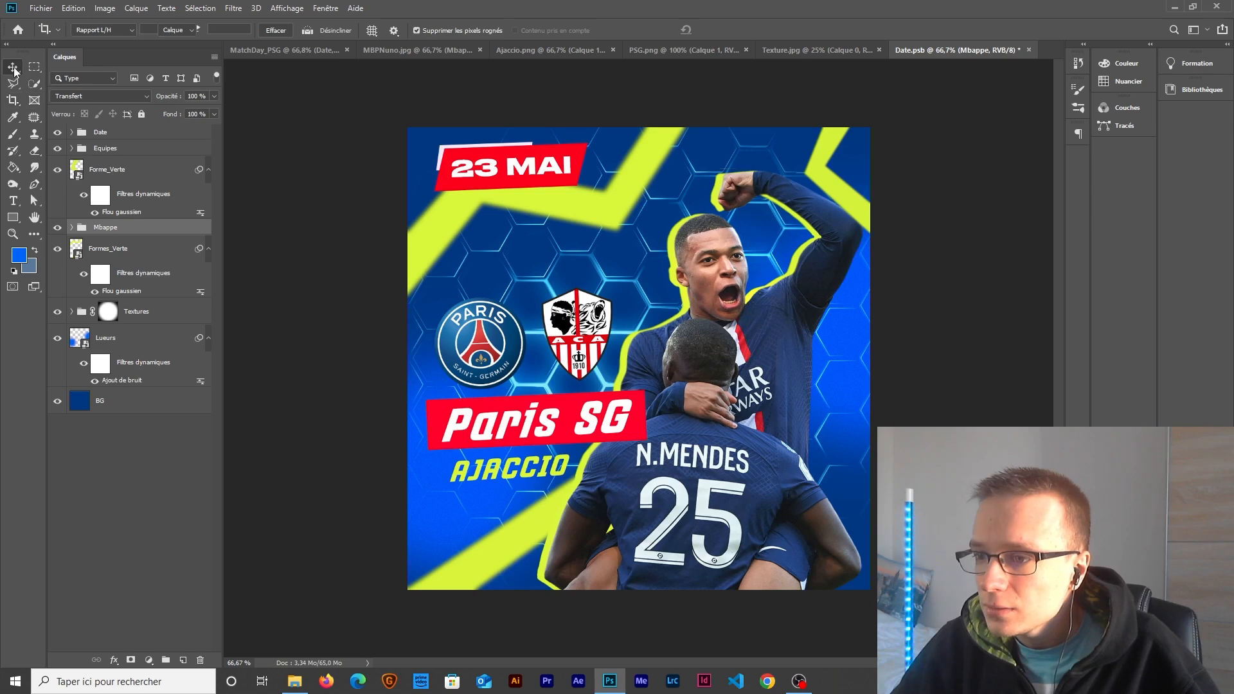
scroll(550, 421, up, 2)
click(559, 422)
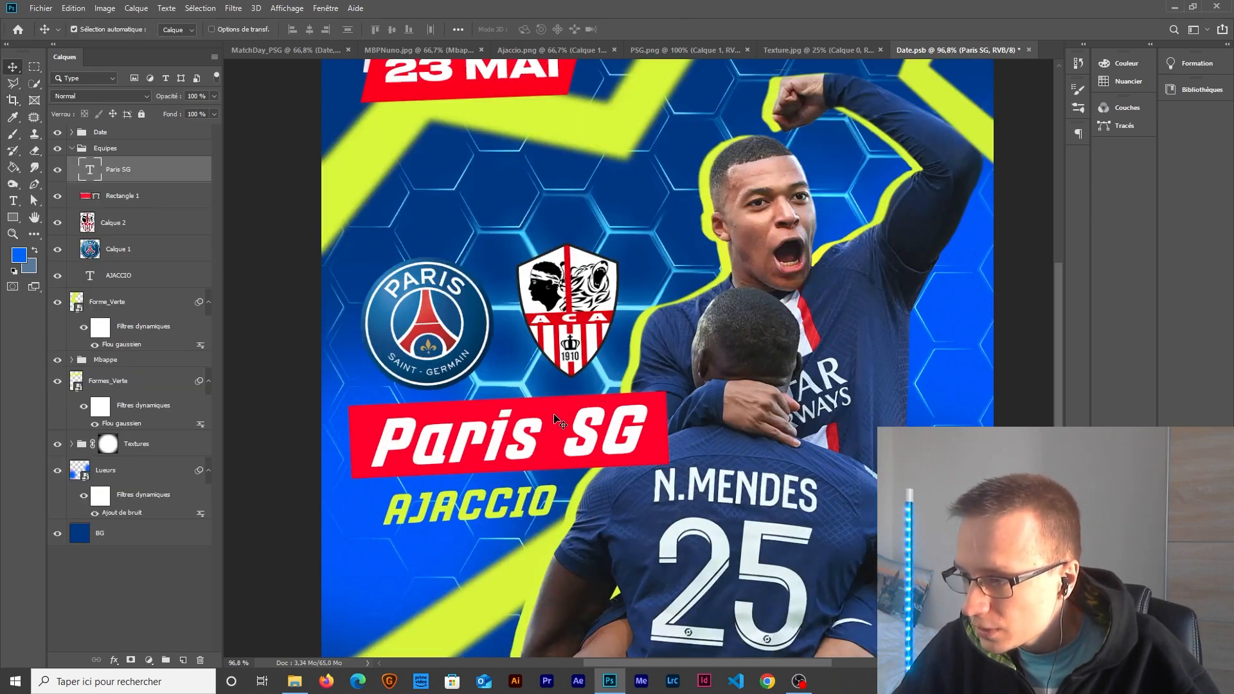
click(154, 196)
right_click(161, 202)
click(280, 142)
drag(438, 223, 947, 150)
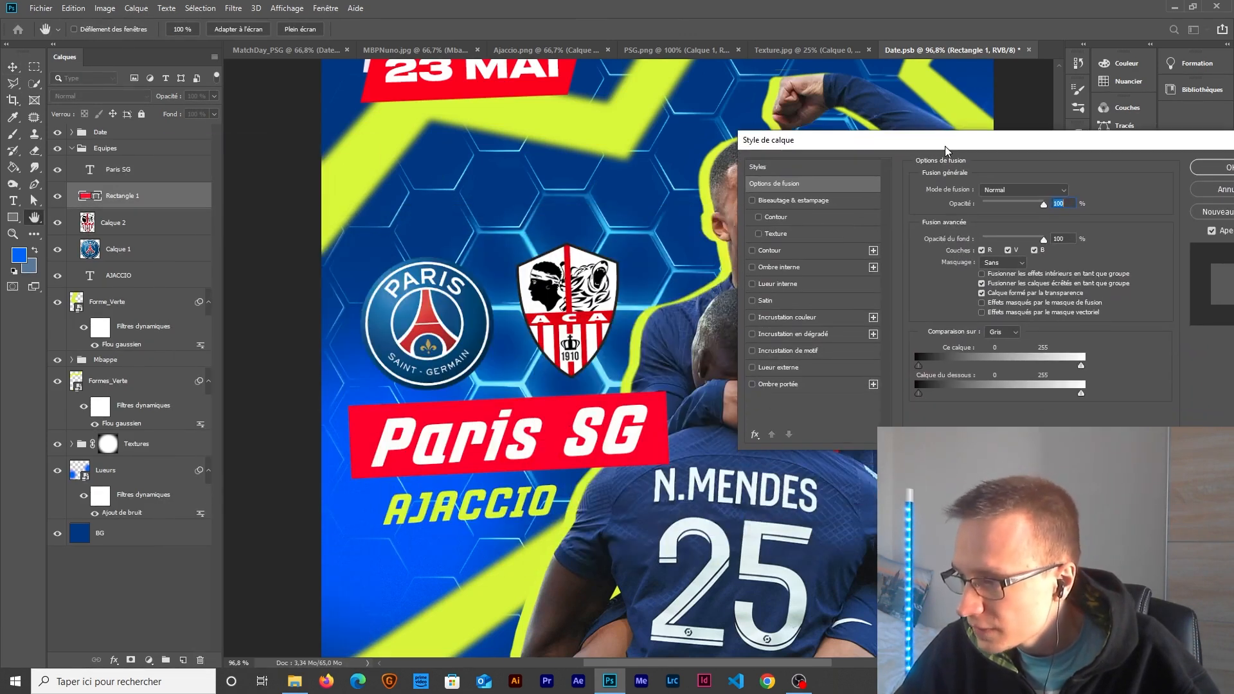
click(774, 385)
click(1053, 260)
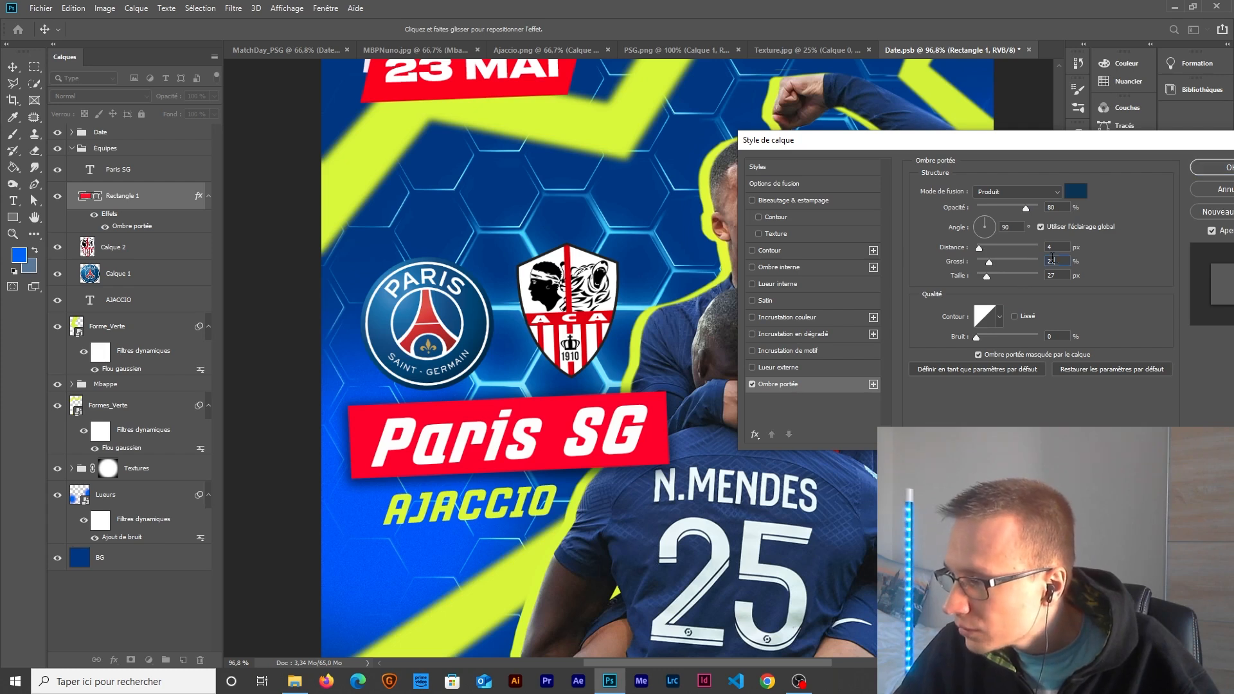
text(20)
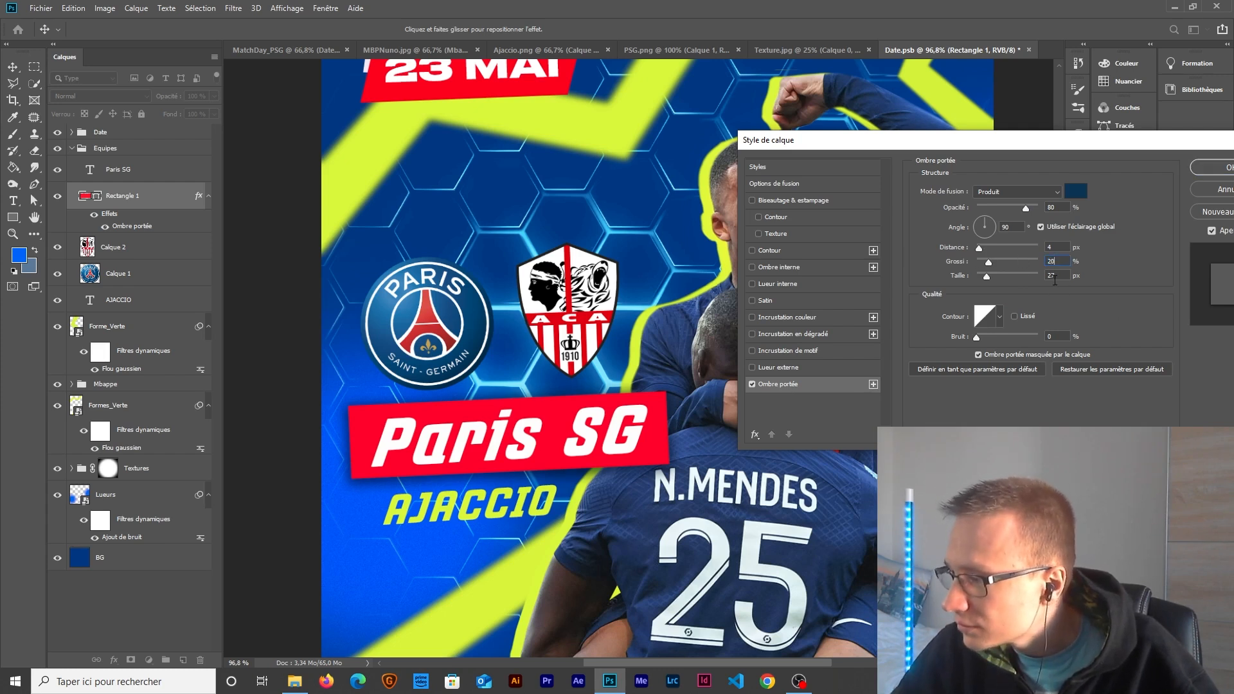
text(20)
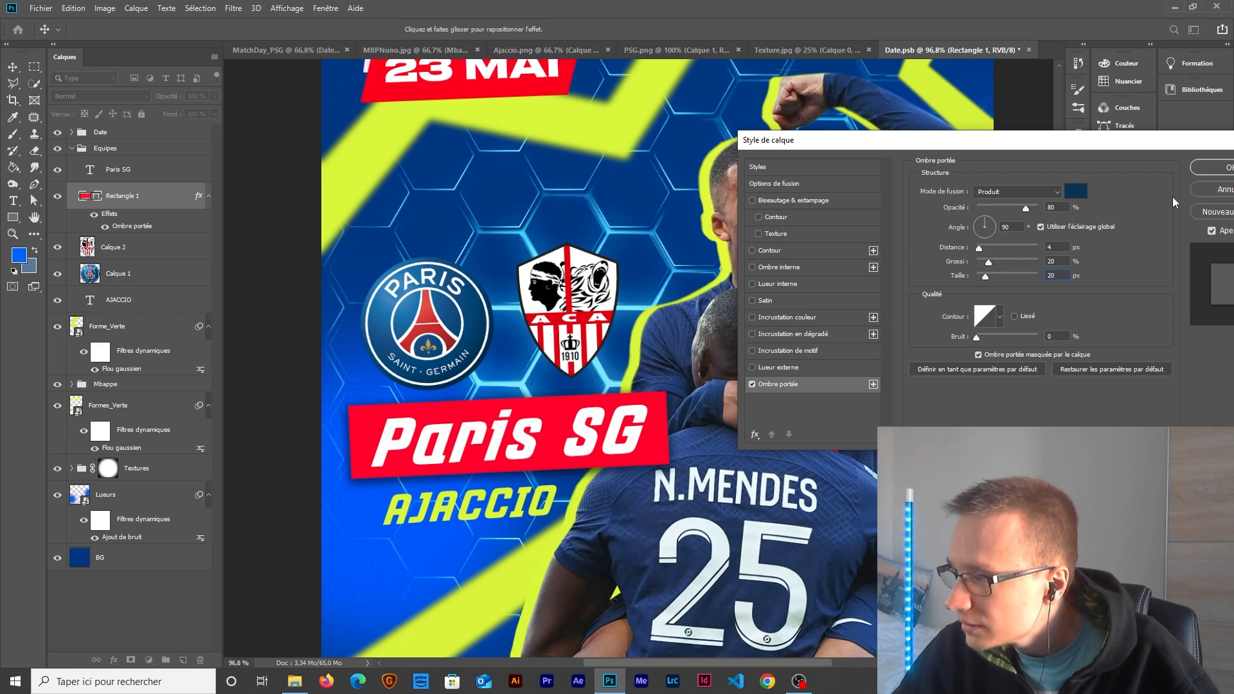
Step: Check the colour code of Rectangle 1's drop shadow without changing it, and apply the layer style
click(1074, 193)
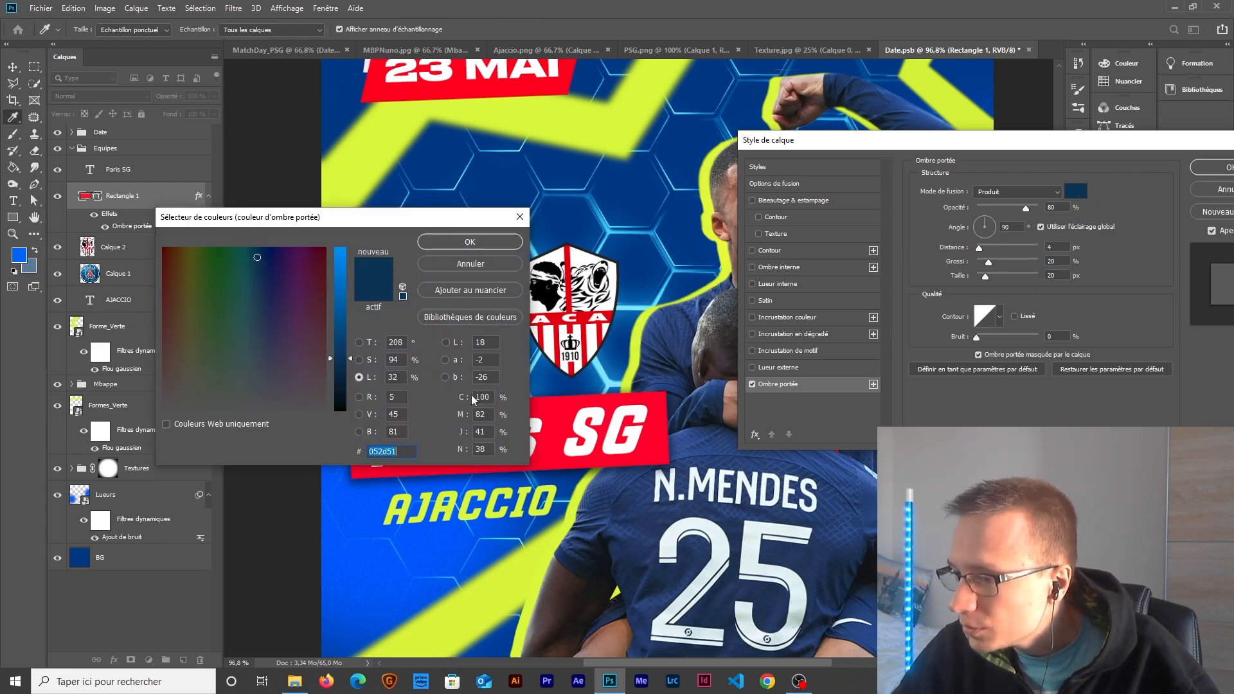
drag(389, 450, 398, 451)
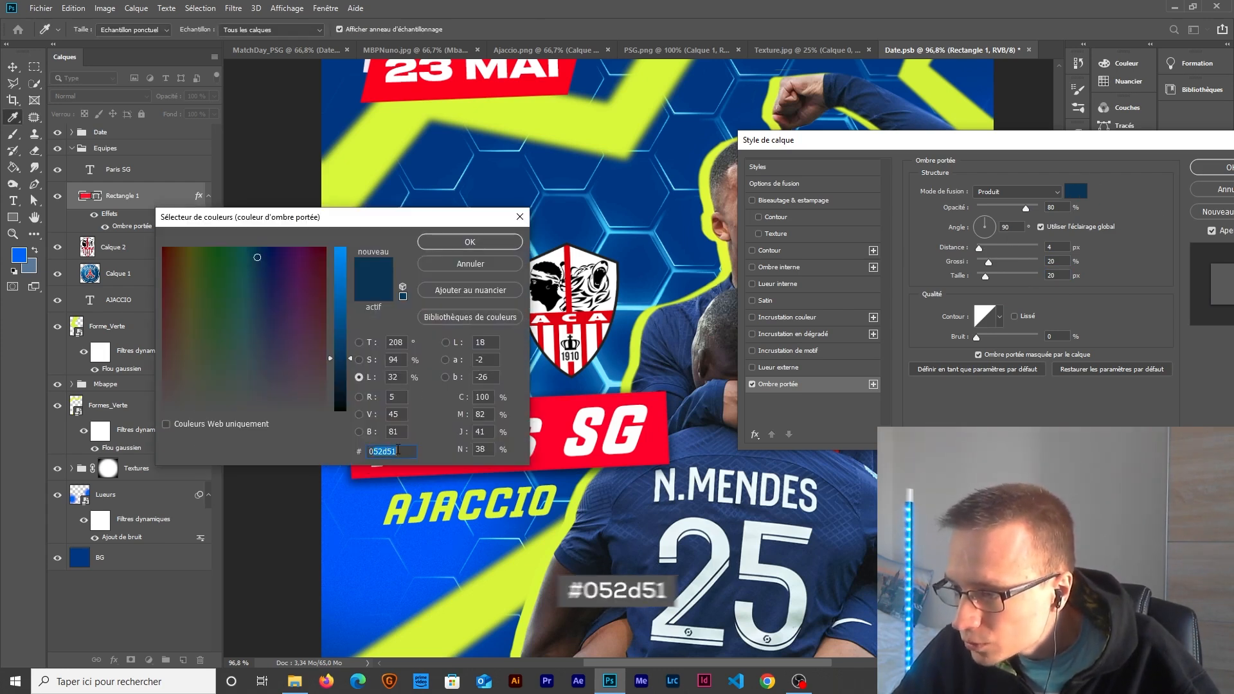
click(445, 265)
drag(886, 149, 759, 148)
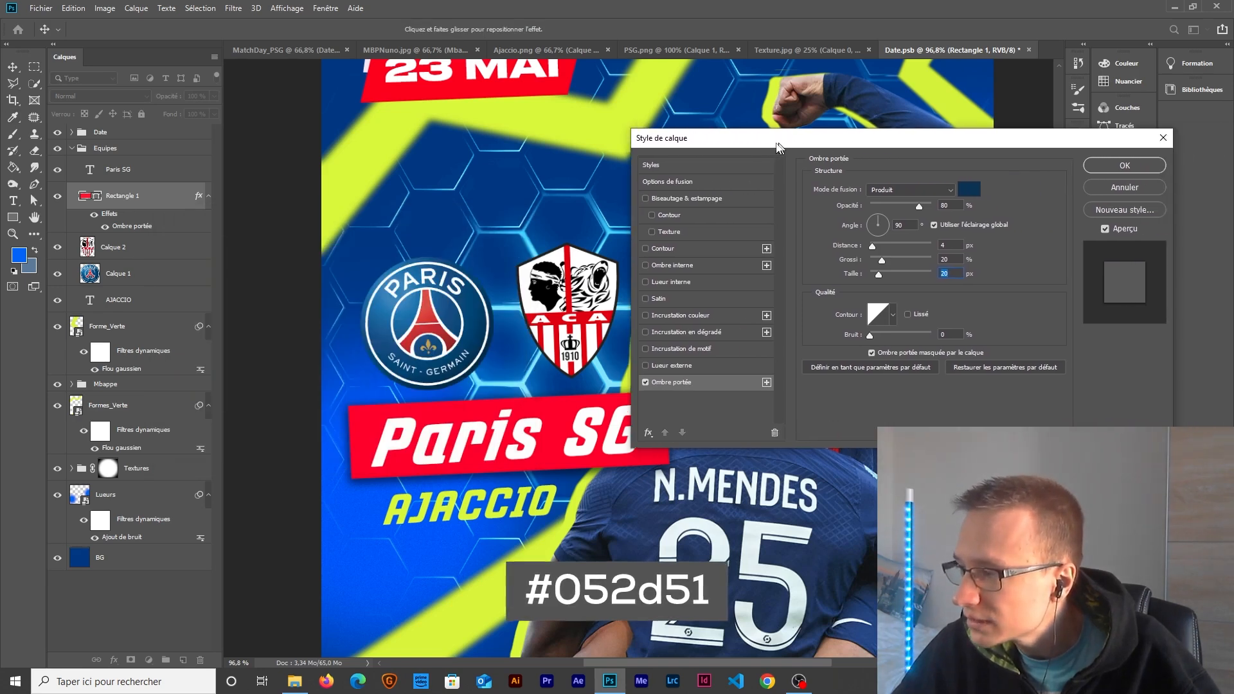
click(1087, 167)
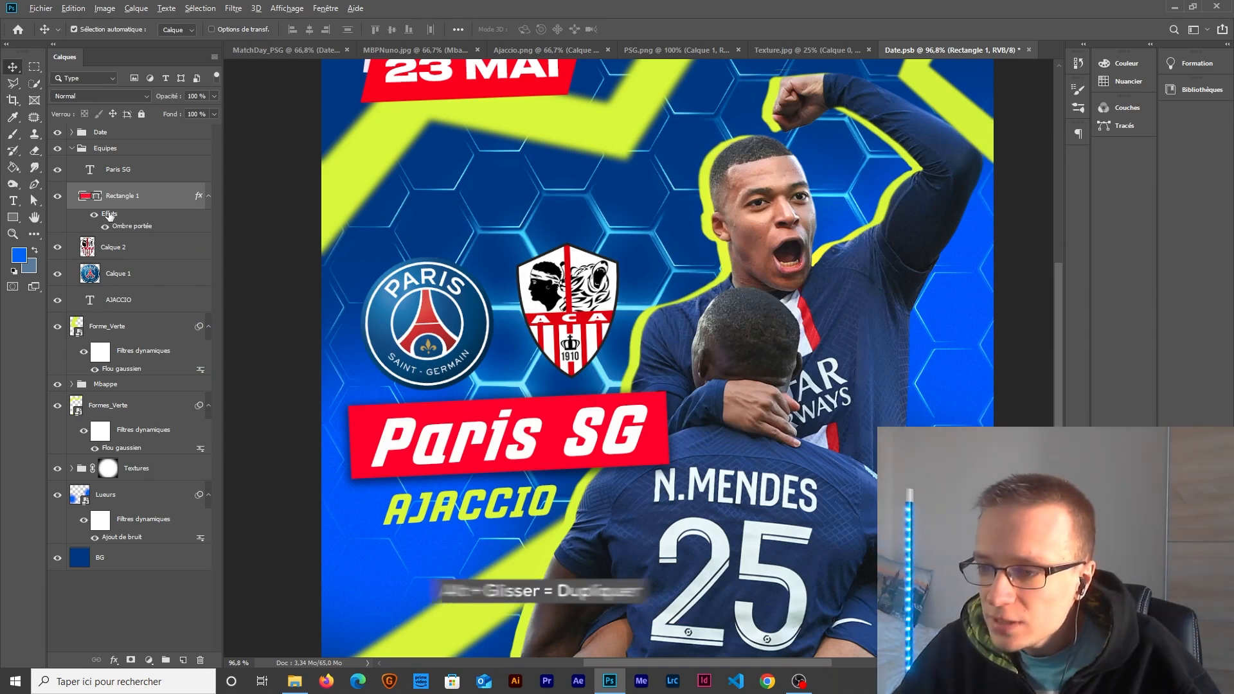
Step: Duplicate the Rectangle 1 layer's drop shadow effect onto the AJACCIO text layer
drag(109, 215, 124, 301)
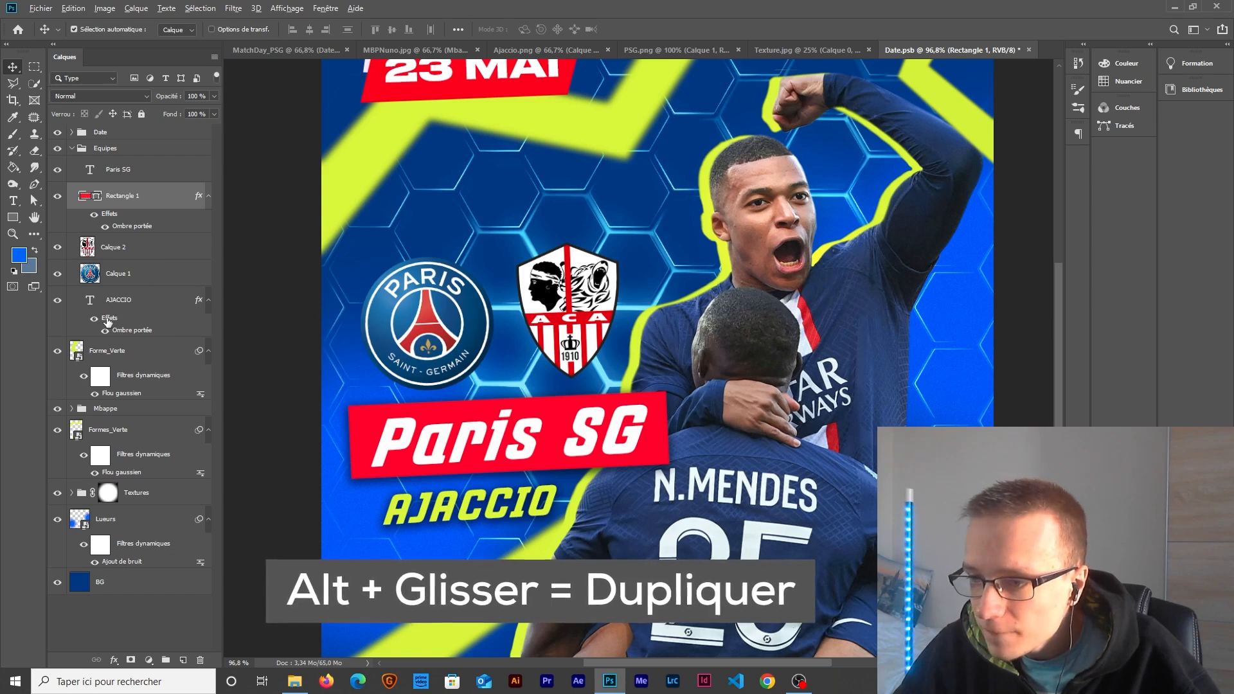
Step: Convert the Calque 1 and Calque 2 club logo layers into smart objects
click(126, 300)
right_click(144, 276)
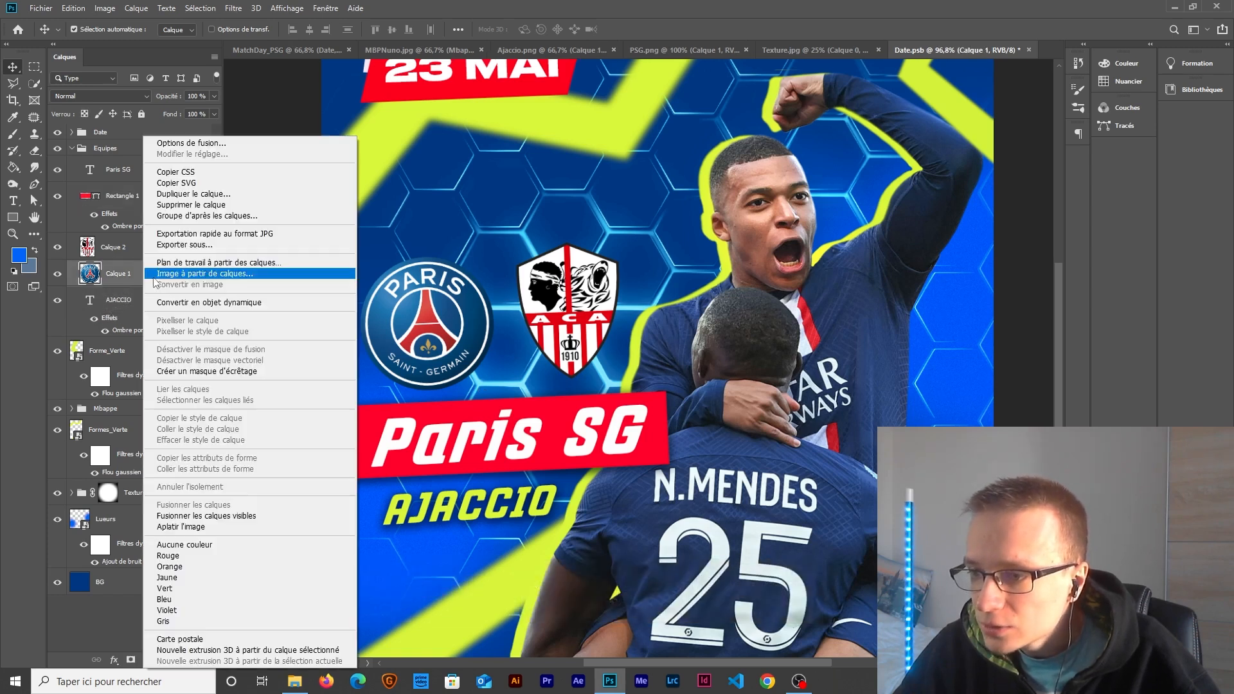
click(172, 305)
right_click(129, 252)
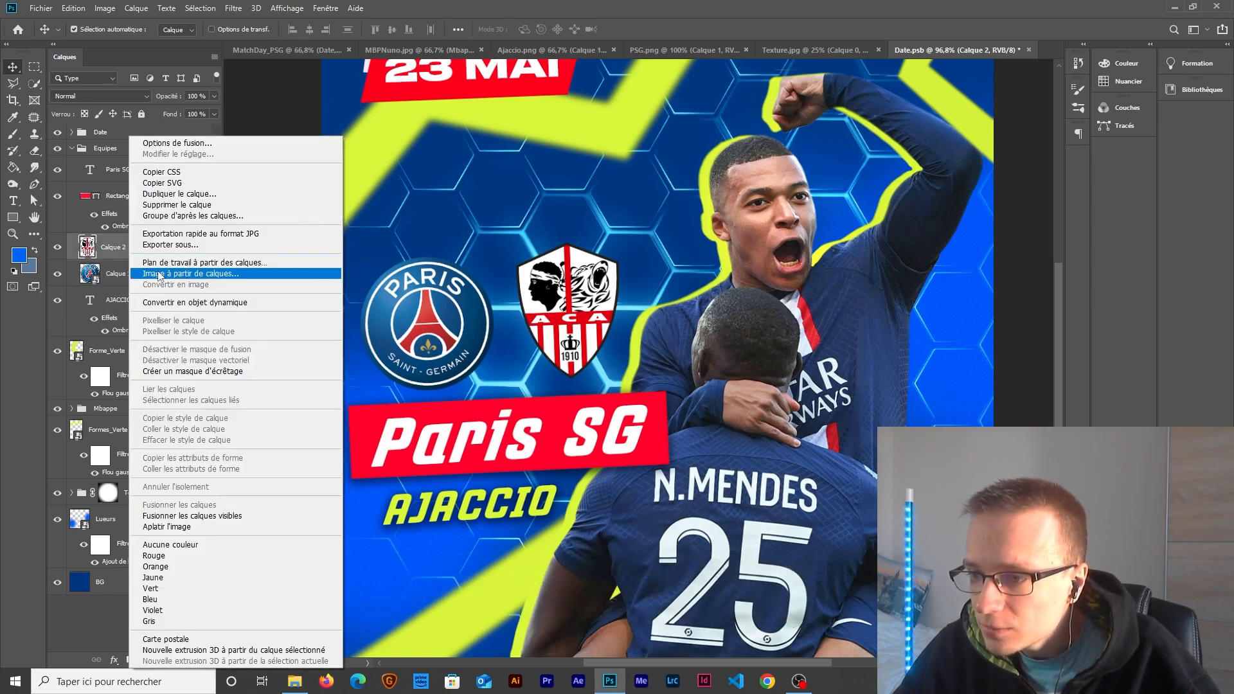
click(171, 304)
Step: Duplicate the AJACCIO layer's drop shadow effect onto the Calque 1 and Calque 2 logo layers
drag(107, 322, 125, 250)
scroll(491, 434, down, 2)
scroll(492, 434, up, 1)
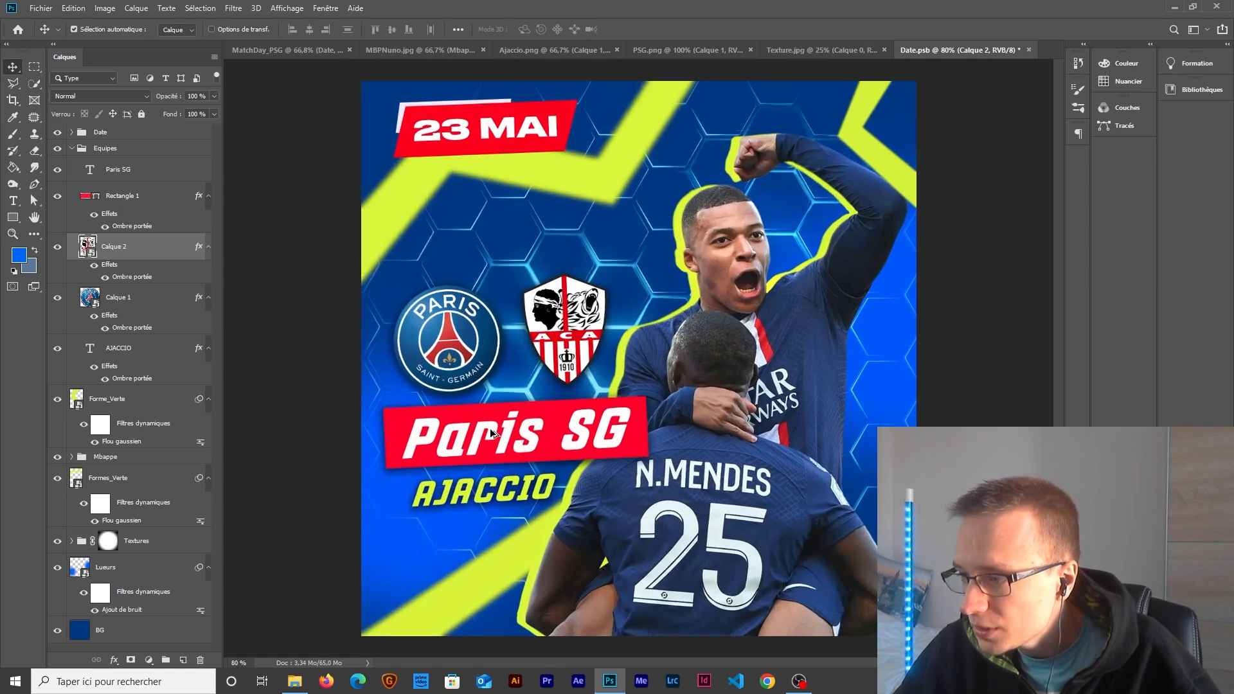
scroll(492, 434, down, 1)
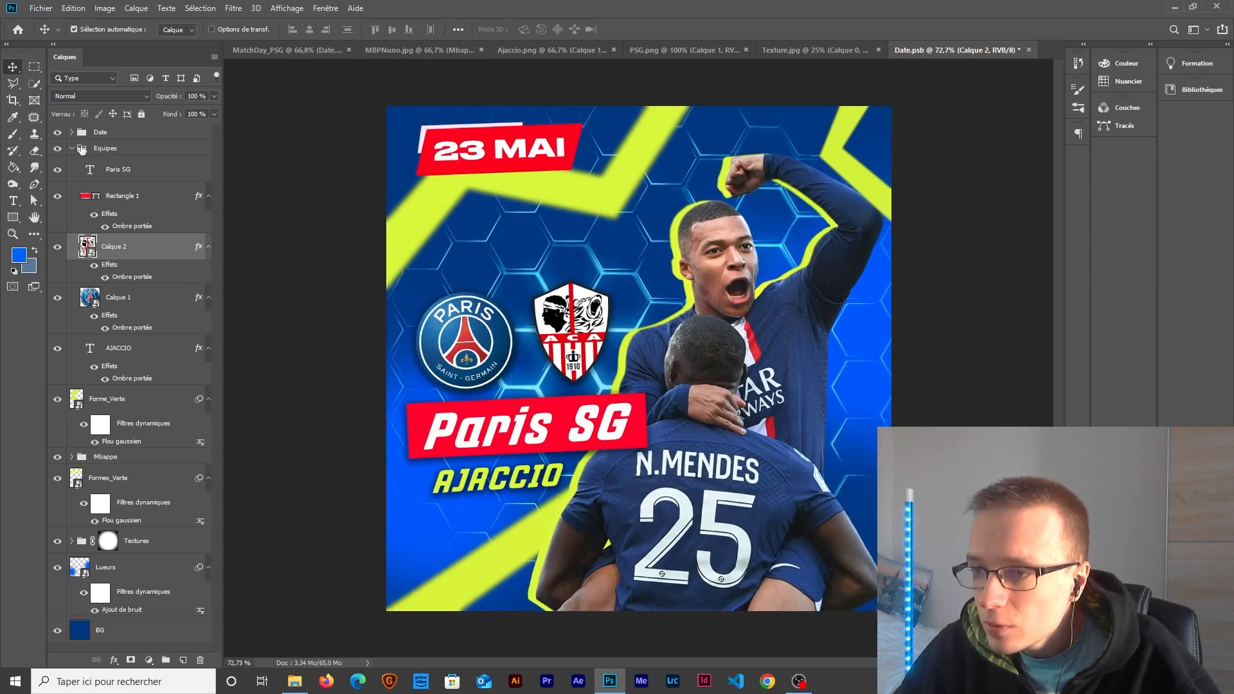
Step: Expand the Date group and duplicate Rectangle 1's drop shadow onto the Rouge layer
click(72, 133)
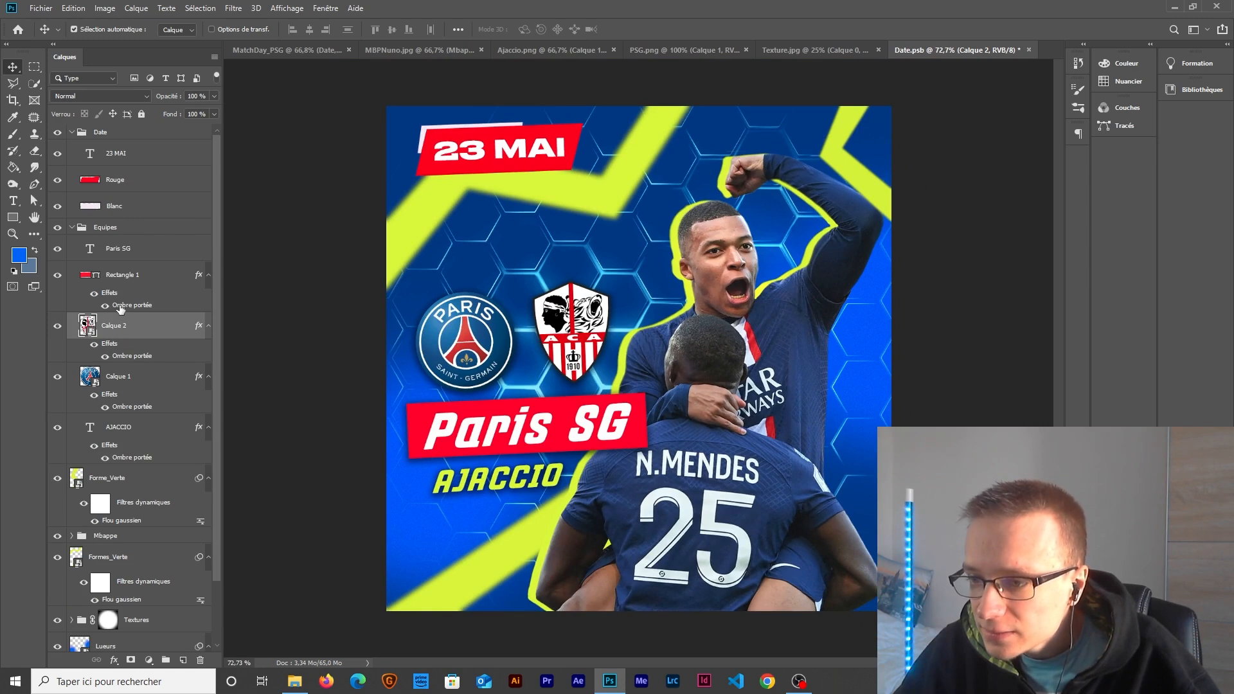
drag(120, 309, 117, 180)
scroll(492, 273, up, 1)
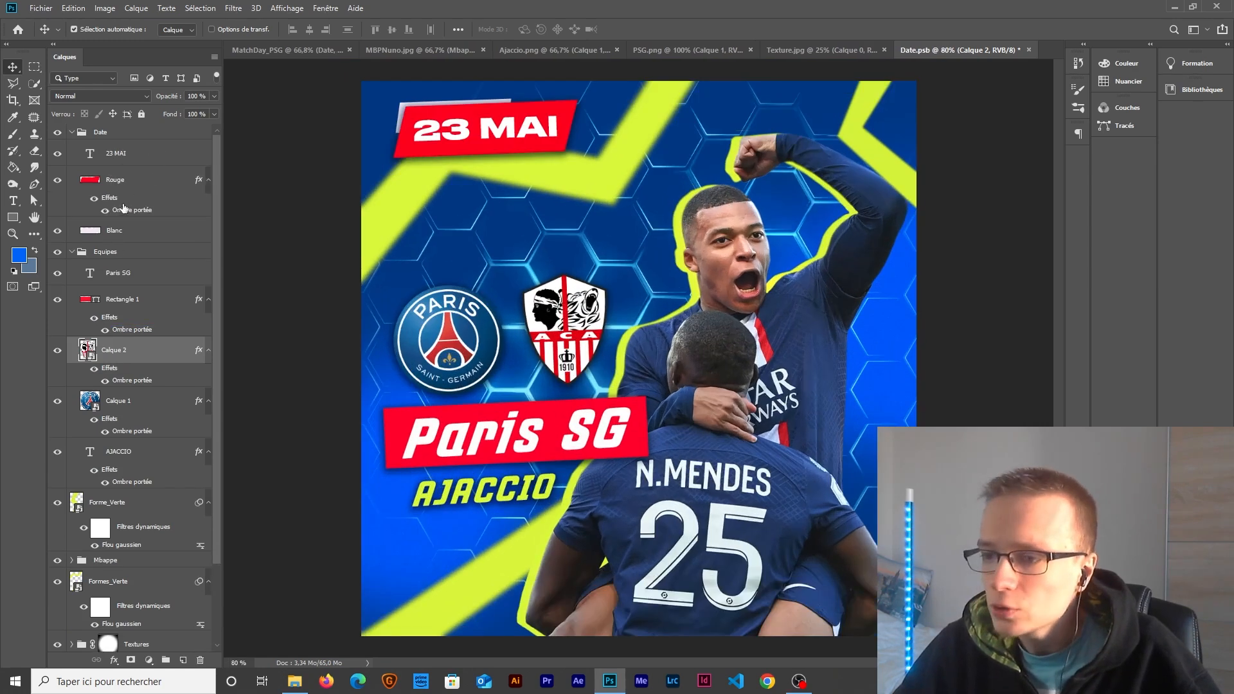
Step: Set the Rouge layer's drop shadow to Grossi 10% and Taille 30 px, and apply the layer style
click(121, 213)
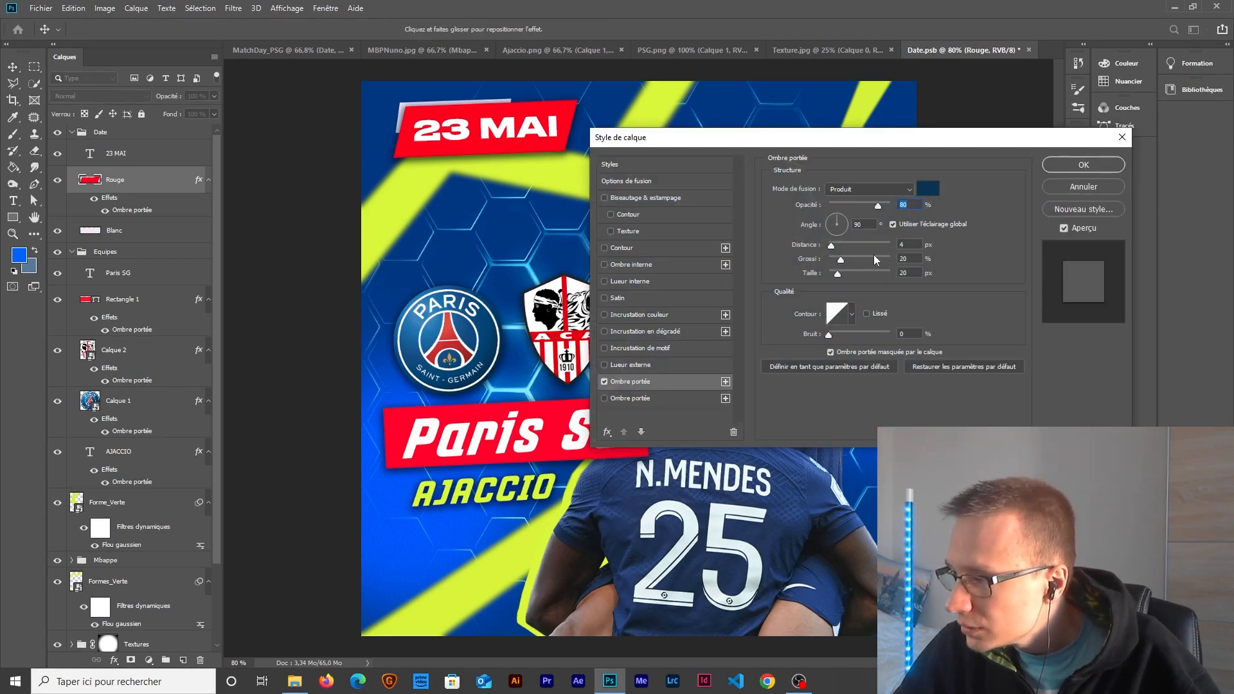
drag(816, 137, 831, 138)
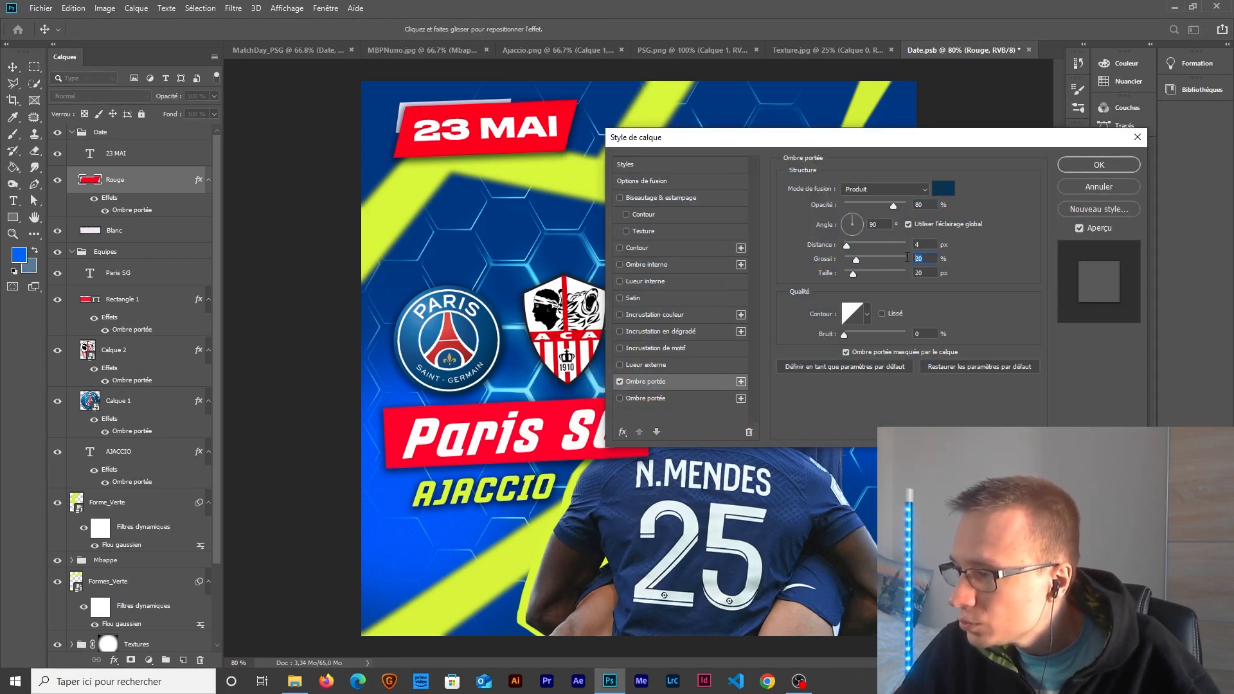
text(10)
key(Tab)
text(10)
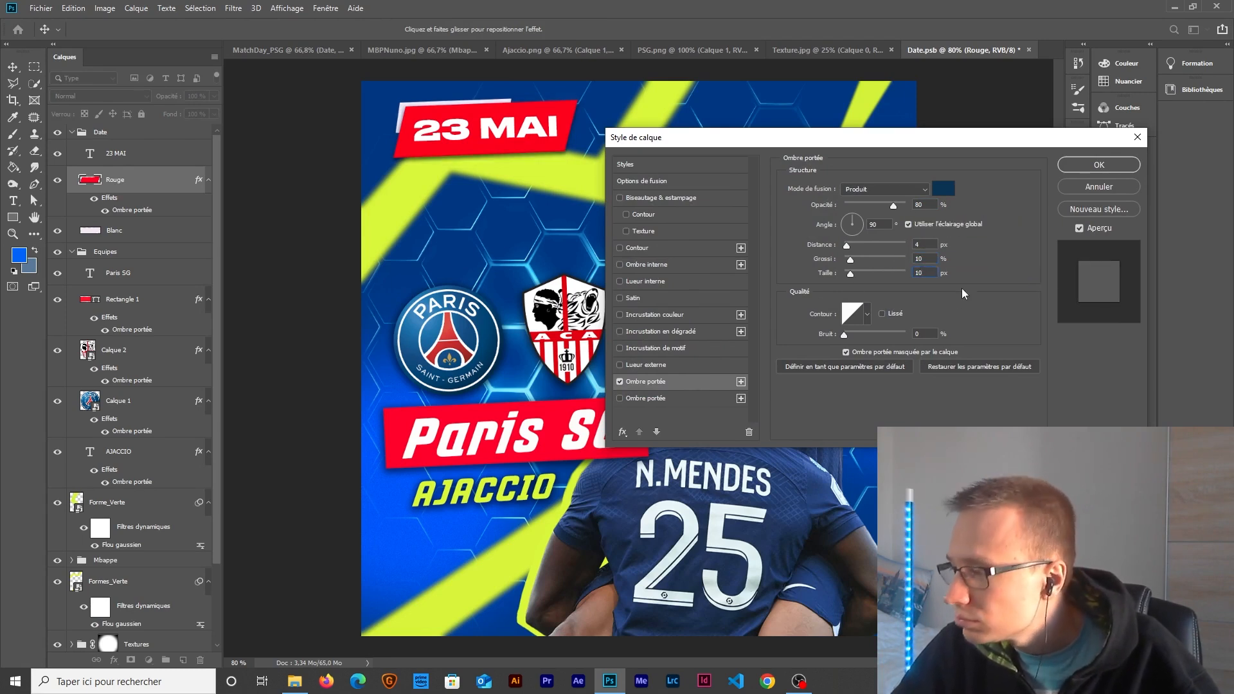
text(30)
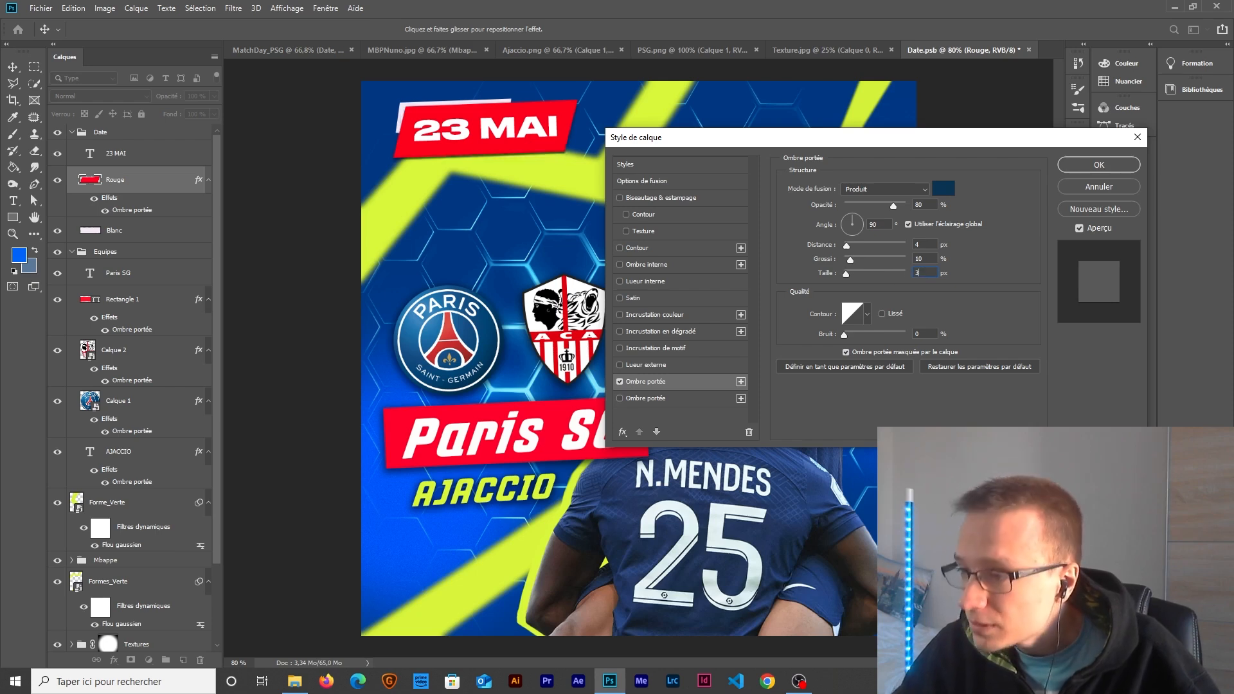
click(1100, 165)
Step: Save and close Date.psb to return to the MatchDay_PSG document
scroll(551, 389, down, 3)
scroll(551, 390, up, 2)
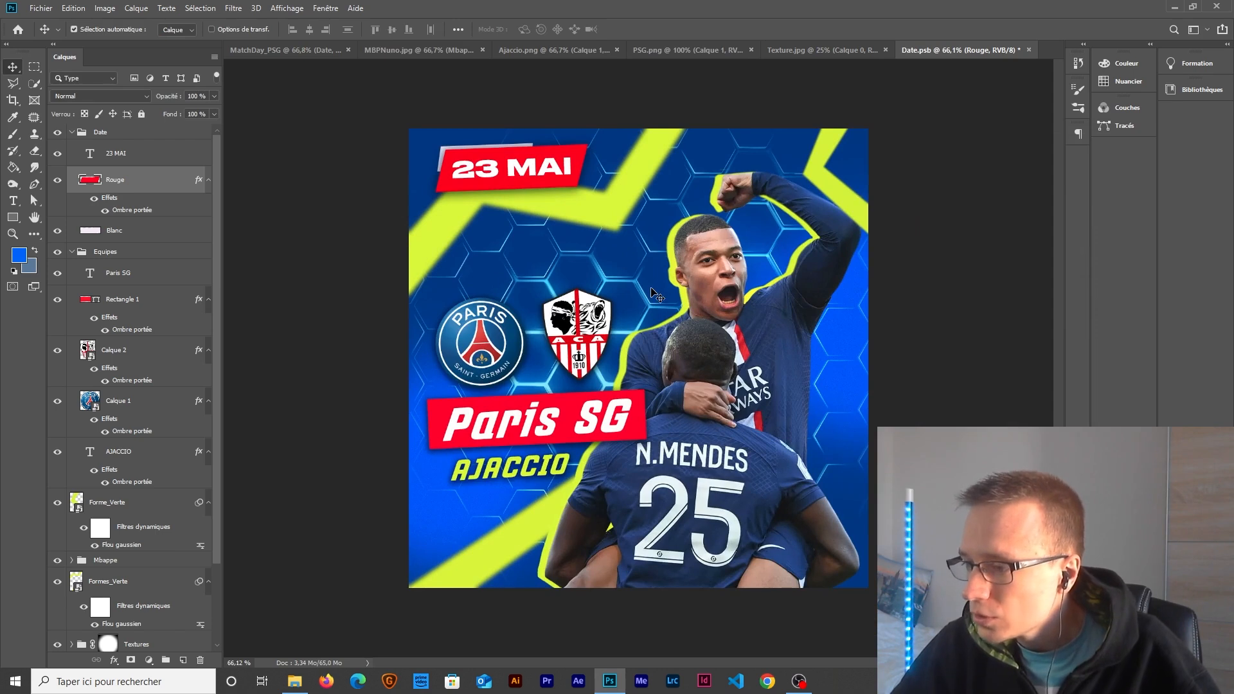
scroll(108, 472, down, 1)
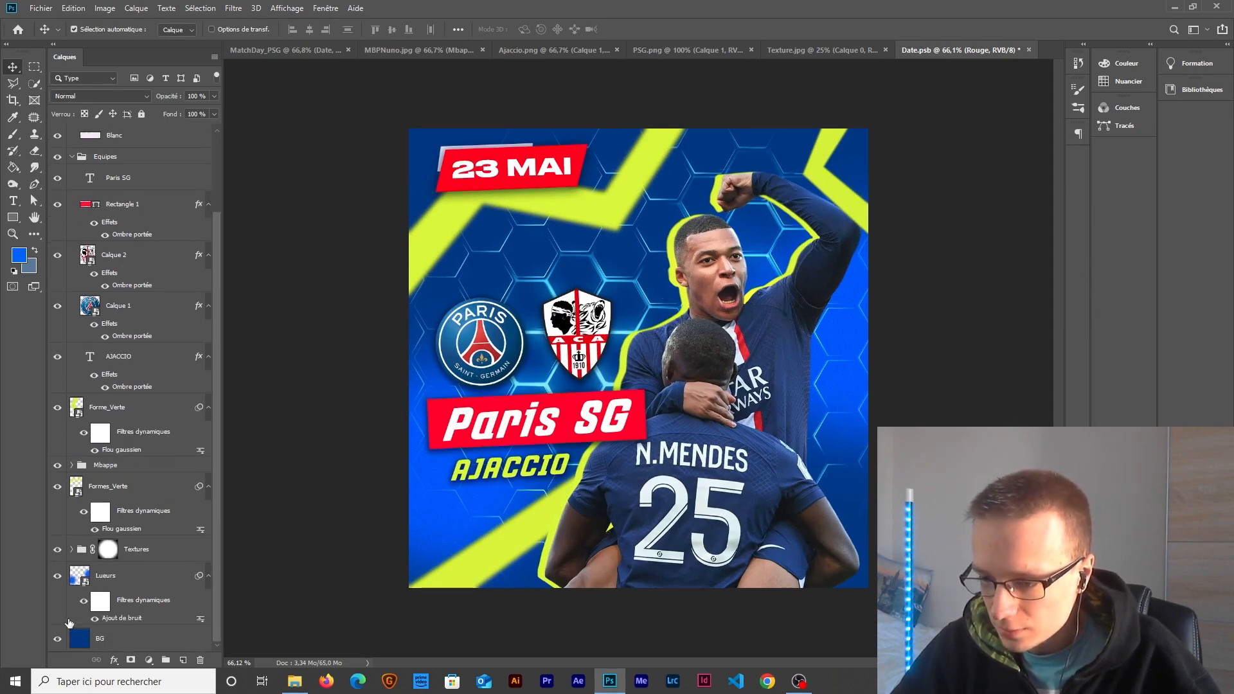
click(1030, 49)
click(577, 250)
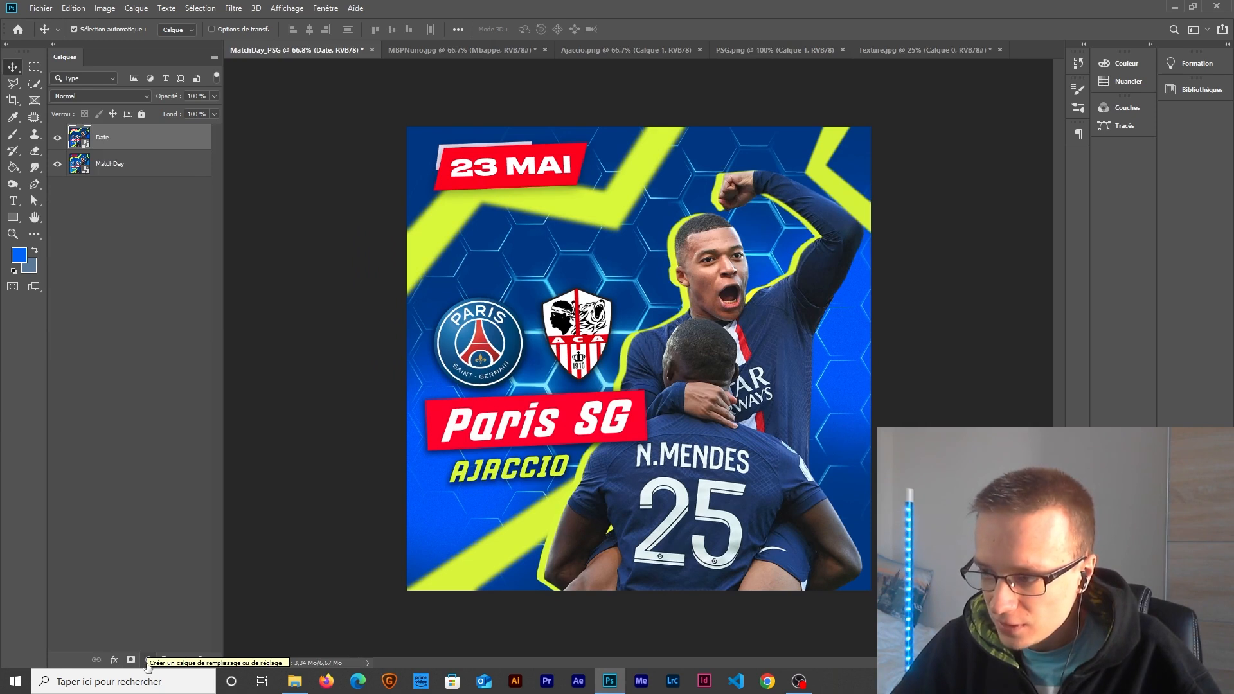
Step: Add a Correction sélective adjustment layer above Date, with Rouges at Cyan +13, Magenta +7, Jaune -6 and Noir +8
click(147, 661)
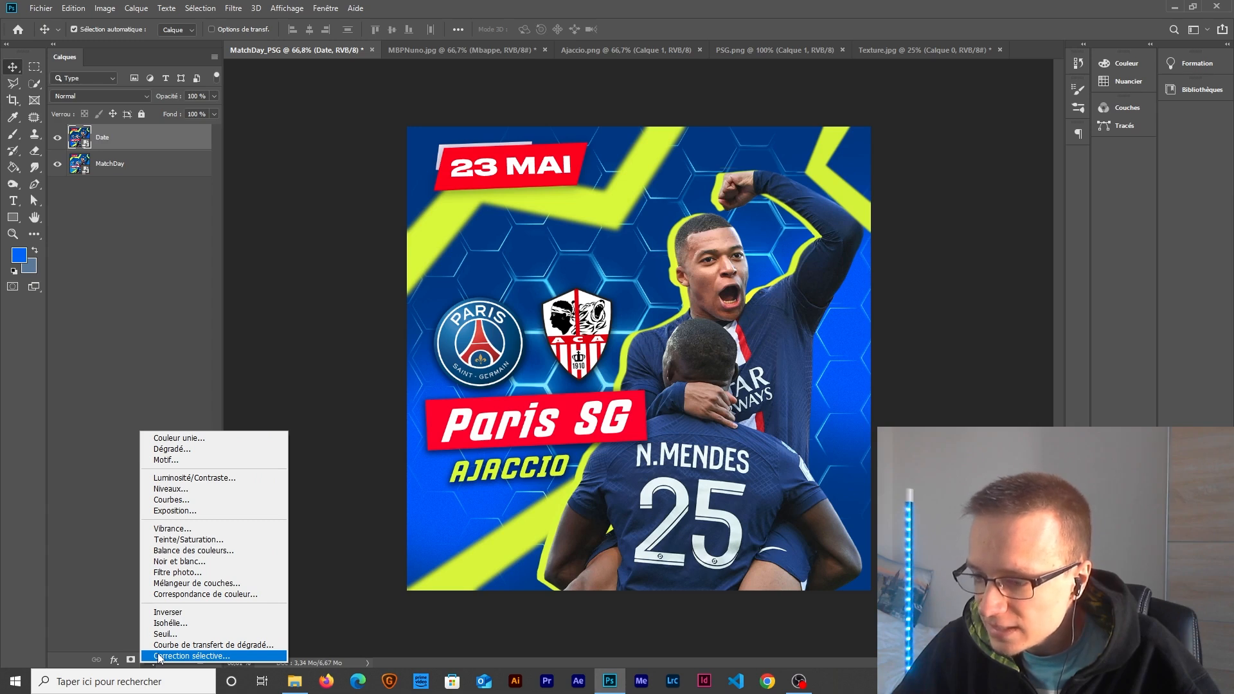
click(158, 656)
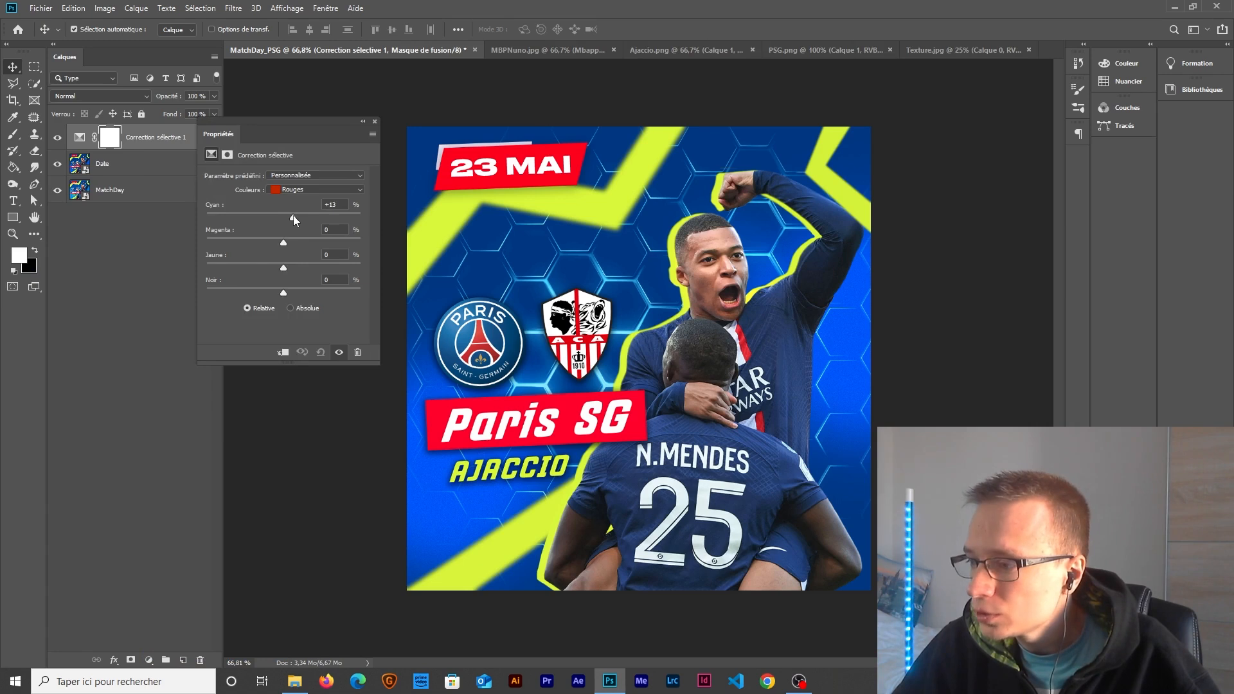
drag(288, 239, 273, 271)
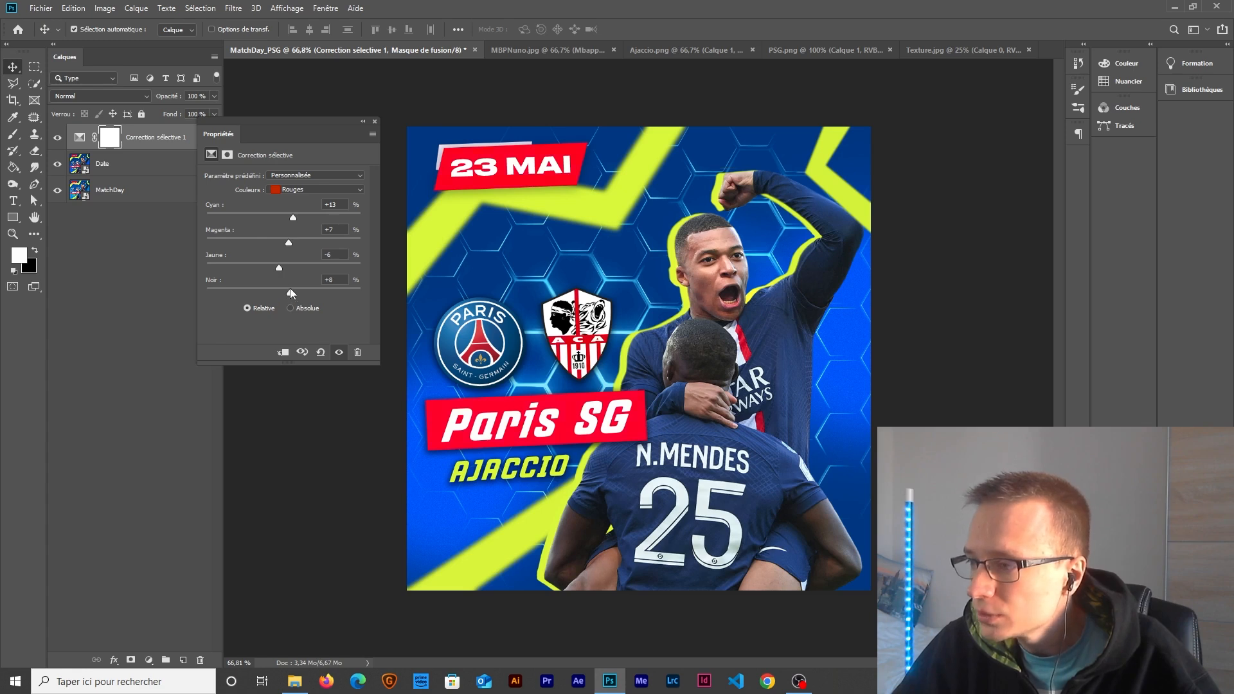
Step: In the selective colour correction, set Jaunes to Cyan +17, Magenta +14, Jaune -17 and Noir +19
click(318, 189)
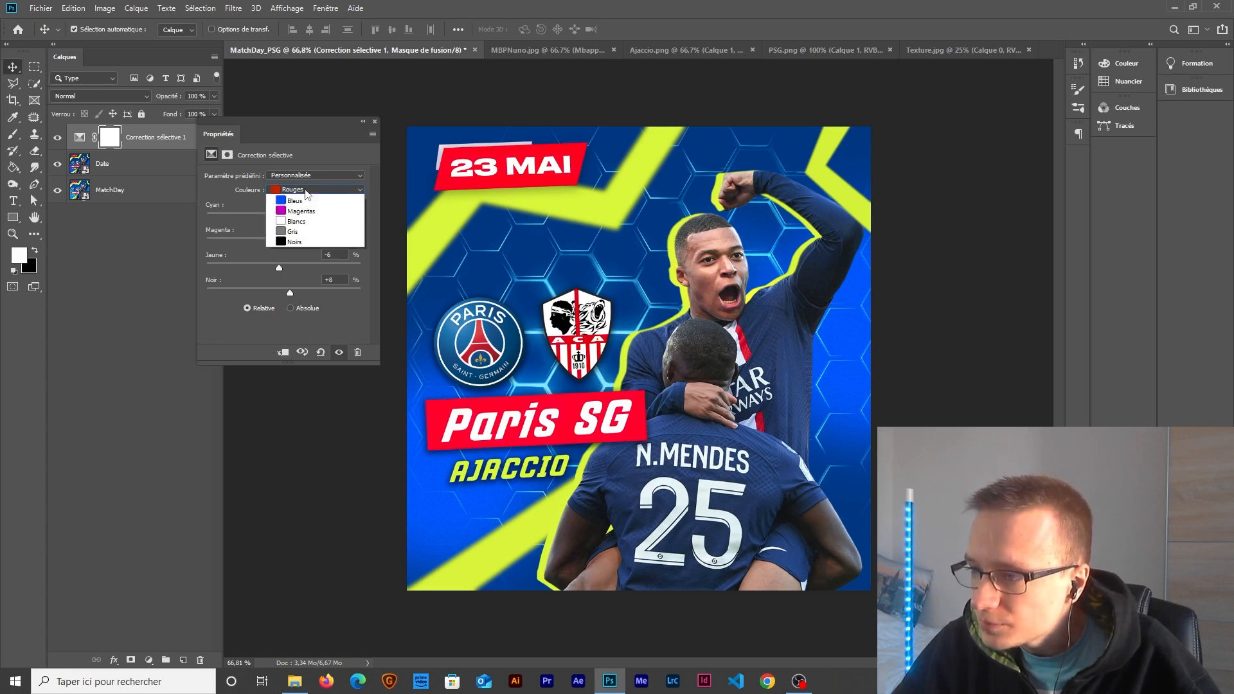
click(297, 210)
drag(283, 218, 270, 247)
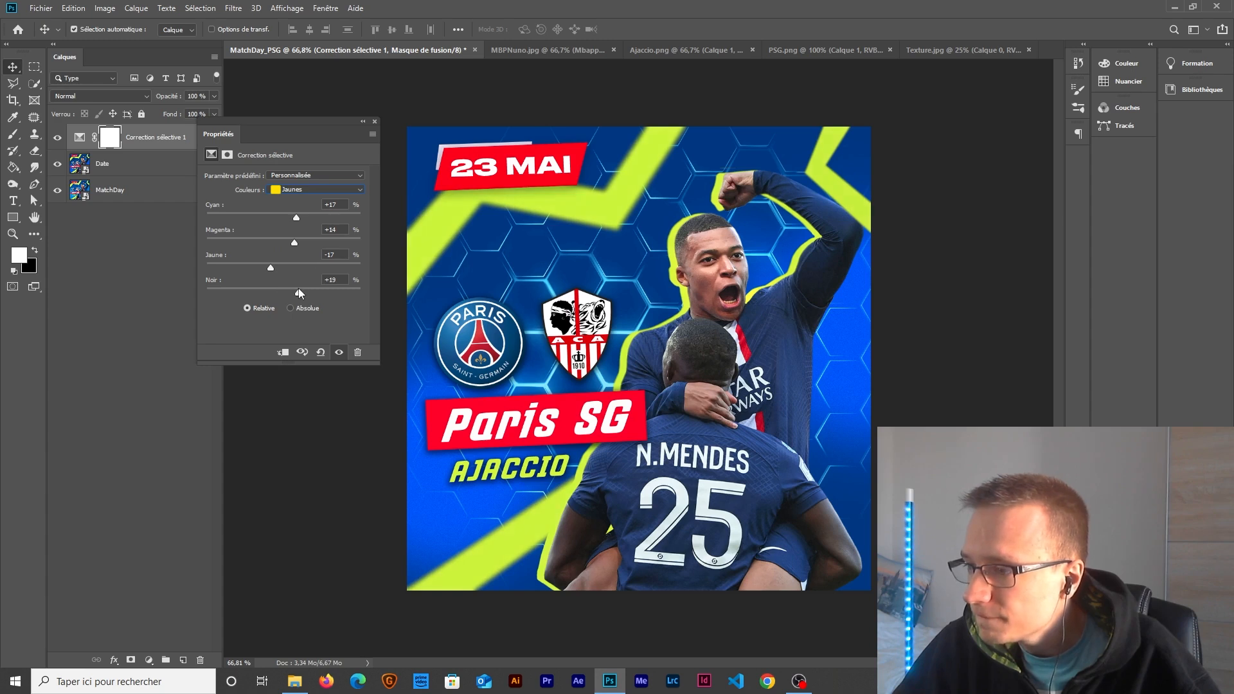
Step: Adjust the Verts range of the selective colour correction, raising Cyan and Noir slightly
click(321, 189)
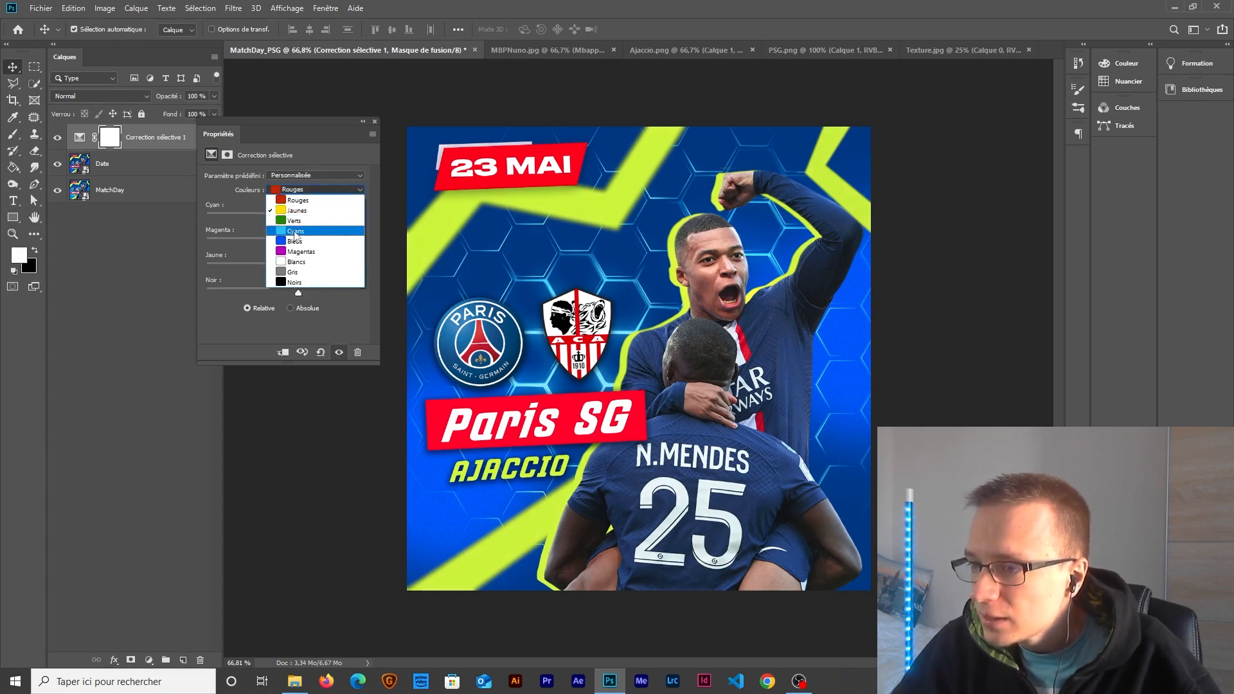
click(295, 221)
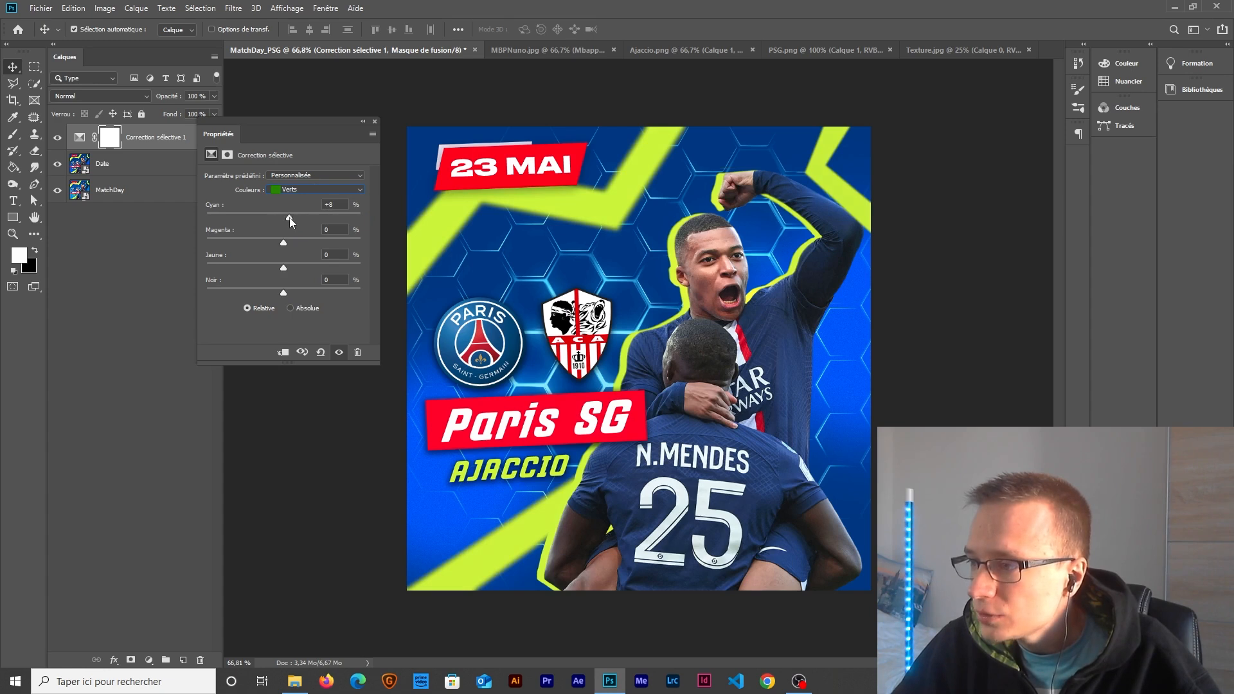
drag(283, 270, 294, 293)
Step: For the Cyans range, set Cyan to +23 and Magenta to -21, and lower Noir slightly
click(298, 190)
click(294, 229)
drag(284, 220, 270, 245)
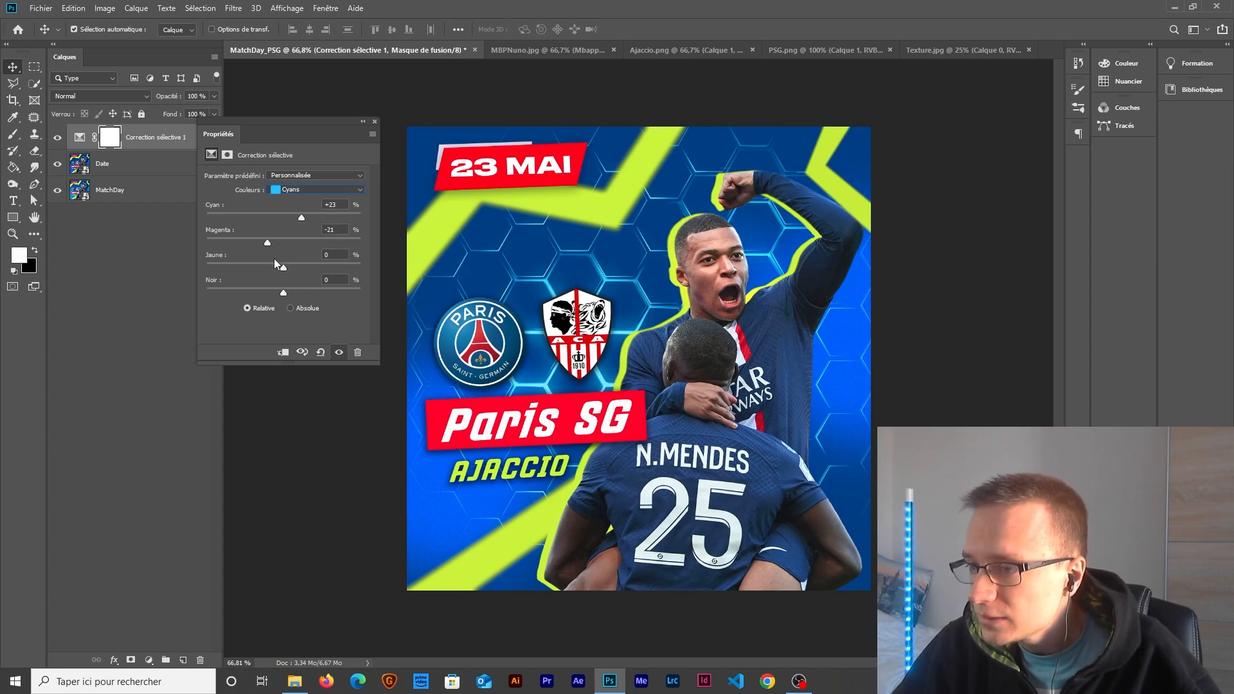
drag(284, 290, 276, 291)
Step: Raise Cyan and Magenta for the Bleus range, then toggle the selective colour correction to compare the poster with and without it
click(297, 190)
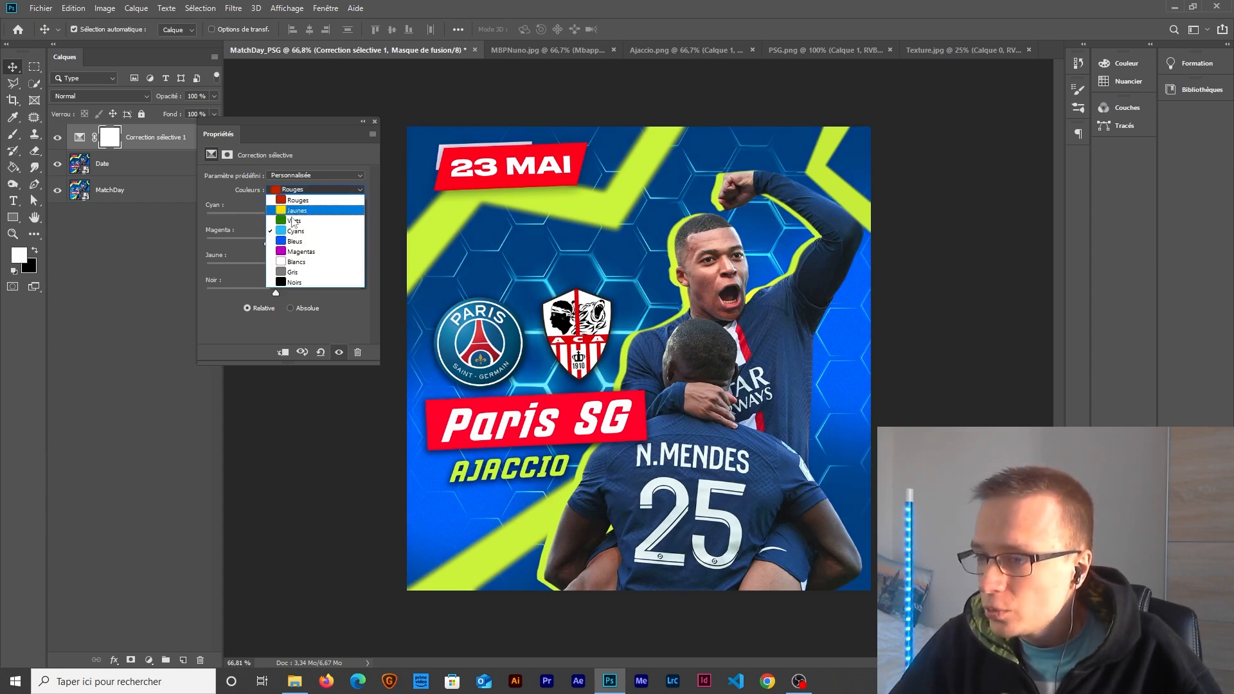
click(295, 241)
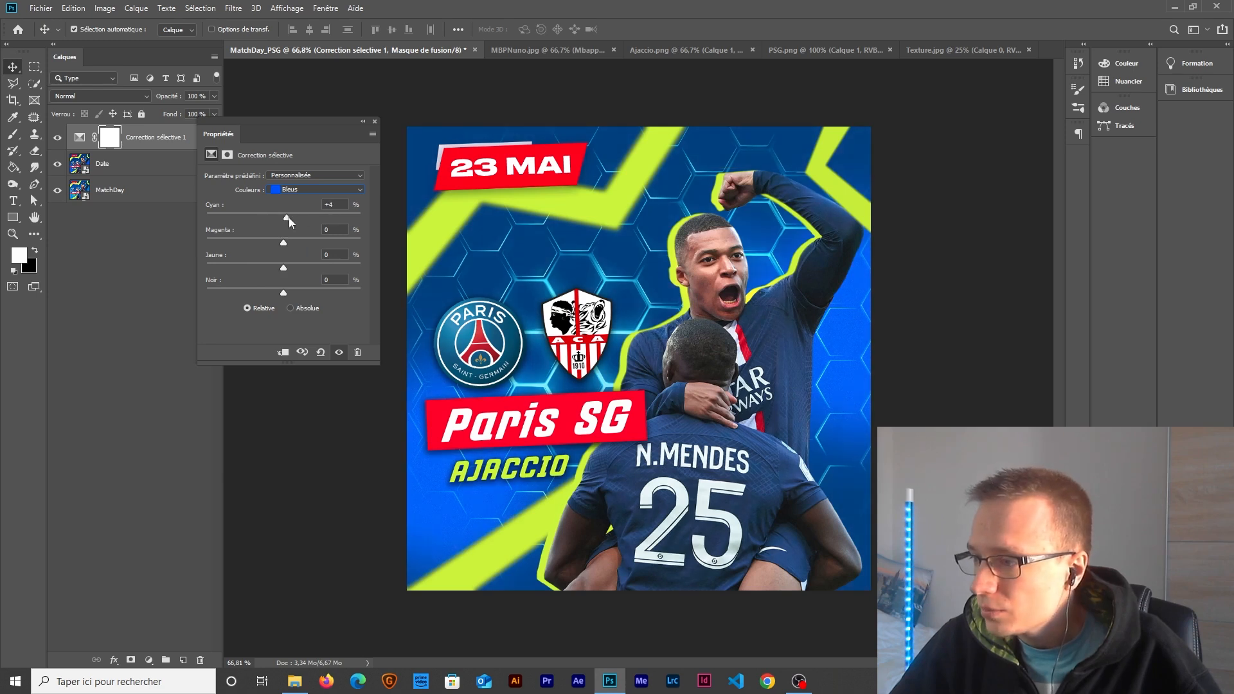
mouse_move(306, 220)
mouse_down()
mouse_move(274, 220)
mouse_move(303, 240)
mouse_up()
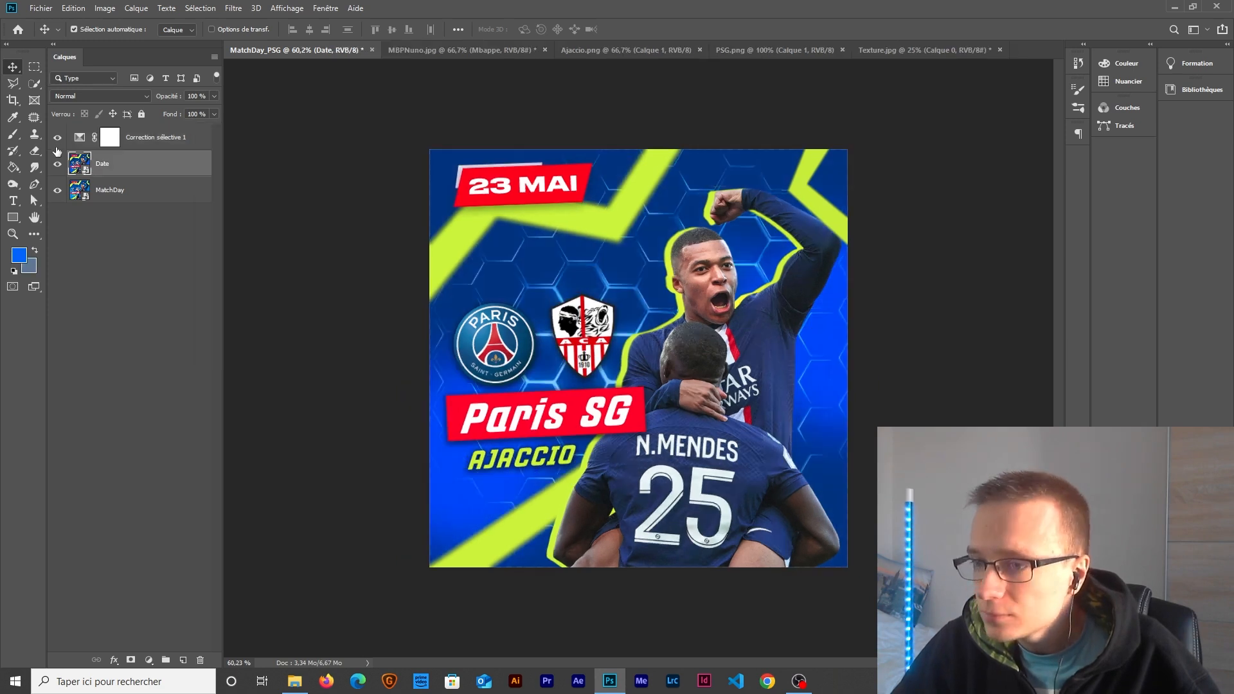
click(57, 138)
click(56, 139)
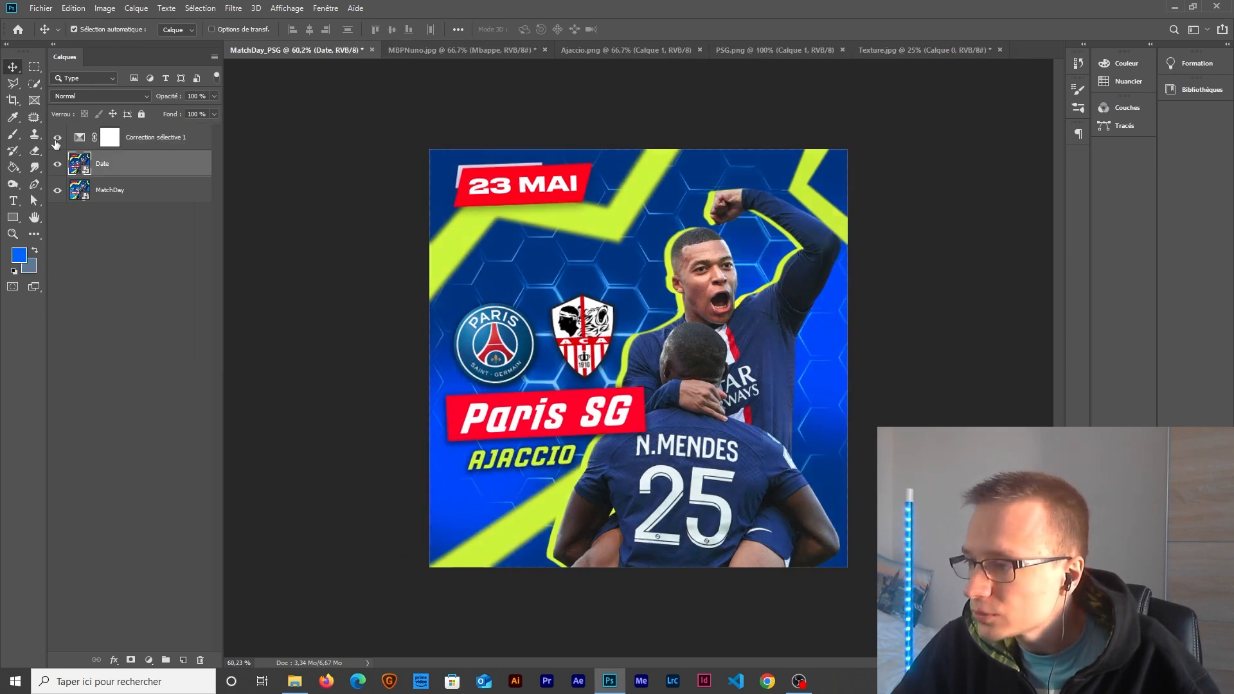
Step: Add a Niveaux adjustment layer above Correction sélective 1 with input levels 7, 1,09 and 234, and compare its effect
double_click(79, 138)
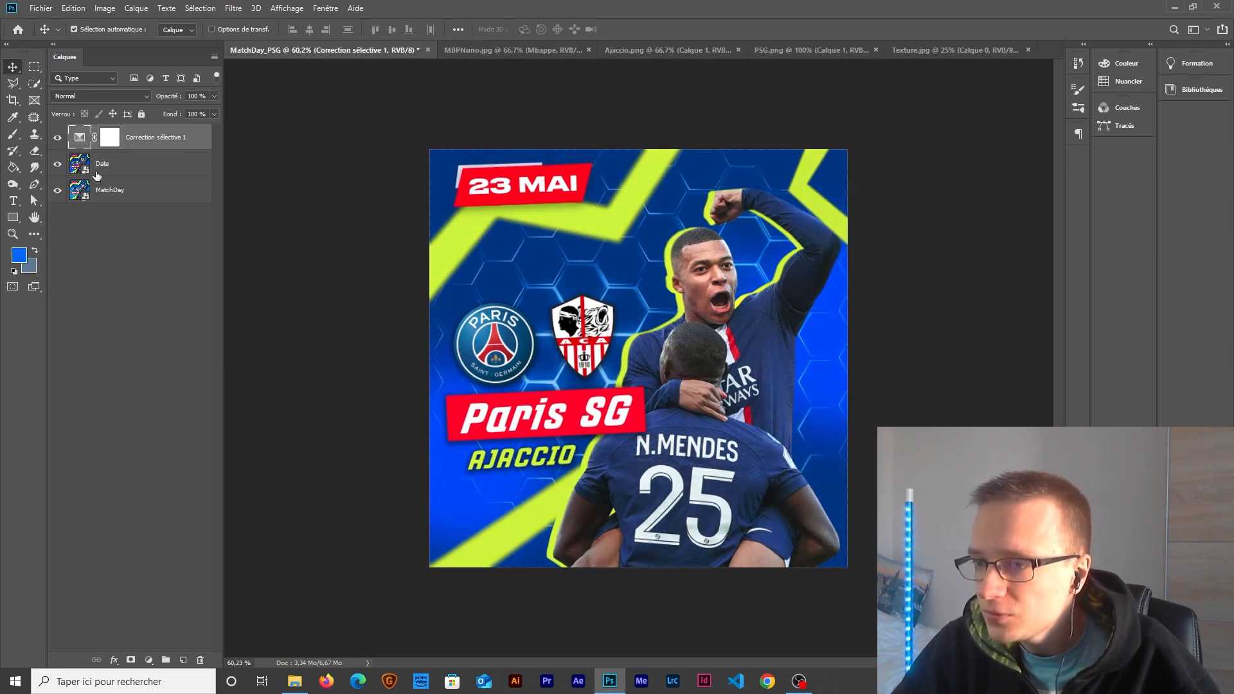
click(148, 661)
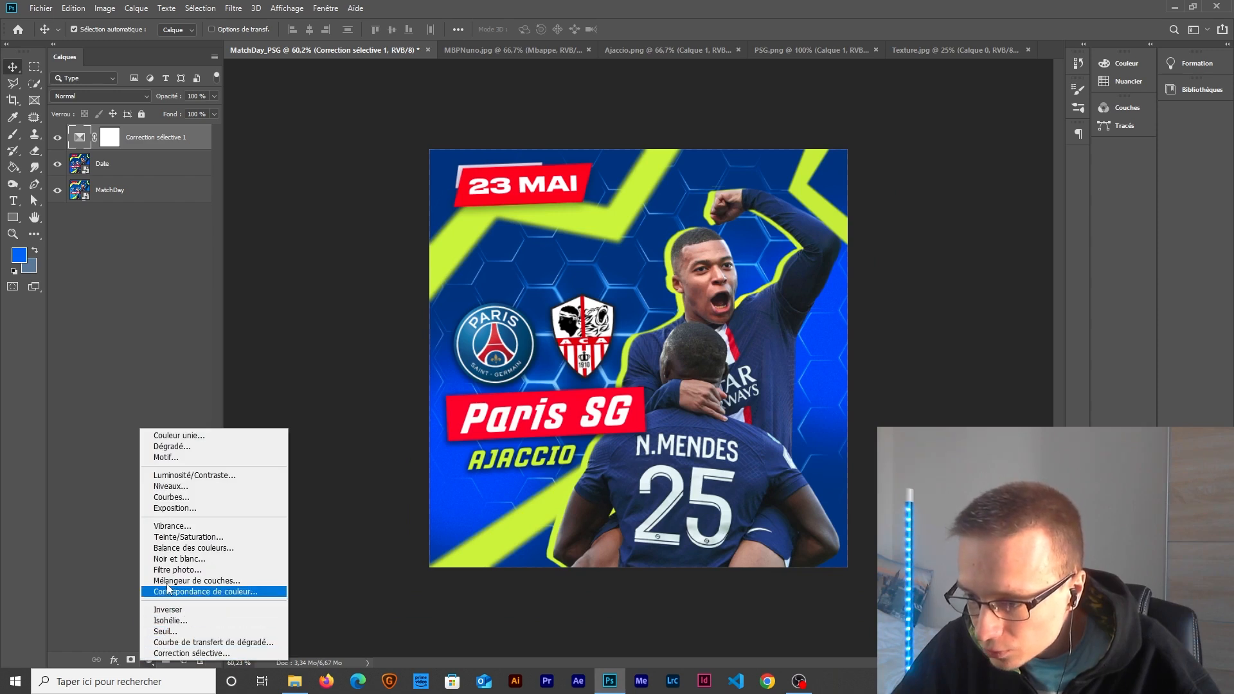
click(170, 487)
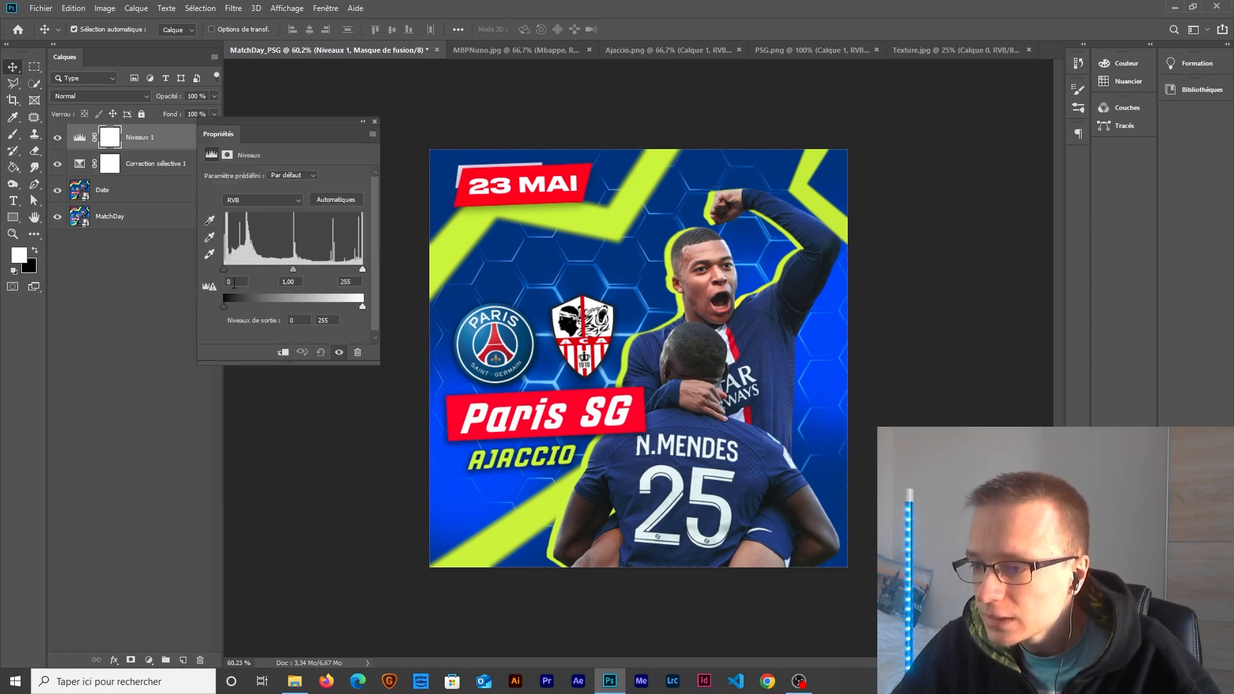
drag(225, 270, 354, 269)
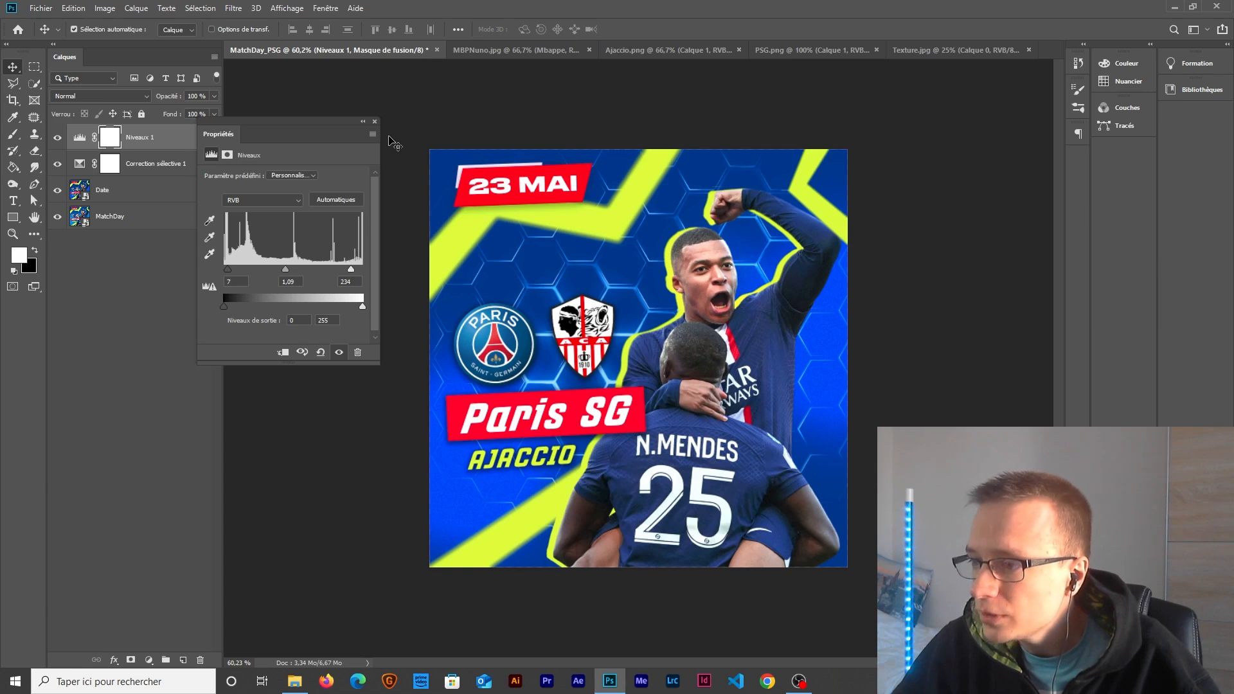
click(375, 121)
click(57, 138)
click(57, 138)
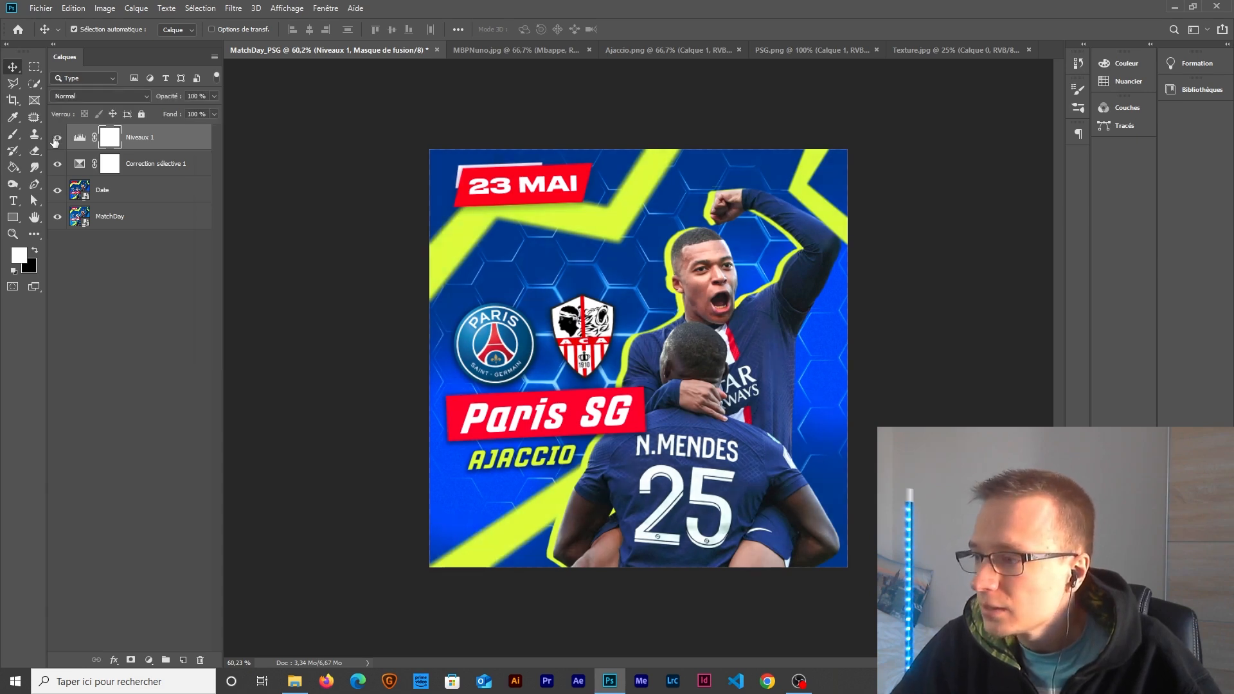
Step: Group the Niveaux 1 and Correction sélective 1 layers and name the group CC
shift+click(140, 167)
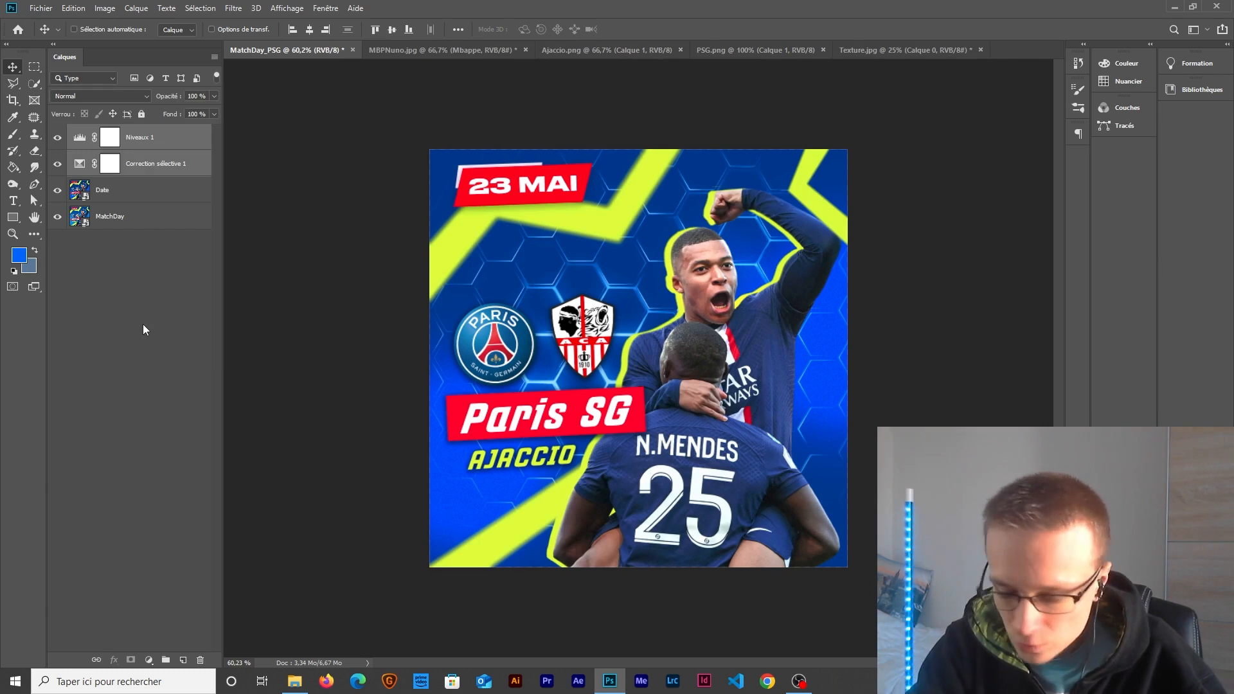
key(ctrl+g)
double_click(111, 133)
text(CC)
key(Return)
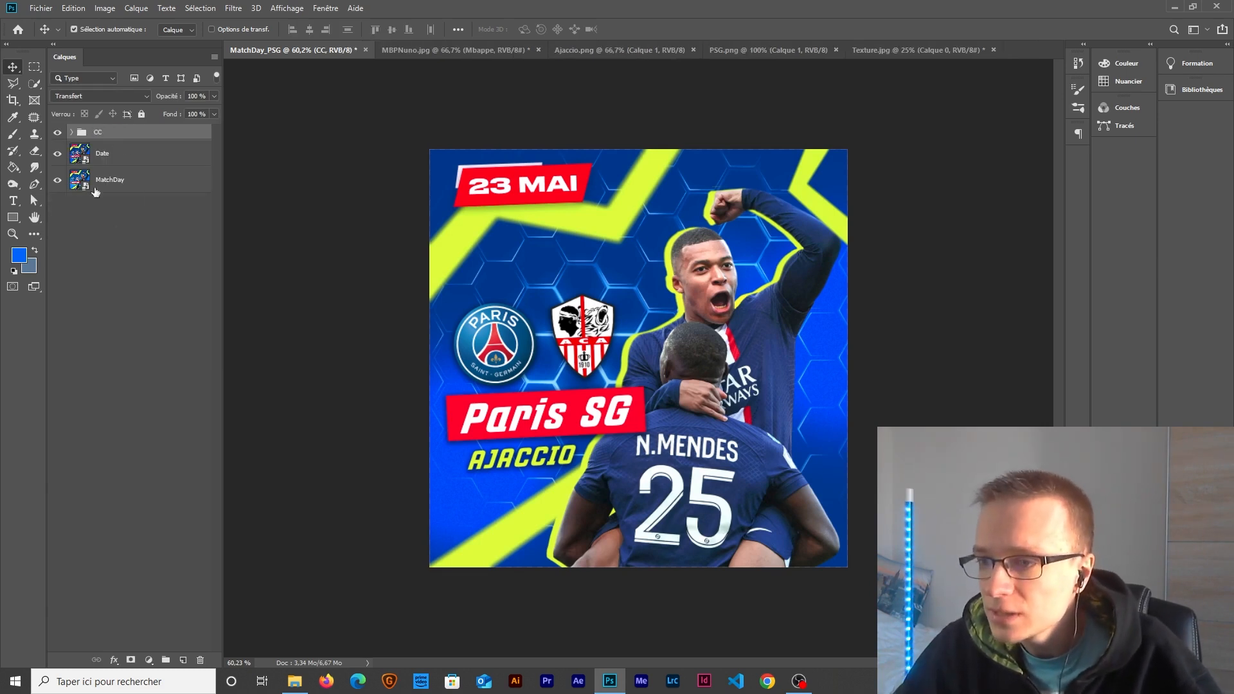
Step: Add a Teinte/Saturation adjustment layer above Niveaux 1 in the CC group, with Saturation at +10
click(71, 132)
click(90, 156)
click(90, 154)
click(149, 661)
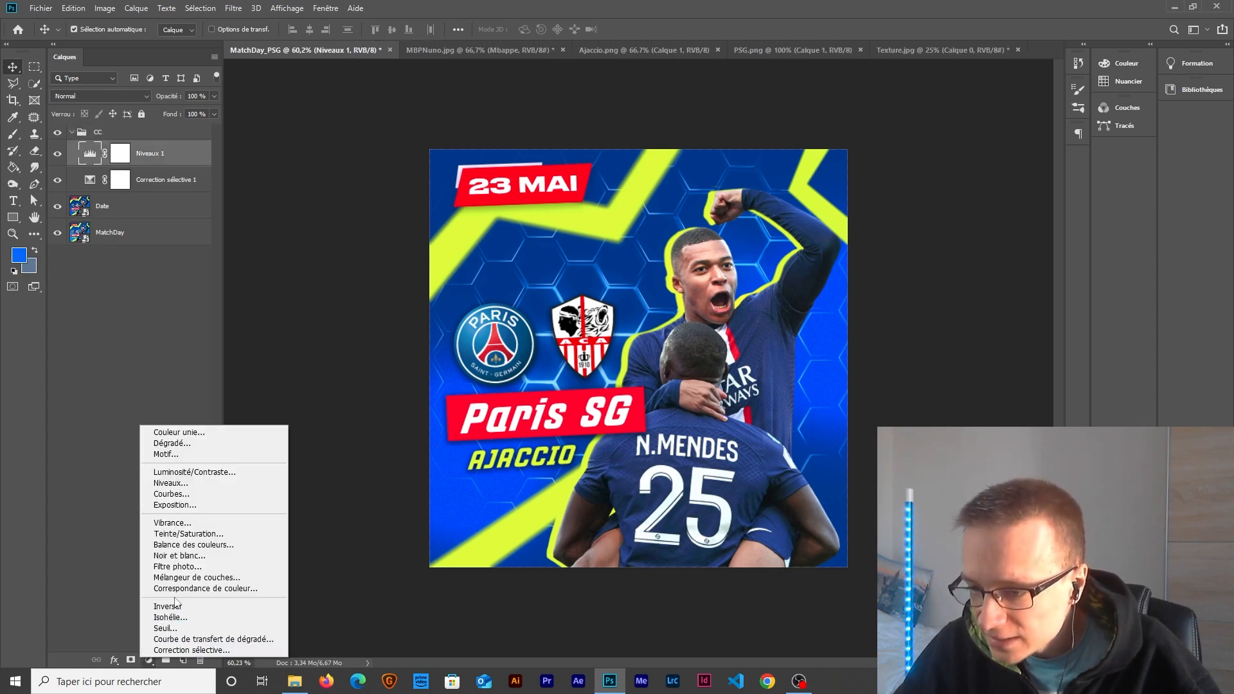
click(191, 534)
text(10)
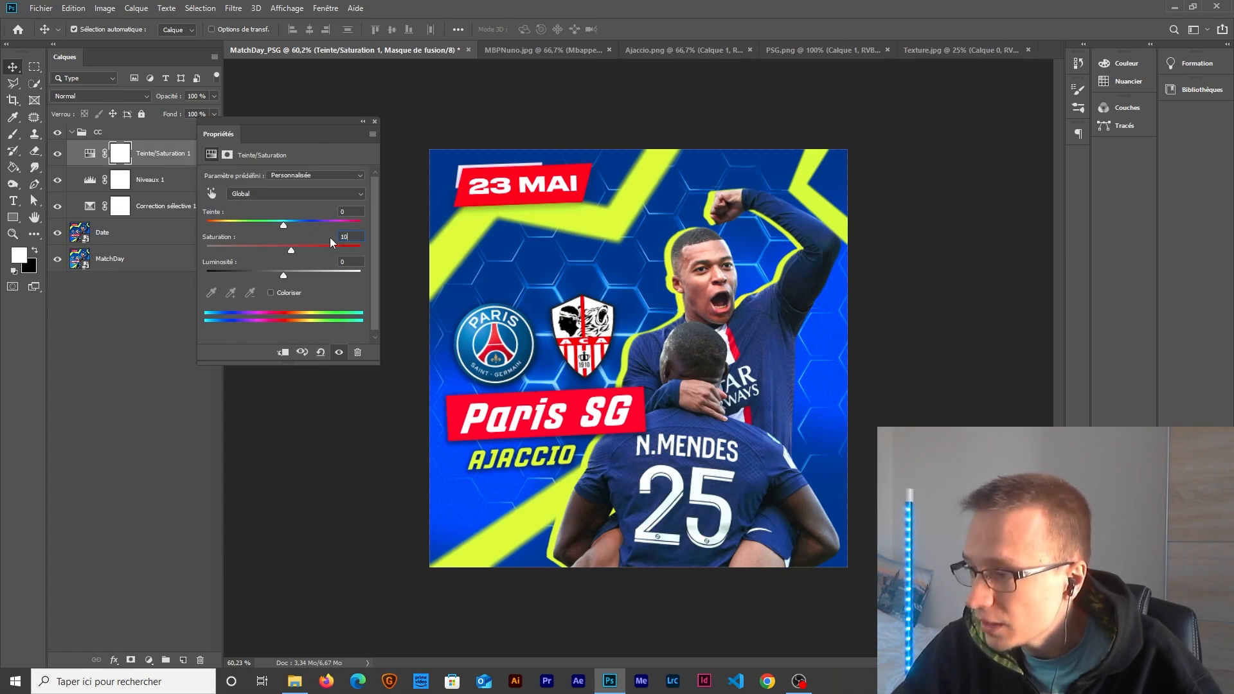
click(374, 121)
Step: Toggle the visibility of Teinte/Saturation 1 to compare the poster with and without the saturation change
click(57, 153)
click(57, 154)
click(57, 154)
click(56, 153)
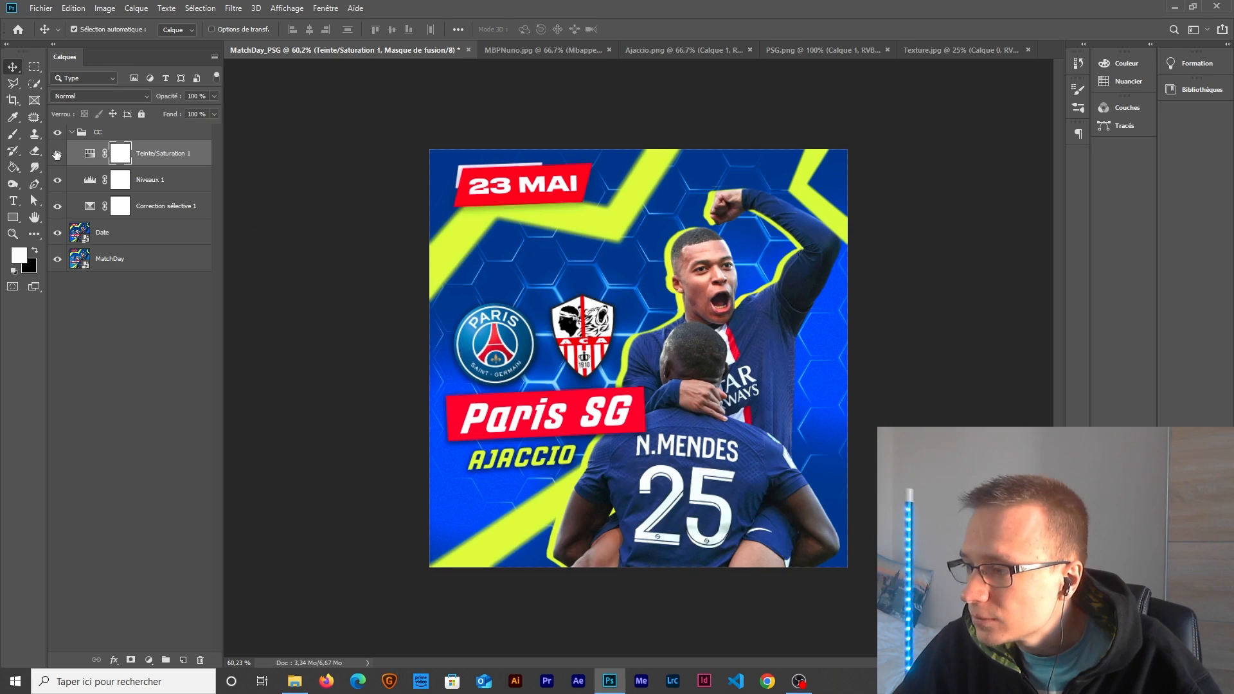
Step: Adjust the Niveaux 1 input levels to 7, 1,05 and 240
double_click(90, 181)
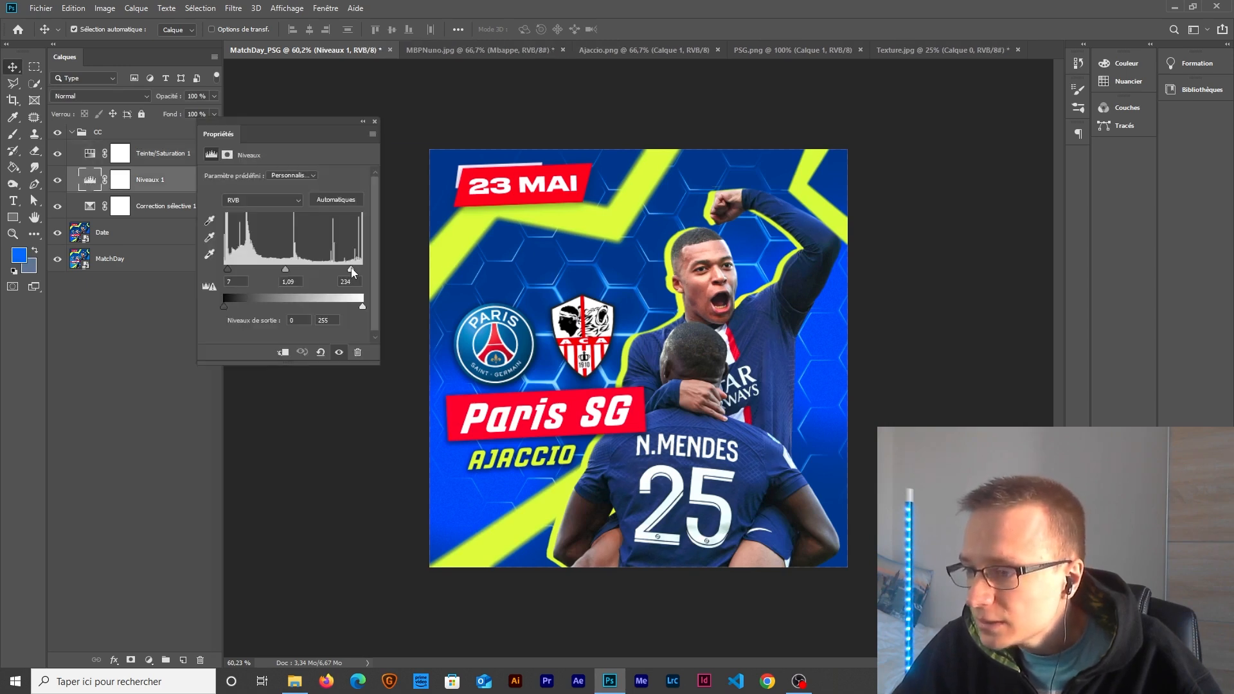
drag(354, 268, 350, 268)
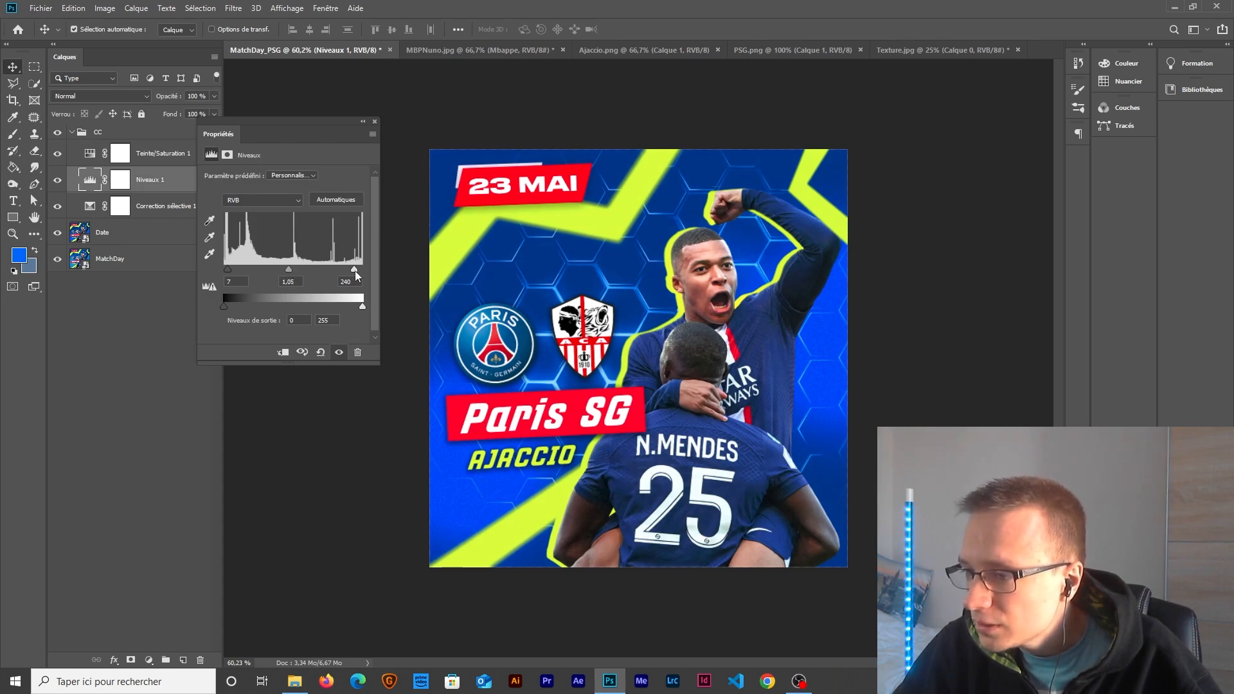
click(375, 122)
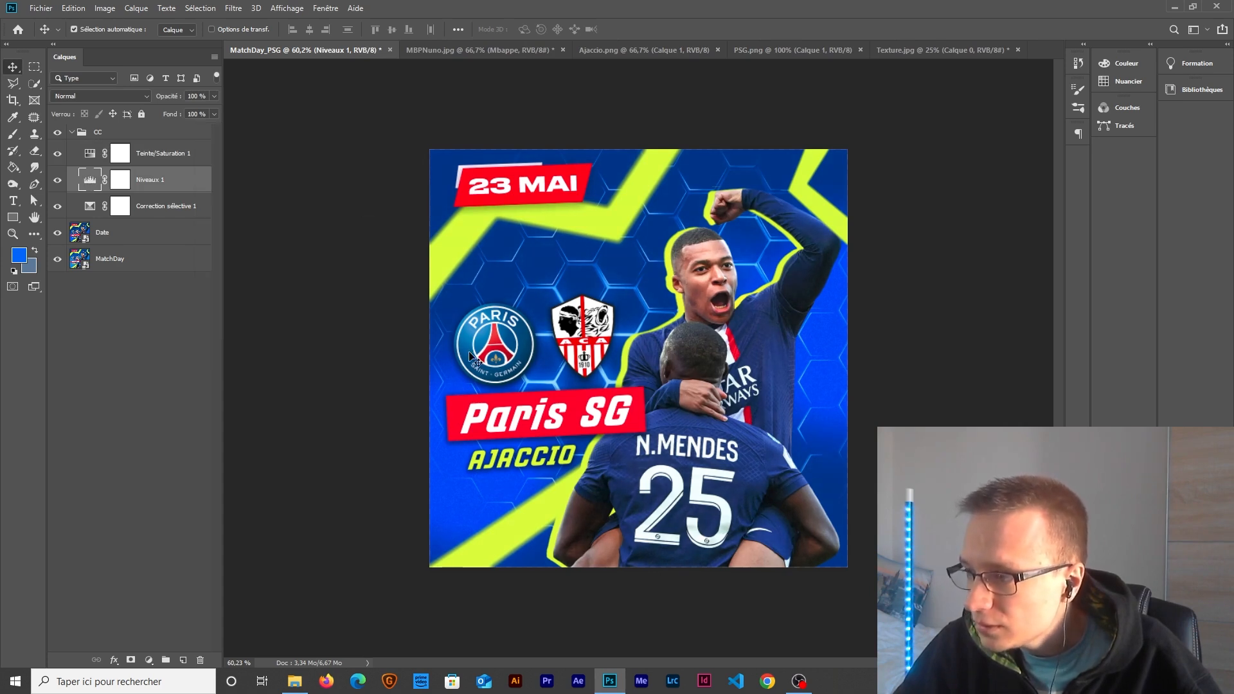
scroll(551, 421, down, 4)
scroll(554, 423, up, 6)
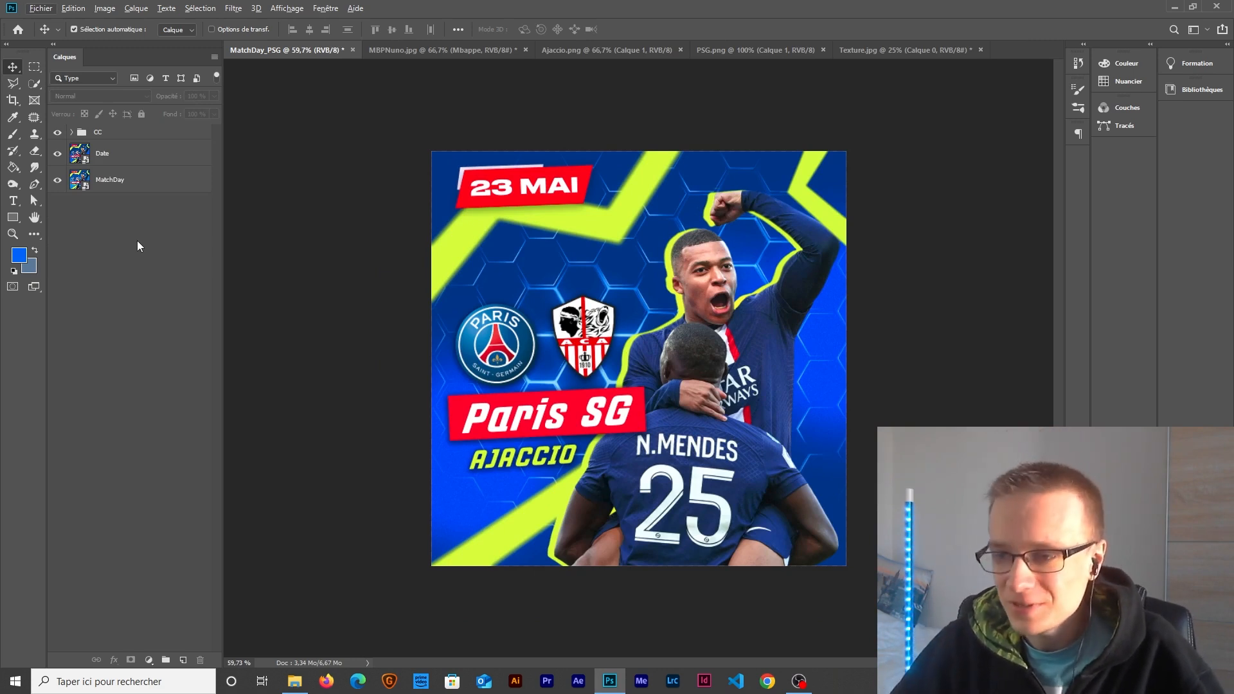
Step: Stamp all visible layers into a new layer above CC, name it RGB and convert it to a smart object
key(ctrl+alt+shift+e)
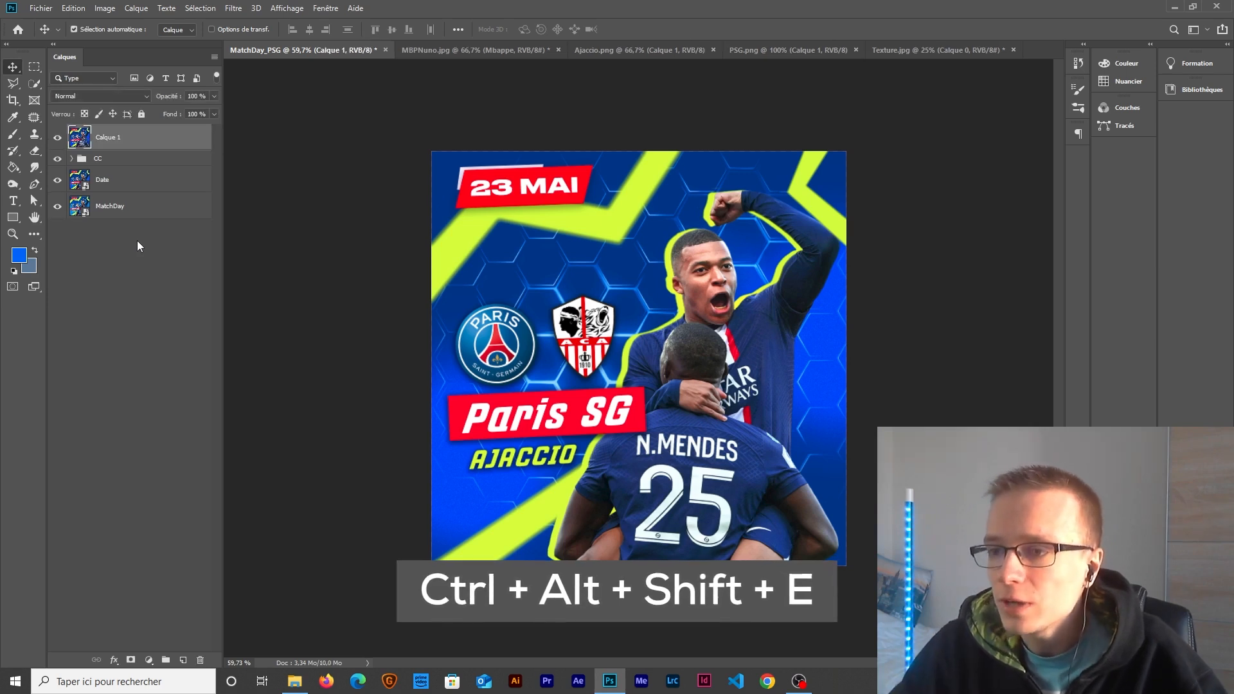
double_click(108, 137)
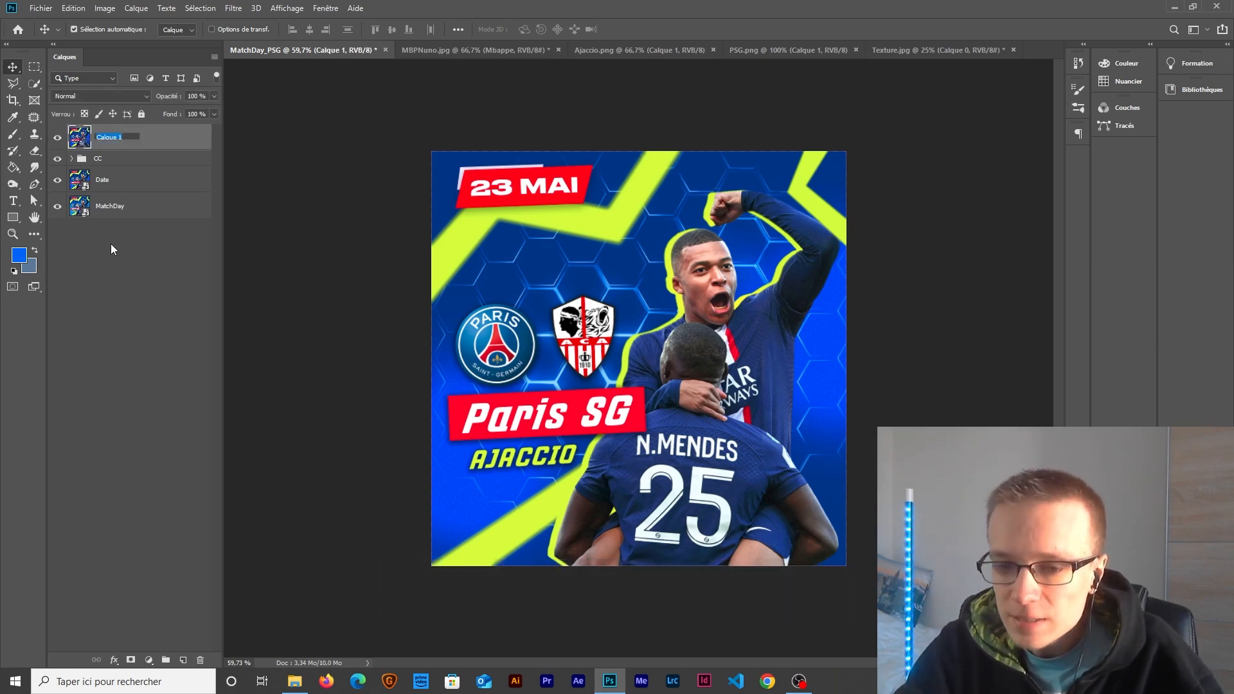
key(BackSpace)
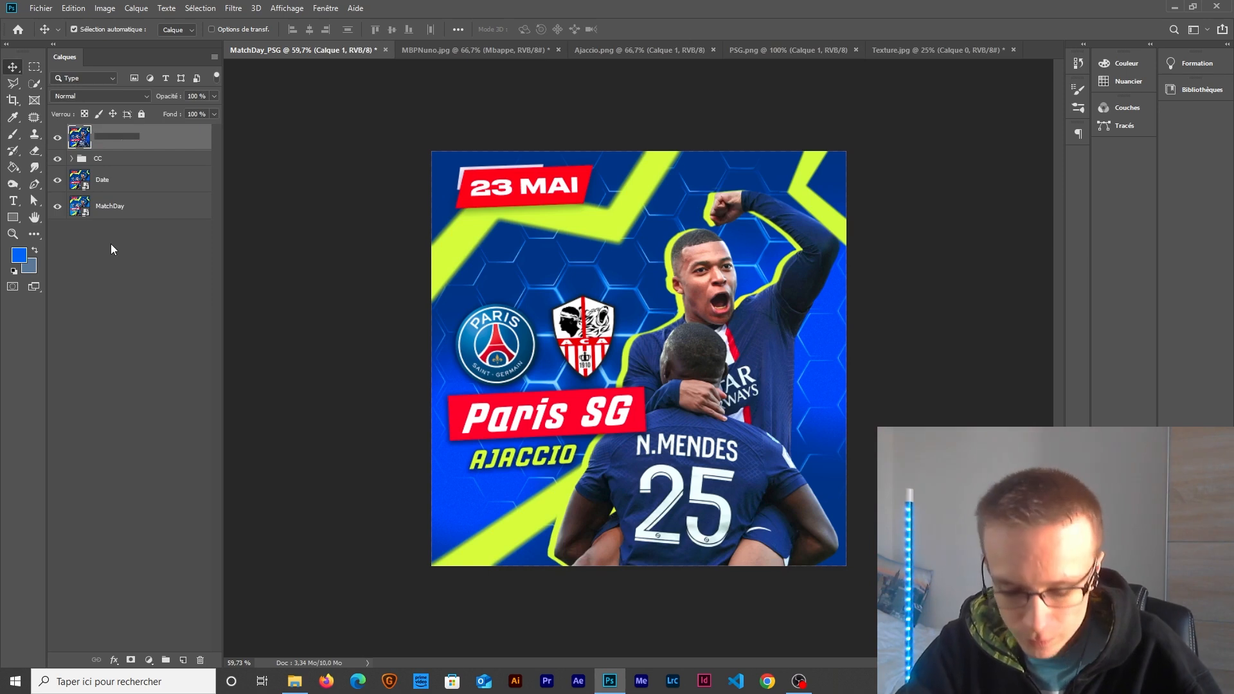
key(Return)
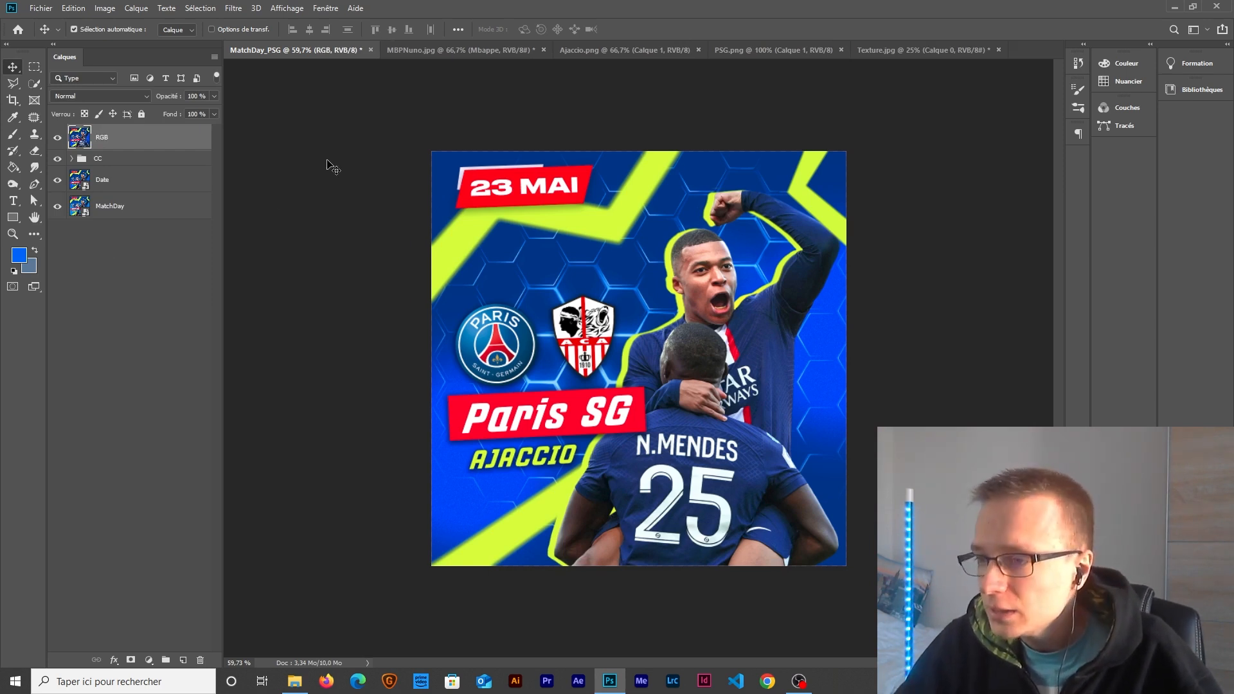
right_click(170, 137)
click(214, 302)
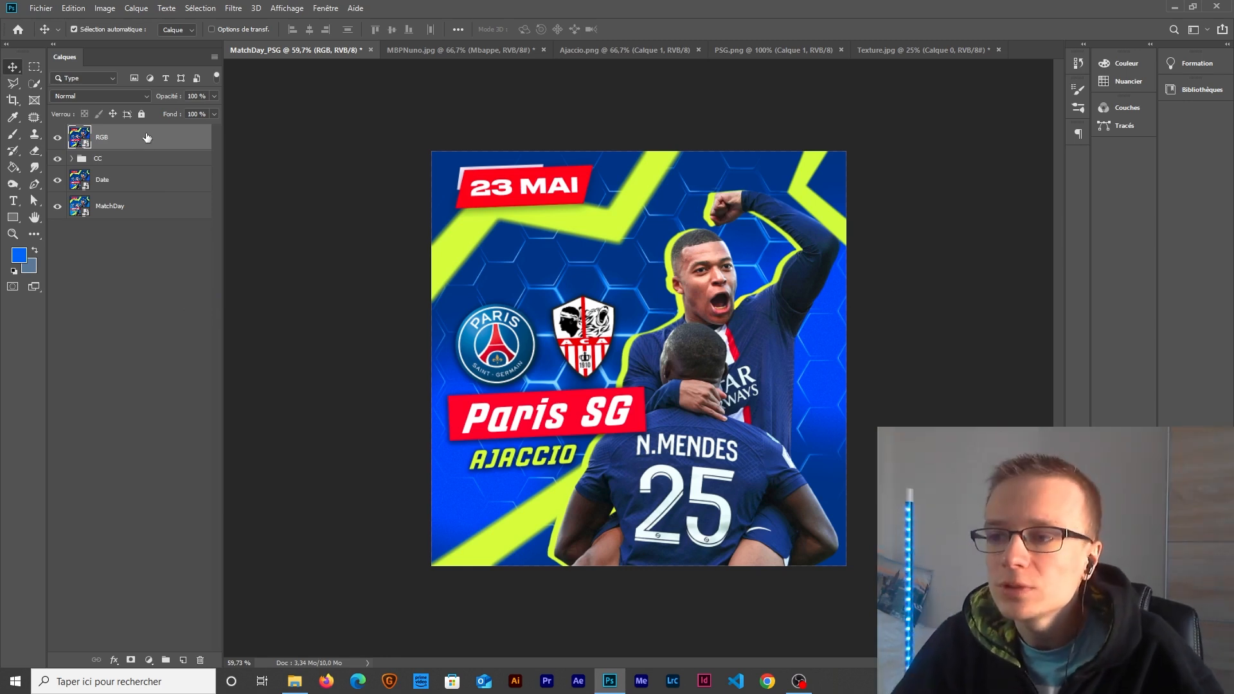
Step: Exclude the red channel from the RGB layer in its advanced blending options
double_click(180, 142)
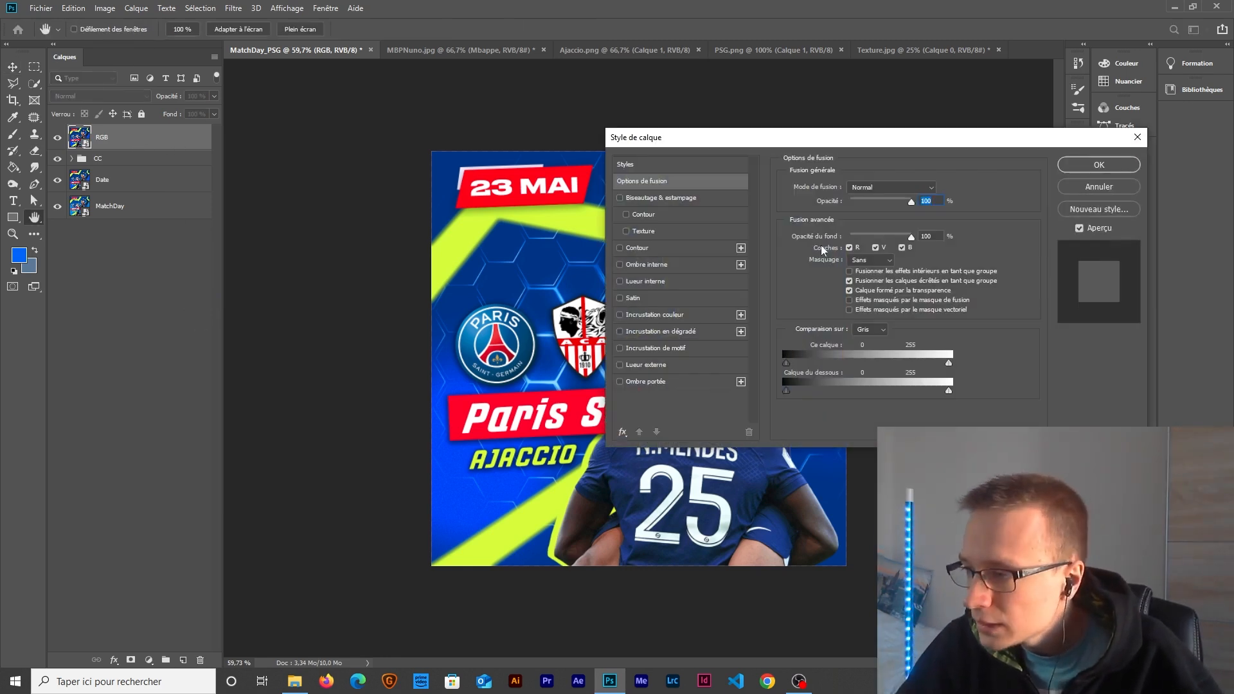
drag(803, 147, 352, 196)
click(399, 297)
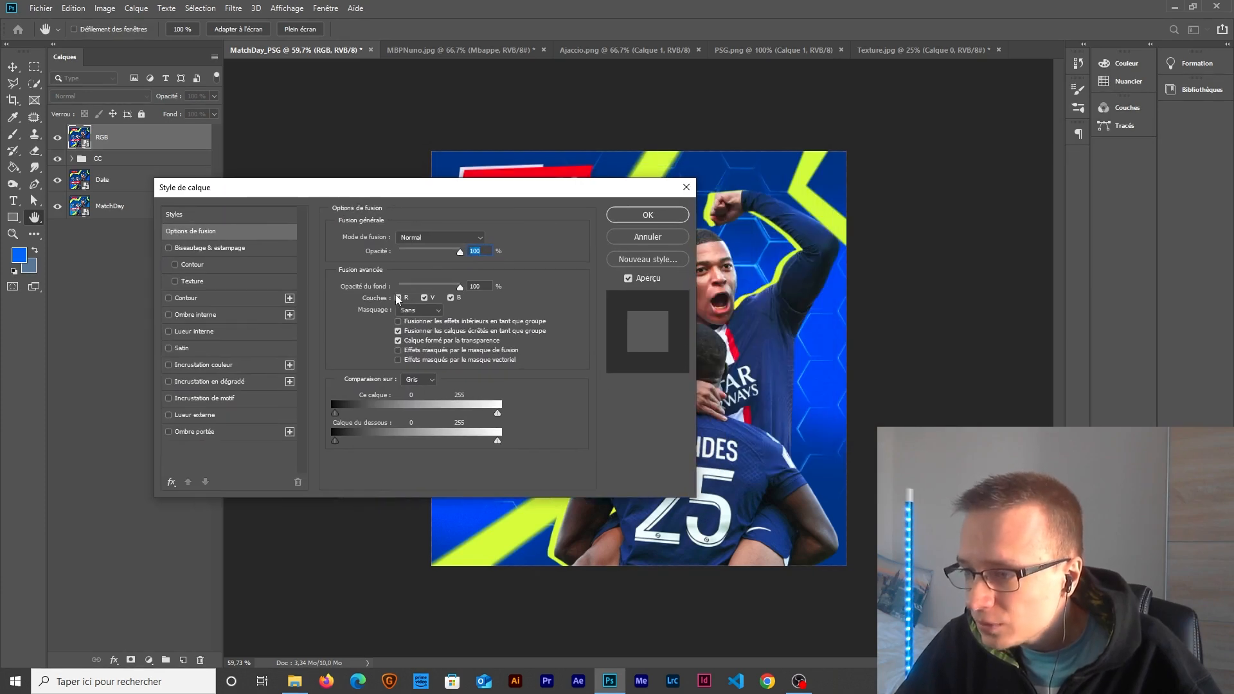
click(648, 215)
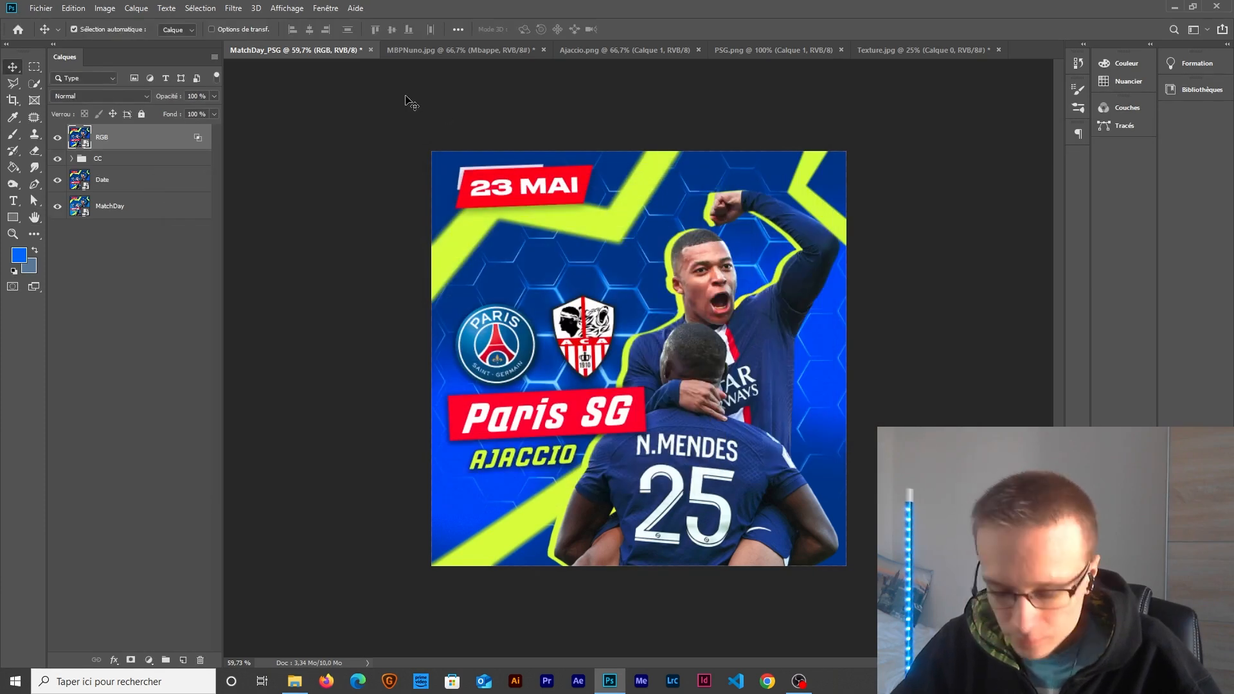
Step: Offset the RGB layer slightly to the right with a free transform, to an X position of about 541 px
key(ctrl+t)
key(Right)
key(Right)
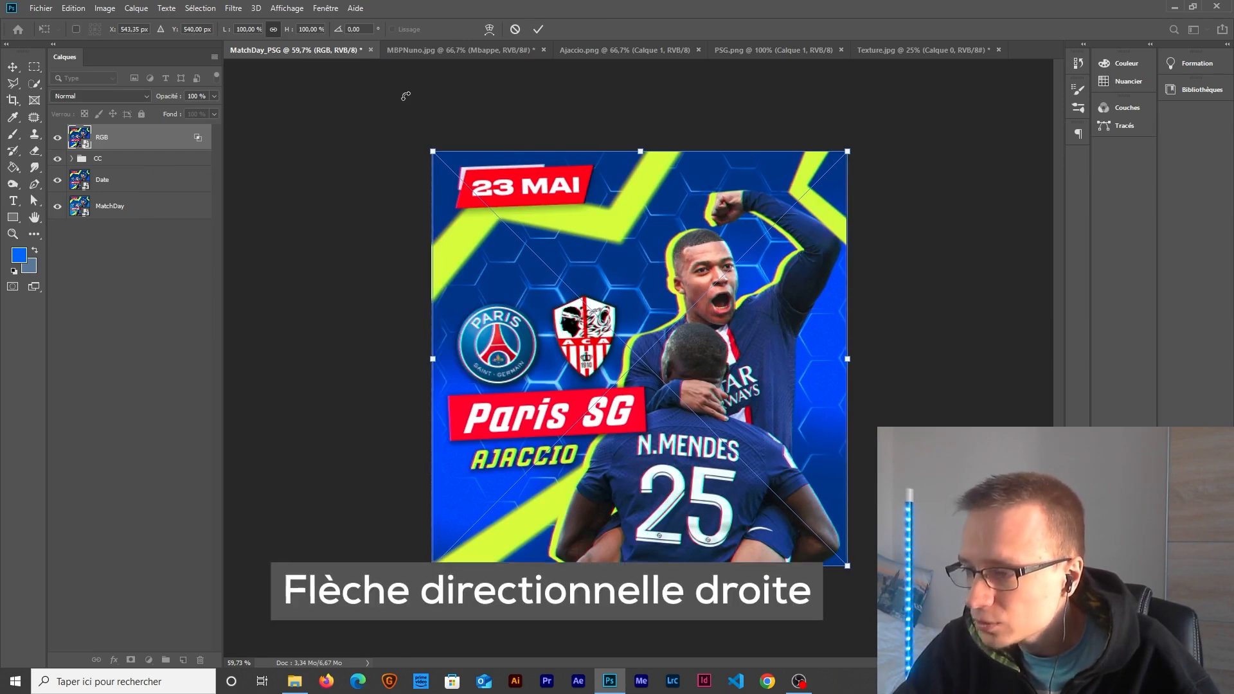
key(Left)
key(Left)
key(Right)
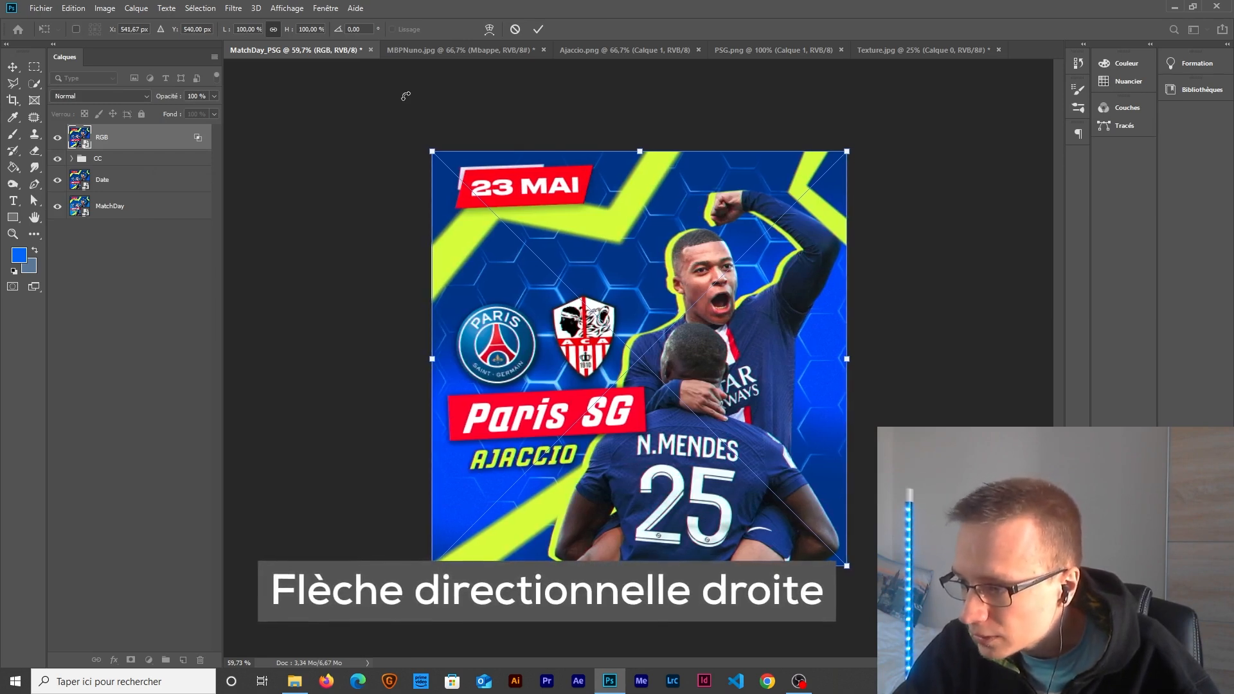
key(Return)
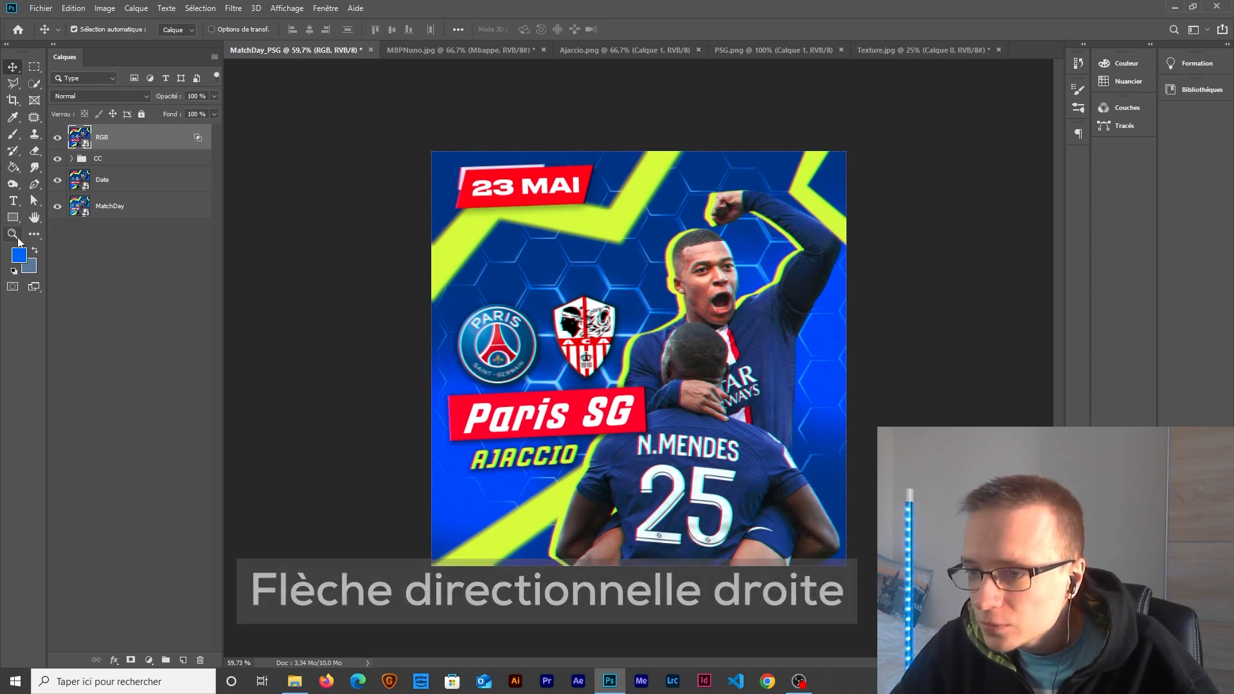
Step: Examine the colour fringing of the offset RGB layer up close on the crests, team names and players
click(12, 234)
scroll(612, 370, up, 3)
scroll(508, 457, up, 3)
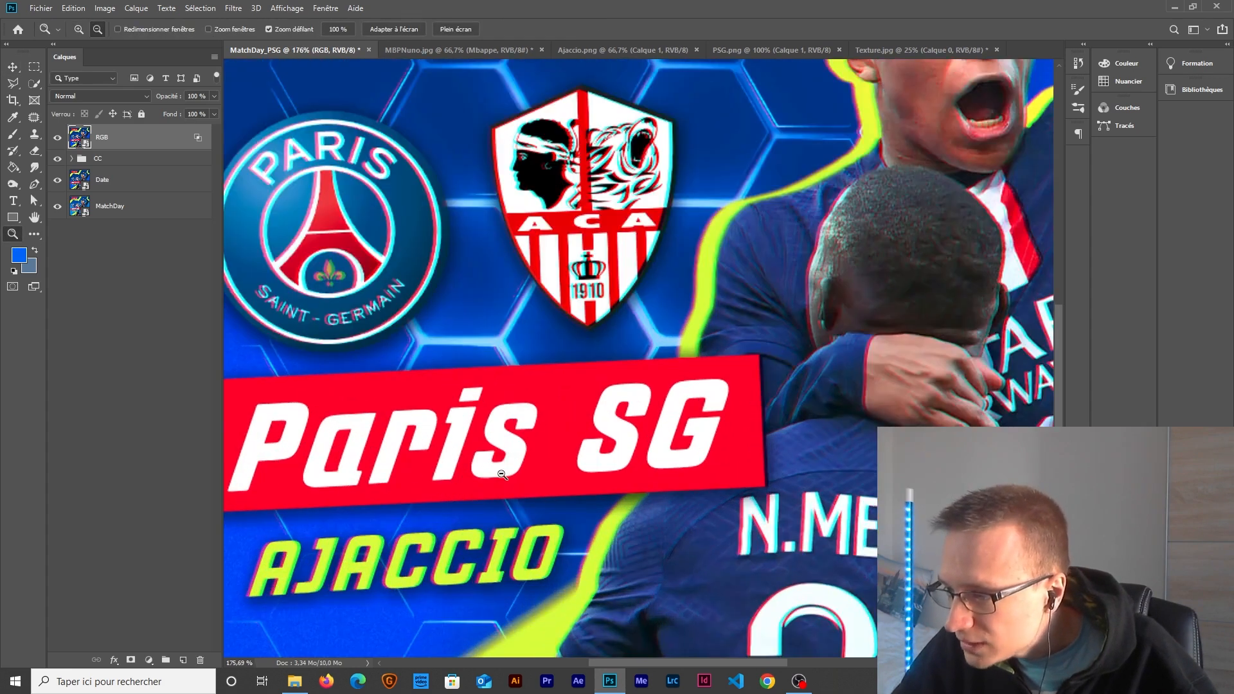
scroll(502, 474, up, 2)
scroll(502, 474, down, 1)
scroll(502, 475, down, 1)
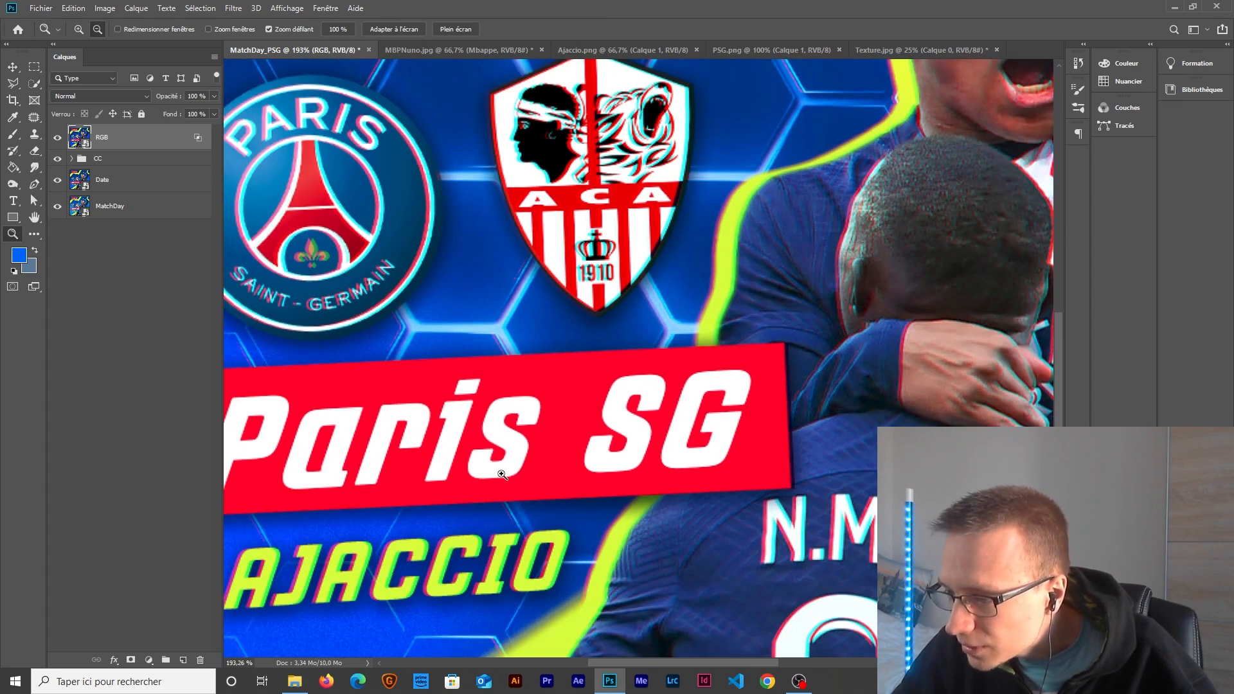
key(ctrl+t)
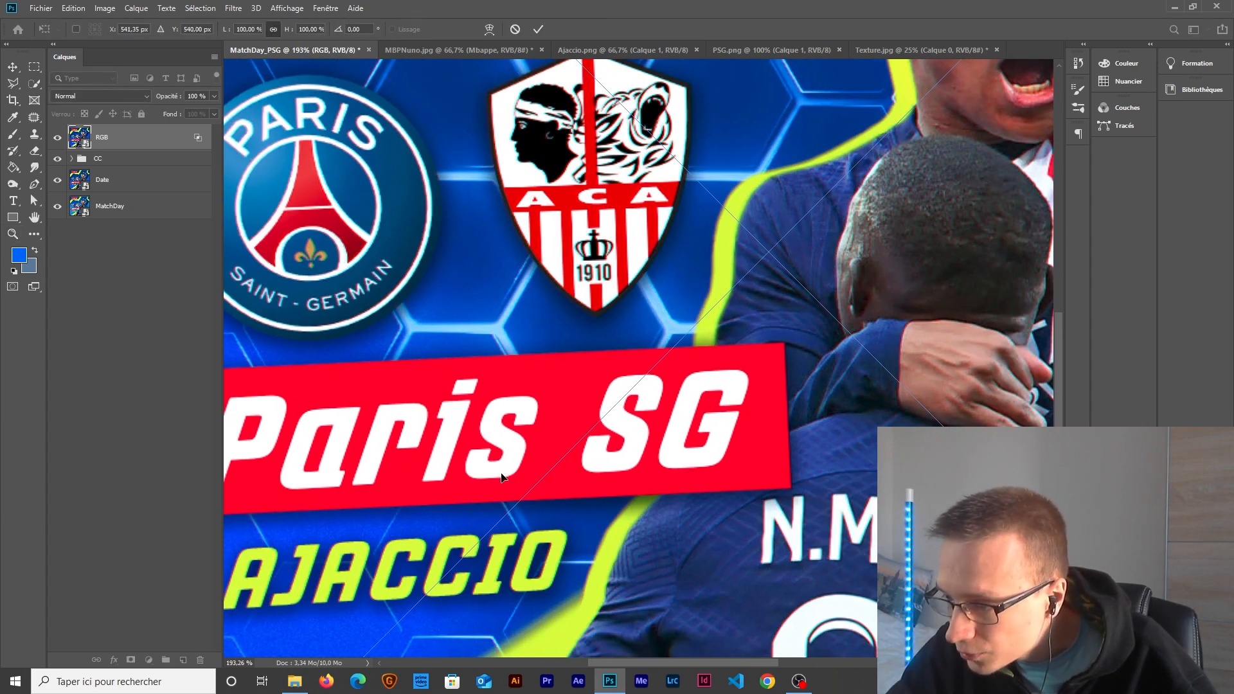
key(Return)
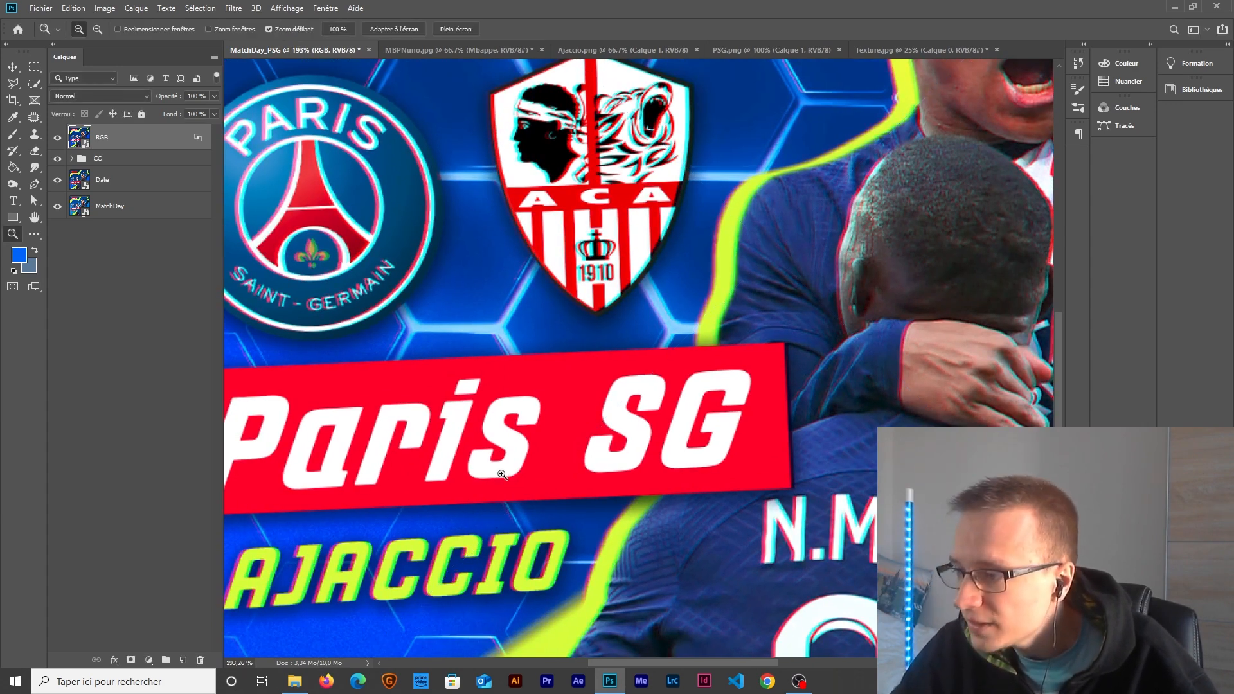
scroll(502, 474, down, 10)
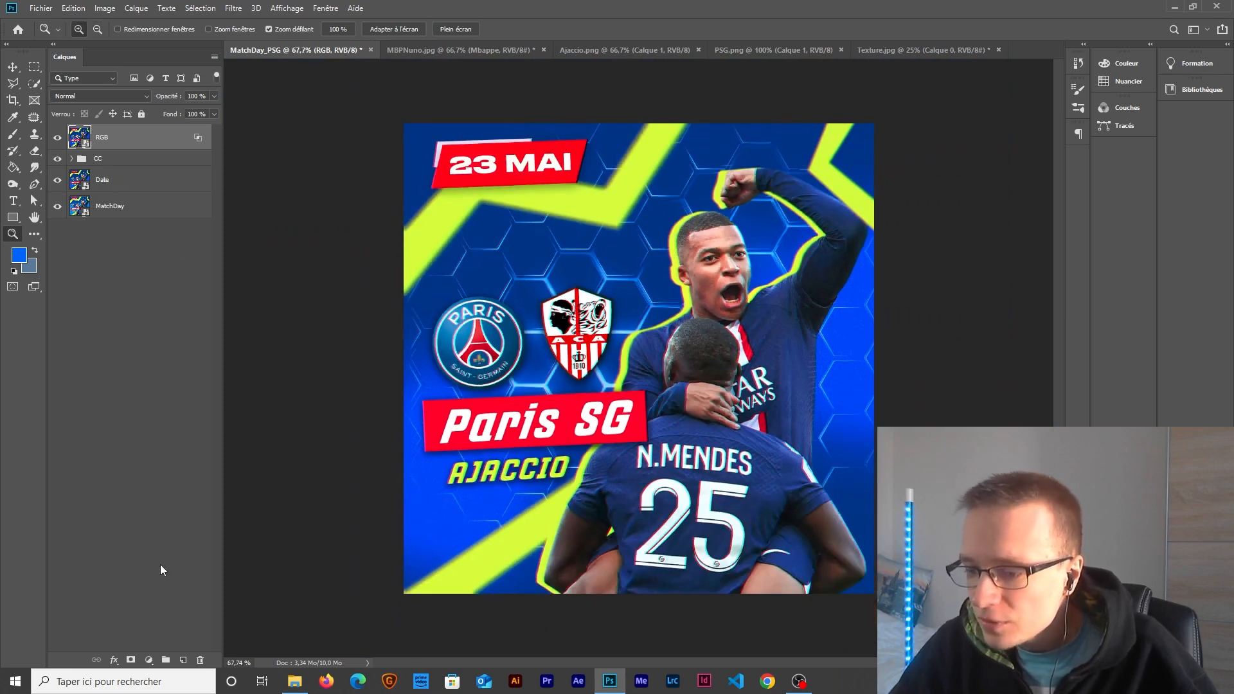
Step: Add a mask to the RGB layer and paint it black over the shouting player's face and the 23 MAI date
click(130, 661)
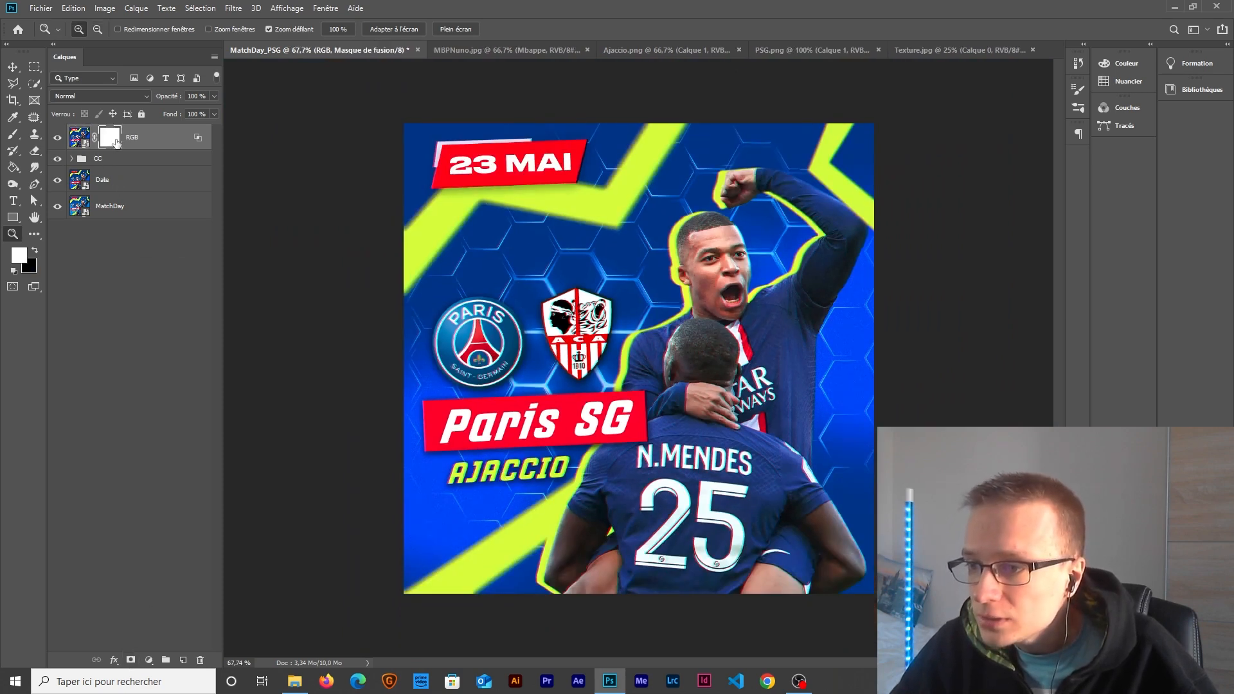
key(b)
drag(495, 312, 510, 312)
key(x)
key(x)
key(x)
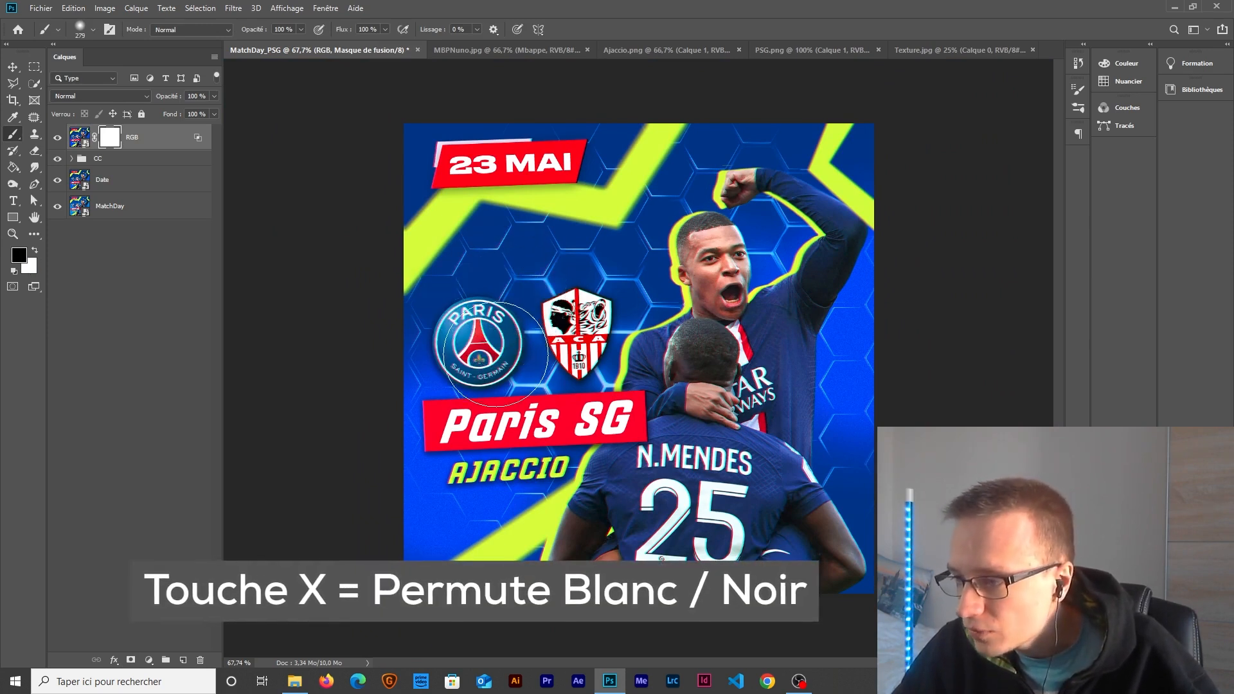
mouse_move(500, 380)
mouse_down()
mouse_move(495, 430)
mouse_move(504, 408)
mouse_up()
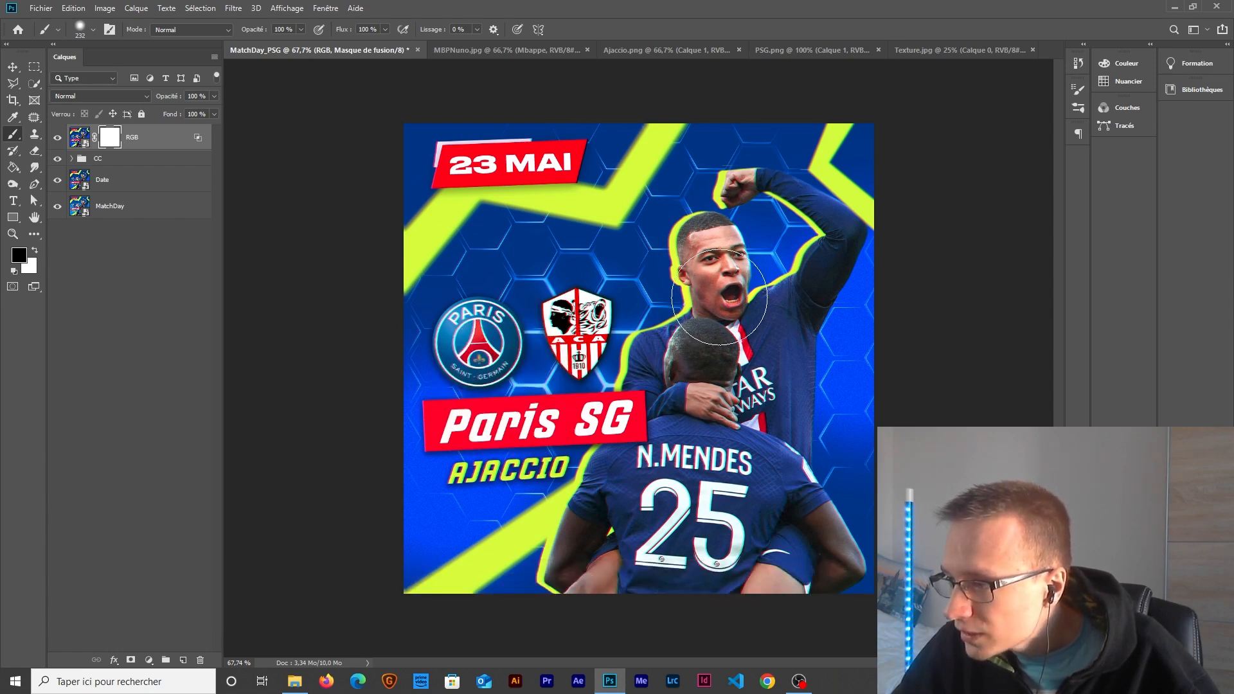
drag(707, 262, 707, 258)
mouse_move(517, 175)
mouse_down()
mouse_move(487, 174)
mouse_move(563, 167)
mouse_up()
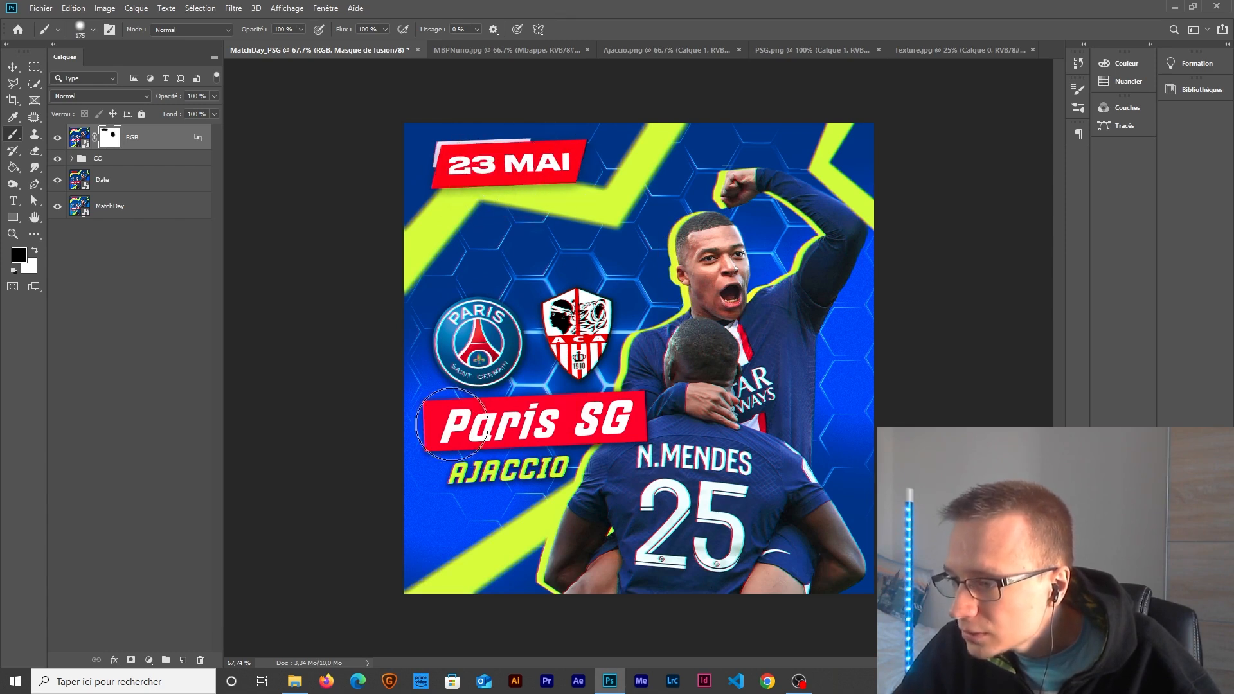
Step: Paint black on the RGB mask over the Paris SG and AJACCIO team names and both club crests
drag(450, 426, 625, 422)
drag(471, 473, 560, 475)
mouse_move(479, 354)
mouse_down()
mouse_move(473, 341)
mouse_move(460, 347)
mouse_up()
mouse_move(572, 353)
mouse_down()
mouse_move(578, 316)
mouse_move(580, 345)
mouse_up()
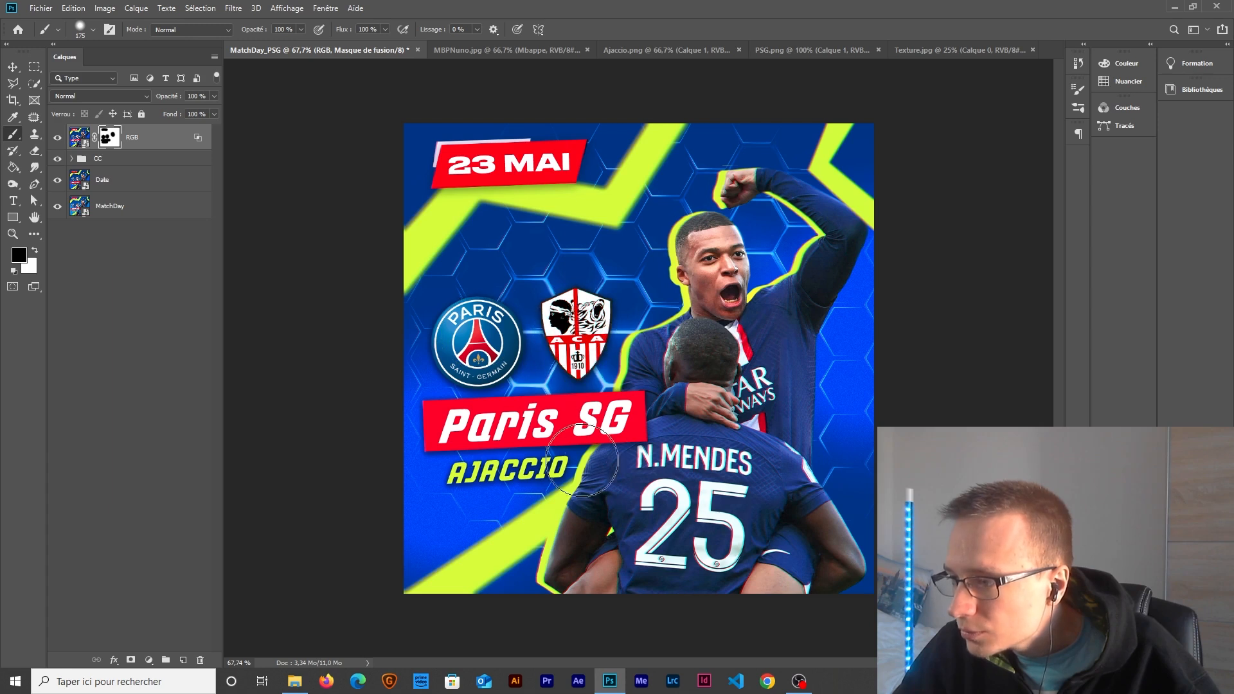
scroll(647, 502, up, 4)
scroll(647, 502, down, 3)
scroll(629, 458, up, 1)
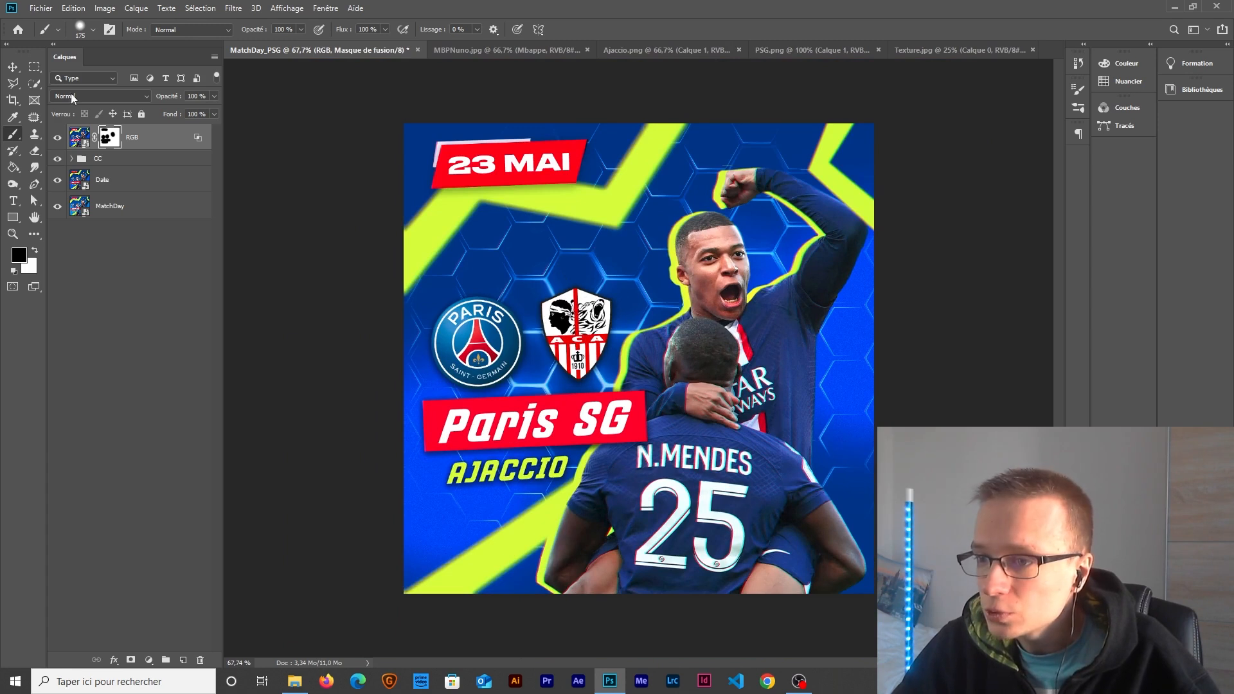
Step: Create a new empty layer above RGB and name it Vignette
click(12, 66)
click(140, 323)
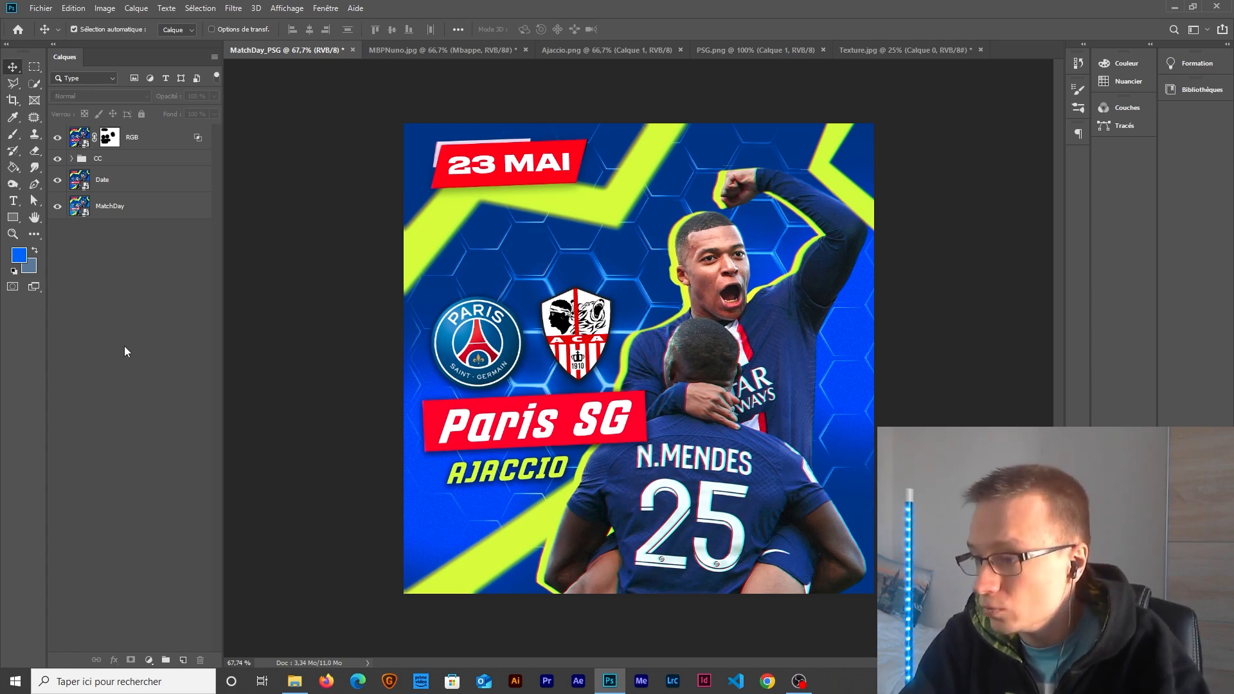
click(184, 660)
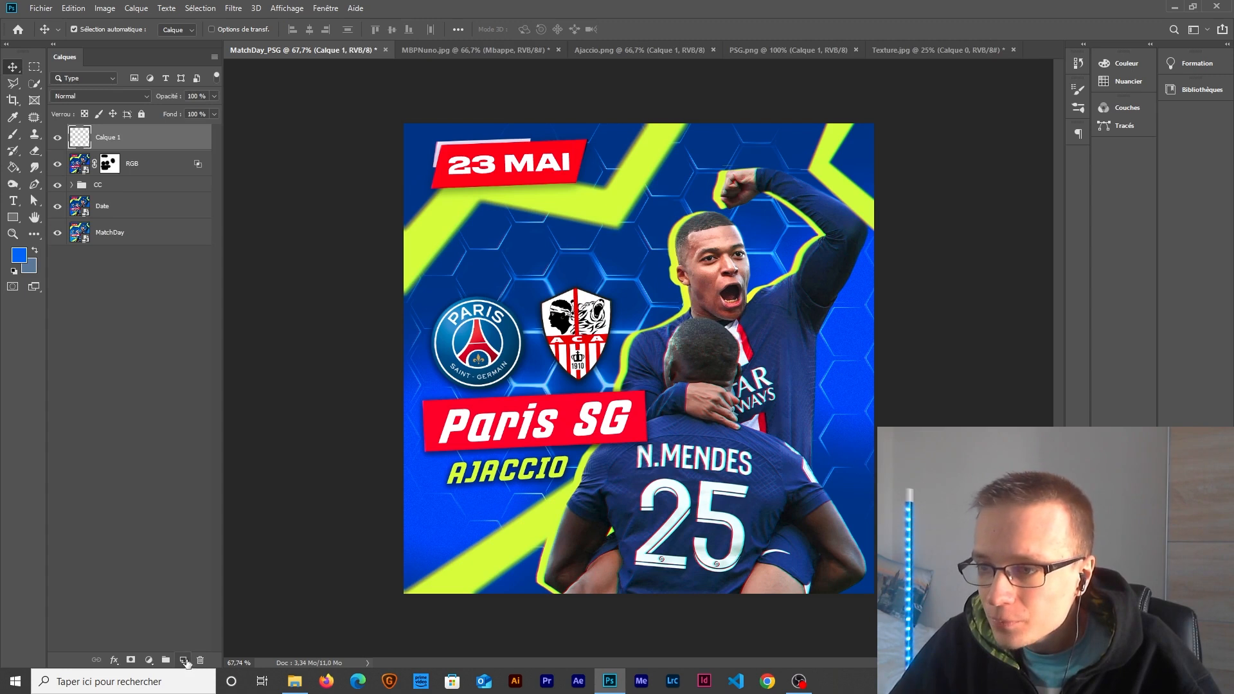
double_click(110, 137)
text(V)
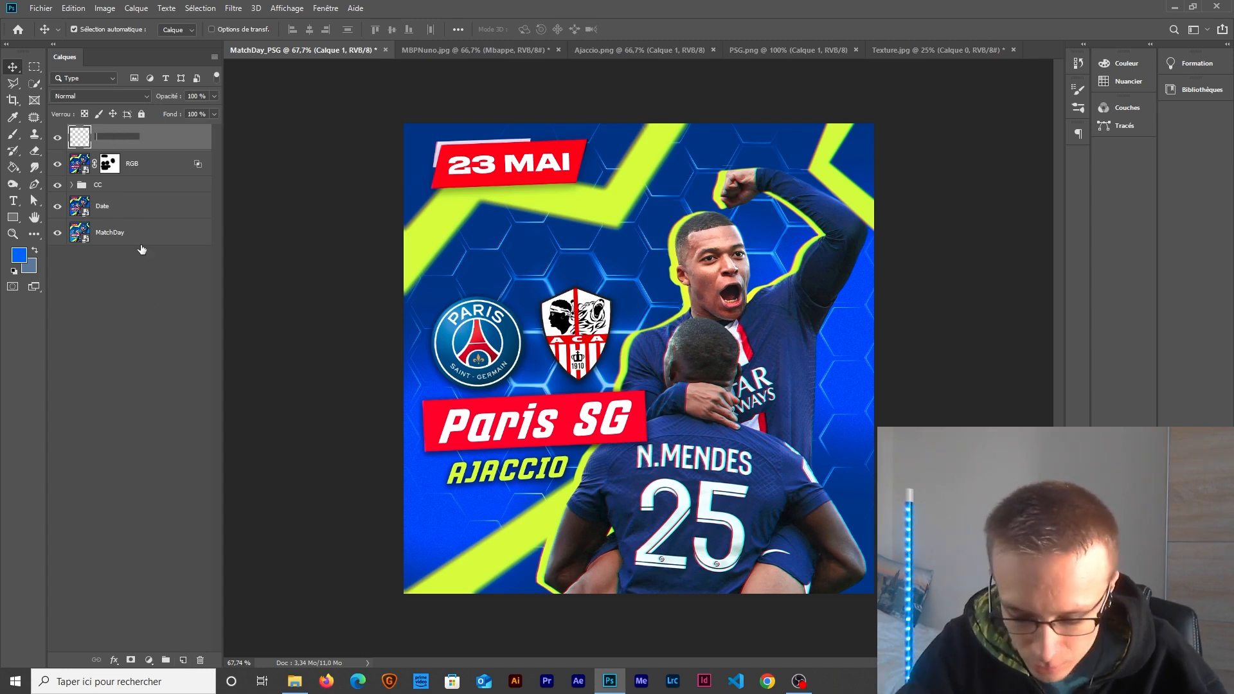
text(ignette)
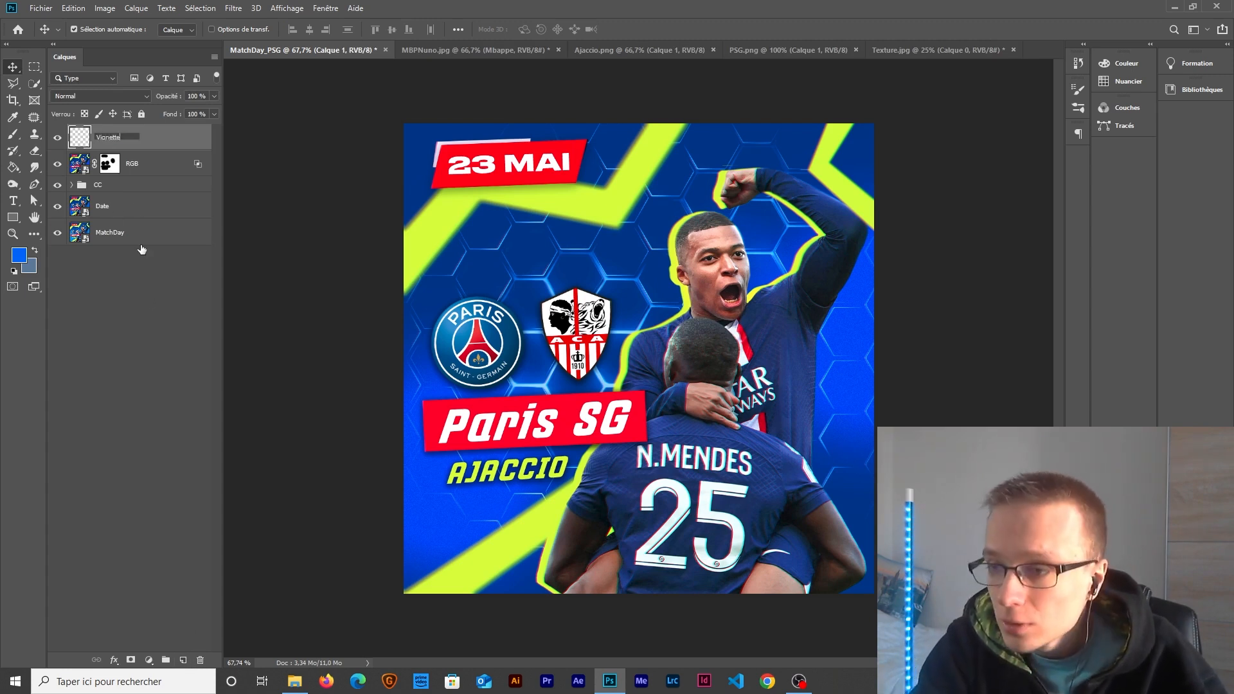
key(Return)
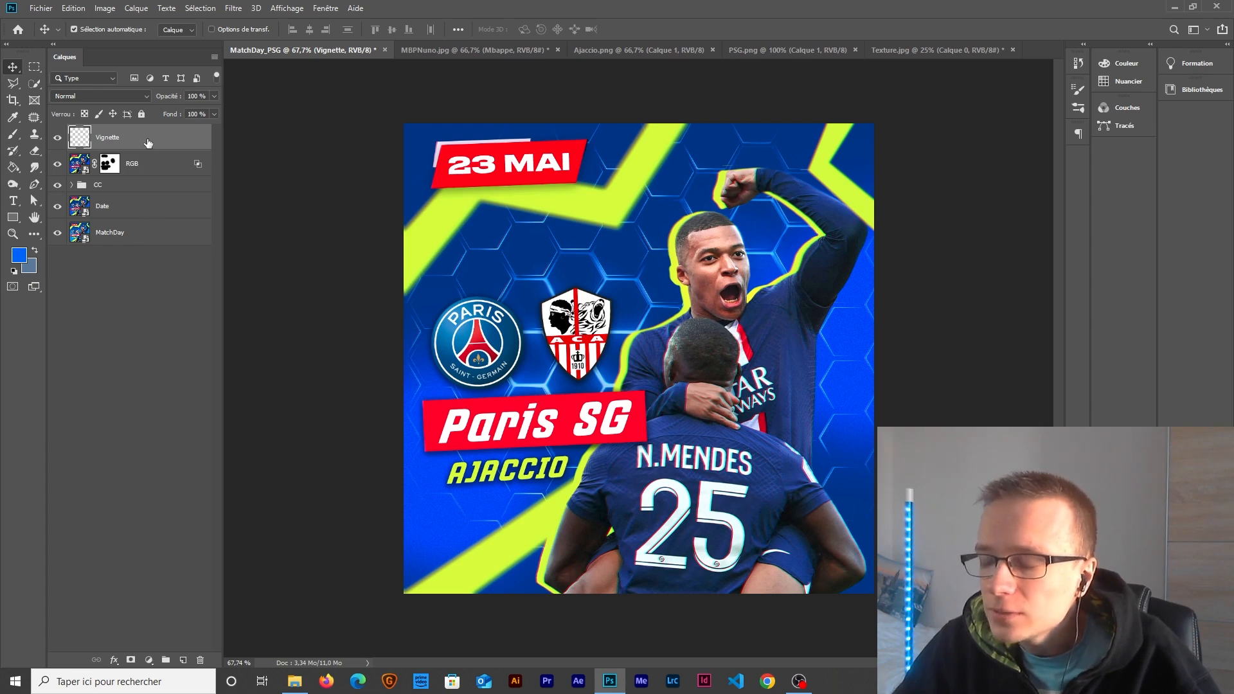
Step: Try to convert the Vignette layer to a smart object, and undo the conversion
right_click(145, 137)
click(212, 302)
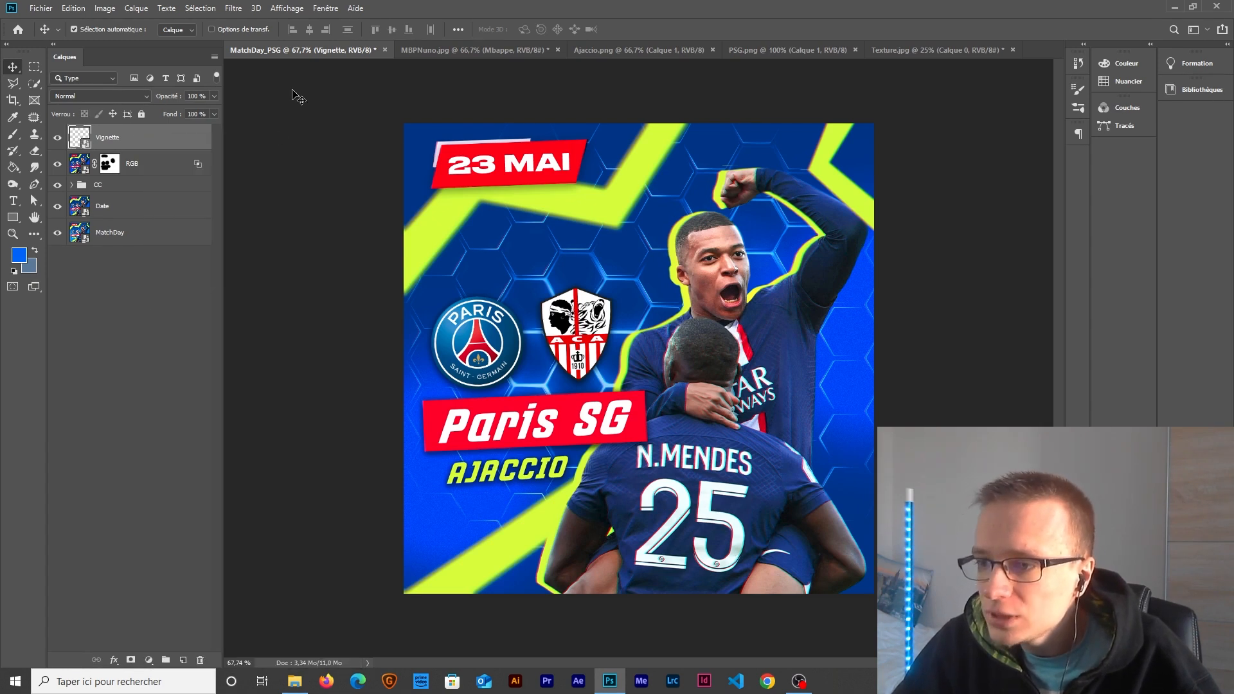
click(79, 11)
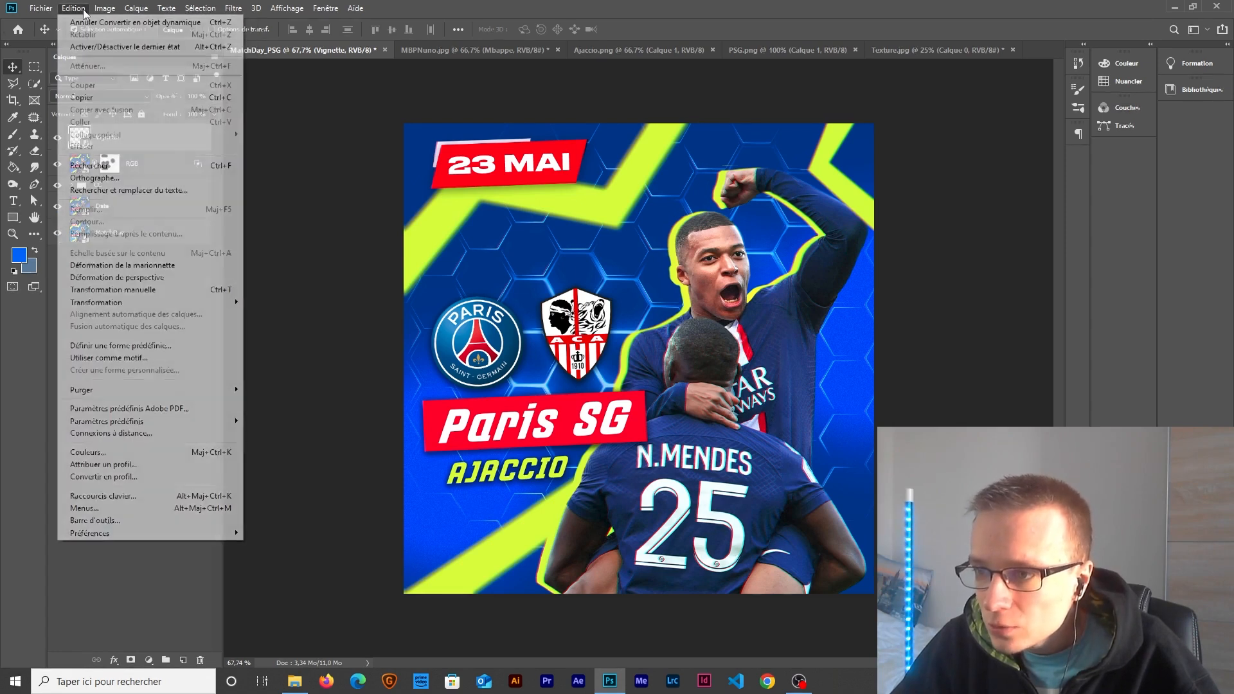
click(97, 565)
click(132, 144)
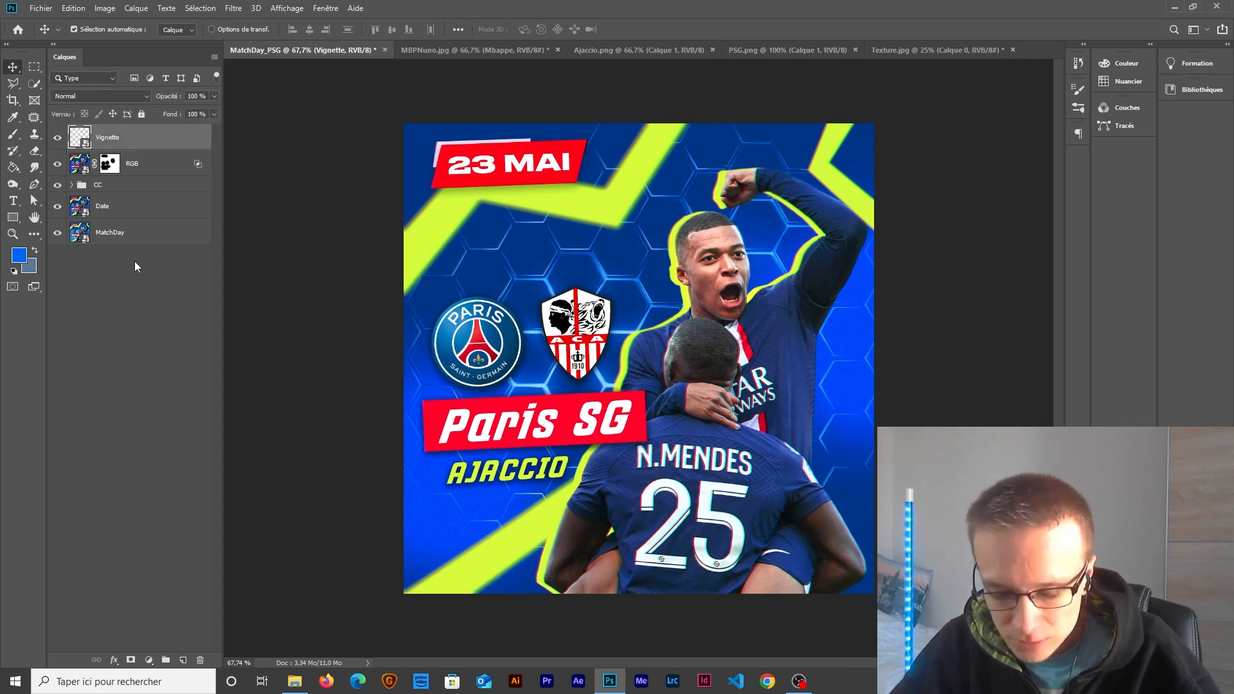
click(73, 8)
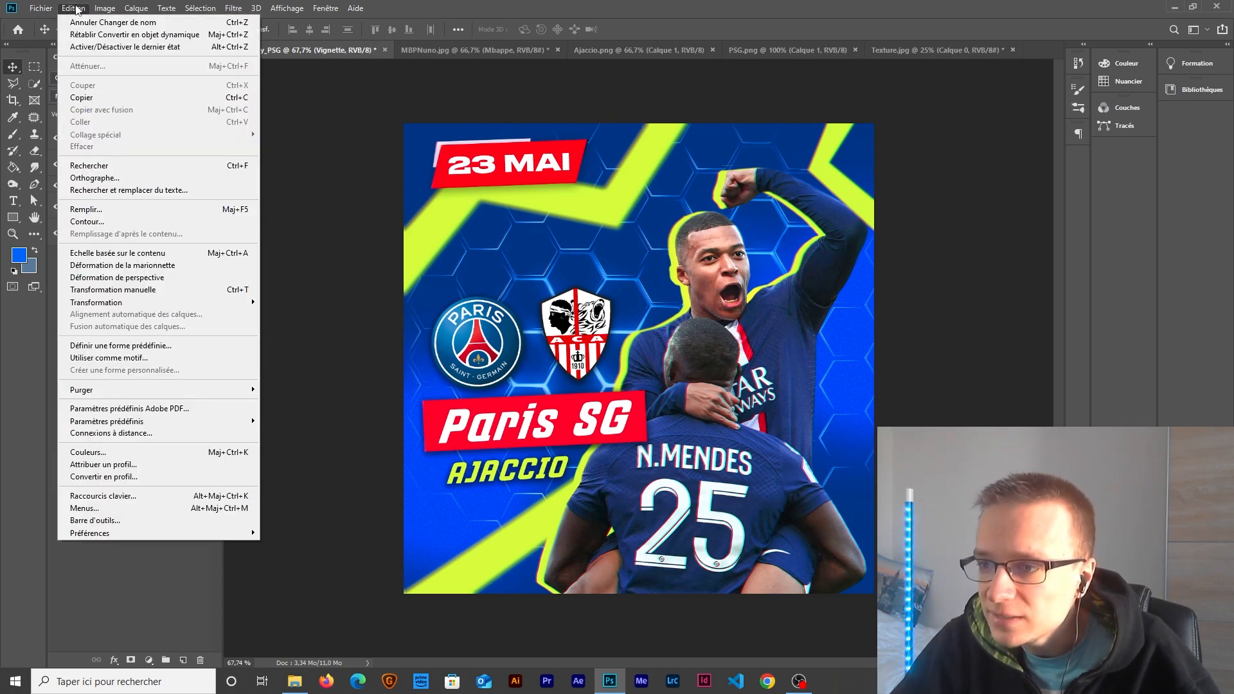
click(99, 214)
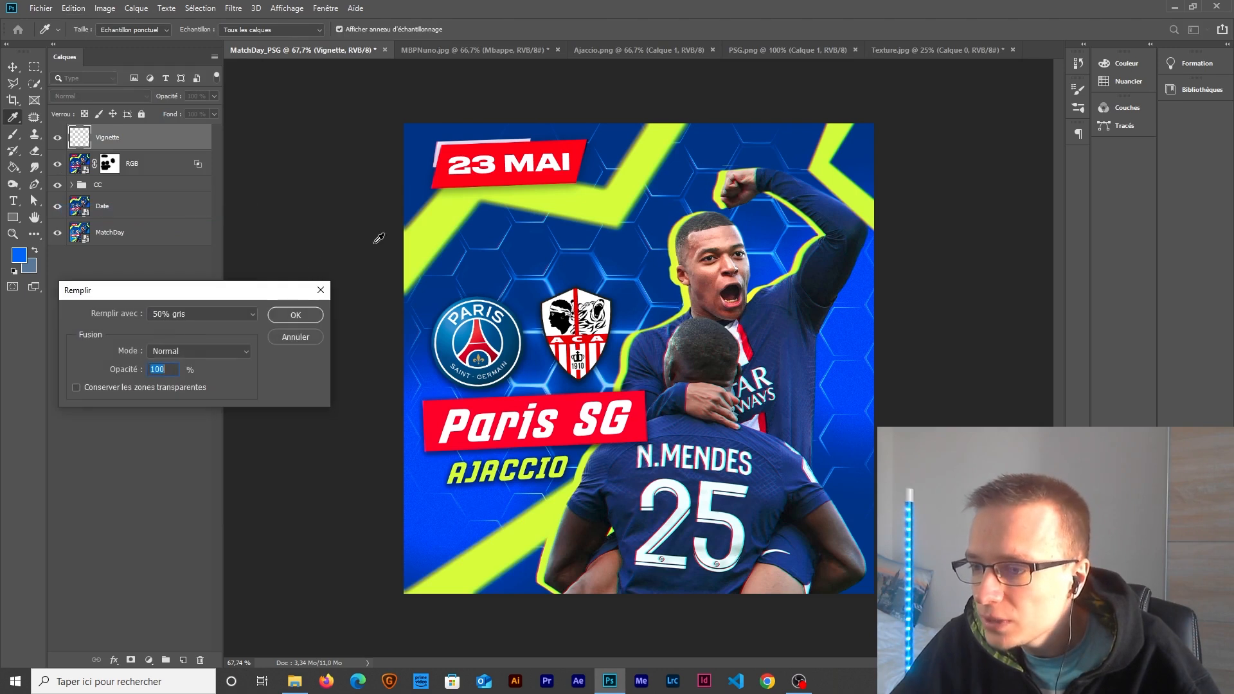
key(Return)
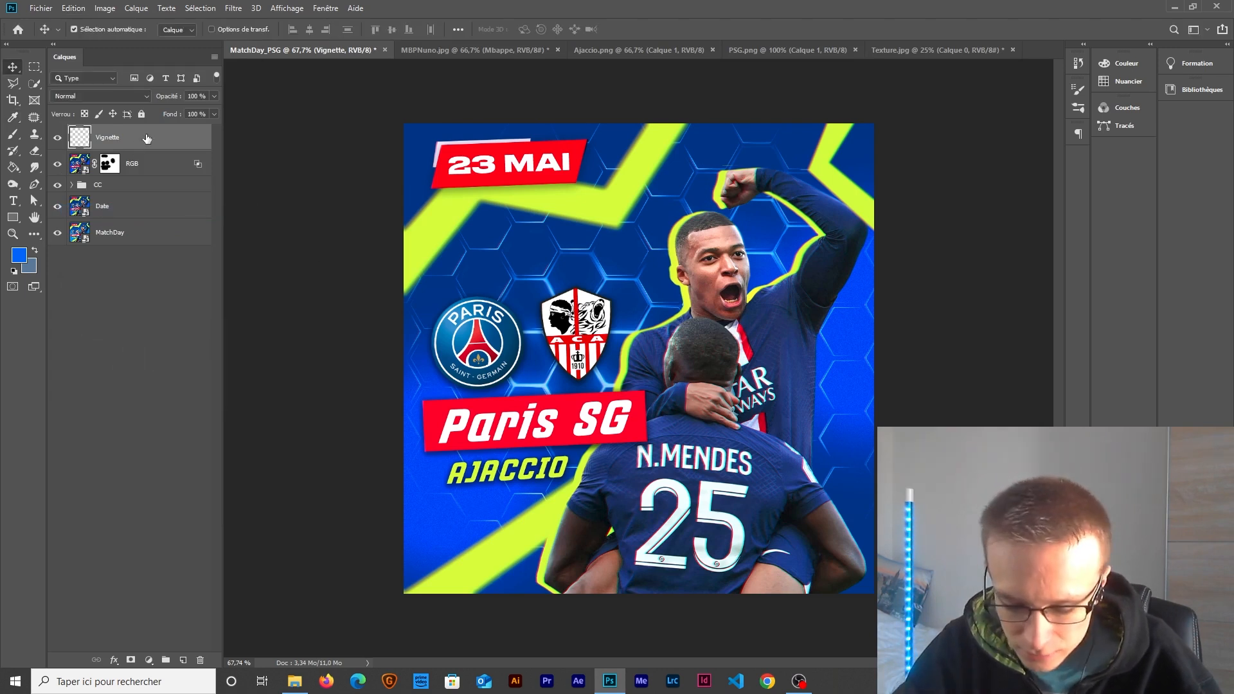
key(shift+F5)
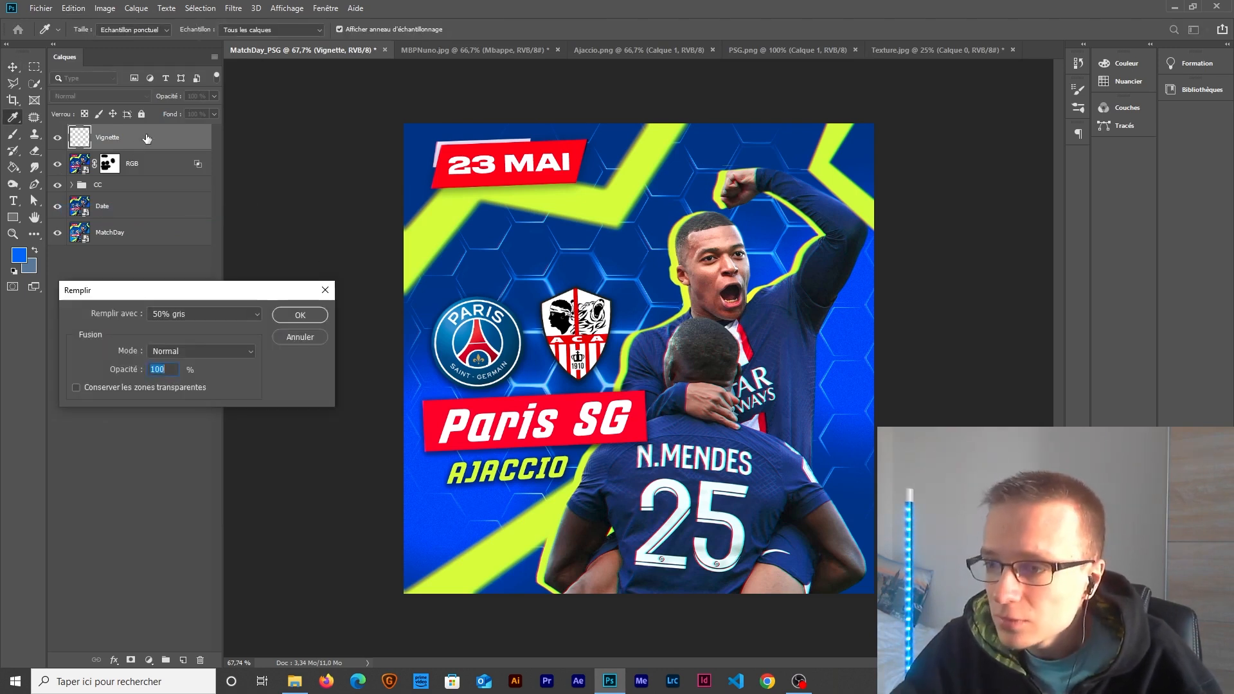
key(Return)
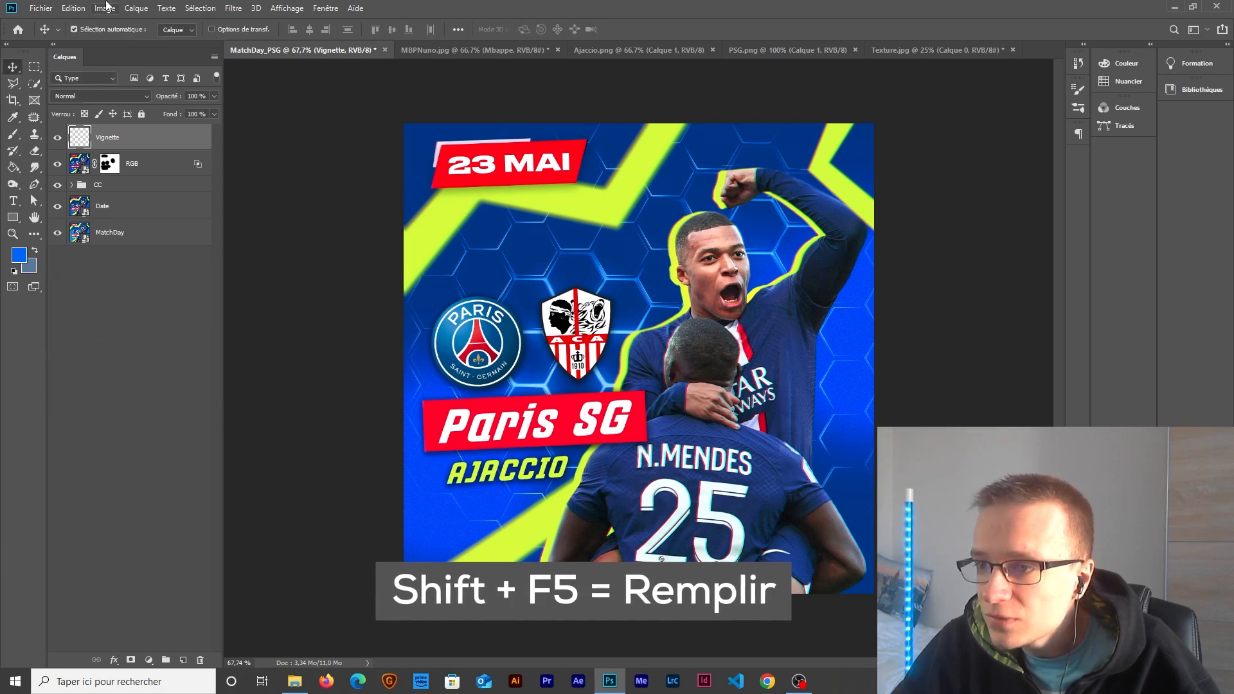
Step: Fill the Vignette layer with 50% gris in Normal mode at 100% opacity
click(74, 8)
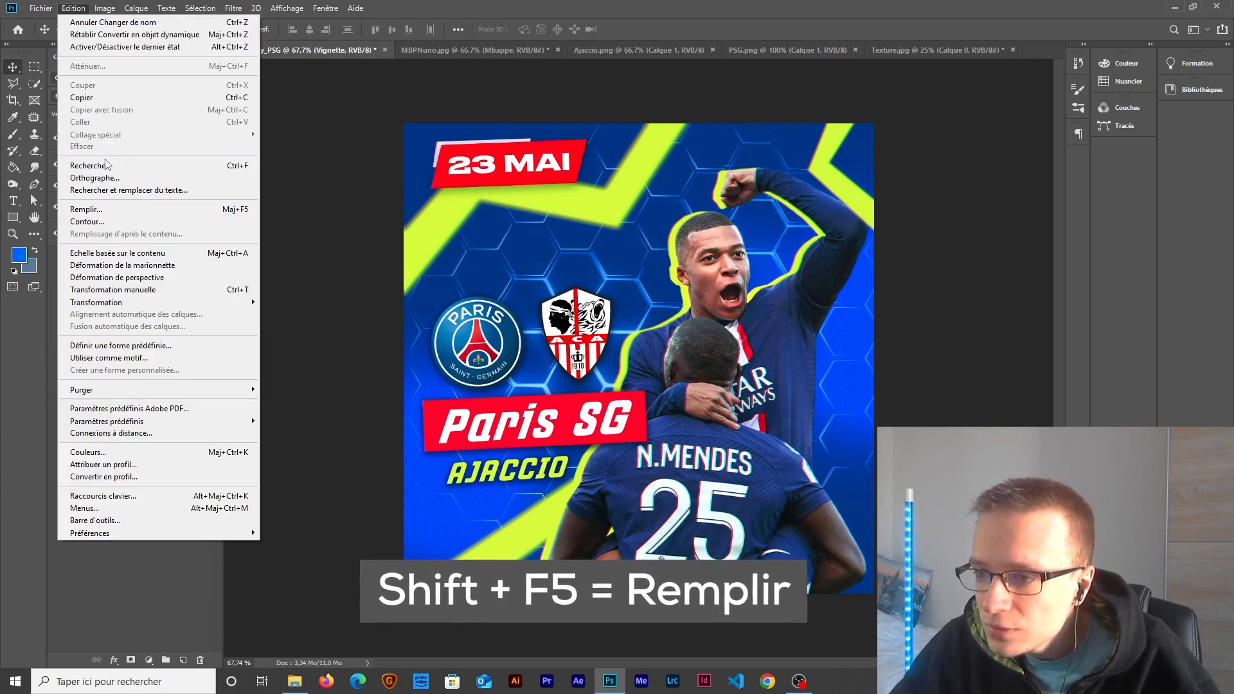
click(86, 209)
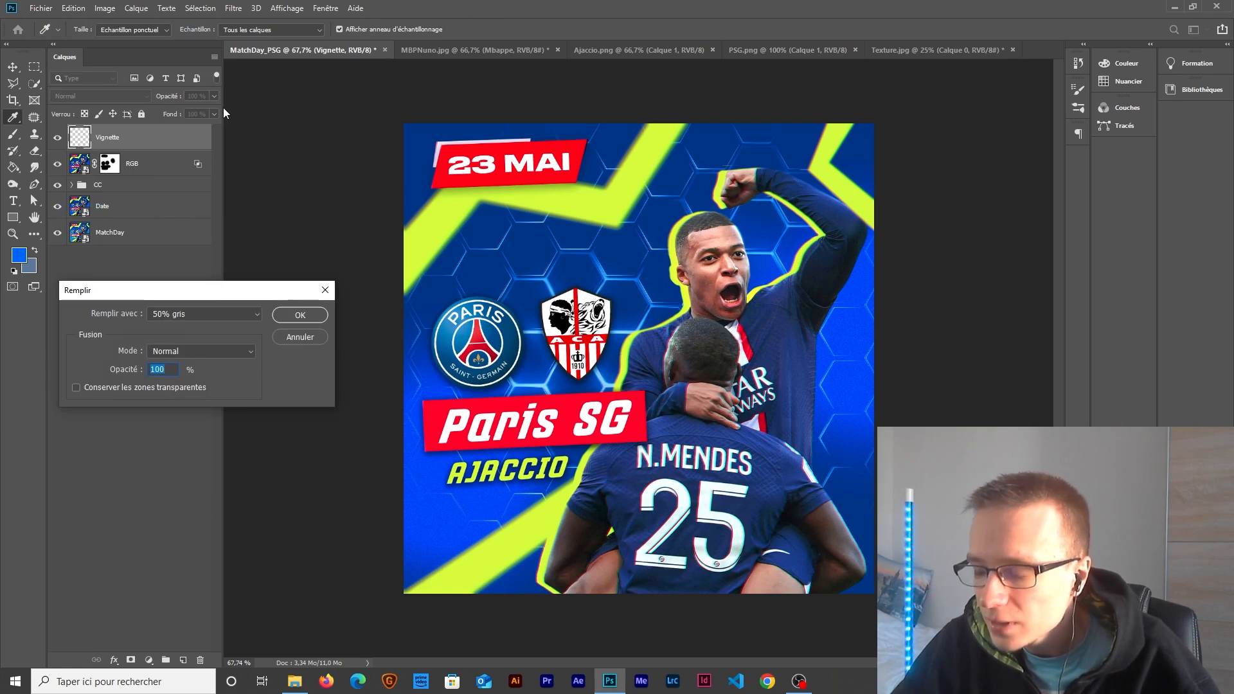
drag(128, 290, 266, 286)
click(341, 309)
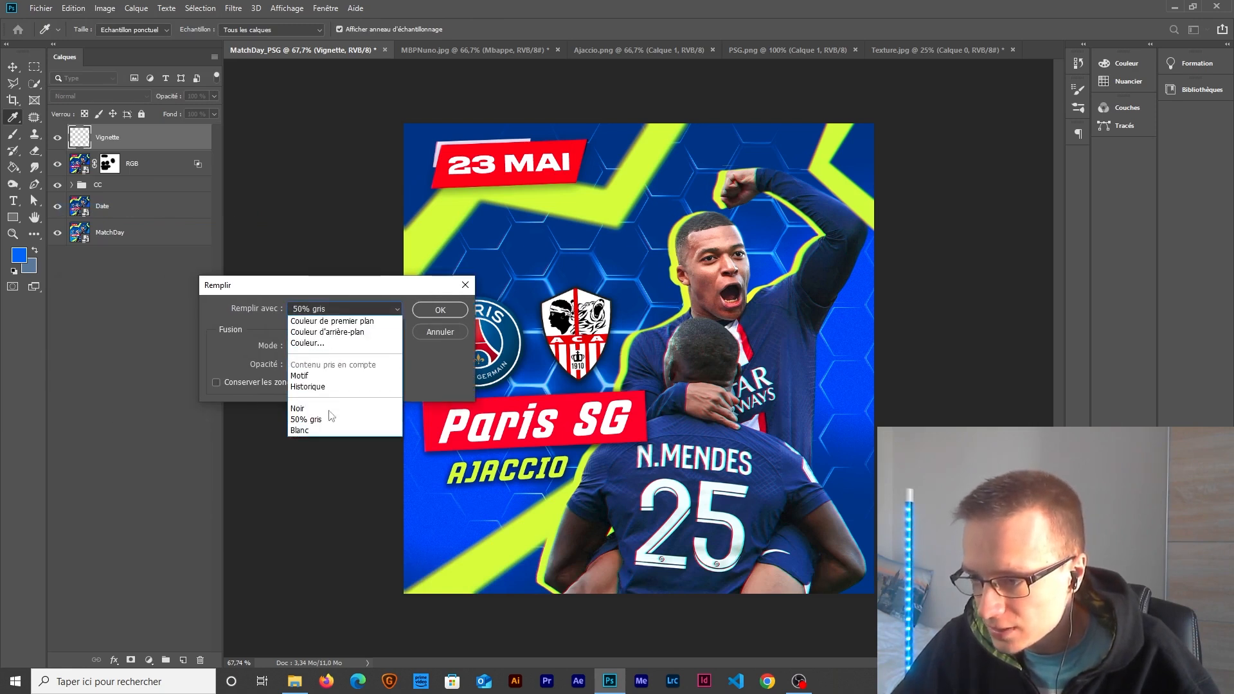
click(328, 421)
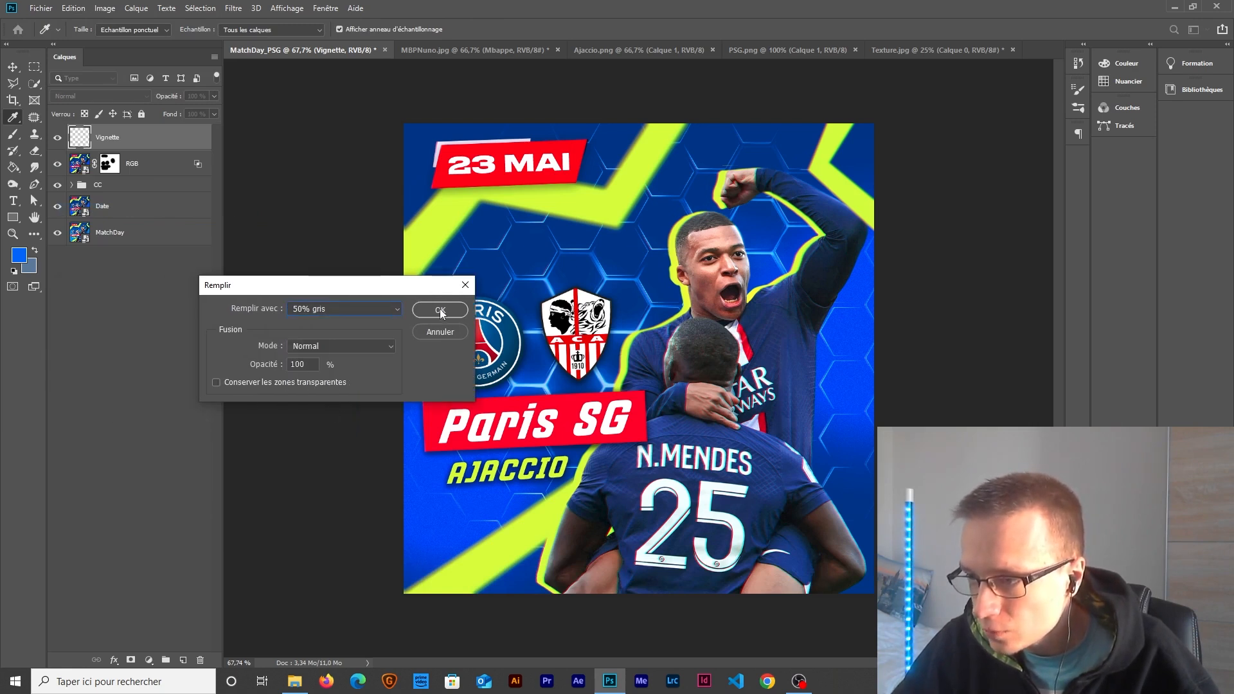
click(440, 310)
key(v)
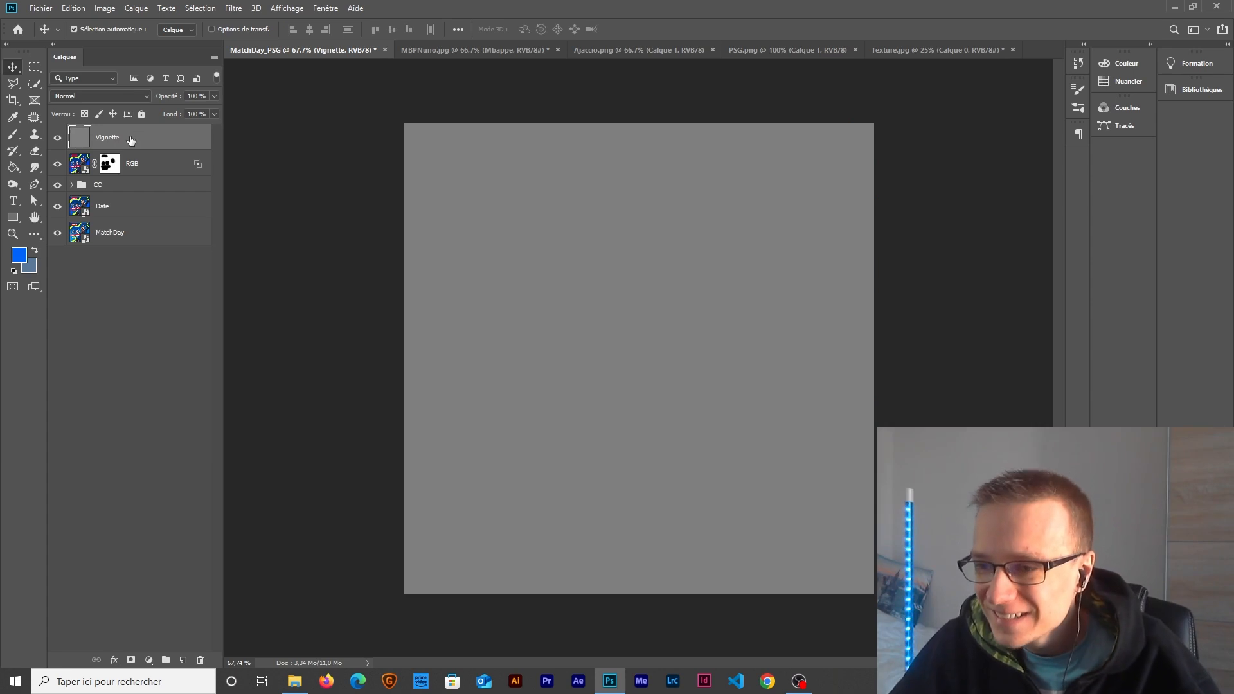
Step: Convert the gray Vignette layer to a smart object and set its blend mode to Incrustation
right_click(131, 140)
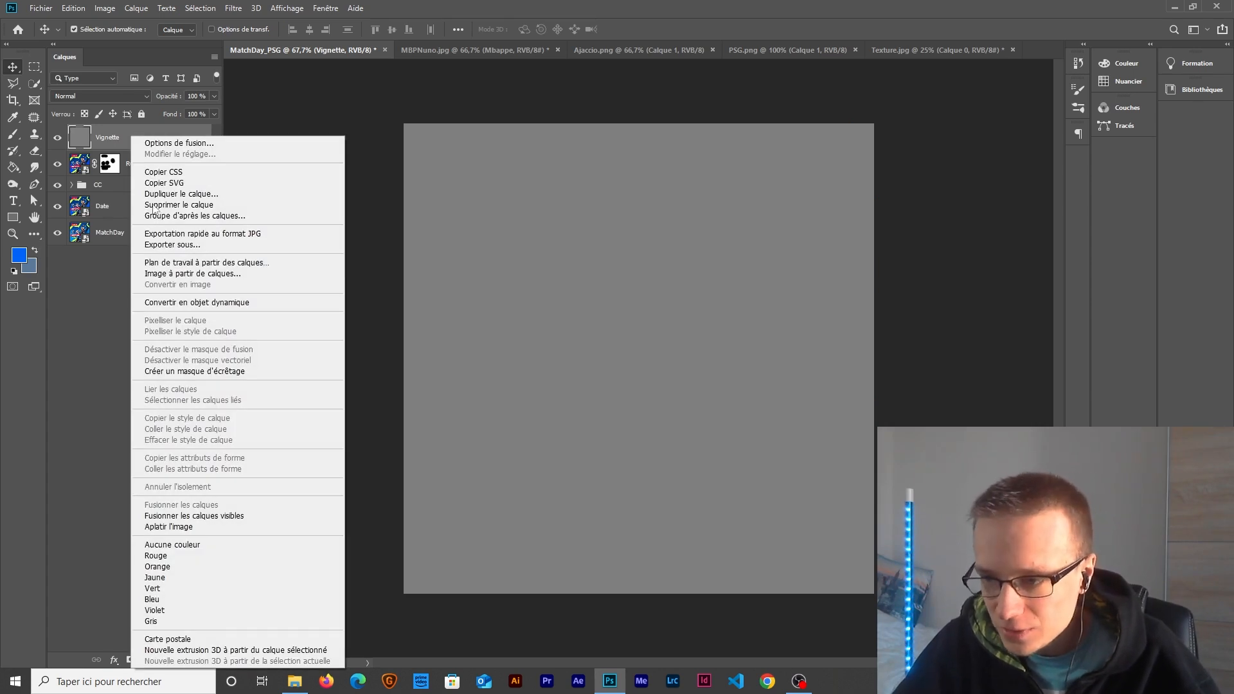
click(174, 304)
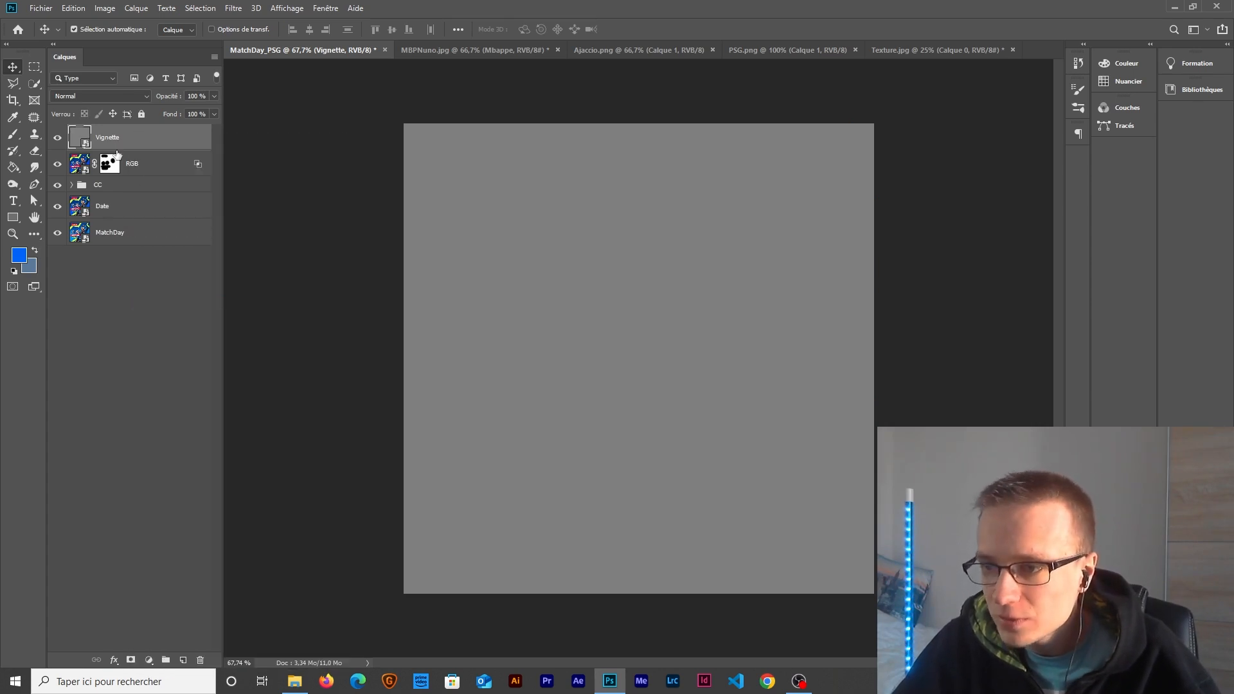
click(101, 97)
click(71, 252)
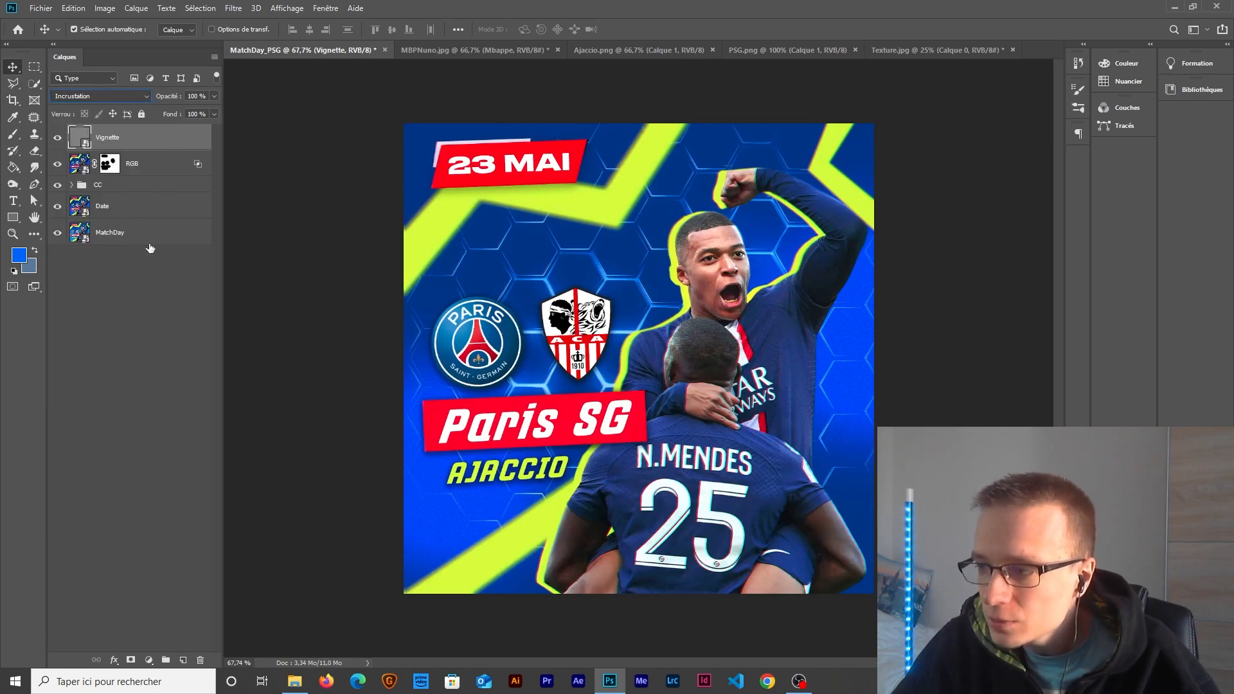
Step: Compare the poster with the gray Vignette layer hidden and shown
click(58, 138)
click(58, 137)
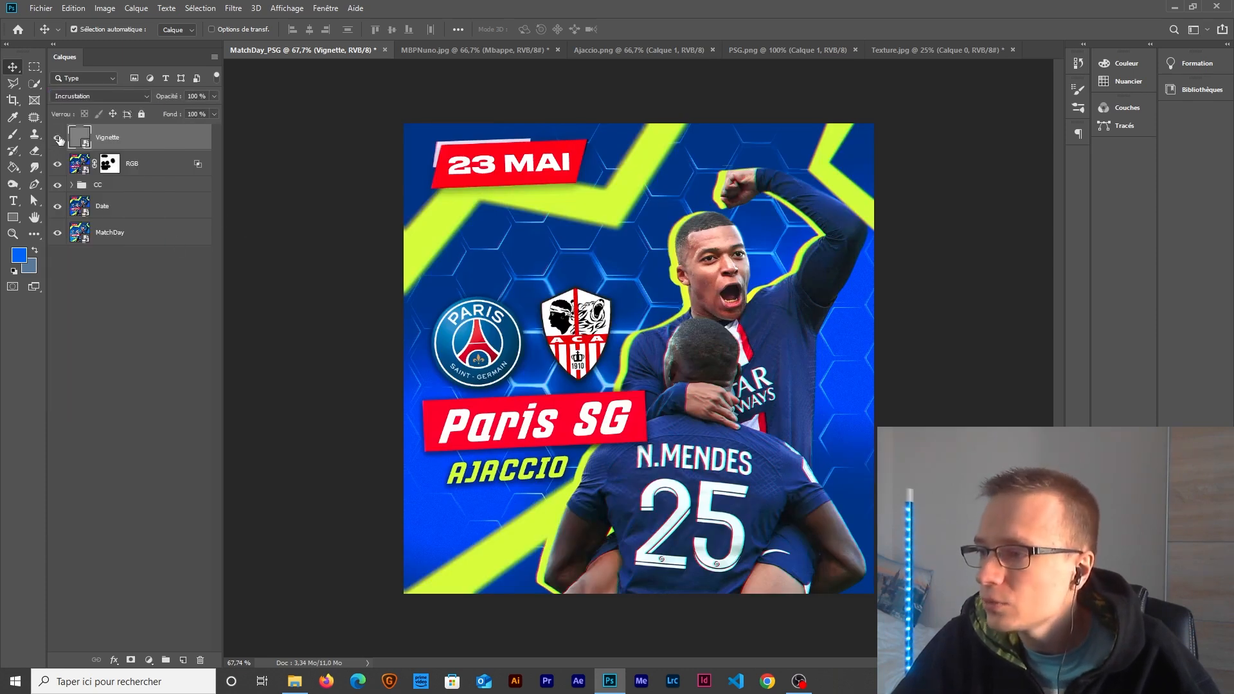
click(58, 137)
click(57, 137)
click(58, 138)
click(58, 137)
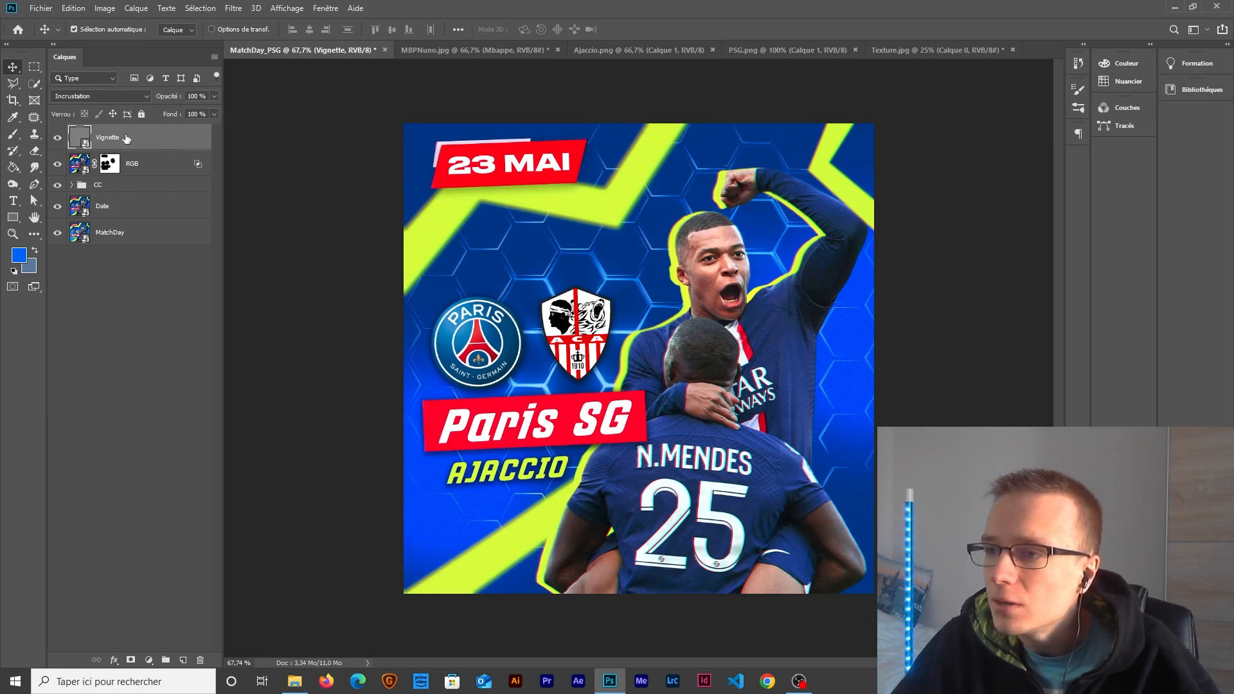
Step: Apply a Camera Raw filter to the Vignette layer with the Optique vignette set to -100
click(233, 9)
click(270, 85)
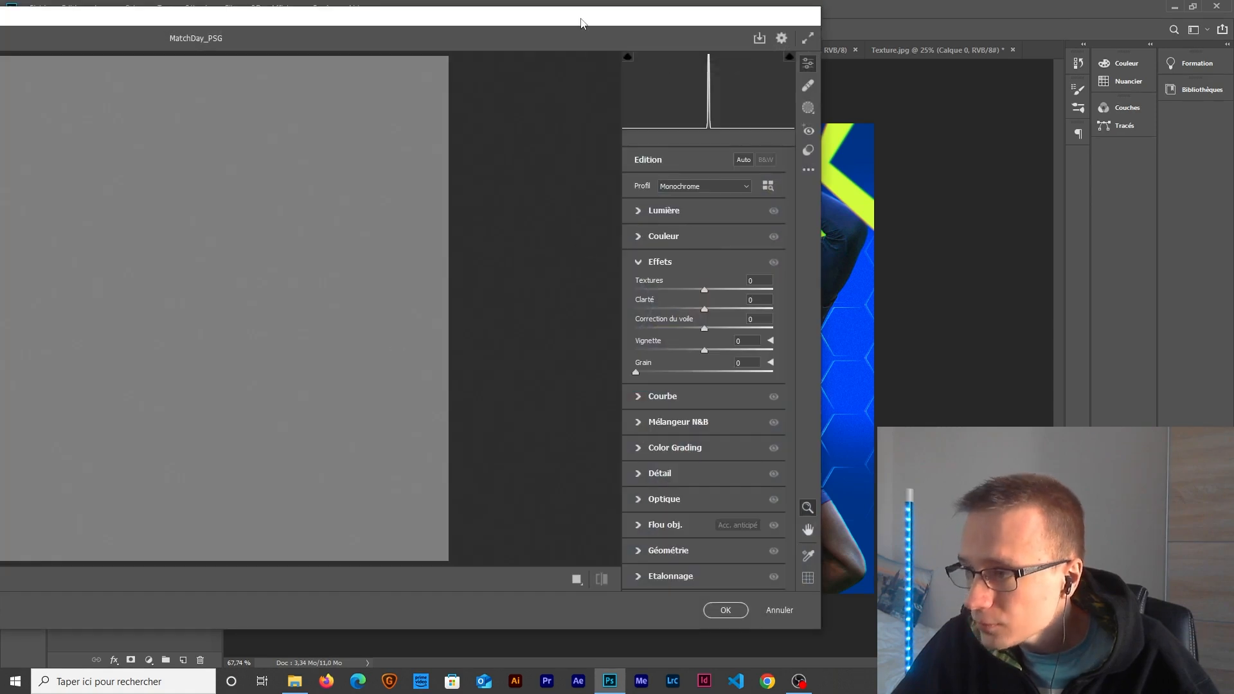
drag(580, 23, 485, 20)
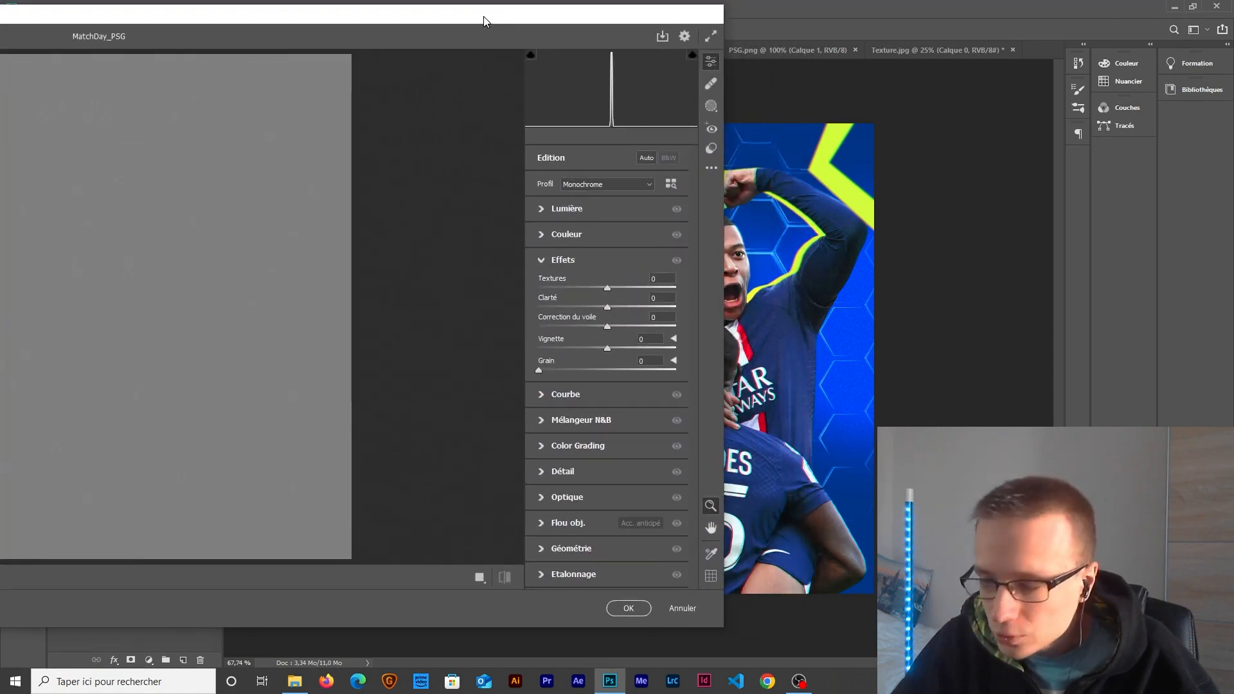
click(541, 498)
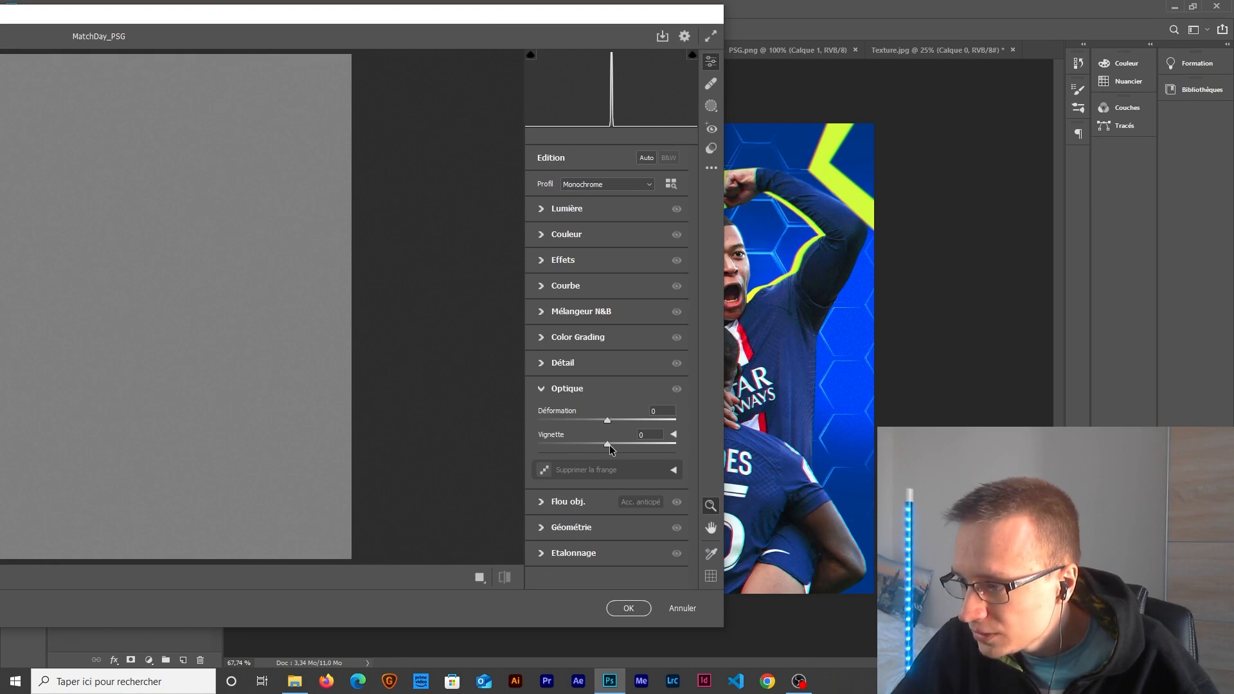
drag(607, 448, 417, 450)
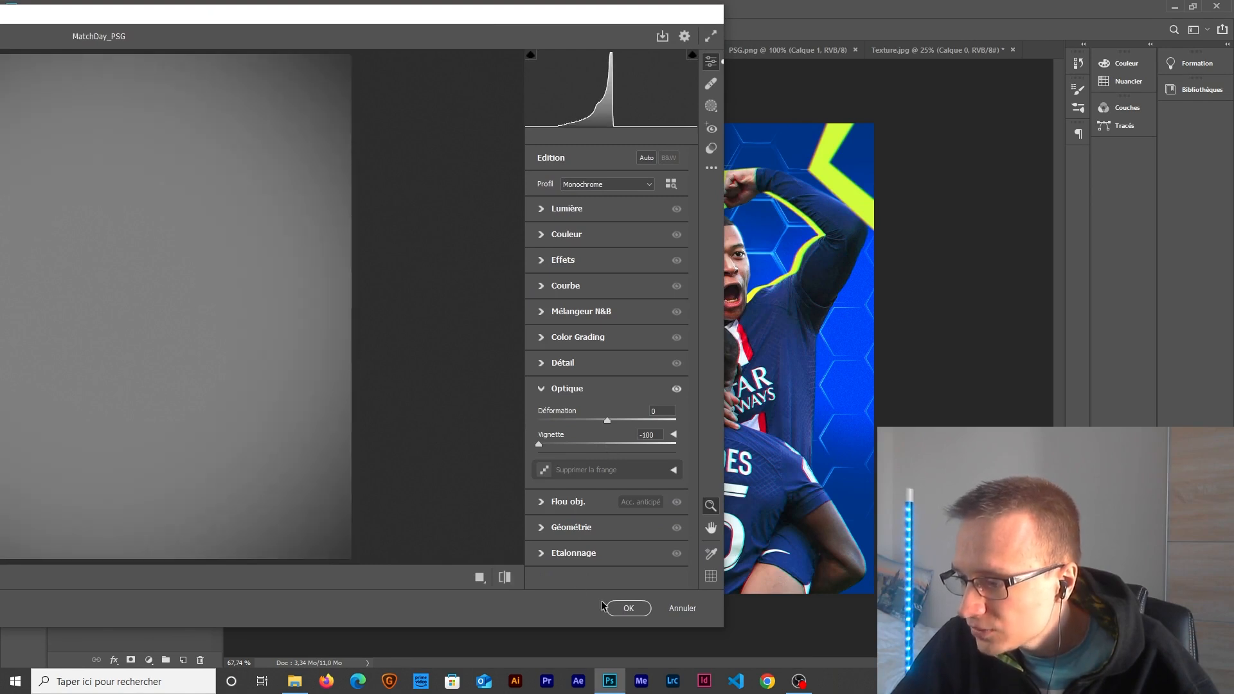
click(624, 608)
Step: Check the darkened poster edges with the filtered Vignette layer hidden and shown, at several zoom levels
click(58, 139)
click(58, 138)
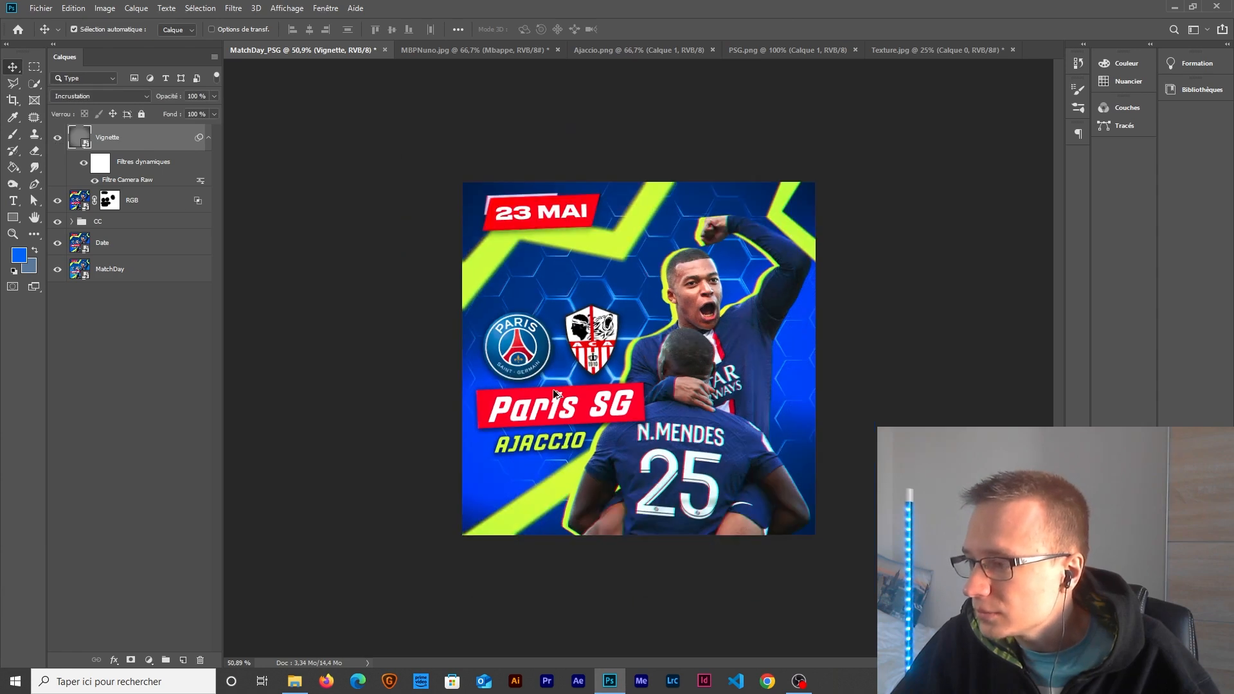
scroll(553, 388, down, 1)
click(58, 137)
click(58, 138)
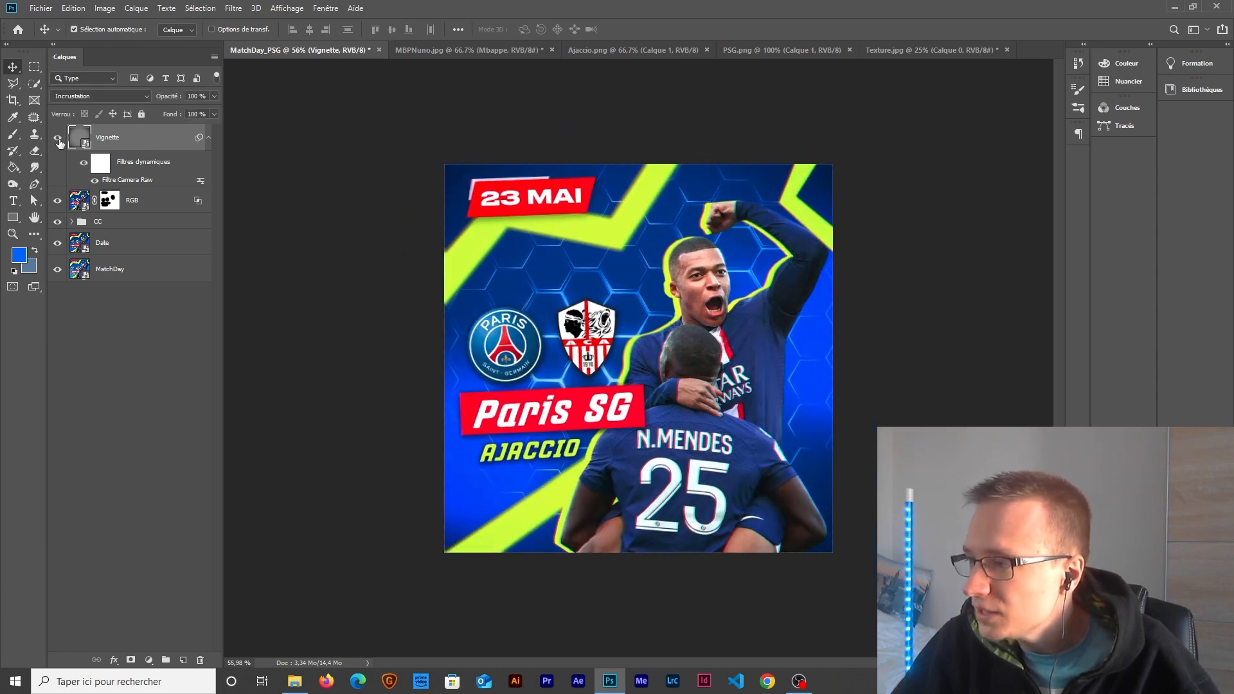
scroll(536, 369, up, 2)
scroll(536, 369, down, 2)
scroll(536, 369, up, 1)
Step: Deselect all layers and compare the MatchDay layer alone with the finished poster showing every layer
click(128, 327)
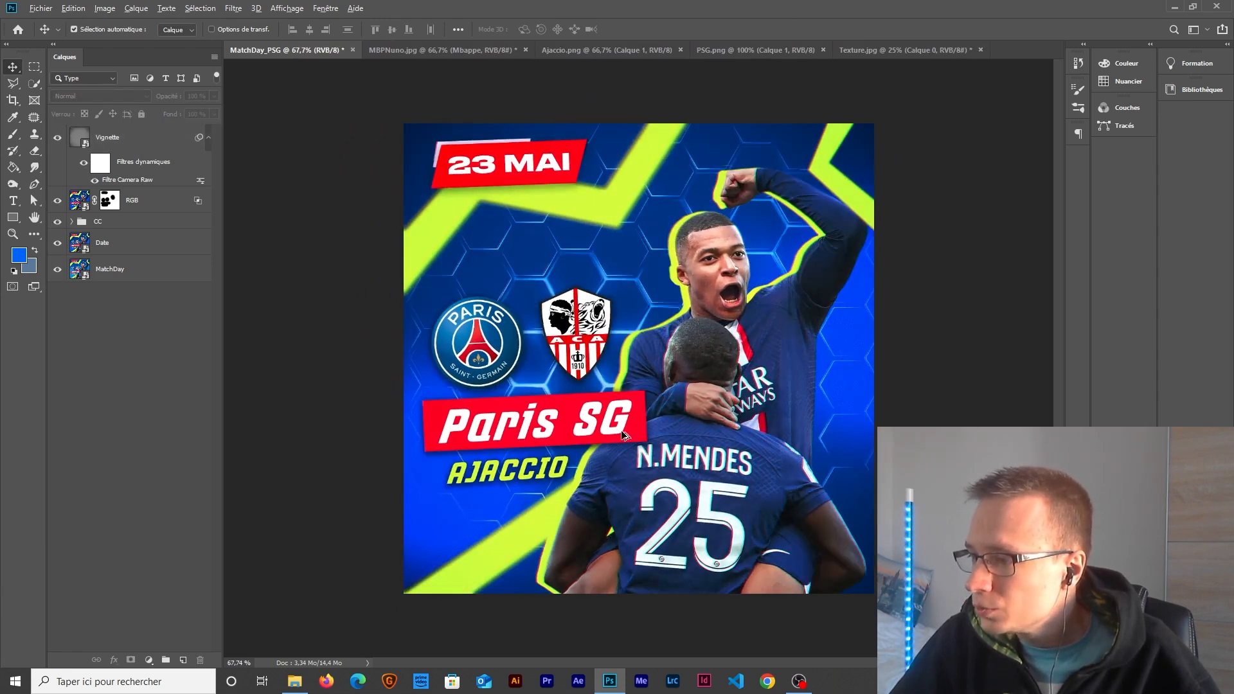
scroll(621, 430, down, 1)
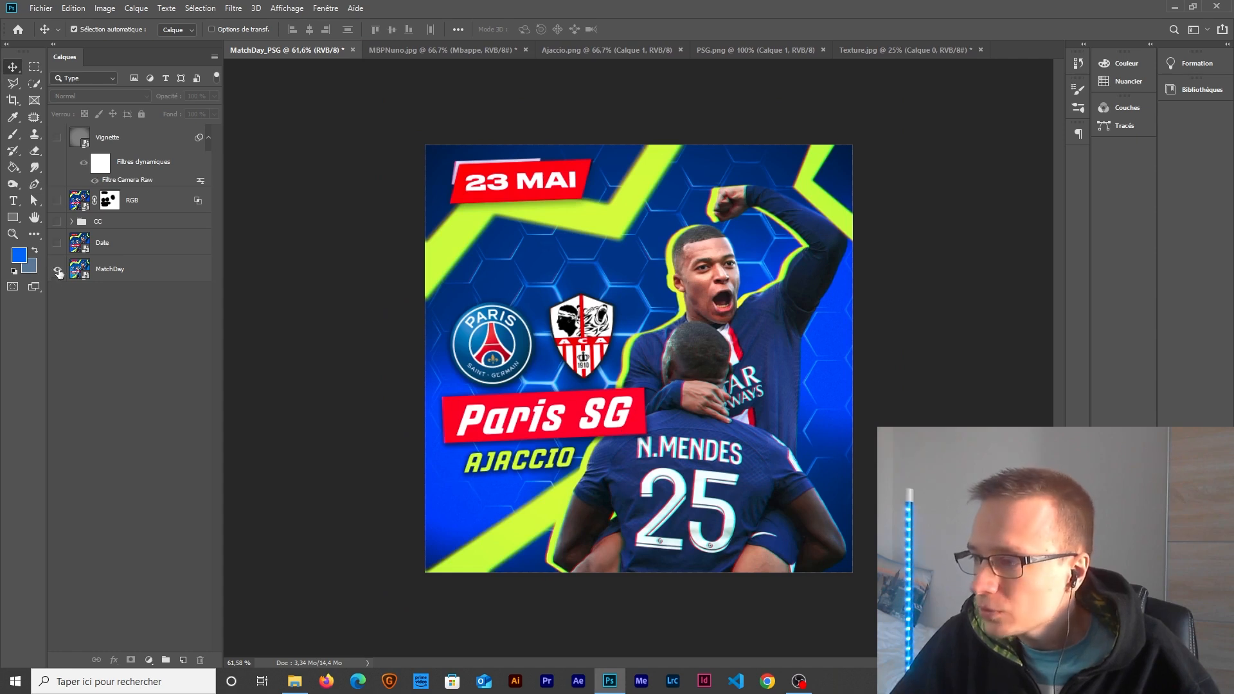
alt+click(58, 272)
scroll(576, 403, down, 1)
scroll(576, 403, up, 4)
scroll(574, 400, down, 3)
scroll(573, 400, up, 1)
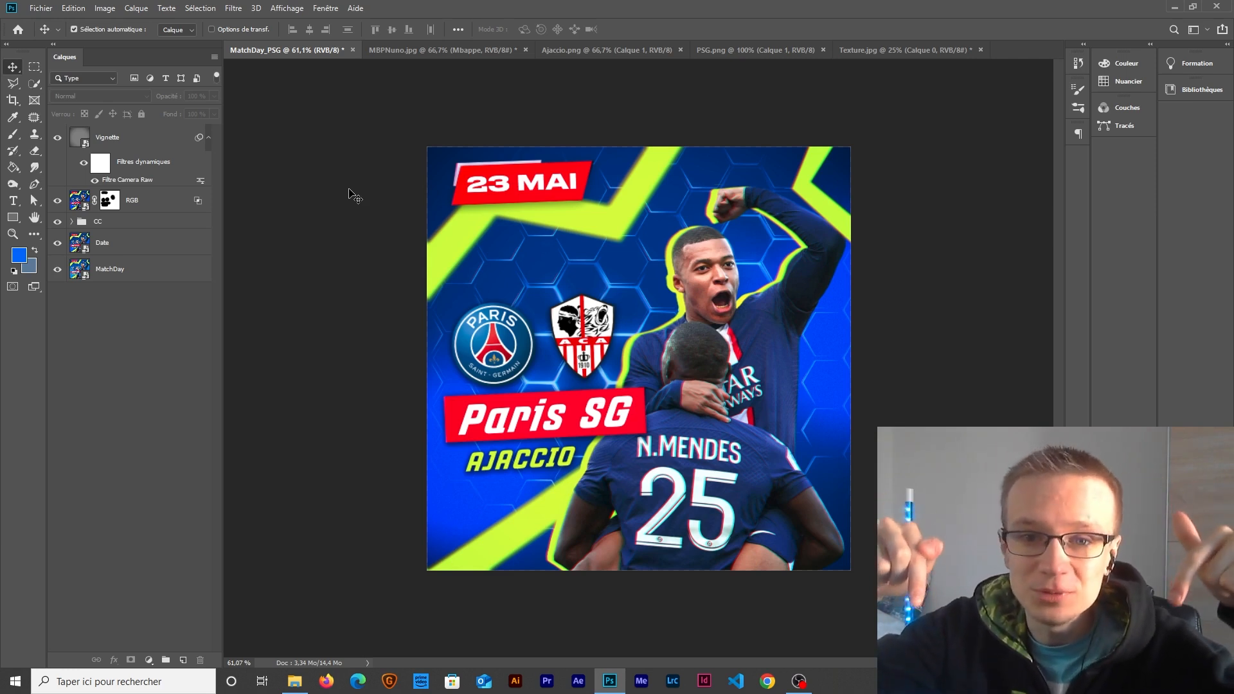
scroll(648, 352, up, 1)
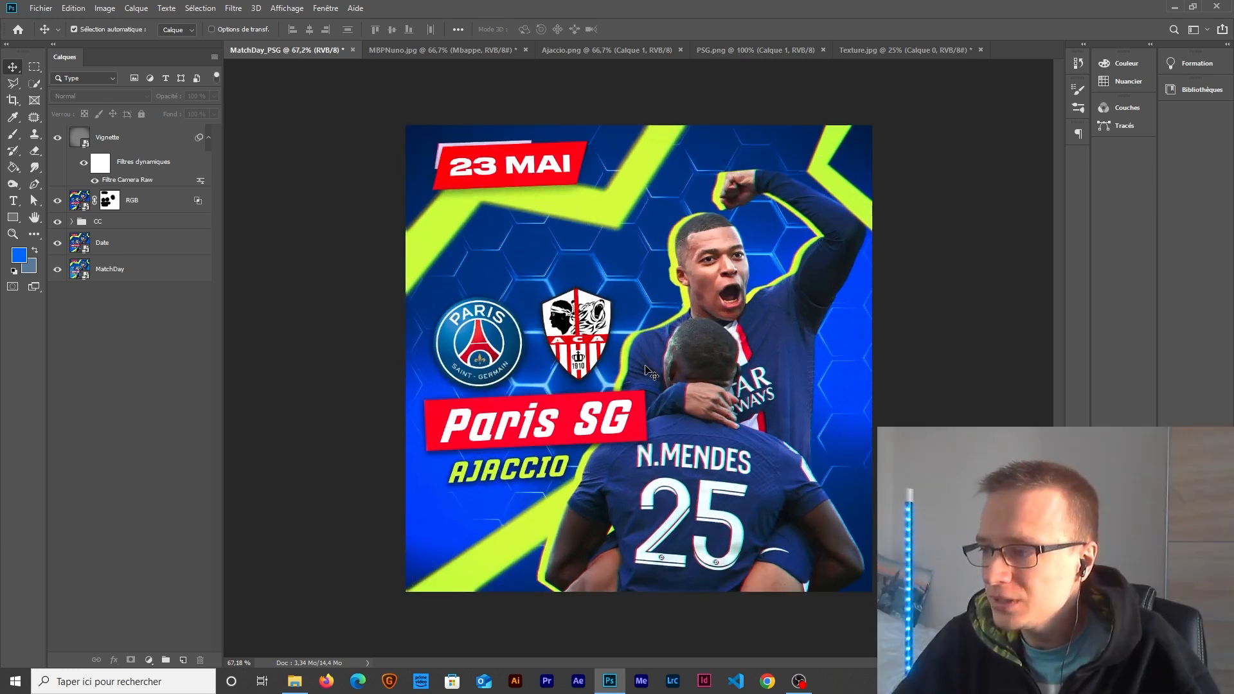